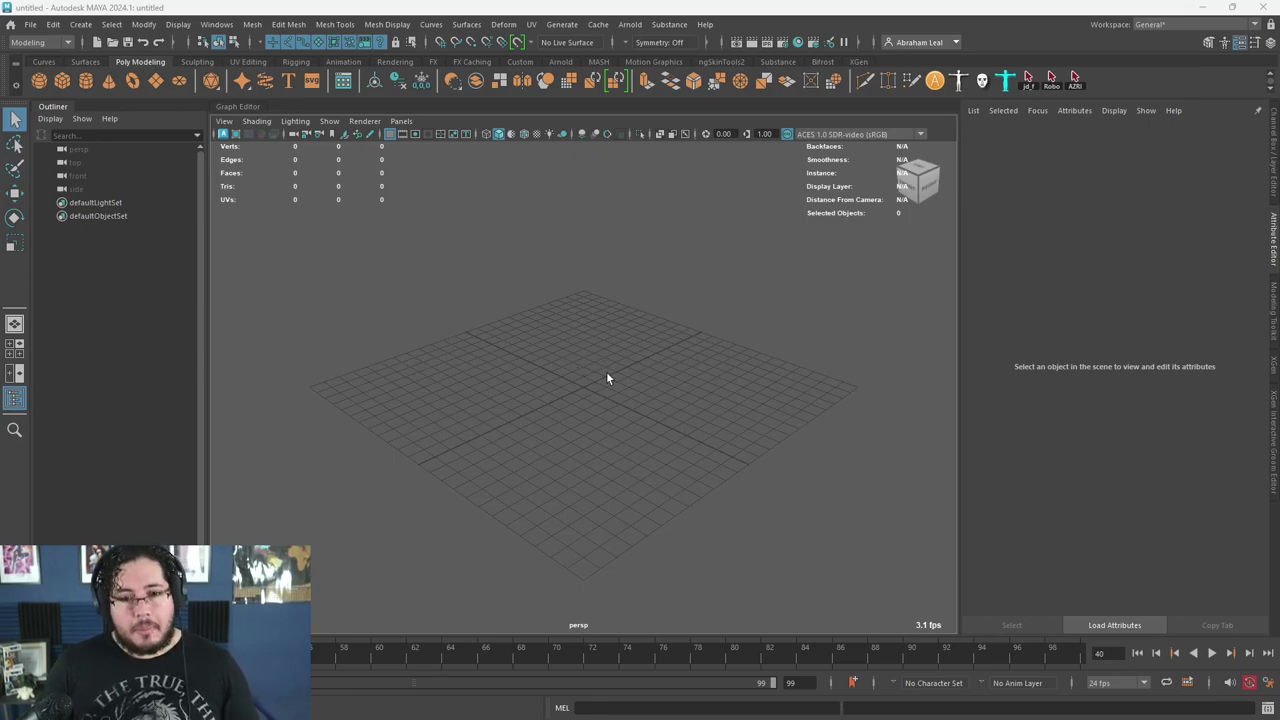
- Switch to Chrome and save the corked glass bottle image to the Desktop as 61Iwi1US1AL in JPEG format
left_click_drag(622, 352, 646, 402, "alt")
key("super")
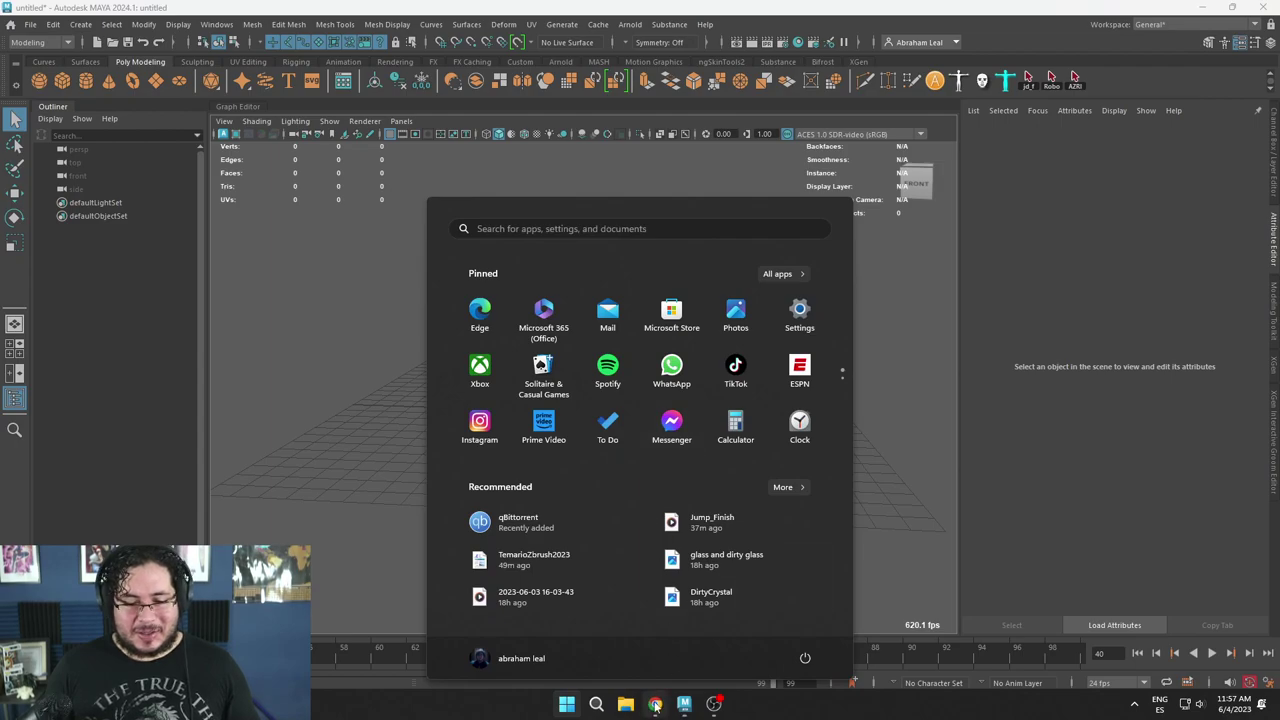
left_click(655, 703)
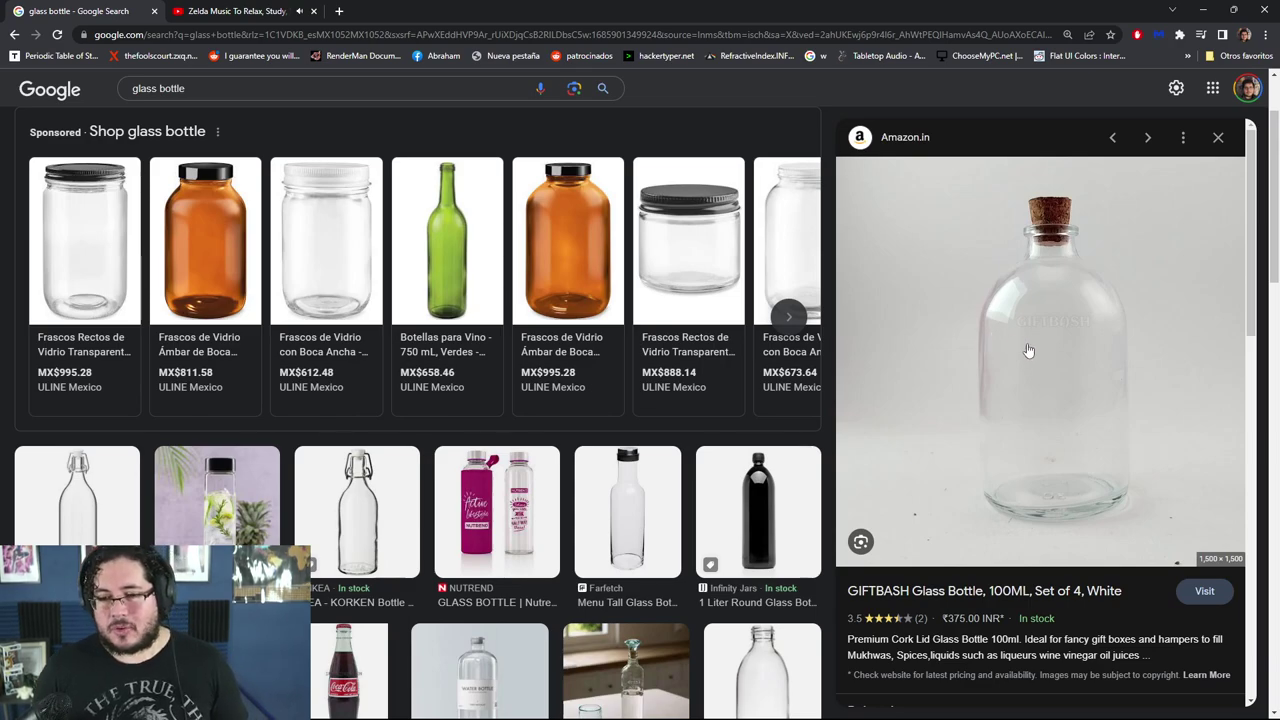
right_click(1021, 303)
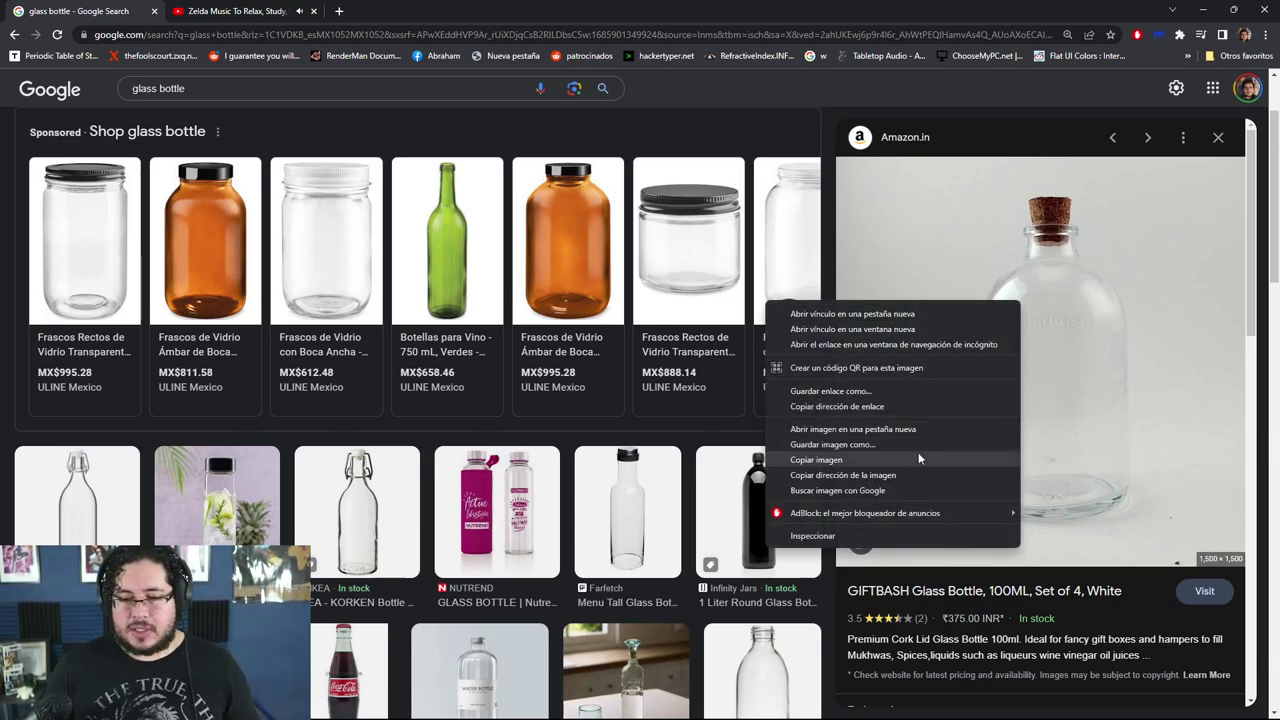
left_click(856, 444)
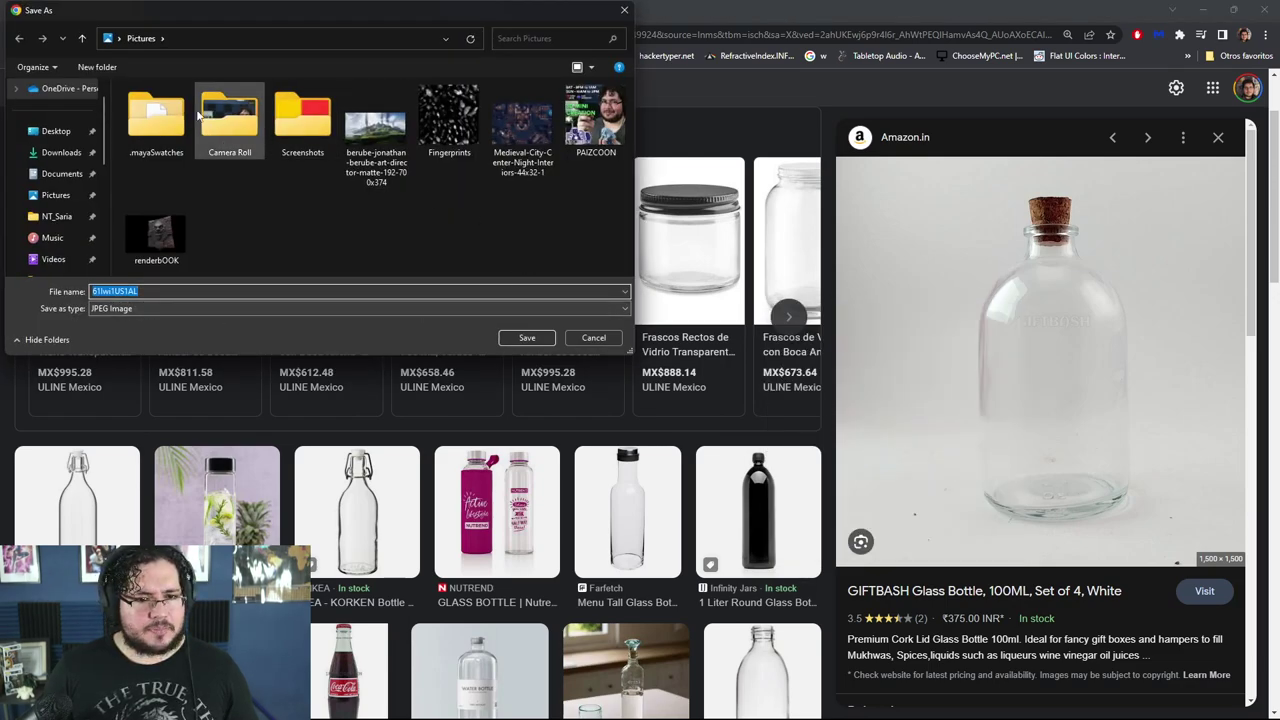
left_click(55, 131)
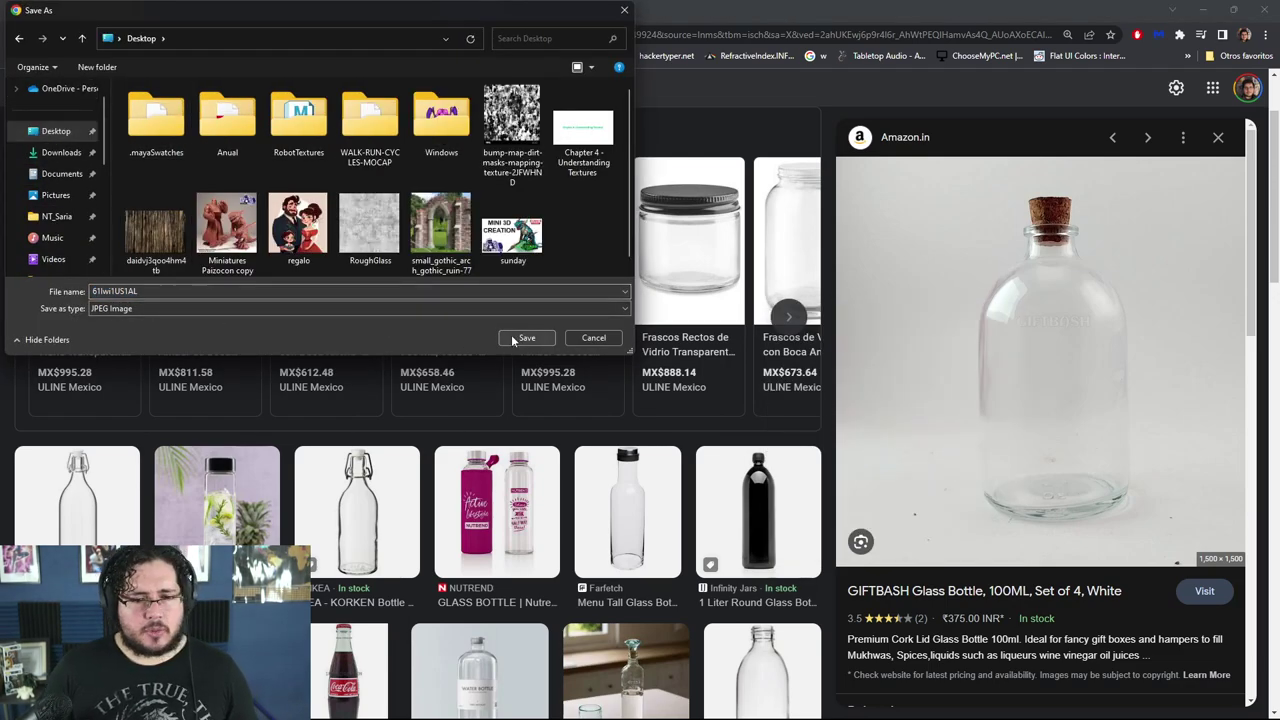
left_click(527, 337)
left_click(1206, 18)
- Import 61Iwi1US1AL.jpg from the Desktop as an image plane in the front view
key("space")
left_click_drag(666, 349, 677, 380)
middle_click_drag(622, 325, 632, 398, "alt")
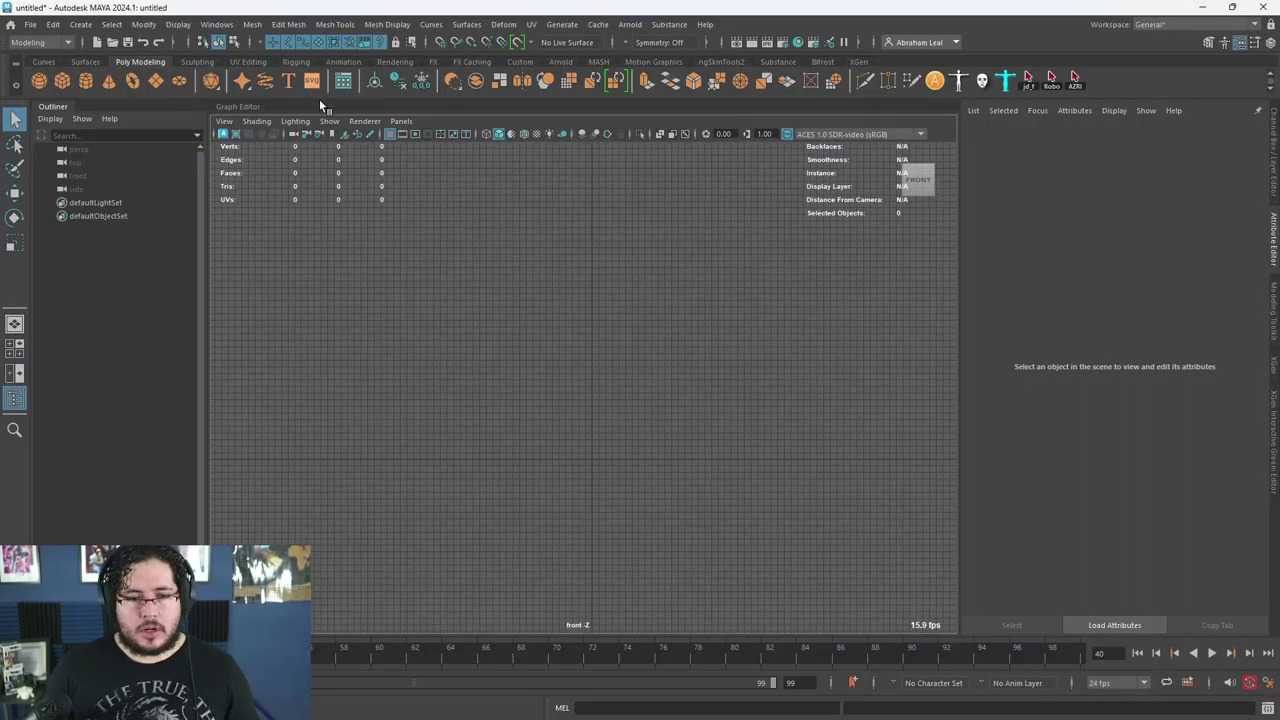
left_click(224, 121)
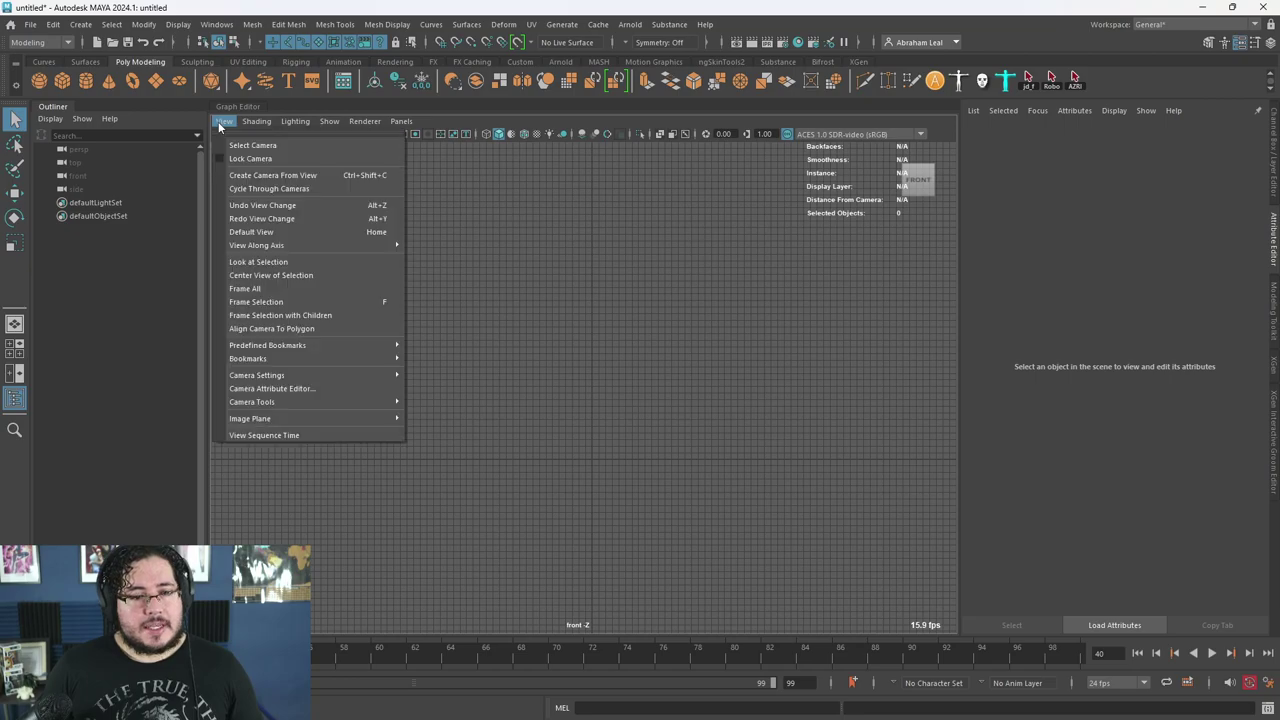
mouse_move(320, 412)
left_click(457, 430)
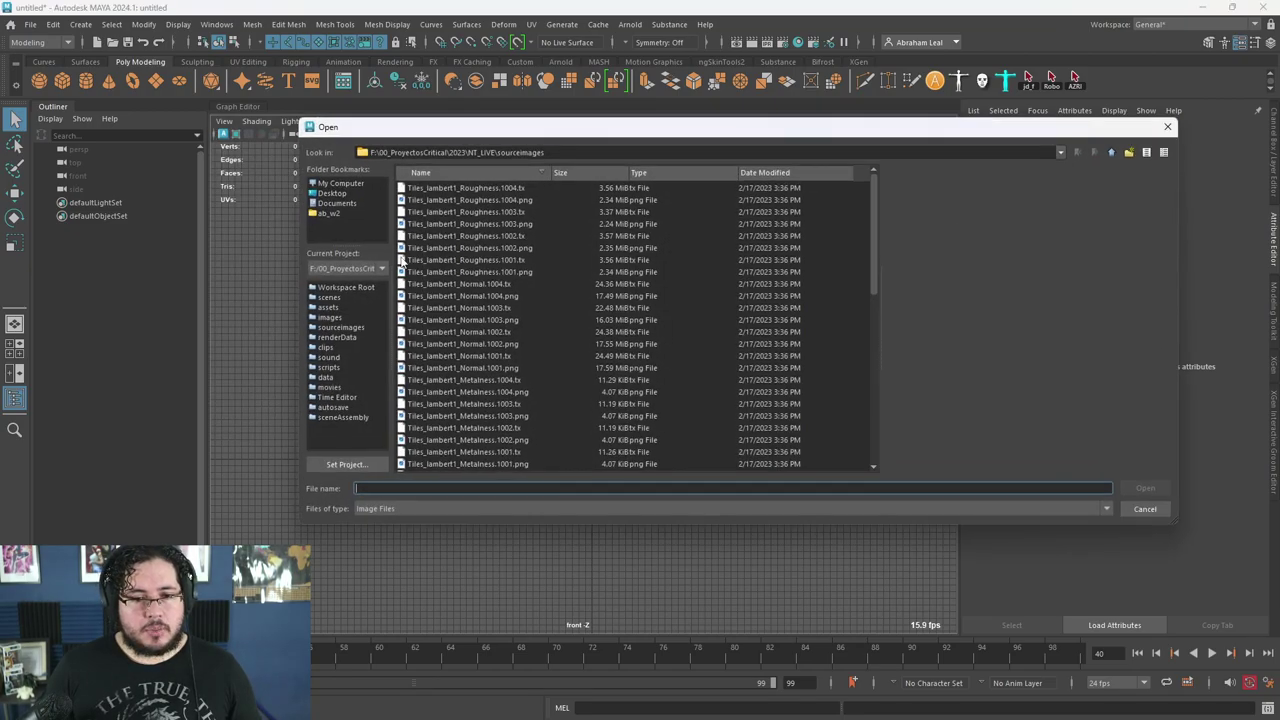
left_click(333, 193)
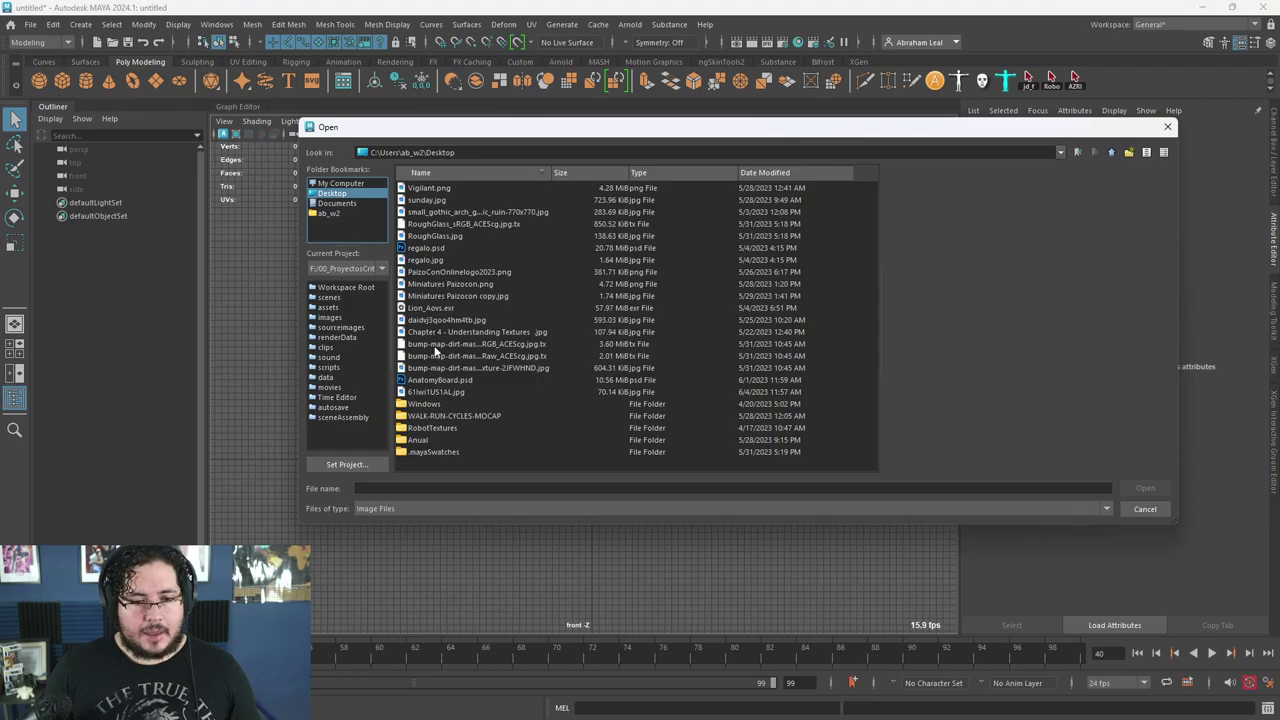
left_click(431, 392)
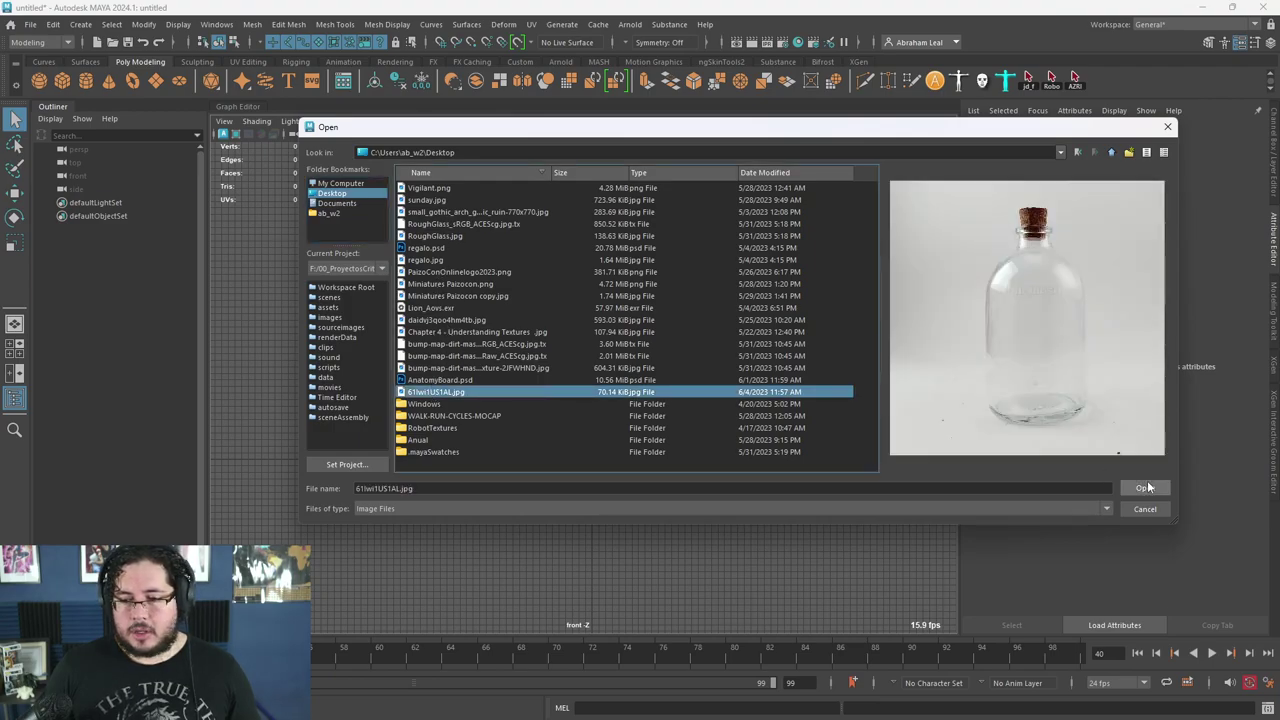
left_click(1145, 488)
- Create a polygon cube at the origin as a size reference for the bottle image
key("r")
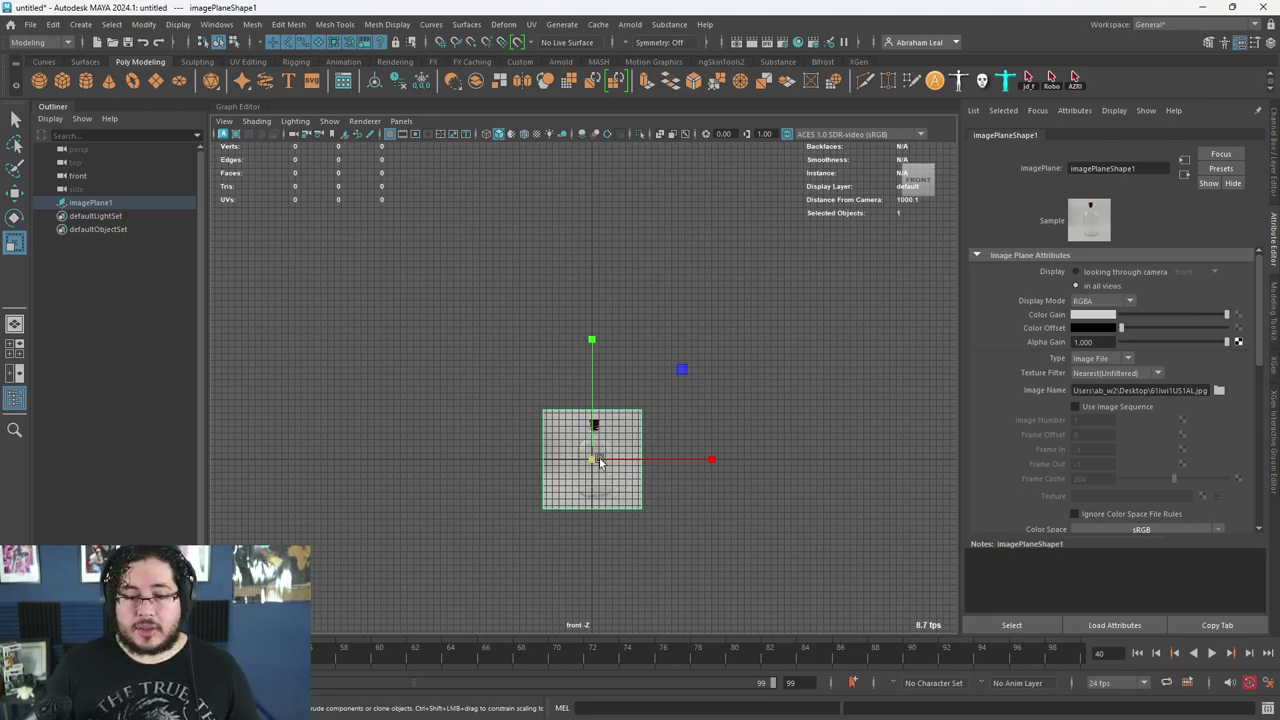
left_click(69, 77)
scroll(605, 495, "up", 5)
scroll(629, 513, "up", 2)
scroll(640, 523, "down", 4)
middle_click_drag(636, 517, 612, 388, "alt")
- Move the bottle image plane up until the base of the bottle sits on the ground line
left_click(613, 388)
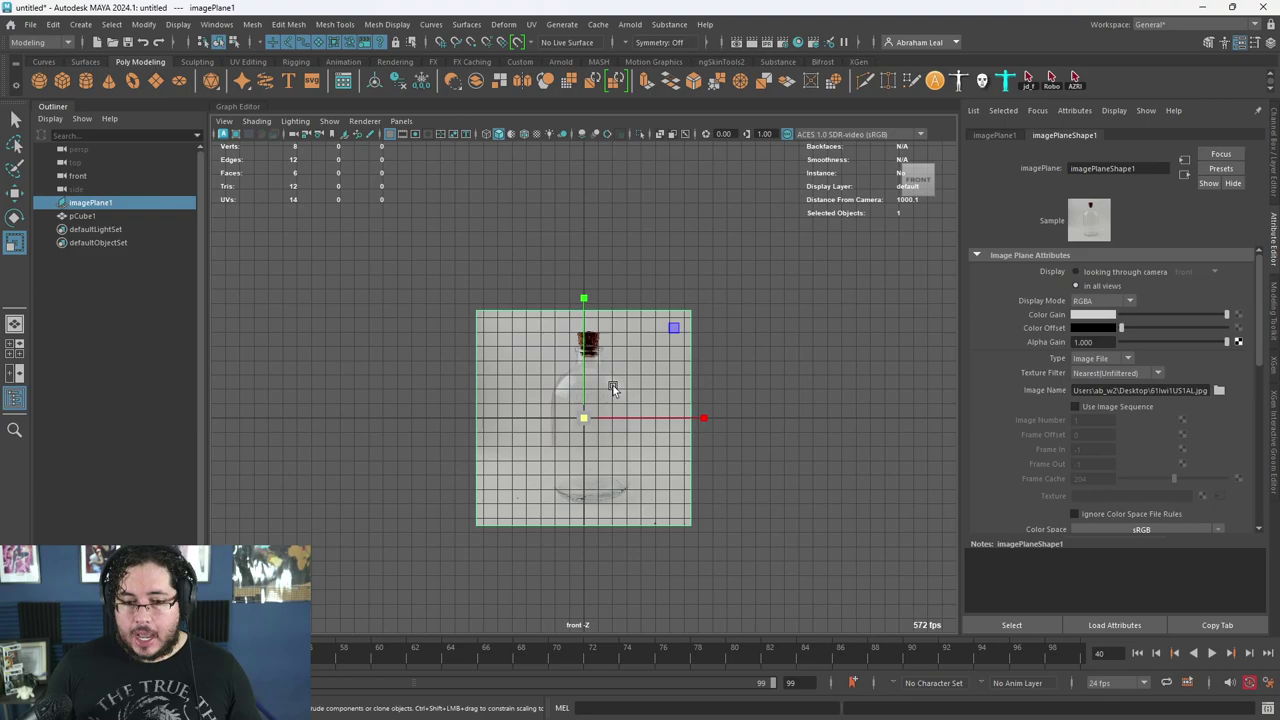
scroll(606, 351, "up", 5)
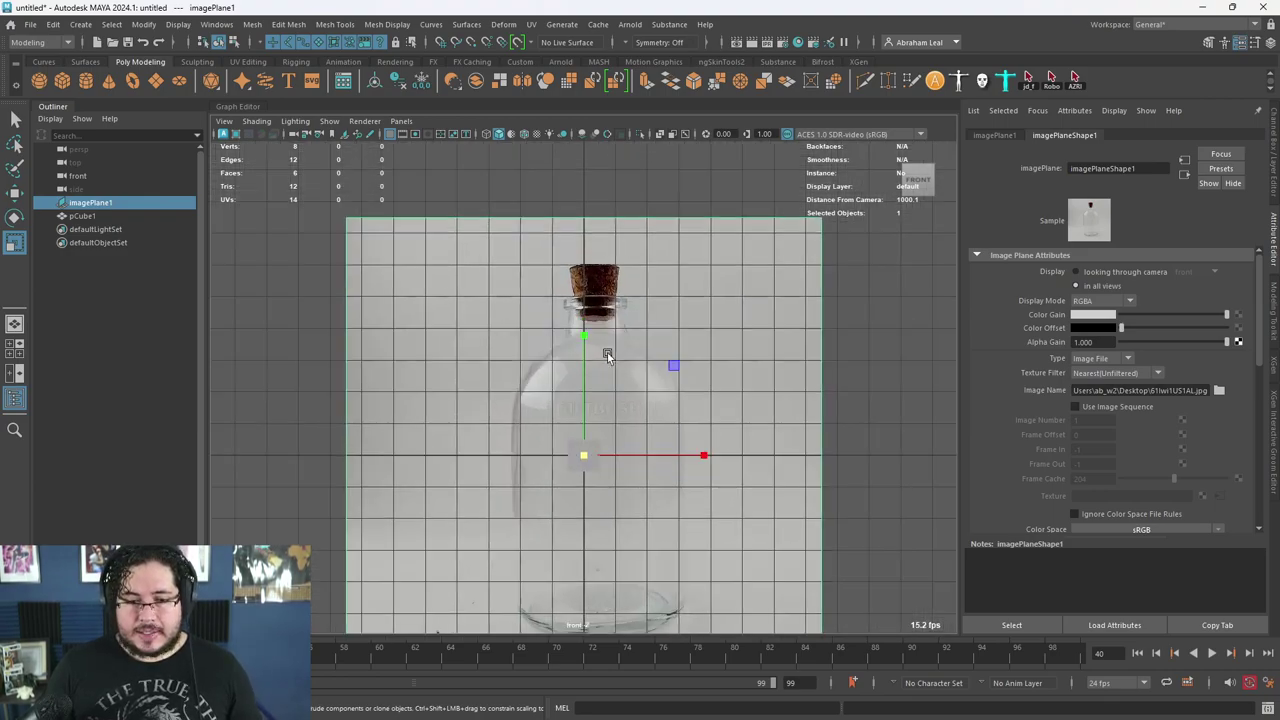
scroll(594, 449, "down", 3)
key("q")
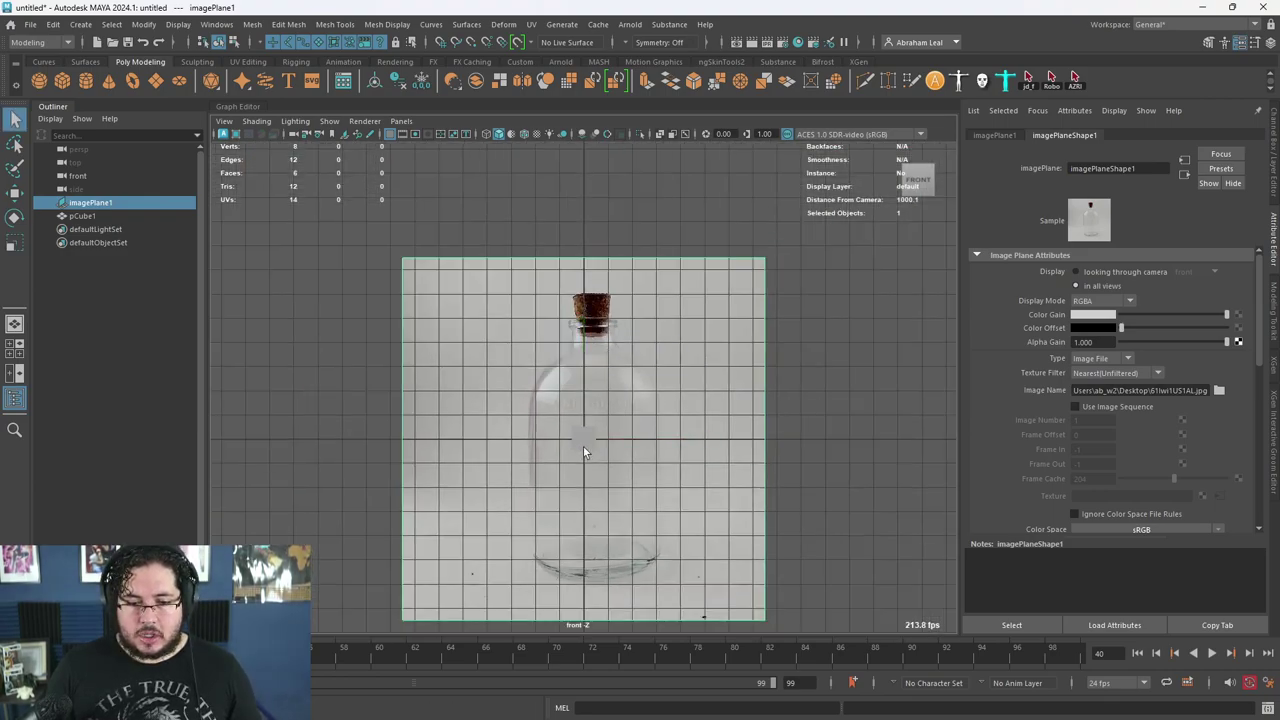
left_click(584, 444)
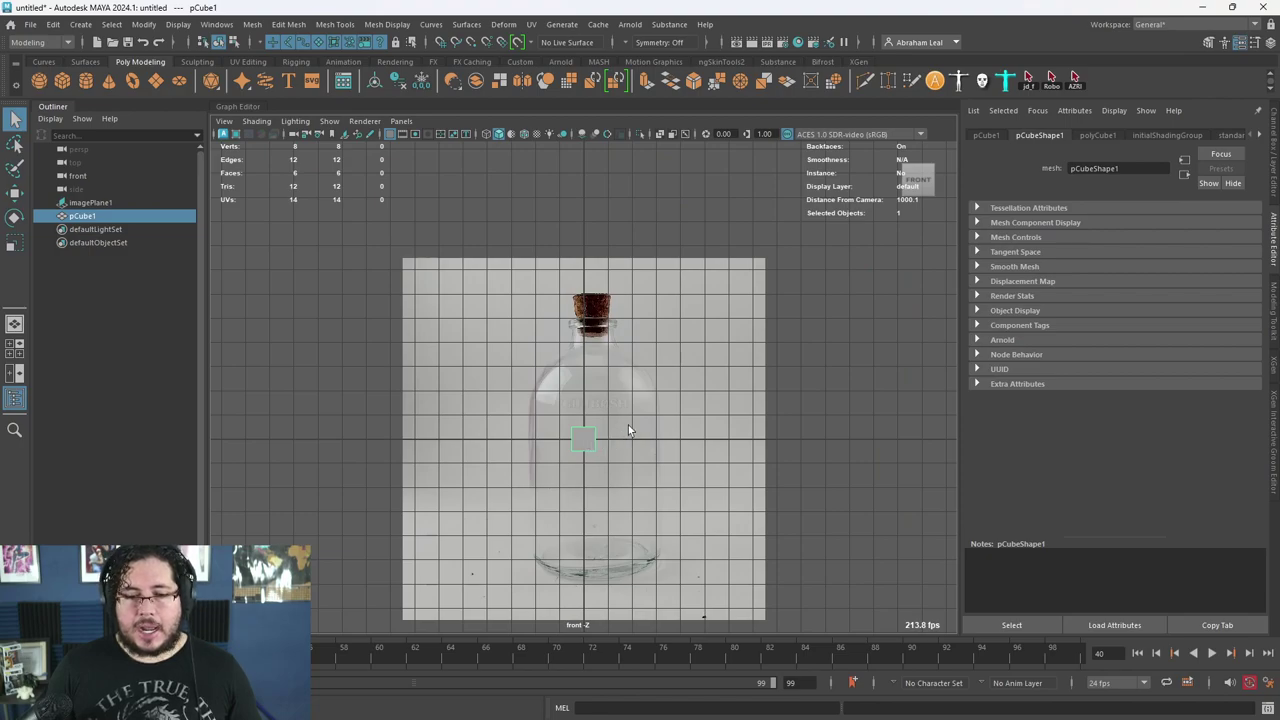
left_click(612, 442)
key("w")
left_click_drag(588, 396, 595, 262)
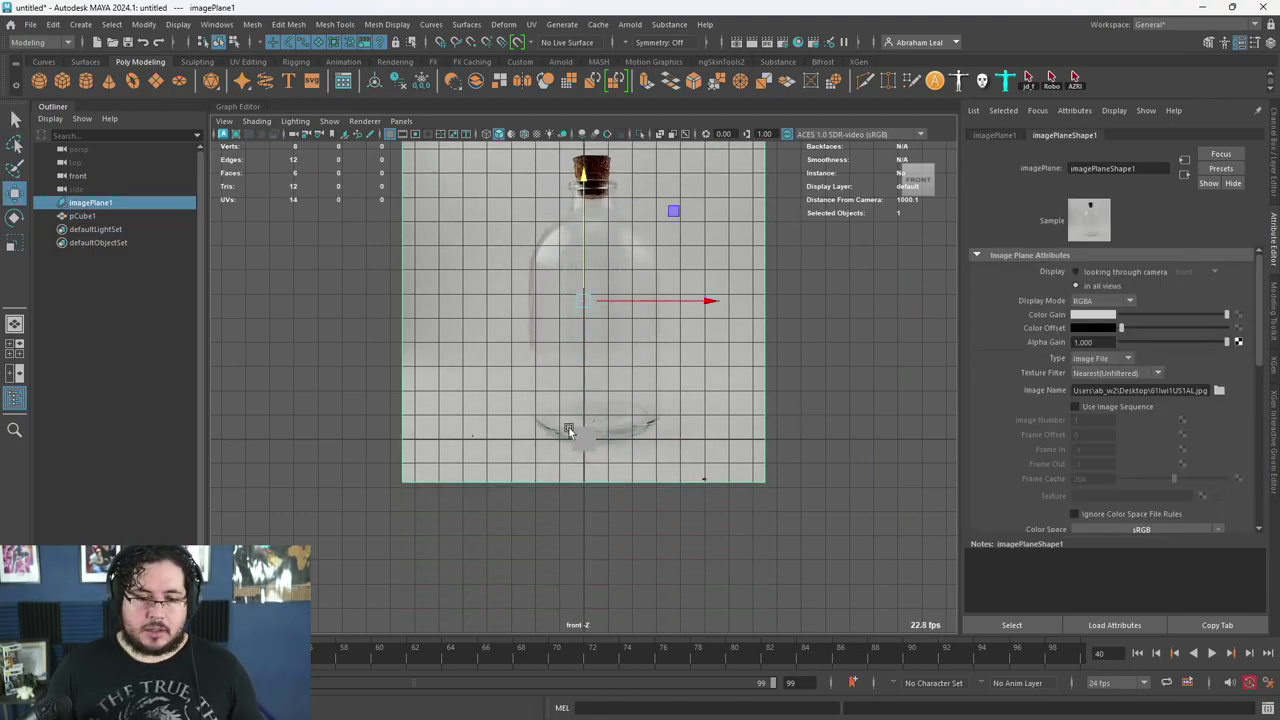
middle_click_drag(667, 376, 677, 468, "alt")
right_click_drag(677, 468, 491, 388, "alt")
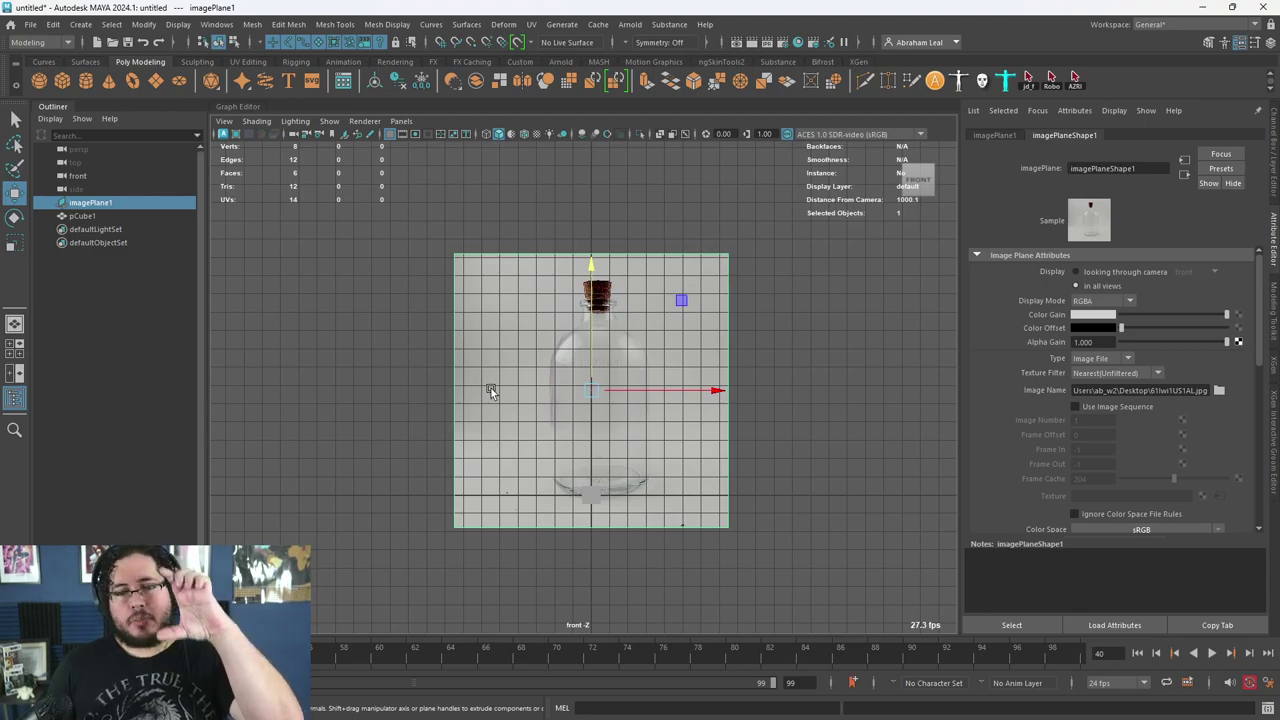
- Scale the image plane up uniformly and reposition it with the bottle centred and its base on the grid origin
scroll(635, 406, "down", 8)
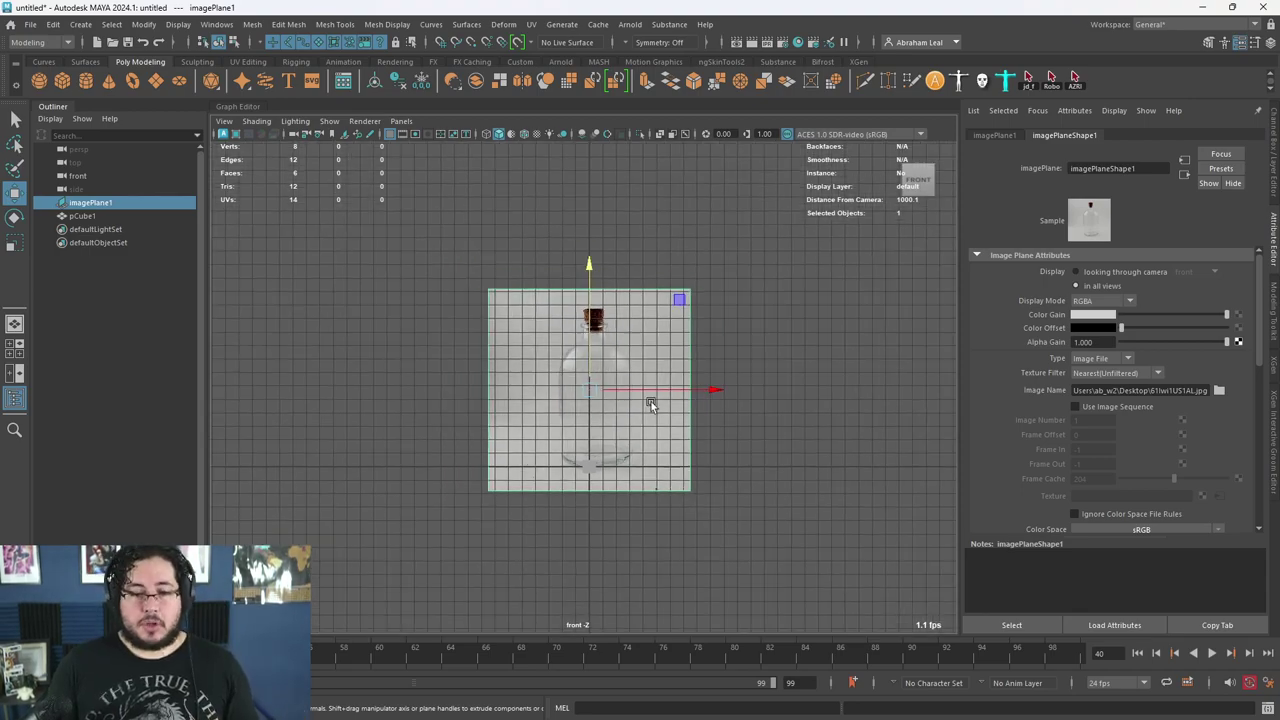
key("w")
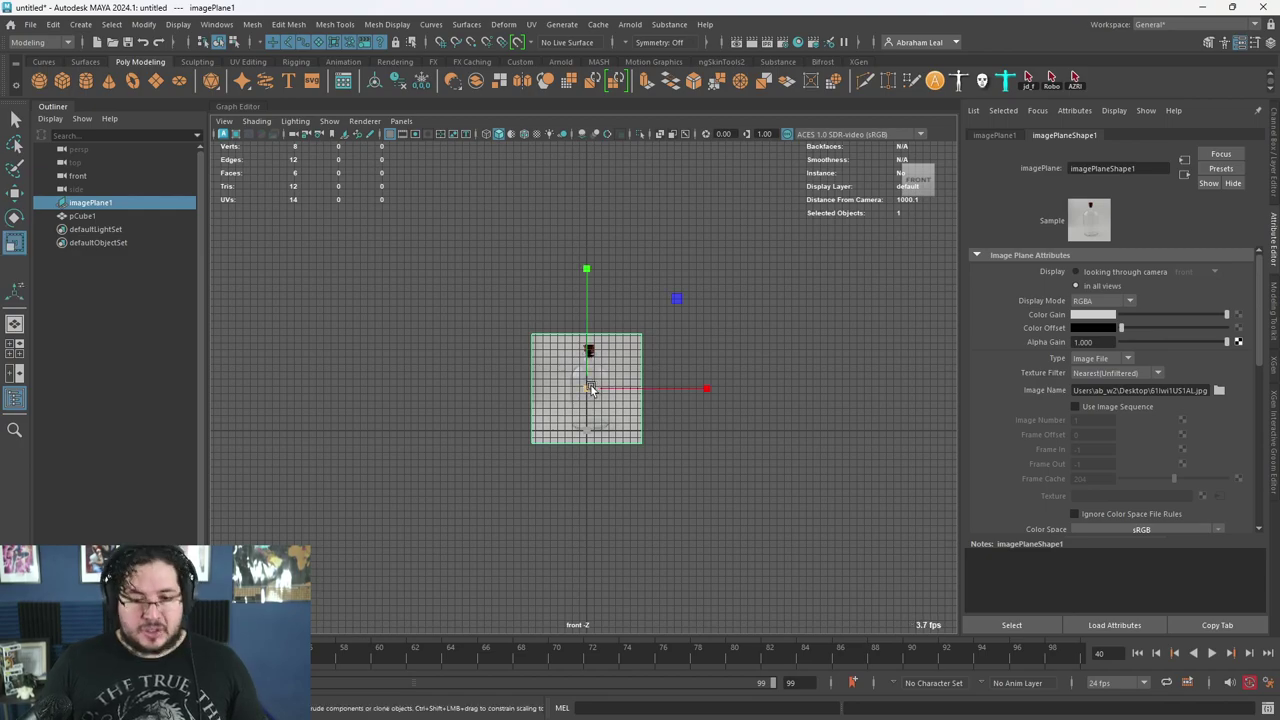
scroll(674, 378, "up", 6)
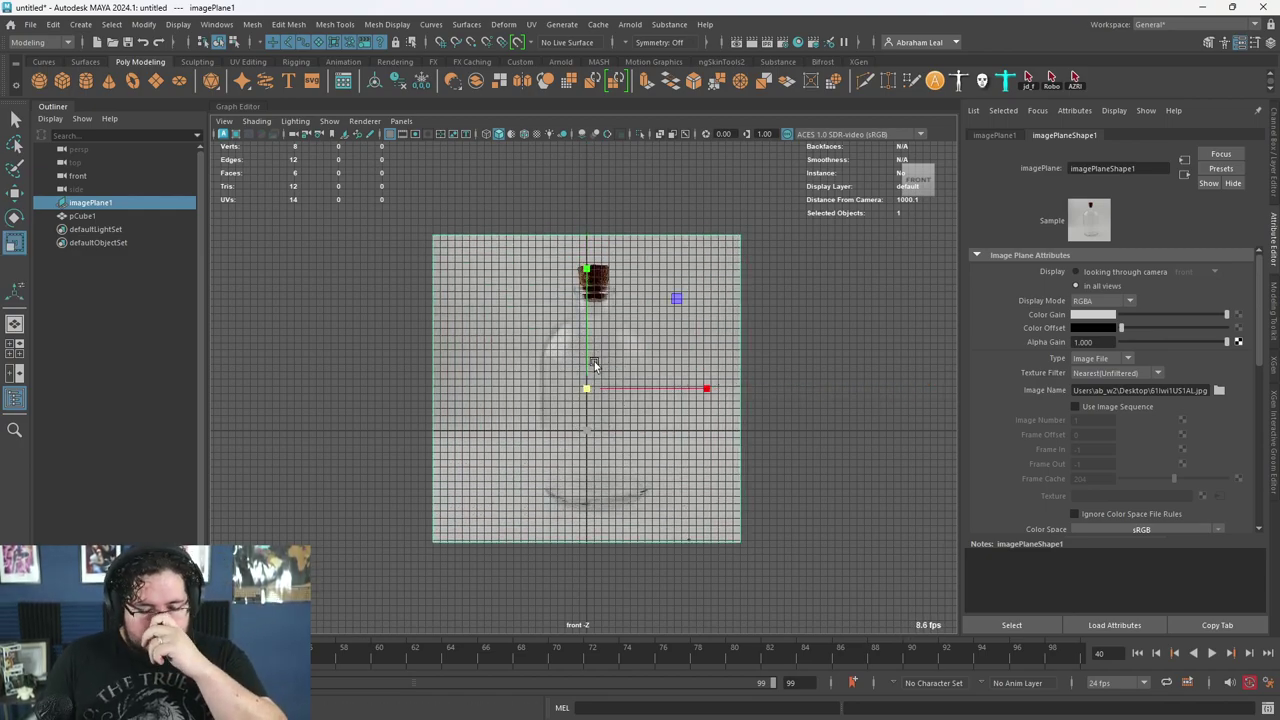
left_click_drag(586, 389, 572, 315)
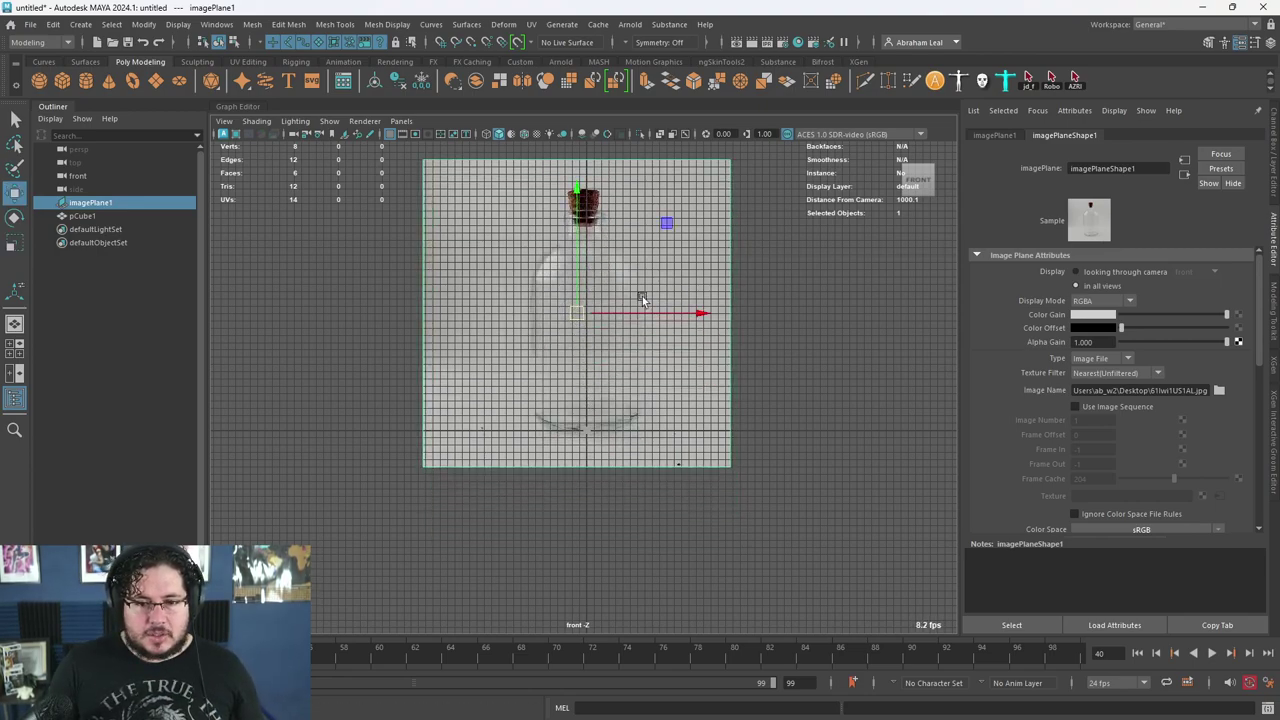
key("f")
key("r")
left_click_drag(680, 380, 683, 383)
- Gauge the bottle's height by stretching the cube vertically to about 30.5 units, and delete the cube
left_click(570, 571)
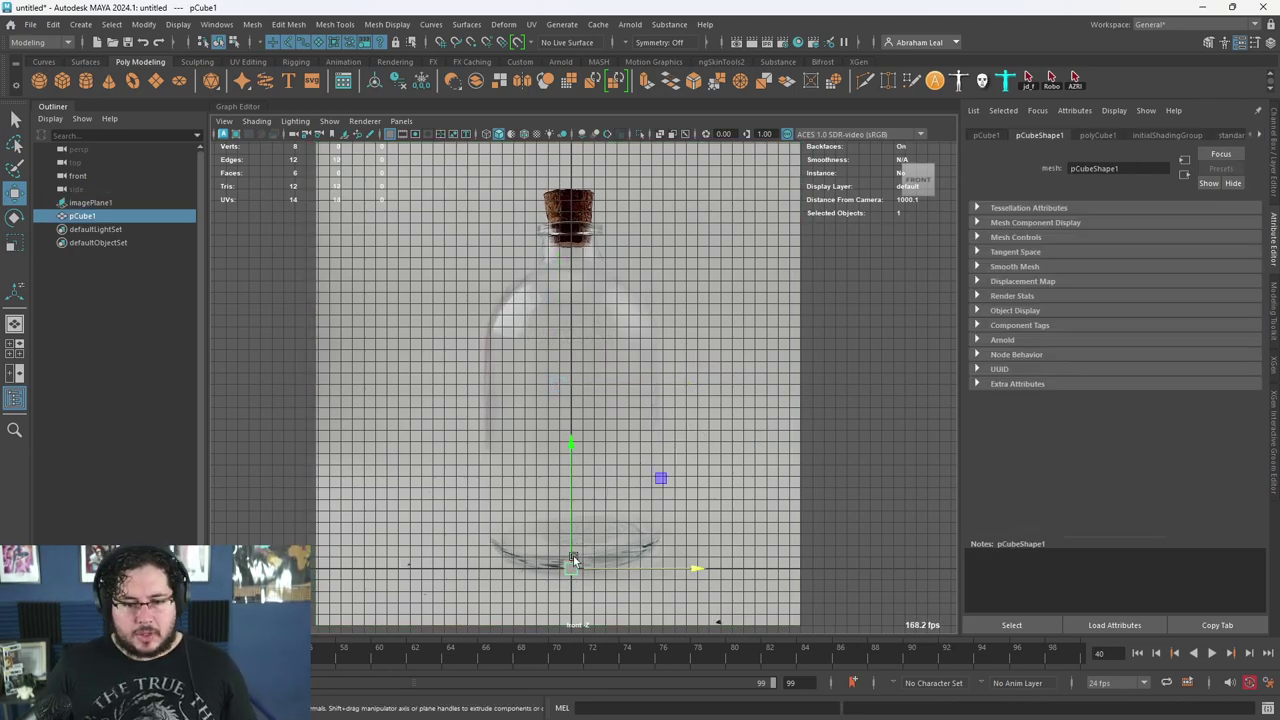
key("r")
left_click_drag(572, 443, 564, 102)
left_click_drag(572, 445, 571, 238)
key("w")
left_click_drag(568, 505, 562, 317)
key("ctrl+shift+s")
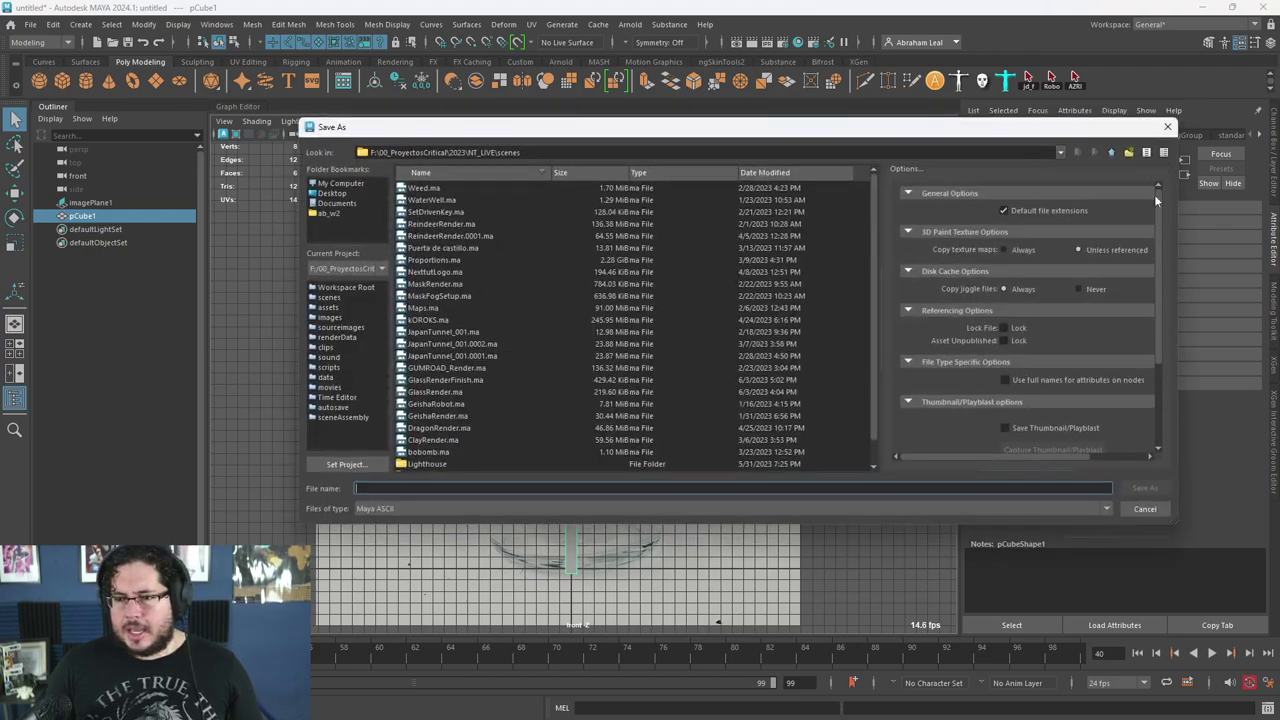
left_click(1168, 129)
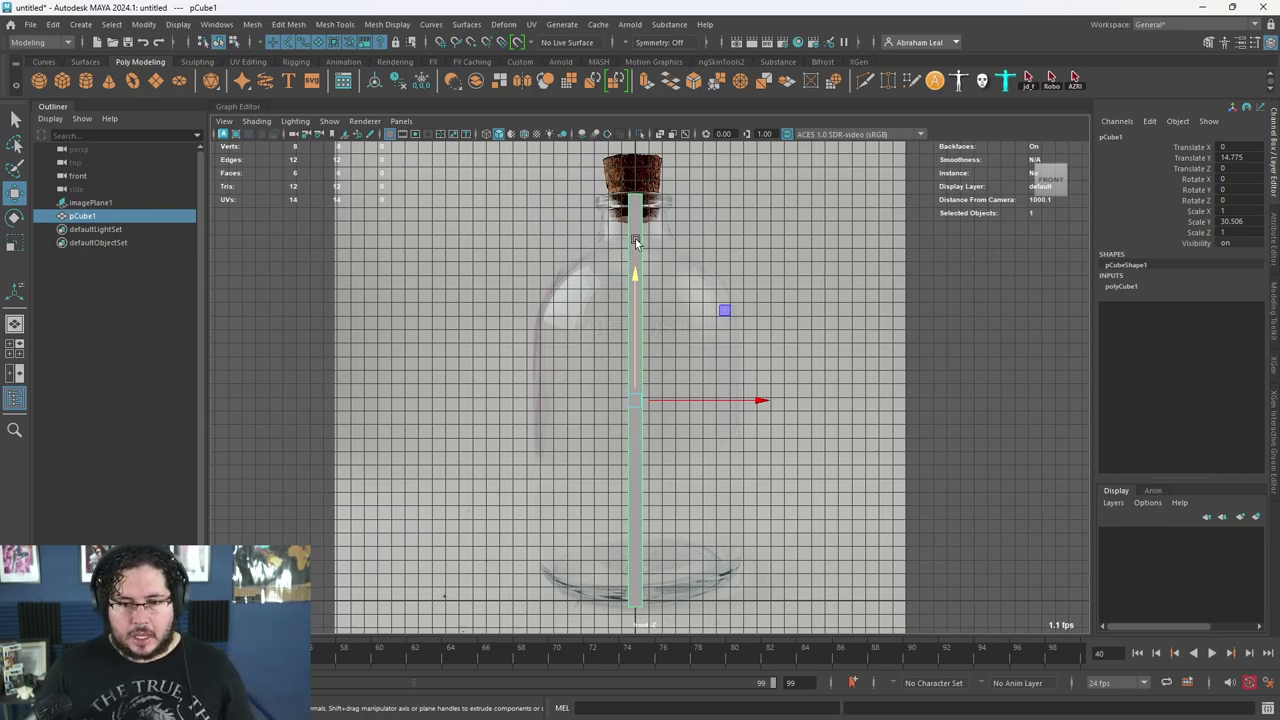
key("Delete")
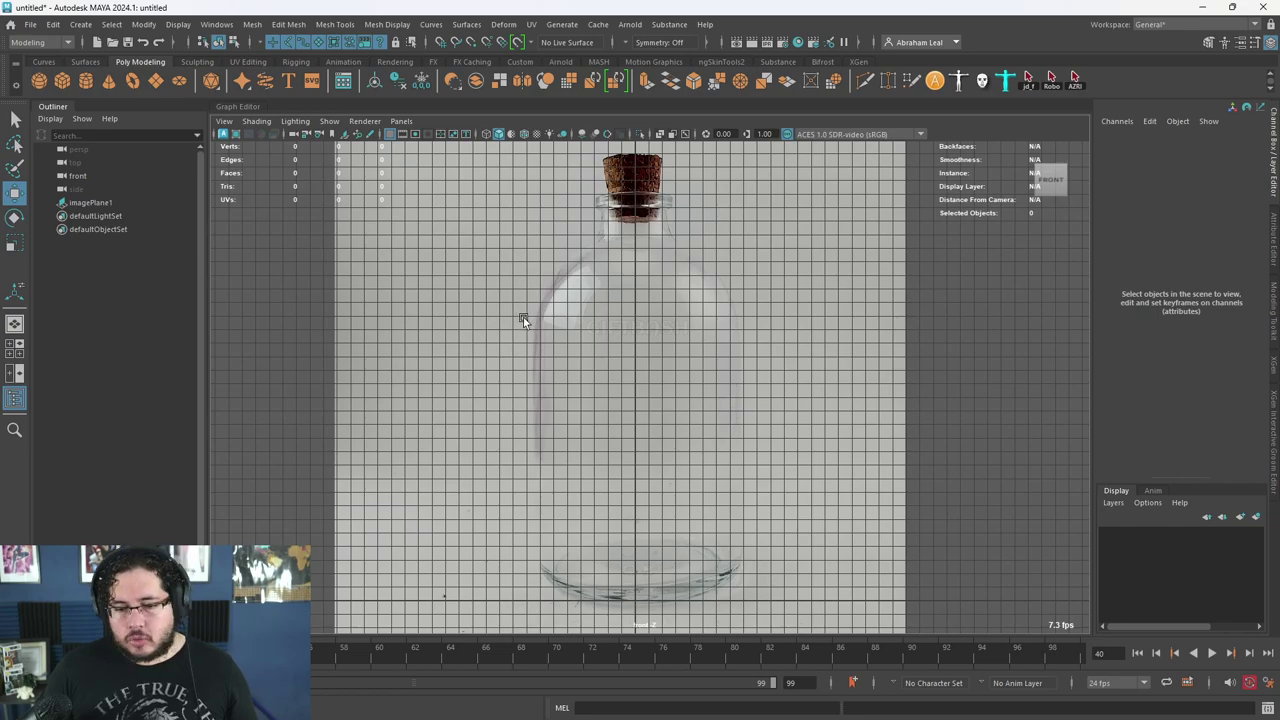
- Start an EP curve at the bottle's base centre and trace the base and right wall of the reference image
middle_click_drag(674, 337, 661, 300, "alt")
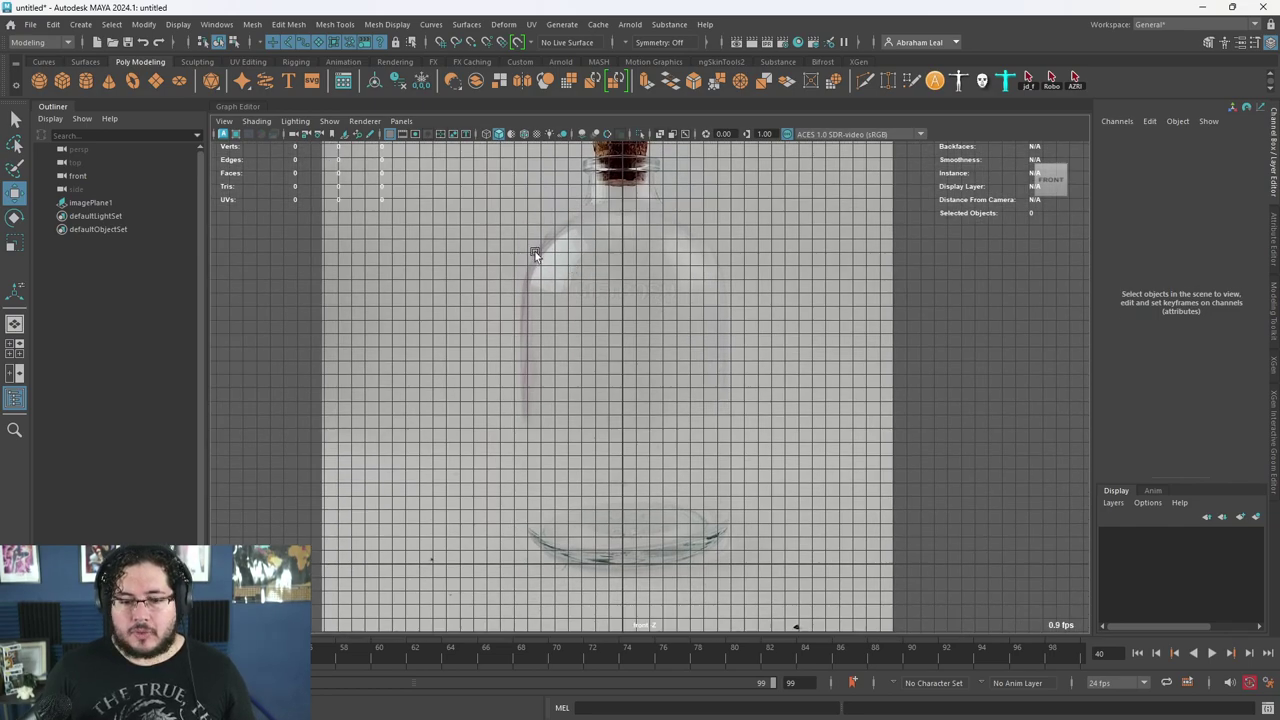
left_click(80, 24)
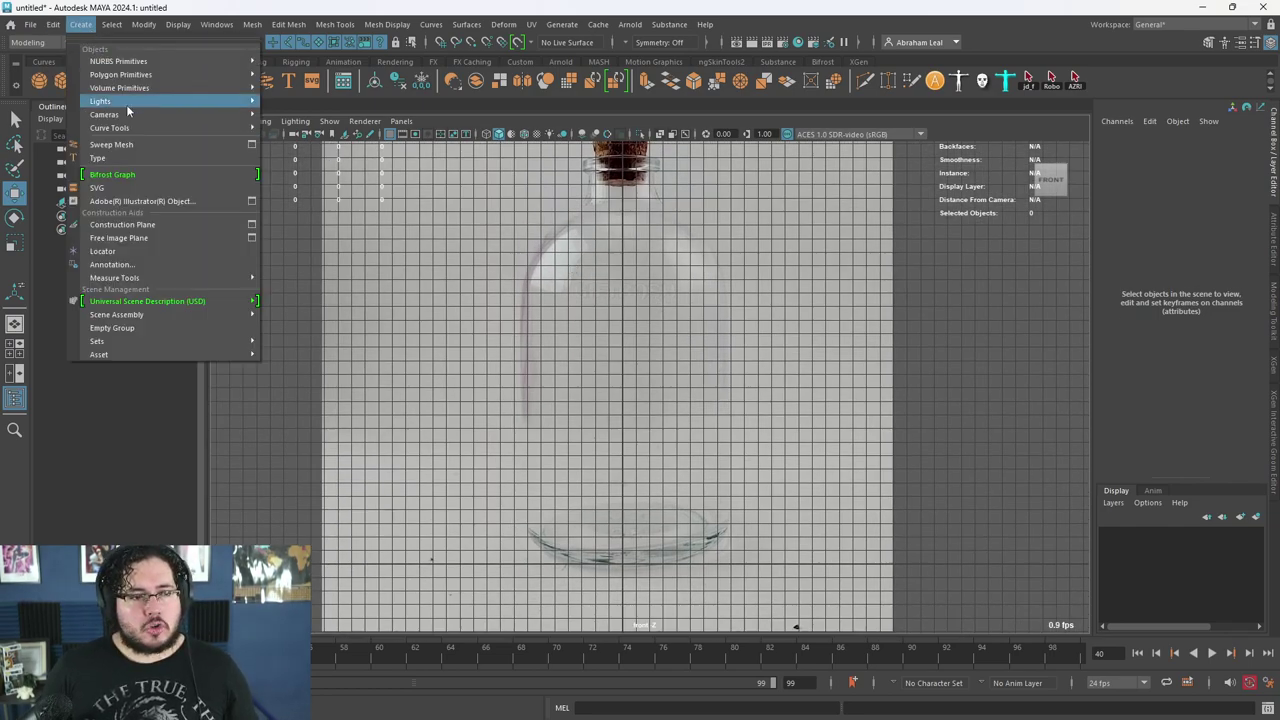
mouse_move(158, 126)
left_click(318, 141)
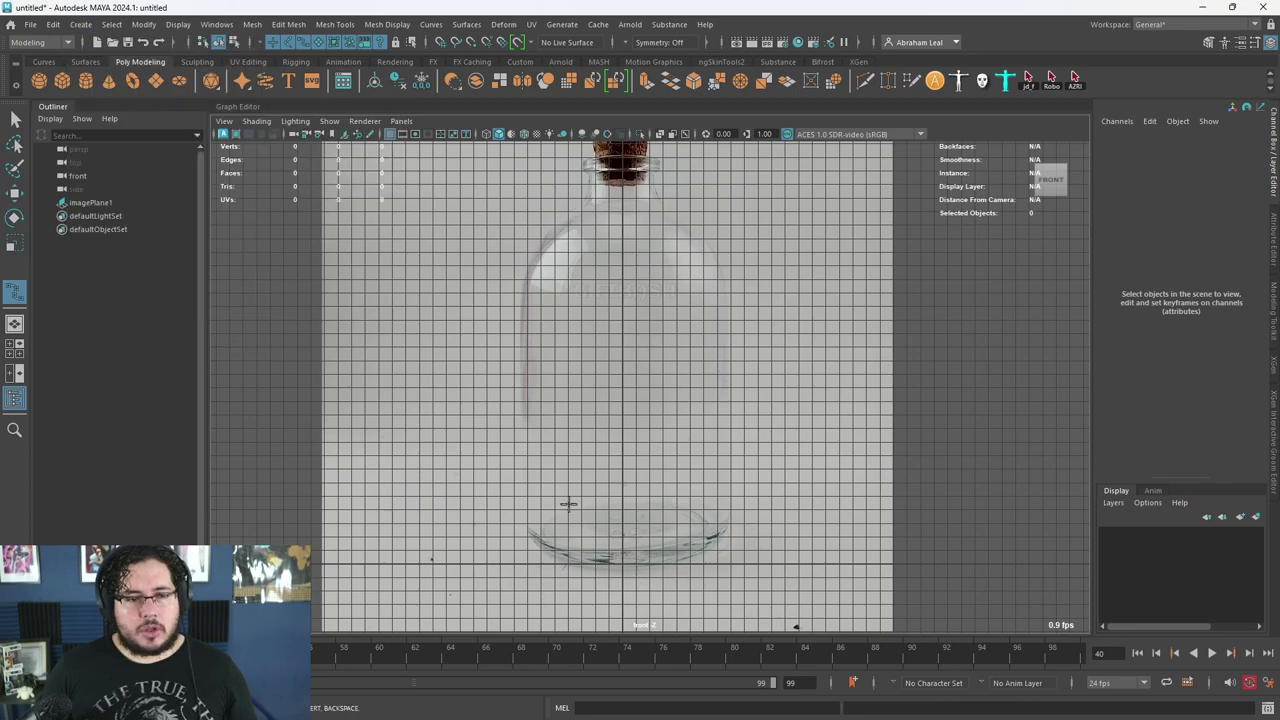
left_click(621, 562)
left_click(690, 560)
left_click(729, 534)
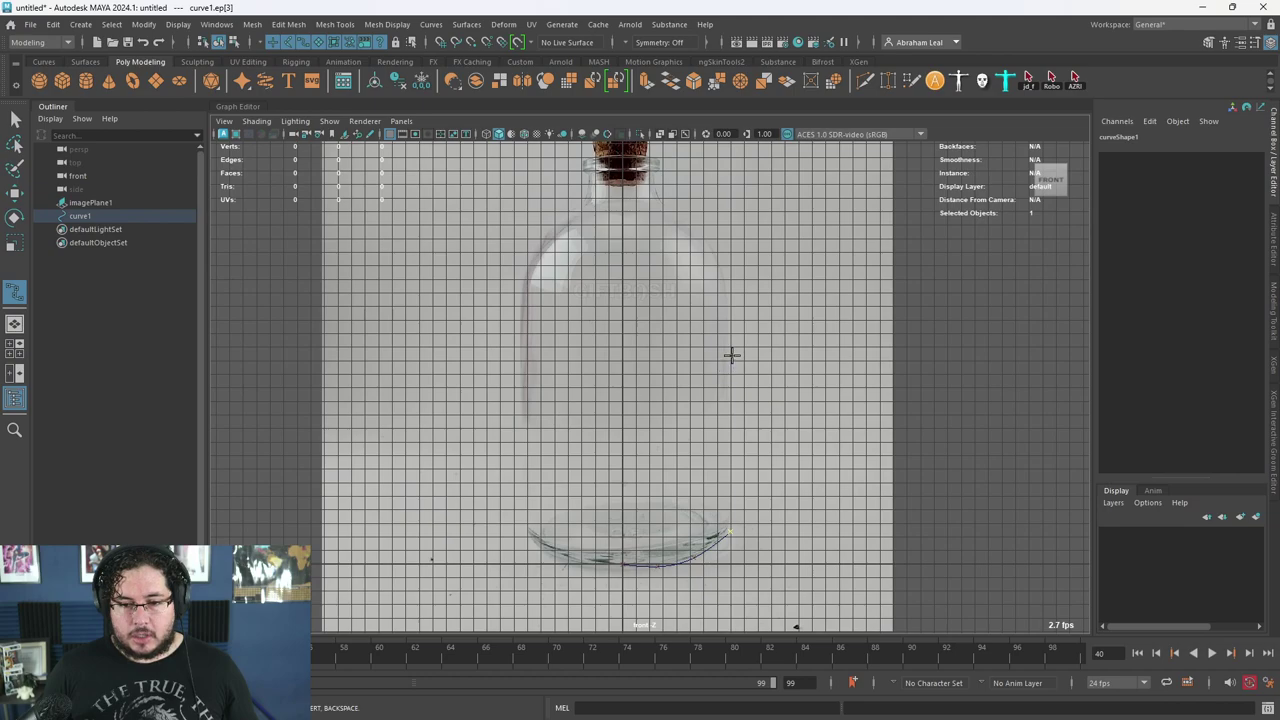
left_click(732, 356)
- Continue the EP curve along the shoulder, neck and lip, and finish it at the centre of the bottle's mouth
middle_click_drag(732, 356, 740, 488, "alt")
scroll(740, 469, "up", 2)
left_click(742, 397)
left_click(713, 350)
left_click(668, 316)
scroll(672, 320, "up", 3)
left_click(705, 378)
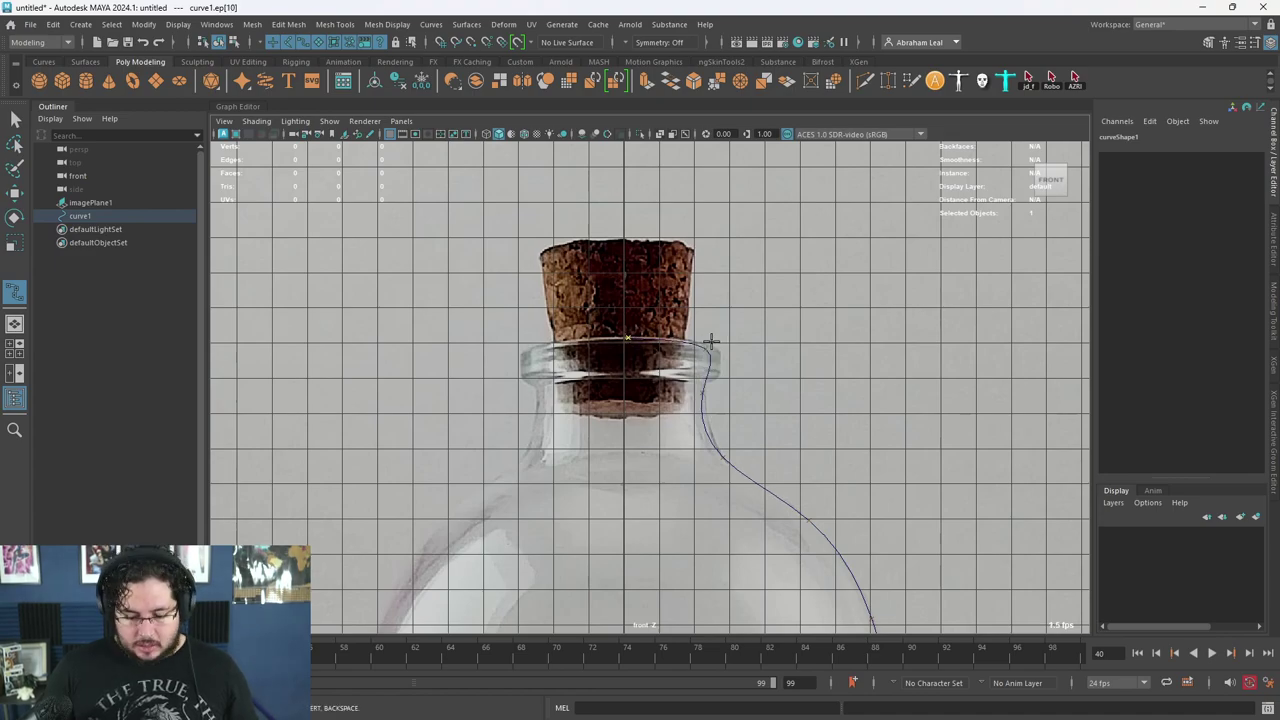
key("w")
key("q")
- Level the curve's top control vertices along the lip and snap the endpoint to the bottle's centre line
right_click_drag(697, 336, 665, 338)
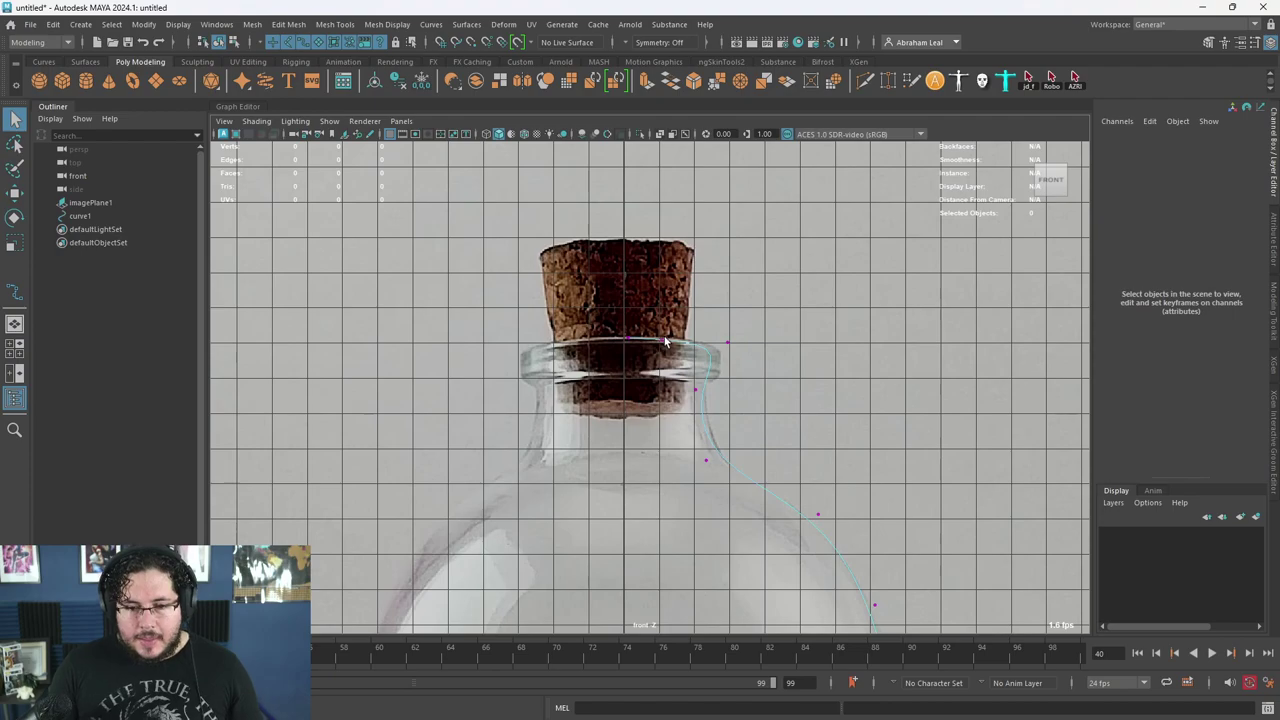
left_click_drag(645, 318, 587, 364)
key("w")
left_click_drag(691, 308, 580, 368)
key("r")
left_click_drag(643, 217, 639, 354)
key("w")
key("x")
- Move the control vertex below the lip outward and adjust the neck vertices to follow the bottle's outline
left_click_drag(753, 337, 665, 417)
key("r")
left_click_drag(803, 387, 804, 387)
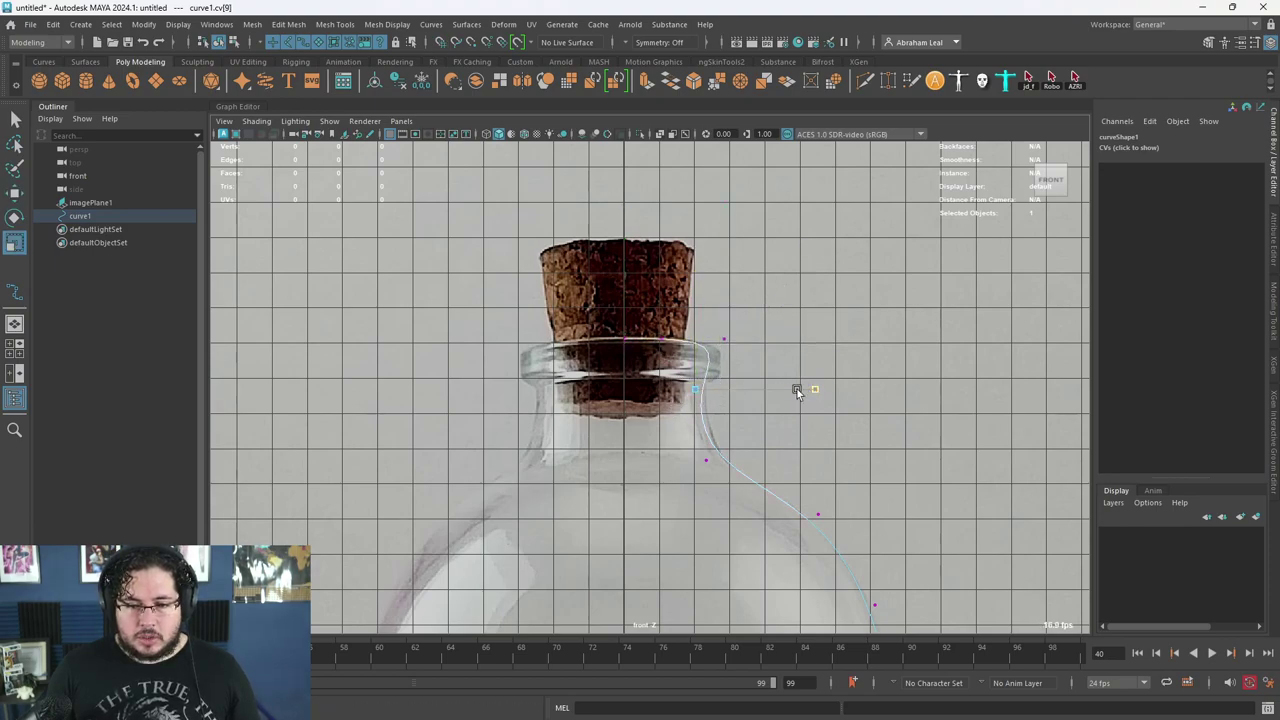
key("w")
left_click_drag(698, 391, 707, 393)
middle_click_drag(736, 438, 706, 359, "alt")
left_click_drag(703, 360, 678, 387)
- Adjust the curve's lower side control vertices to refine the wall and bottom corner of the profile
middle_click_drag(776, 426, 676, 246, "alt")
middle_click_drag(775, 472, 721, 302, "alt")
left_click_drag(715, 304, 747, 446)
middle_click_drag(747, 446, 714, 403, "alt")
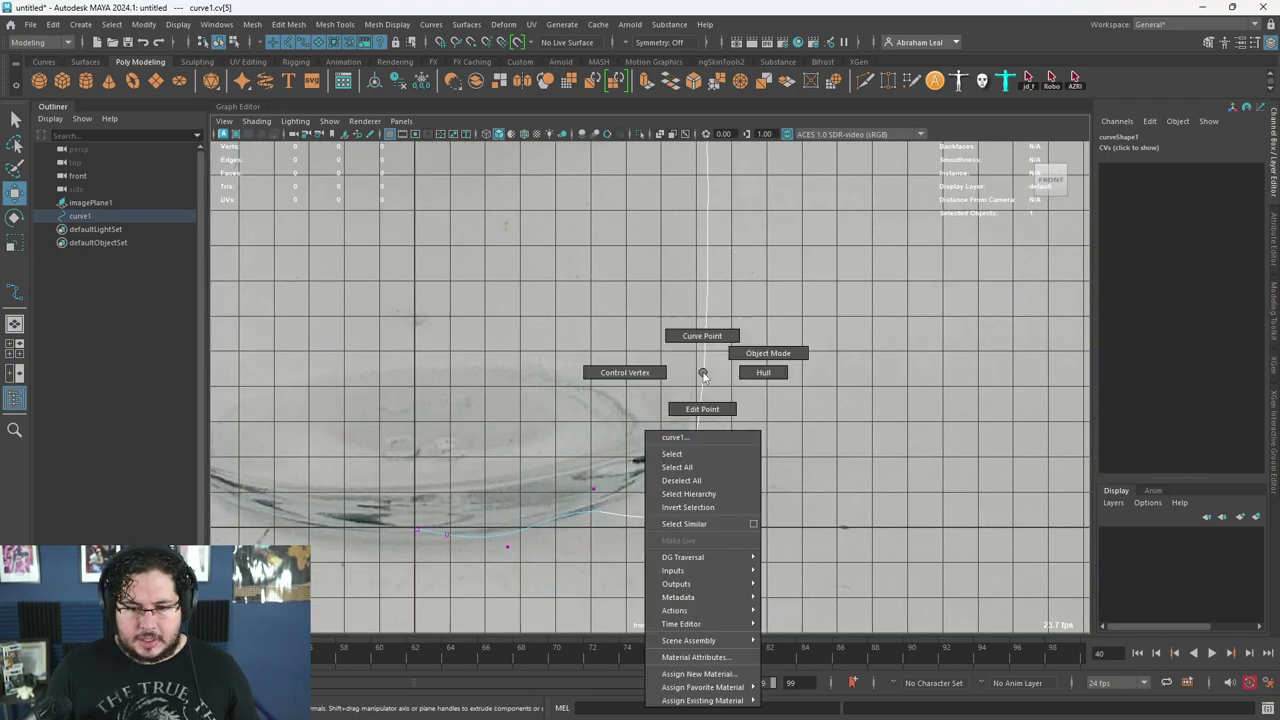
left_click_drag(708, 586, 700, 493)
- Flatten the five base control vertices of the curve by scaling them vertically onto one level
left_click_drag(588, 459, 382, 582)
key("r")
left_click_drag(509, 410, 509, 520)
left_click_drag(715, 452, 415, 578)
left_click_drag(556, 430, 585, 525)
- Snap the curve's base control vertices down onto the ground grid line and its lower endpoint onto the centre line
key("w")
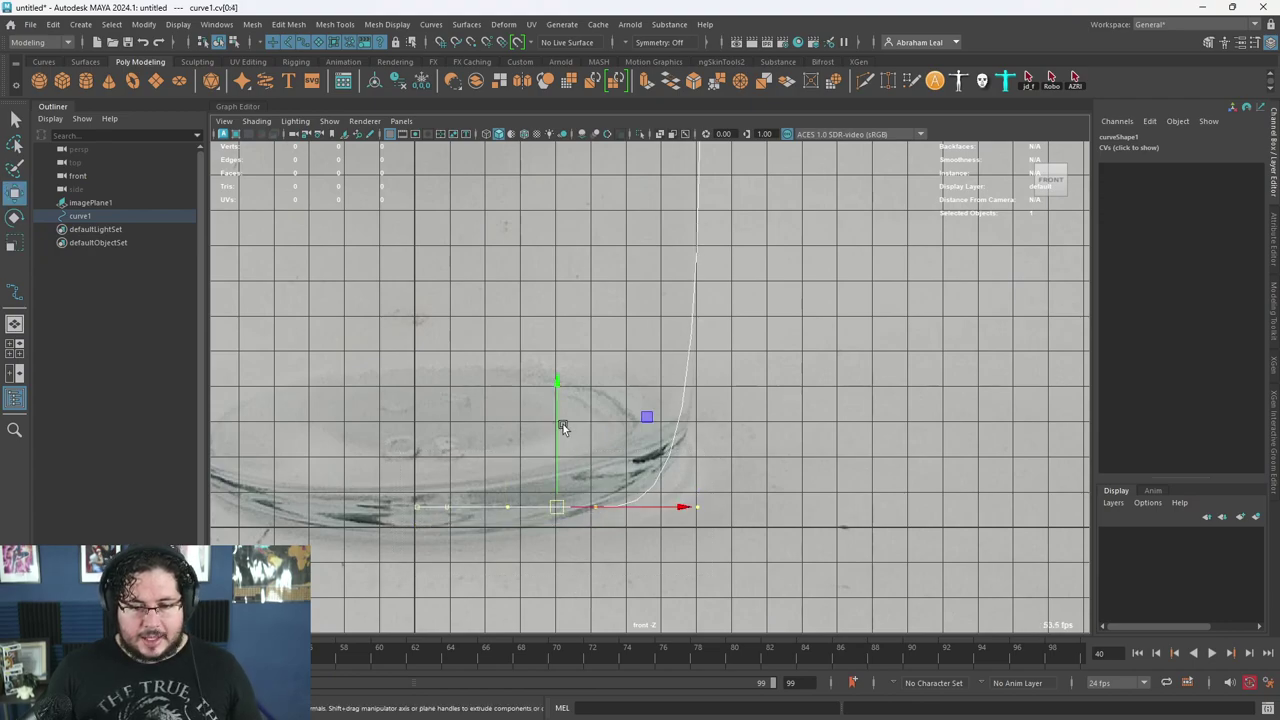
left_click_drag(556, 397, 557, 407)
key("x")
left_click_drag(557, 462, 530, 520)
left_click_drag(428, 503, 411, 549)
key("x")
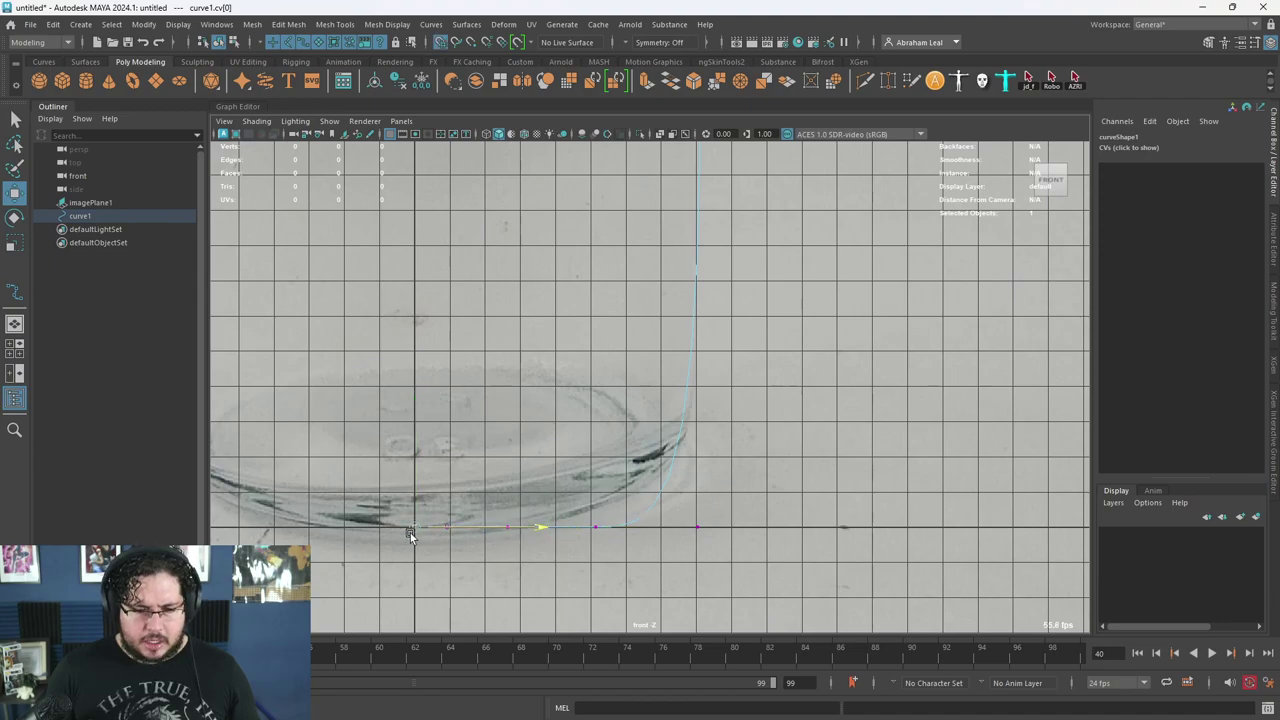
scroll(690, 395, "down", 6)
scroll(675, 390, "up", 5)
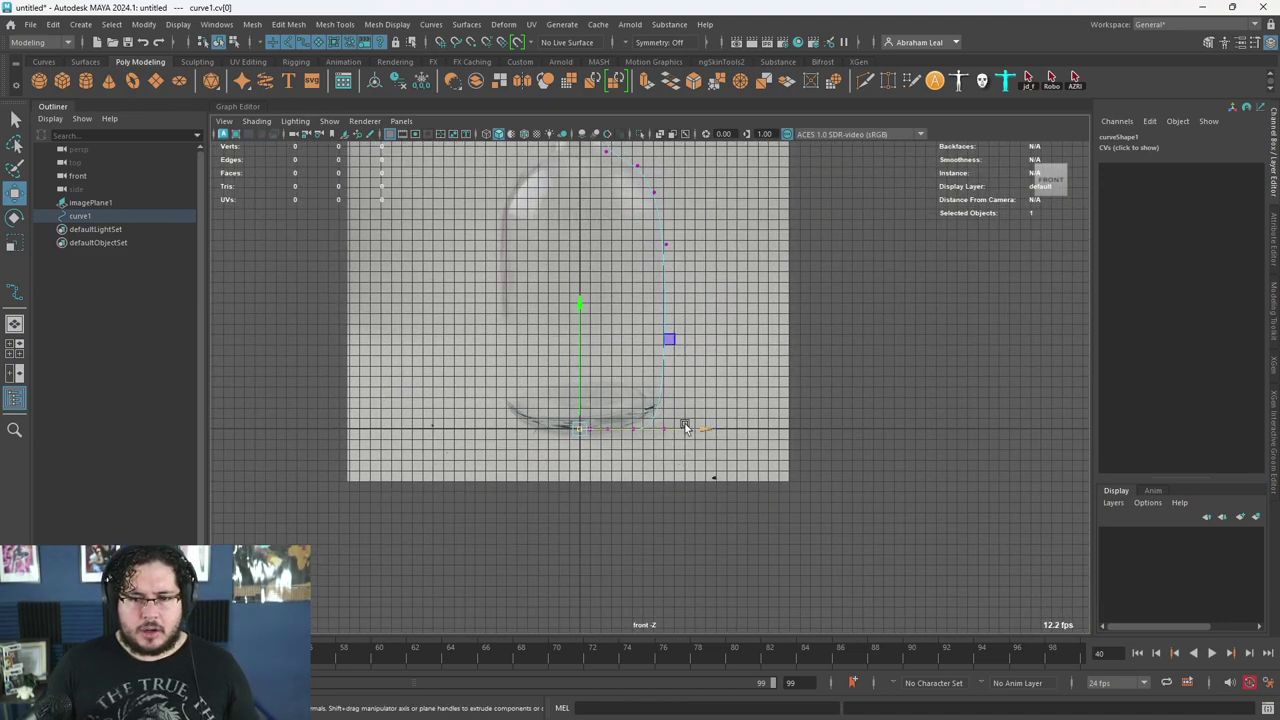
left_click(672, 465)
left_click(671, 405)
right_click_drag(671, 382, 608, 344)
right_click_drag(675, 314, 622, 318)
left_click(677, 452)
mouse_move(677, 452)
left_mouse_down()
mouse_move(677, 431)
mouse_move(679, 443)
mouse_move(726, 452)
mouse_move(721, 420)
left_mouse_up()
key("ctrl+z")
left_click(624, 455)
- Switch to the shaded perspective view and move the reference image plane back, away from the profile curve
key("space")
key("5")
right_click_drag(733, 436, 790, 270, "alt")
middle_click_drag(790, 270, 731, 457, "alt")
right_click_drag(731, 457, 729, 346, "alt")
left_click(730, 346)
left_click_drag(574, 457, 627, 374)
- Revolve the profile curve 360 degrees around the Y axis with quad polygons as the output geometry
left_click_drag(883, 440, 655, 405, "alt")
left_click_drag(655, 405, 622, 424)
left_click_drag(622, 424, 745, 430, "alt")
right_click_drag(745, 430, 711, 523, "alt")
left_click_drag(711, 523, 677, 516, "alt")
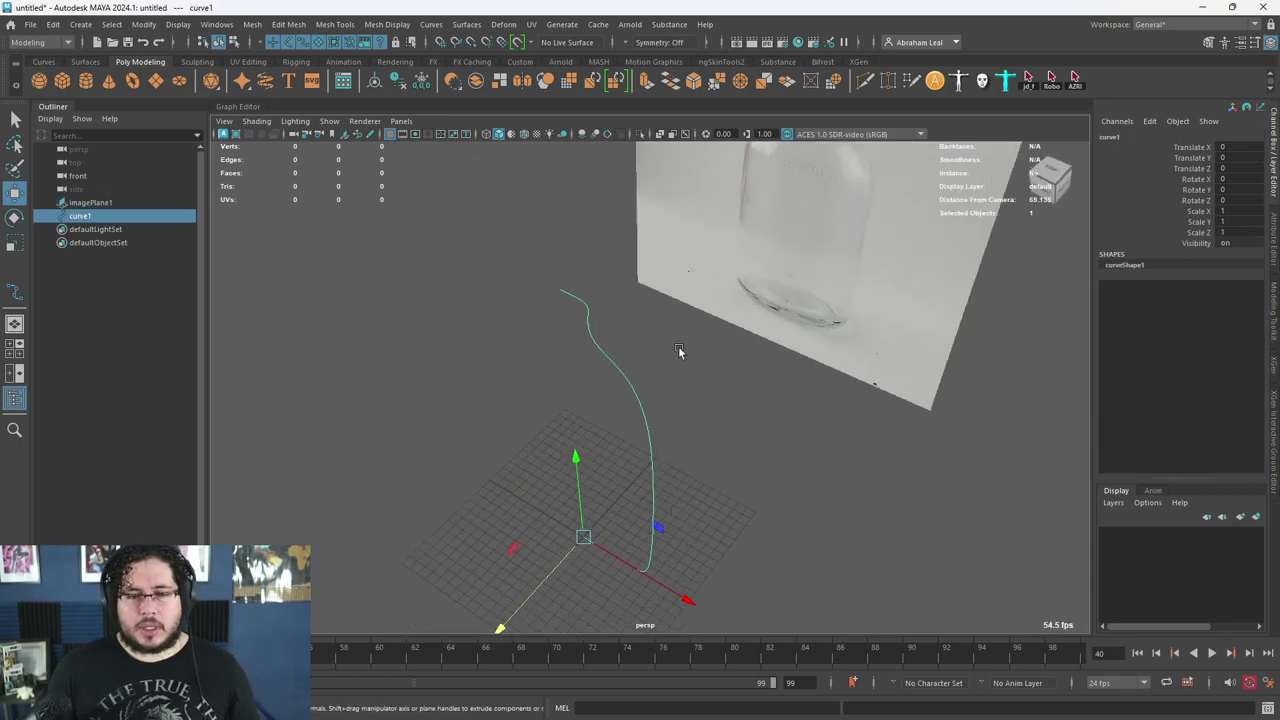
left_click(470, 26)
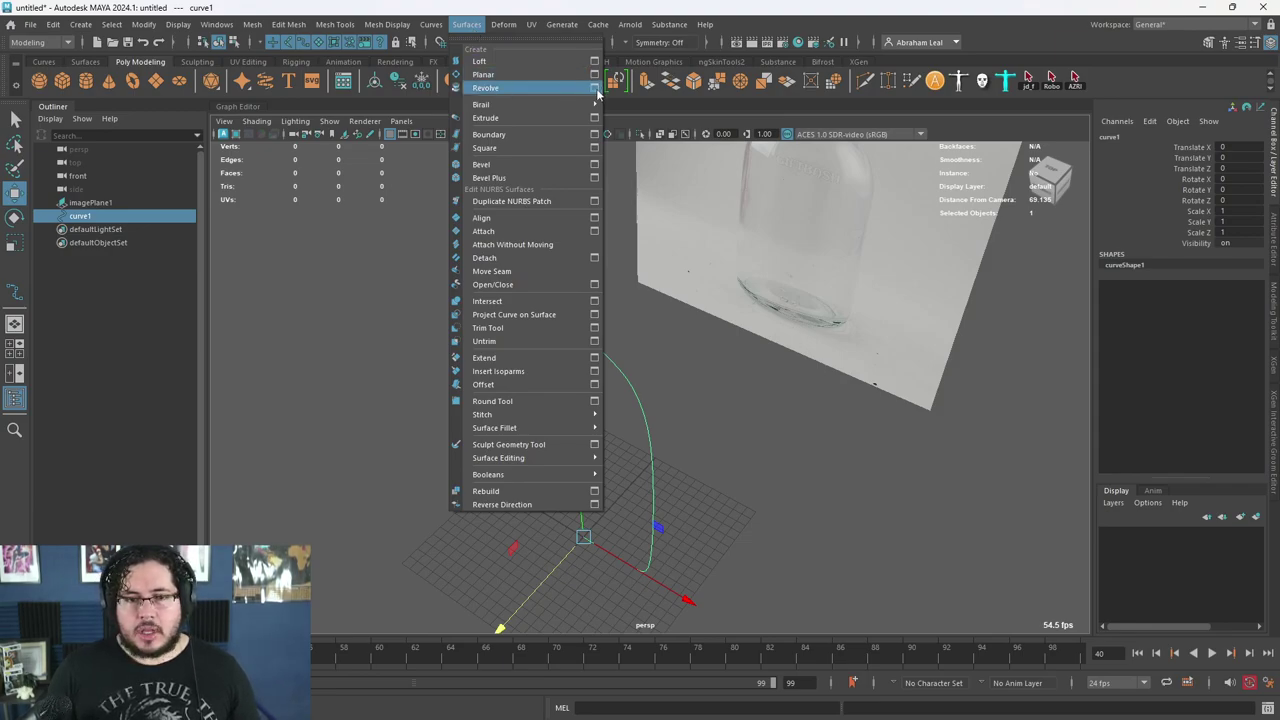
left_click(595, 88)
left_click_drag(585, 234, 538, 149)
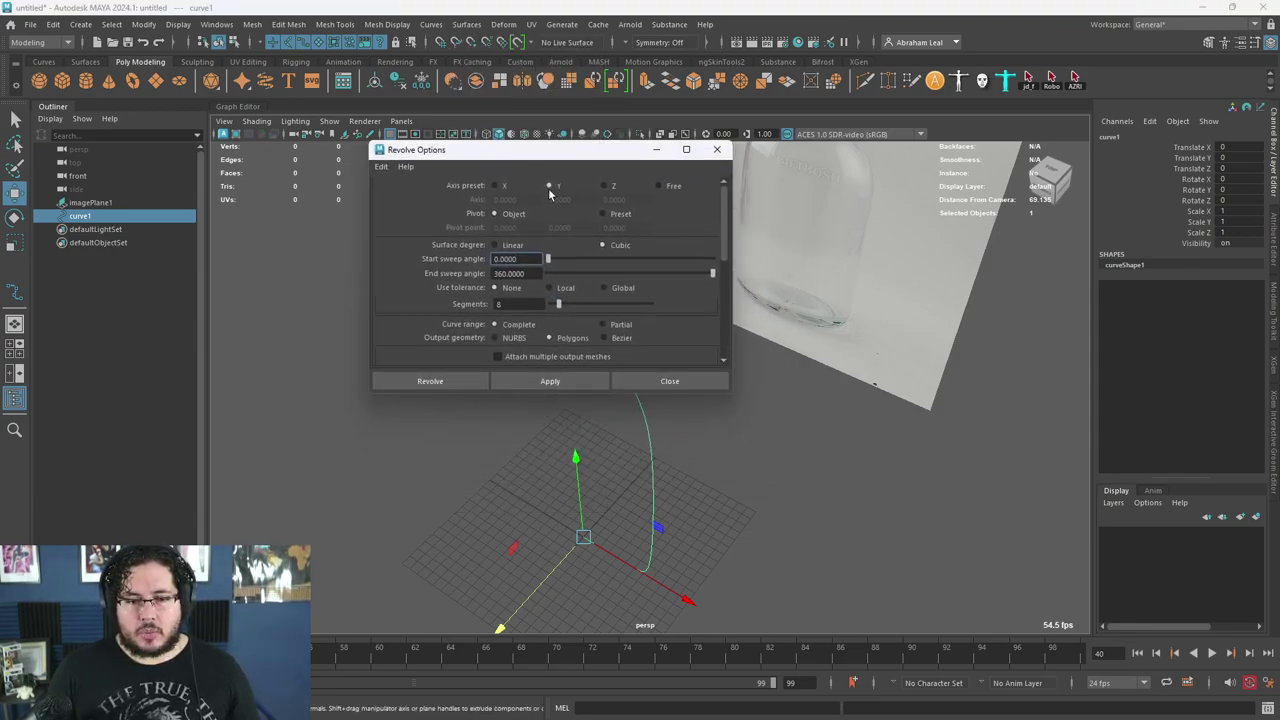
scroll(478, 262, "down", 2)
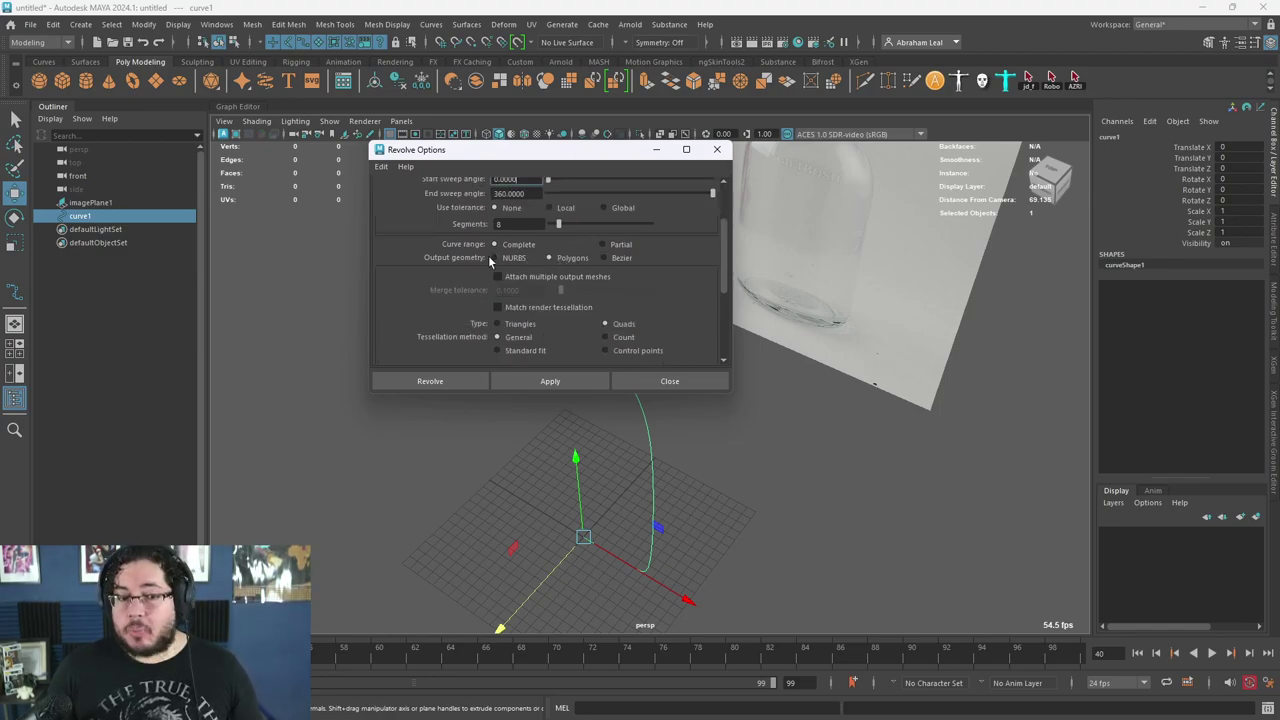
scroll(518, 261, "down", 1)
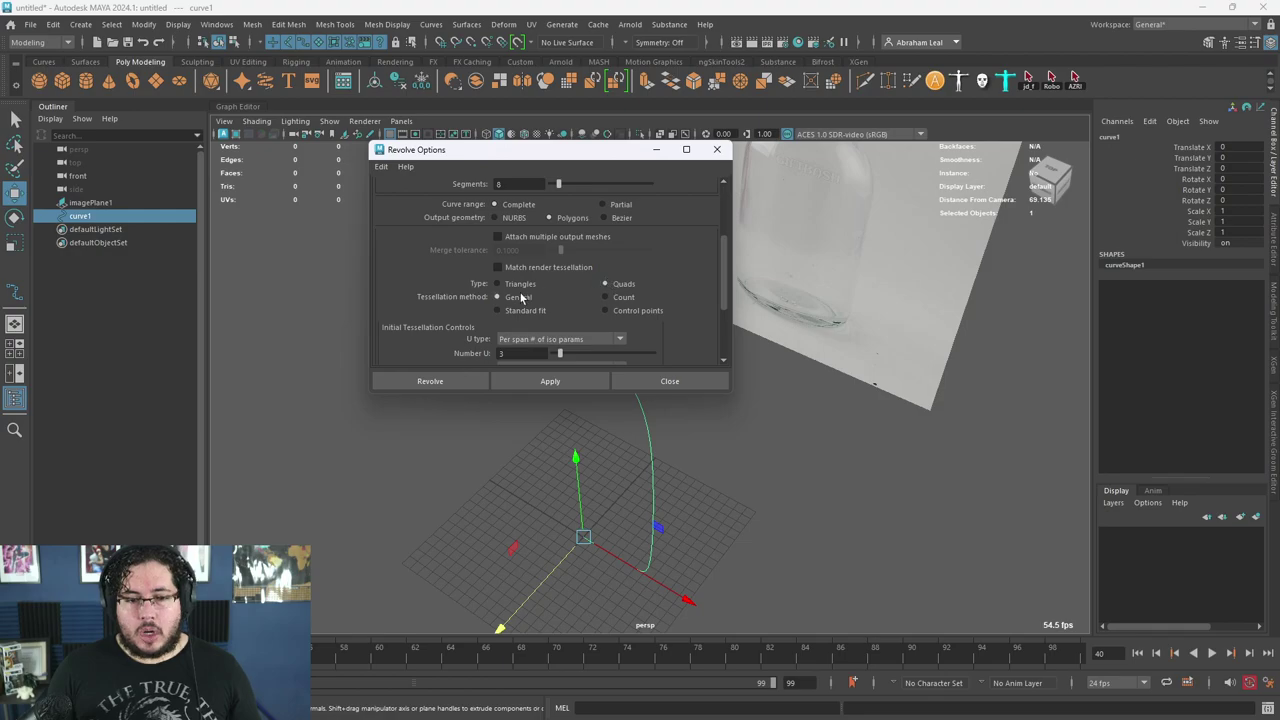
scroll(520, 298, "down", 1)
left_click(558, 383)
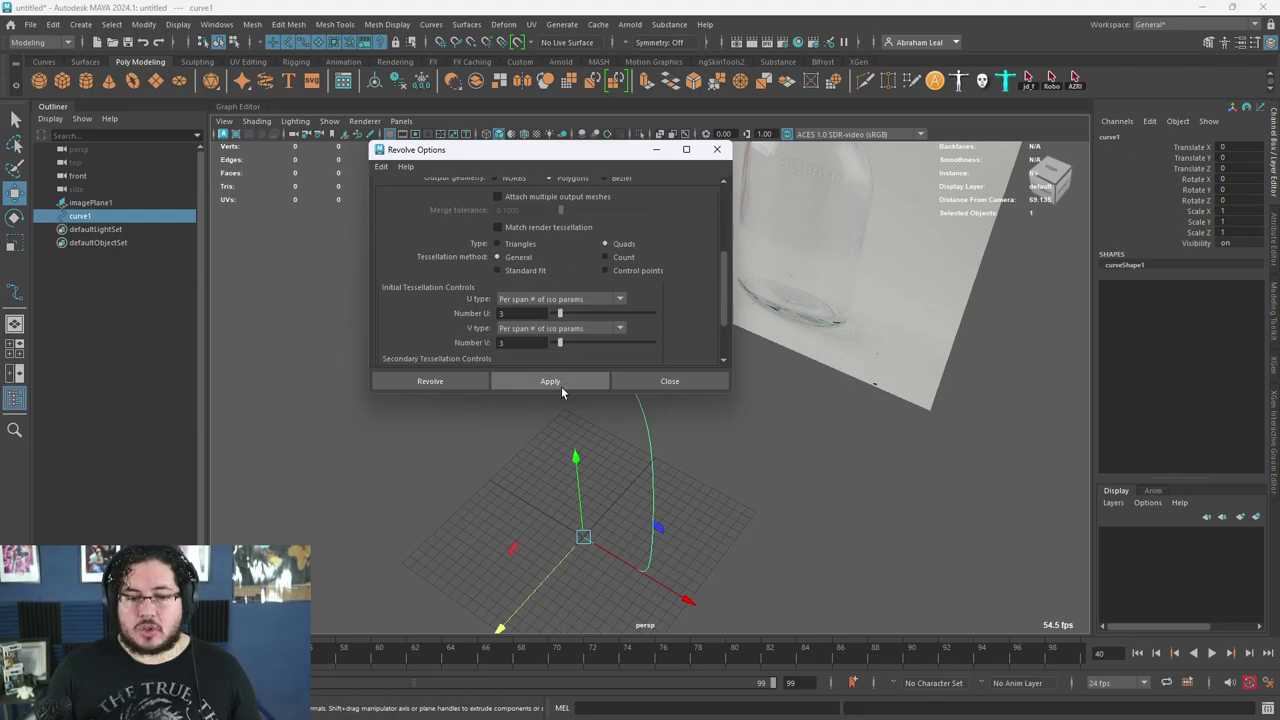
left_click(717, 149)
- Delete the revolved bottle's construction history, centre its pivot and freeze its transformations
left_click_drag(715, 200, 706, 457, "alt")
left_click(614, 437)
scroll(706, 457, "up", 3)
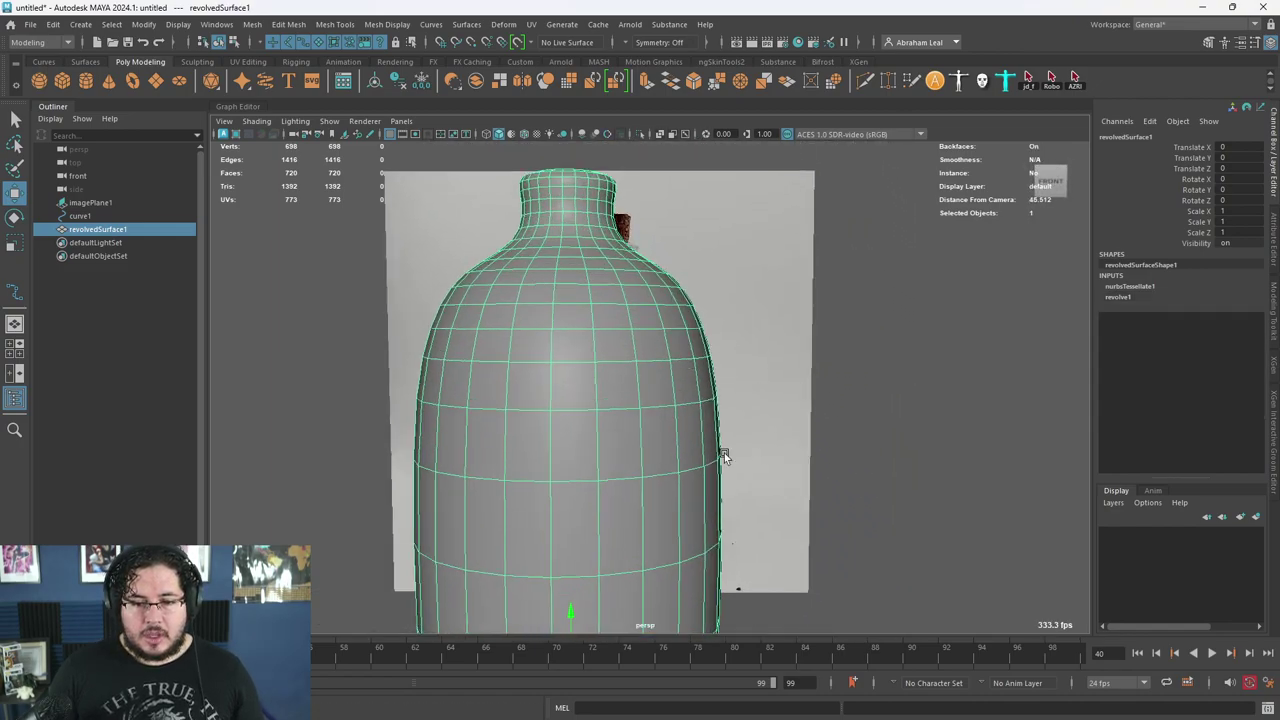
scroll(600, 340, "down", 3)
scroll(580, 300, "up", 3)
left_click(399, 87)
left_click(372, 84)
left_click(421, 86)
- Delete the original profile curve, using the wireframe display to pick it inside the bottle
key("4")
left_click_drag(690, 285, 600, 378, "alt")
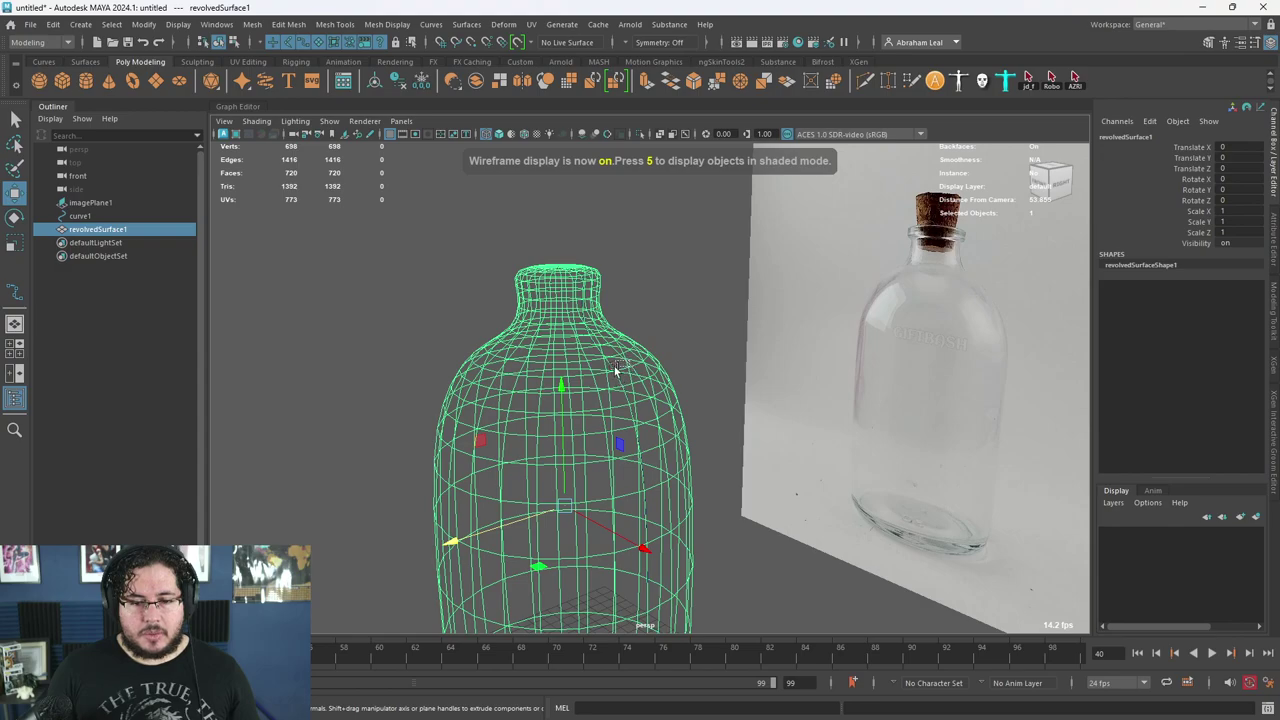
left_click(619, 363)
key("Delete")
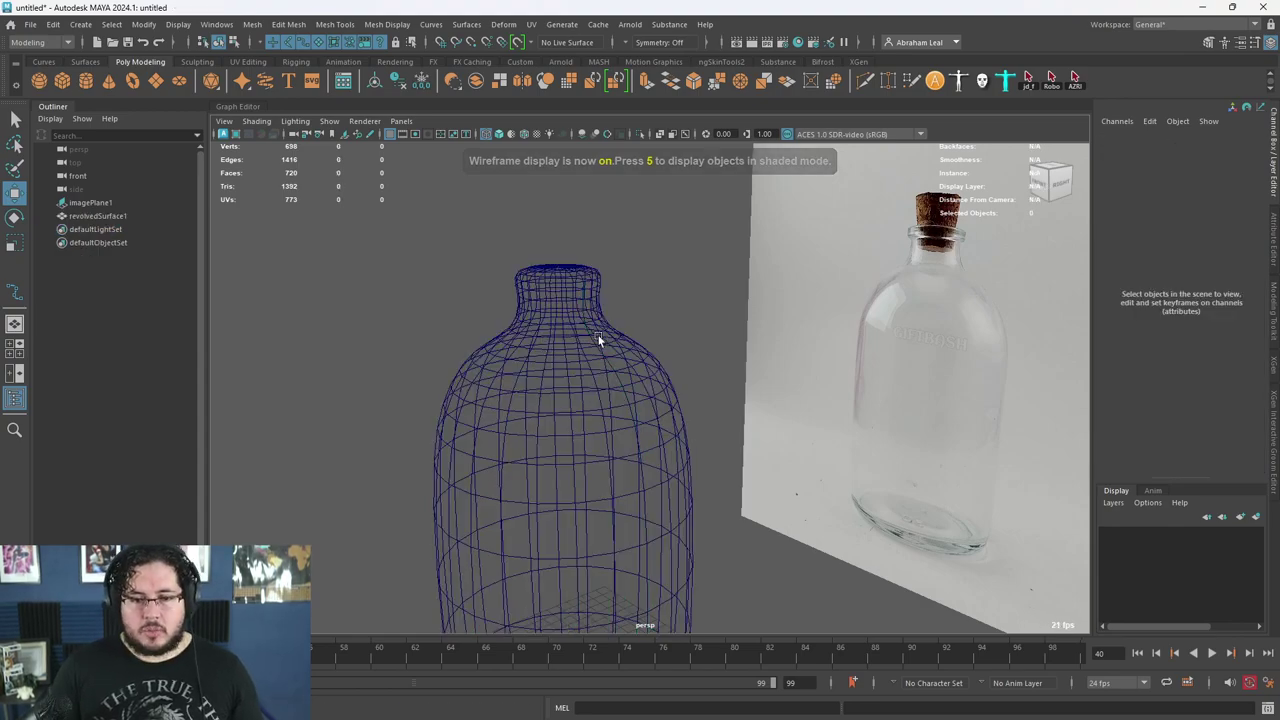
- Delete the rings of faces capping the top of the bottle to open its mouth
left_click(596, 340)
mouse_move(598, 345)
left_mouse_down("alt")
mouse_move(629, 398)
mouse_move(624, 349)
left_mouse_up("alt")
key("5")
scroll(587, 382, "up", 2)
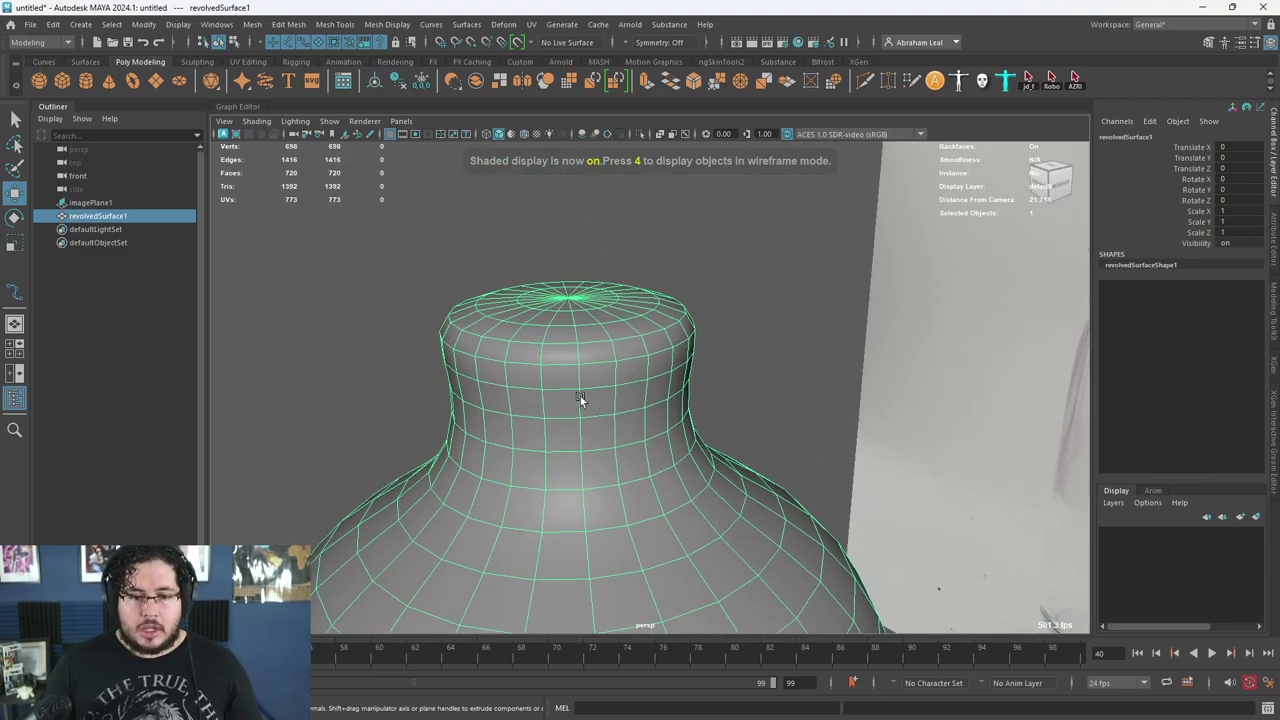
right_click_drag(530, 297, 471, 334)
double_click(500, 333)
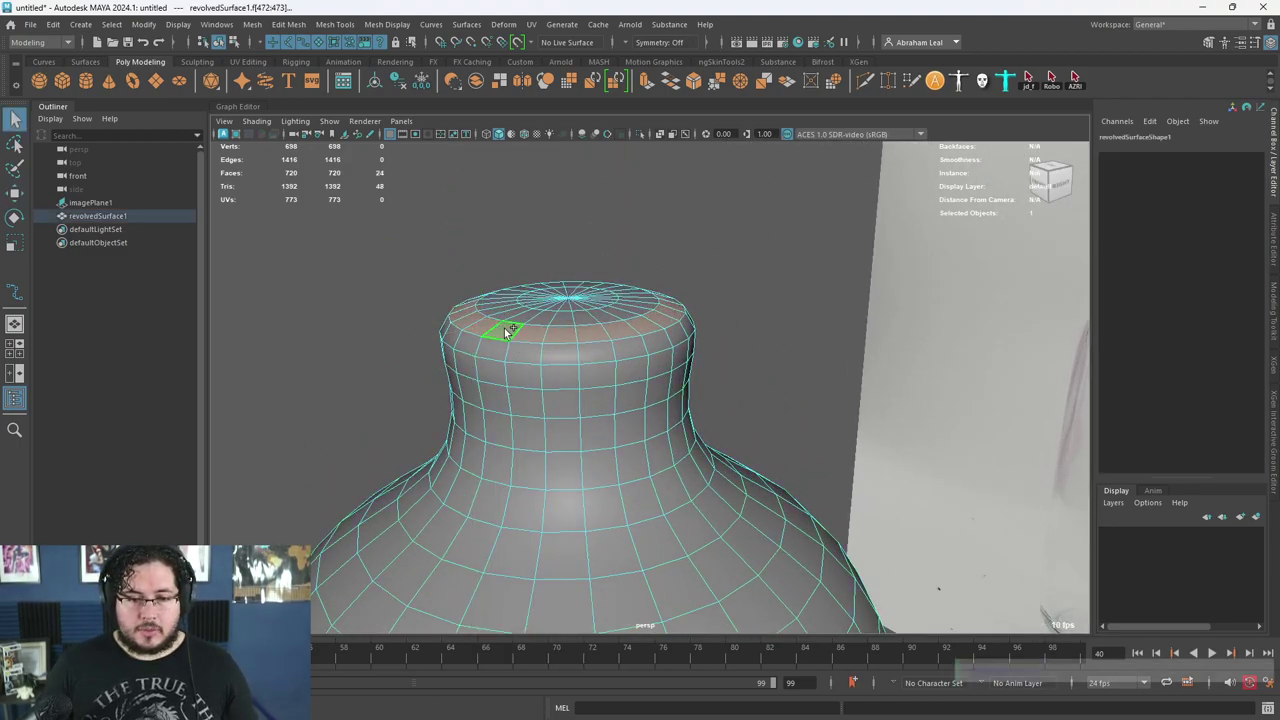
key("Delete")
double_click(534, 332)
double_click(532, 317)
key("Delete")
left_click_drag(532, 318, 685, 475, "alt")
middle_click_drag(684, 472, 649, 278, "alt")
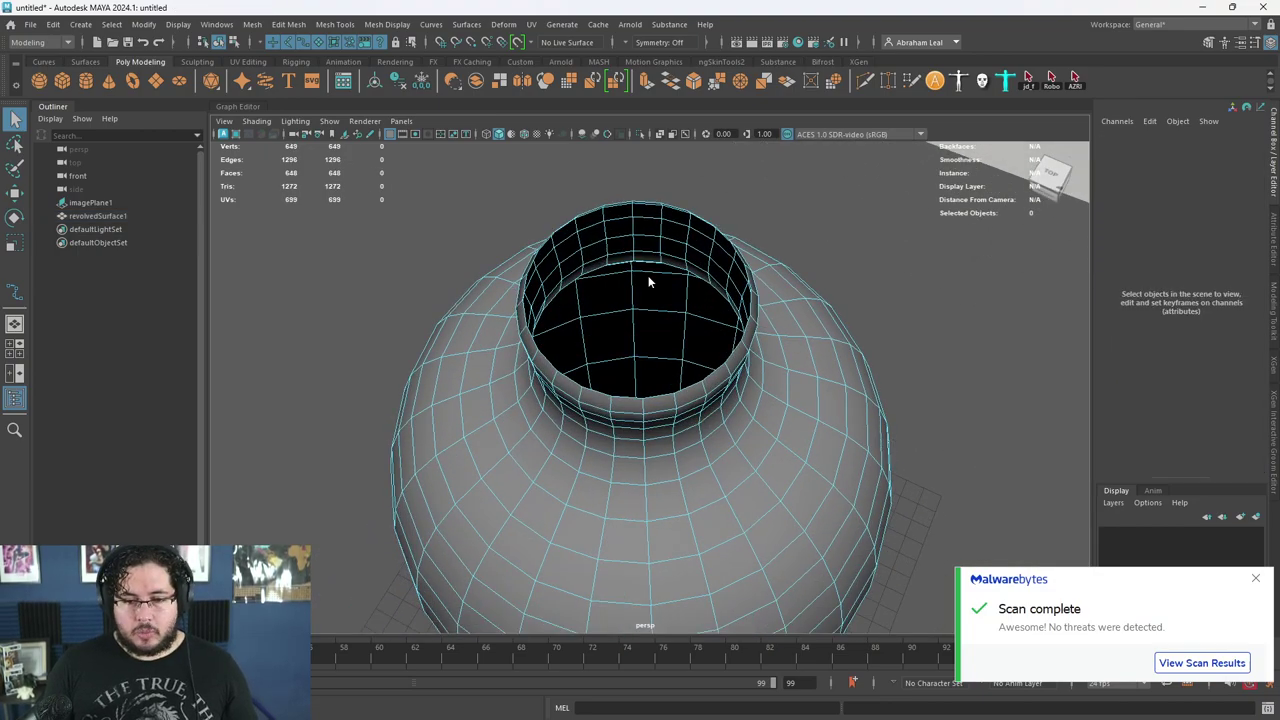
- Extrude all of the bottle's faces with a Local Translate Z of about -0.42 to give the glass wall thickness
right_click_drag(651, 279, 739, 254)
key("ctrl+e")
left_click_drag(940, 528, 711, 374)
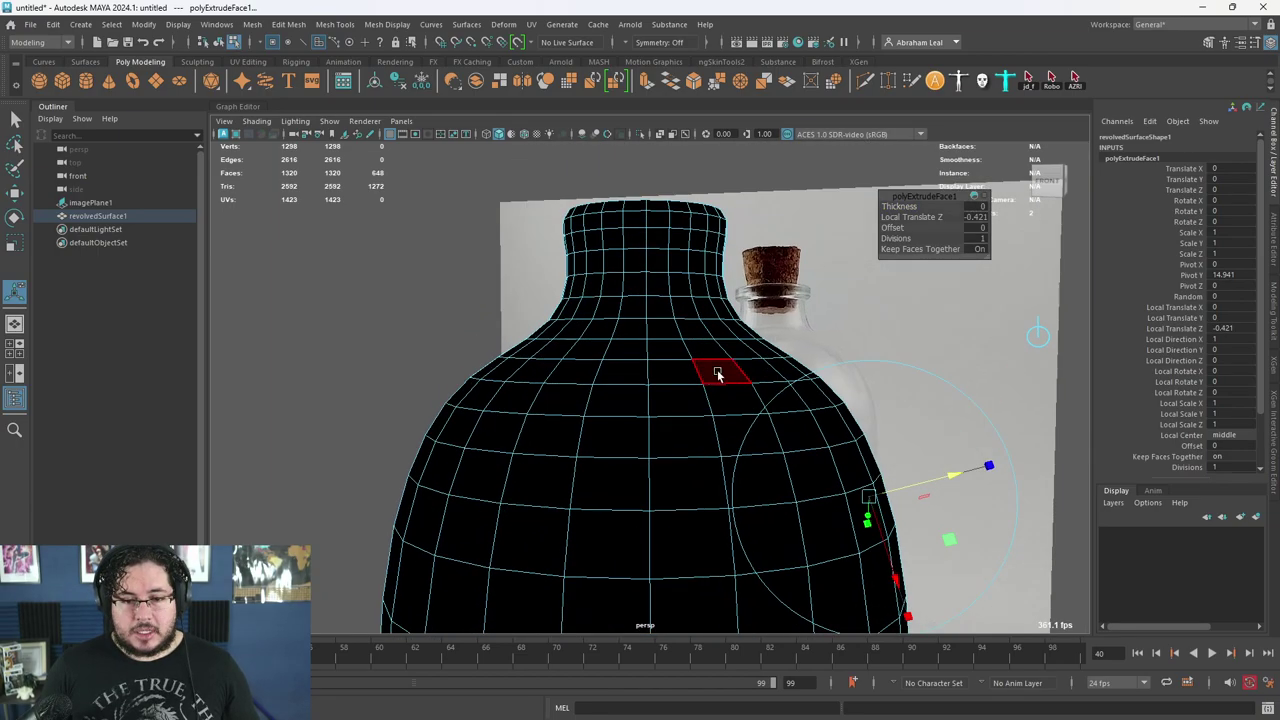
key("4")
middle_click_drag(711, 410, 689, 329, "alt")
left_click_drag(874, 382, 892, 417, "alt")
left_click_drag(951, 377, 954, 377)
left_click_drag(611, 391, 538, 385, "alt")
right_click_drag(529, 281, 594, 260)
left_click(575, 236)
- Reverse the normals of the thickened bottle mesh
left_click(623, 363)
mouse_move(575, 236)
left_mouse_down("alt")
mouse_move(620, 360)
mouse_move(537, 367)
left_mouse_up("alt")
key("5")
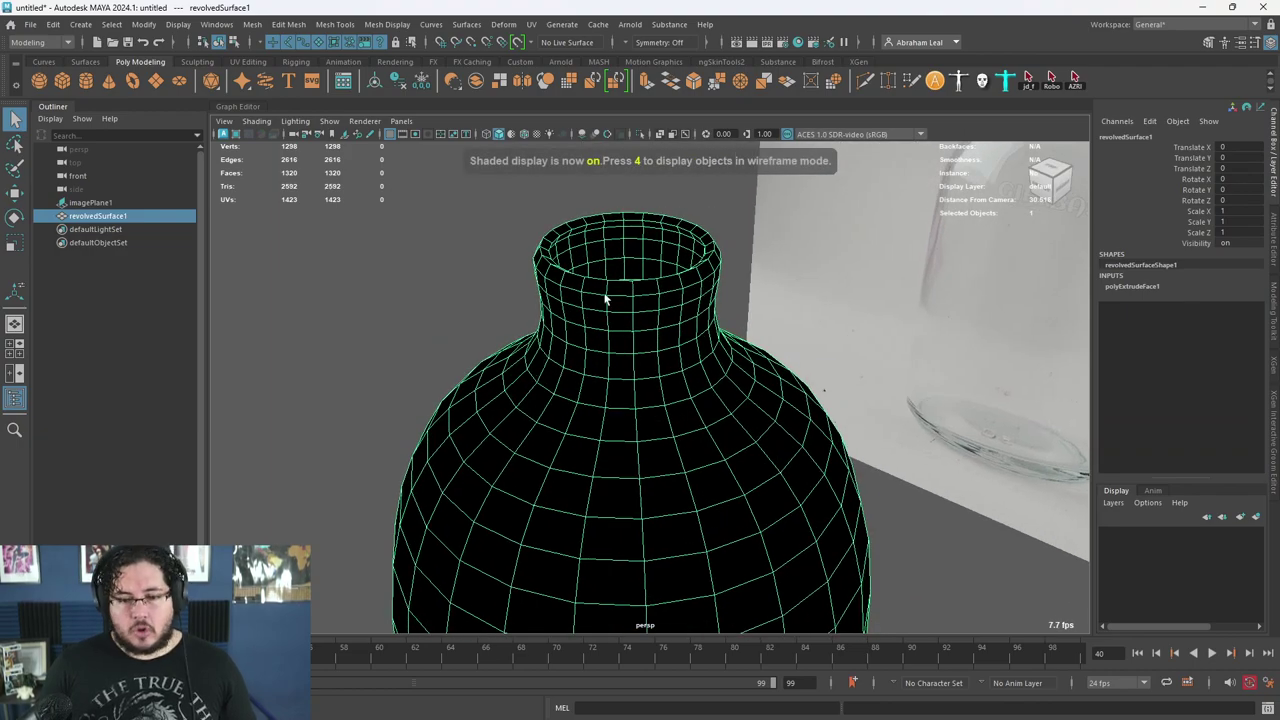
left_click(385, 25)
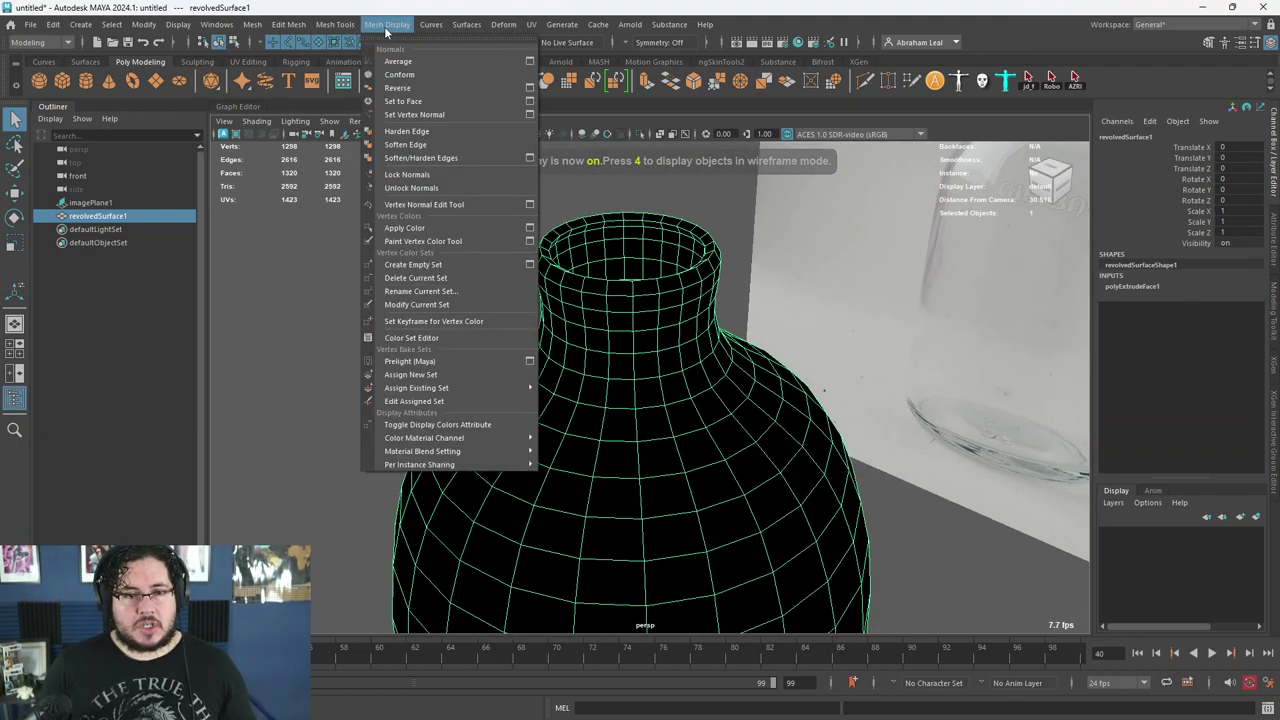
left_click(406, 90)
left_click(401, 204)
left_click_drag(575, 300, 637, 237, "alt")
middle_click_drag(637, 237, 600, 304, "alt")
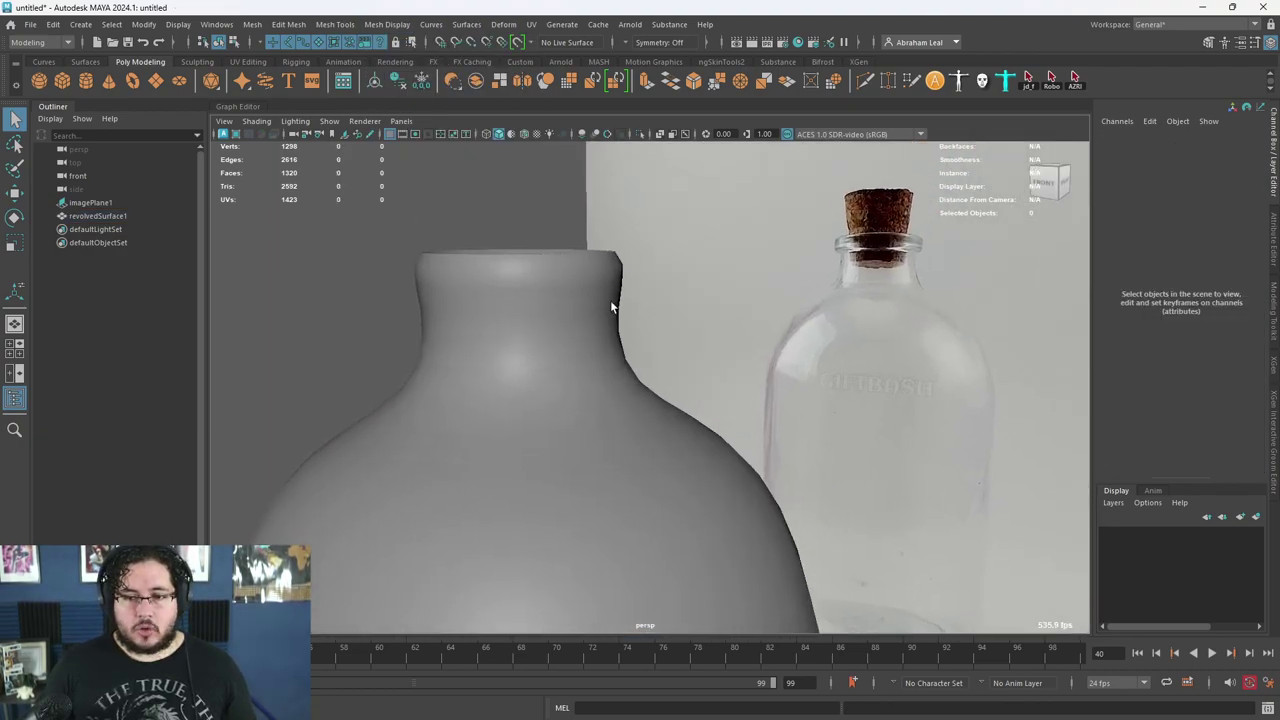
- Select the ring of faces at the top of the bottle's neck and compare it with the reference lip in the front view
left_click_drag(600, 304, 607, 273, "alt")
left_click(607, 279)
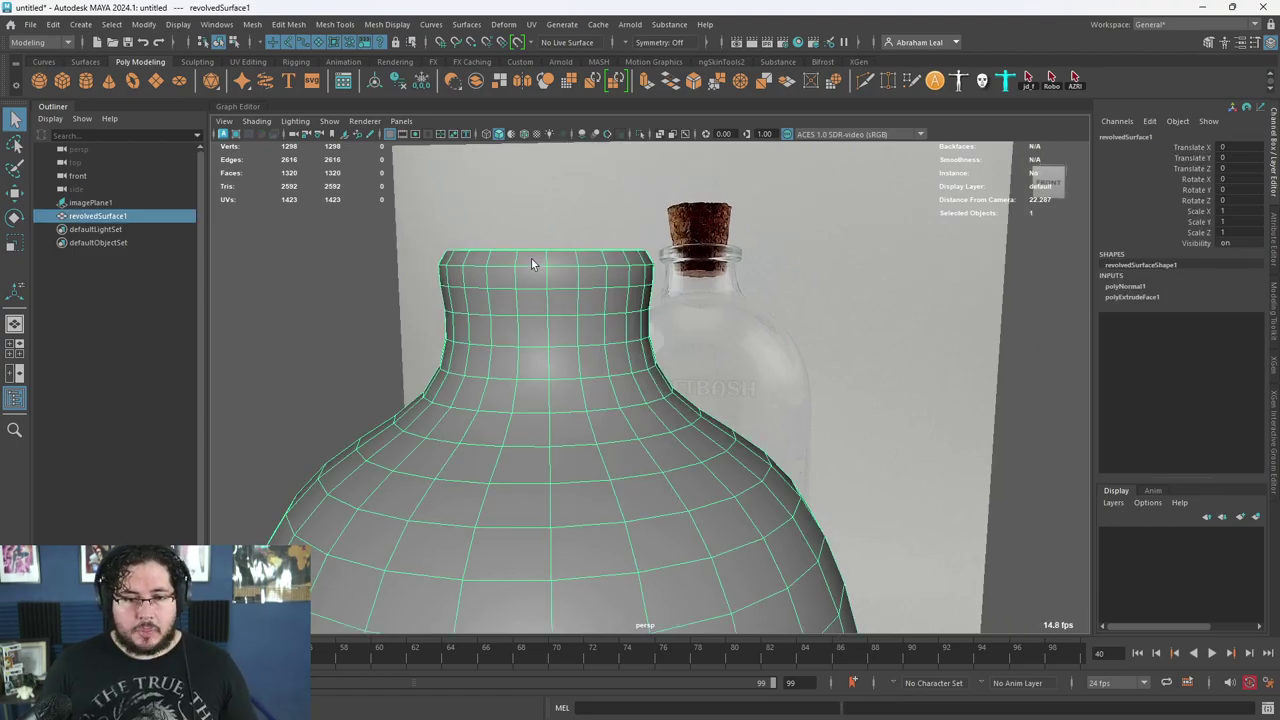
key("ctrl+F11")
left_click(529, 260)
double_click(530, 281, "shift")
left_click(590, 280)
key("space")
left_click_drag(595, 284, 602, 345)
middle_click_drag(674, 226, 697, 520, "alt")
scroll(644, 199, "up", 4)
key("4")
middle_click_drag(552, 173, 592, 328, "alt")
scroll(592, 328, "up", 4)
key("5")
scroll(587, 303, "up", 2)
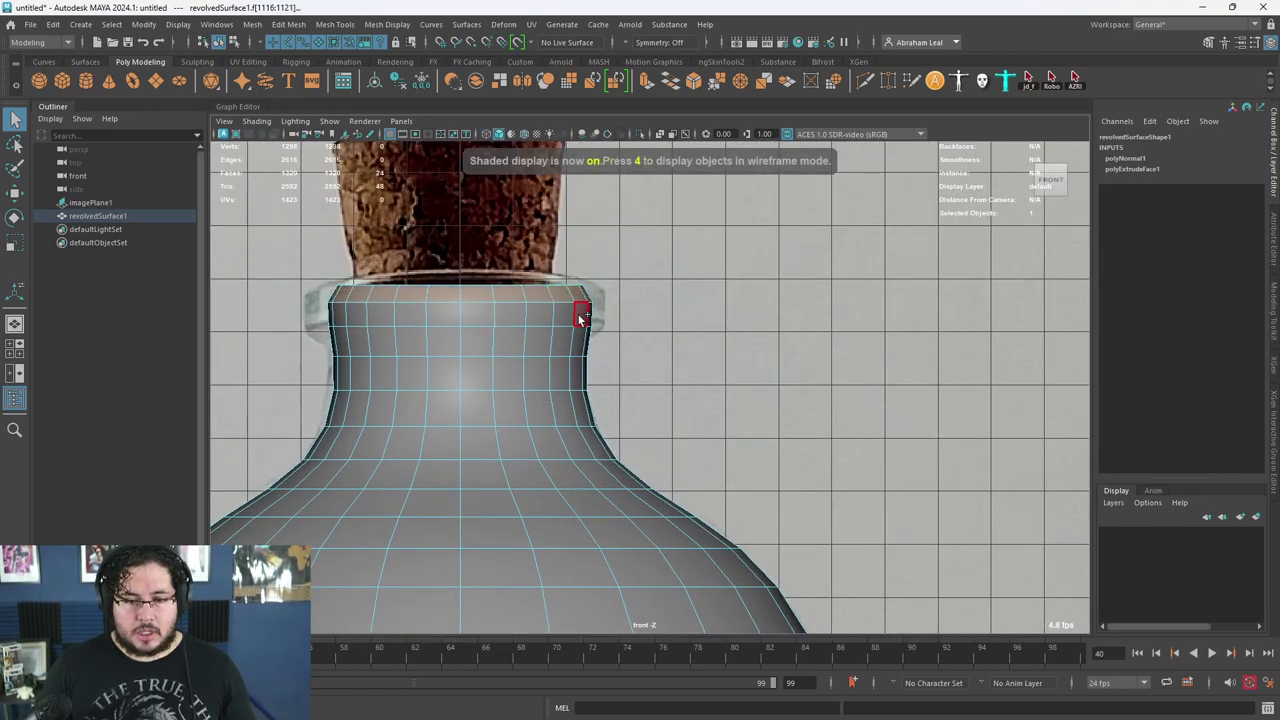
- Extrude the two upper rings of faces around the neck and scale them outward to form the lip
key("space")
left_click_drag(526, 342, 583, 356)
key("ctrl+e")
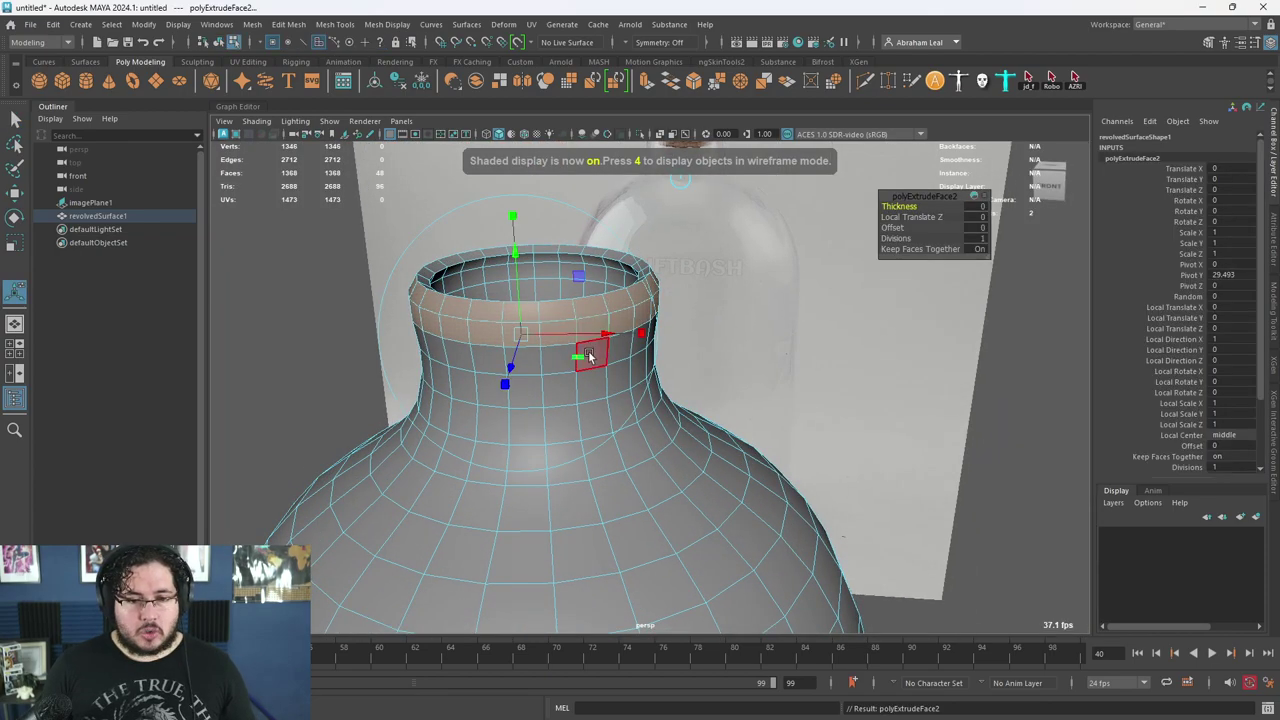
key("r")
mouse_move(536, 291)
left_mouse_down()
mouse_move(549, 299)
mouse_move(571, 277)
mouse_move(530, 277)
left_mouse_up()
left_click_drag(506, 218, 583, 270)
- Examine the extruded lip in smooth mesh preview and return to the unsmoothed display
key("3")
left_click(816, 239)
key("F9")
scroll(816, 239, "down", 5)
left_click_drag(612, 325, 704, 356, "alt")
key("F8")
left_click(745, 360)
right_click_drag(704, 356, 736, 432, "alt")
left_click(698, 345)
key("1")
left_click_drag(736, 432, 632, 337, "alt")
- Lower the vertices along the lip's bottom edge in the wireframe front view to match the reference image
key("space")
key("4")
middle_click_drag(563, 337, 619, 324, "alt")
right_click(619, 302)
right_click_drag(620, 304, 555, 302)
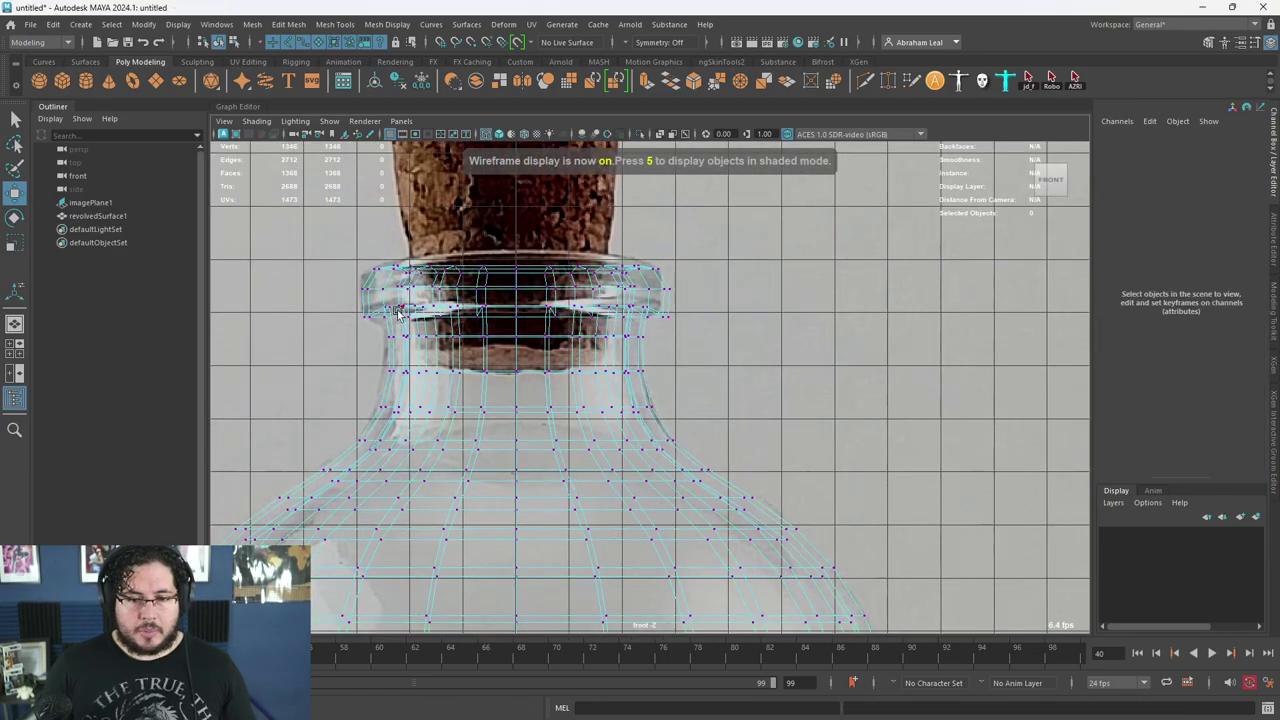
left_click_drag(718, 331, 718, 331)
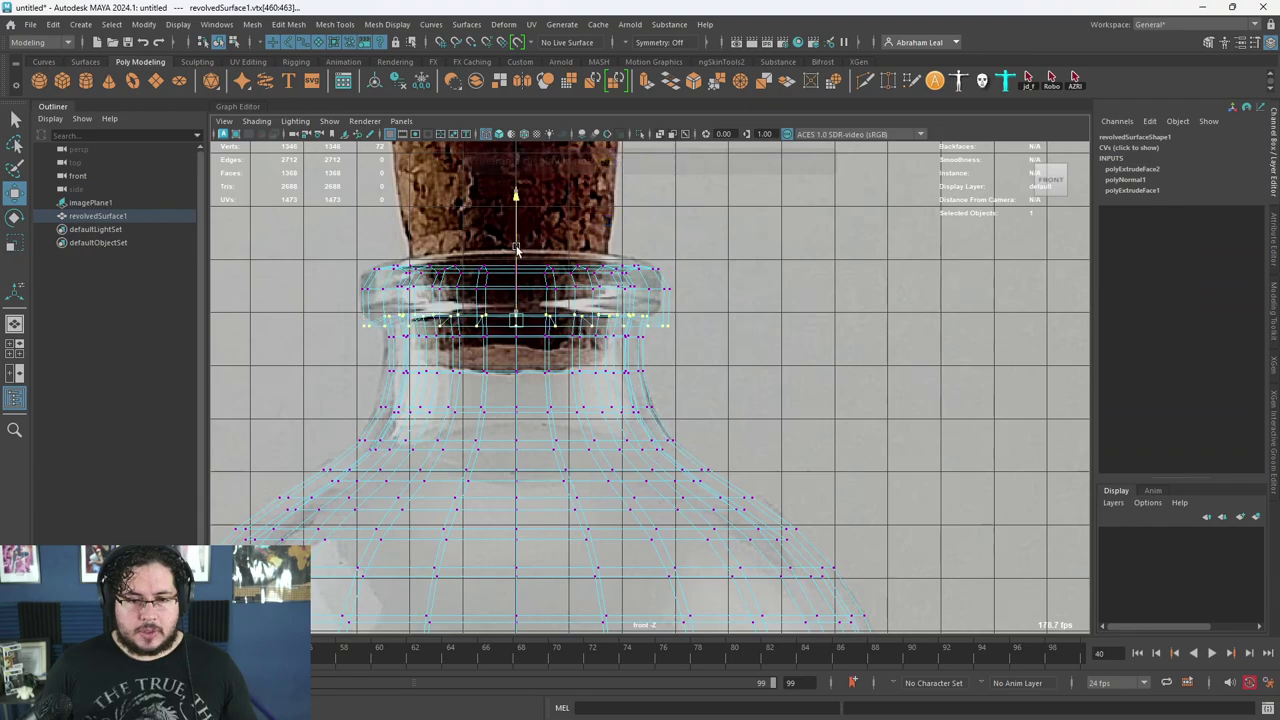
- Inspect the adjusted lip with smooth mesh preview in the shaded perspective view and restore the unsmoothed display
key("3")
key("5")
key("space")
left_click_drag(590, 359, 594, 334)
mouse_move(596, 332)
left_mouse_down("alt")
mouse_move(649, 334)
mouse_move(635, 325)
left_mouse_up("alt")
right_click_drag(635, 325, 665, 300)
left_click_drag(635, 325, 523, 271, "alt")
left_click(578, 350)
key("1")
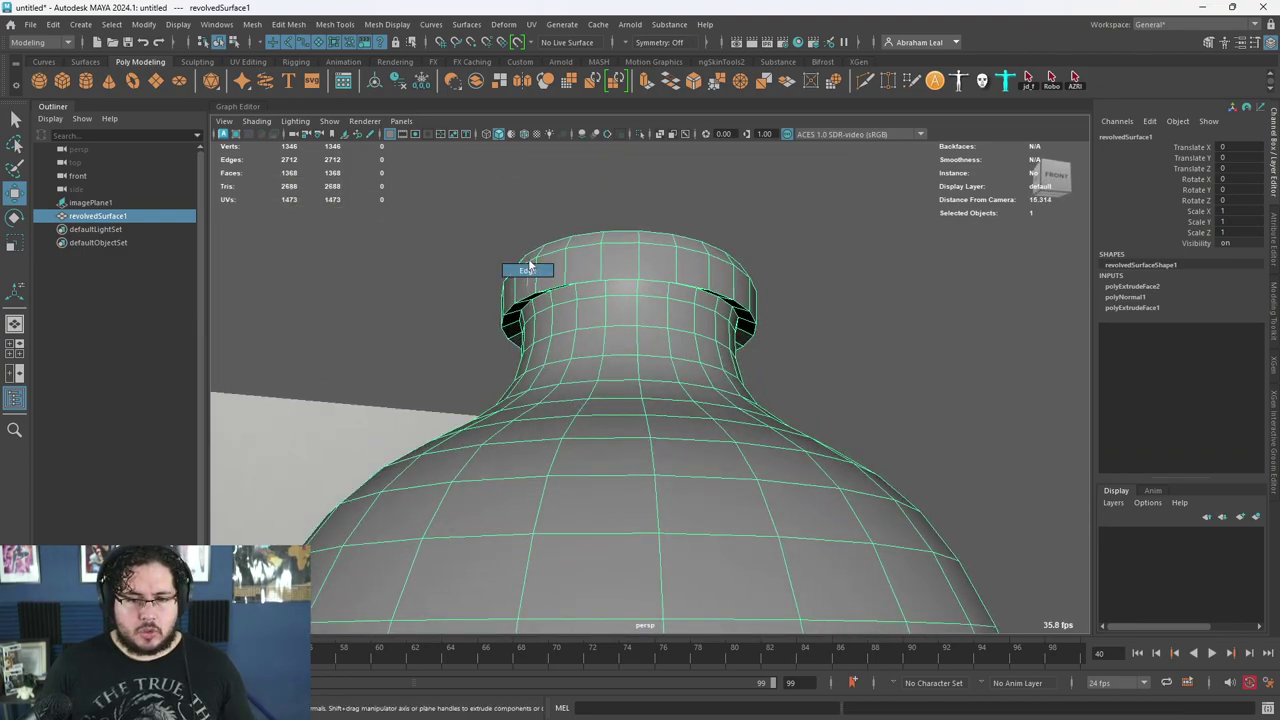
- Bevel the edge loop on the underside of the lip with a fraction of 0.5 and preview the bottle smoothed
key("F10")
double_click(523, 297)
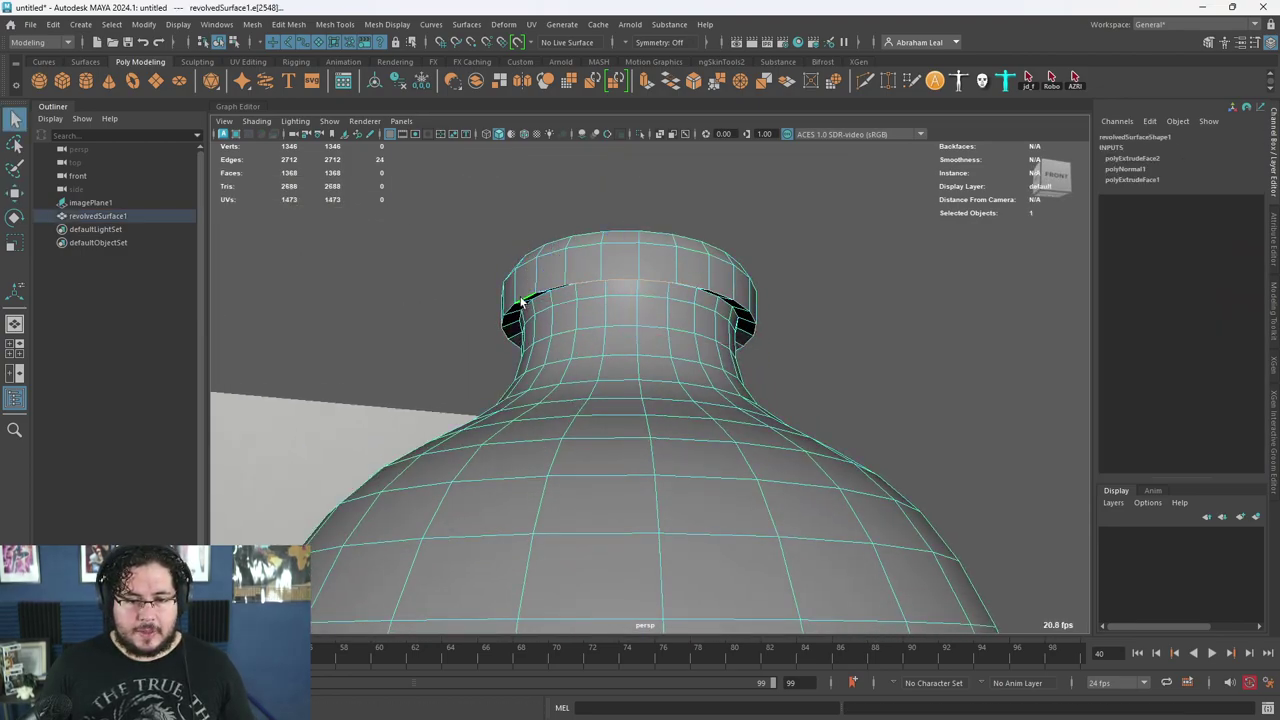
left_click(702, 82)
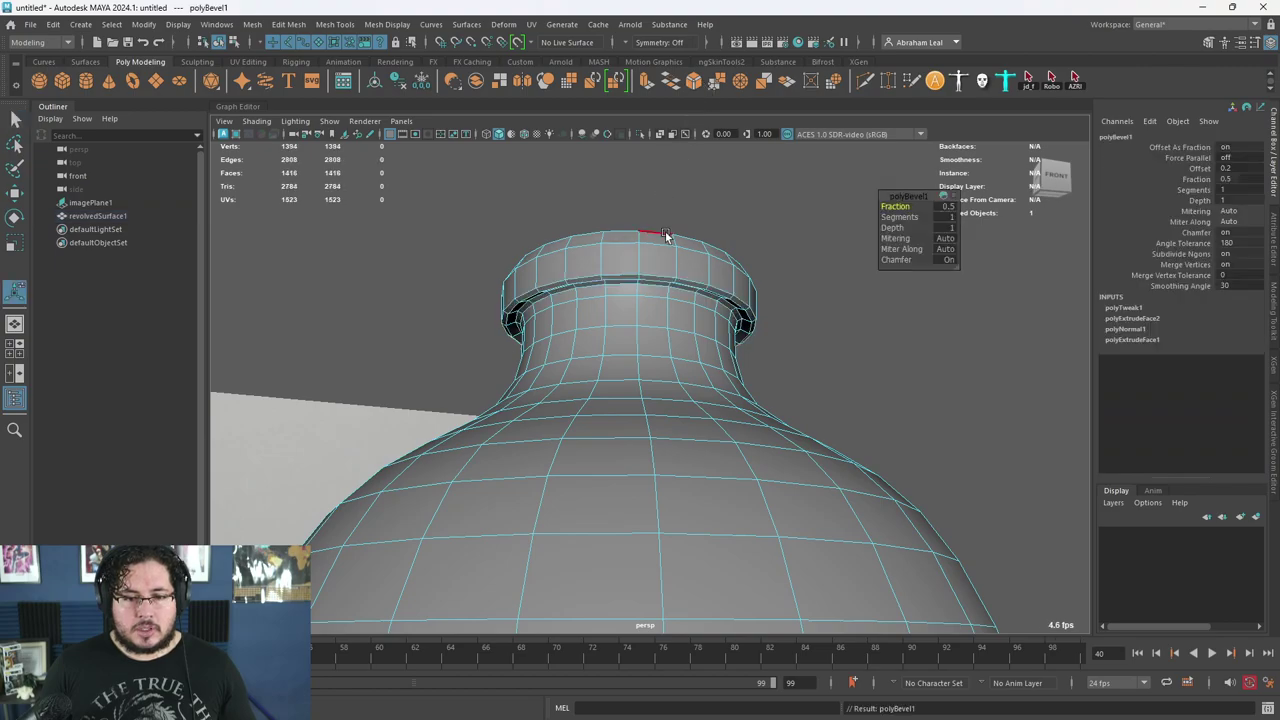
left_click_drag(655, 322, 602, 333, "alt")
key("3")
right_click_drag(679, 314, 714, 290)
left_click(727, 316)
left_click_drag(727, 316, 685, 364, "alt")
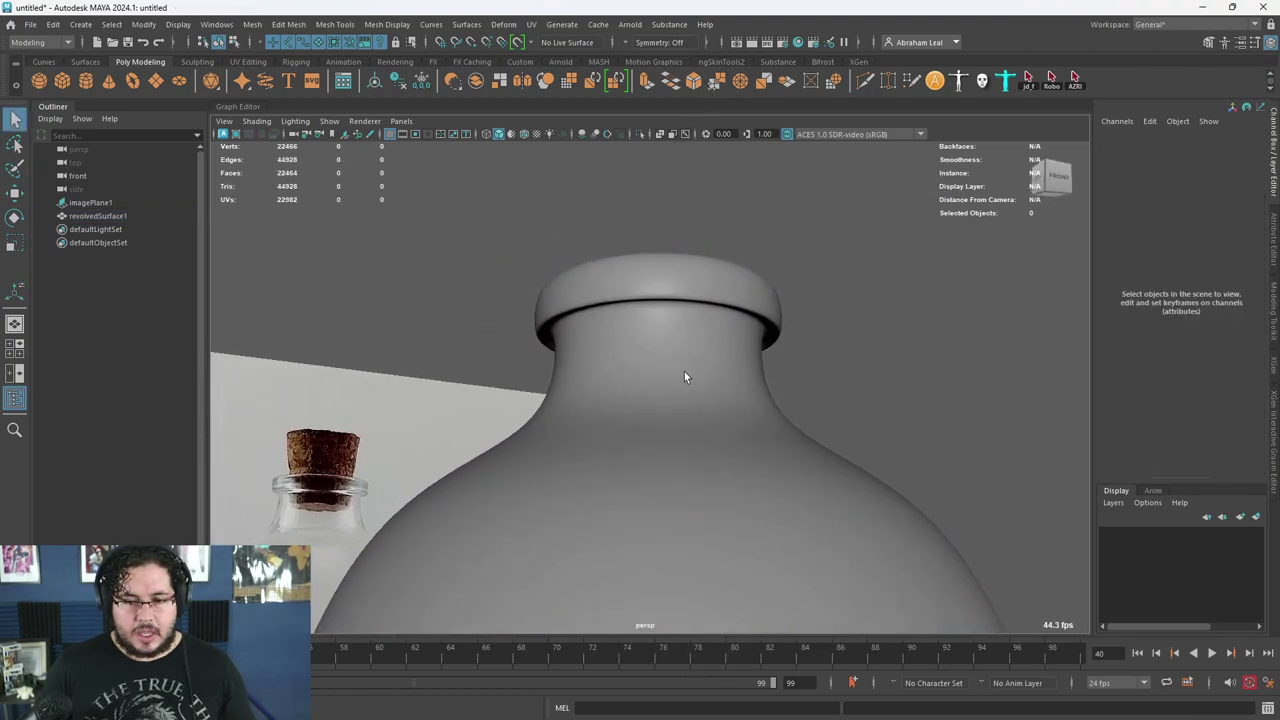
- Select the two rings of faces directly beneath the lip and move them slightly down
left_click(690, 362)
key("1")
scroll(467, 270, "up", 5)
key("F11")
double_click(414, 186)
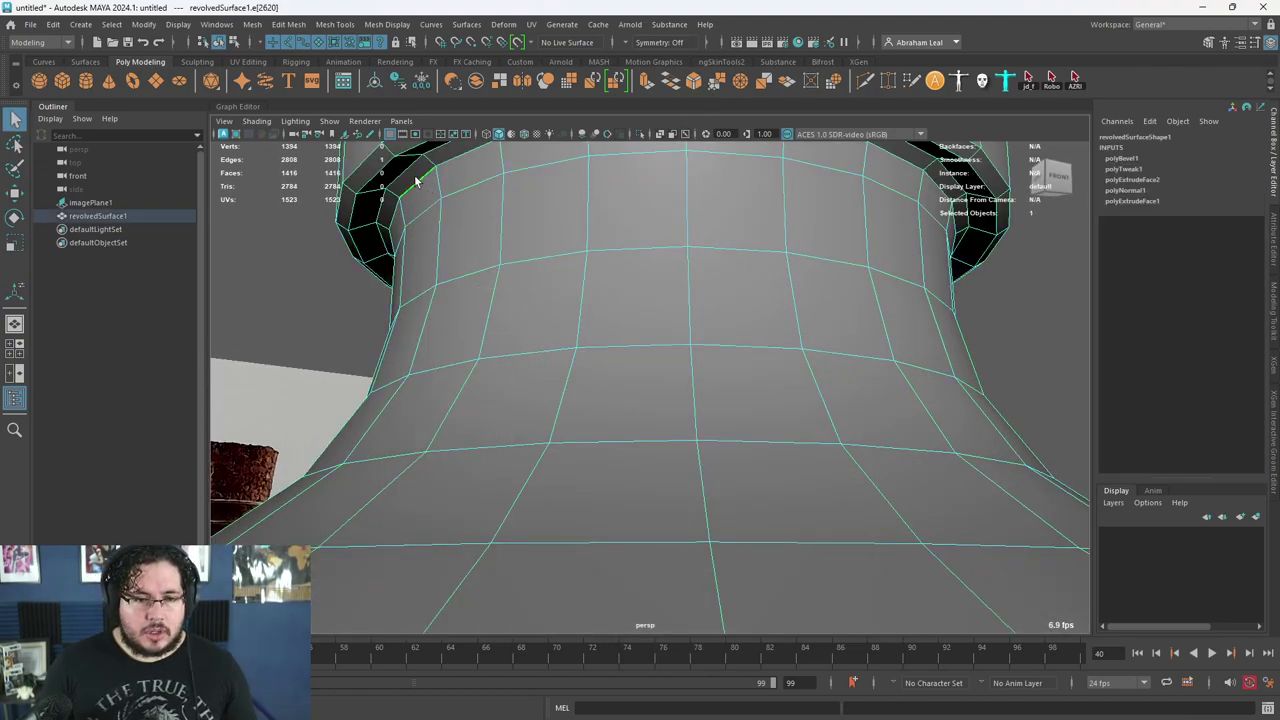
double_click(391, 214, "shift")
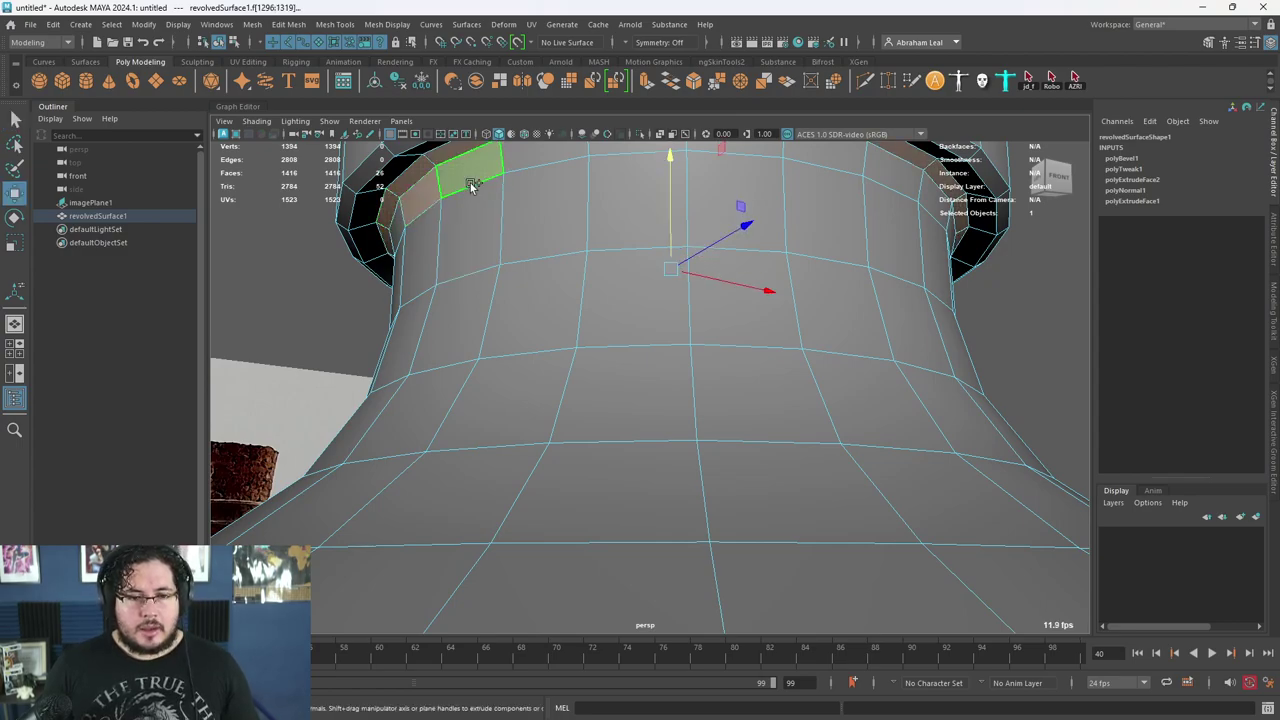
double_click(470, 183, "shift")
middle_click_drag(611, 190, 596, 298, "alt")
left_click_drag(653, 244, 654, 268)
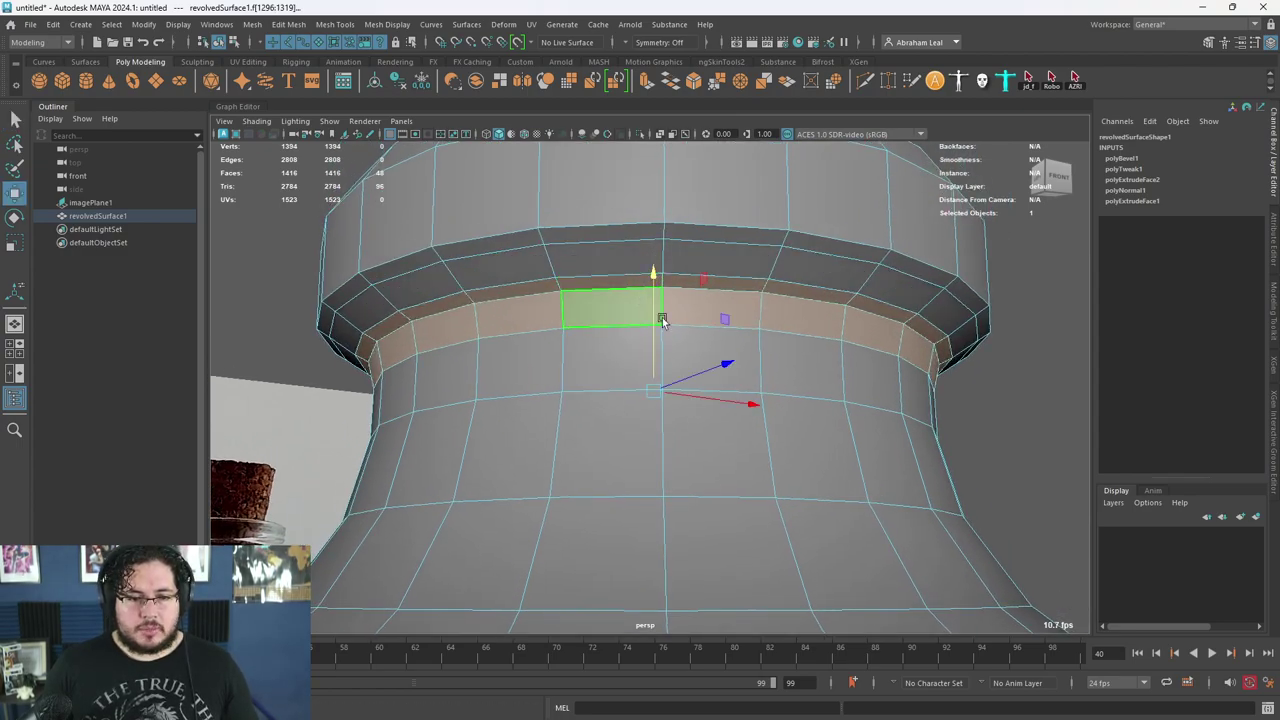
- Examine the lip, mouth and overall bottle shape in smooth mesh preview
key("3")
right_click_drag(645, 305, 583, 286, "alt")
left_click_drag(583, 286, 667, 338, "alt")
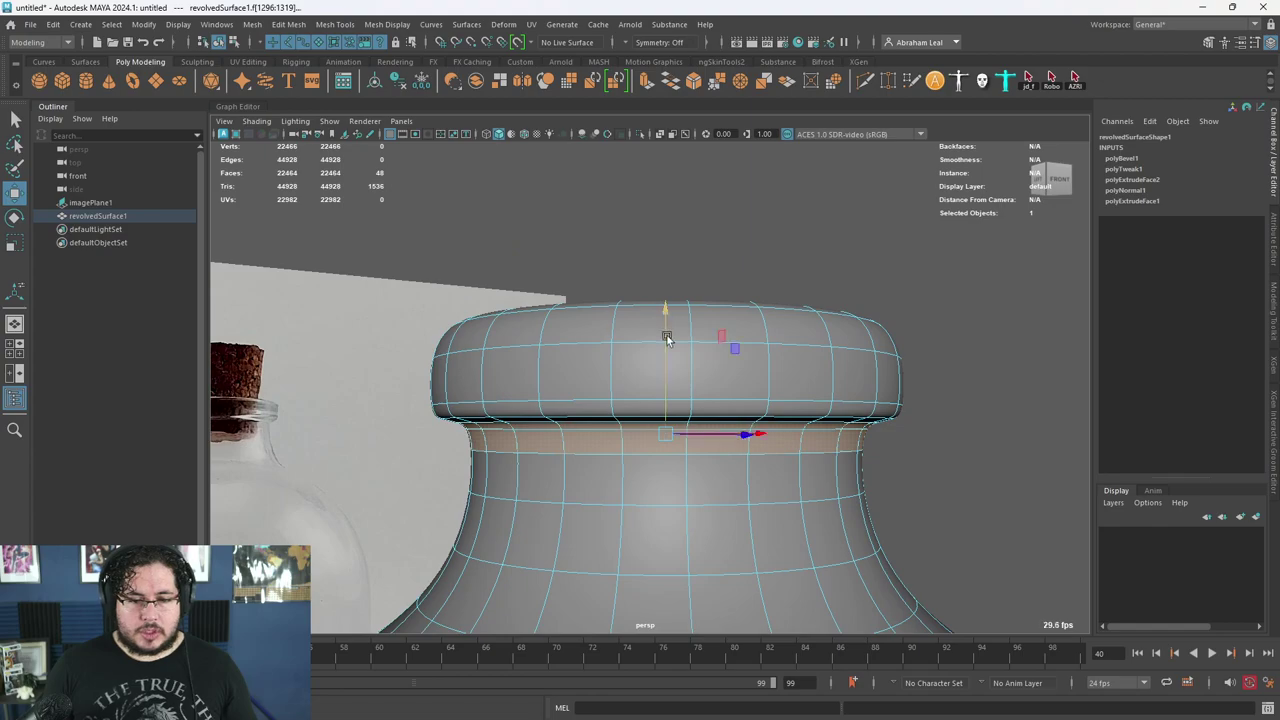
left_click(780, 261)
right_click_drag(780, 261, 695, 270, "alt")
left_click_drag(695, 270, 743, 415, "alt")
middle_click_drag(743, 415, 746, 242, "alt")
right_click_drag(746, 242, 580, 228, "alt")
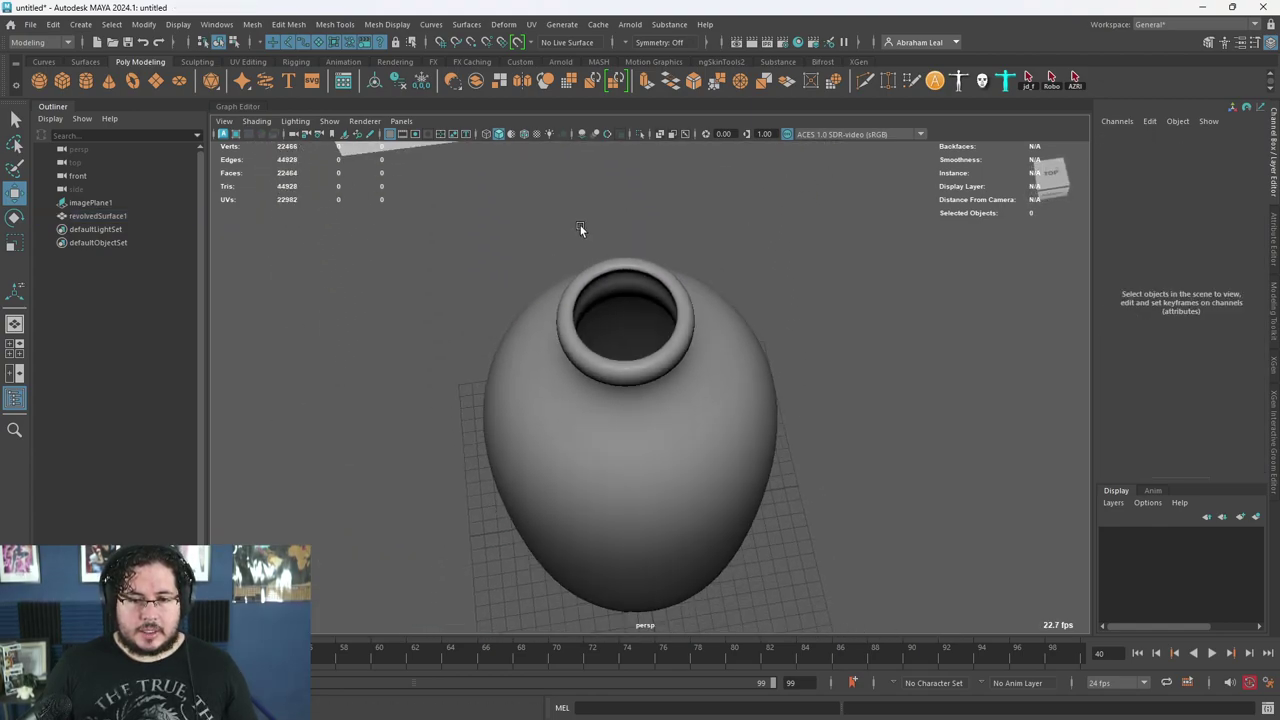
- Bevel the edge loop around the inner rim of the bottle's mouth with a fraction of 0.5 and 2 segments
left_click_drag(580, 228, 588, 165, "alt")
right_click_drag(588, 165, 643, 335, "alt")
middle_click_drag(643, 335, 647, 391, "alt")
left_click(646, 390)
key("1")
left_click_drag(626, 363, 567, 326, "alt")
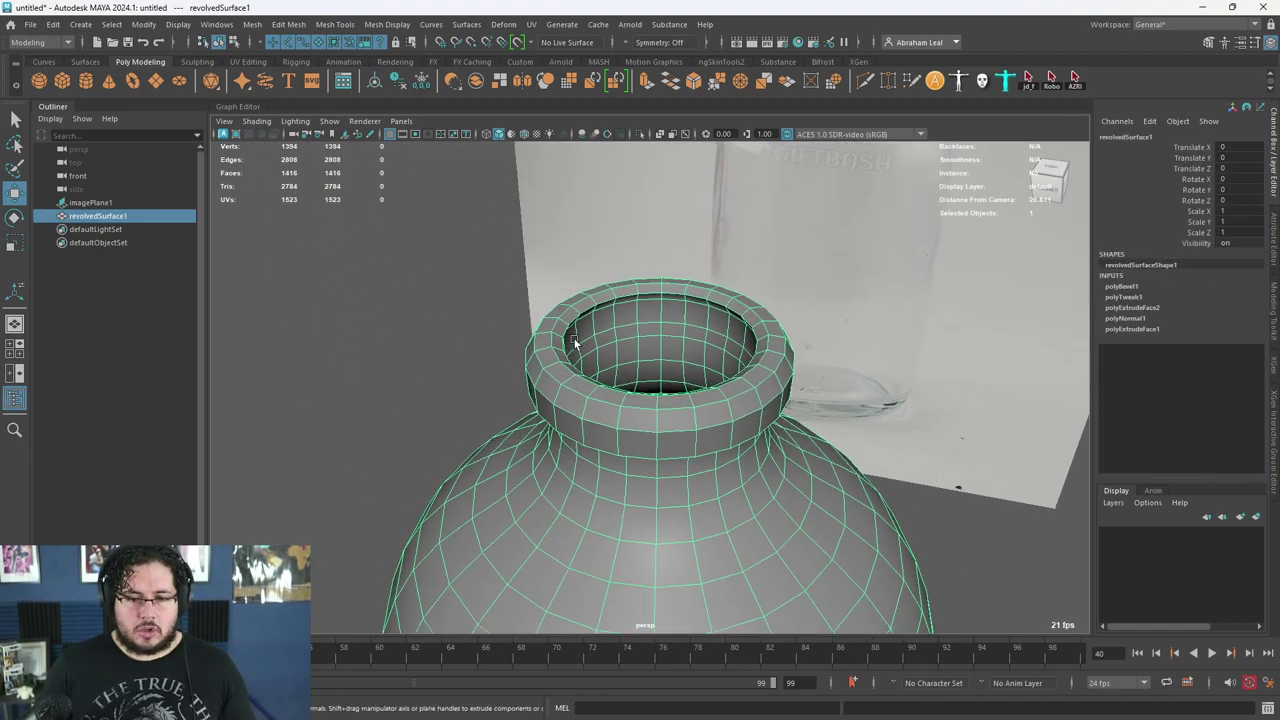
right_click_drag(567, 326, 664, 385, "alt")
left_click_drag(664, 385, 638, 366, "alt")
right_click_drag(638, 366, 636, 325)
double_click(603, 372)
key("r")
left_click_drag(681, 427, 567, 368, "alt")
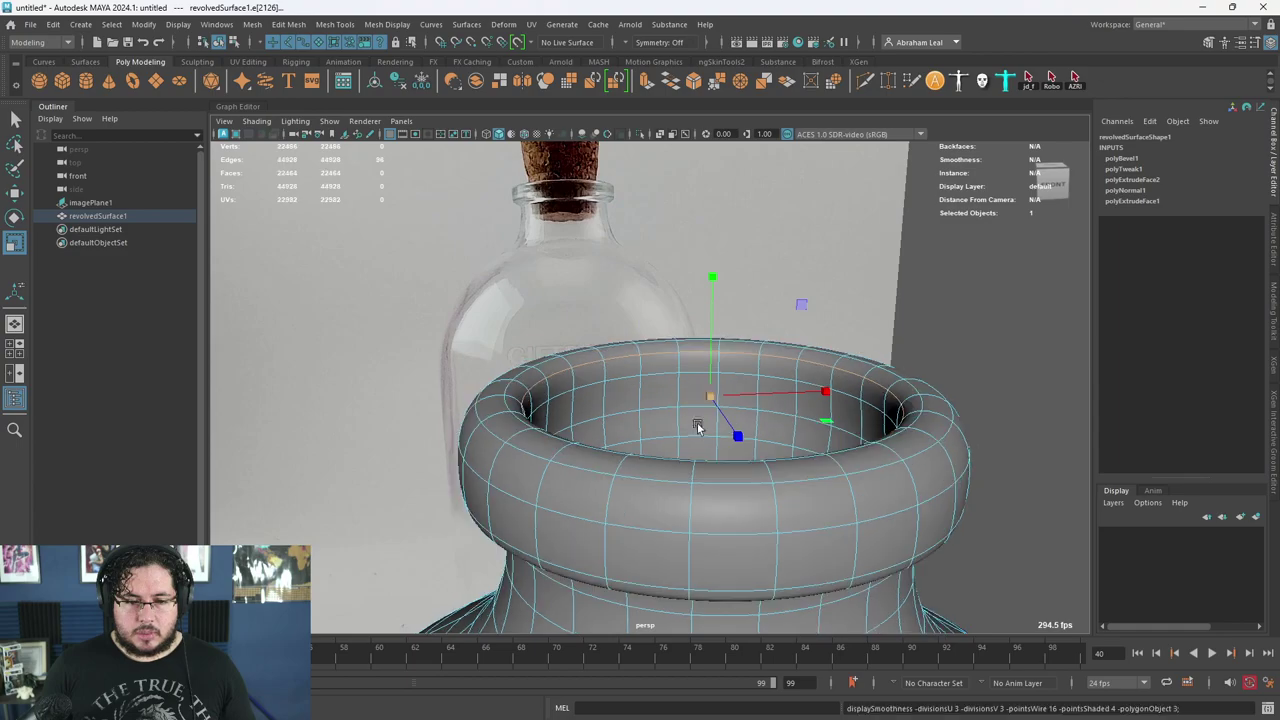
key("1")
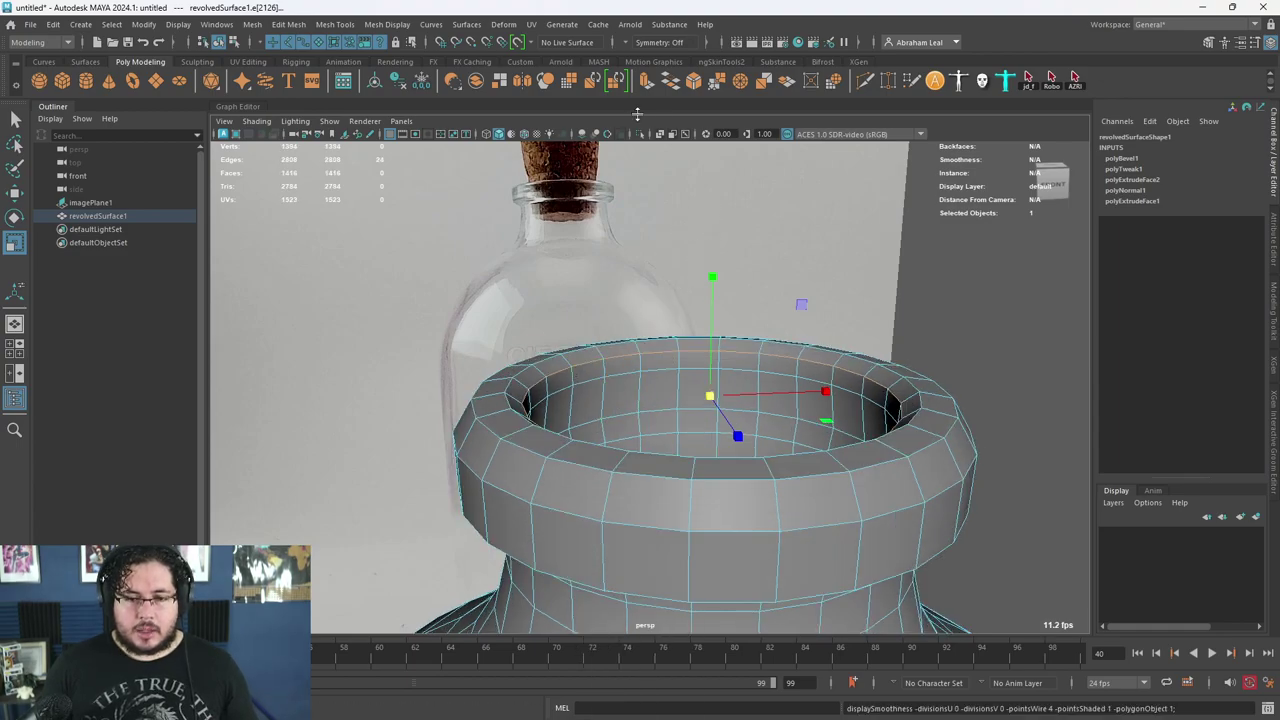
left_click(697, 83)
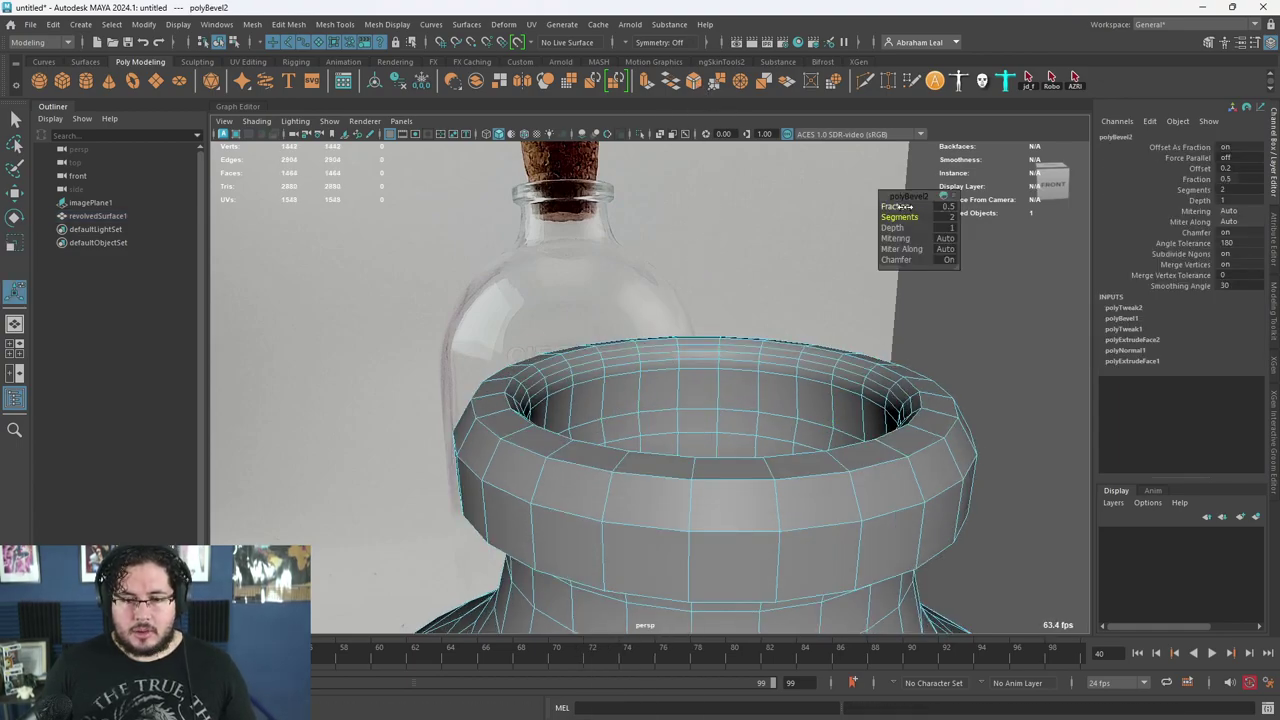
- Inspect the beveled mouth in smooth mesh preview, then restore the bottle's unsmoothed display
key("3")
right_click_drag(874, 340, 894, 396)
left_click_drag(905, 410, 950, 462, "alt")
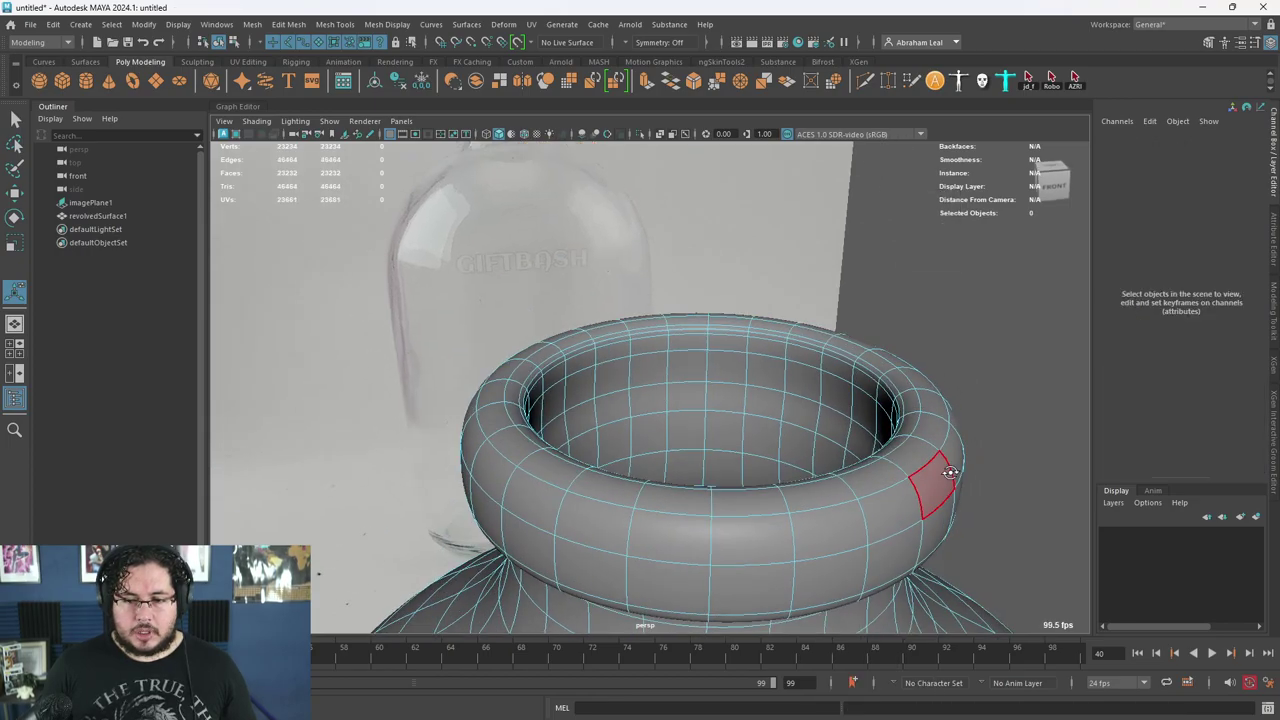
right_click_drag(950, 440, 990, 385)
key("q")
left_click(992, 292)
left_click_drag(960, 390, 915, 540, "alt")
left_click(569, 493)
left_click_drag(480, 490, 595, 424, "alt")
key("1")
- Delete the full ring of faces directly beneath the beveled rim on the inside of the neck
right_click_drag(597, 422, 670, 400, "alt")
left_click_drag(675, 402, 667, 345, "alt")
left_click_drag(649, 302, 742, 418, "alt")
right_click_drag(625, 284, 623, 318)
left_click(648, 287)
double_click(590, 289, "shift")
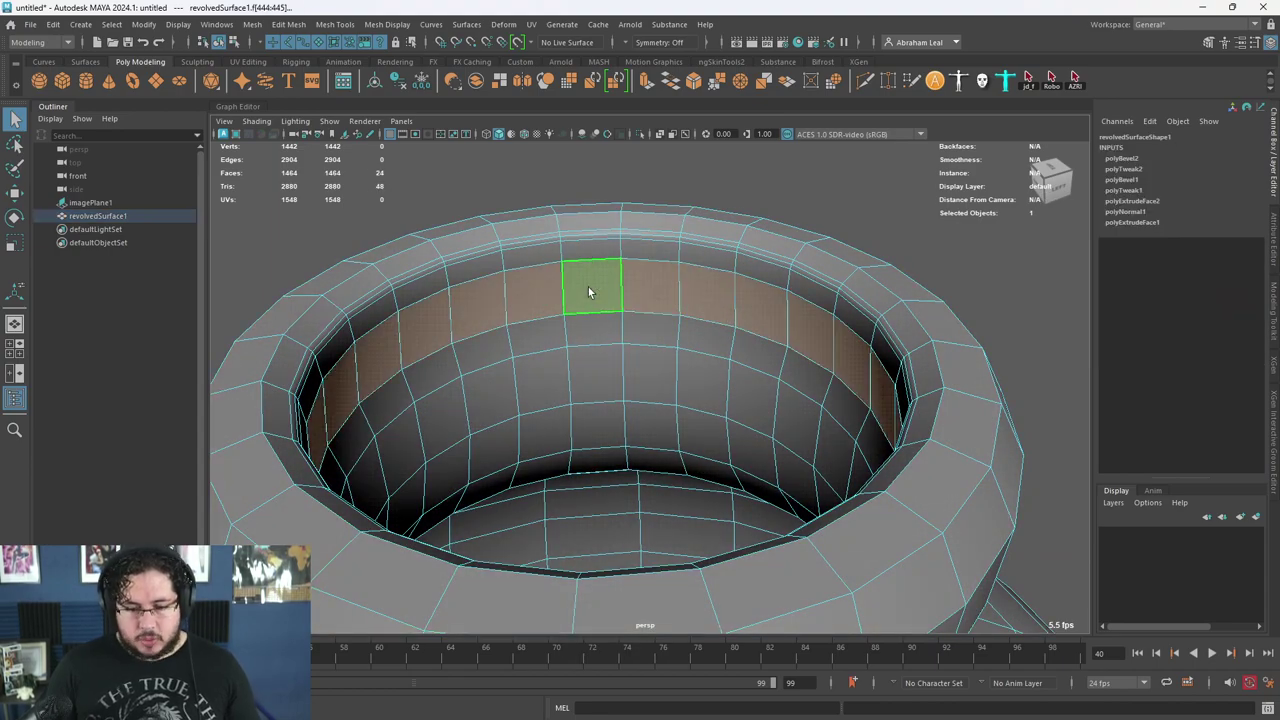
key("Delete")
- Delete the lower ring of inner neck faces and the strip of faces left isolated between the two gaps
left_click(584, 427)
double_click(644, 425, "shift")
key("Delete")
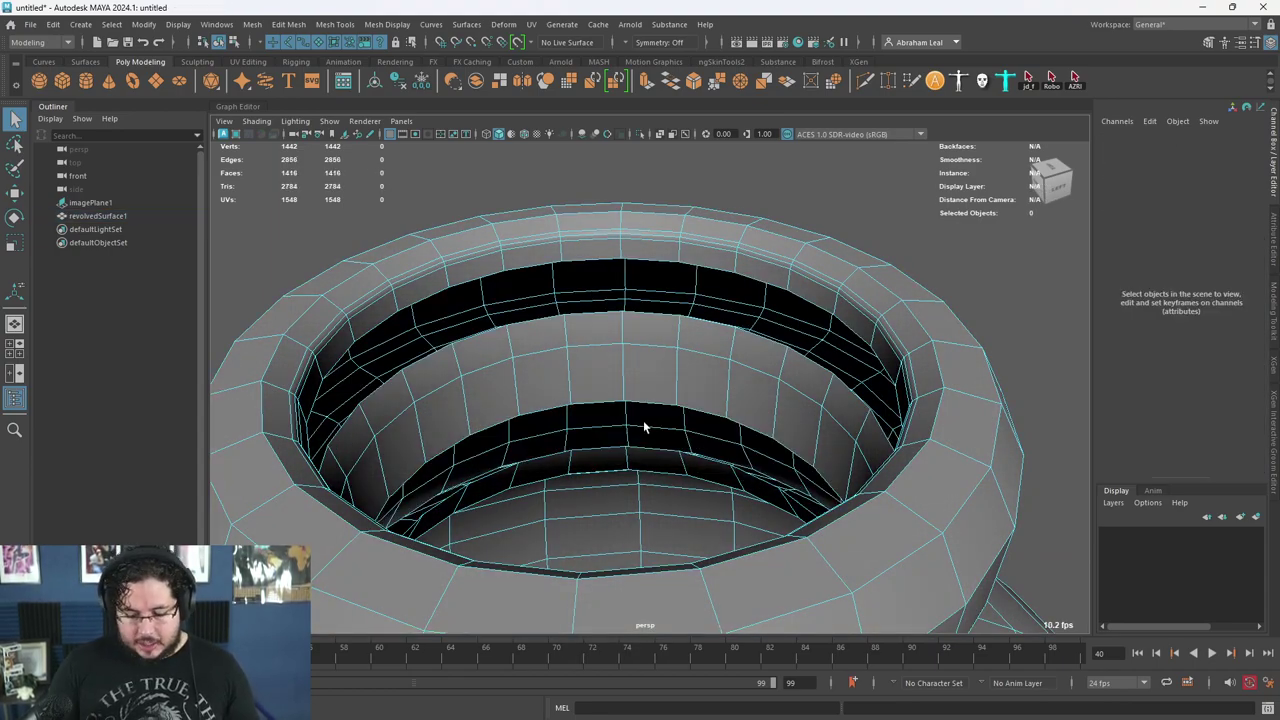
double_click(675, 399)
left_click_drag(657, 420, 735, 343, "alt")
key("Delete")
- Bridge the two open border edge loops inside the neck with 3 divisions
left_click(697, 340)
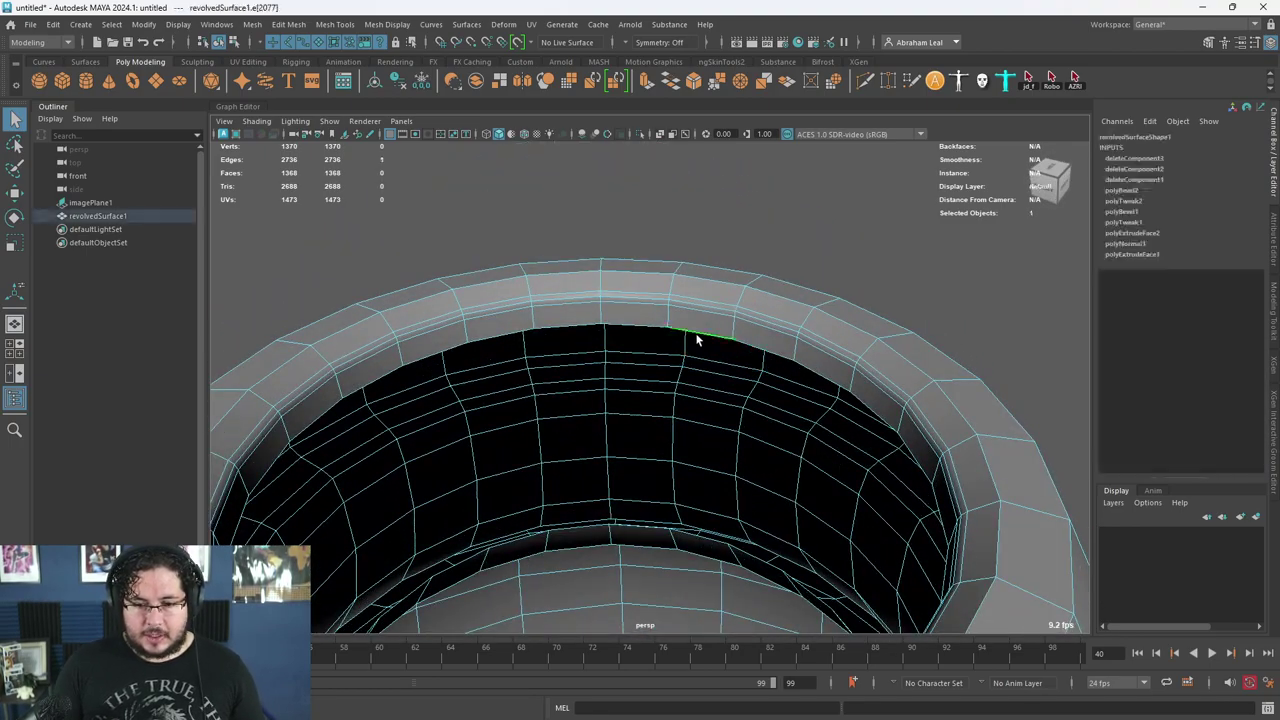
left_click_drag(636, 528, 650, 612, "alt")
left_click(649, 526, "ctrl")
double_click(637, 252, "shift")
left_click_drag(648, 286, 628, 325, "alt")
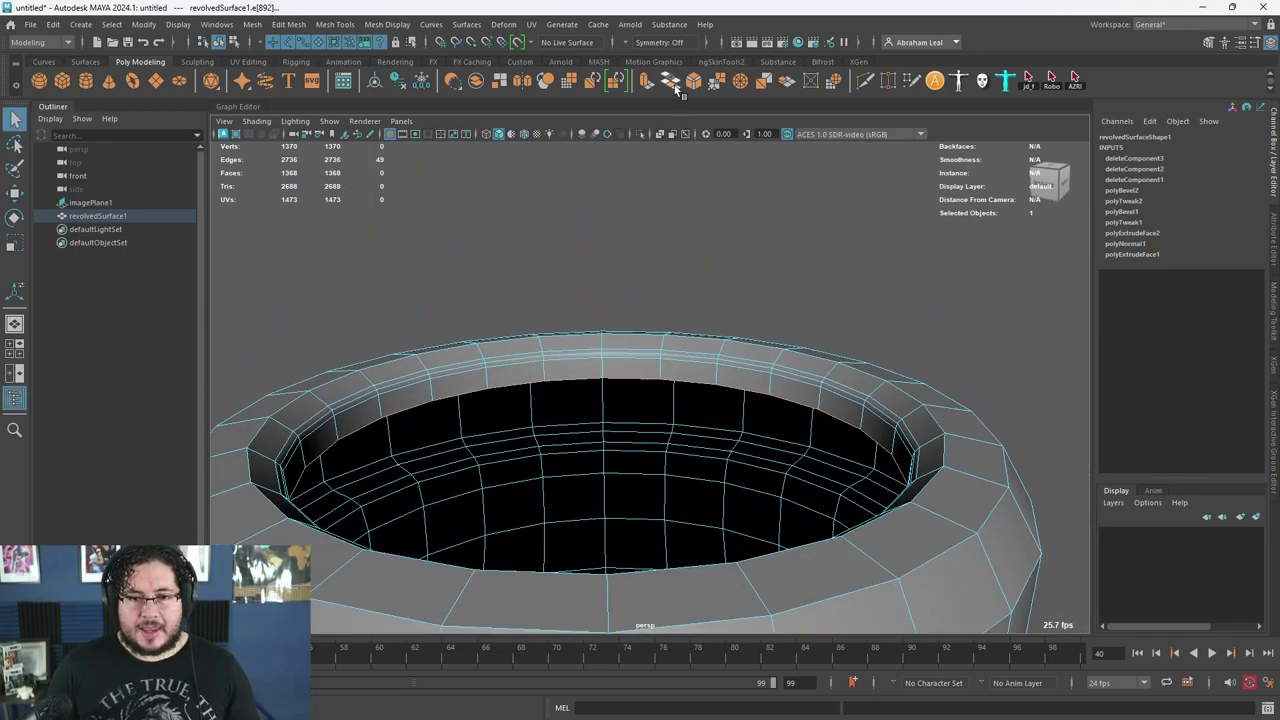
left_click(672, 84)
left_click_drag(700, 300, 733, 412, "alt")
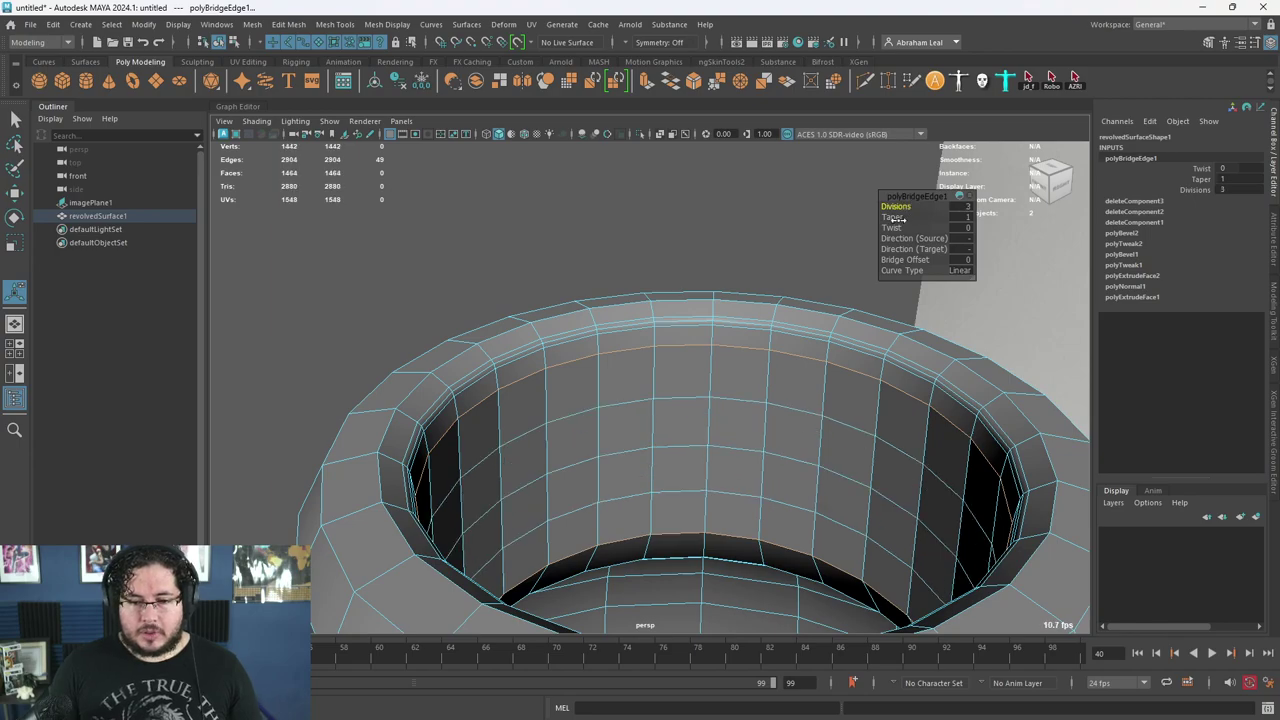
- Return to object selection and examine the bridged neck and the whole bottle in smooth mesh preview
left_click_drag(835, 395, 727, 358, "alt")
key("q")
right_click_drag(728, 358, 745, 355)
left_click(745, 357)
scroll(790, 430, "down", 5)
key("3")
left_click(849, 371)
mouse_move(849, 372)
left_mouse_down("alt")
mouse_move(803, 534)
mouse_move(831, 471)
mouse_move(834, 503)
mouse_move(758, 447)
mouse_move(737, 366)
mouse_move(760, 380)
mouse_move(633, 320)
mouse_move(586, 457)
mouse_move(539, 437)
mouse_move(693, 408)
left_mouse_up("alt")
key("4")
key("5")
left_click(539, 437)
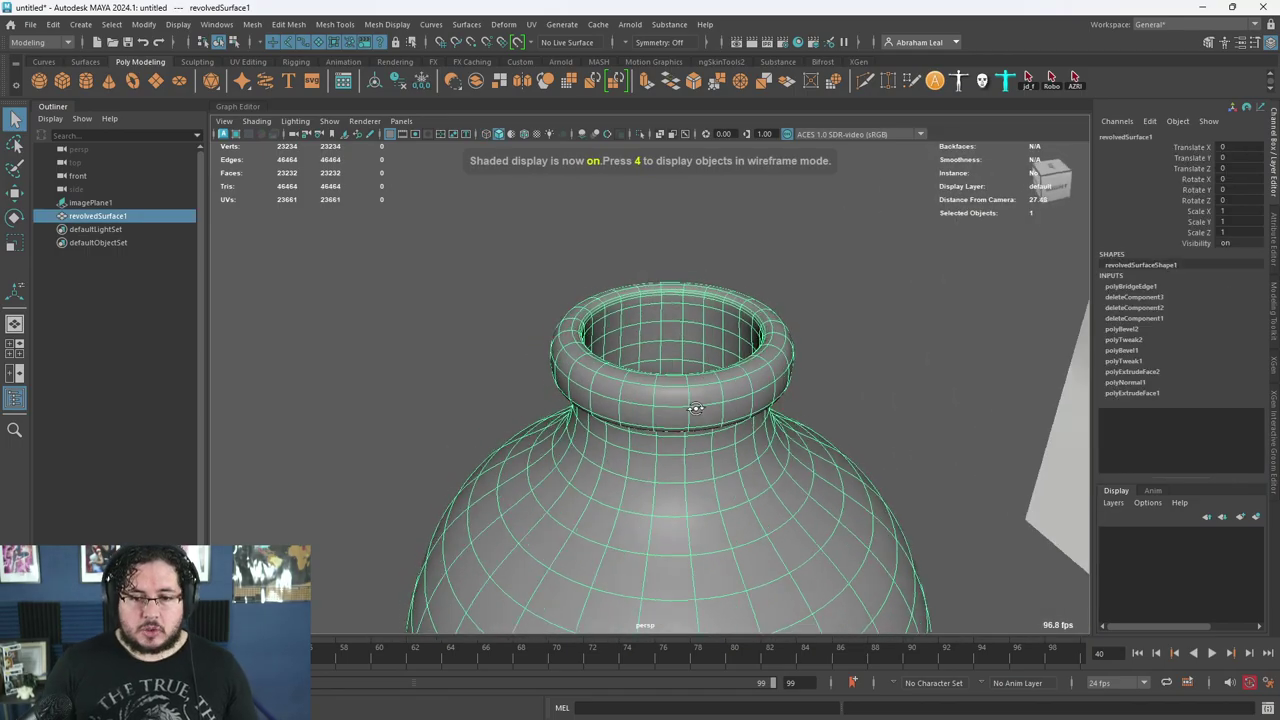
key("f")
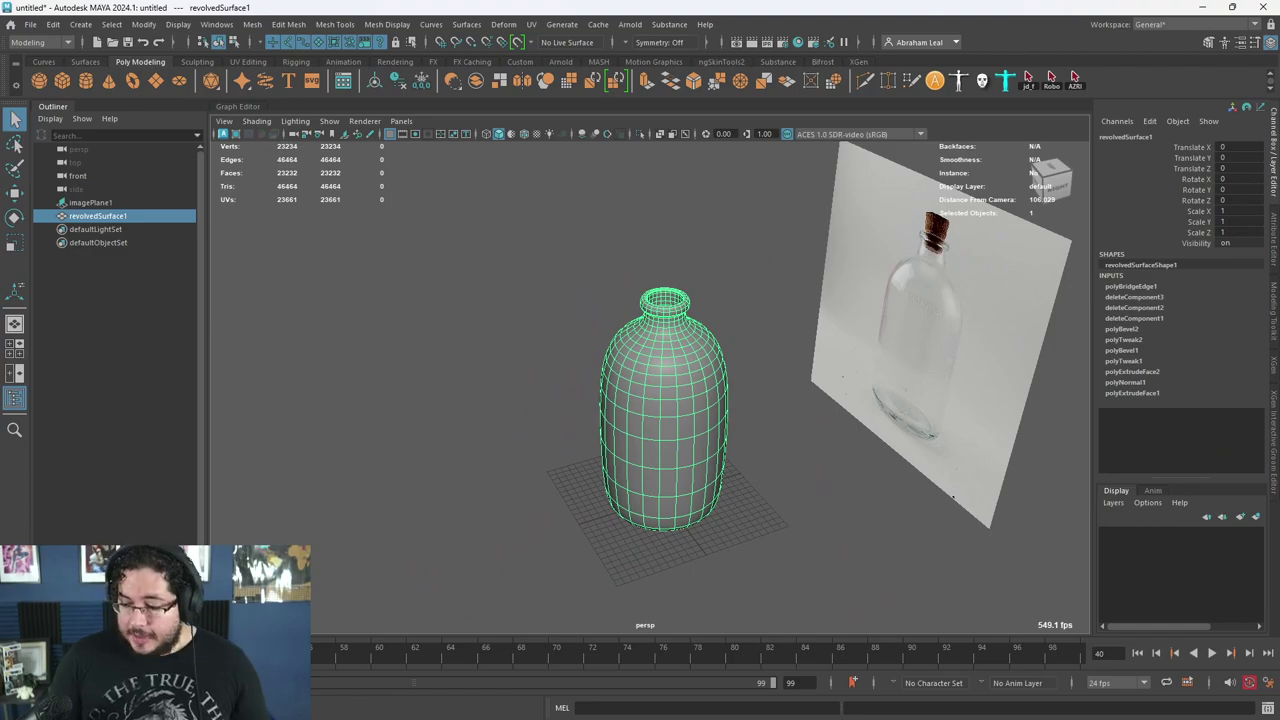
middle_click_drag(868, 474, 887, 412, "alt")
right_click_drag(887, 412, 930, 500, "alt")
left_click_drag(900, 510, 976, 486, "alt")
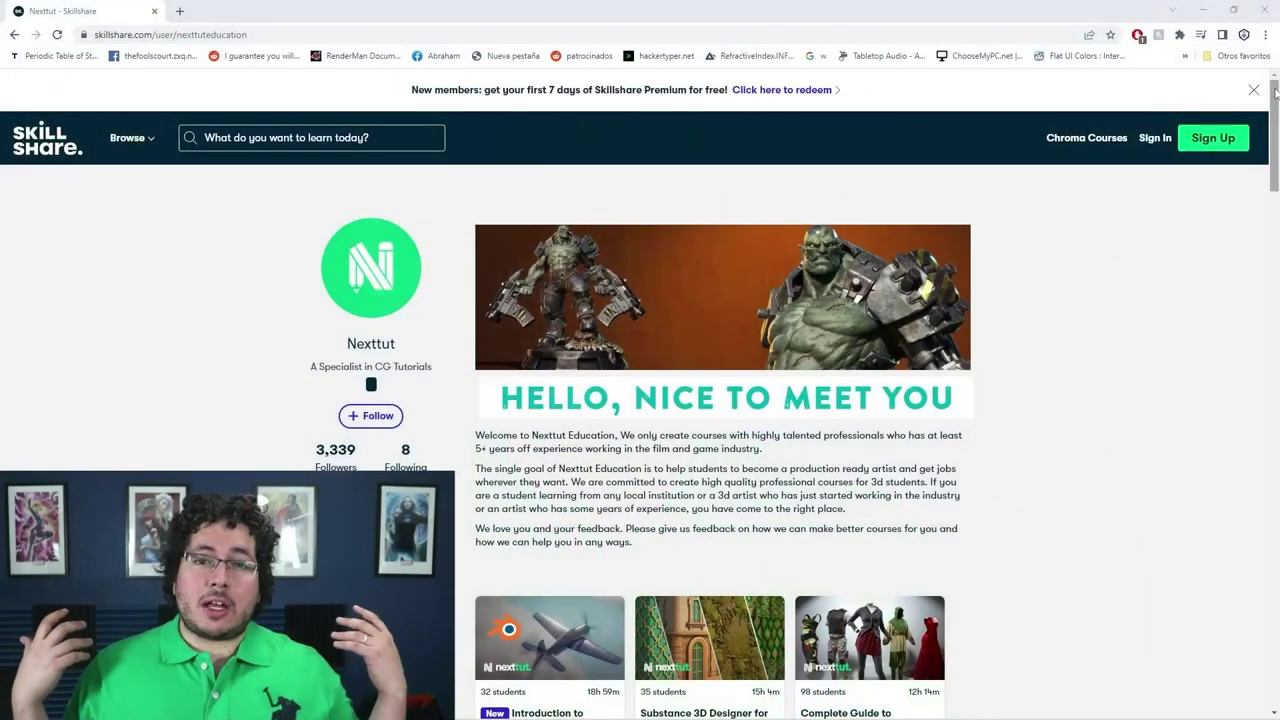
- Browse the course listing on Nexttut's Skillshare profile page in the web browser
scroll(1274, 96, "down", 2)
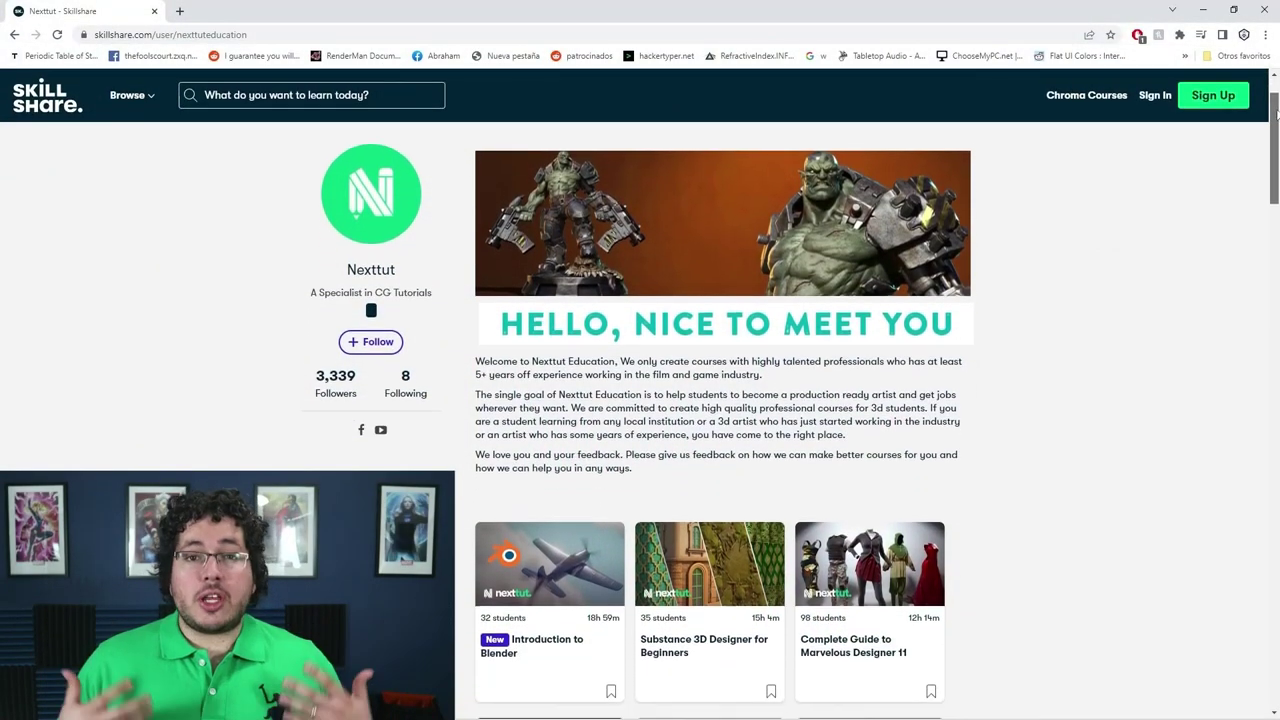
scroll(720, 400, "down", 2)
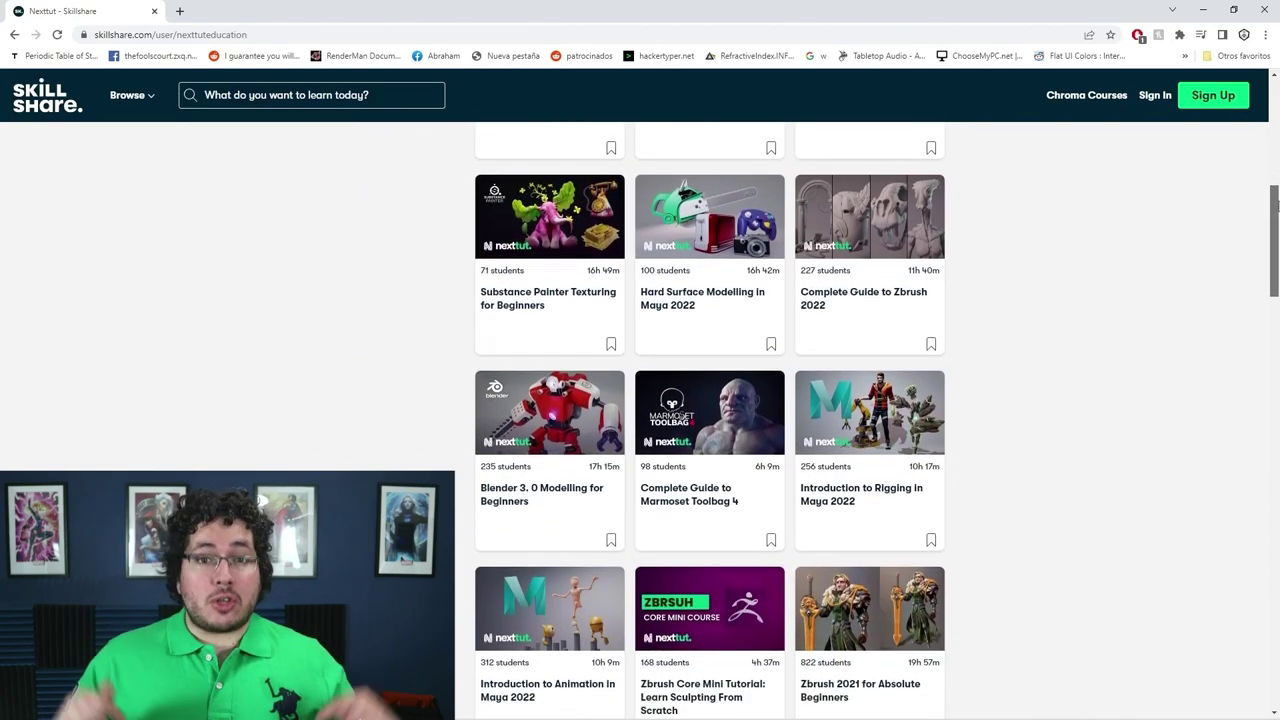
left_click_drag(1272, 238, 1240, 380)
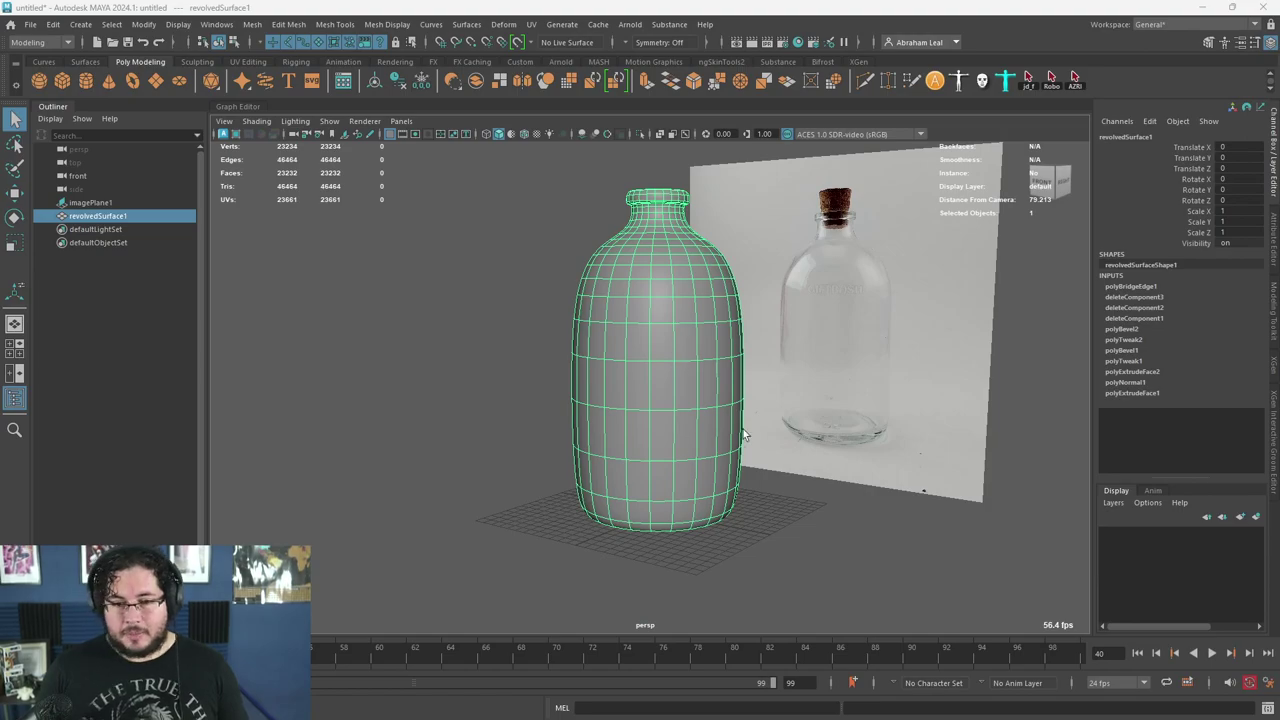
- Create a polygon plane beneath the bottle and scale it up uniformly to about 76.8 as a floor
left_click_drag(743, 429, 803, 485, "alt")
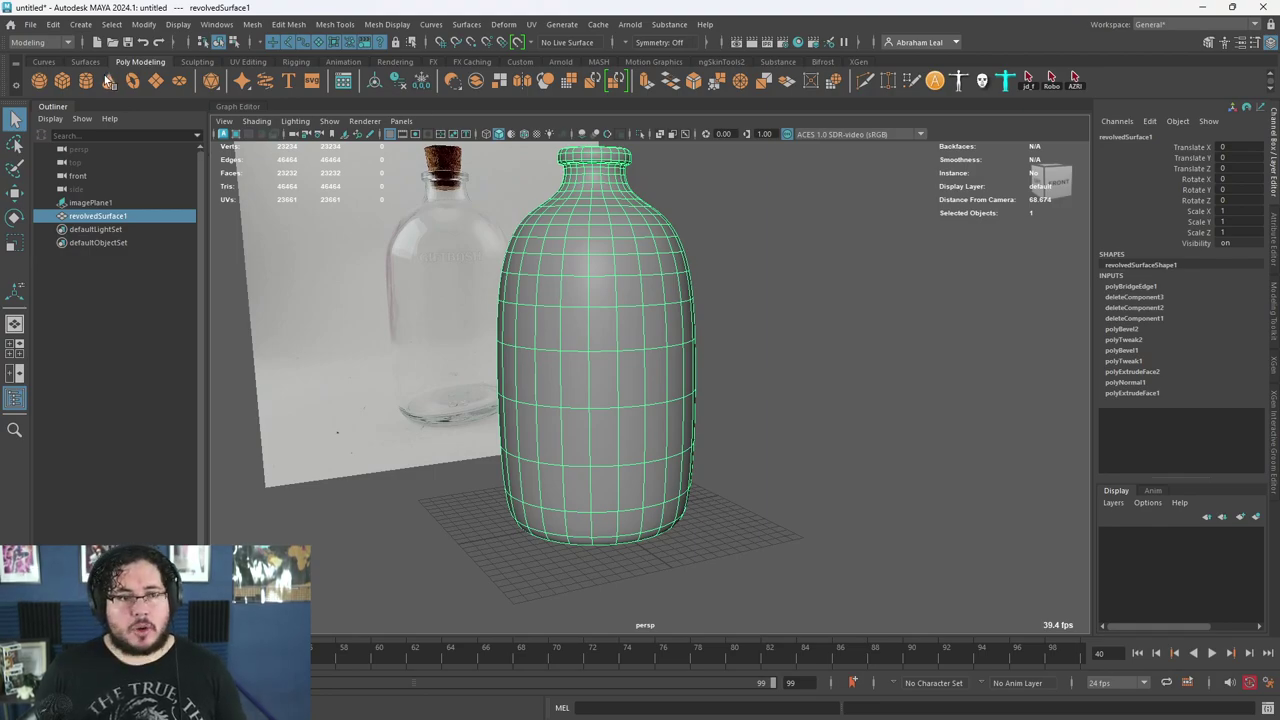
left_click(157, 82)
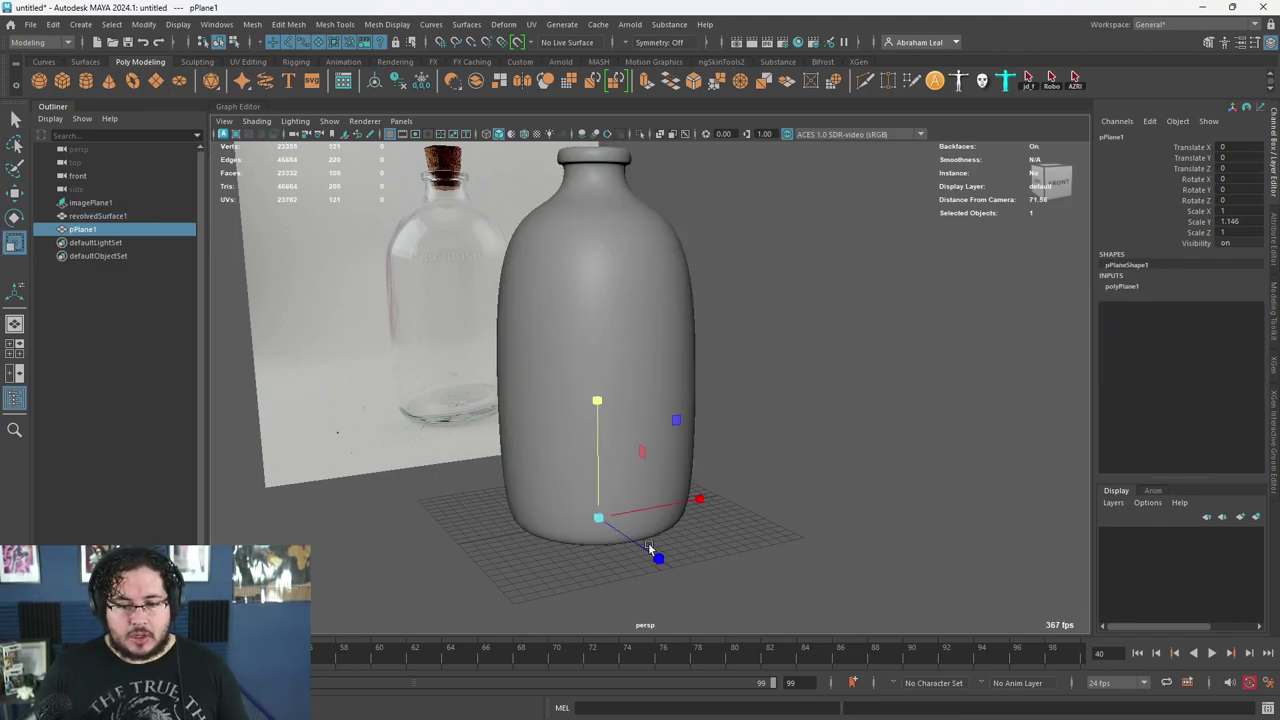
left_click_drag(643, 518, 720, 520)
scroll(647, 524, "down", 5)
left_click_drag(618, 466, 727, 463)
- Move the reference image plane sideways along X until it stands clear of the bottle, and deselect it
left_click(457, 330)
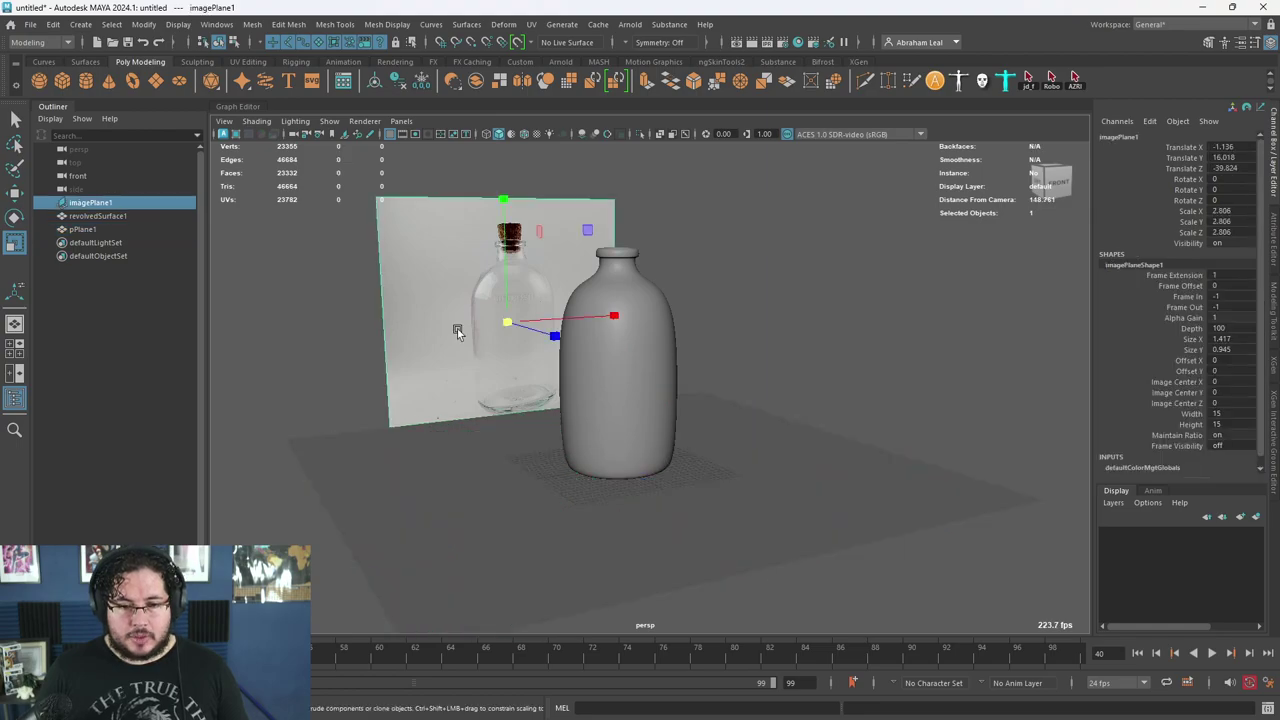
key("Delete")
key("ctrl+z")
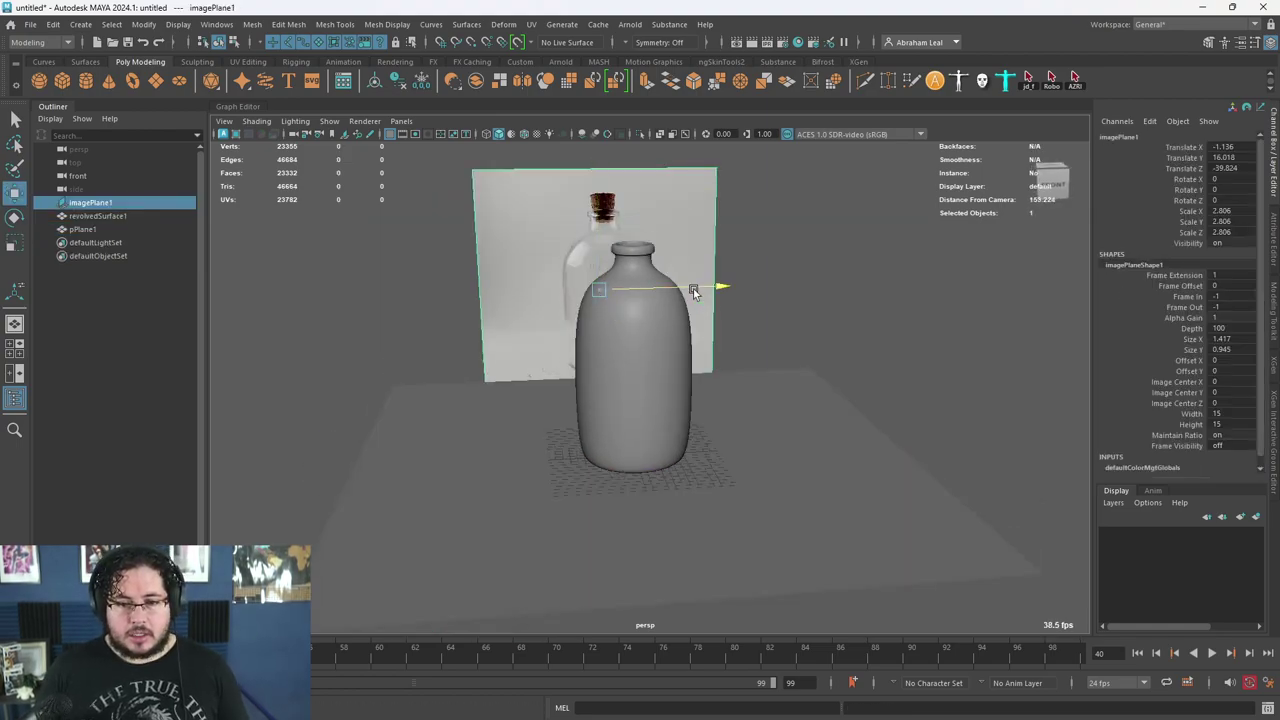
left_click_drag(699, 290, 368, 300)
left_click(694, 246)
left_click_drag(694, 246, 669, 343, "alt")
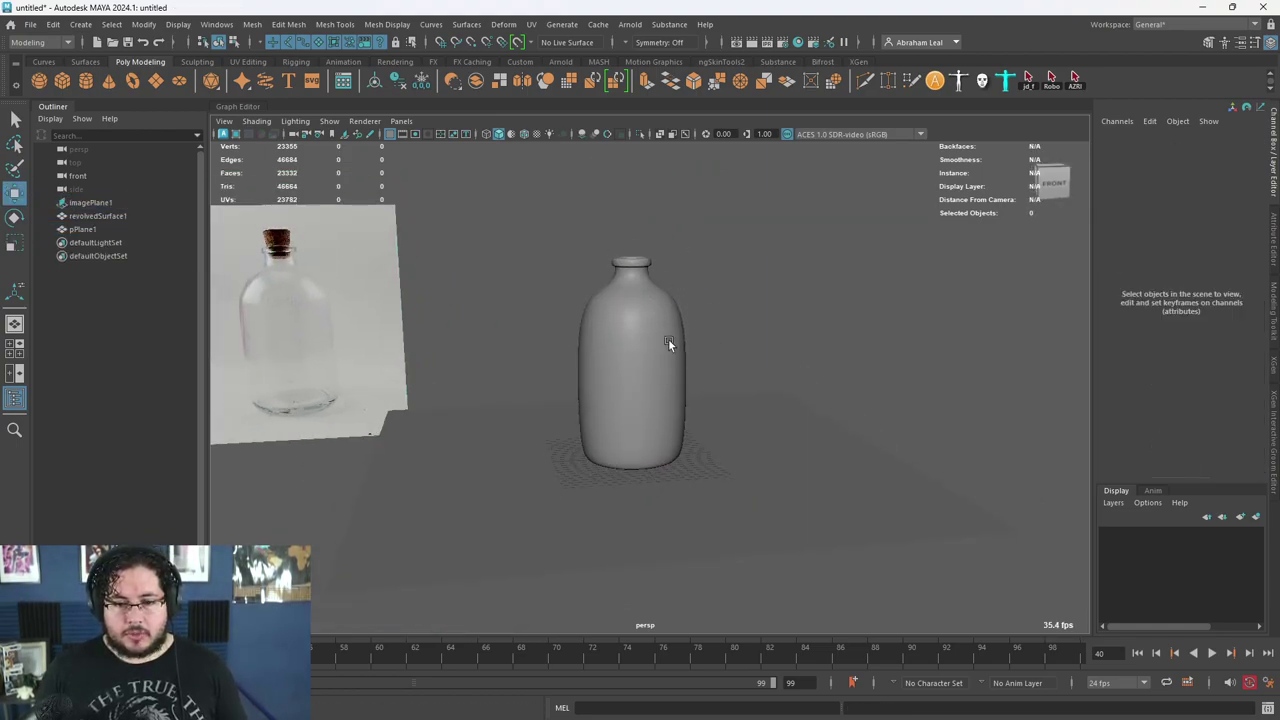
- Create a new camera, look through it and frame the bottle from a slightly raised front angle
left_click(392, 62)
left_click(180, 80)
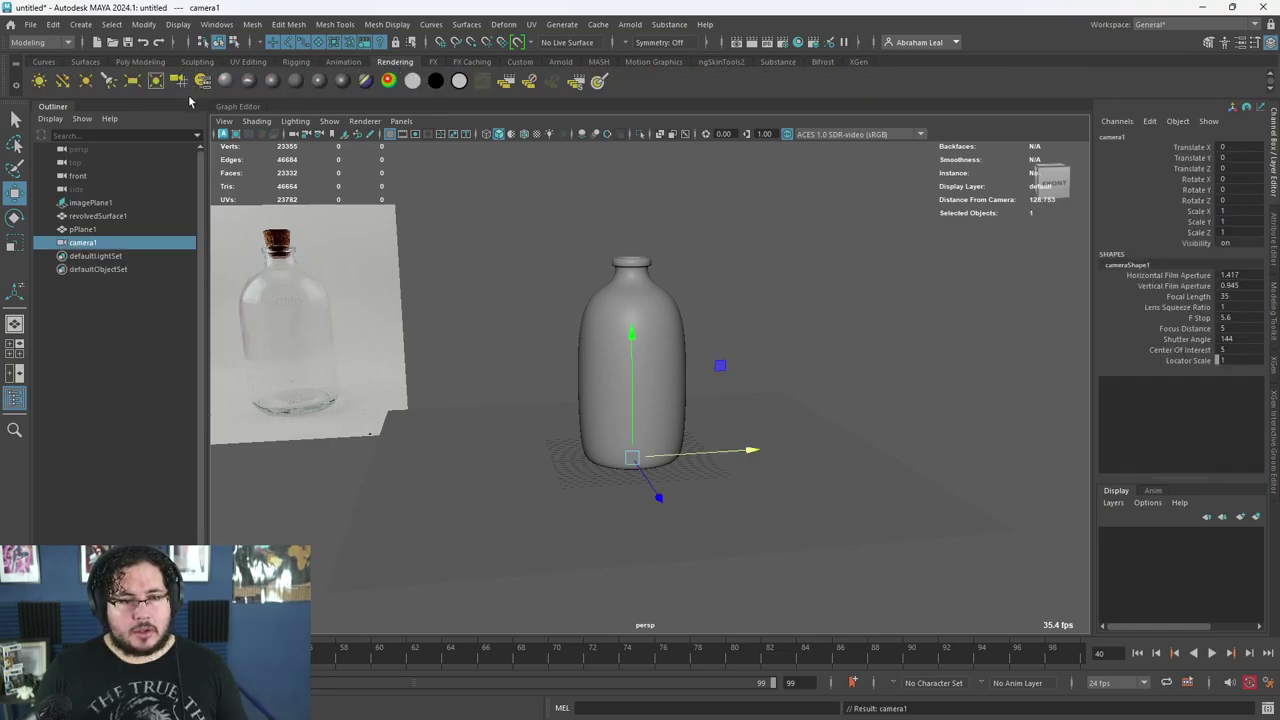
left_click(410, 121)
left_click(441, 175)
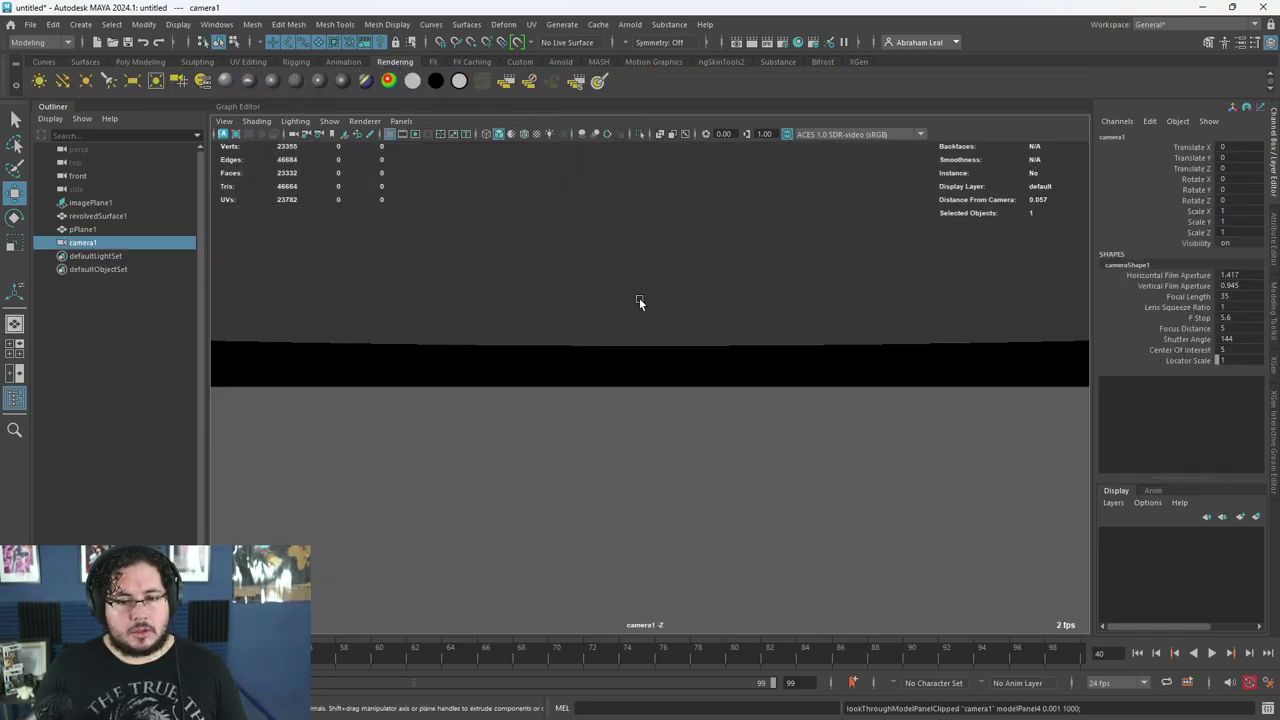
left_click_drag(538, 404, 578, 424, "alt")
right_click_drag(578, 424, 652, 368, "alt")
middle_click_drag(652, 368, 659, 415, "alt")
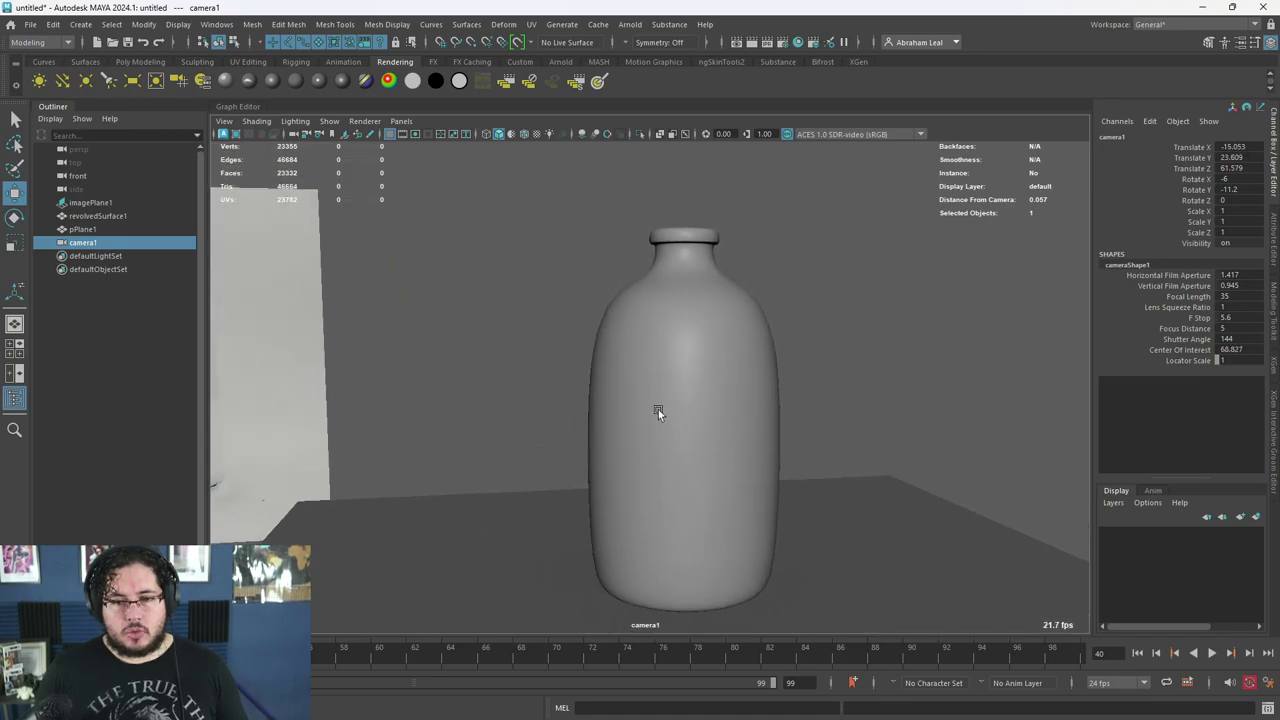
- Check the render settings and turn on the resolution gate in the camera view
left_click(782, 42)
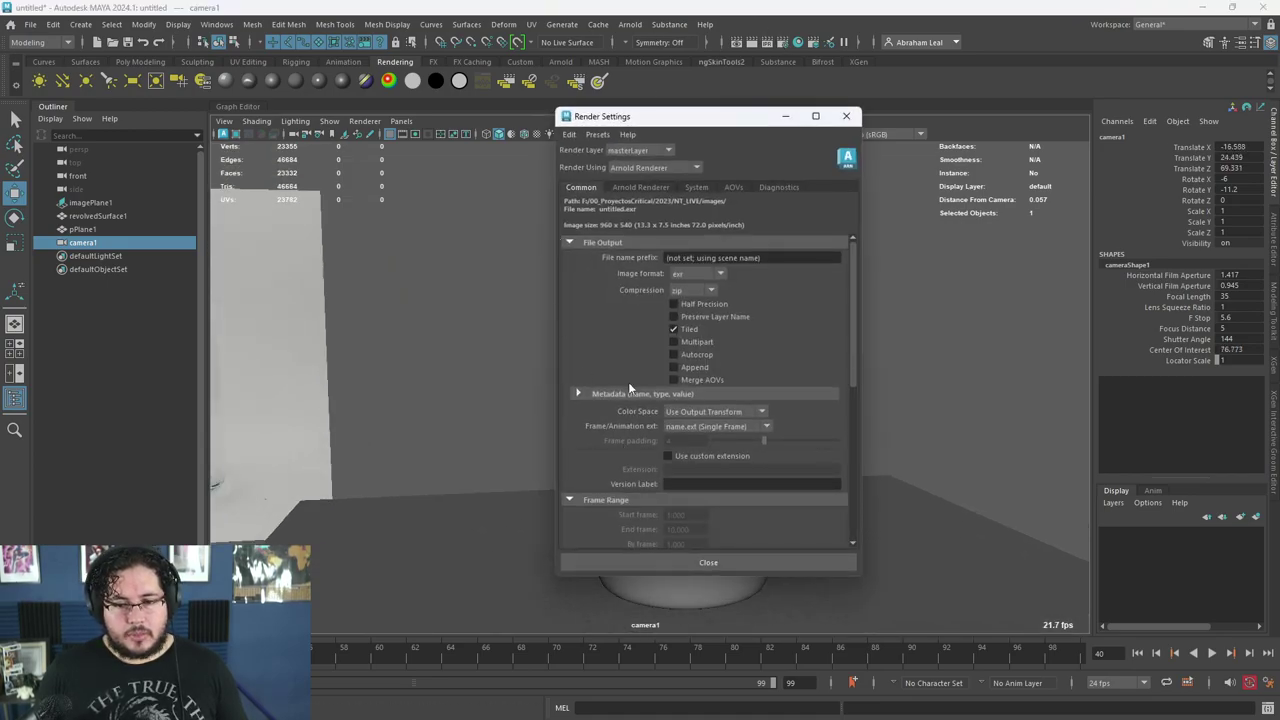
left_click(846, 116)
left_click(410, 133)
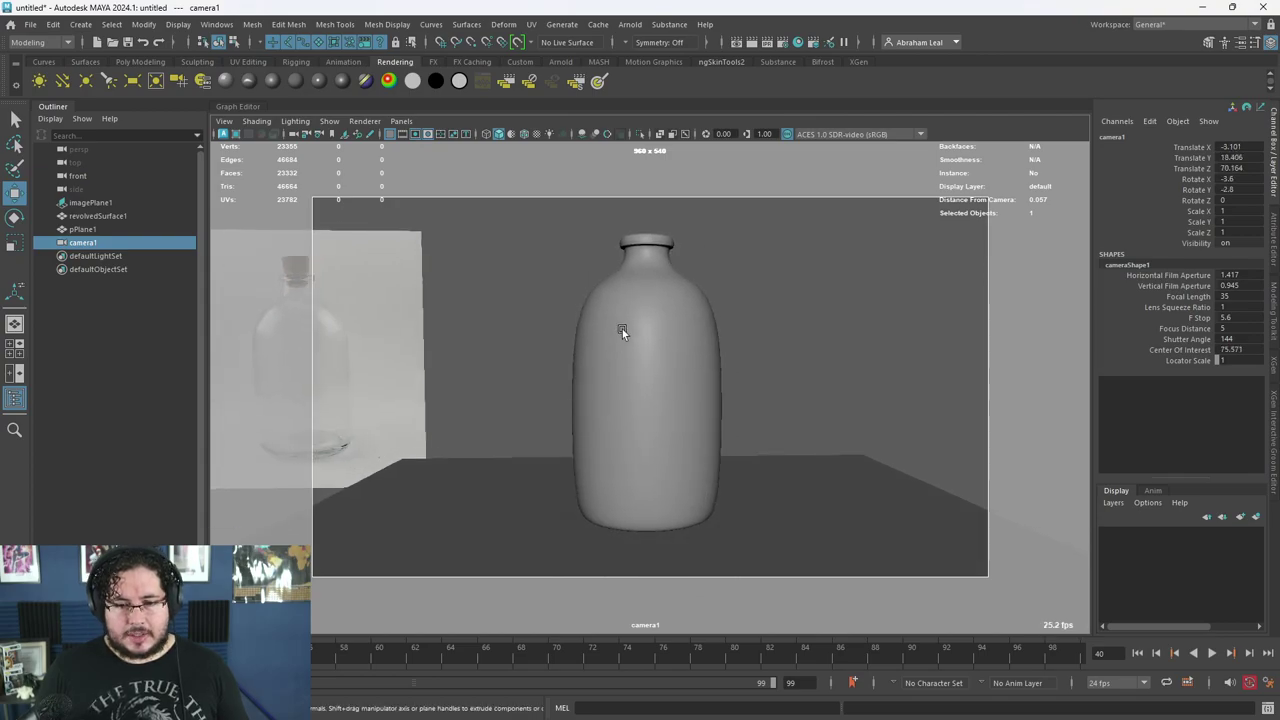
- Stretch the floor plane along X to a scale of about 143.9 so it fills the camera frame's width
left_click(770, 518)
key("r")
left_click_drag(865, 524, 866, 524)
left_click_drag(785, 492, 763, 483, "alt")
middle_click_drag(763, 483, 786, 506, "alt")
left_click(792, 517)
left_click(792, 515)
- Switch back to the perspective view and frame the bottle, floor plane and render camera
key("space")
left_click_drag(792, 513, 789, 473)
right_click_drag(780, 465, 359, 286, "alt")
left_click_drag(583, 361, 556, 350, "alt")
right_click_drag(556, 350, 754, 447, "alt")
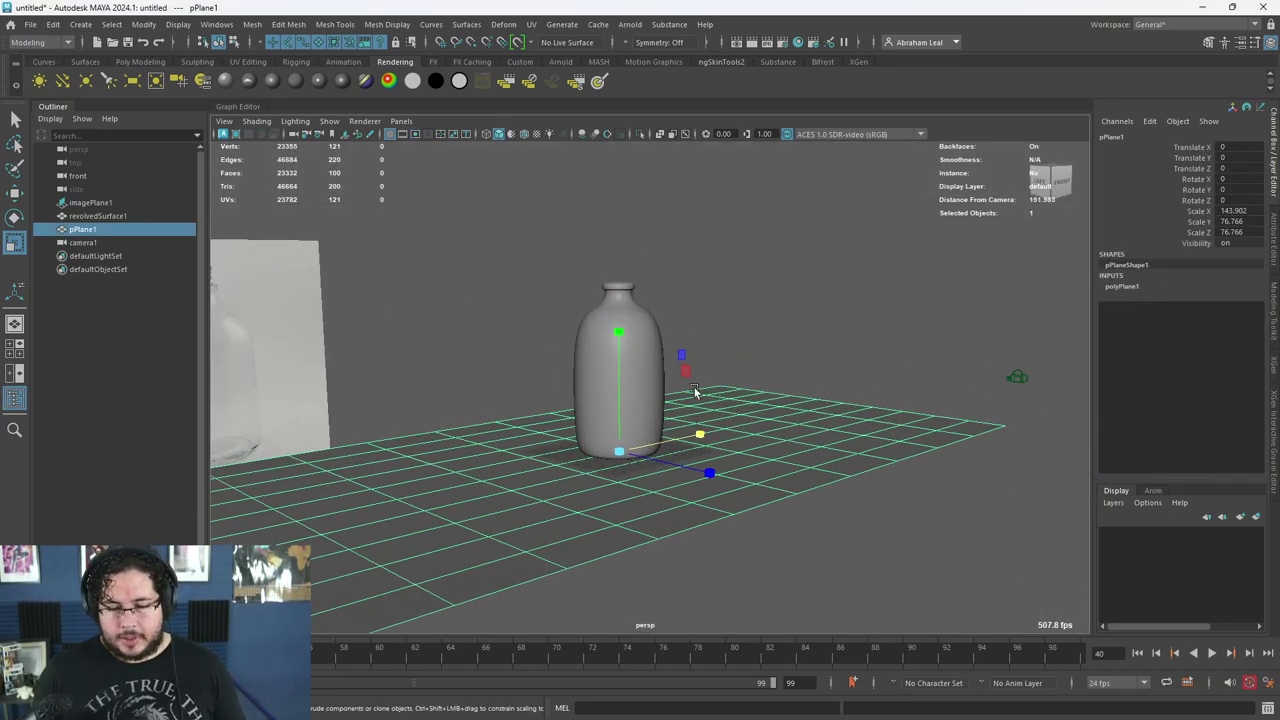
key("ctrl+z")
key("ctrl+z")
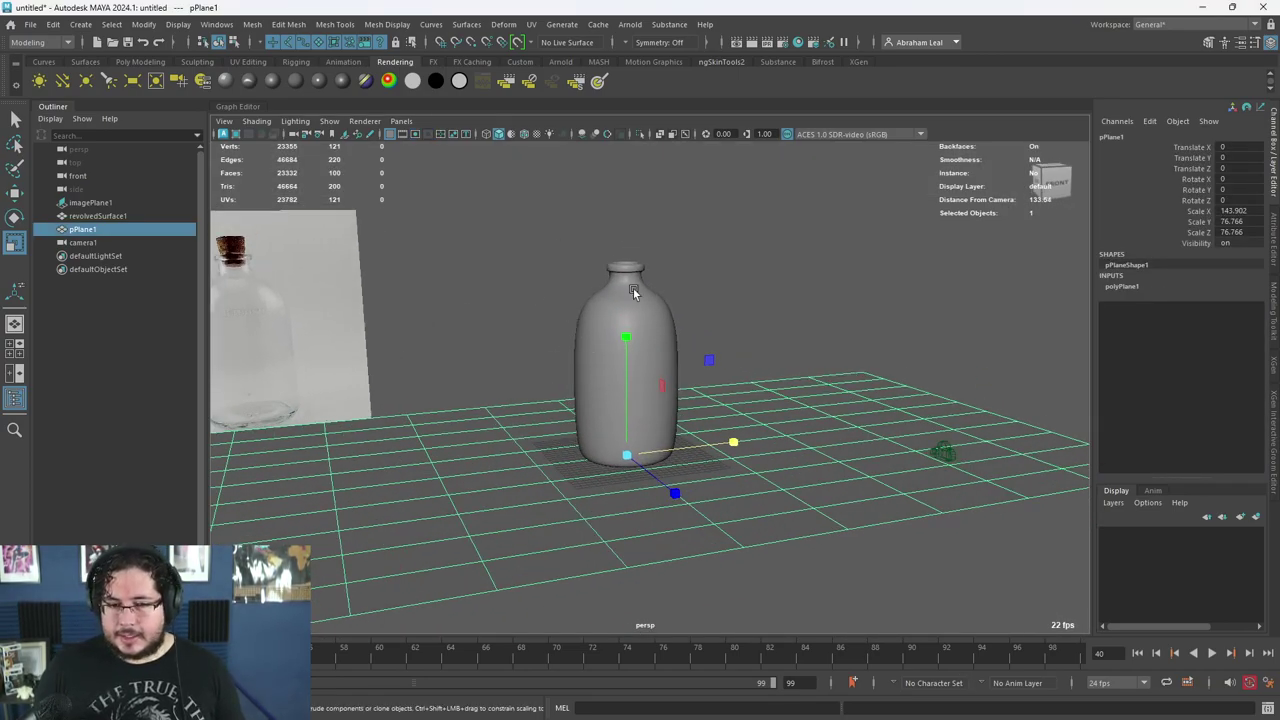
- Assign a new Arnold aiStandardSurface material to the floor plane and darken its base color to near black
right_click_drag(771, 413, 768, 680)
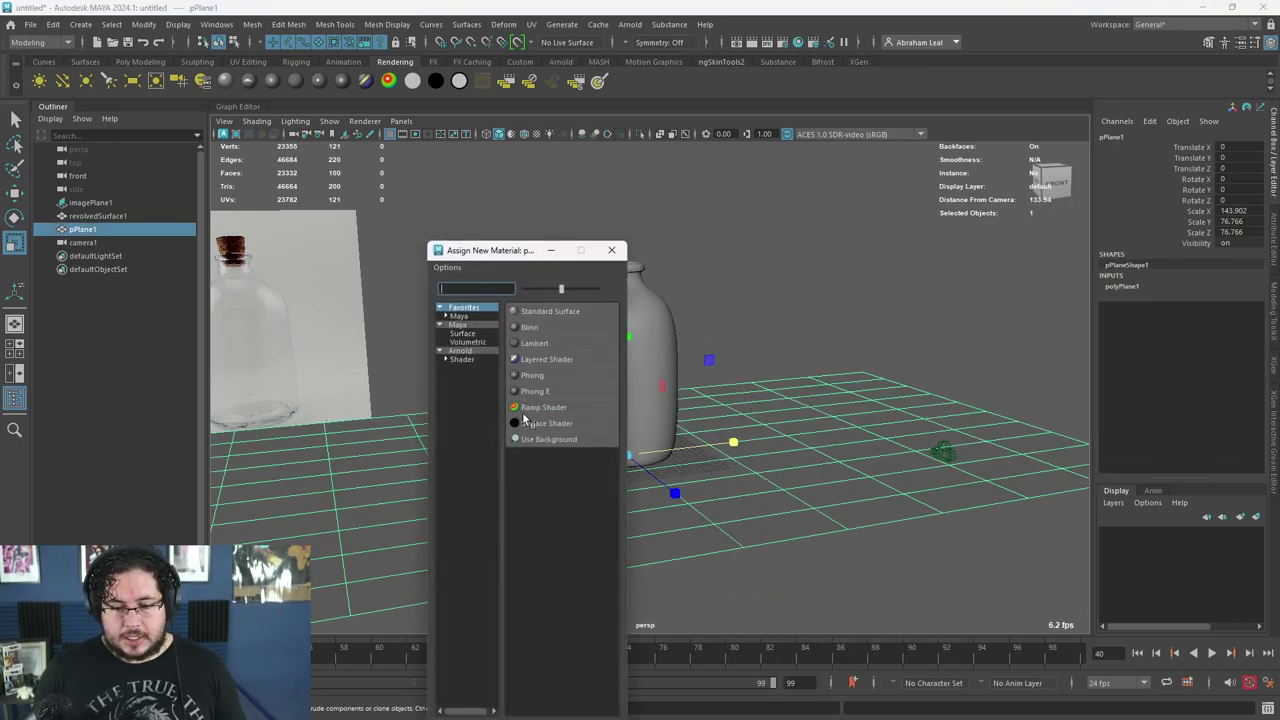
left_click(472, 352)
left_click(552, 533)
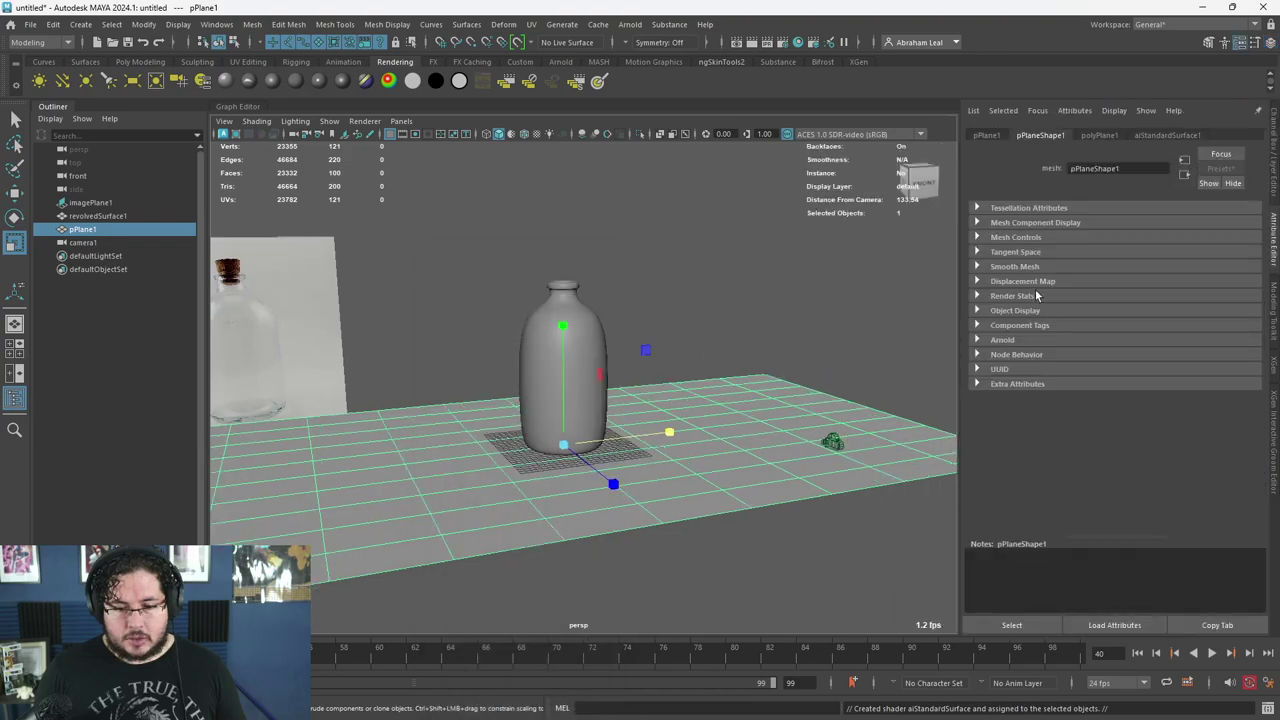
left_click_drag(1205, 304, 1126, 305)
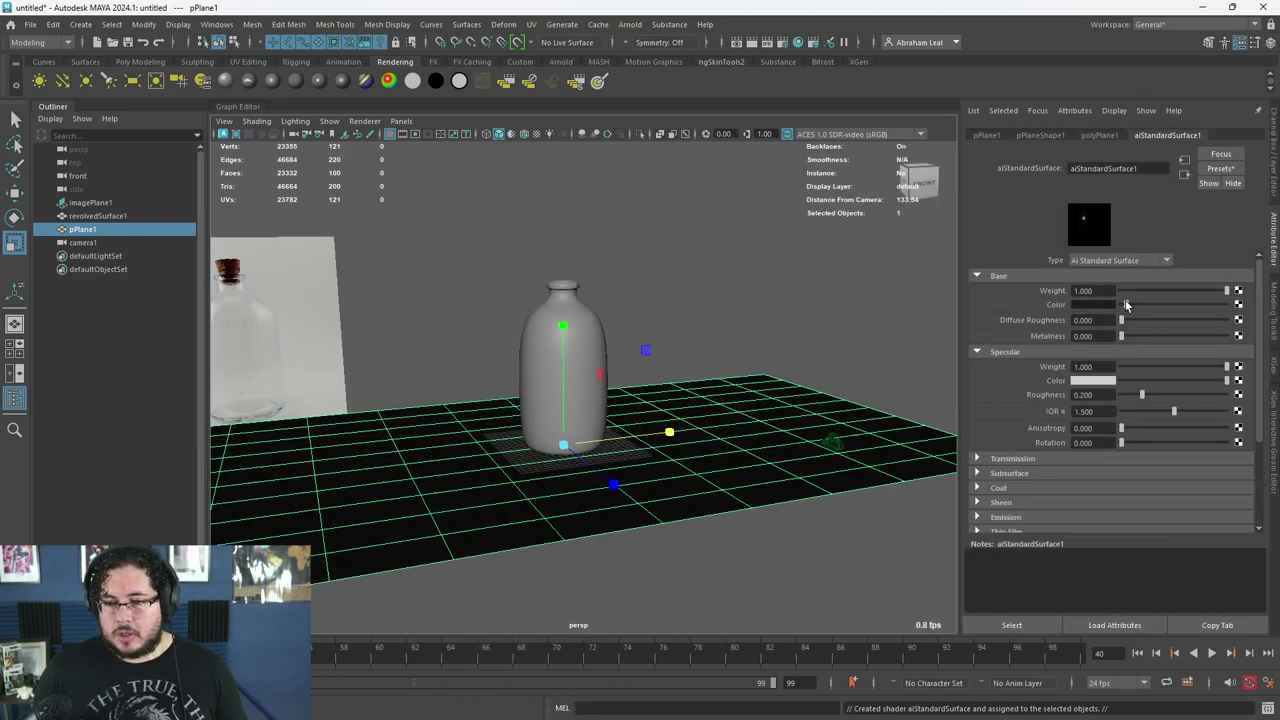
- Rename the floor plane's material as M_Table
left_click(1146, 170)
key("BackSpace")
key("BackSpace")
key("BackSpace")
key("BackSpace")
key("BackSpace")
key("BackSpace")
key("BackSpace")
key("BackSpace")
key("BackSpace")
key("BackSpace")
key("BackSpace")
key("BackSpace")
key("BackSpace")
key("BackSpace")
key("BackSpace")
key("BackSpace")
key("BackSpace")
key("BackSpace")
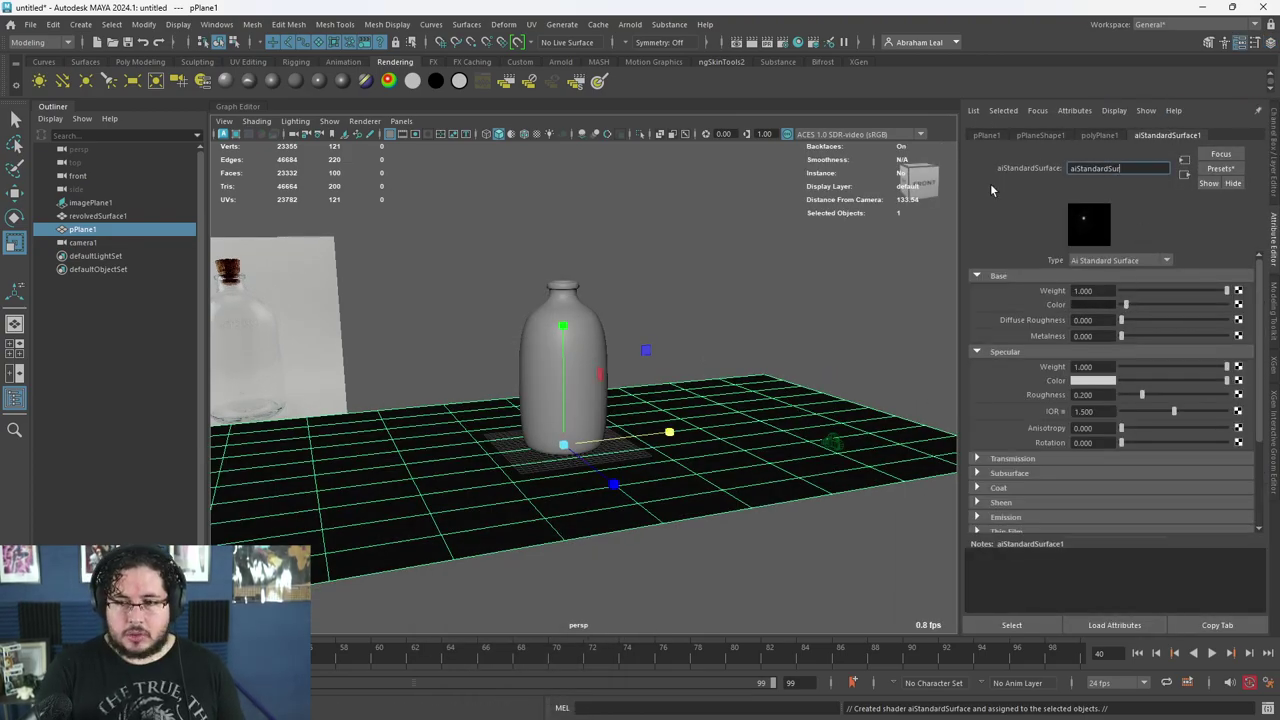
key("Caps_Lock")
type("M_TA")
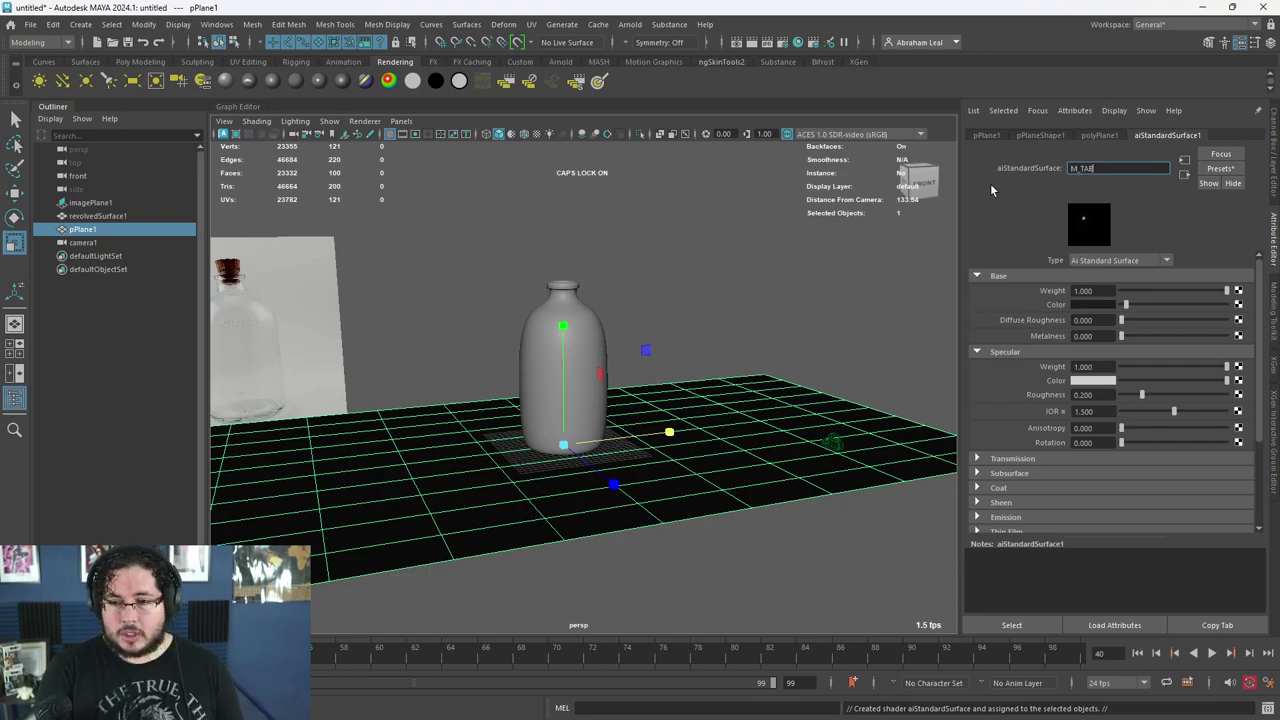
key("Caps_Lock")
key("BackSpace")
type("able")
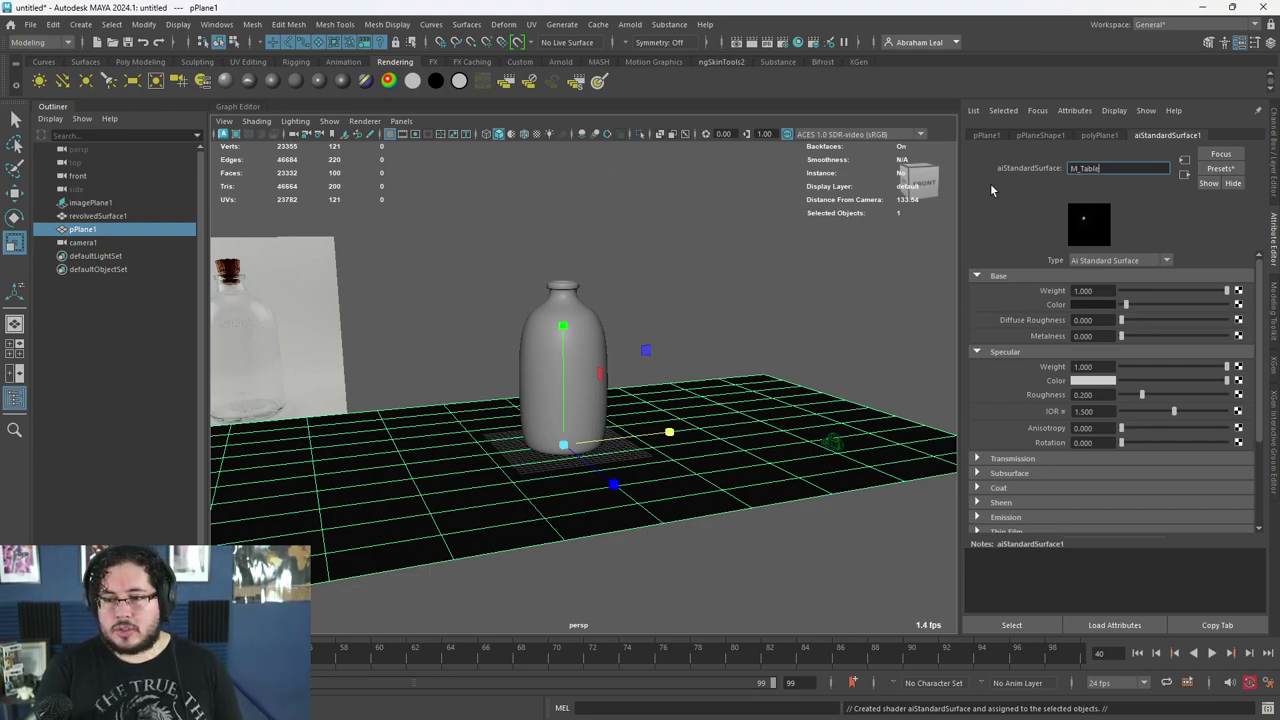
key("Return")
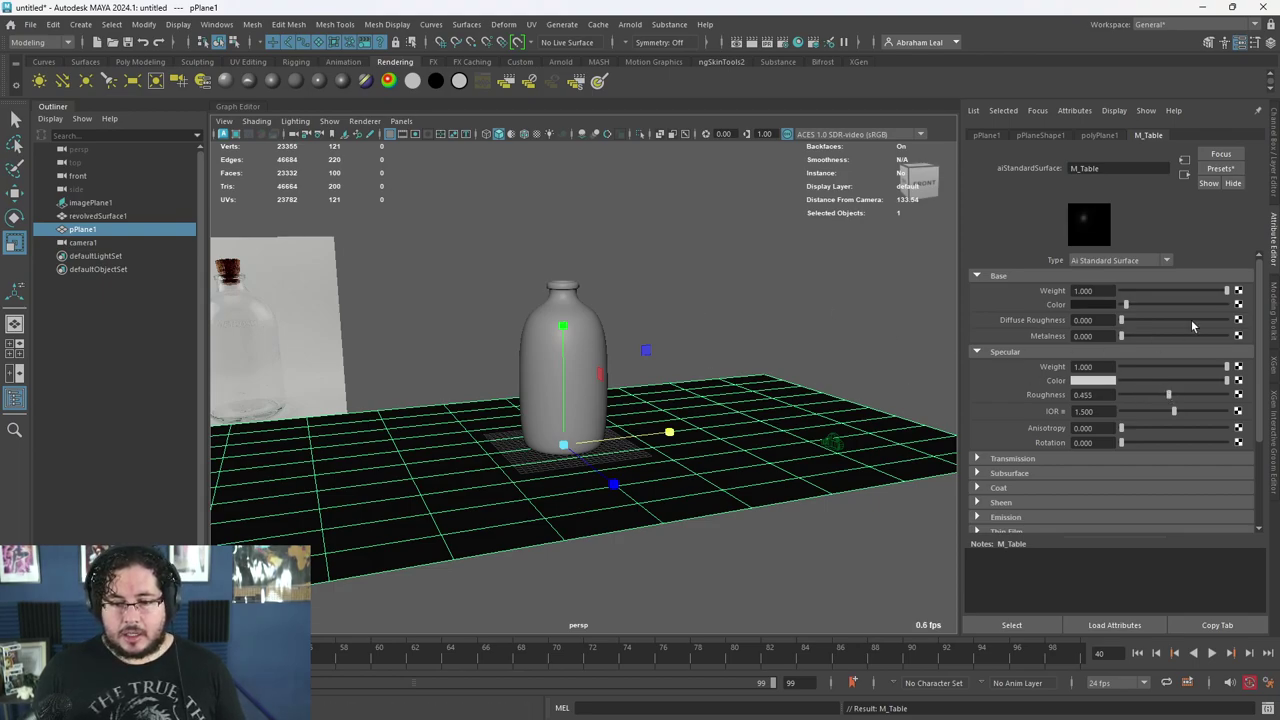
- Assign a new Arnold aiStandardSurface material to the bottle
left_click(481, 298)
left_click(550, 313)
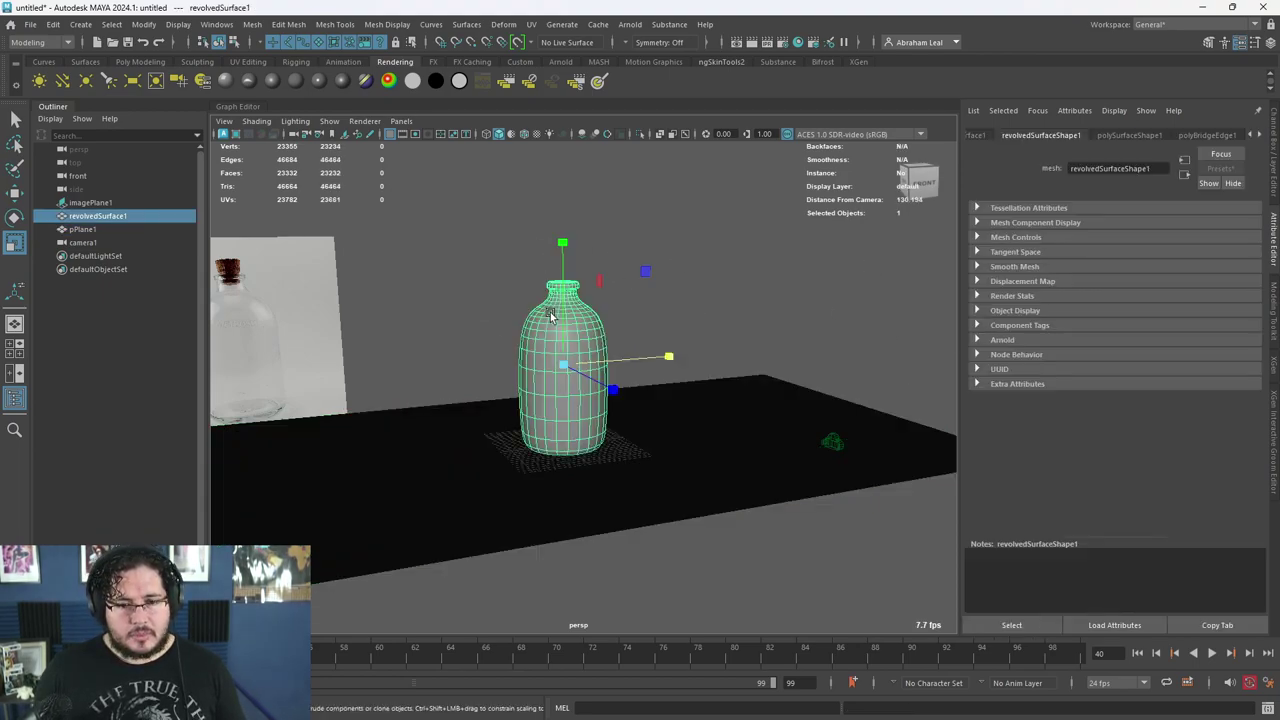
right_click_drag(575, 333, 572, 672)
left_click(460, 351)
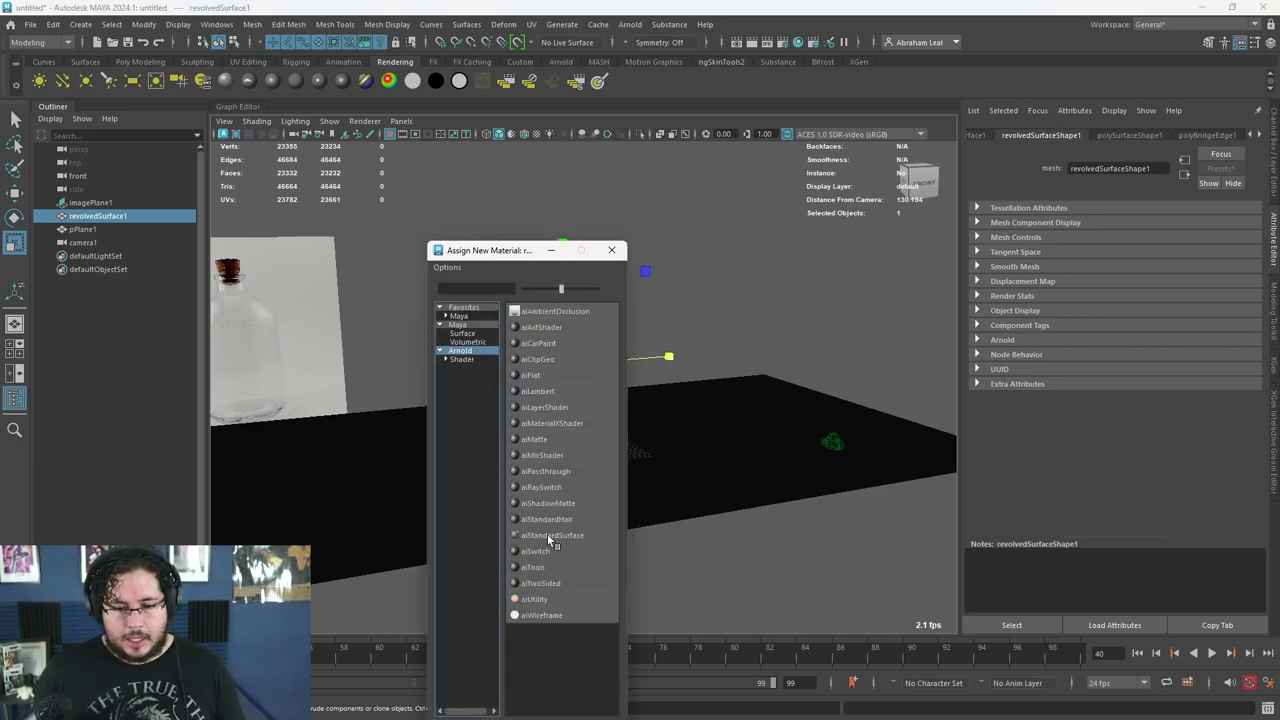
left_click(549, 535)
- Rename the bottle's new material as M_Glass and deselect the bottle
left_click_drag(1150, 167, 1057, 170)
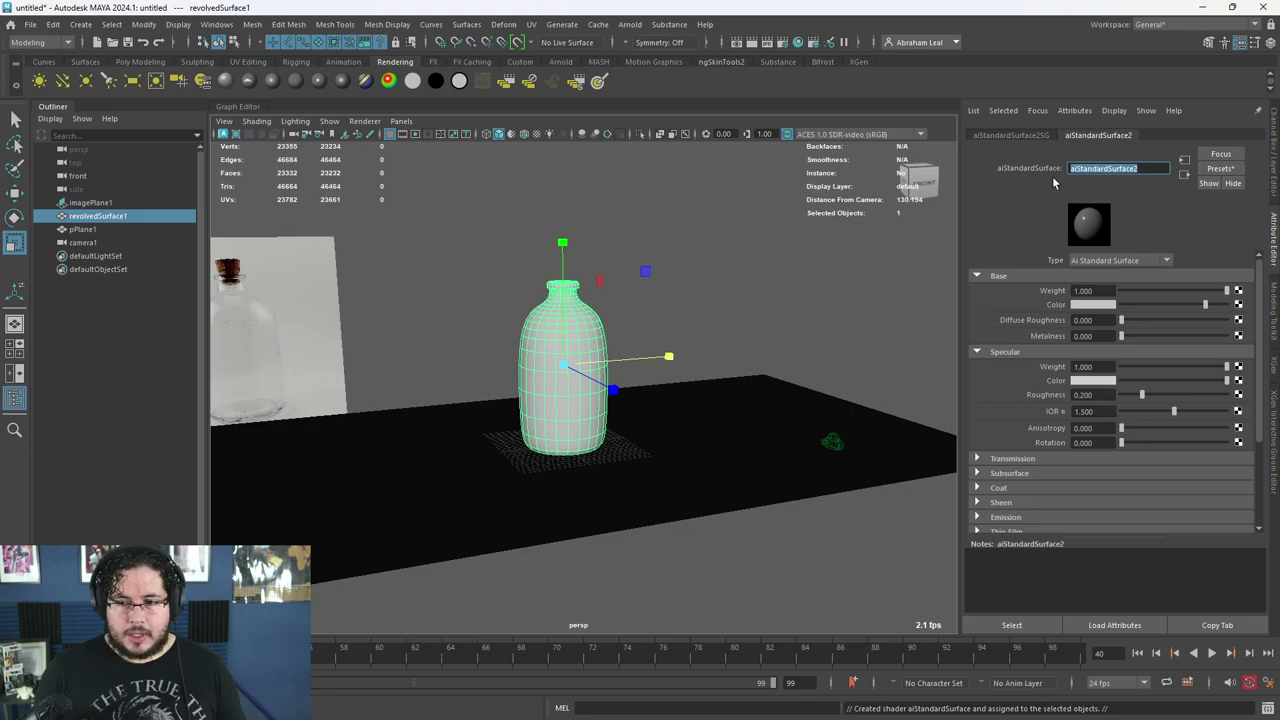
type("M_Gla")
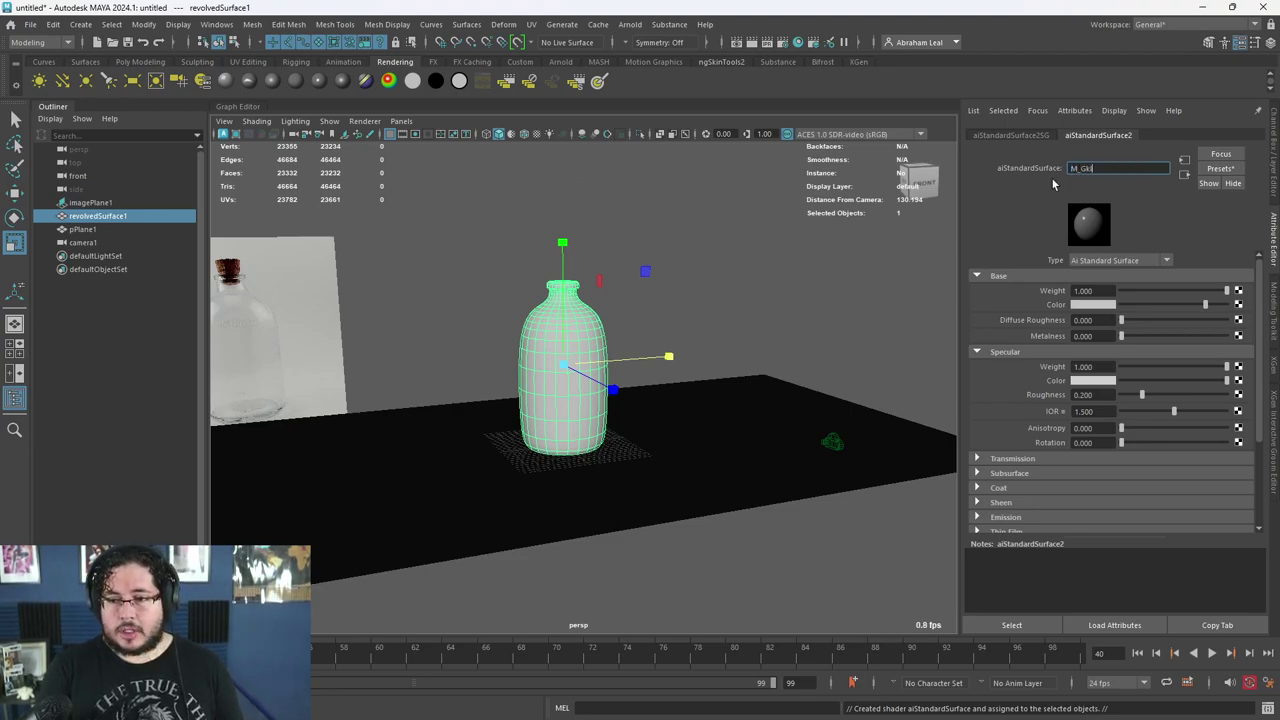
type("s")
key("Return")
left_click(797, 227)
- Save the scene as GlassExercise in the project's scenes folder
left_click_drag(542, 152, 583, 248, "alt")
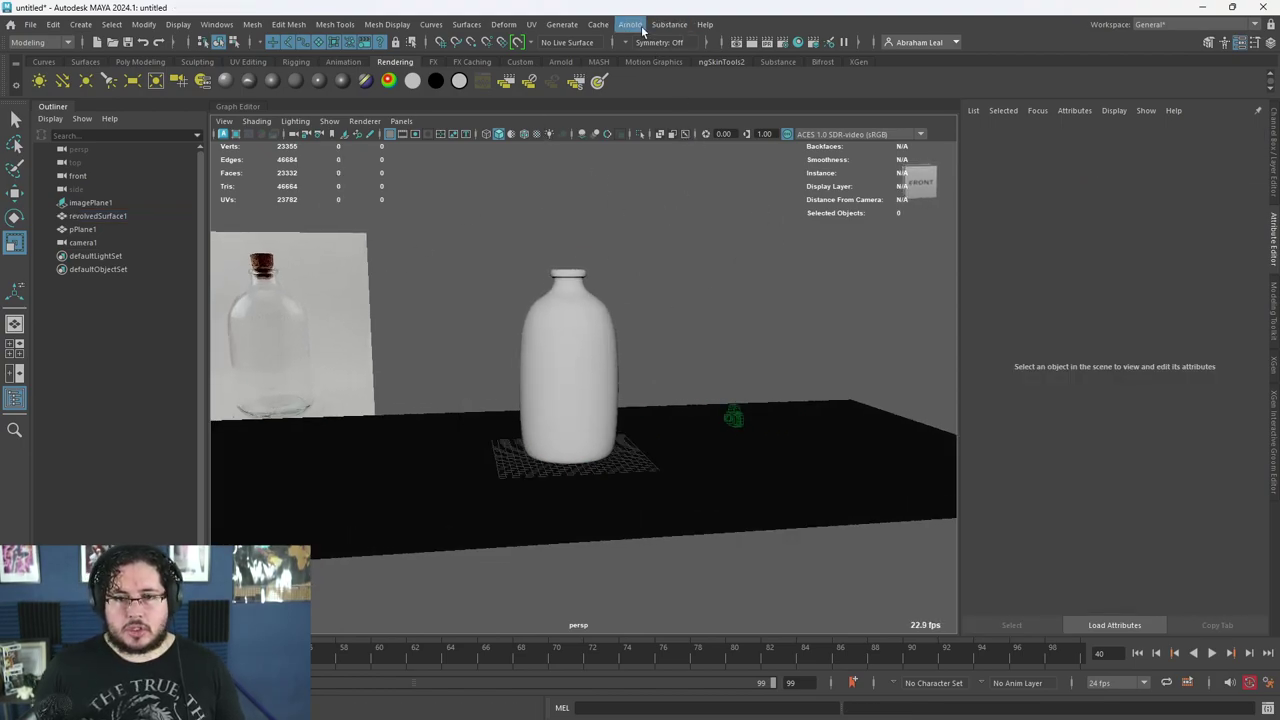
key("ctrl+s")
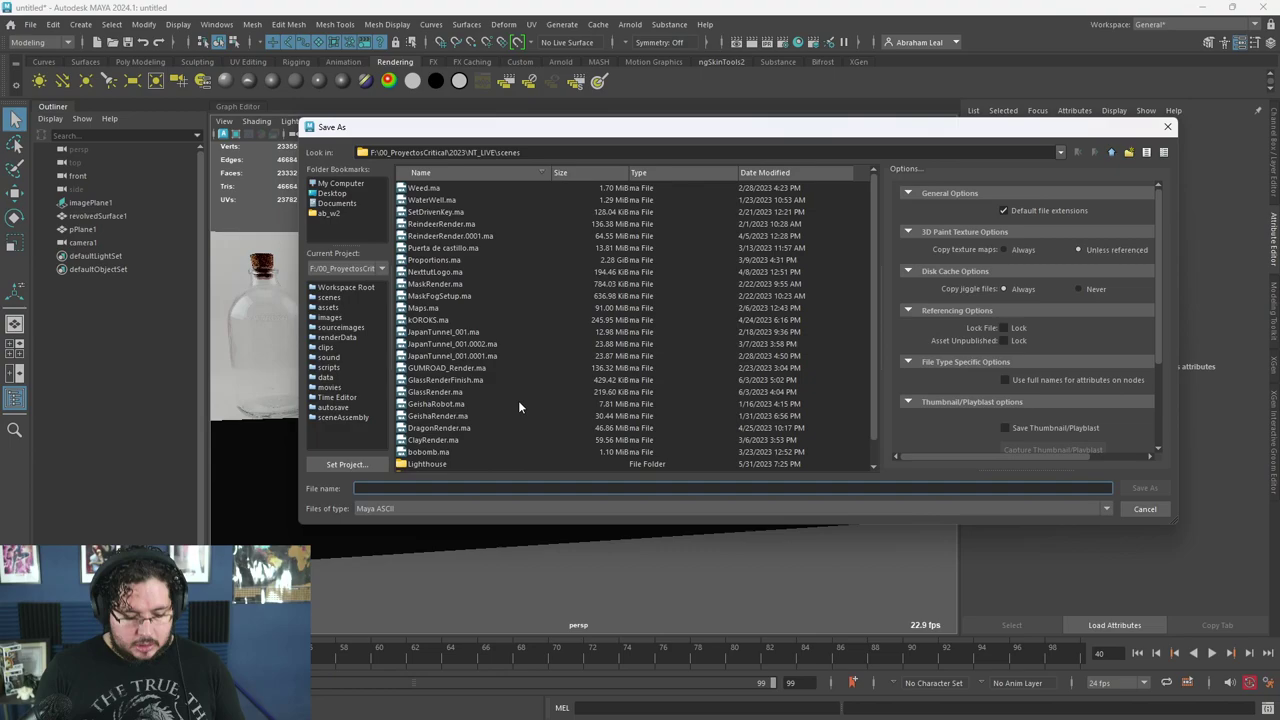
type("GlassExercise")
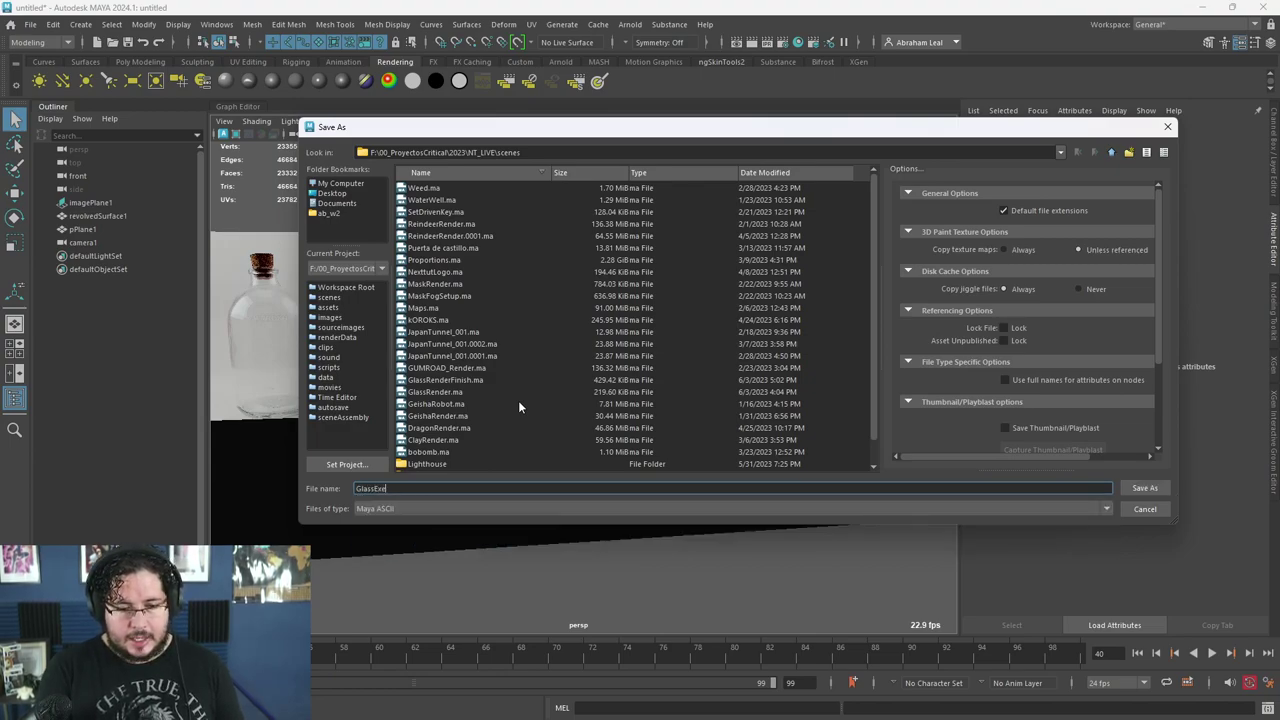
key("Return")
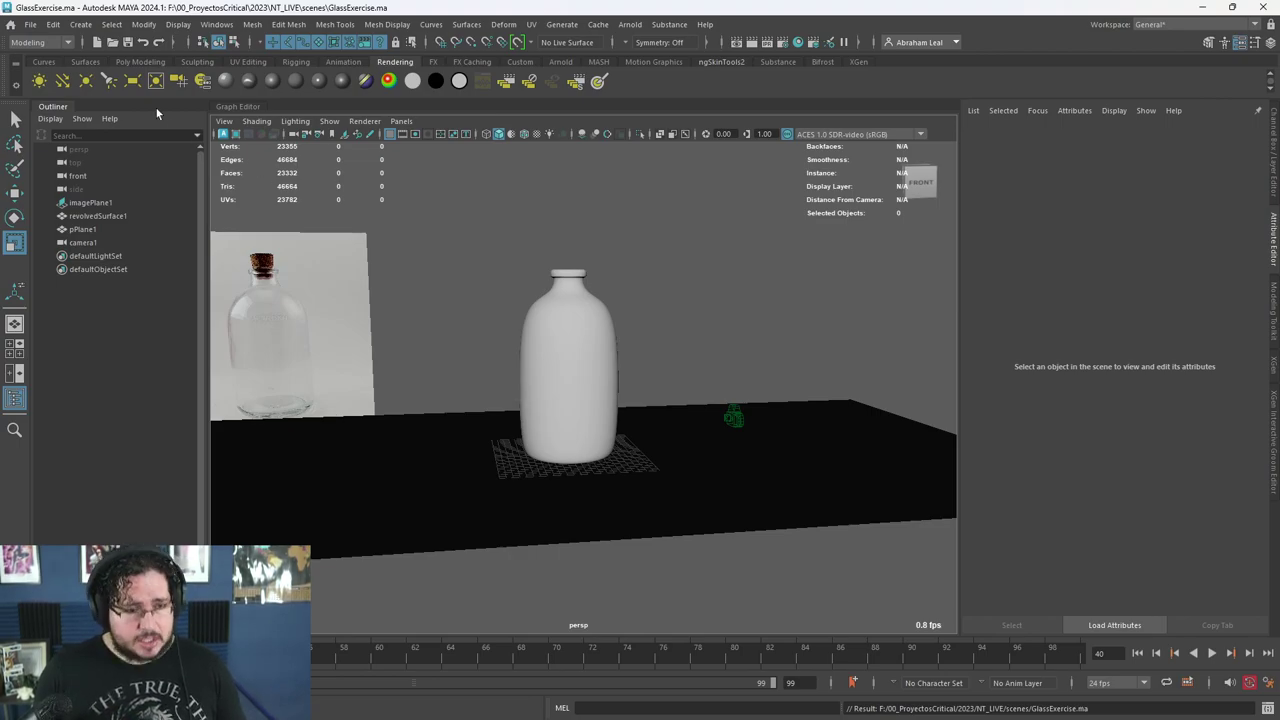
- Save a second copy of the scene under the name GlassExerciseFinish.ma
left_click(31, 24)
left_click(60, 94)
left_click(409, 488)
key("Return")
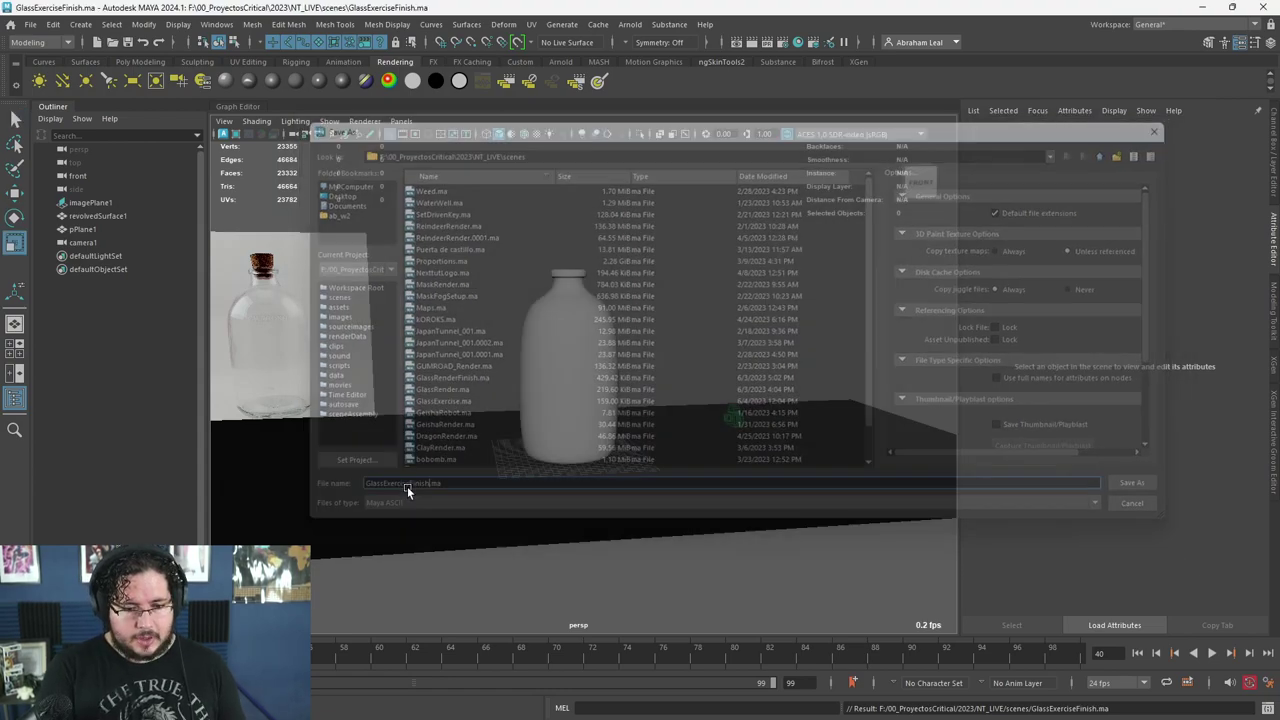
- Add an Arnold Skydome Light to the scene
mouse_move(657, 330)
left_mouse_down("alt")
mouse_move(675, 320)
mouse_move(714, 337)
mouse_move(645, 325)
left_mouse_up("alt")
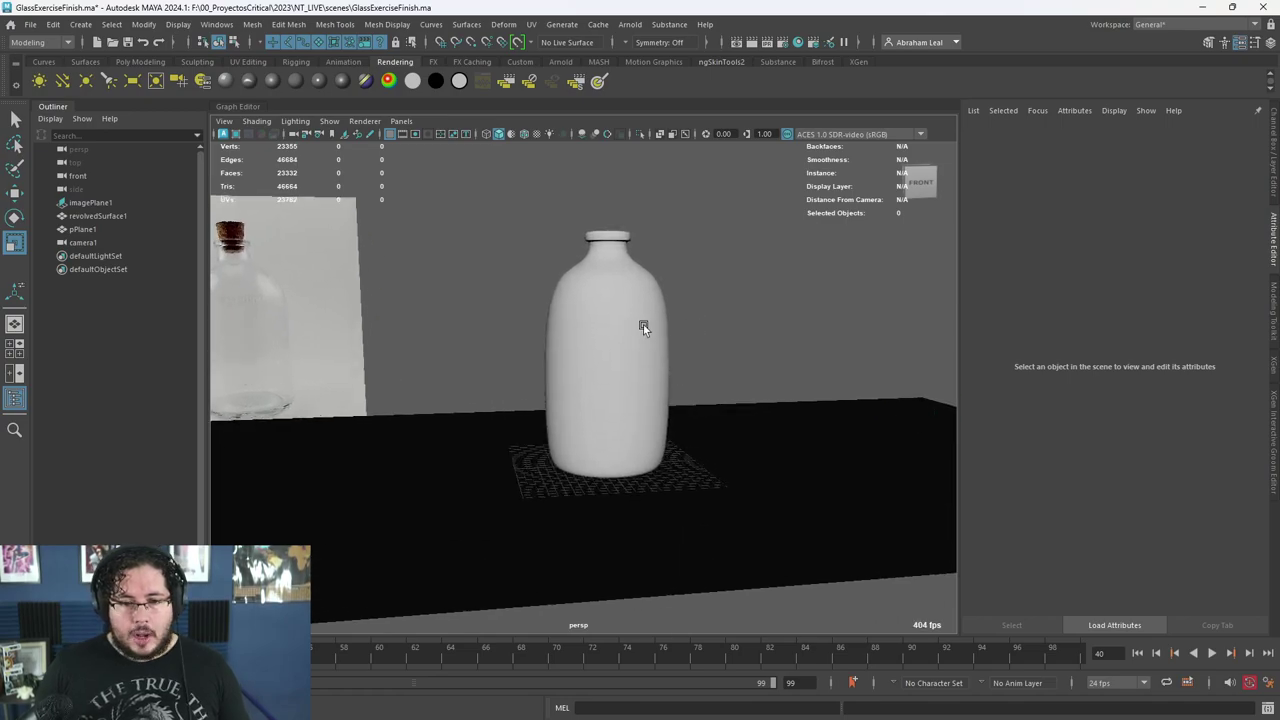
left_click(630, 24)
mouse_move(693, 94)
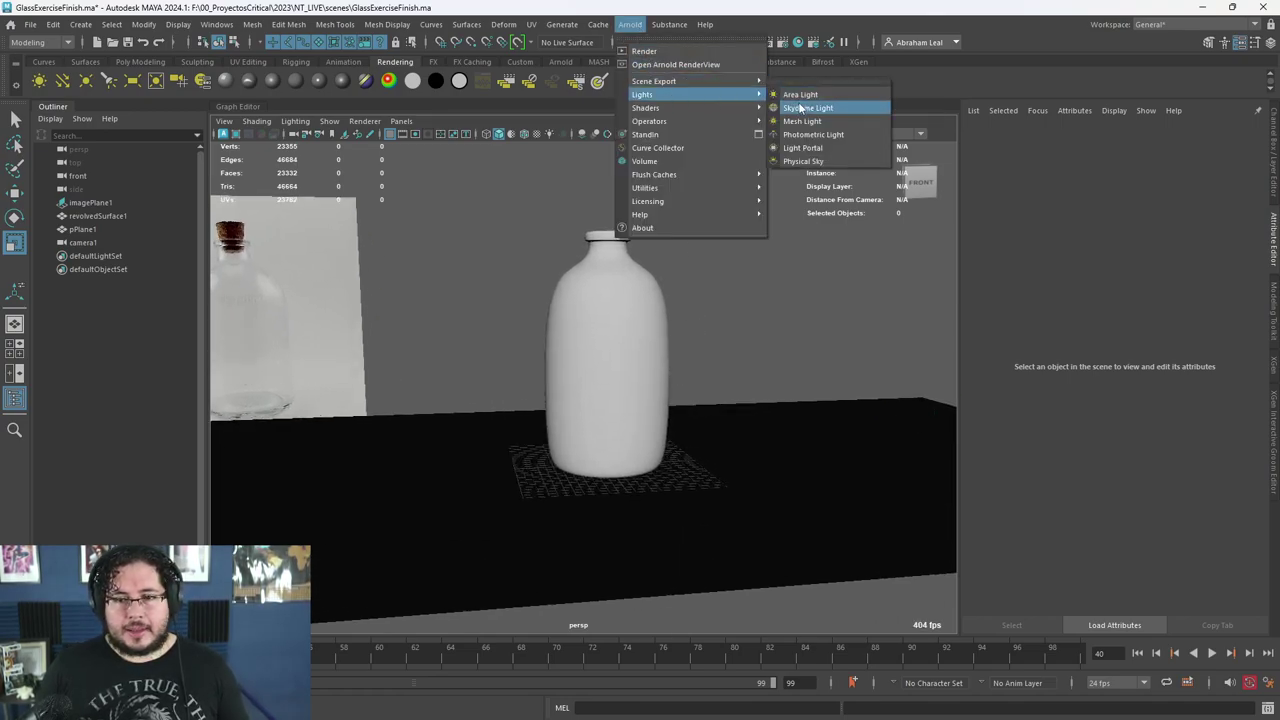
left_click(812, 107)
- Connect a File texture to the skydome light's color and load blocky_photo_studio_4k.exr from sourceimages
left_click(1238, 274)
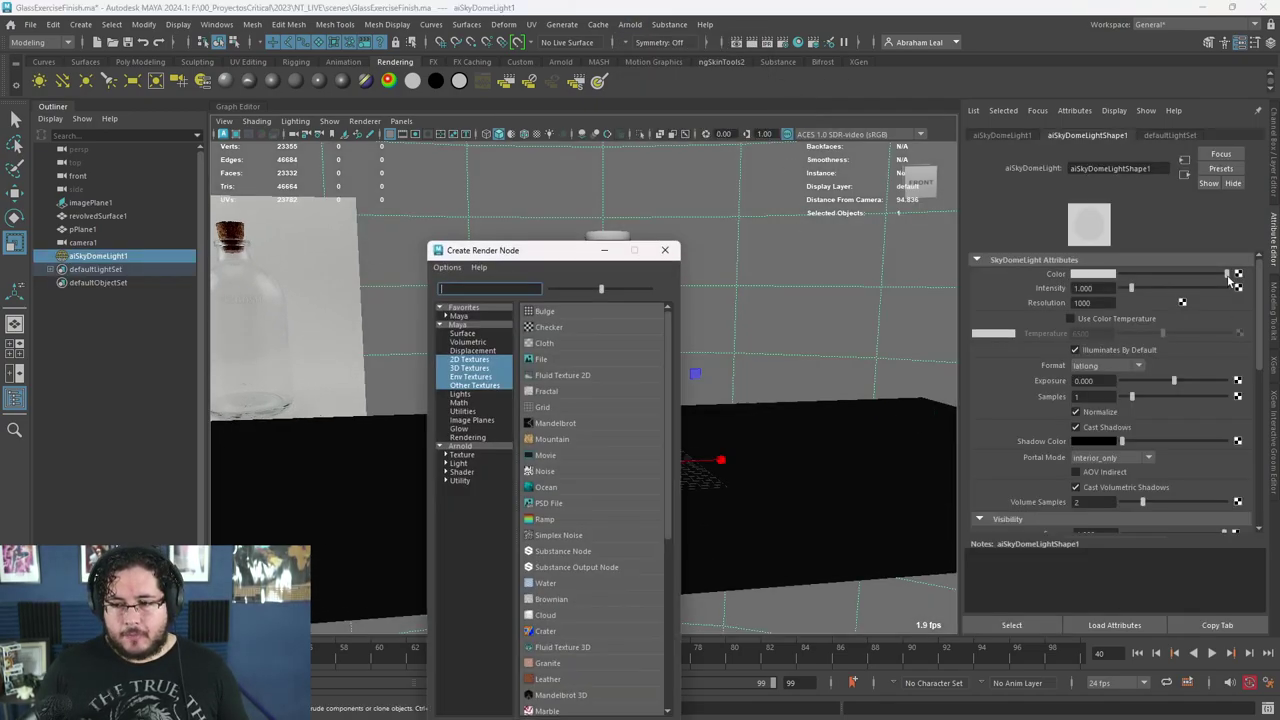
left_click(562, 357)
left_click(1239, 316)
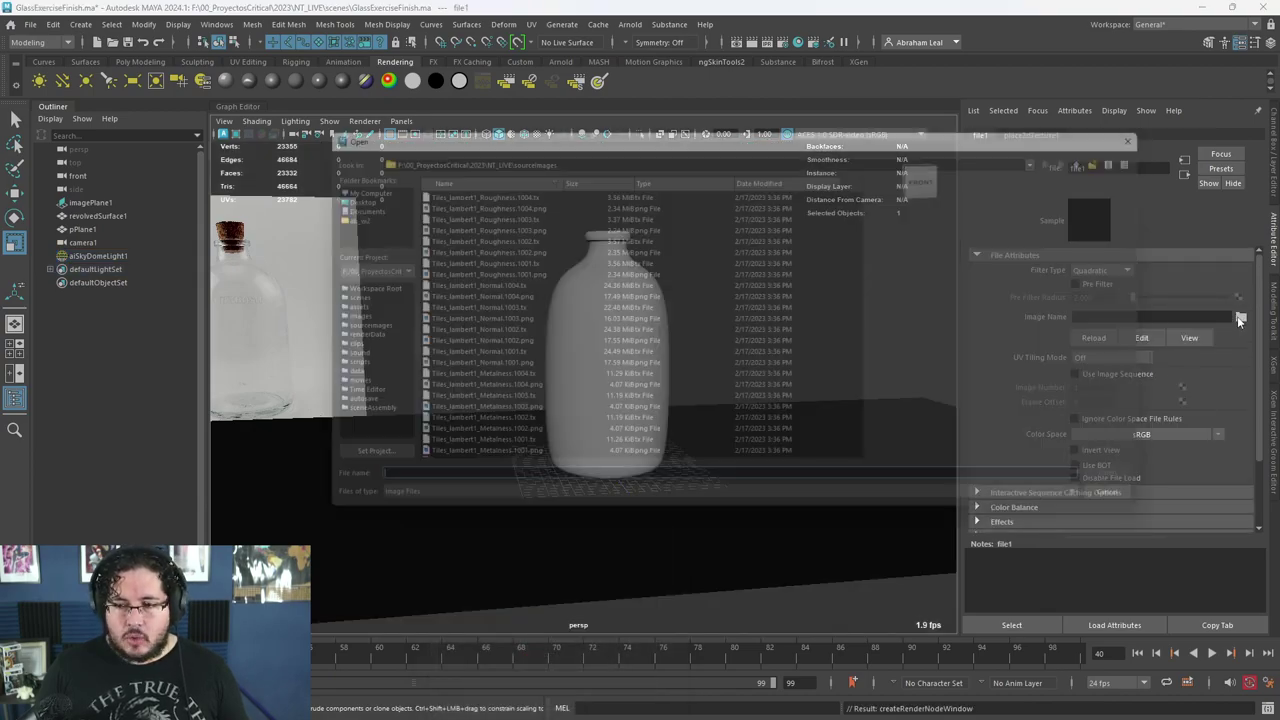
scroll(526, 257, "down", 10)
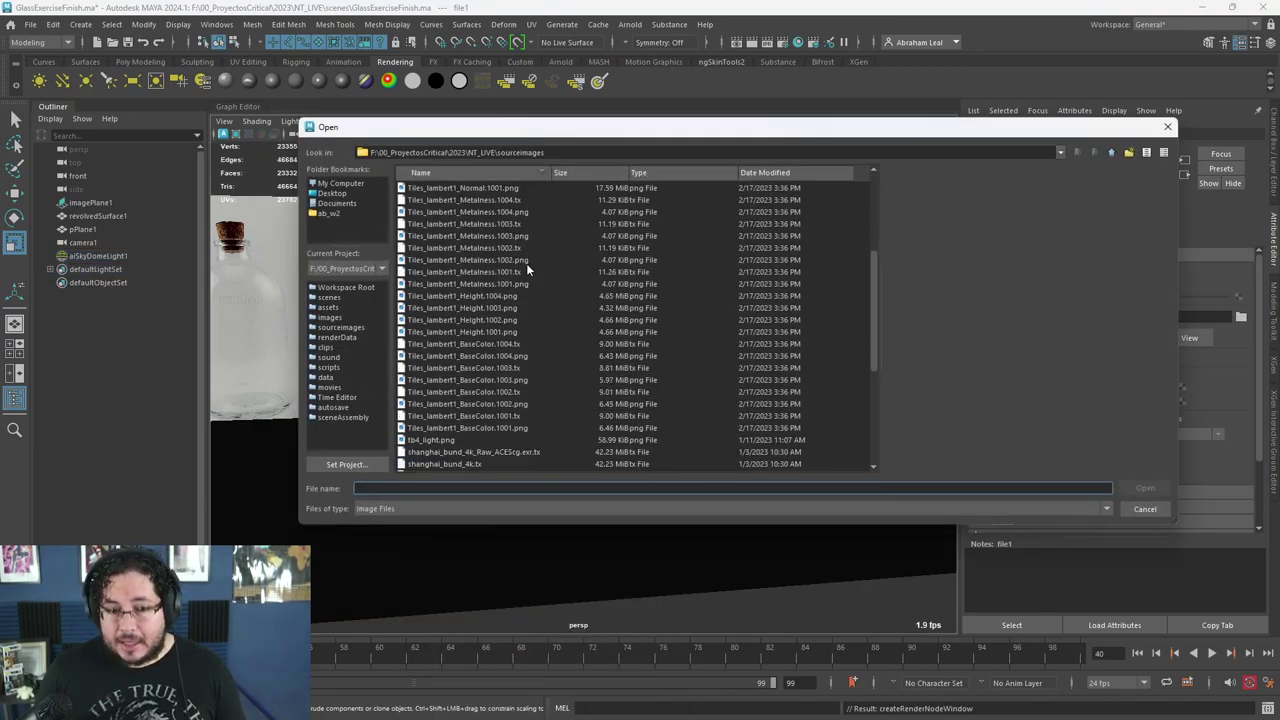
left_click(450, 440)
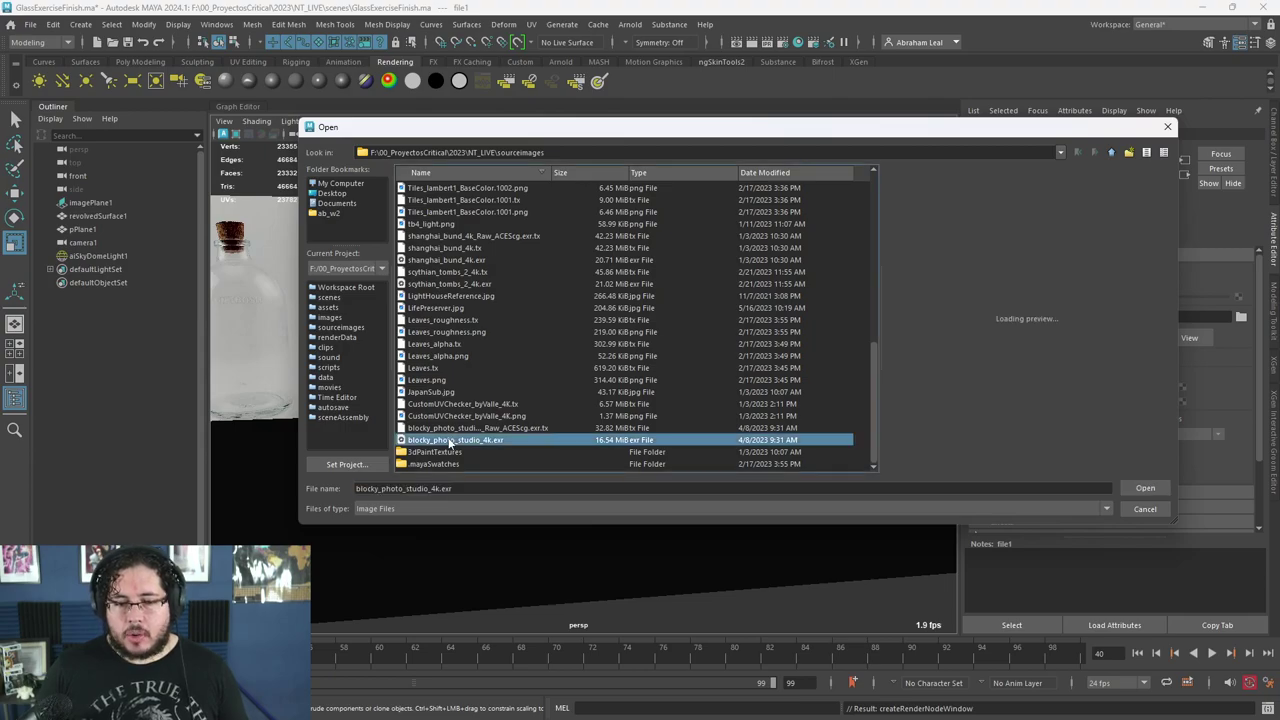
left_click(1150, 489)
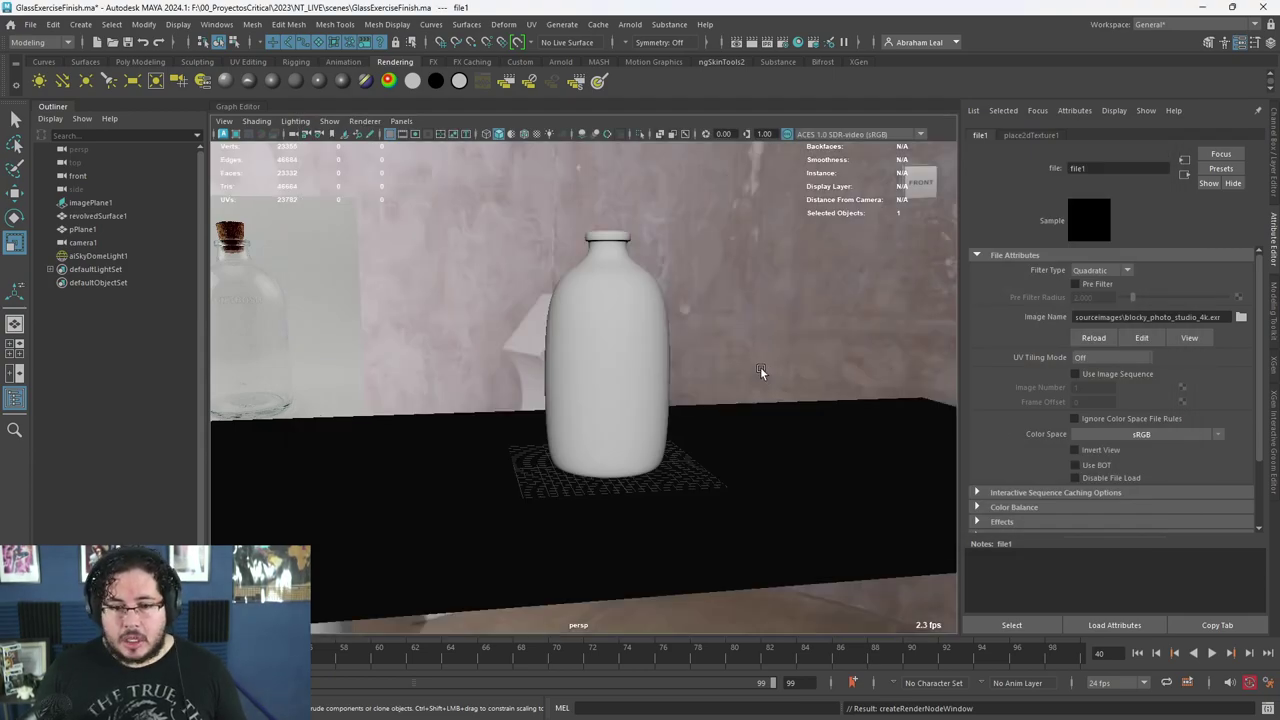
- Look through camera1 and tear off a floating copy of its view, placed clear of the main viewport
left_click_drag(750, 367, 968, 377, "alt")
left_click(872, 366)
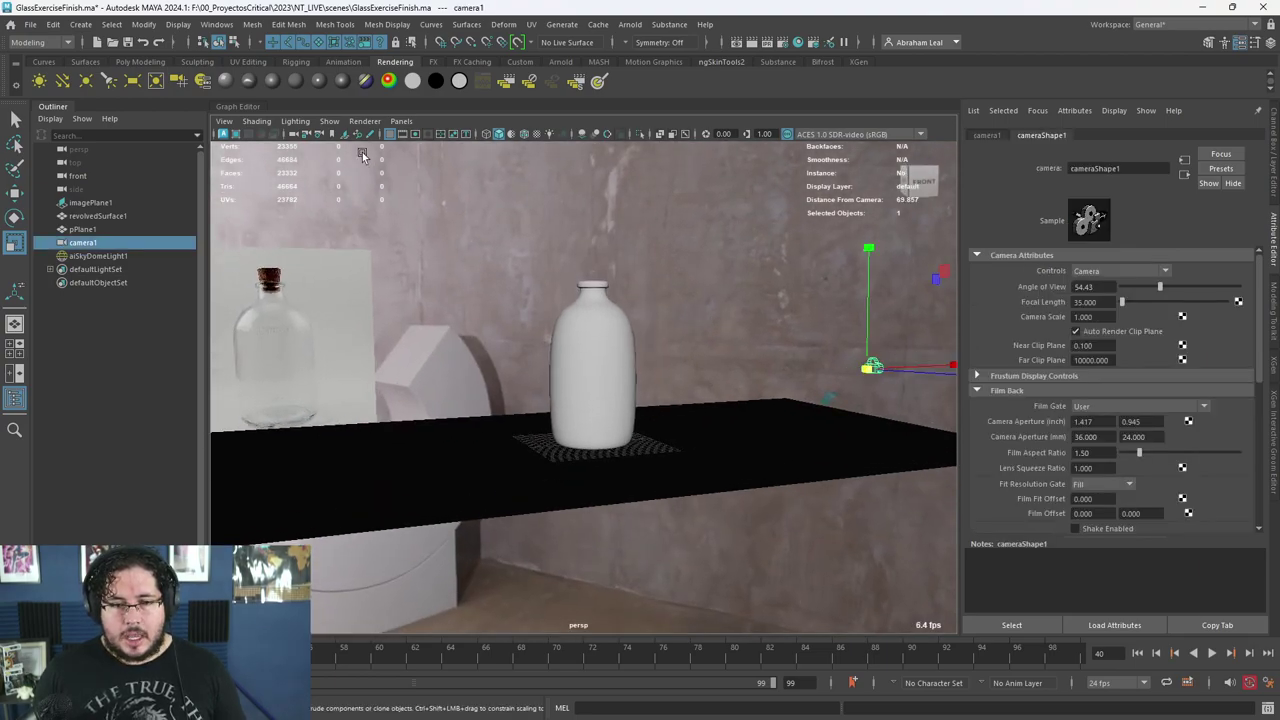
left_click(401, 121)
left_click(446, 174)
left_click(401, 121)
left_click(442, 262)
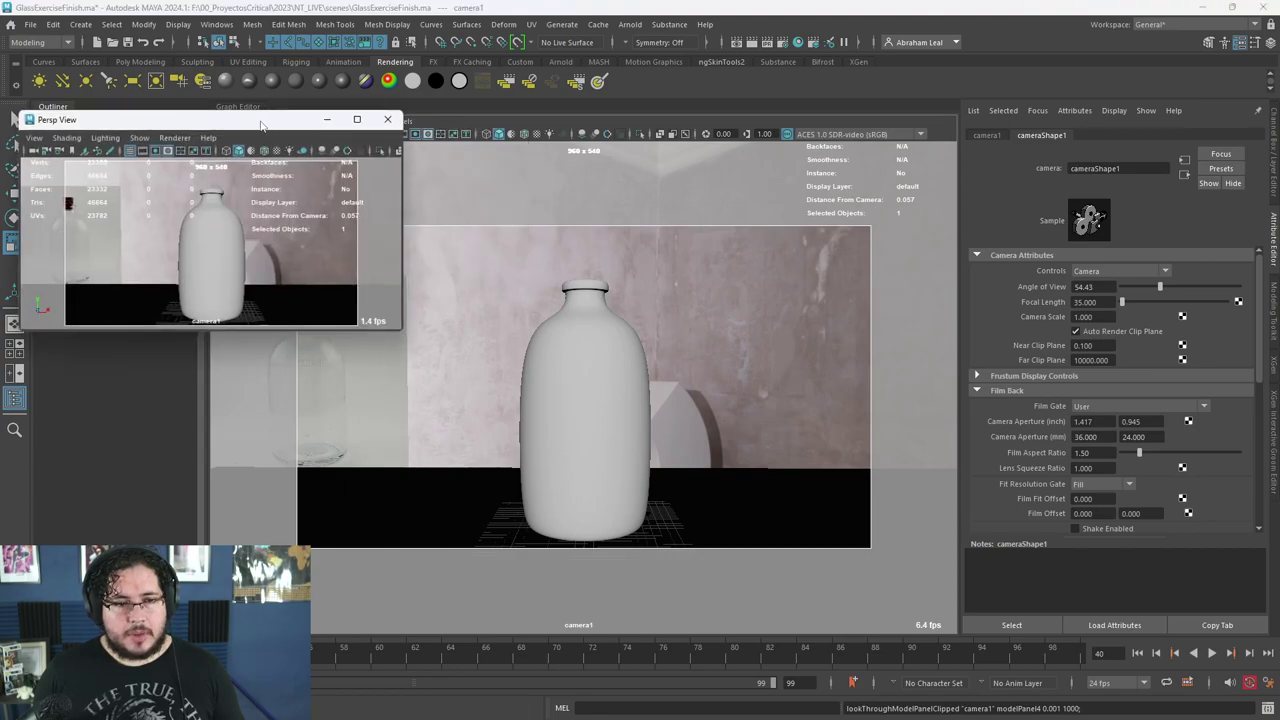
left_click_drag(276, 120, 272, 97)
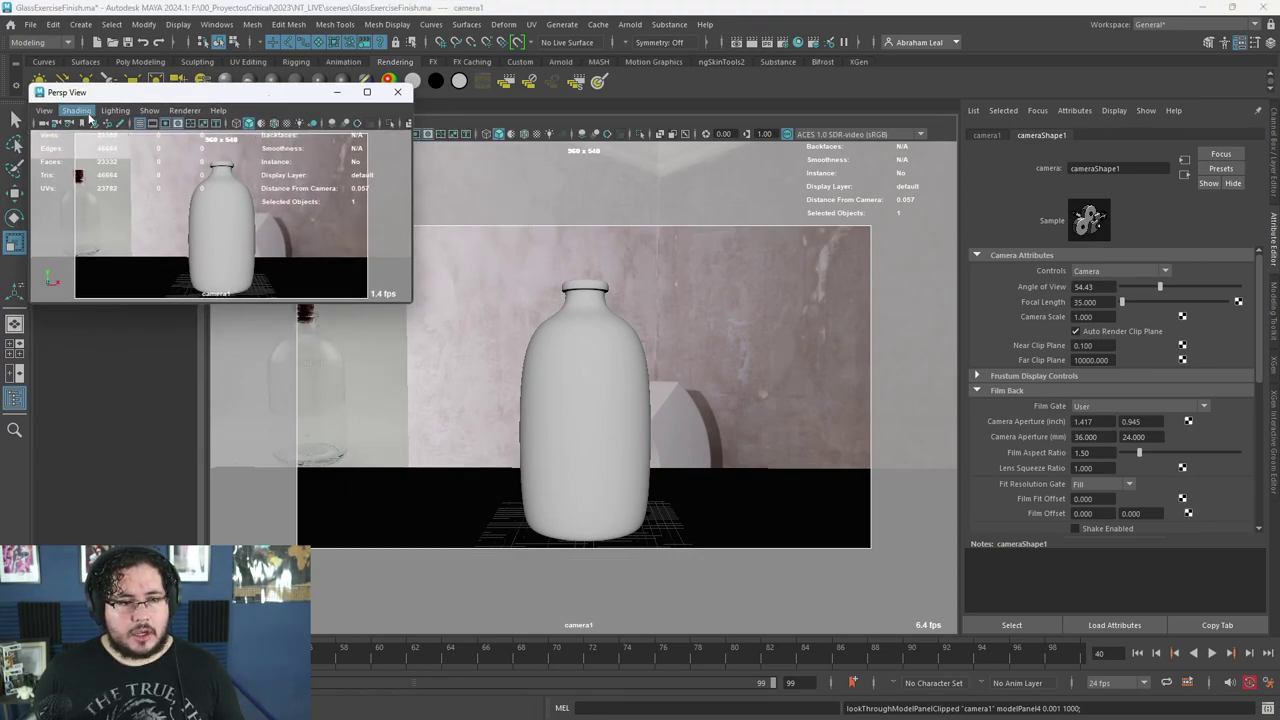
- Set the floating camera view's renderer to Arnold and enlarge its window
left_click(184, 110)
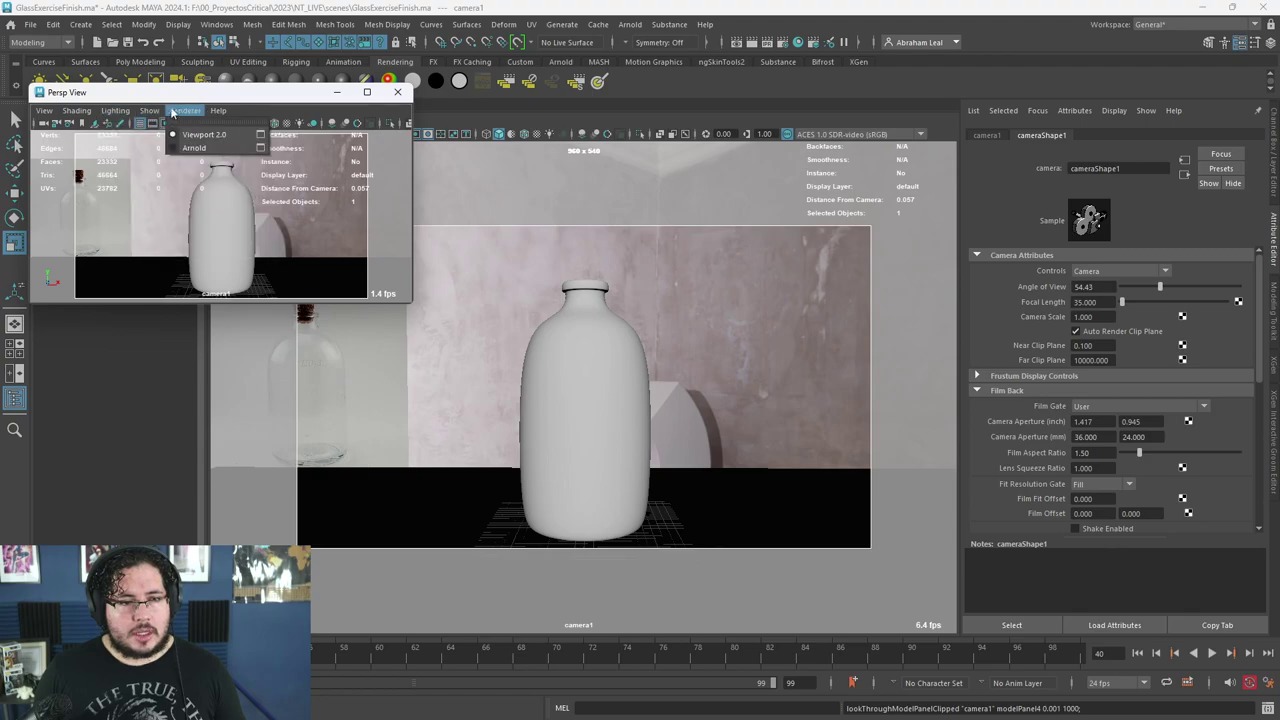
left_click(212, 148)
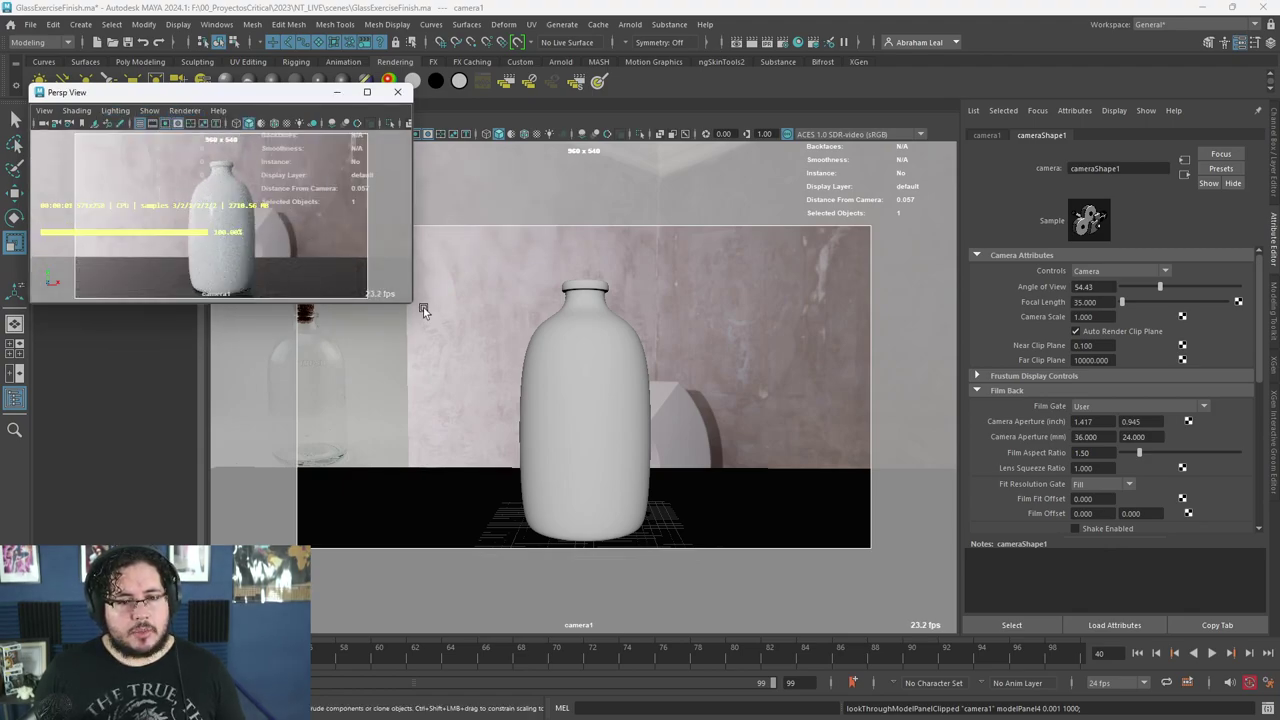
left_click_drag(412, 306, 441, 377)
- Return the main viewport to the perspective view and frame the bottle on the floor plane from an angle
key("t")
key("space")
left_click_drag(519, 324, 520, 290)
left_click_drag(571, 331, 640, 340, "alt")
right_click_drag(640, 340, 726, 366, "alt")
middle_click_drag(726, 366, 742, 356, "alt")
right_click_drag(774, 352, 761, 326, "alt")
middle_click_drag(761, 326, 746, 303, "alt")
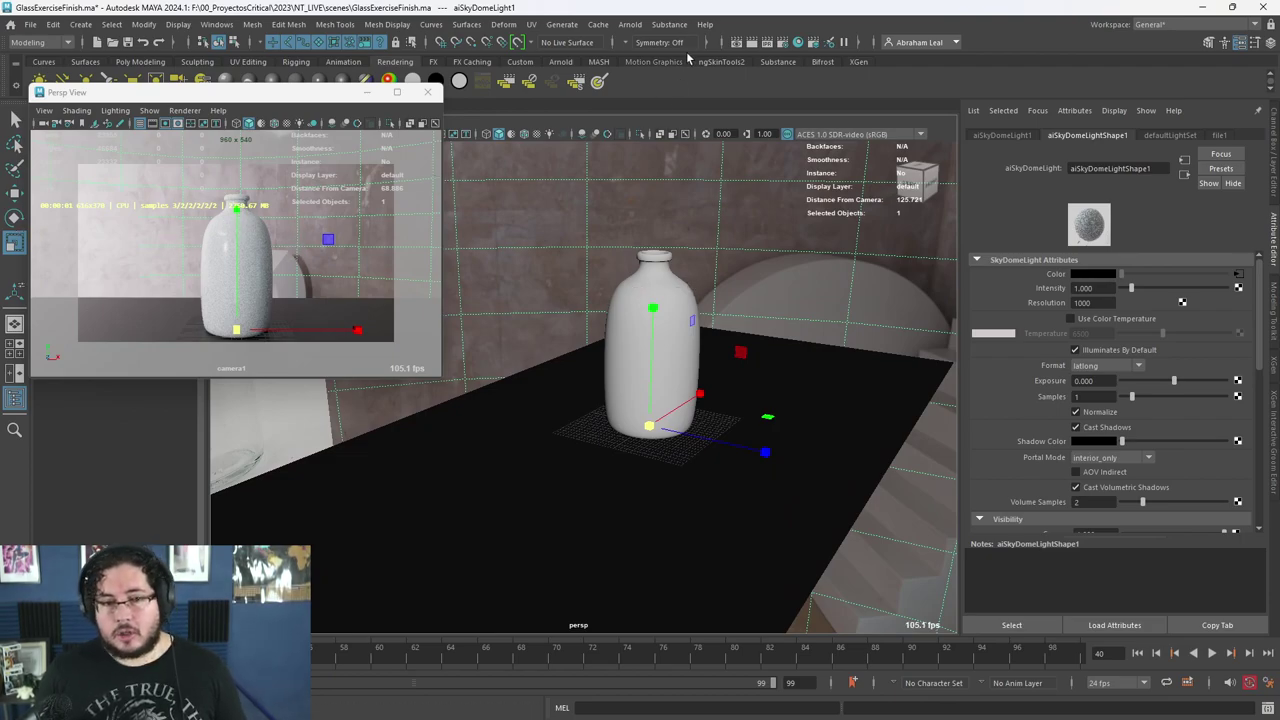
- Stop the Arnold preview in the floating camera view and set Arnold's render device to GPU in the Render Settings
left_click(192, 111)
left_click(194, 147)
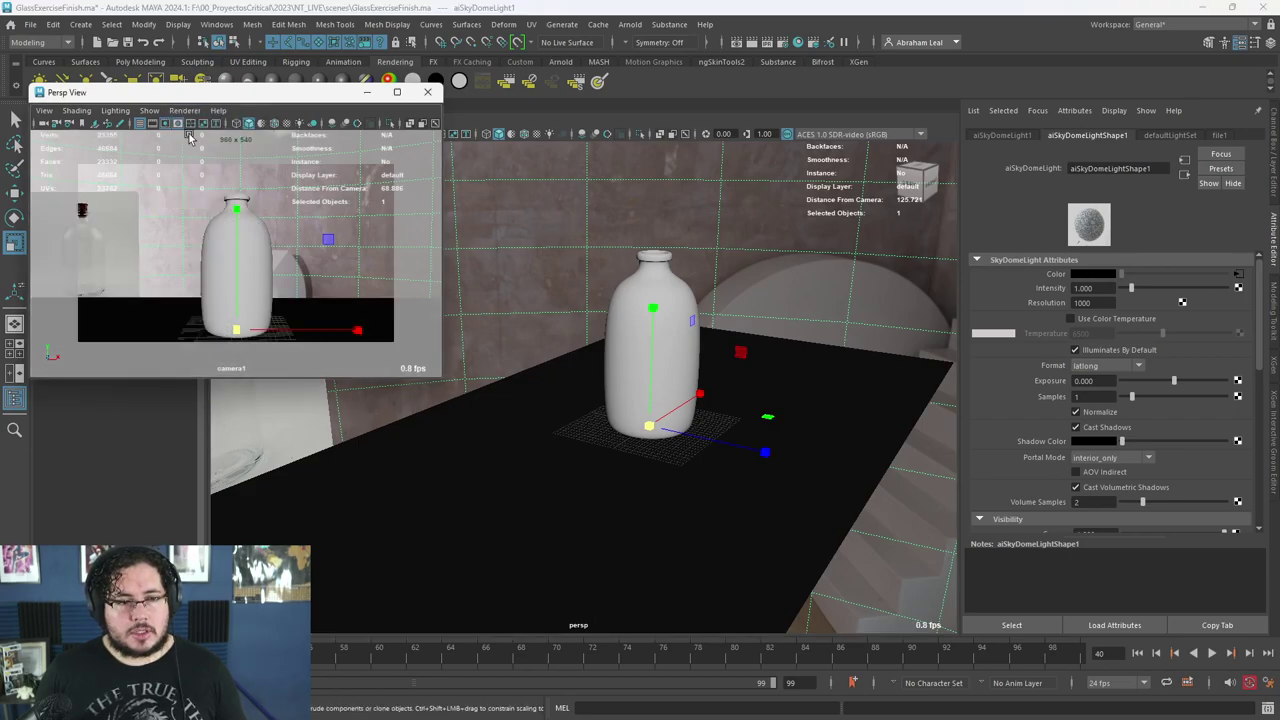
left_click(786, 44)
left_click(696, 187)
left_click(685, 217)
left_click(685, 242)
- Start the Arnold preview again in the floating camera view and minimize the Render Settings window
left_click(116, 111)
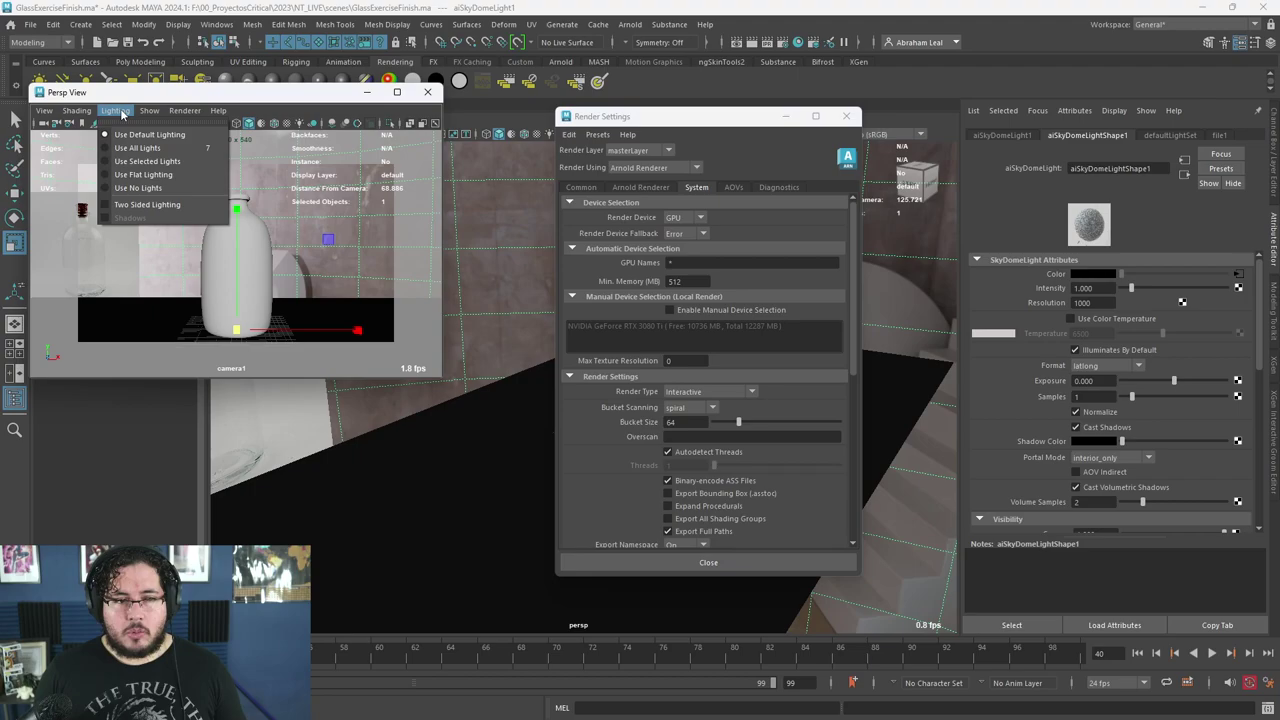
mouse_move(181, 112)
left_click(187, 146)
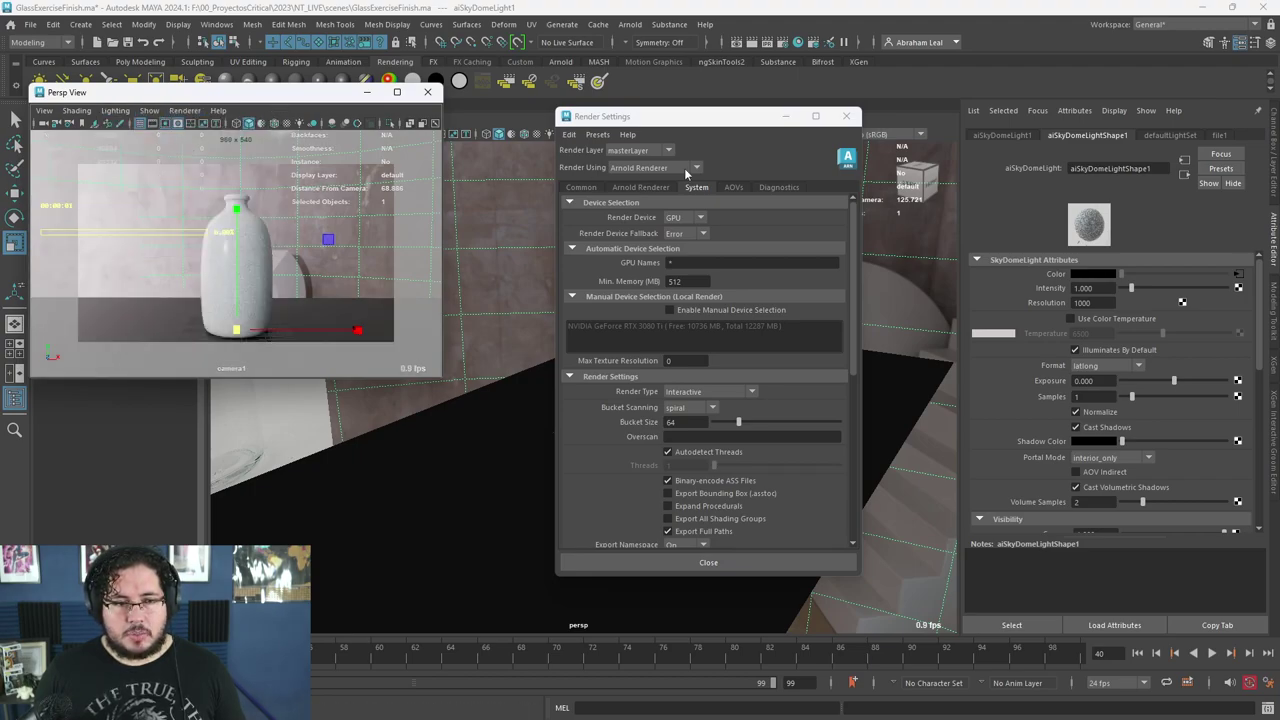
left_click(786, 116)
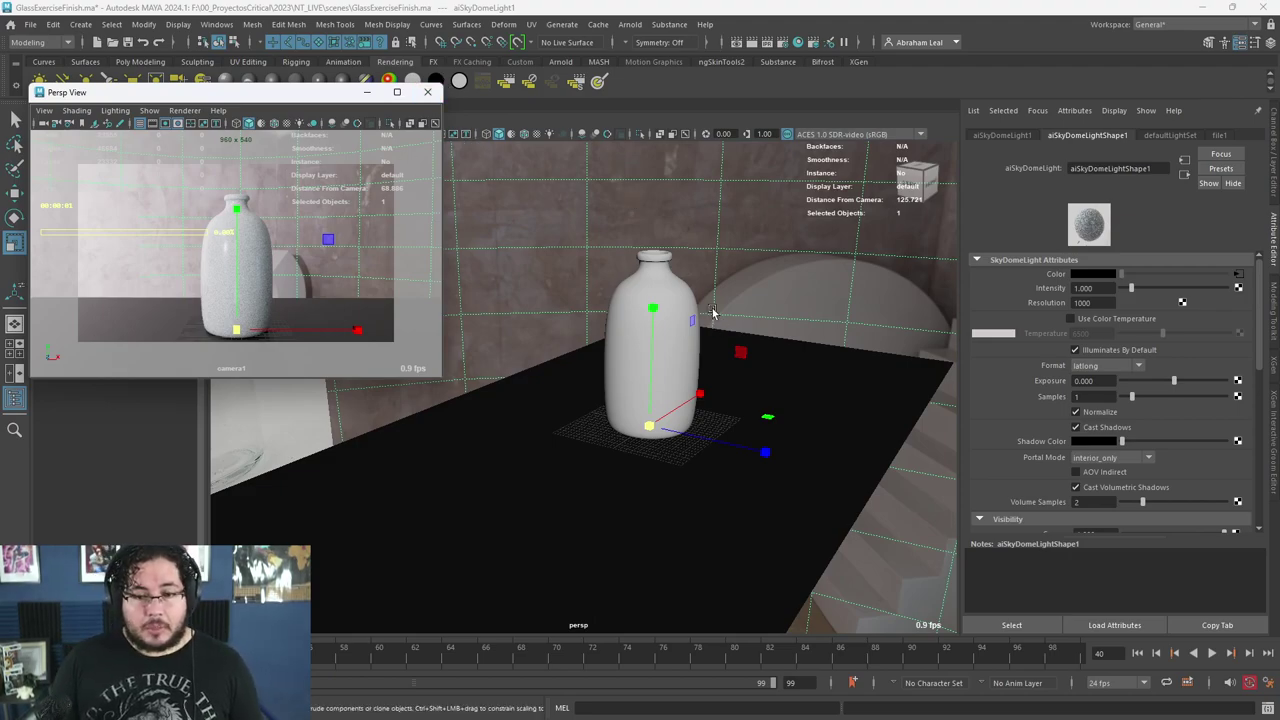
- Delete the bottle's construction history so only its transform, shape and material nodes remain
left_click(649, 293)
left_click(1258, 135)
left_click(1258, 135)
left_click(1208, 136)
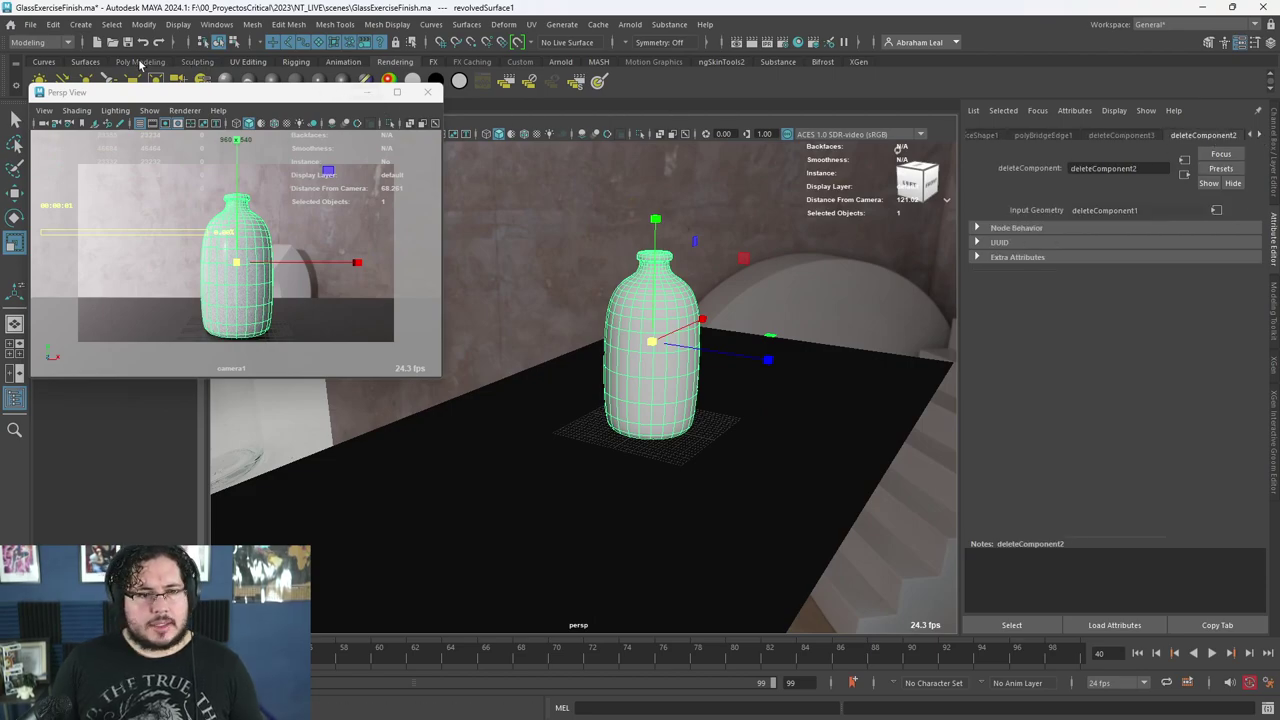
left_click(140, 63)
left_click(402, 84)
- Set the base weight of the M_Glass material to 0
left_click(1160, 136)
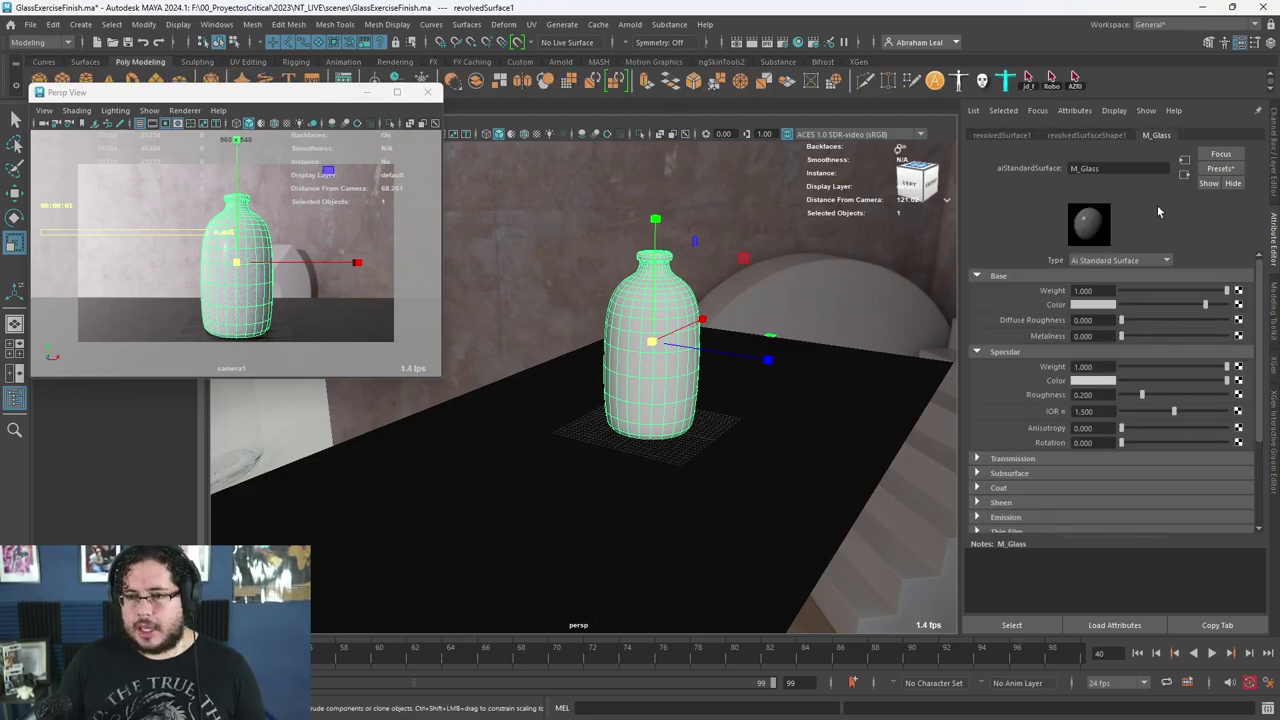
left_click_drag(1226, 291, 1121, 291)
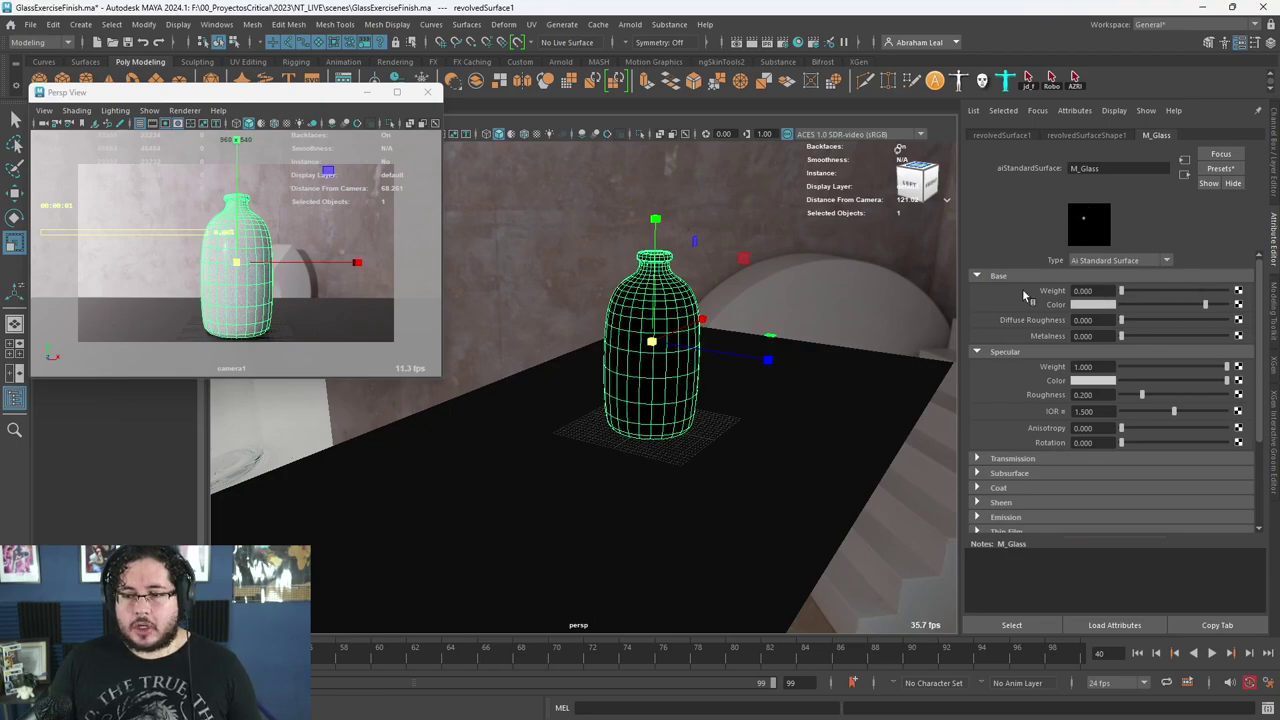
left_click(380, 280)
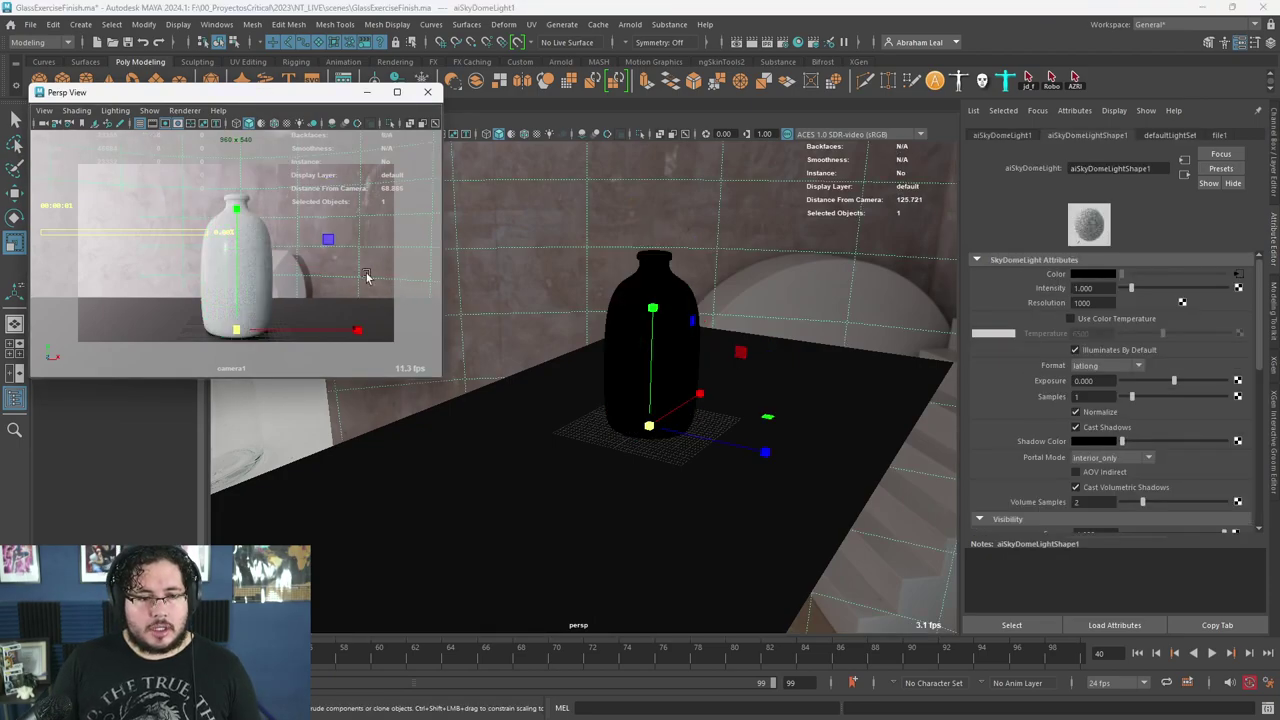
- Review the playback and update view options in the Time Slider preferences and save the preferences
left_click(184, 110)
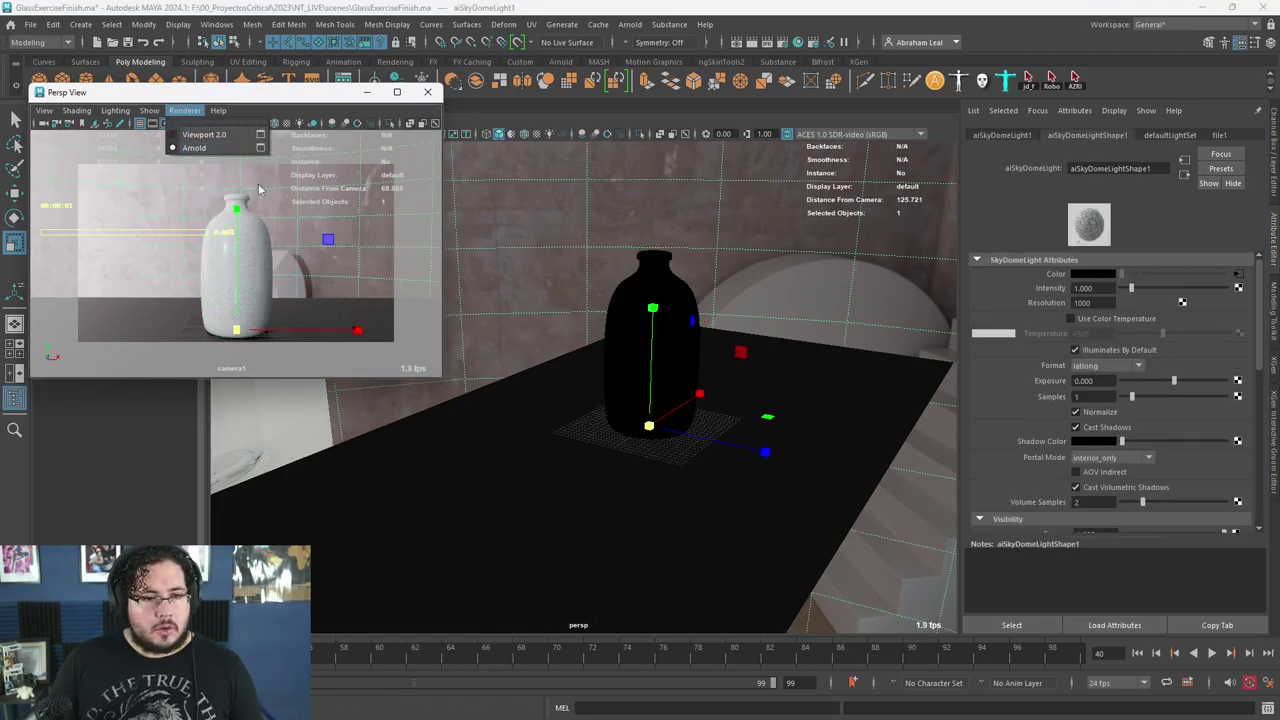
left_click(1268, 683)
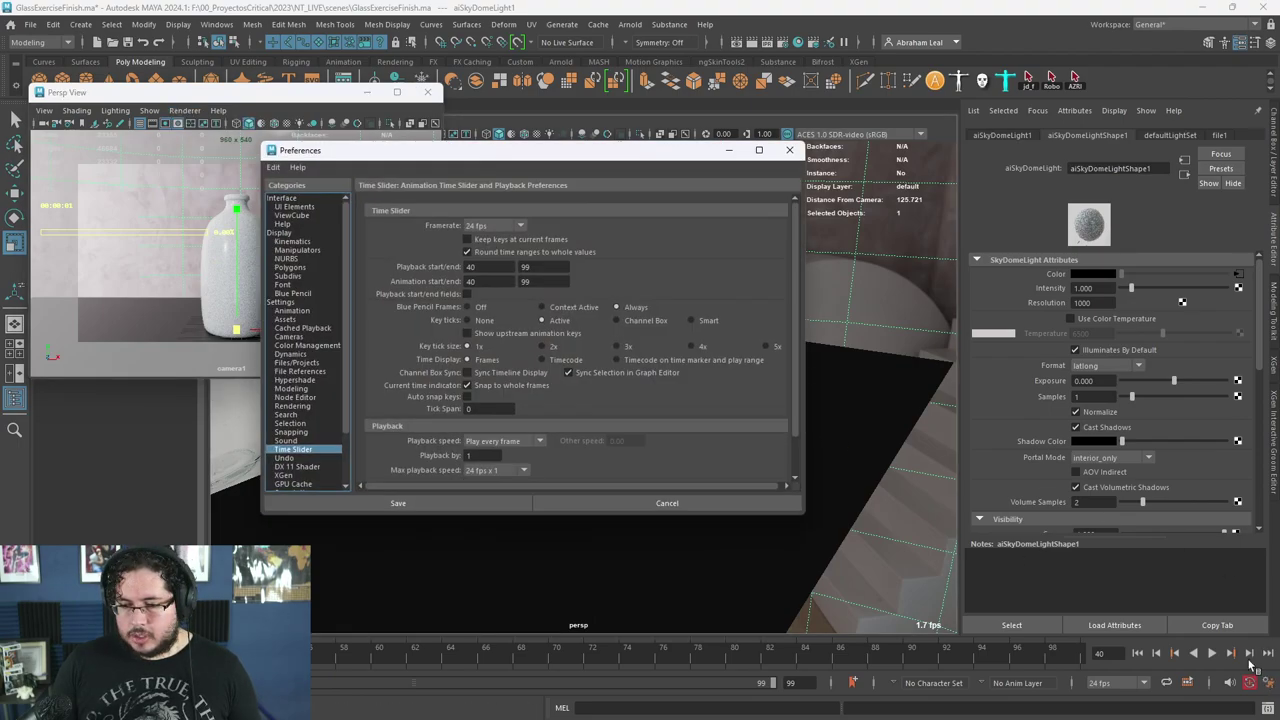
scroll(455, 420, "down", 1)
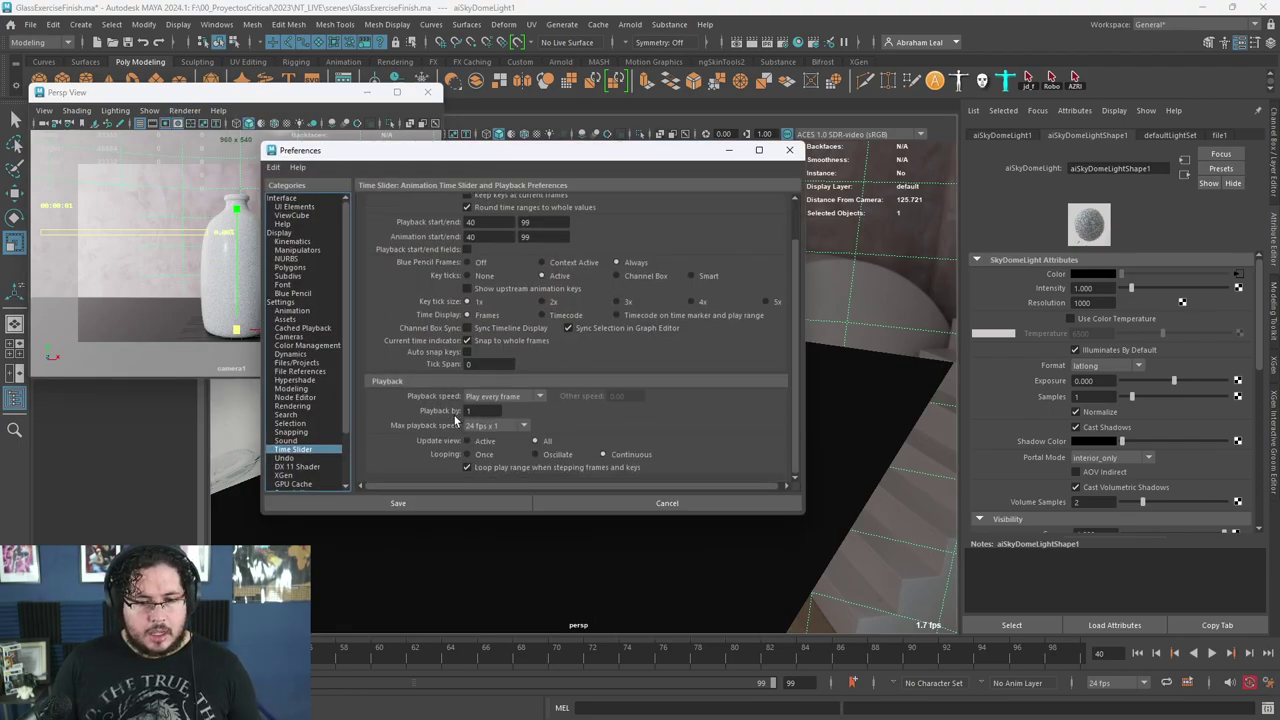
left_click(490, 503)
- Try to refresh the floating camera view by toggling its Arnold renderer off and on
left_click(184, 110)
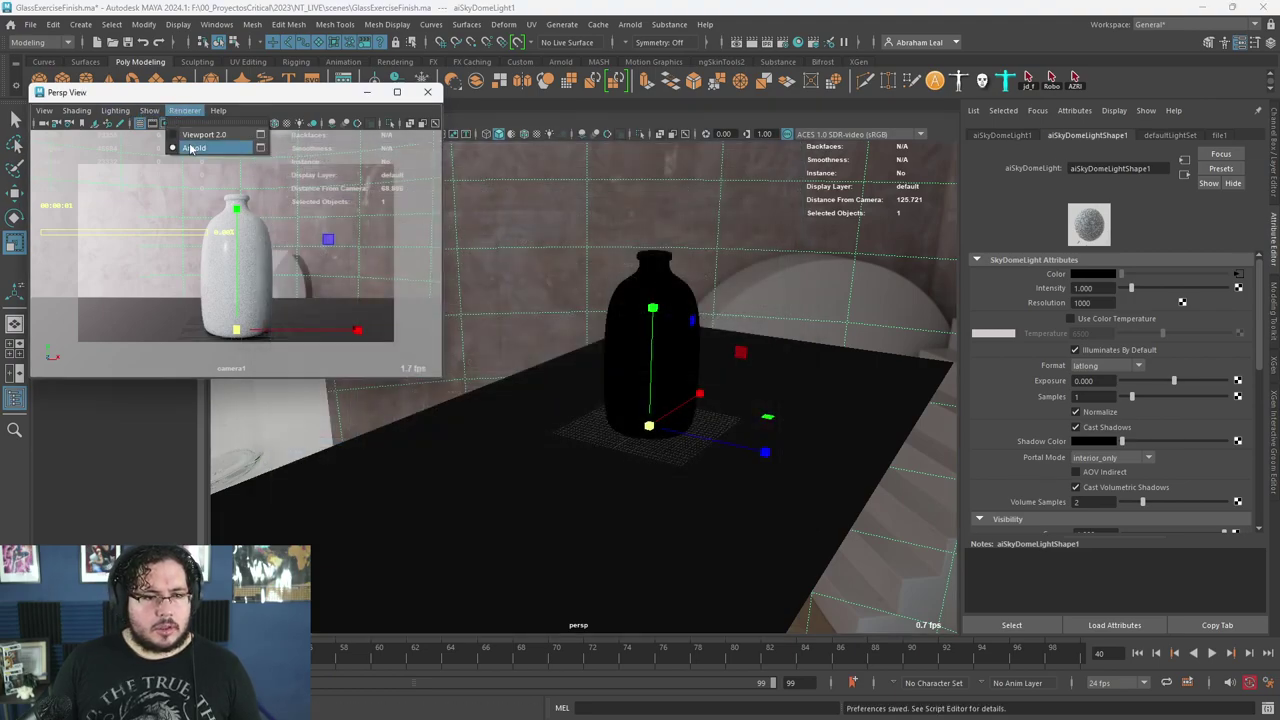
left_click(195, 148)
left_click(184, 110)
left_click(195, 148)
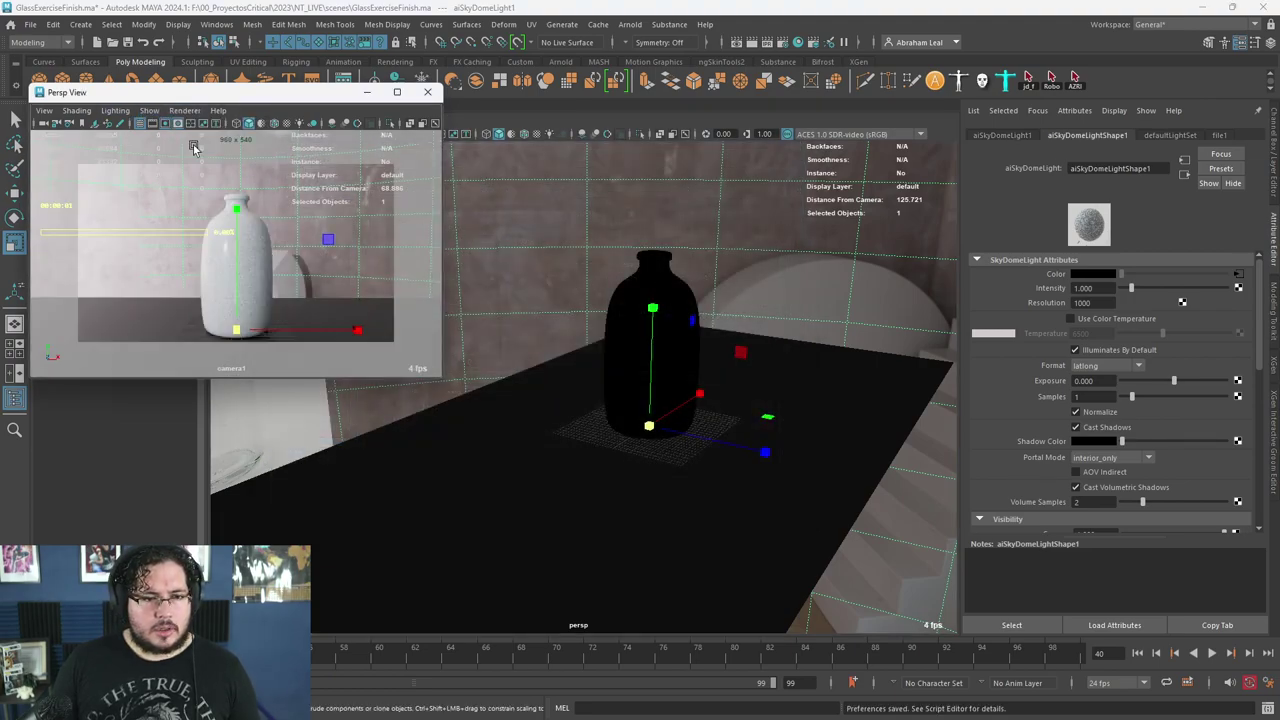
- Try to refresh the floating camera view by switching it to Viewport 2.0, briefly running the Arnold RenderView, and returning it to Arnold
left_click_drag(729, 282, 663, 337, "alt")
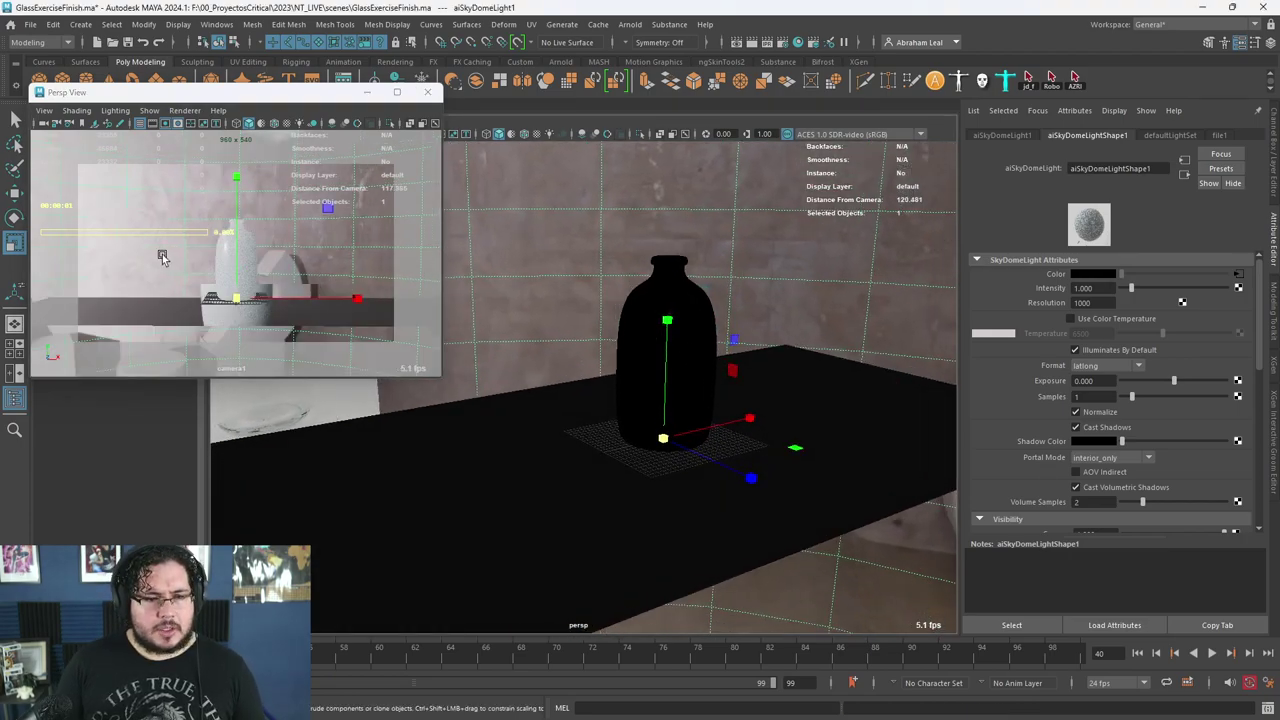
left_click(190, 112)
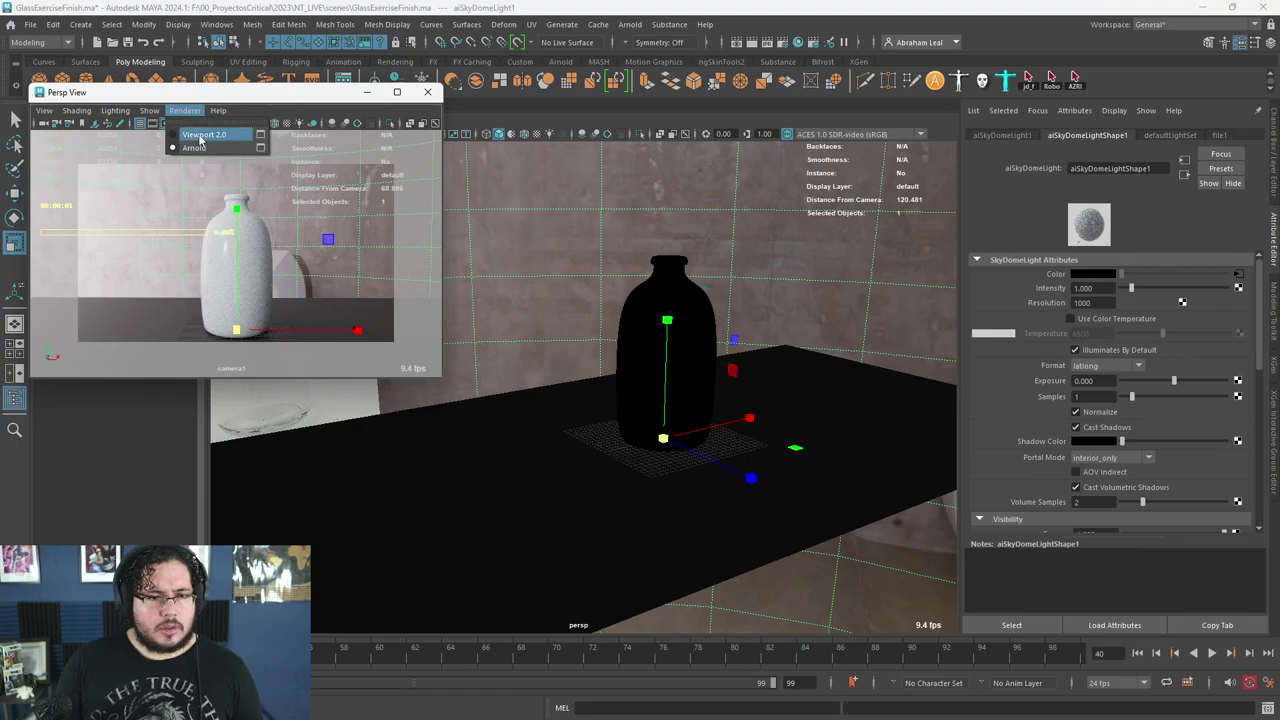
left_click(200, 131)
left_click(632, 24)
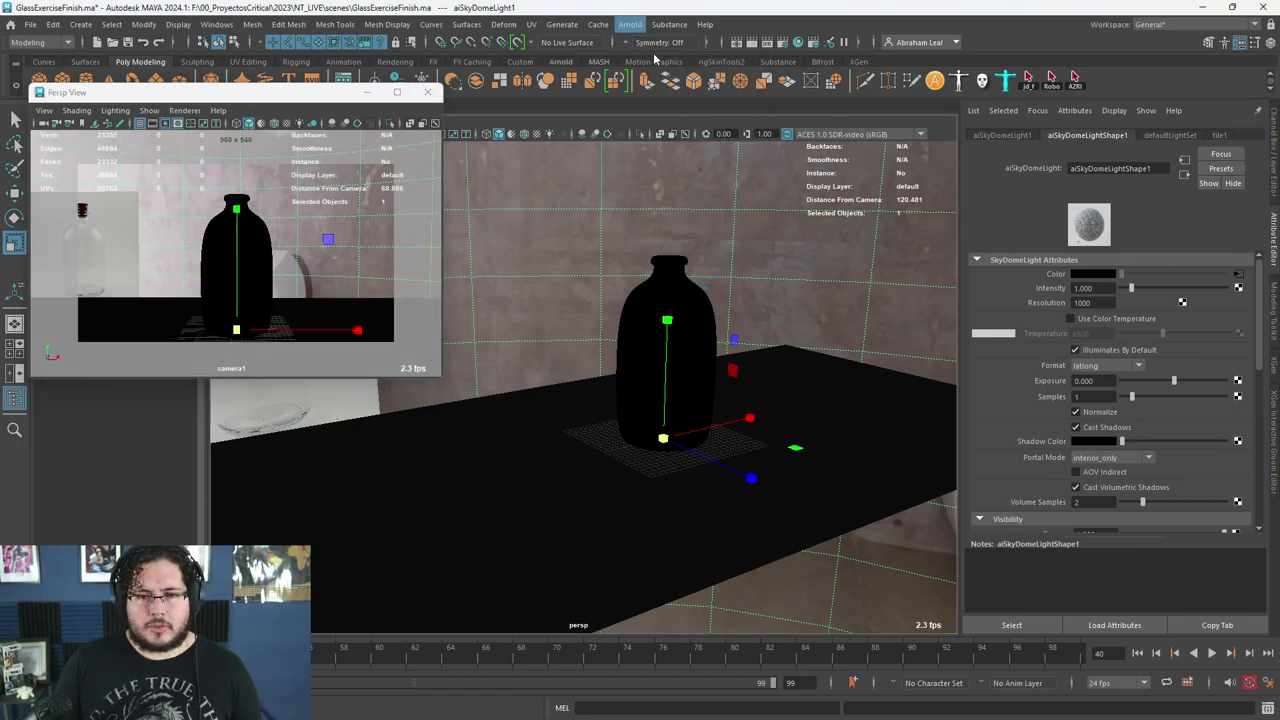
left_click(652, 53)
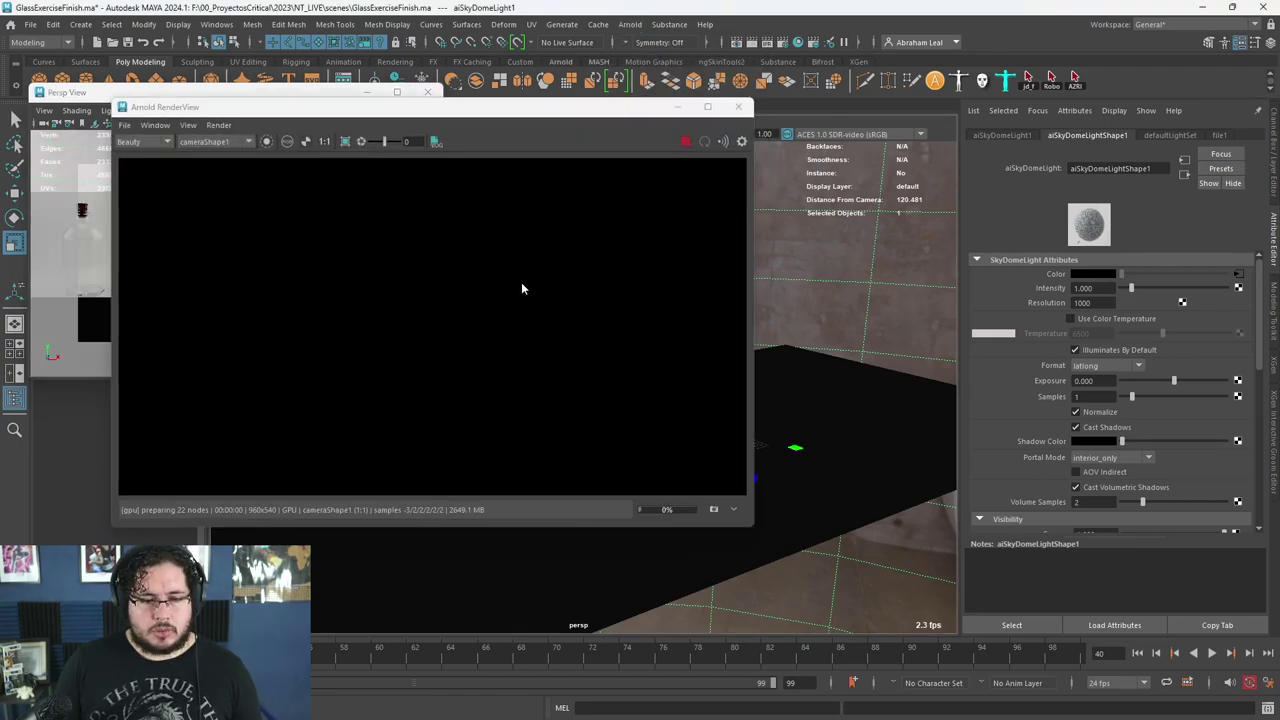
left_click(738, 107)
left_click(182, 110)
left_click(190, 144)
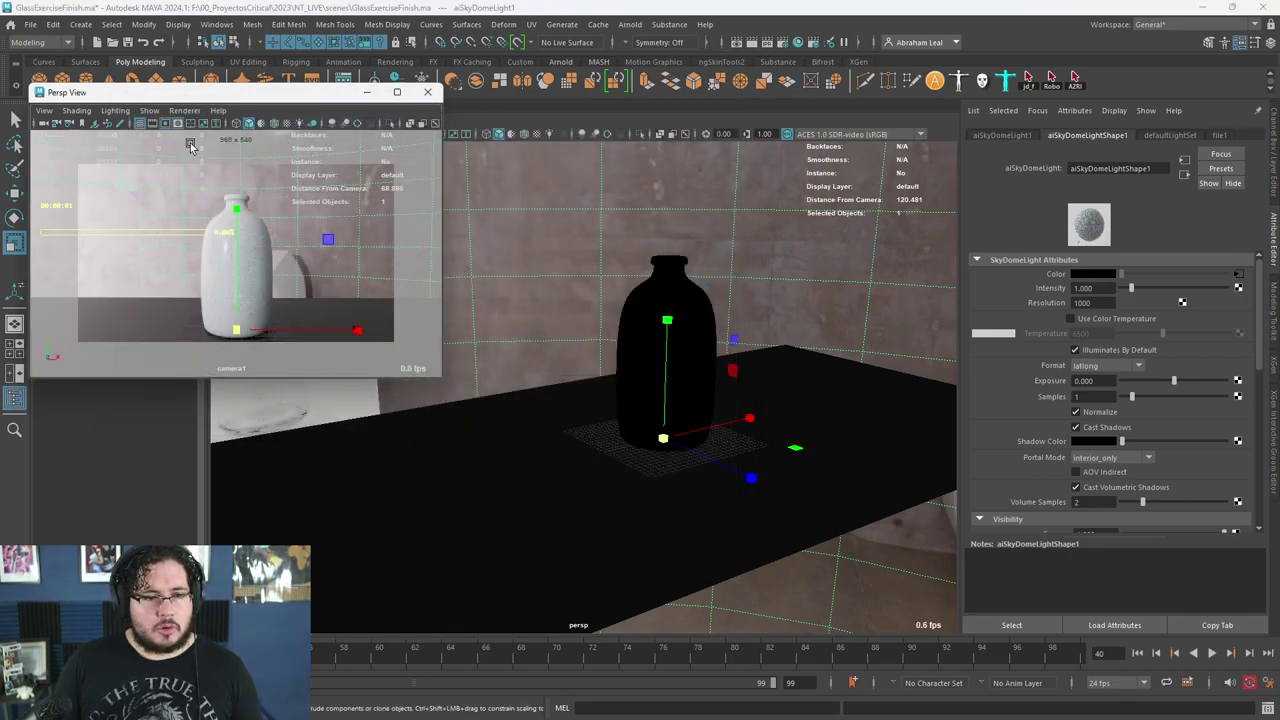
- Set the transmission weight of the bottle's M_Glass material to 1 and close the floating camera view
left_click(658, 307)
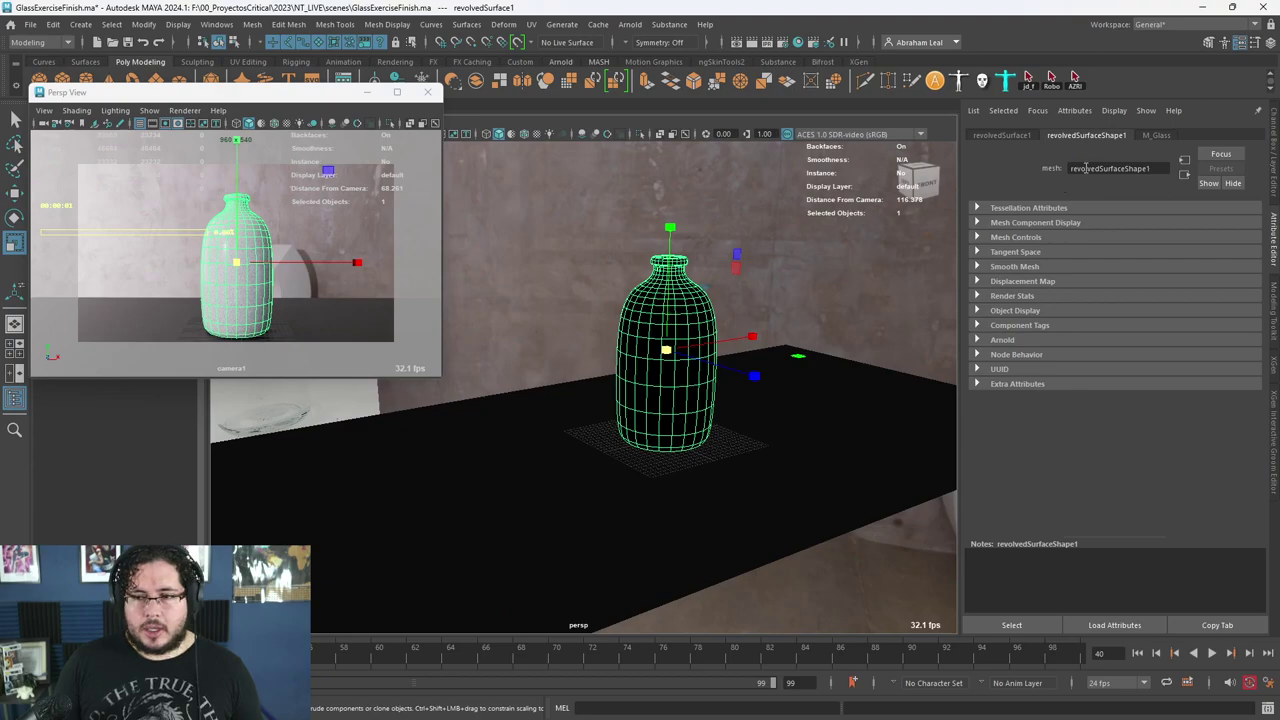
left_click(1158, 136)
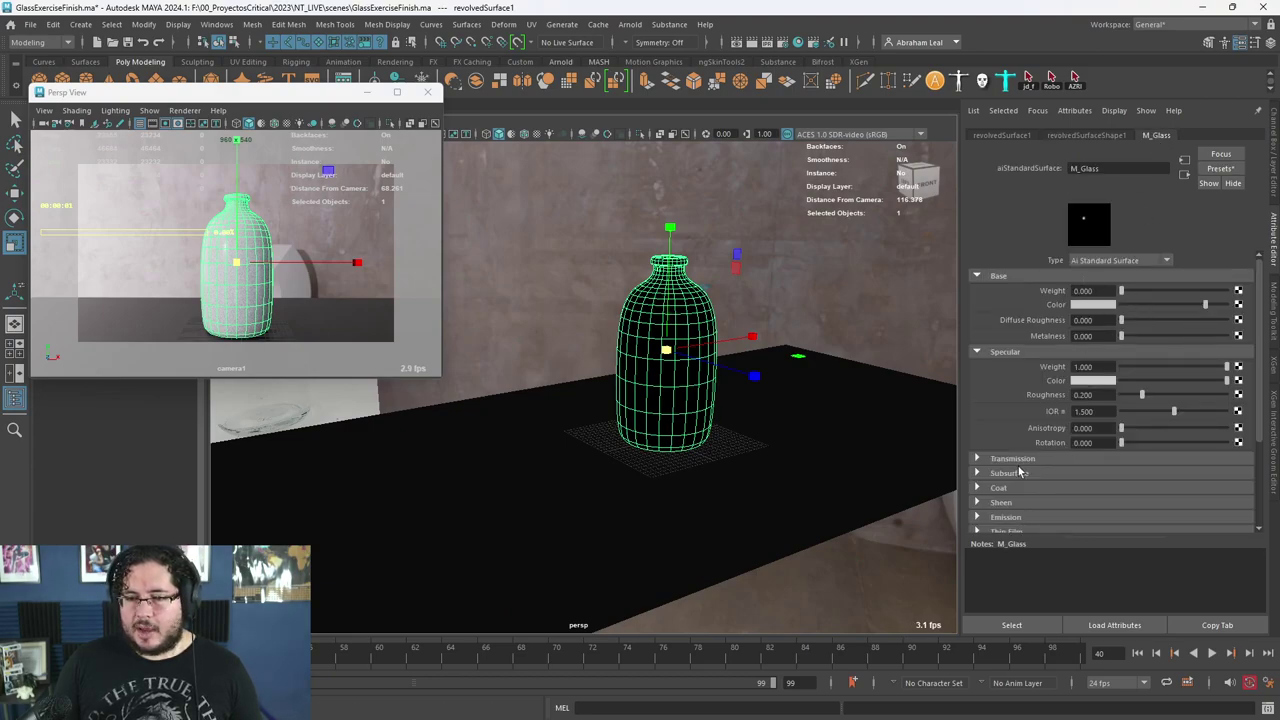
left_click(1006, 459)
left_click_drag(1120, 474, 1256, 483)
left_click(532, 256)
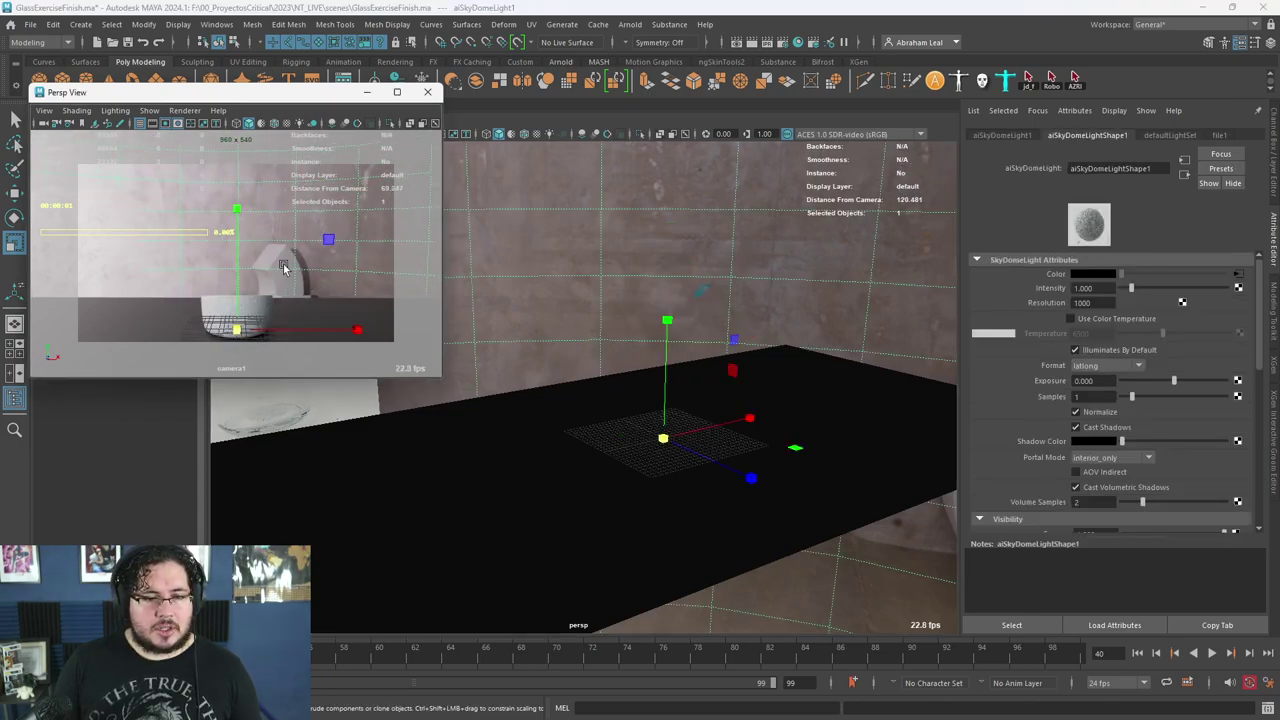
left_click(226, 280)
left_click(427, 91)
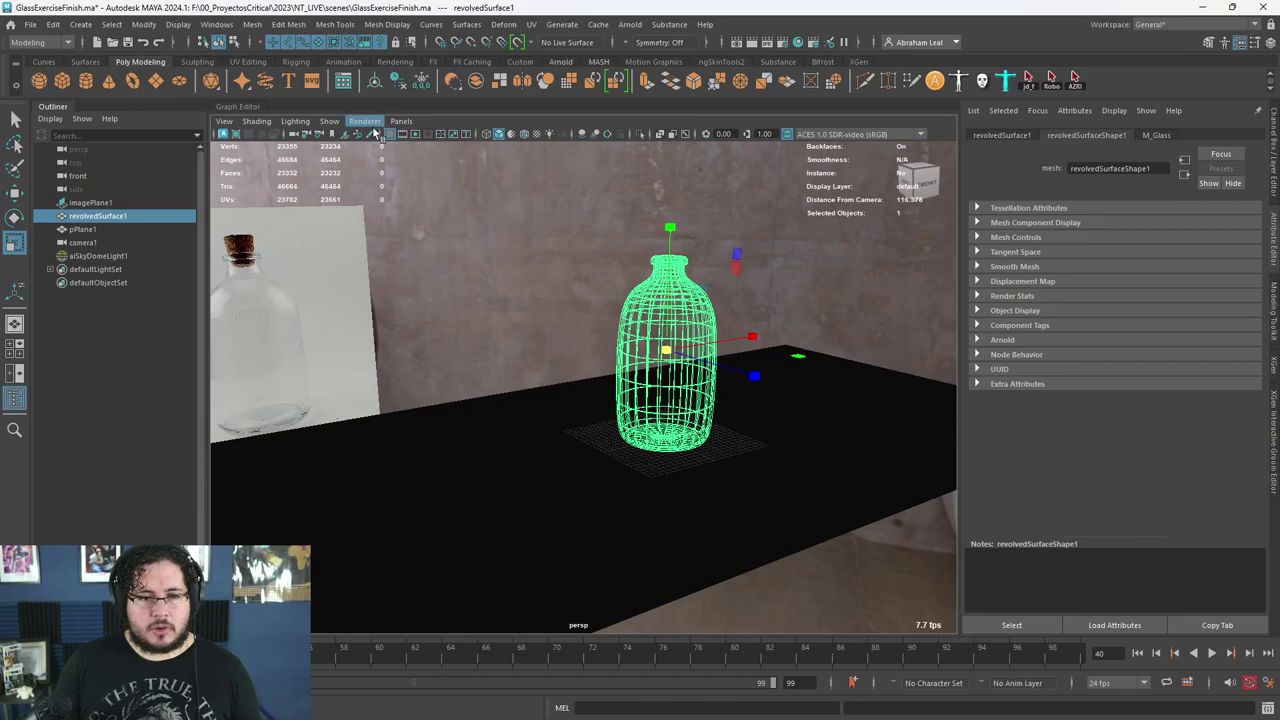
- Look through camera1 in the main viewport and tear off a floating copy of that view rendered with Arnold
middle_click_drag(838, 407, 683, 340, "alt")
scroll(690, 342, "down", 3)
left_click(772, 363)
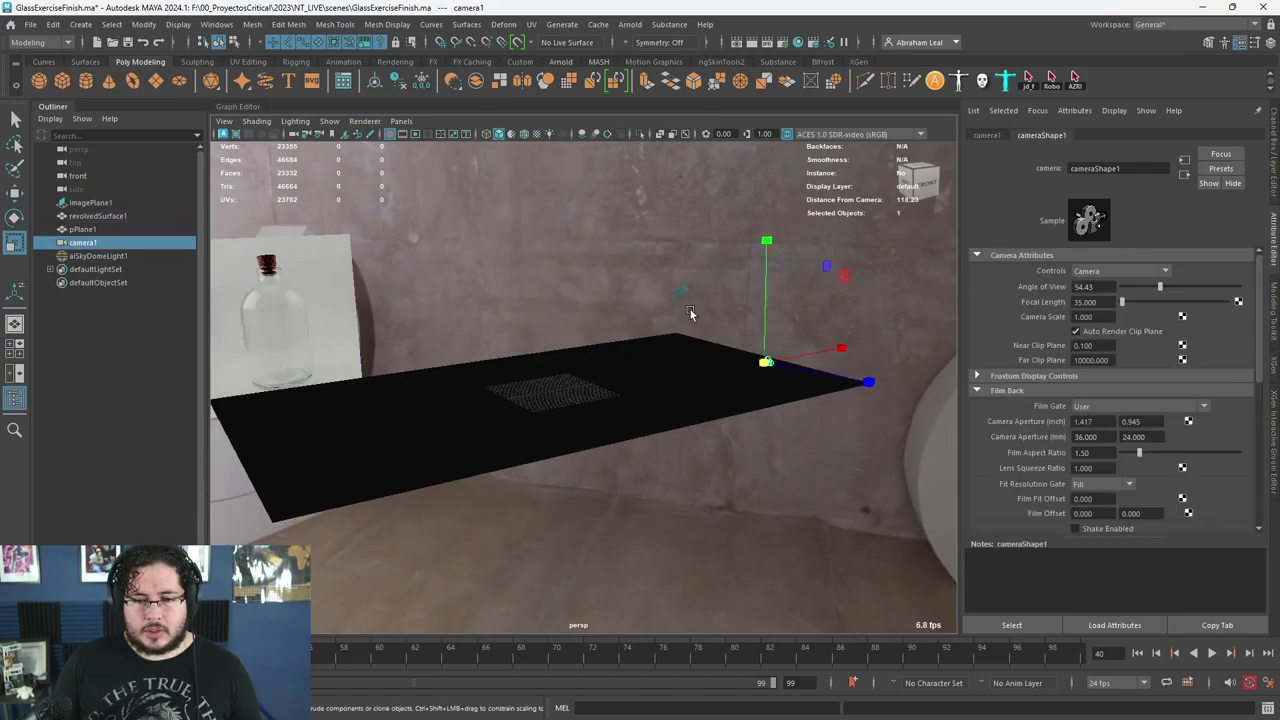
left_click(400, 122)
left_click(440, 174)
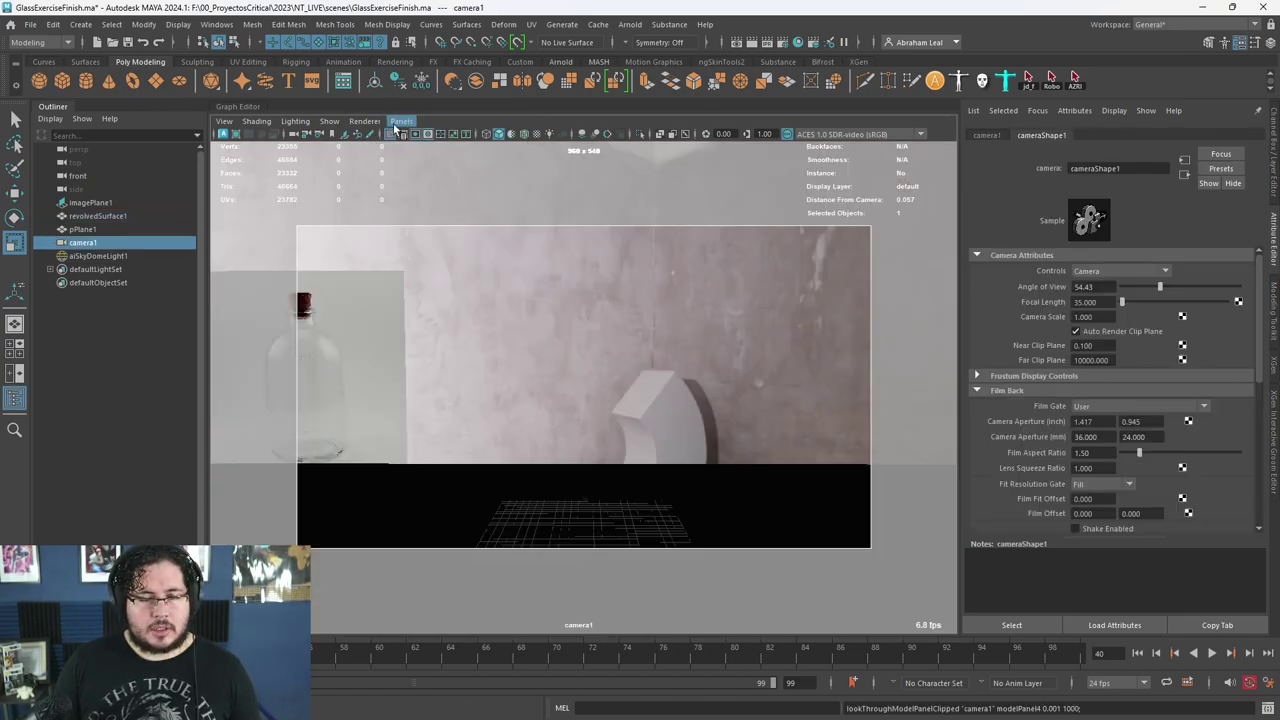
left_click(400, 122)
left_click(429, 261)
left_click_drag(401, 133, 256, 94)
left_click(166, 105)
left_click(195, 142)
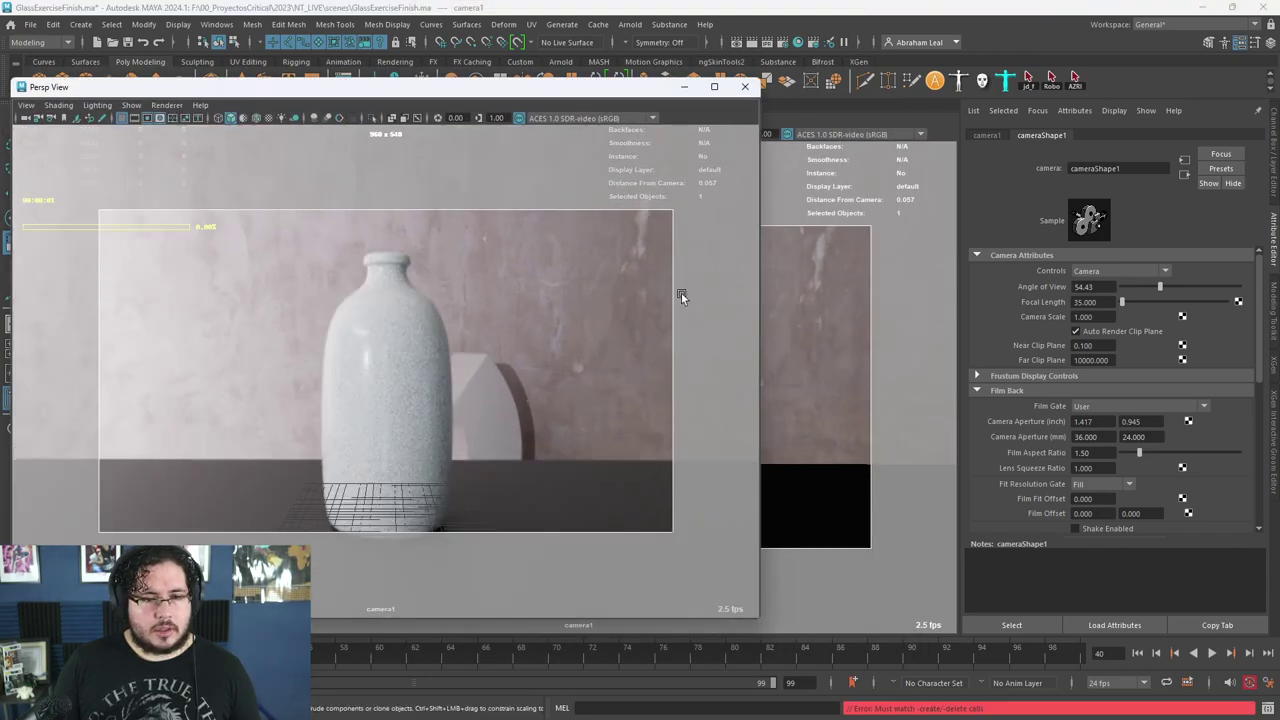
- Return the main viewport to the perspective view and close the floating camera window
left_click(810, 335)
key("space")
left_click_drag(814, 343, 819, 328)
right_click_drag(806, 349, 425, 418, "alt")
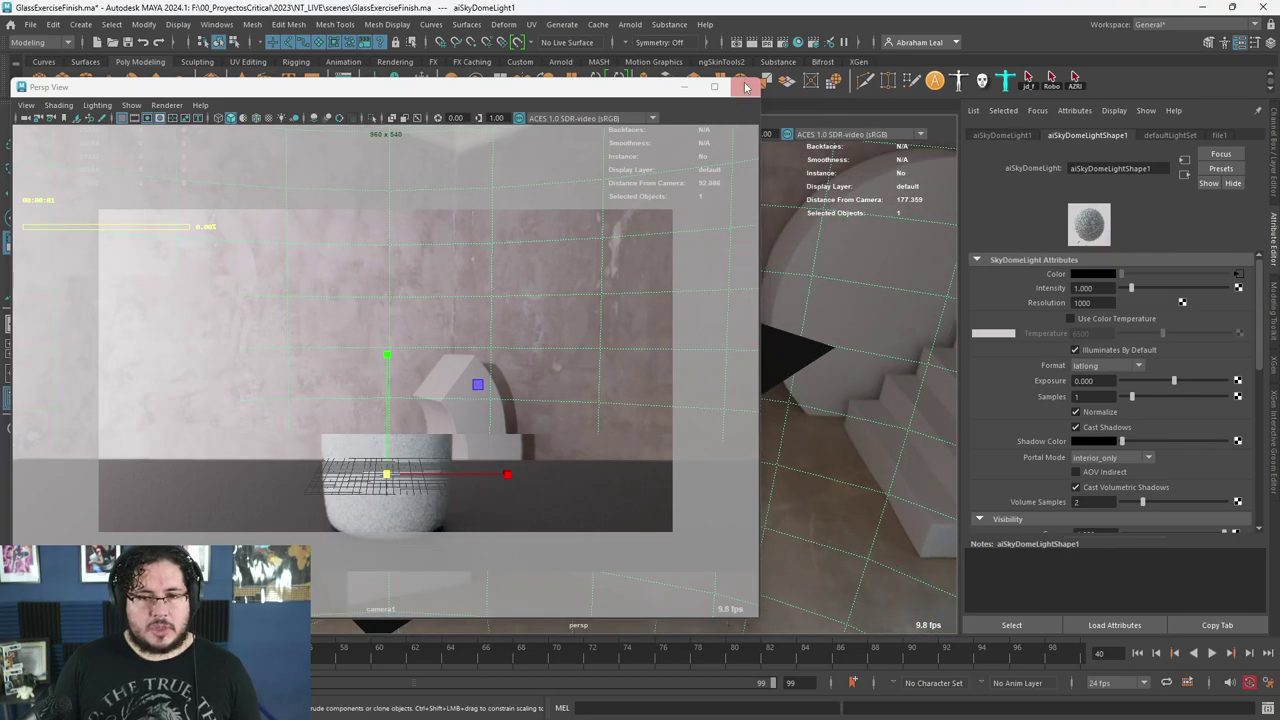
left_click(744, 86)
- Try rendering the bottle with Arnold directly in the perspective viewport, and switch the viewport back to Viewport 2.0
left_click_drag(725, 301, 625, 262, "alt")
right_click_drag(625, 262, 663, 333, "alt")
middle_click_drag(593, 290, 647, 373, "alt")
left_click(370, 122)
left_click(380, 159)
scroll(623, 334, "up", 3)
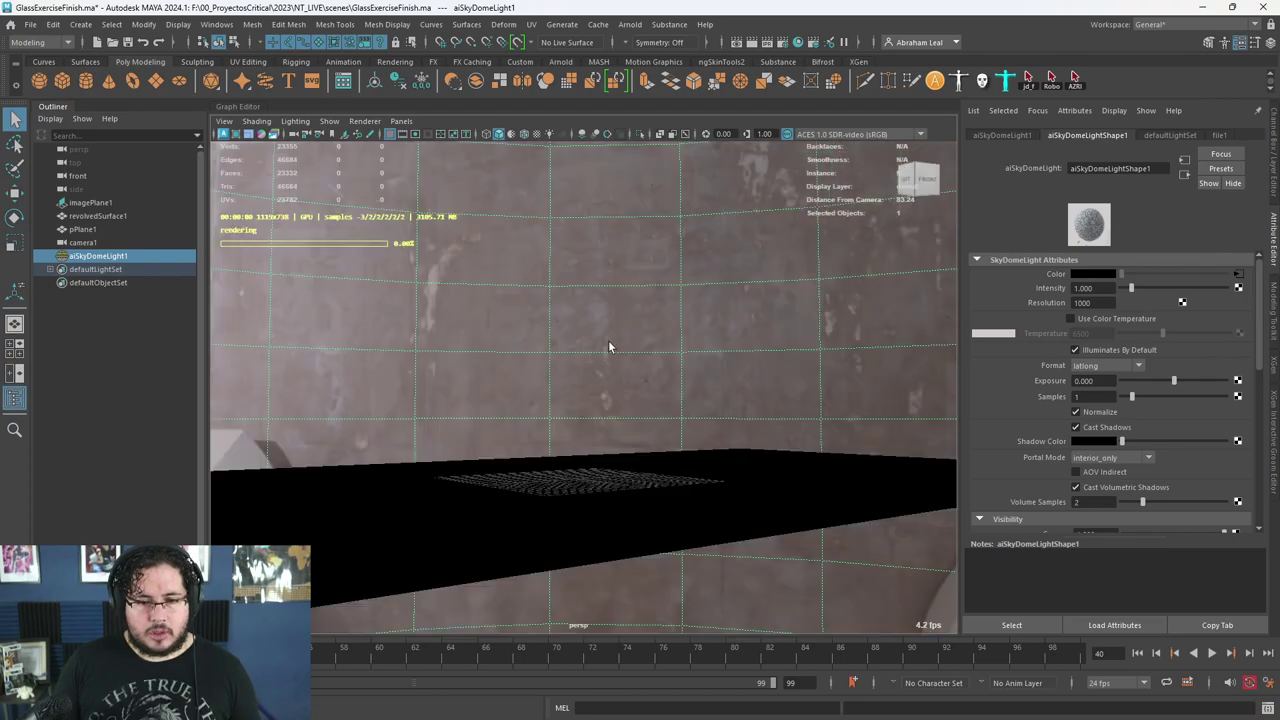
scroll(619, 362, "down", 4)
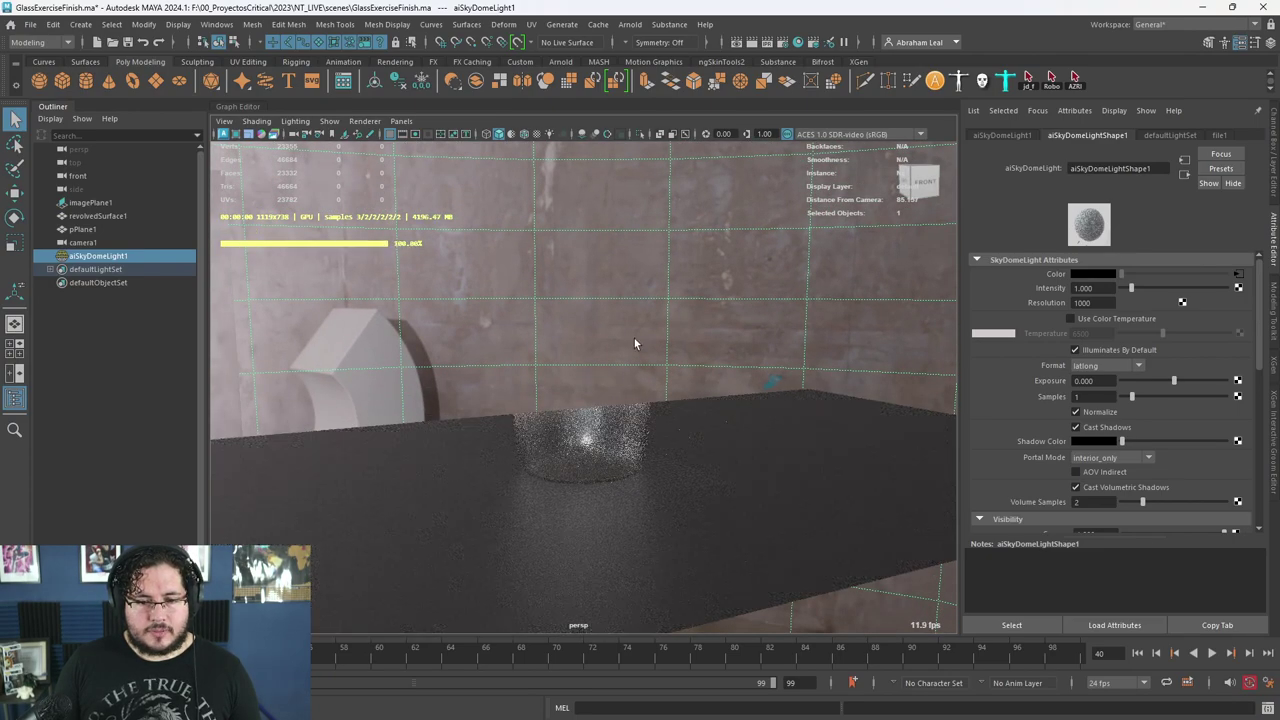
left_click(581, 342)
left_click(690, 348)
left_click_drag(748, 354, 692, 358, "alt")
left_click(364, 122)
left_click(377, 148)
- Open the Arnold RenderView, render the perspective view and examine the glass bottle up close
left_click(782, 42)
left_click(847, 118)
left_click(847, 117)
left_click(630, 24)
left_click_drag(526, 108, 428, 81)
left_click(588, 115)
left_click(587, 115)
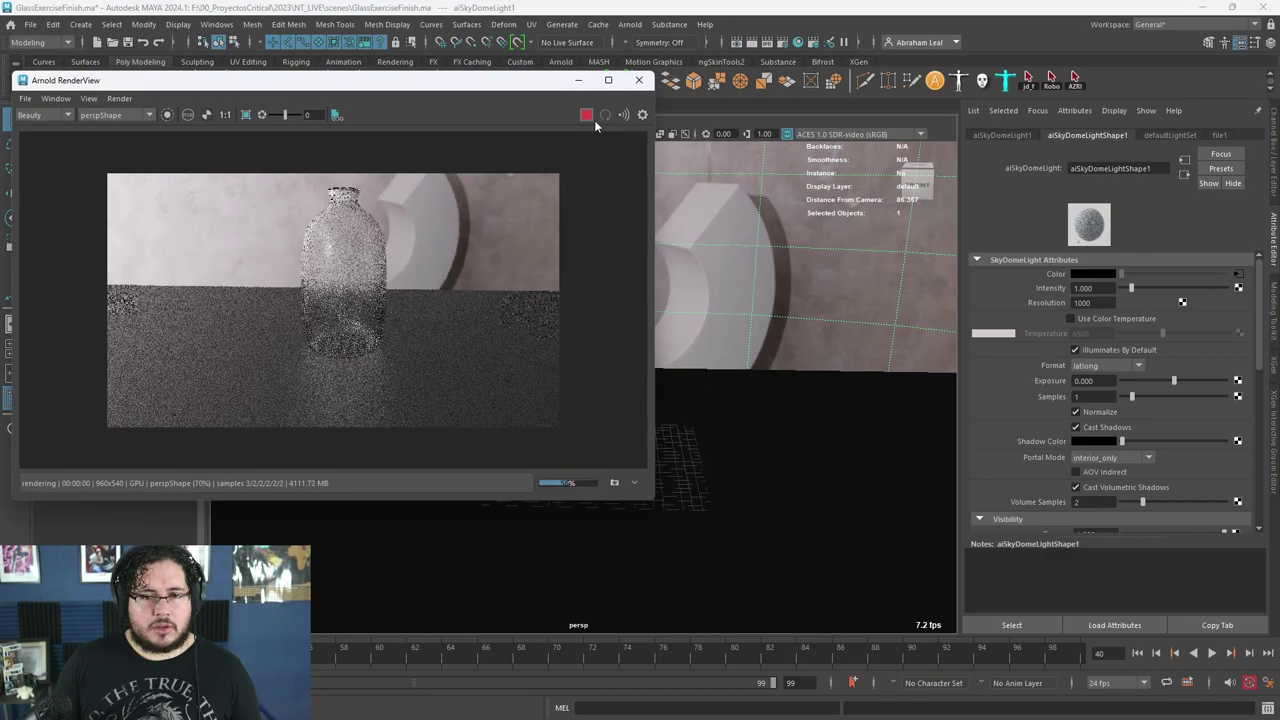
scroll(354, 261, "up", 1)
scroll(354, 262, "up", 1)
scroll(354, 262, "down", 2)
scroll(354, 262, "up", 2)
scroll(354, 262, "down", 1)
scroll(528, 206, "down", 1)
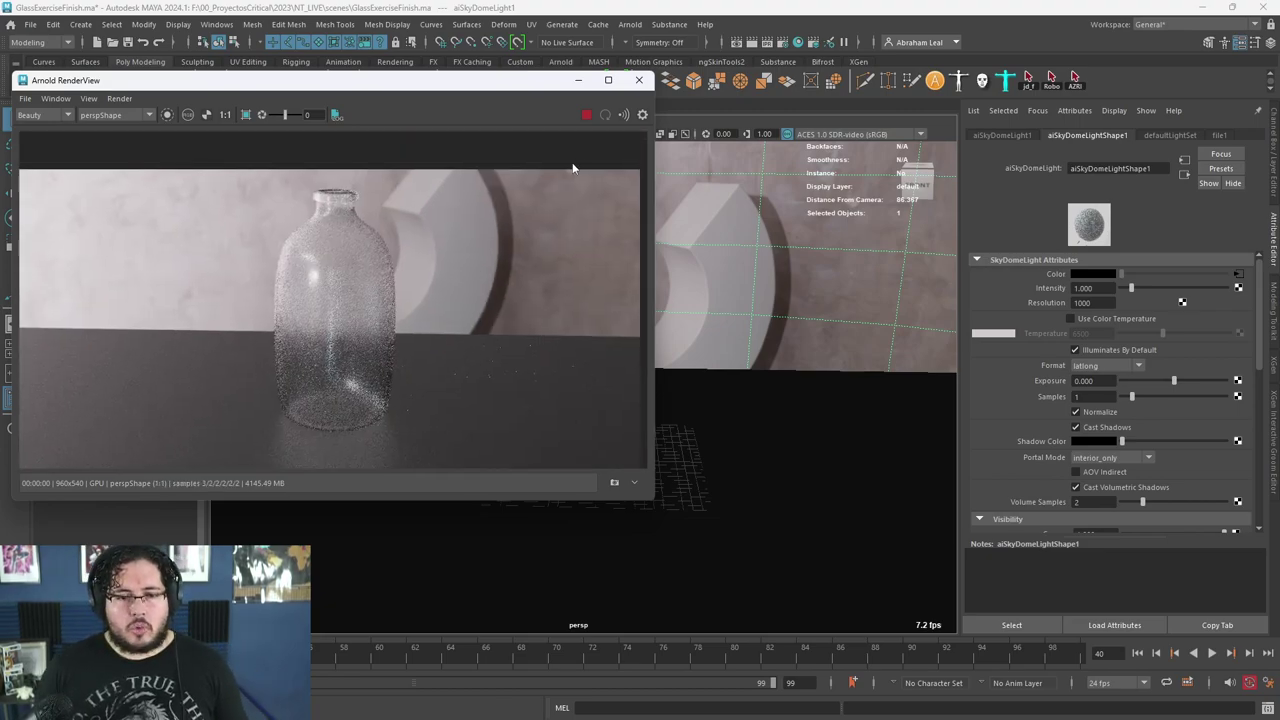
- Lower the specular roughness of M_Glass to 0.032 and re-render the bottle to check its transparency
left_click_drag(655, 246, 535, 248)
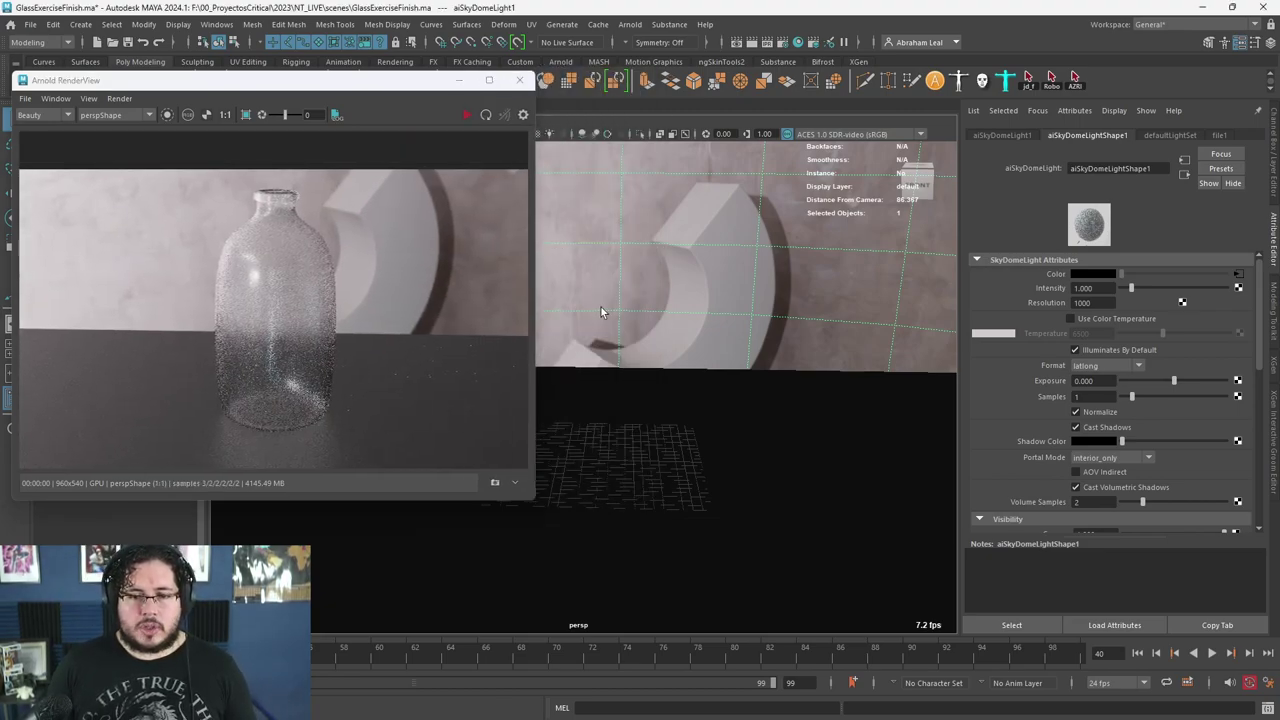
left_click(601, 307)
left_click(1143, 132)
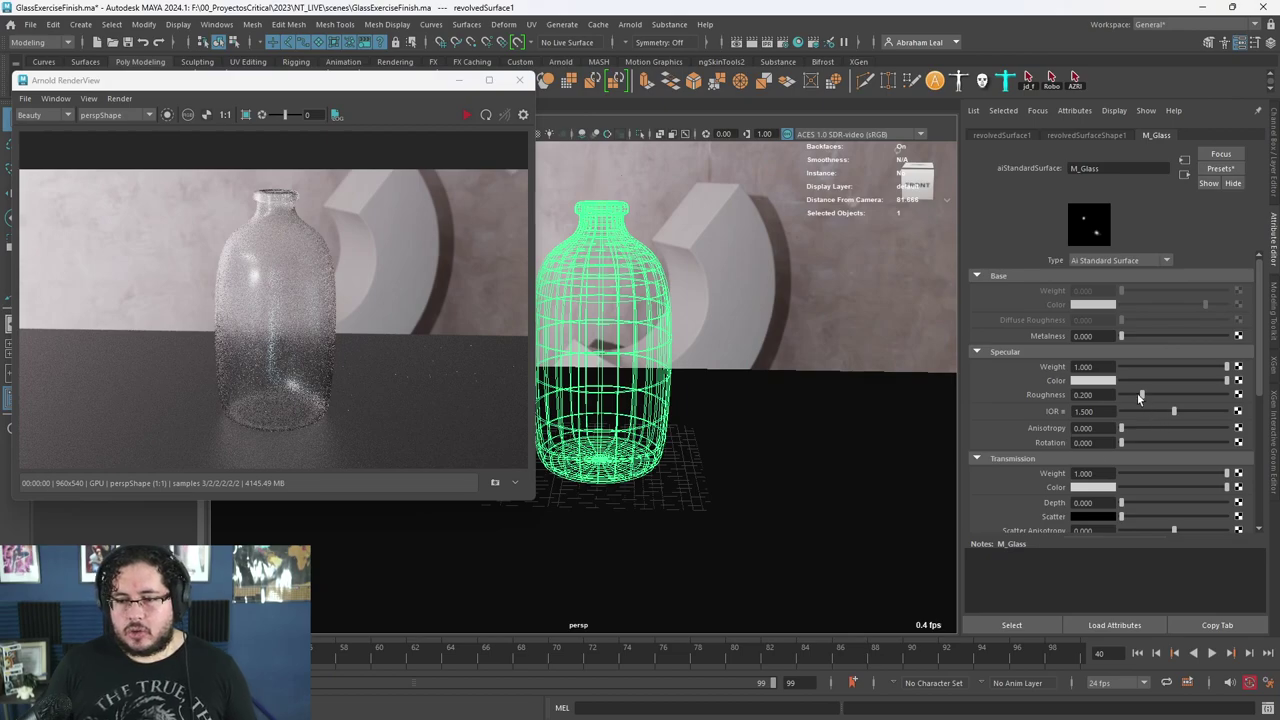
left_click_drag(1130, 394, 1124, 394)
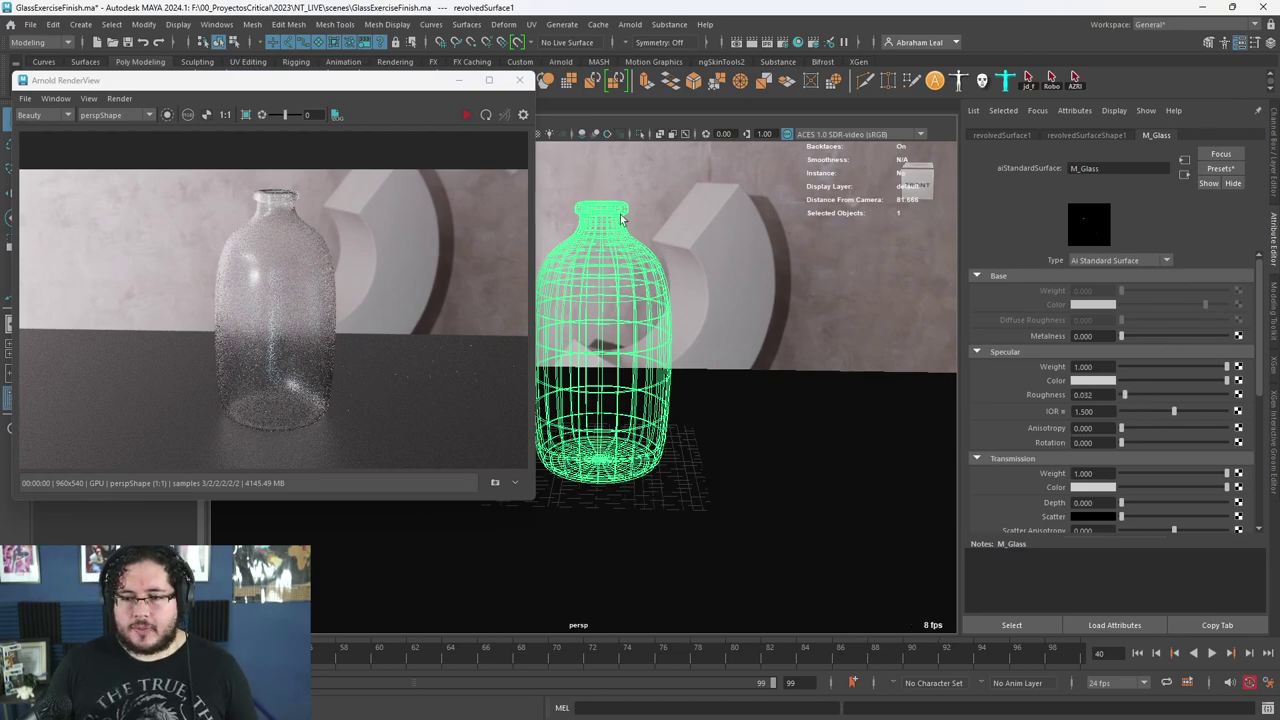
left_click(469, 115)
scroll(260, 266, "up", 2)
scroll(289, 291, "down", 3)
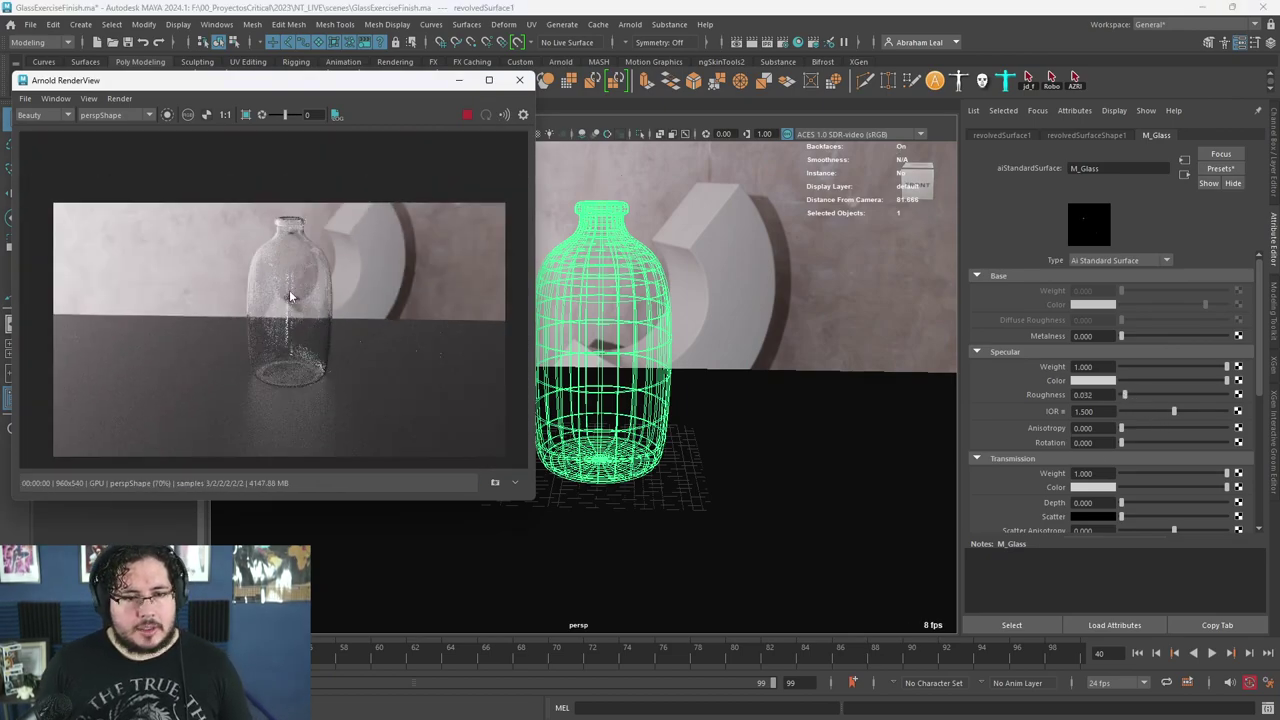
scroll(289, 290, "up", 2)
scroll(330, 270, "down", 1)
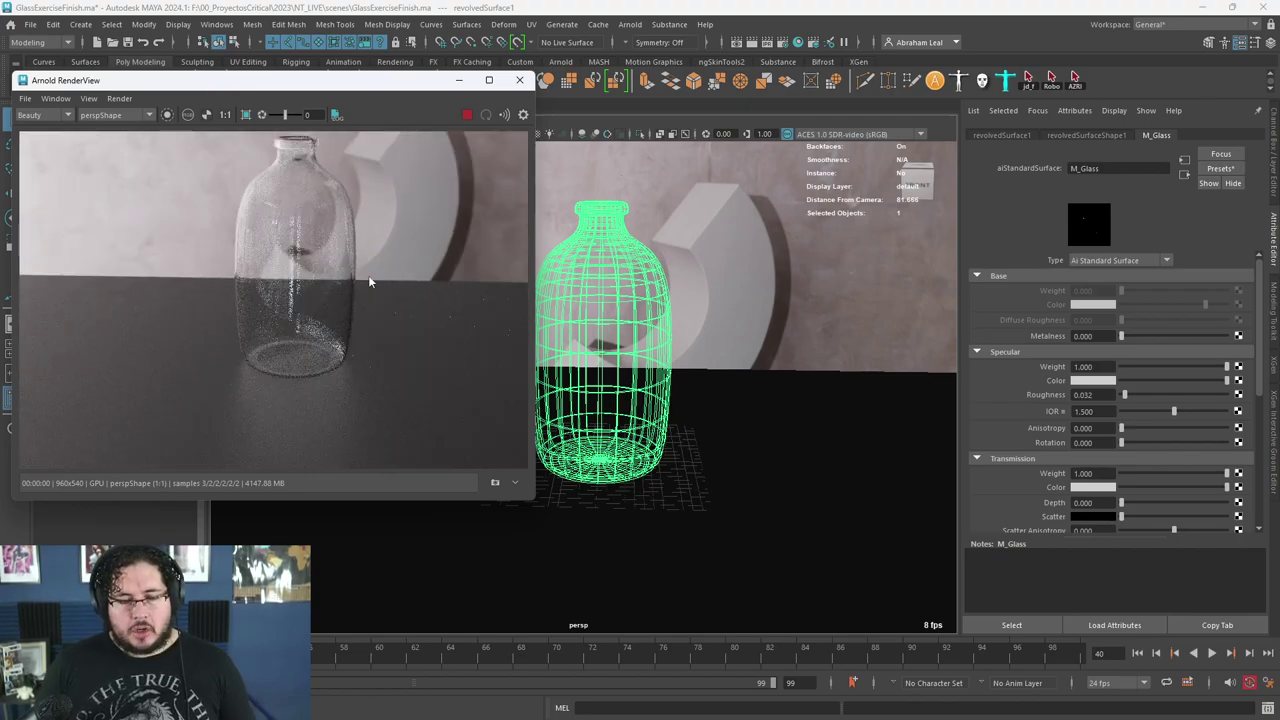
key("f")
- Set the Arnold RenderView to render from cameraShape1 and minimize its window
left_click(110, 115)
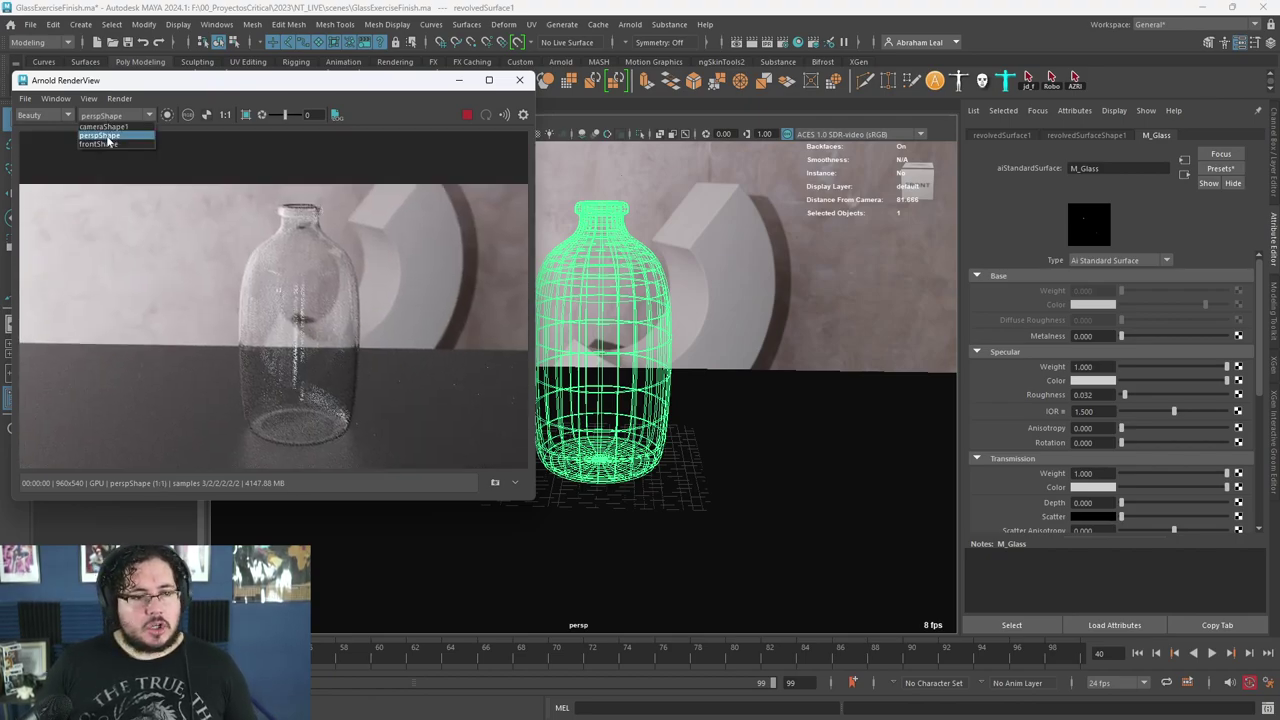
left_click(112, 129)
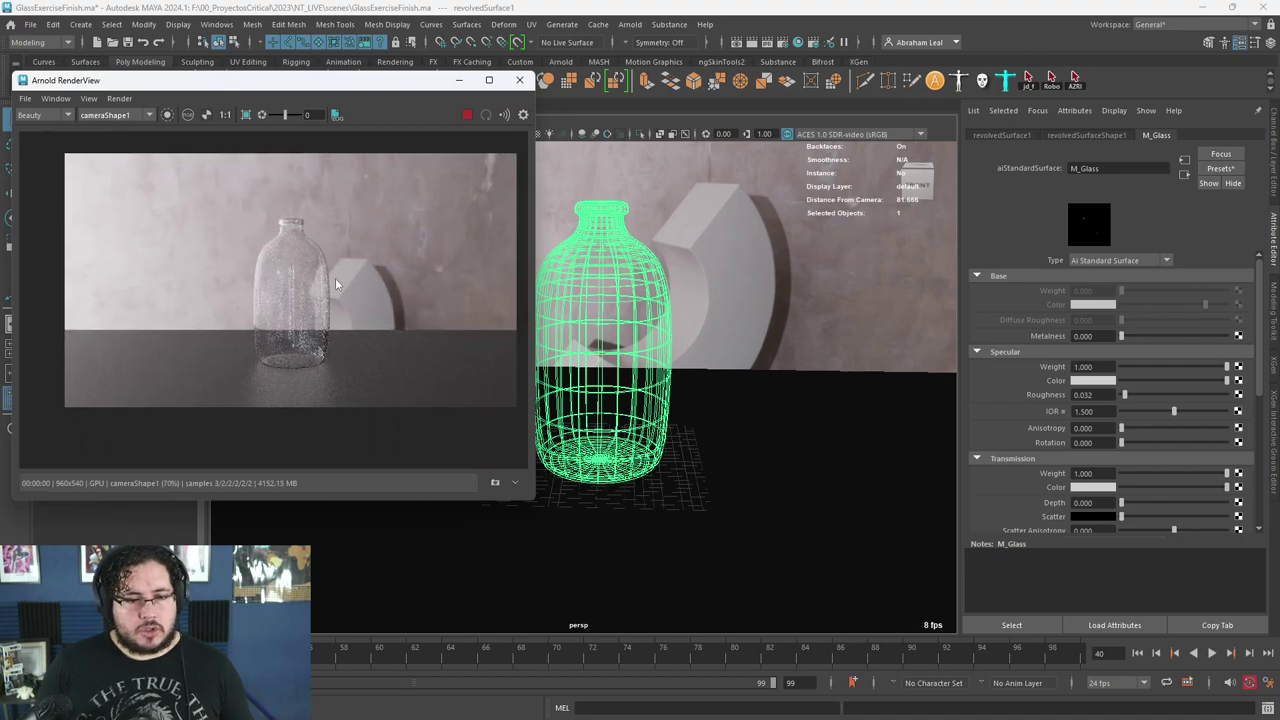
left_click(459, 81)
- Look through camera1, move it closer so the bottle fills more of the frame, and re-render the shot
left_click_drag(654, 179, 835, 387, "alt")
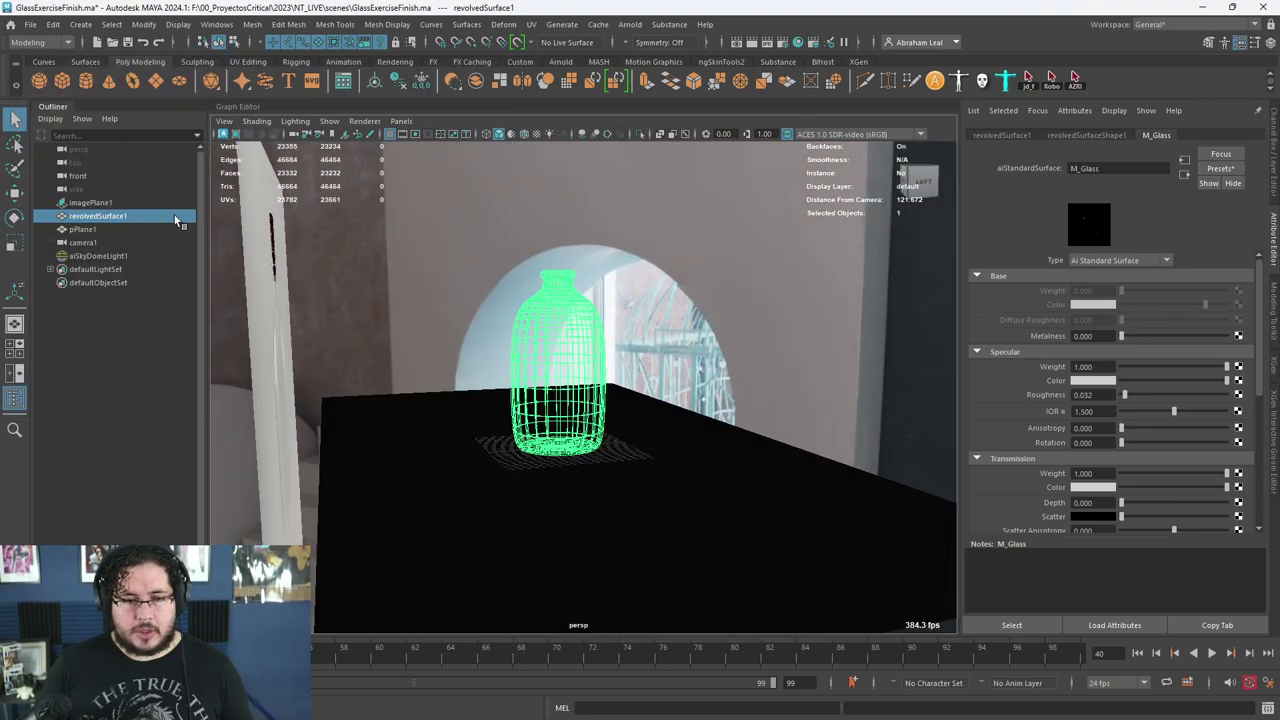
left_click(401, 121)
mouse_move(440, 137)
left_click(558, 136)
scroll(679, 467, "up", 3)
middle_click_drag(679, 463, 677, 446, "alt")
scroll(677, 446, "down", 1)
key("alt+Tab")
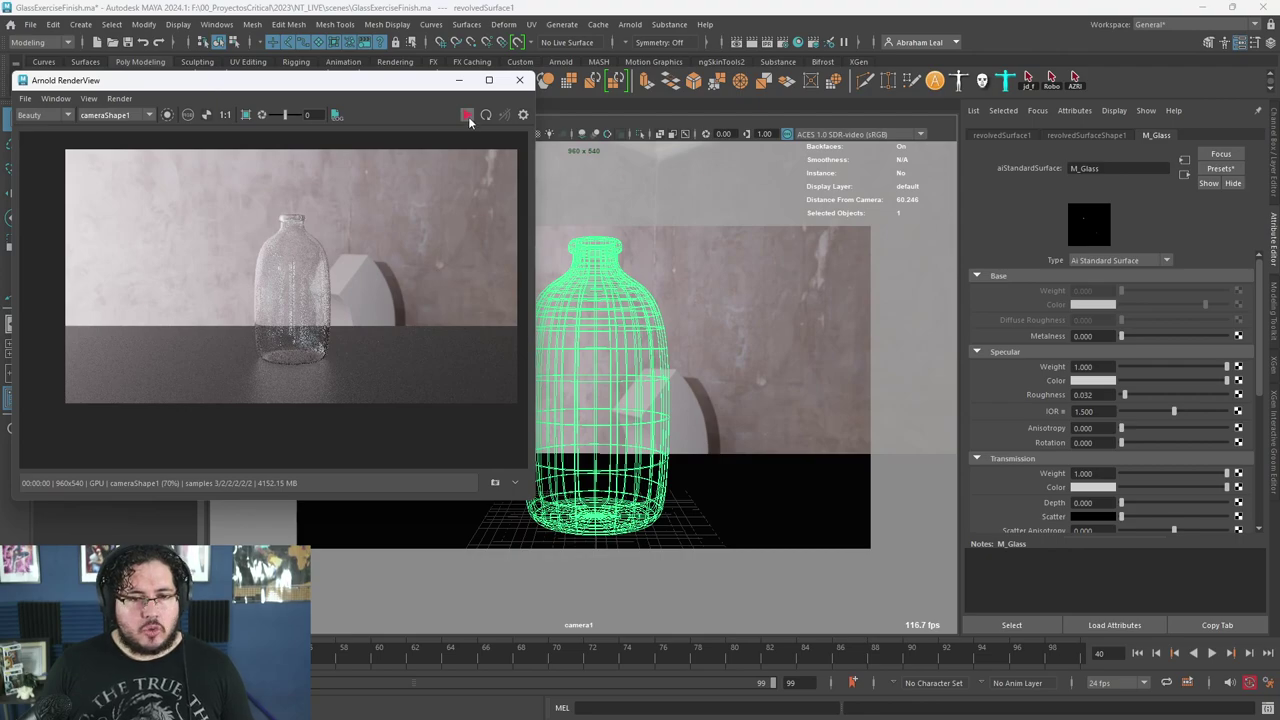
left_click(467, 116)
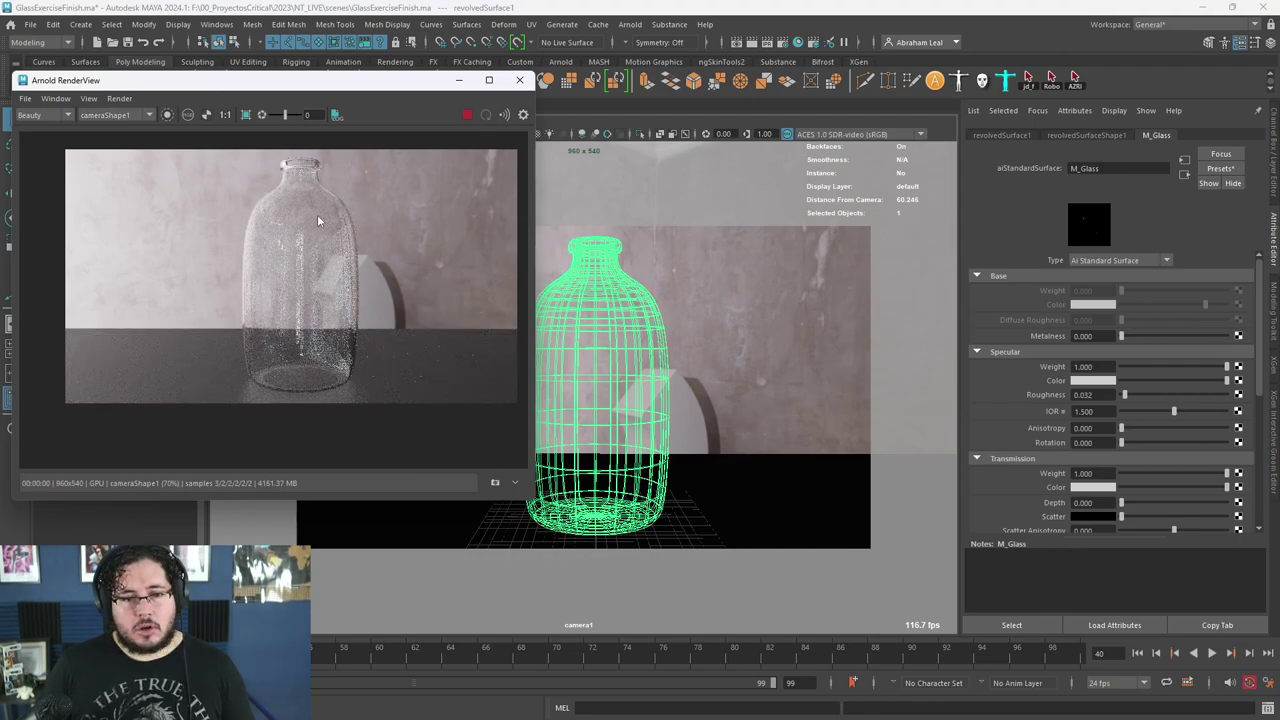
- Return the viewport to the perspective view beside a narrower RenderView and display the scene with the default material
left_click(772, 325)
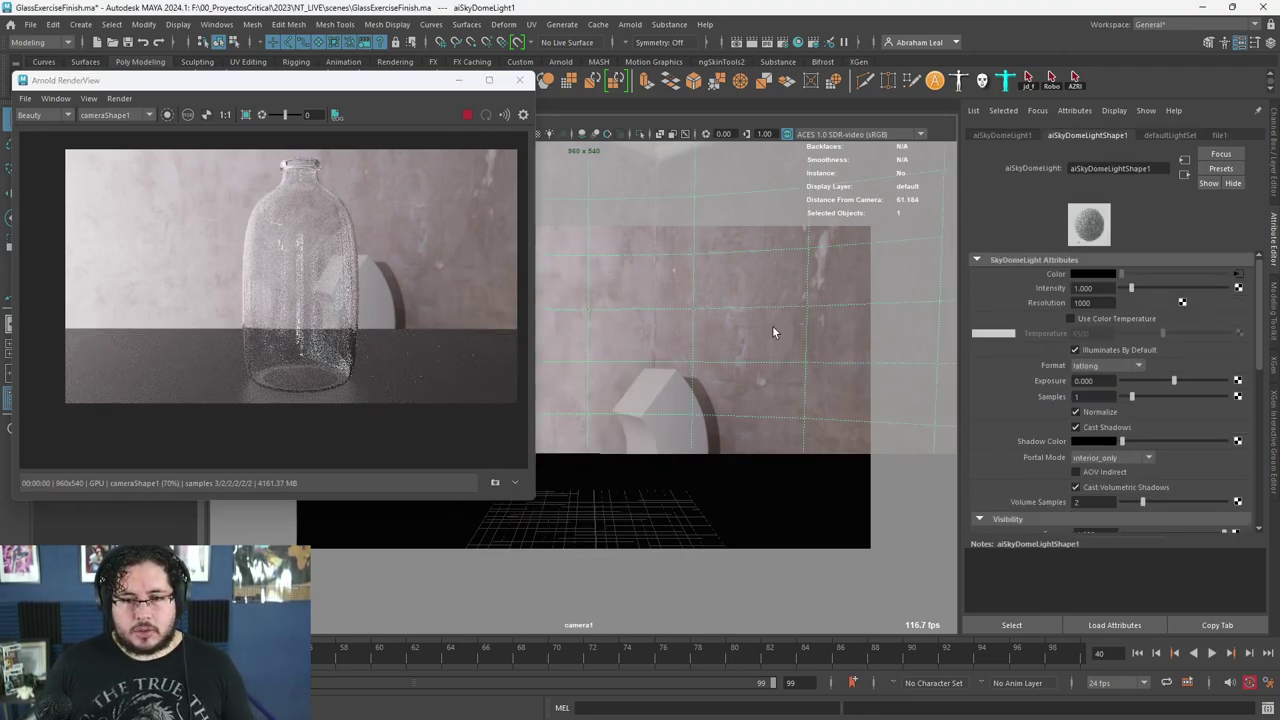
key("space")
left_click_drag(772, 325, 774, 289)
left_click_drag(645, 315, 694, 337, "alt")
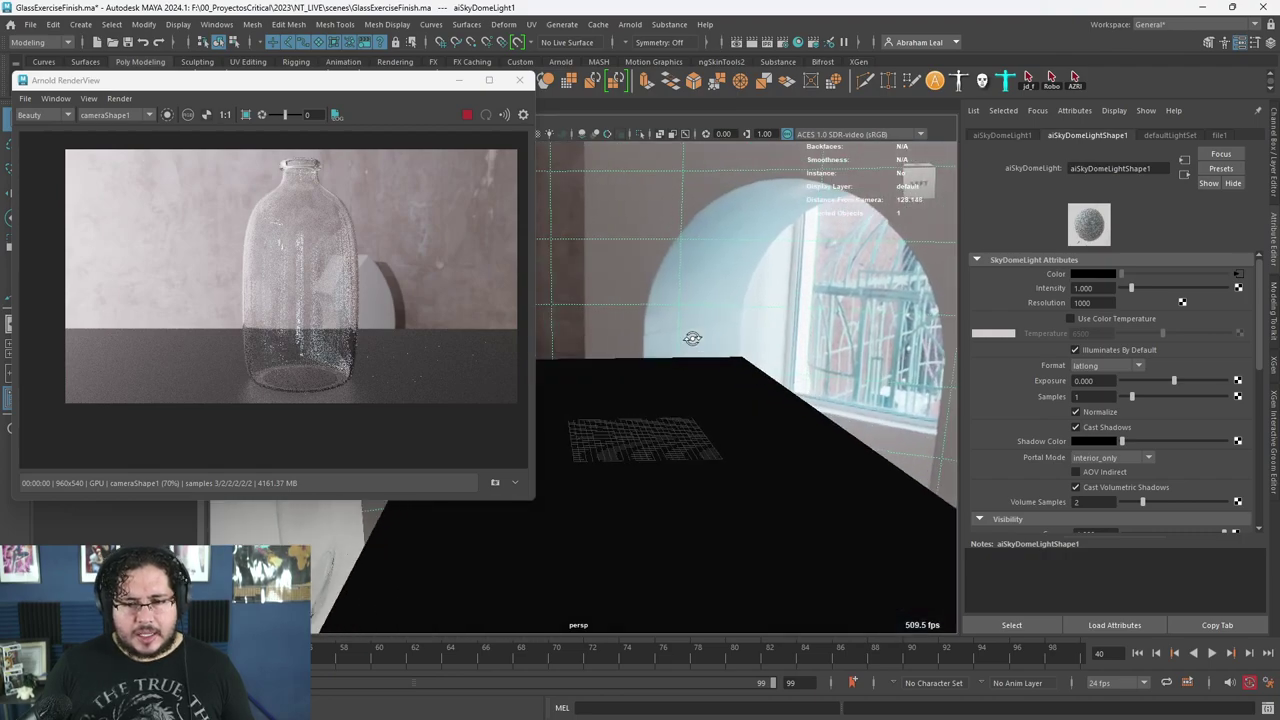
left_click_drag(535, 179, 405, 178)
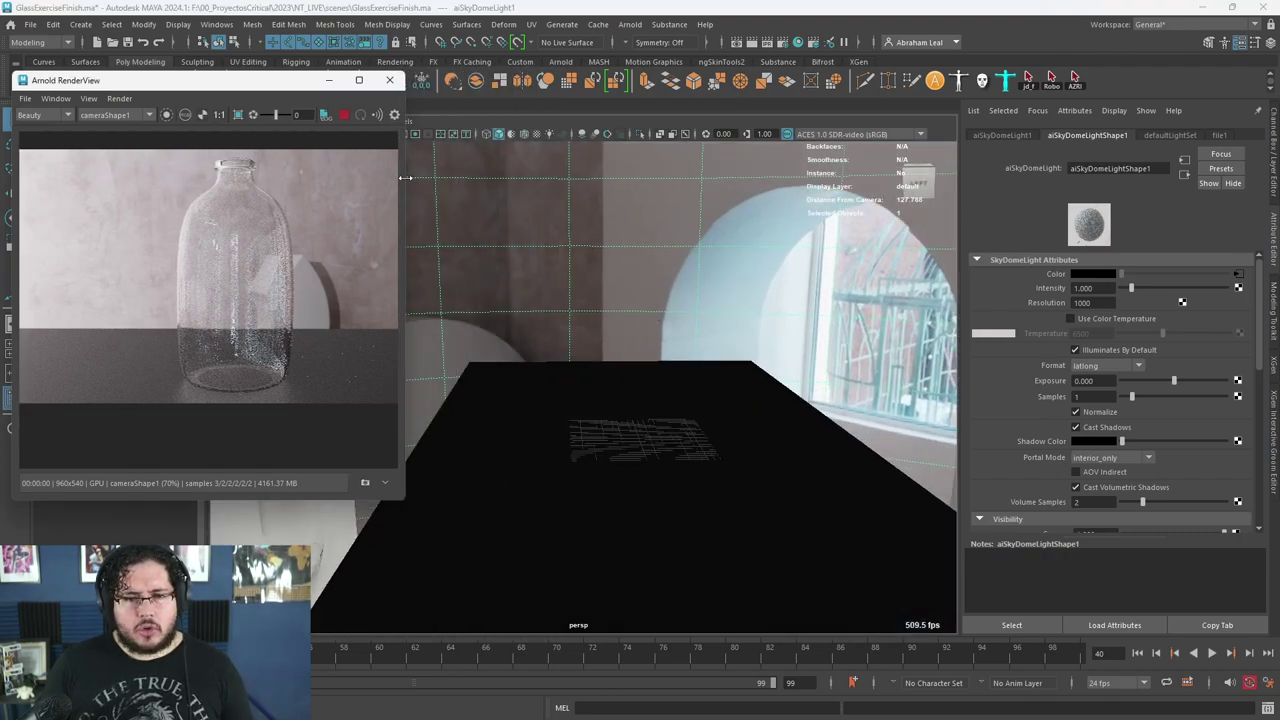
left_click(510, 134)
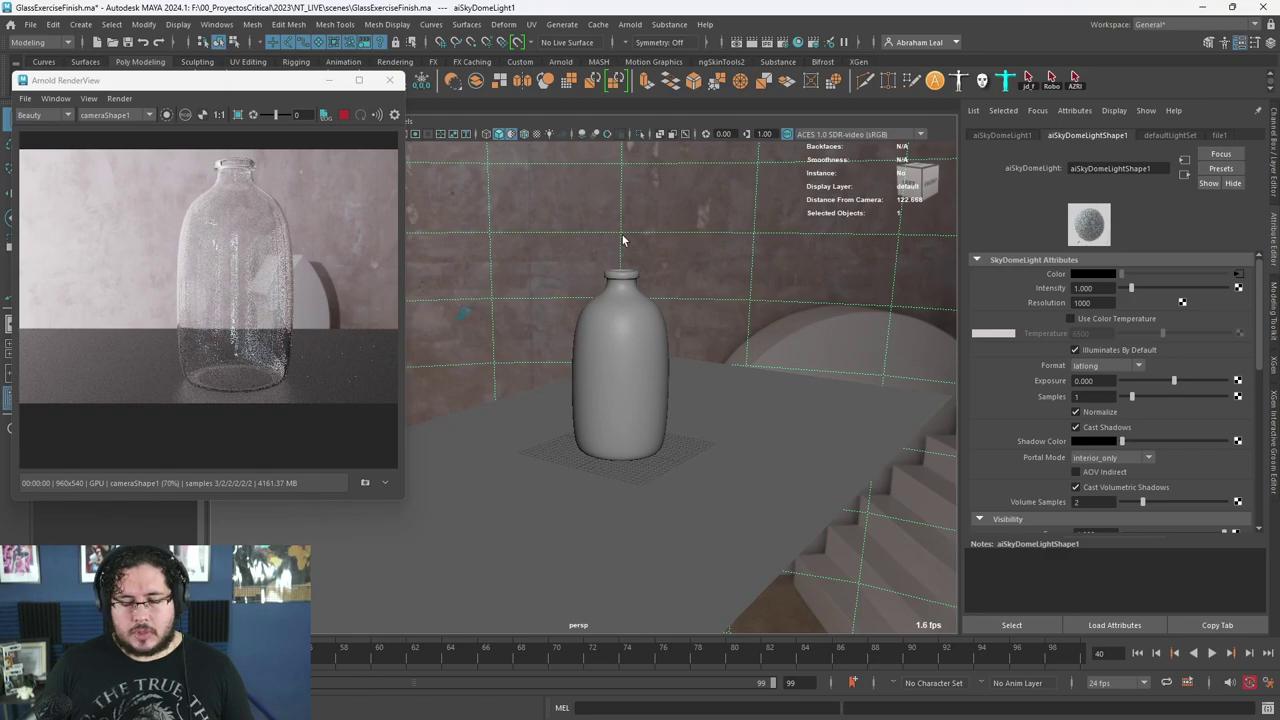
left_click_drag(708, 367, 660, 360, "alt")
left_click(344, 116)
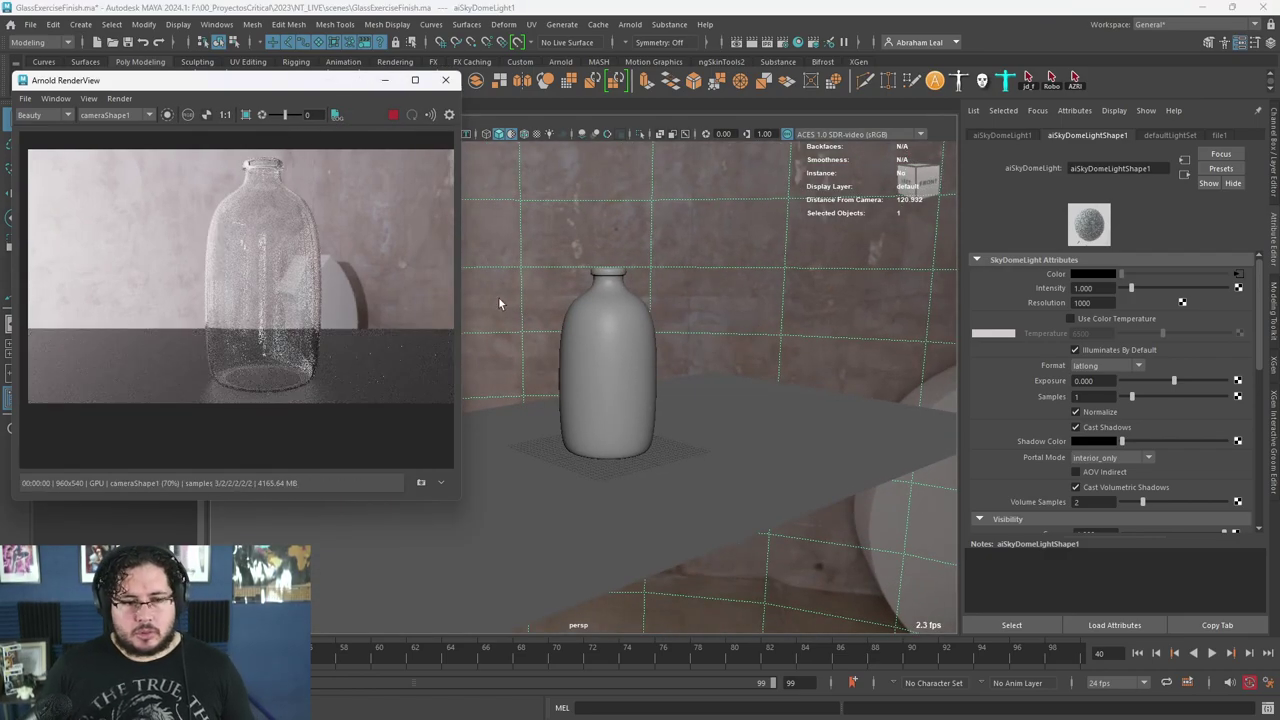
- Show the transmission settings of the bottle's M_Glass material and switch to the browser's glass bottle image results for reference
left_click(609, 334)
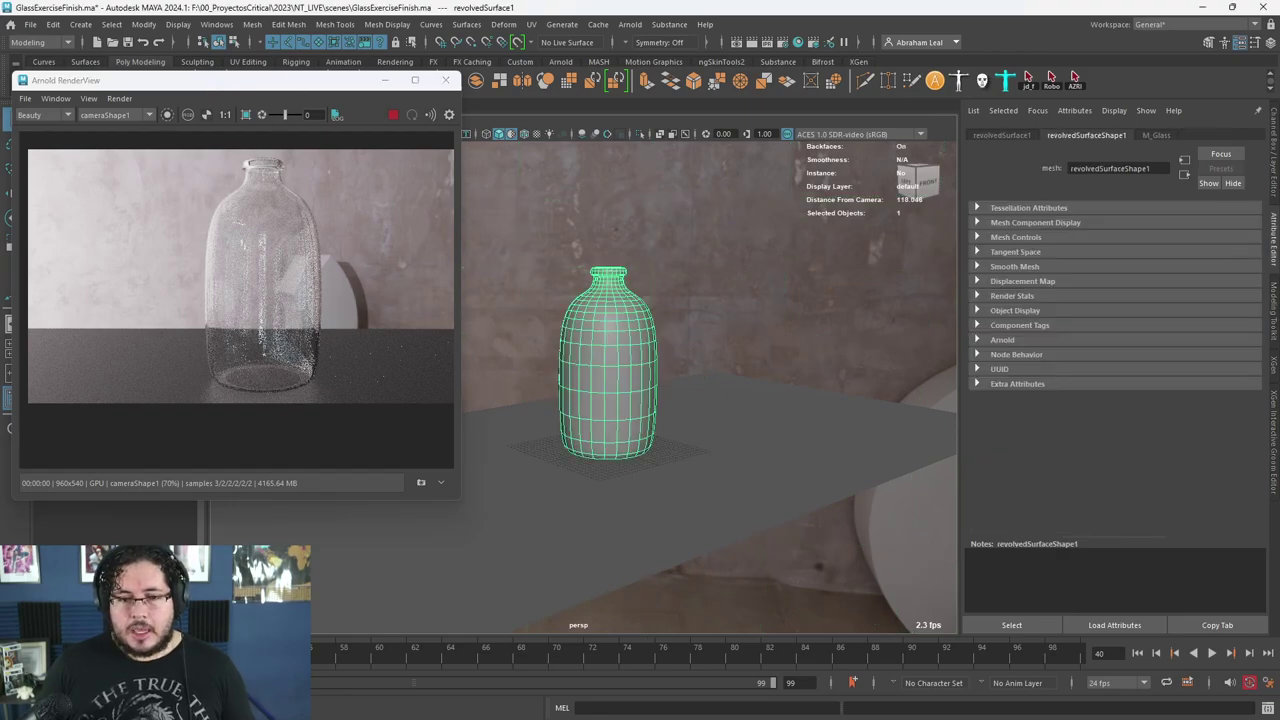
left_click(1163, 136)
scroll(1053, 489, "down", 2)
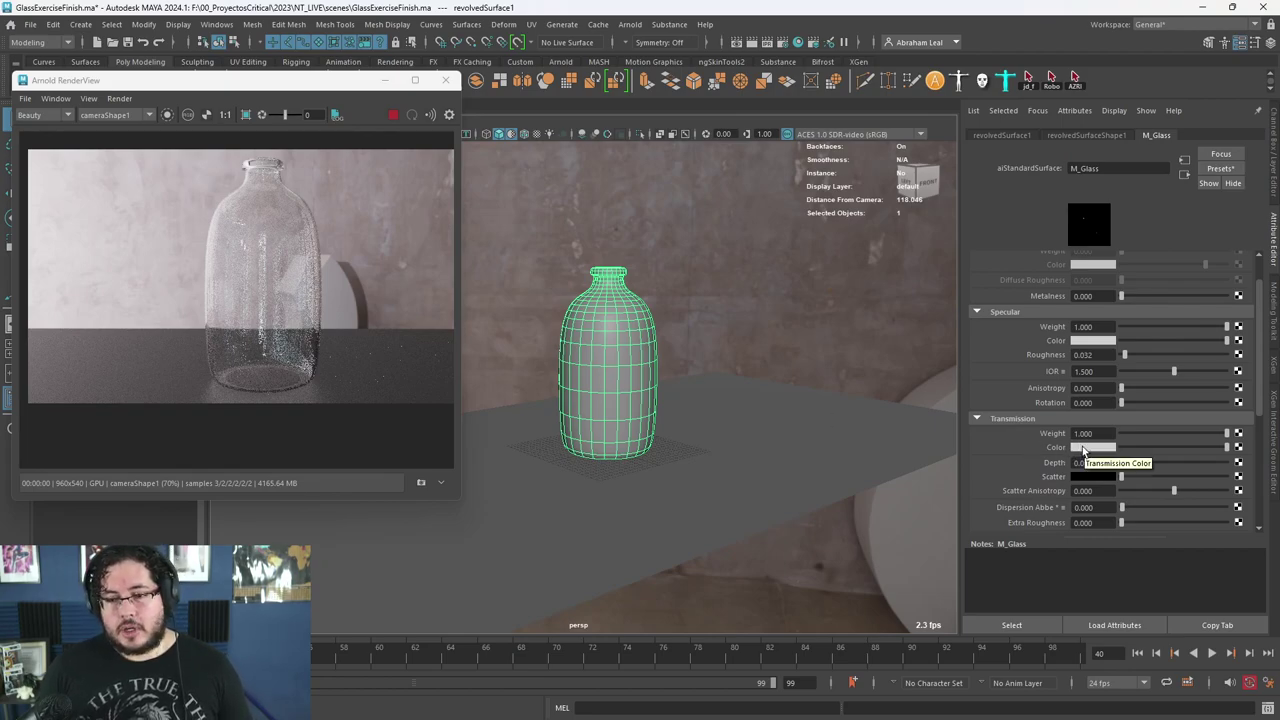
key("alt+Tab")
left_click(1025, 360)
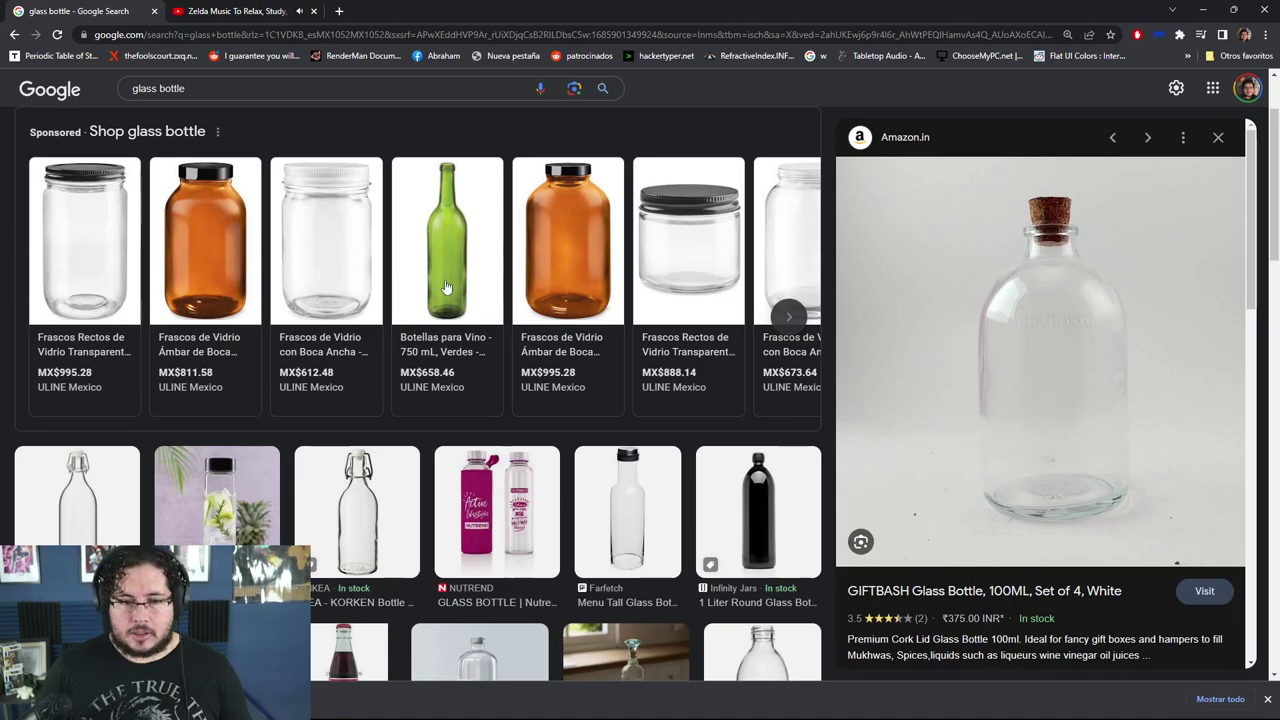
- Browse the glass bottle image results, open the antique hummingbird feeder listing to examine its glass, and switch back to Maya
scroll(472, 478, "down", 8)
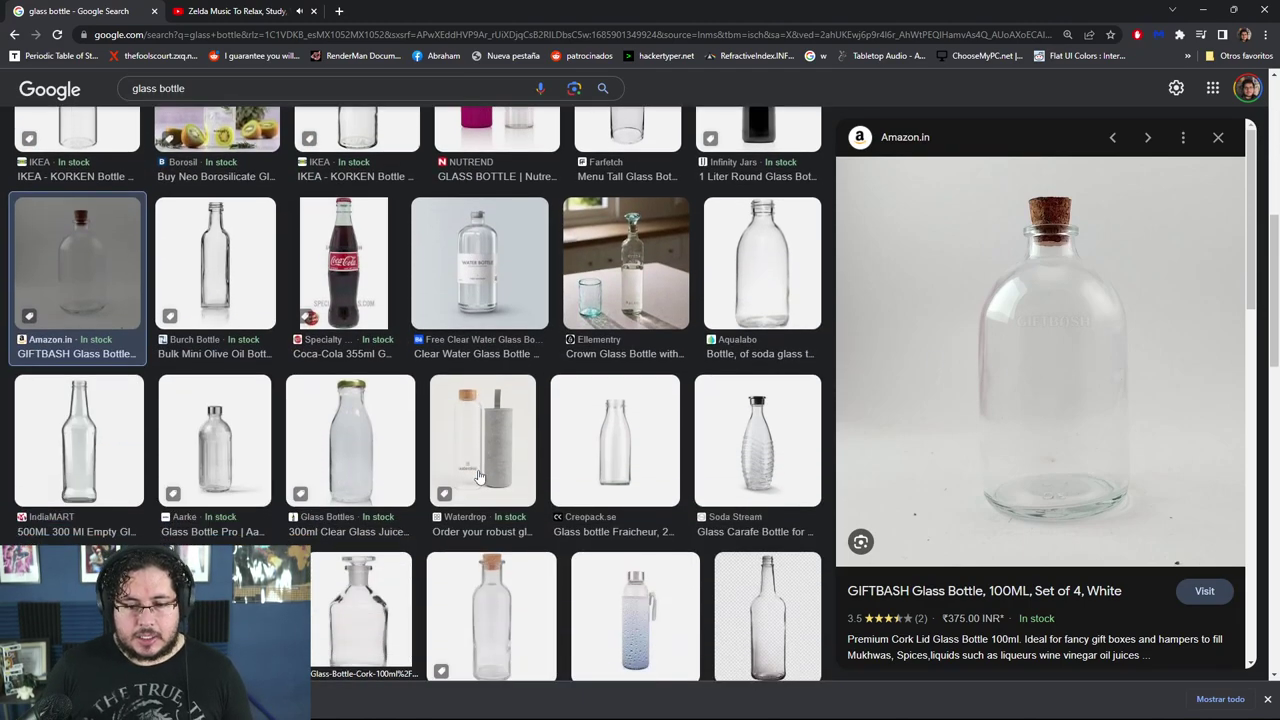
scroll(630, 490, "down", 4)
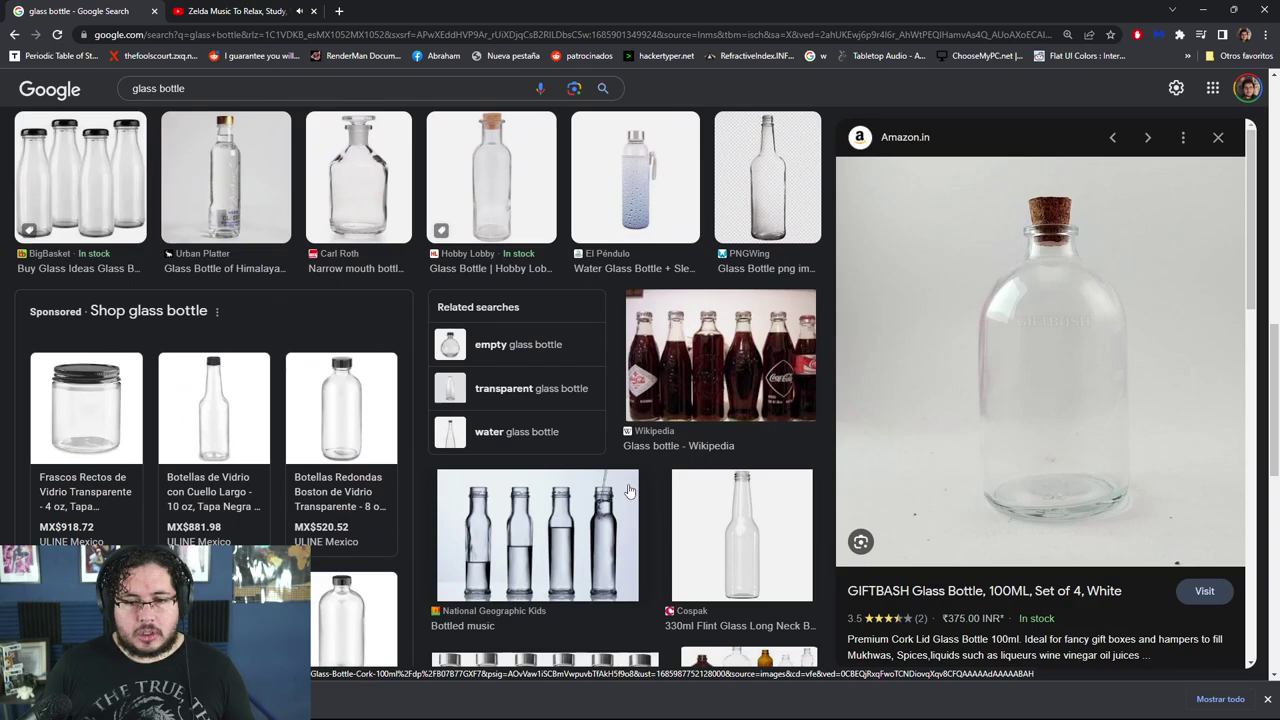
scroll(650, 487, "down", 1)
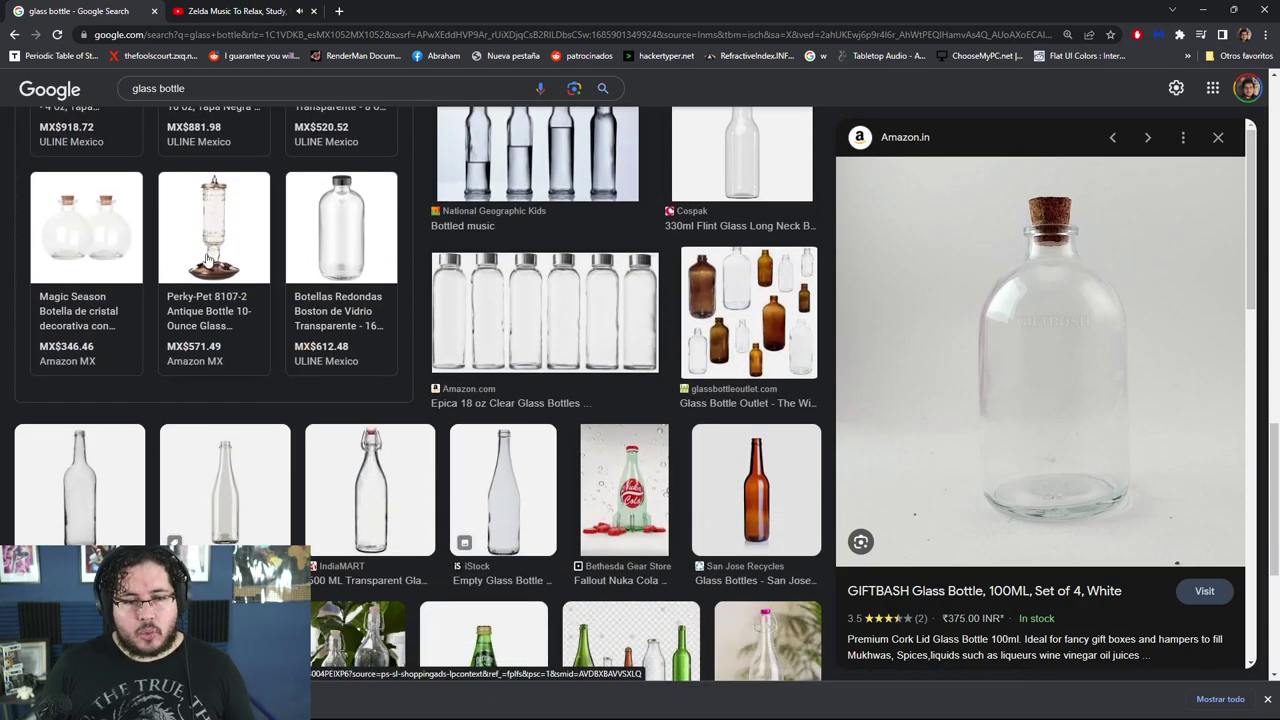
left_click(224, 210)
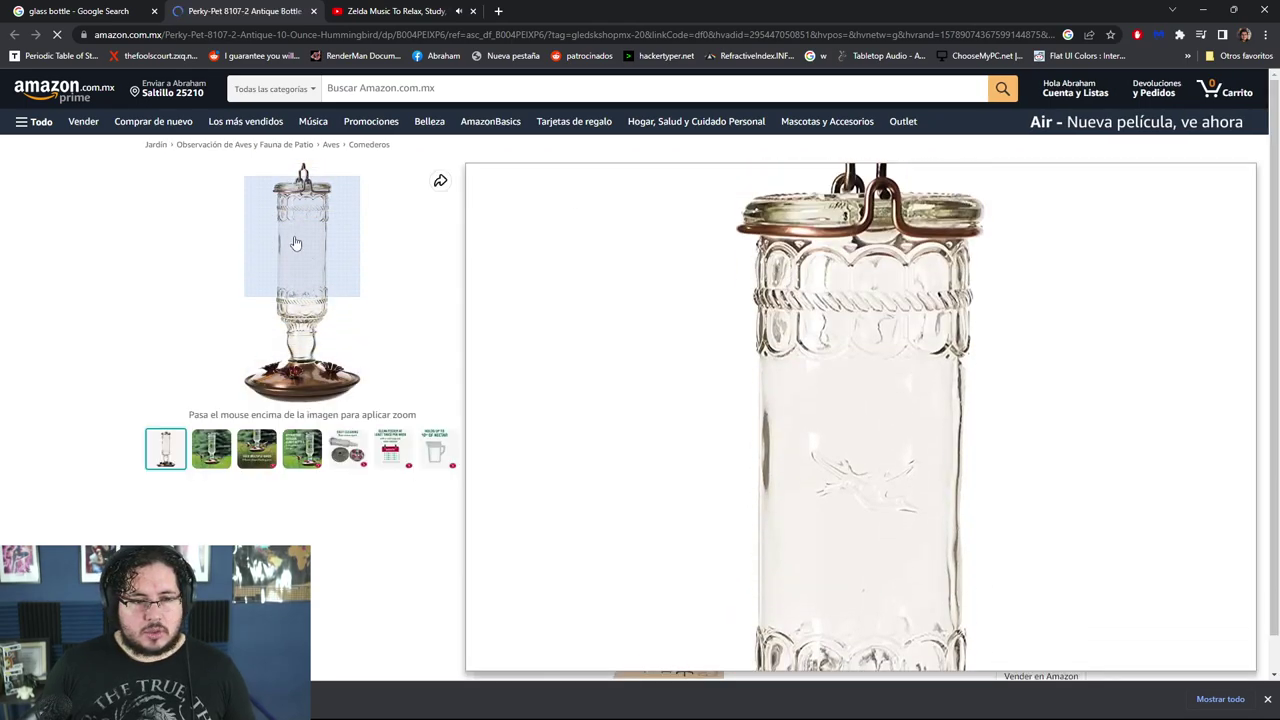
left_click(1208, 10)
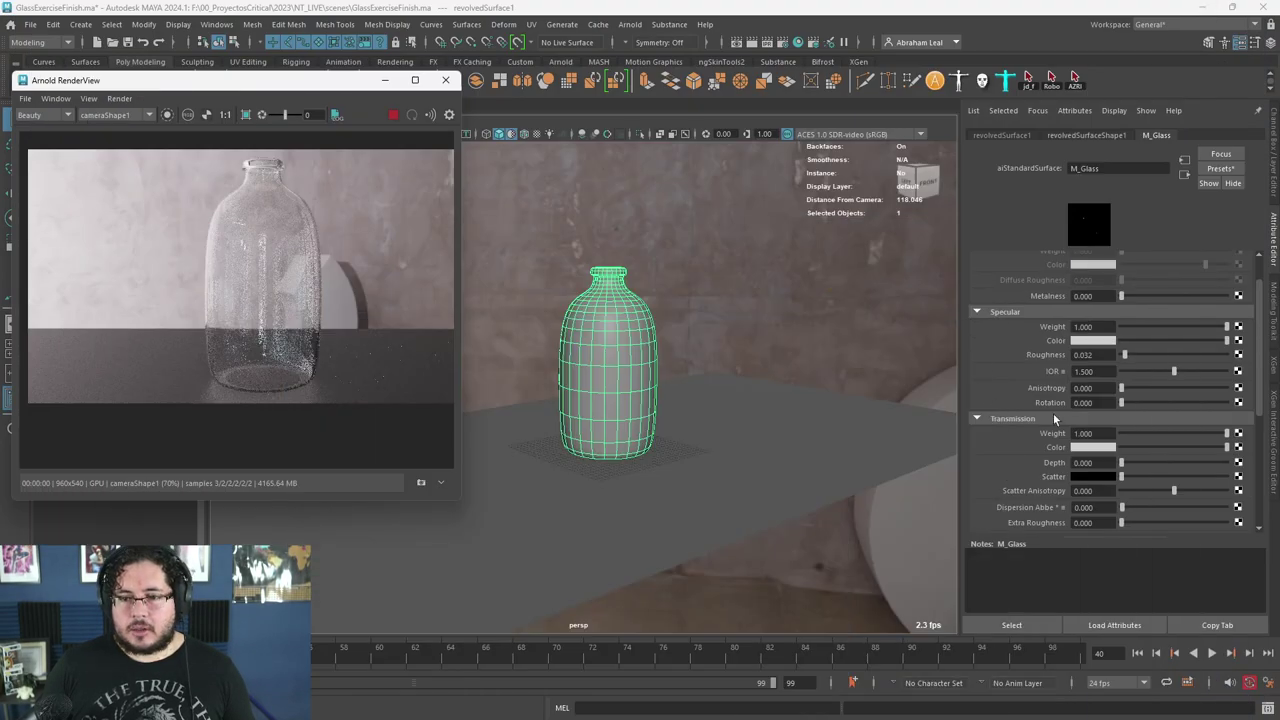
- Test M_Glass with a black specular color in the render and set the specular color back to white
left_click(1094, 341)
left_click(1050, 311)
left_click_drag(1033, 382, 1022, 408)
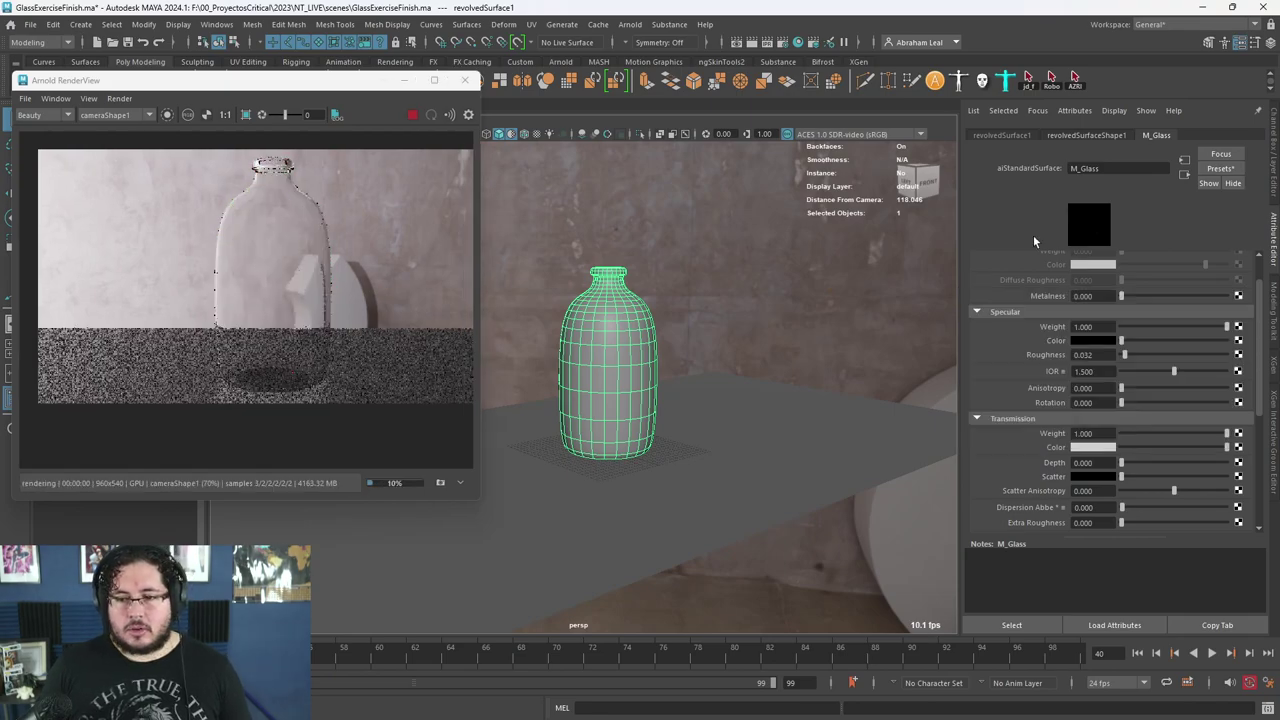
left_click(1098, 339)
left_click(1053, 313)
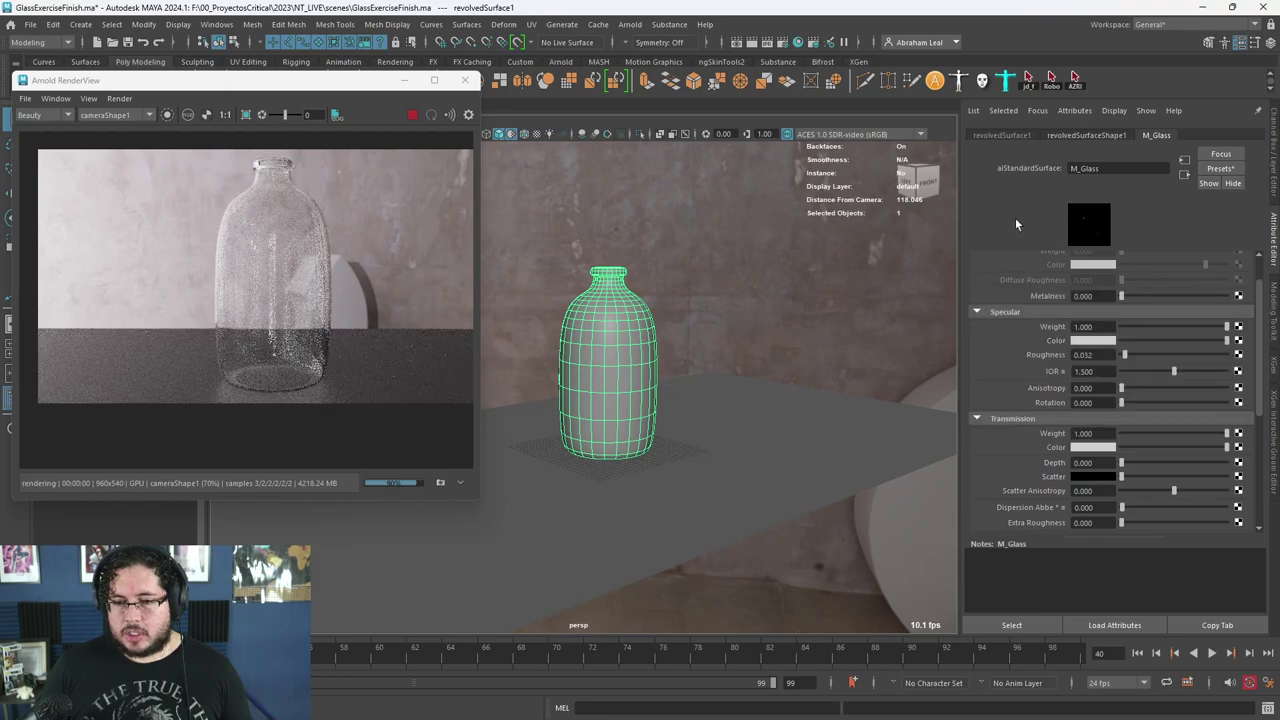
- Set the M_Glass transmission color to a dark orange with hue 32.308, saturation 1.000 and value 0.331
left_click(1084, 448)
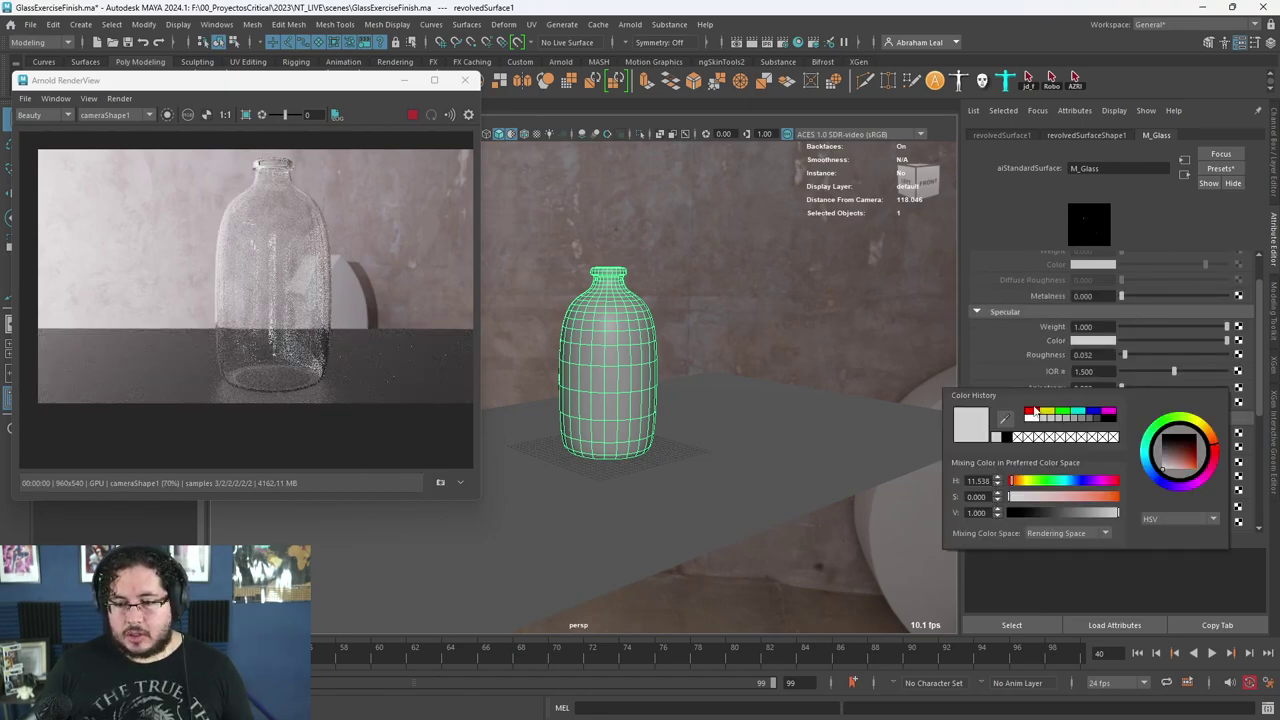
left_click(1032, 411)
left_click_drag(1018, 487, 1021, 485)
left_click_drag(1108, 519, 1076, 508)
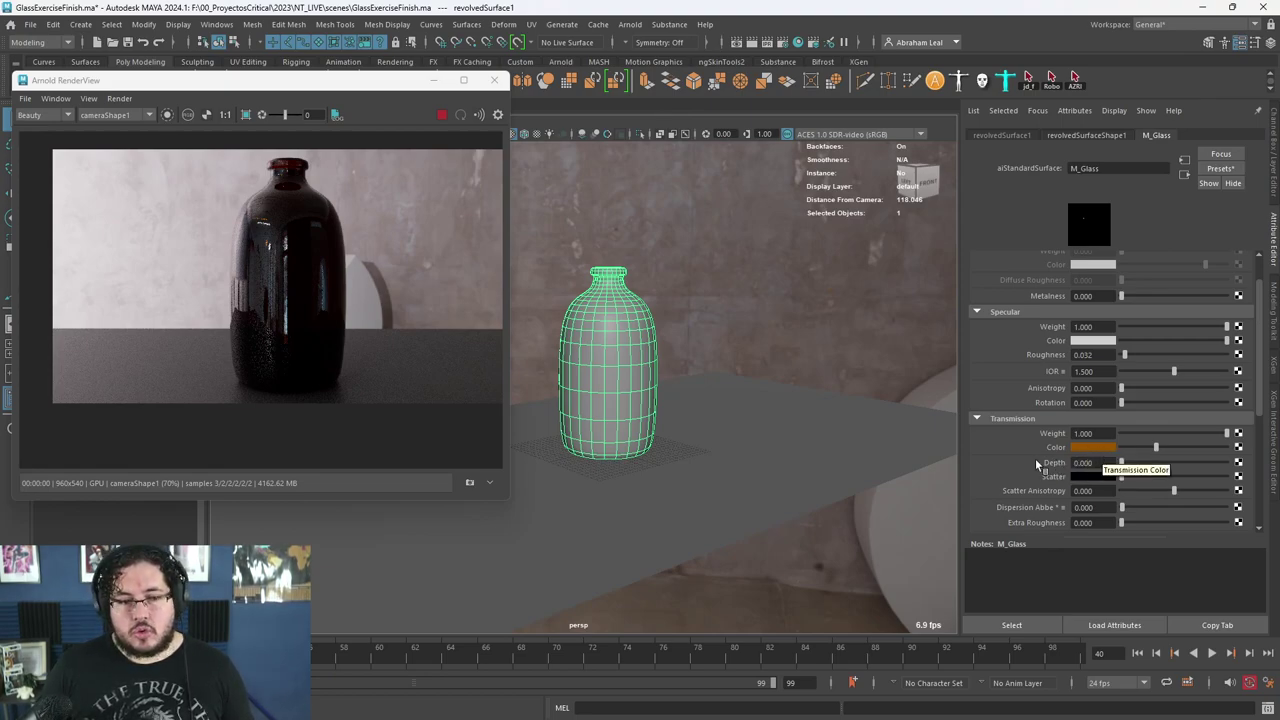
- Try transmission depths of 98.077 and 1 on M_Glass, inspecting the tinted bottle up close in the render
left_click_drag(1125, 465, 1217, 461)
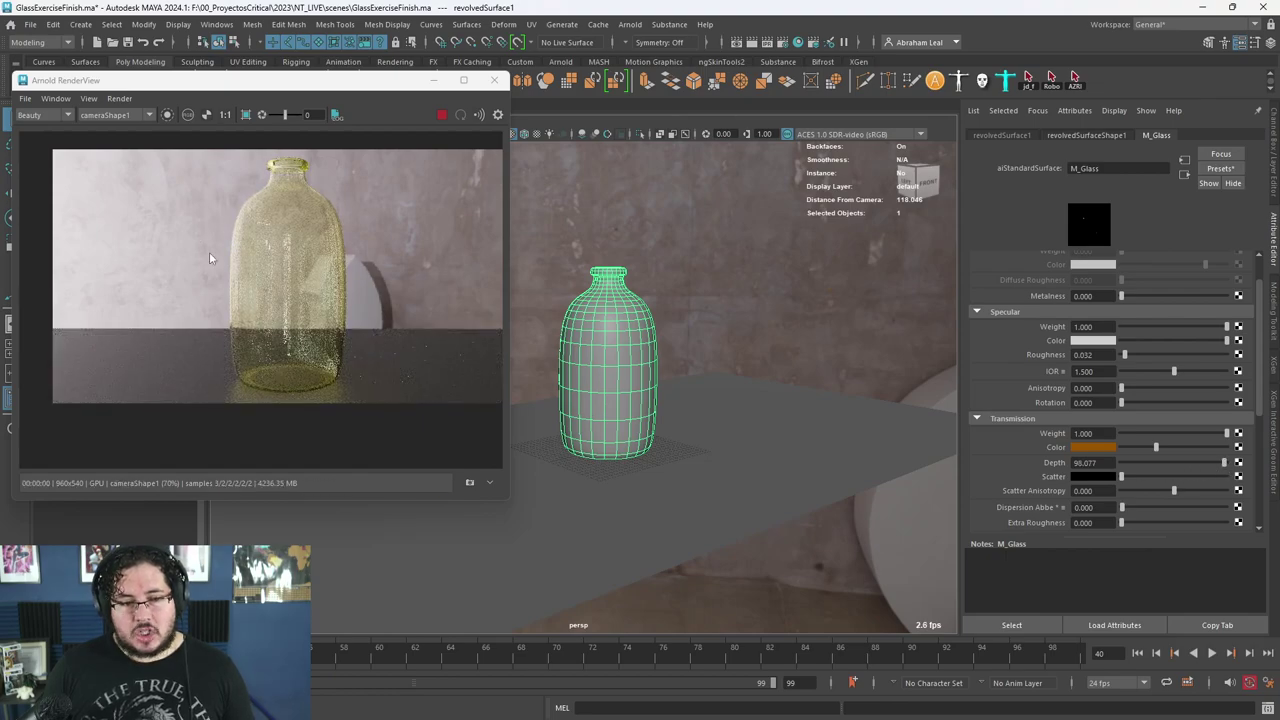
scroll(204, 256, "up", 5)
left_click(1098, 462)
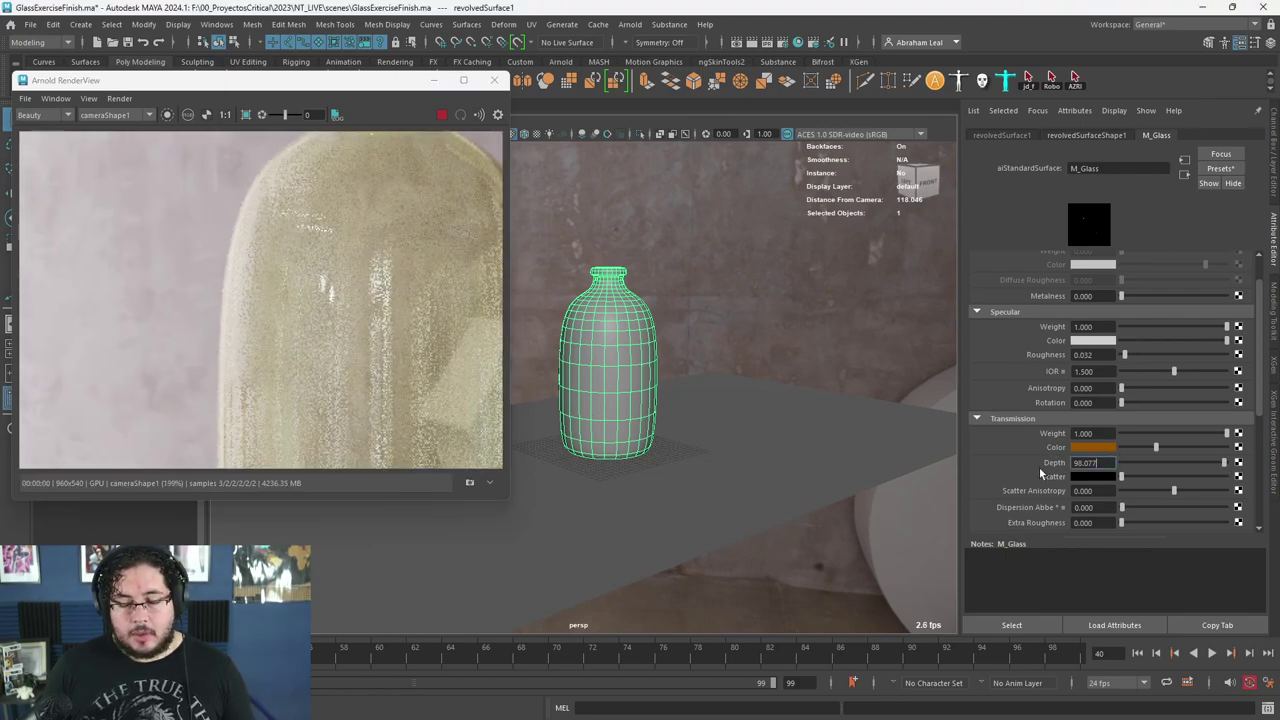
left_click_drag(1100, 463, 1084, 463)
type("1")
key("Return")
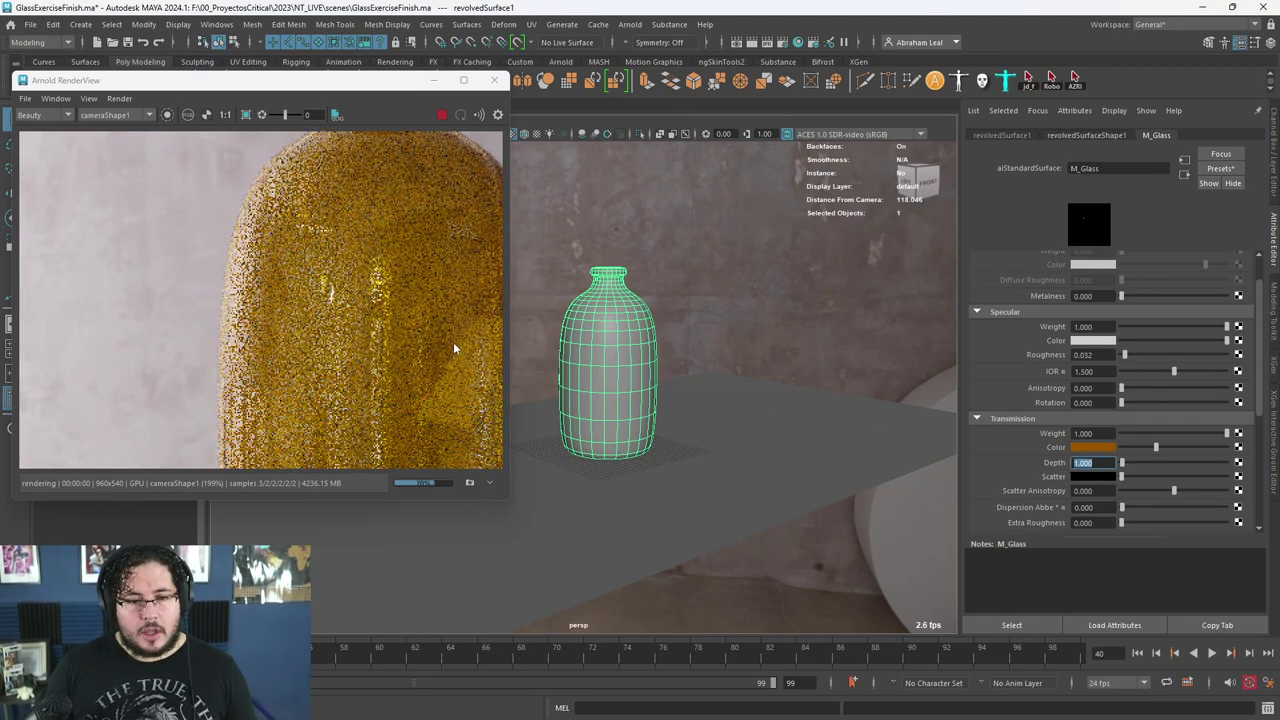
scroll(430, 340, "down", 3)
scroll(401, 296, "up", 2)
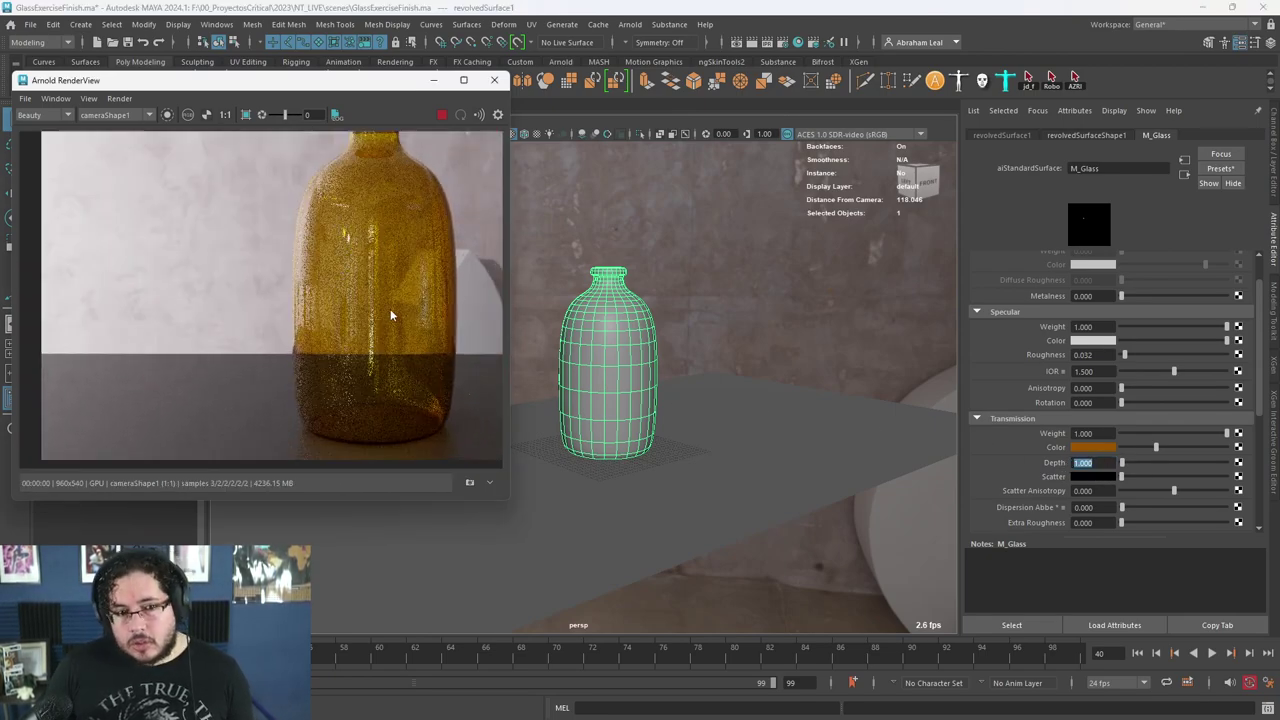
scroll(390, 309, "up", 1)
scroll(390, 309, "down", 3)
scroll(390, 309, "up", 3)
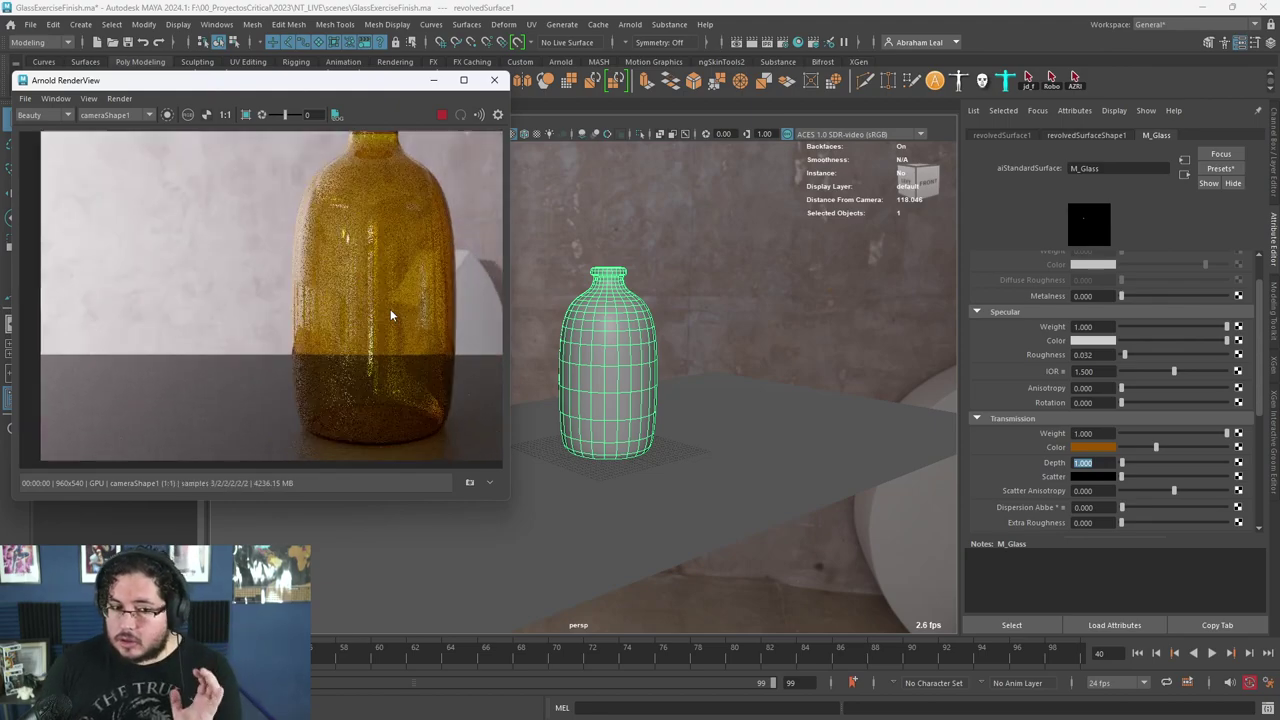
scroll(390, 315, "down", 2)
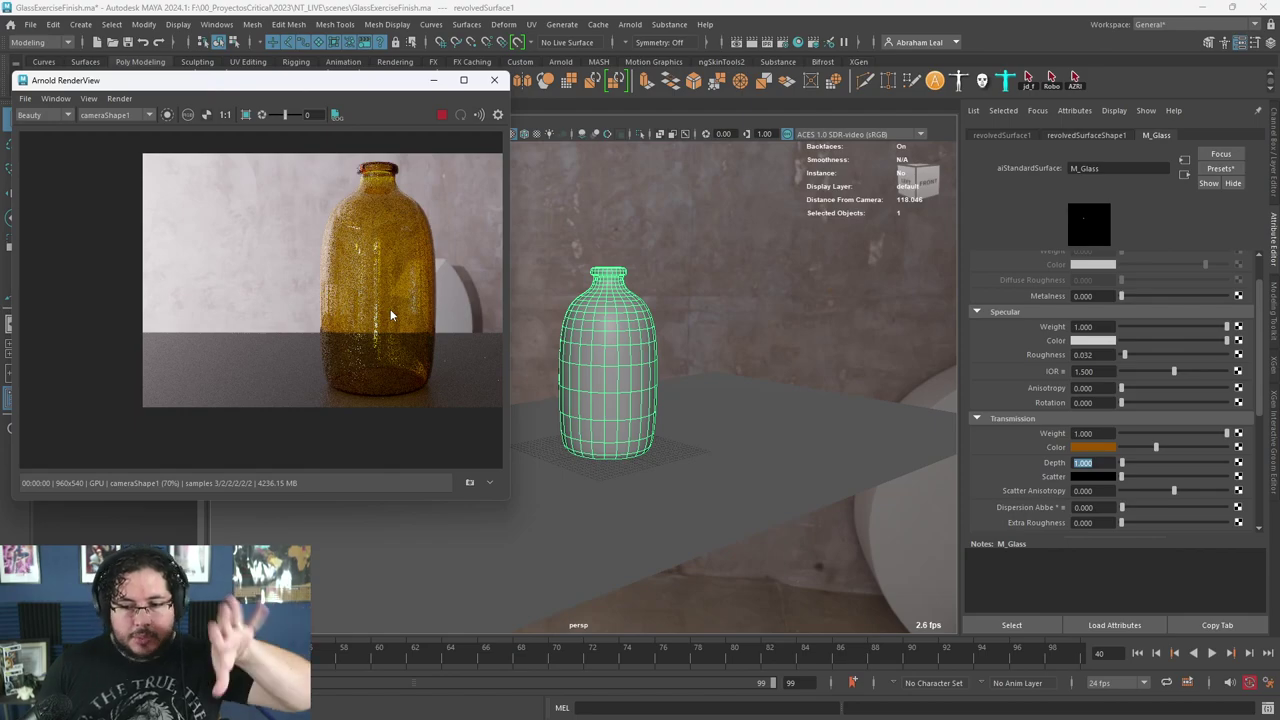
- Try a transmission depth of 0.5 on M_Glass and examine the glass tint in the render close up and from afar
left_click(1100, 462)
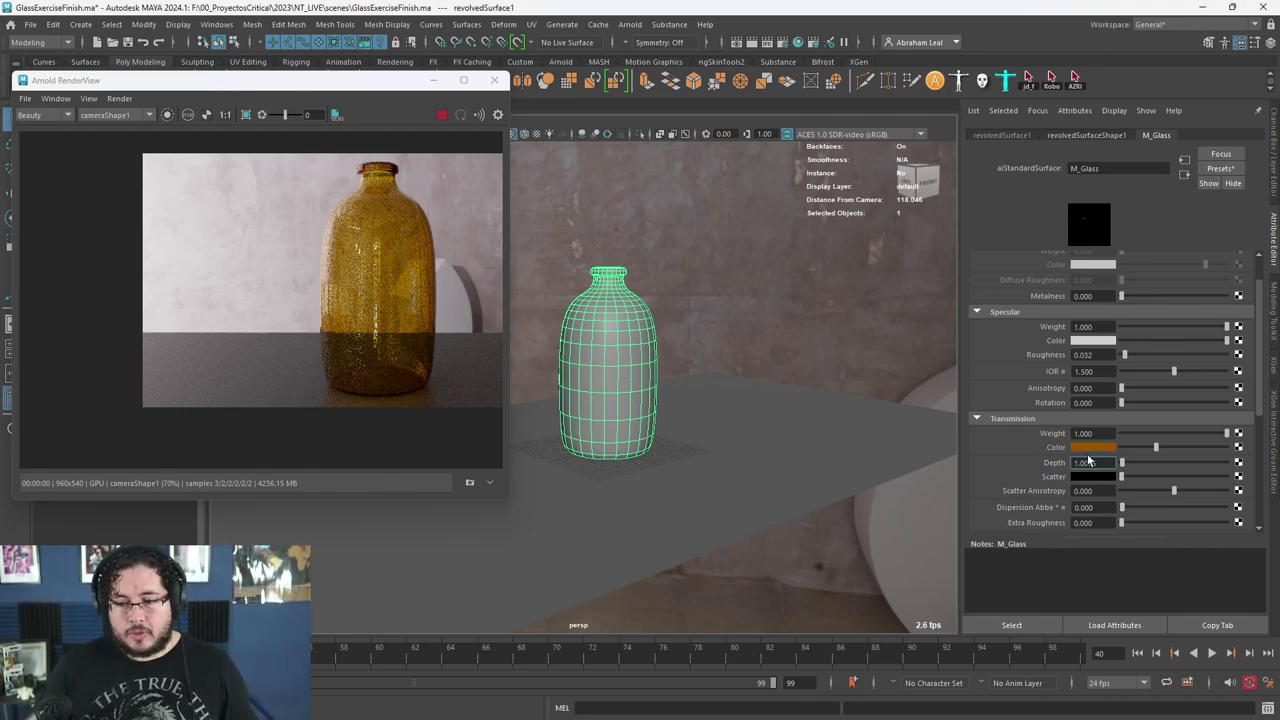
left_click_drag(1118, 463, 1068, 463)
type(".5")
key("Return")
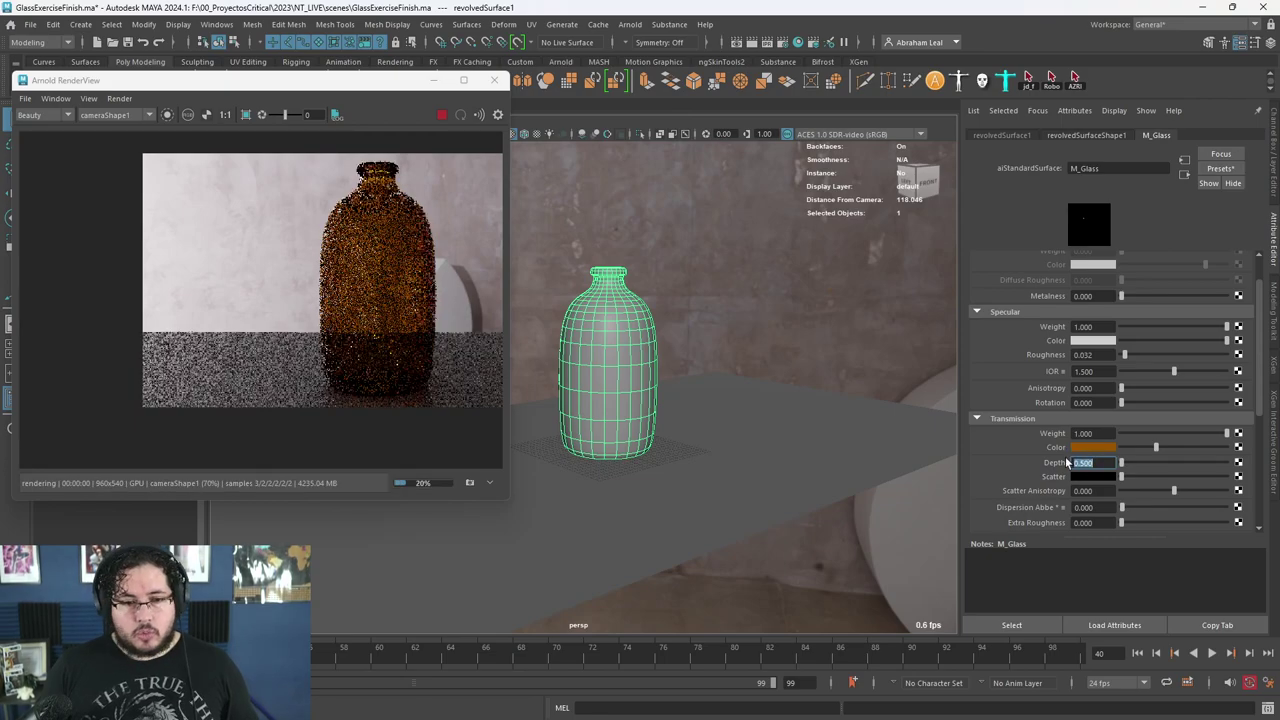
scroll(377, 274, "up", 3)
scroll(400, 260, "down", 2)
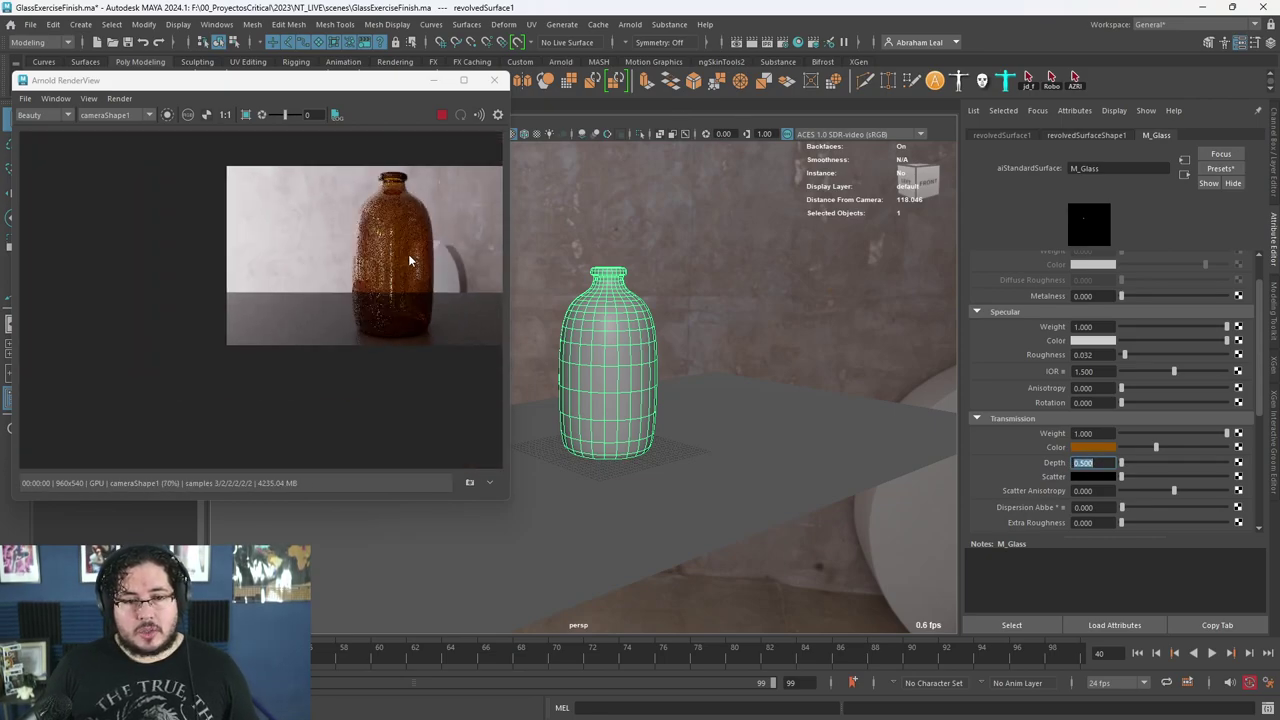
scroll(410, 239, "up", 3)
scroll(389, 240, "down", 3)
scroll(389, 240, "up", 3)
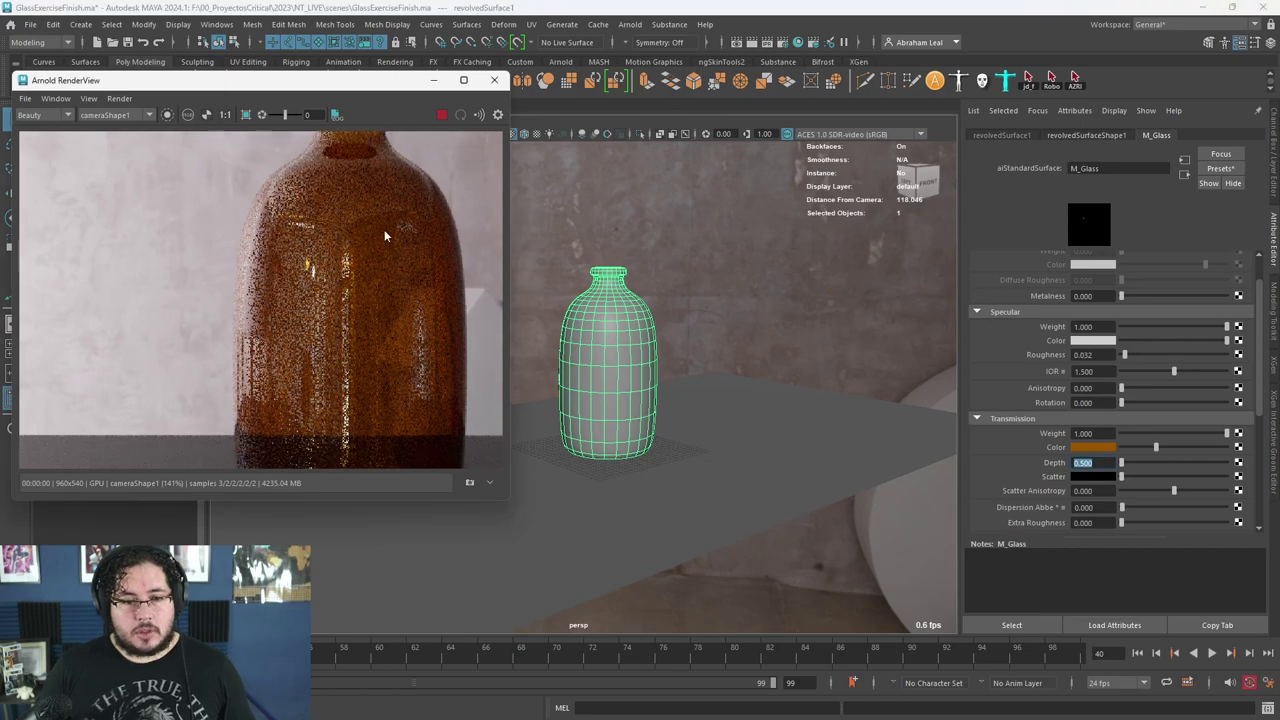
scroll(389, 240, "down", 3)
scroll(375, 220, "up", 3)
scroll(359, 236, "down", 3)
scroll(359, 236, "up", 3)
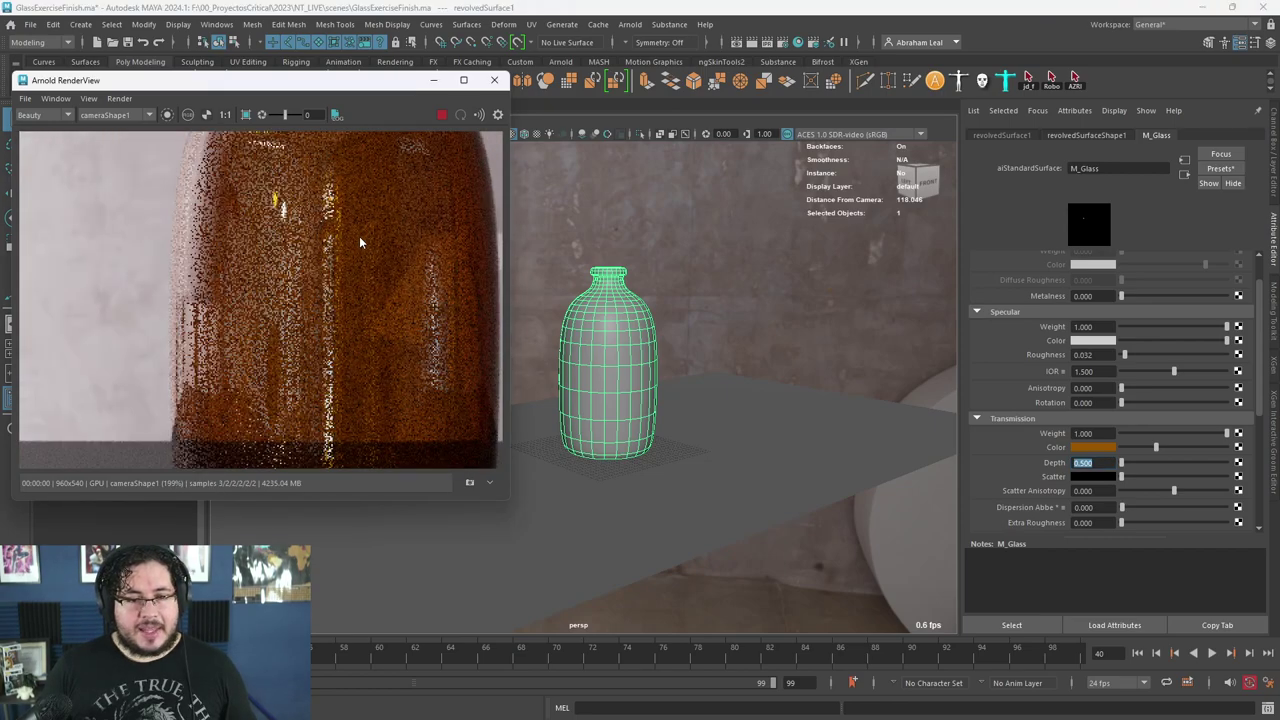
scroll(359, 236, "down", 1)
- Set the M_Glass transmission depth to 2 and view the whole bottle in the render
left_click(1090, 464)
left_click_drag(1099, 465, 1057, 464)
key("Return")
scroll(366, 302, "down", 3)
scroll(366, 302, "up", 1)
- Shift the hue of the M_Glass transmission color from orange to dark red and check the rendered bottle
left_click(1090, 447)
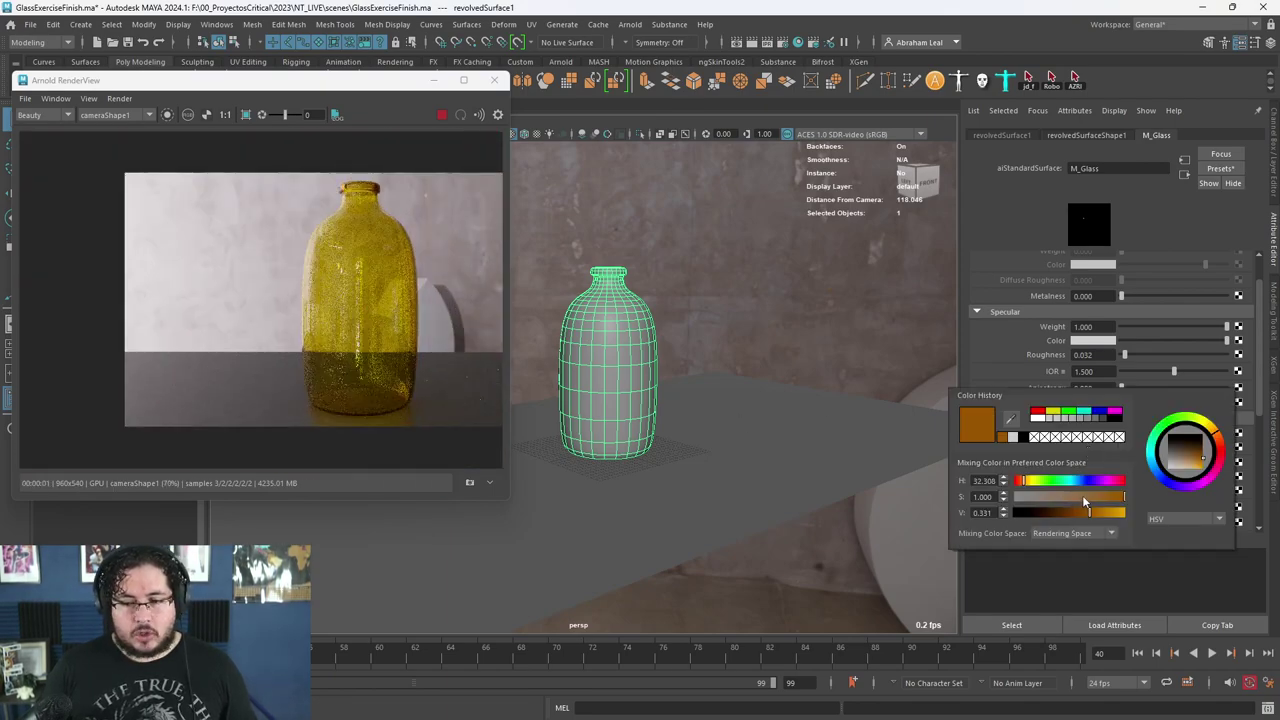
mouse_move(1023, 484)
left_mouse_down()
mouse_move(1053, 485)
mouse_move(1020, 485)
left_mouse_up()
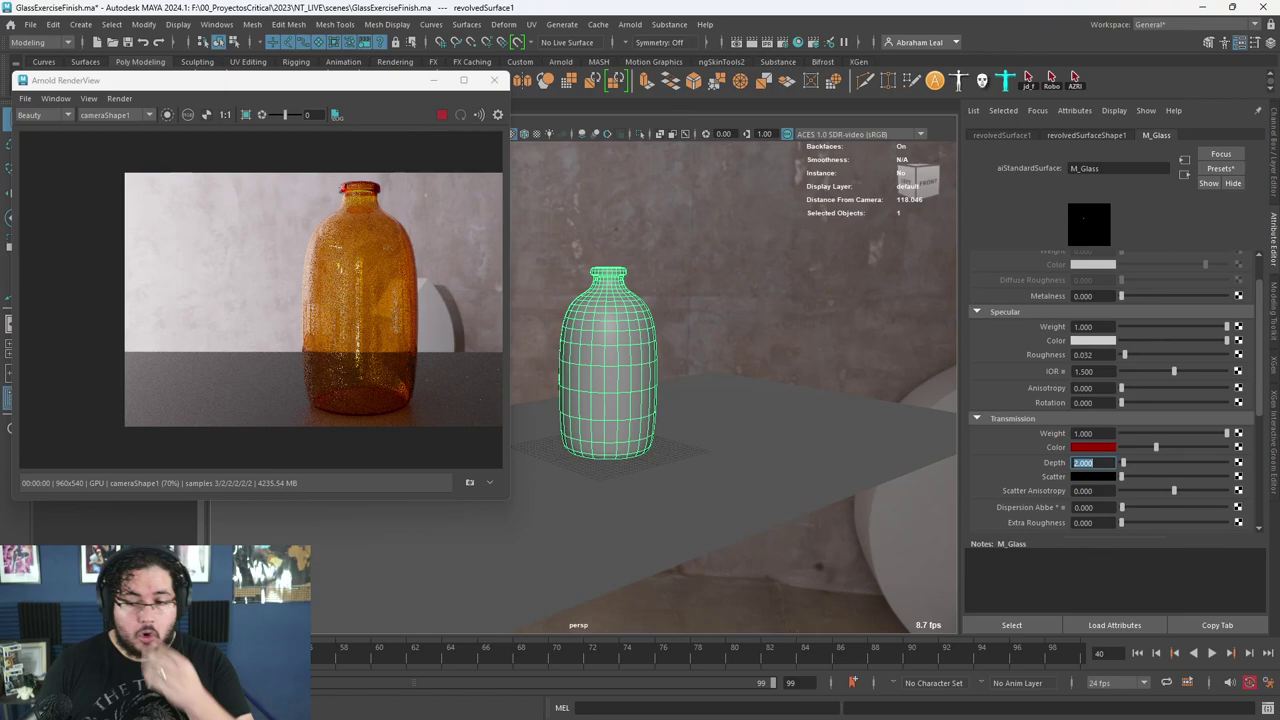
scroll(392, 304, "up", 2)
scroll(392, 304, "down", 1)
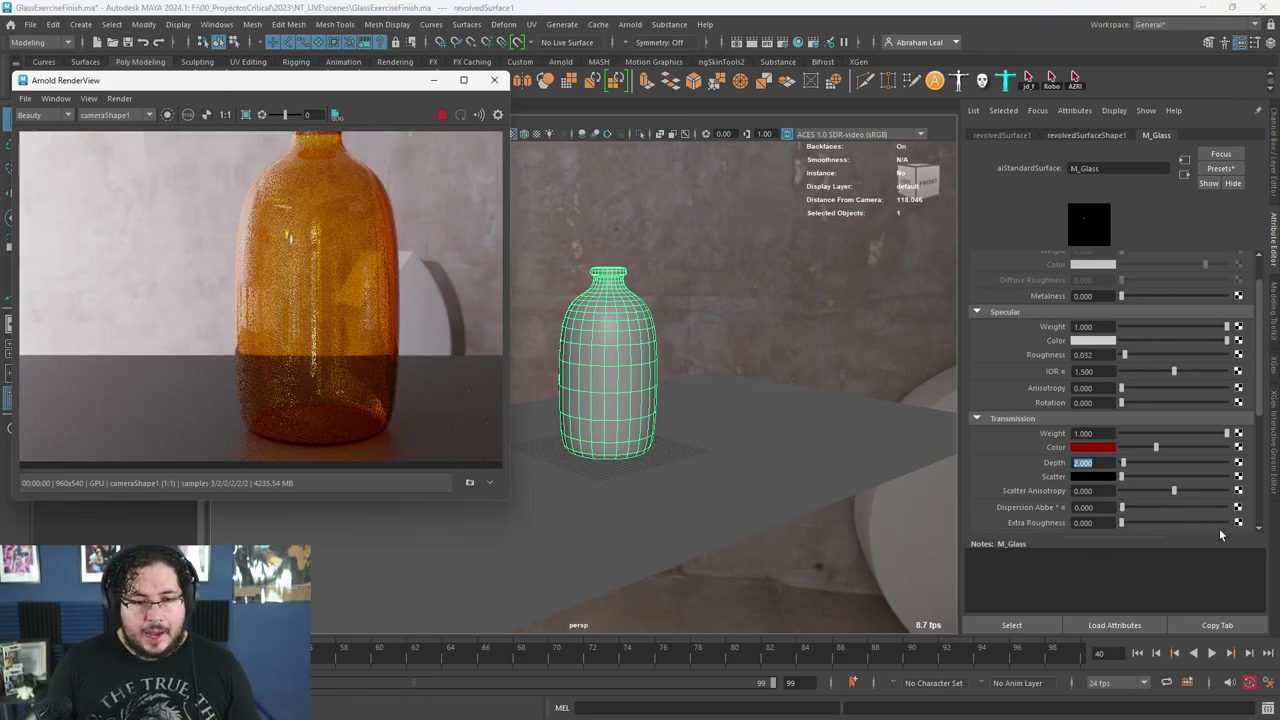
- Raise the M_Glass transmission scatter to white and its scatter anisotropy to 1.000, and inspect the render up close
left_click_drag(1120, 476, 1236, 476)
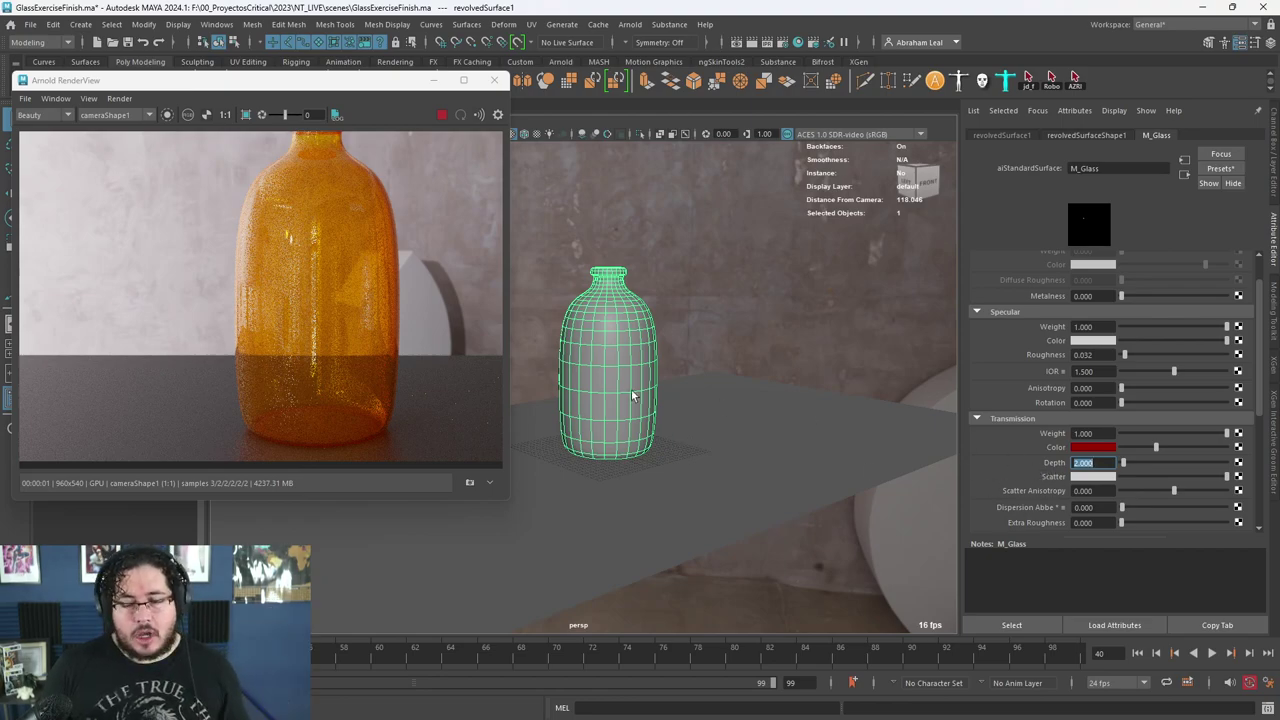
left_click_drag(1180, 488, 1230, 490)
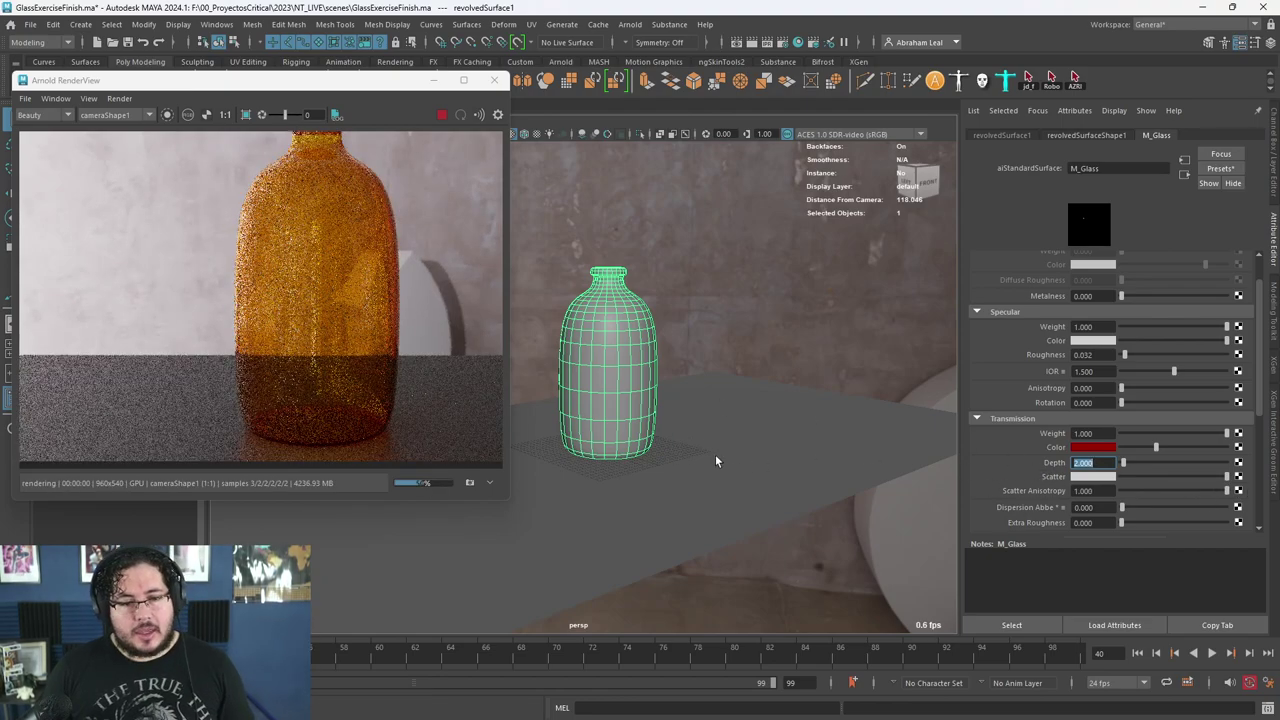
scroll(403, 363, "up", 1)
scroll(403, 363, "down", 1)
scroll(337, 269, "down", 1)
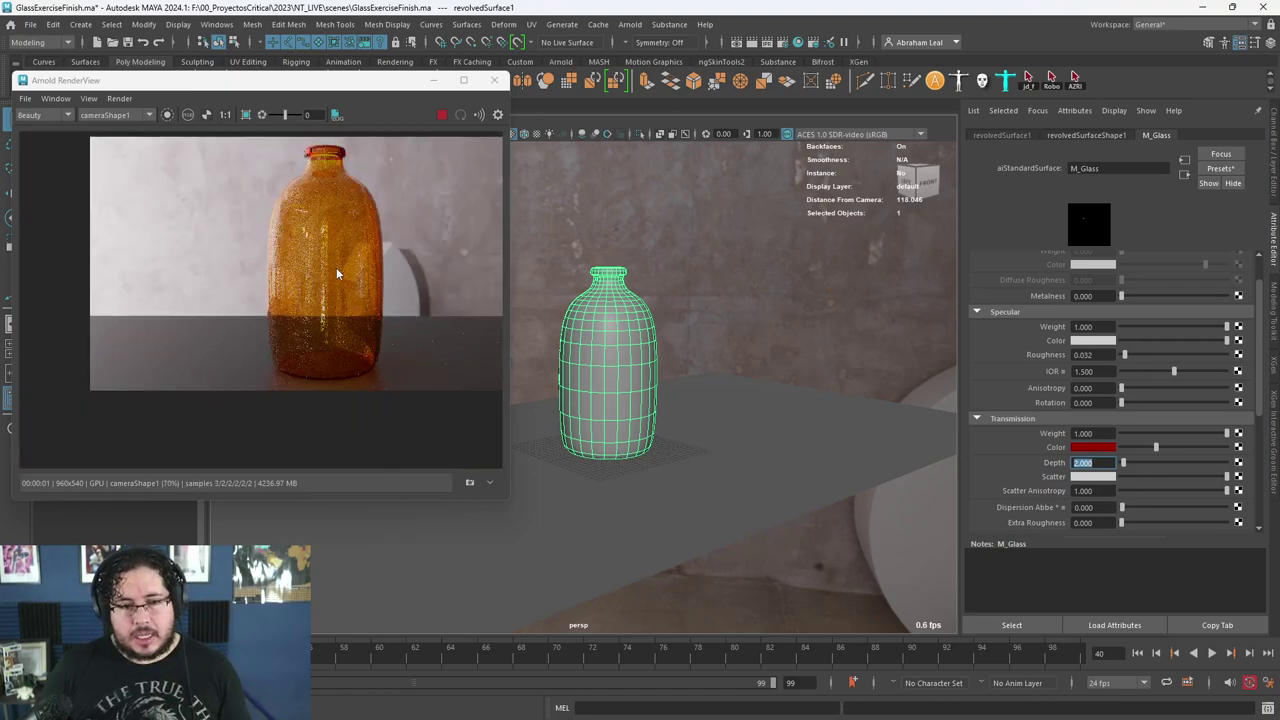
scroll(336, 267, "up", 10)
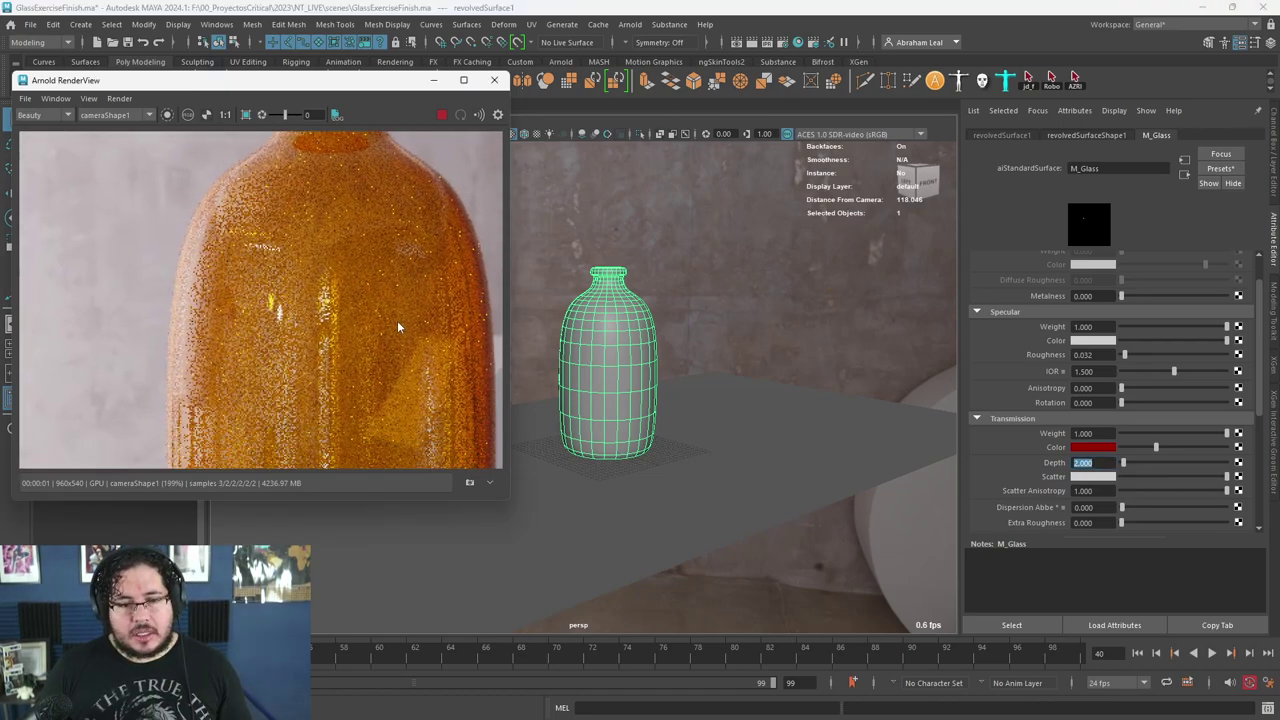
scroll(397, 326, "down", 6)
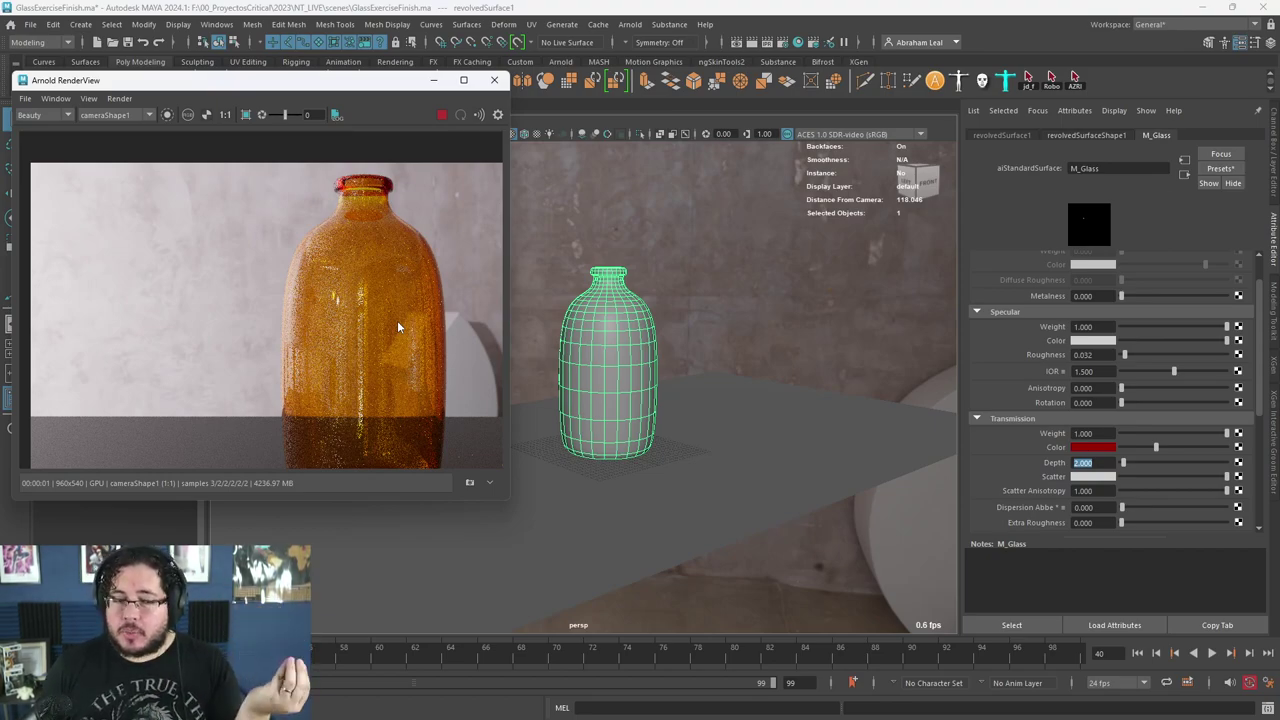
- Try a pure magenta transmission scatter color on M_Glass and inspect the bottle's shoulder in the render
left_click(1093, 447)
left_click(1124, 441)
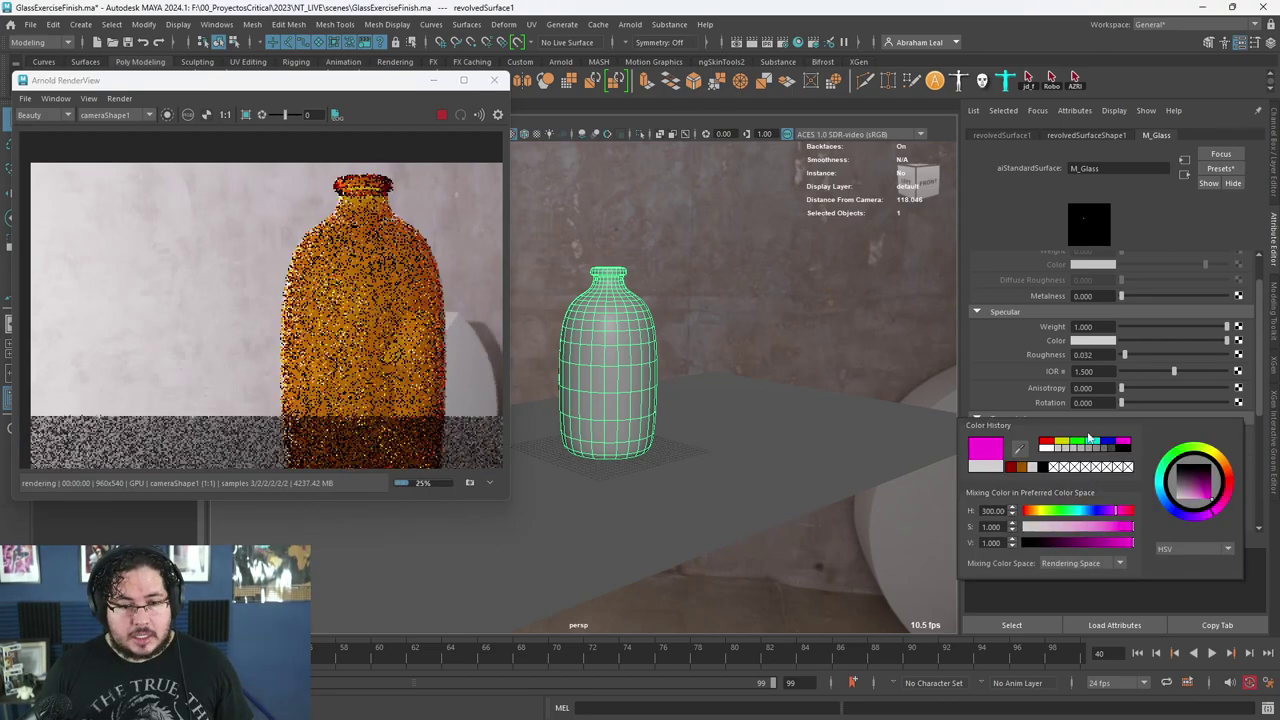
scroll(399, 302, "up", 5)
scroll(225, 296, "down", 5)
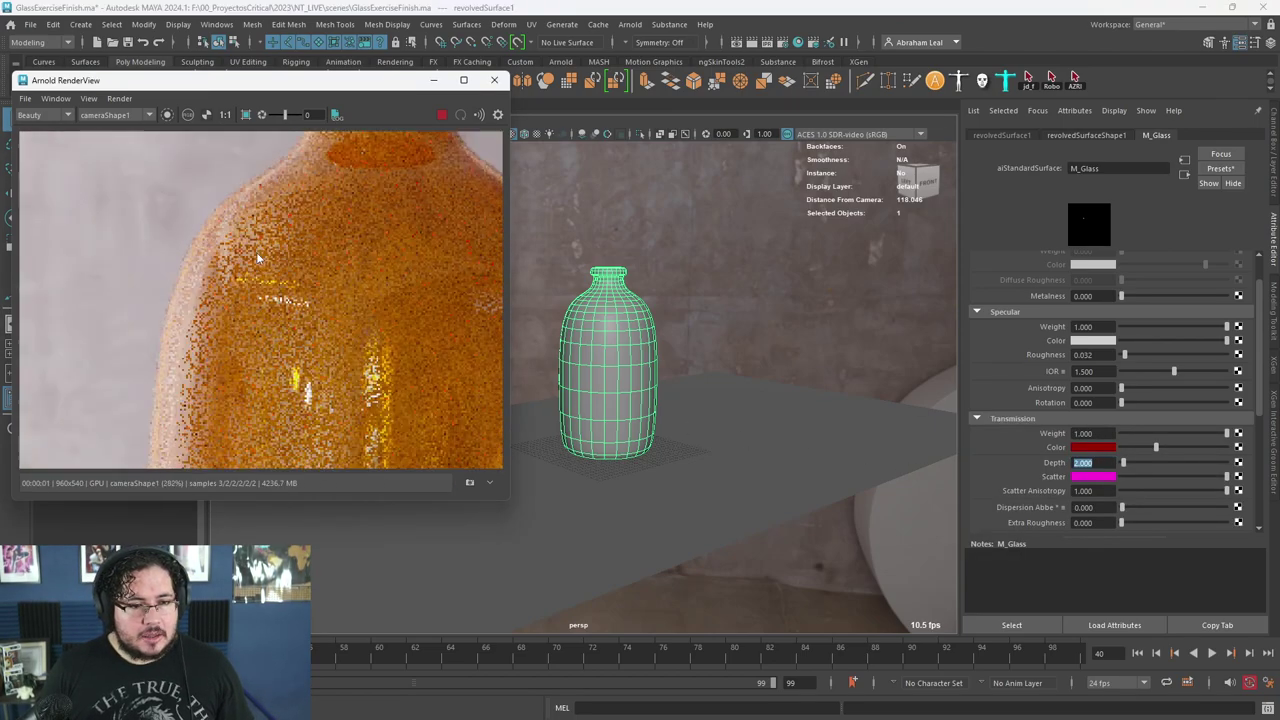
- Change the M_Glass transmission scatter color to bright green and inspect the bottle's base and full shape in the render
left_click(1088, 477)
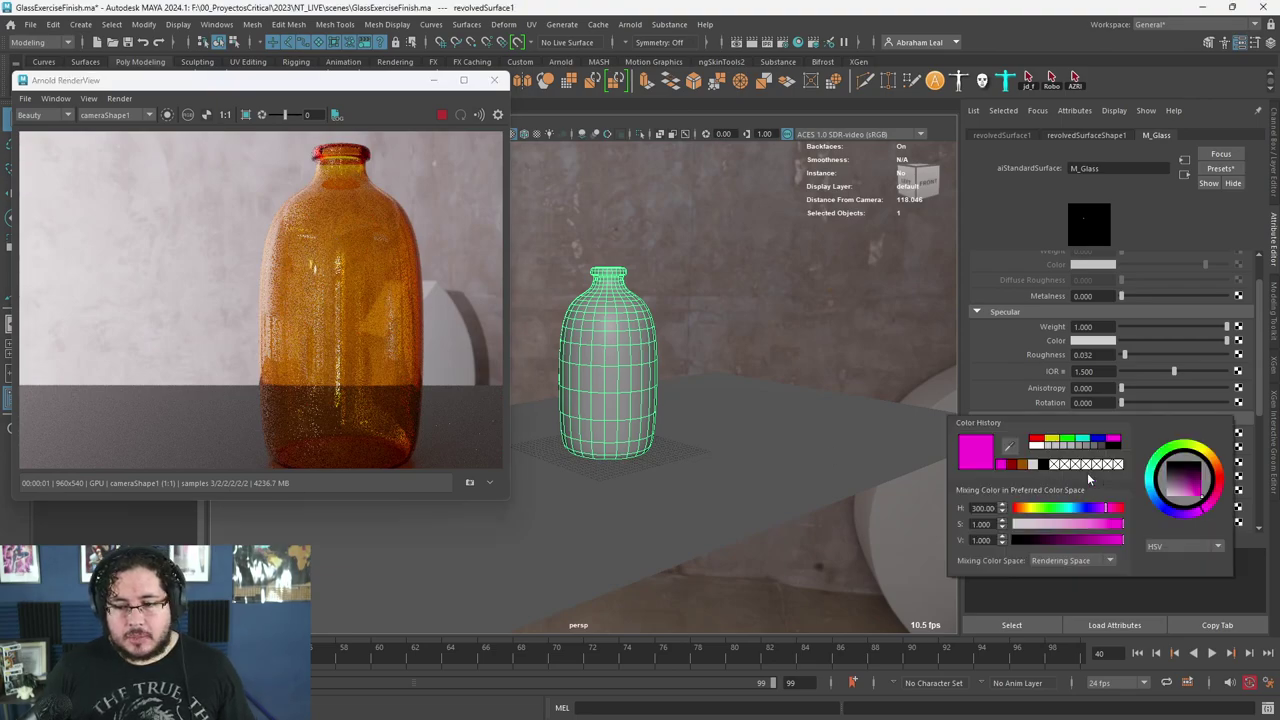
left_click(1021, 462)
left_click(1072, 441)
scroll(380, 315, "up", 6)
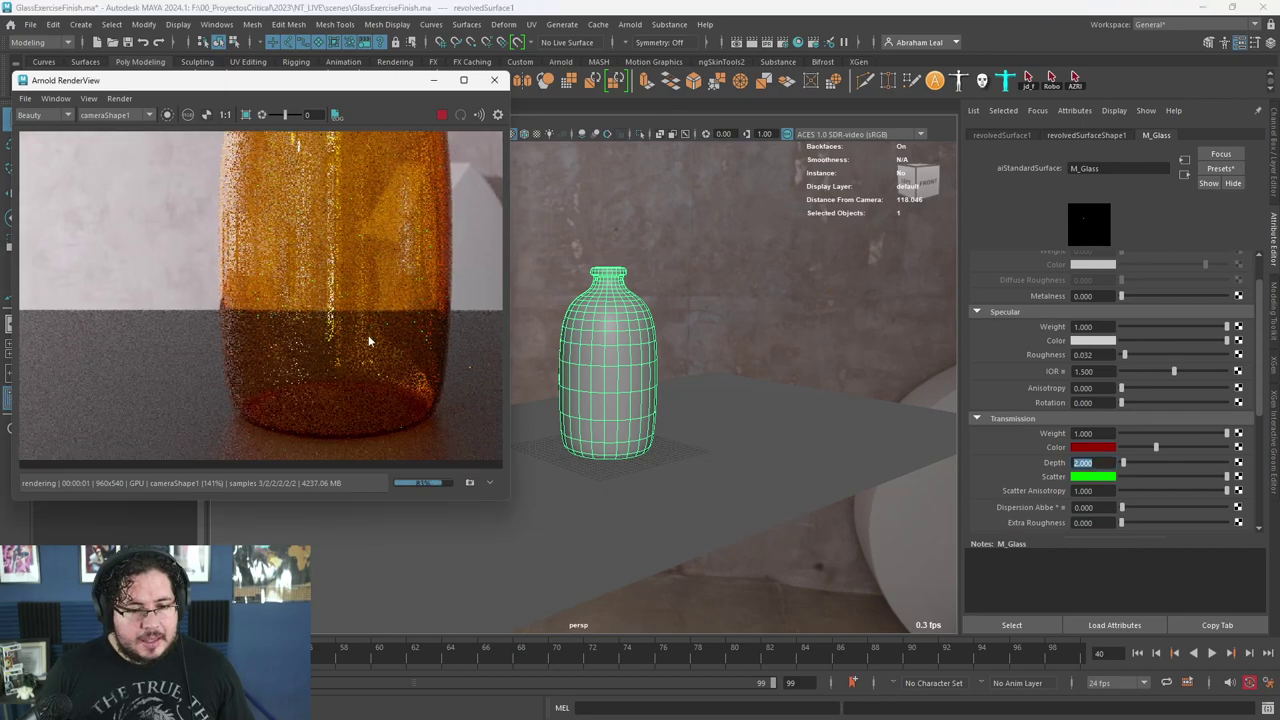
scroll(426, 274, "down", 6)
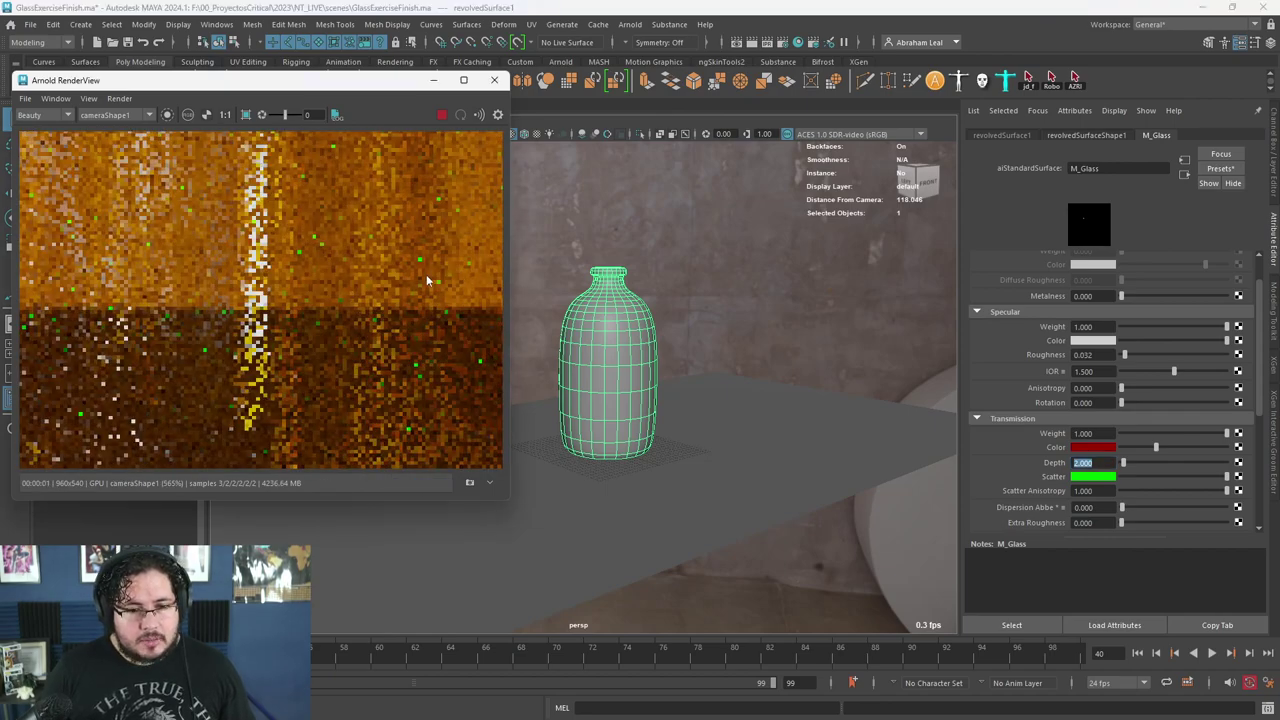
scroll(387, 303, "up", 1)
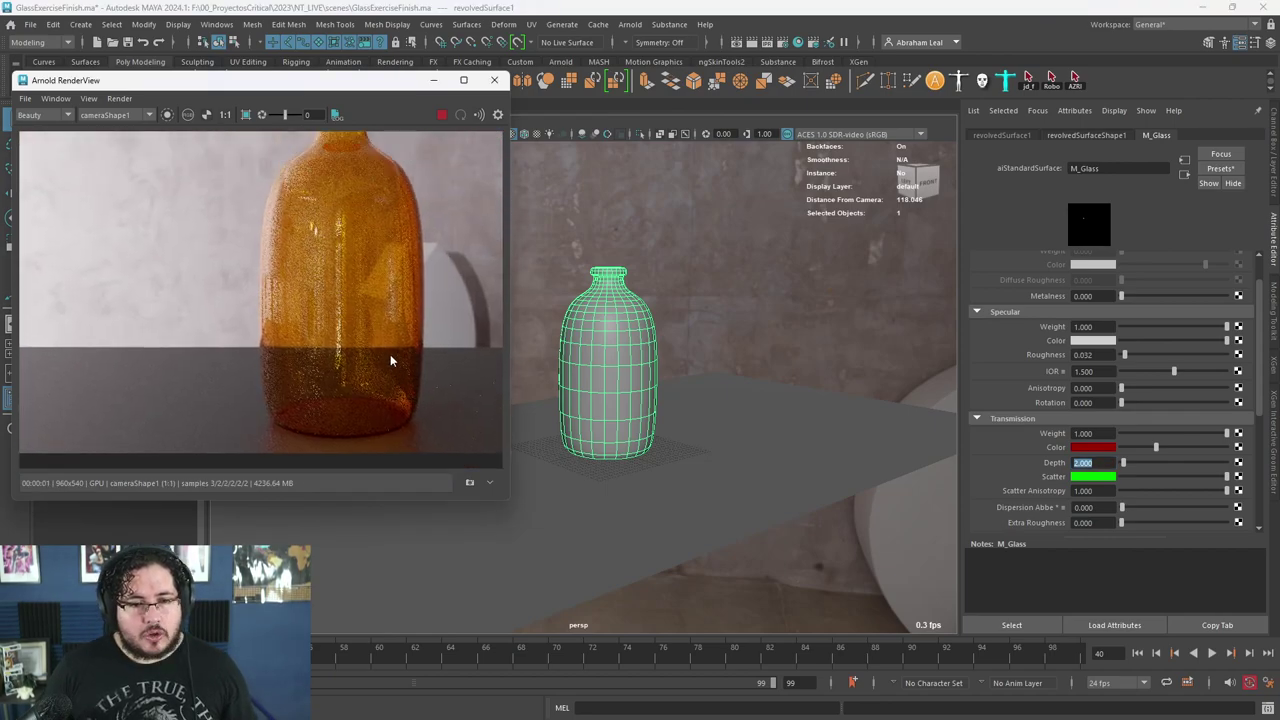
scroll(356, 283, "down", 4)
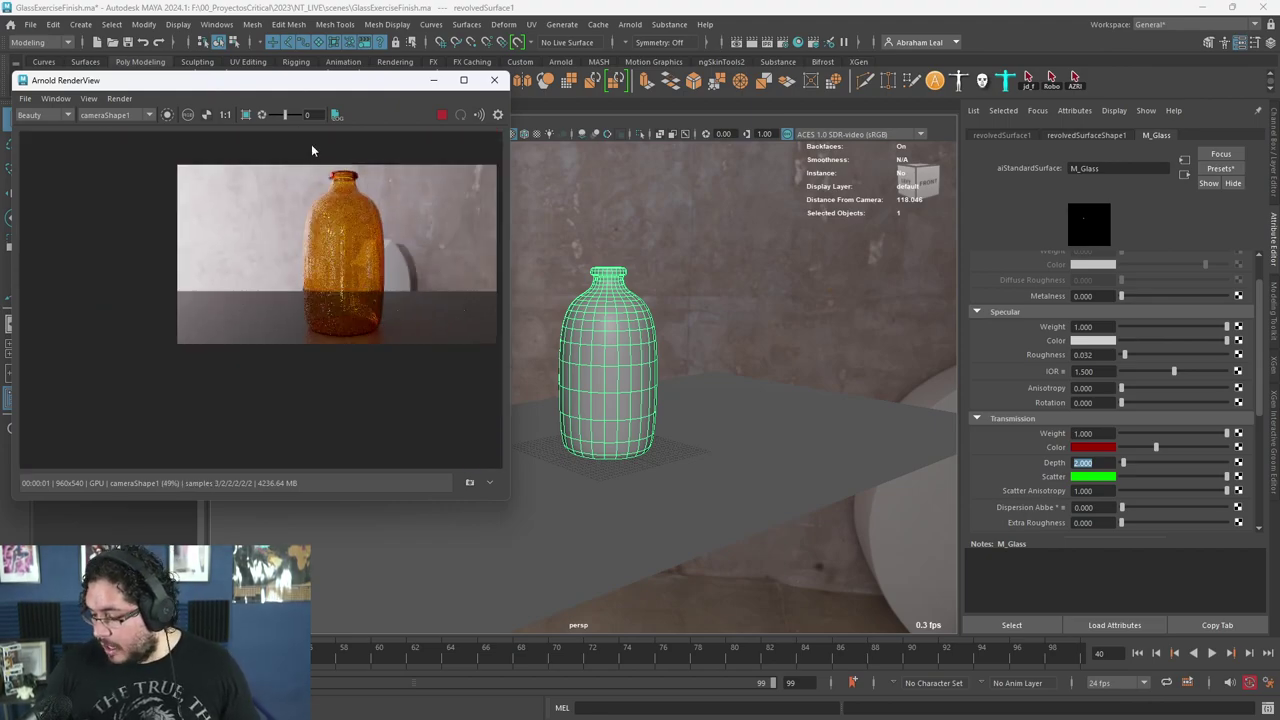
- Stop the render and enable adaptive sampling in the Arnold Renderer settings, keeping Max. Camera (AA) at 20
left_click(440, 117)
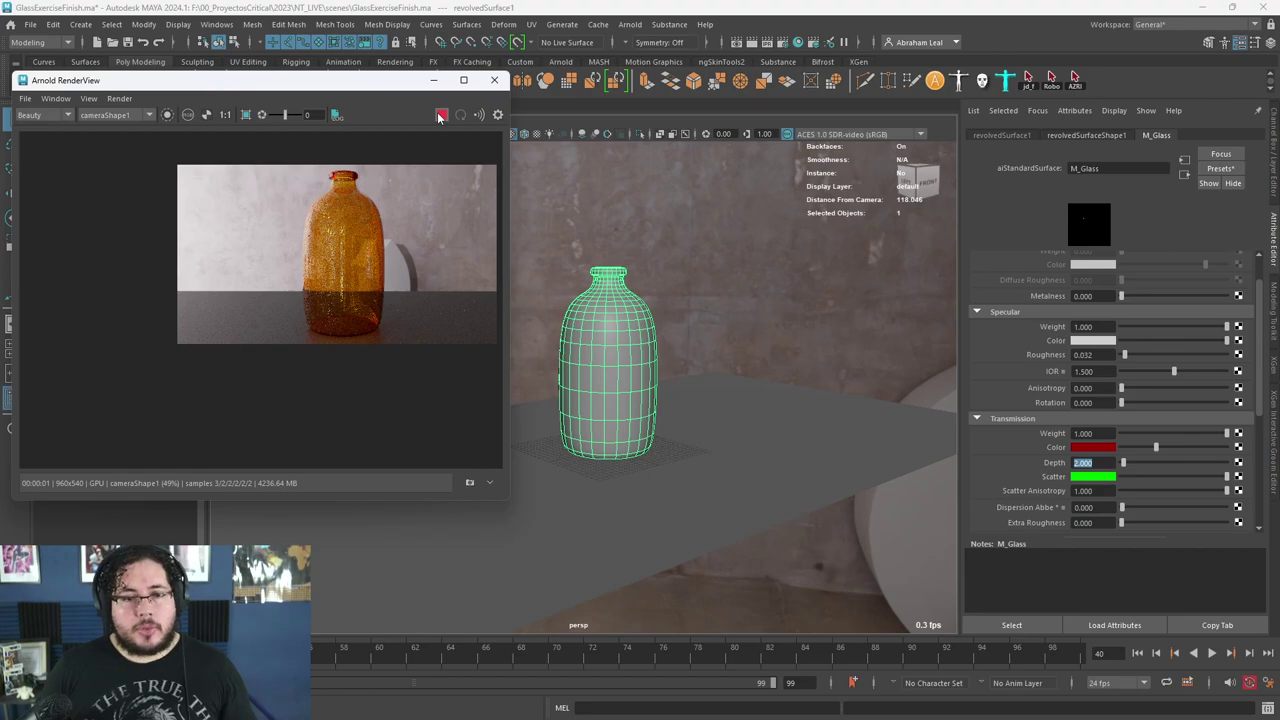
left_click(786, 44)
left_click(787, 43)
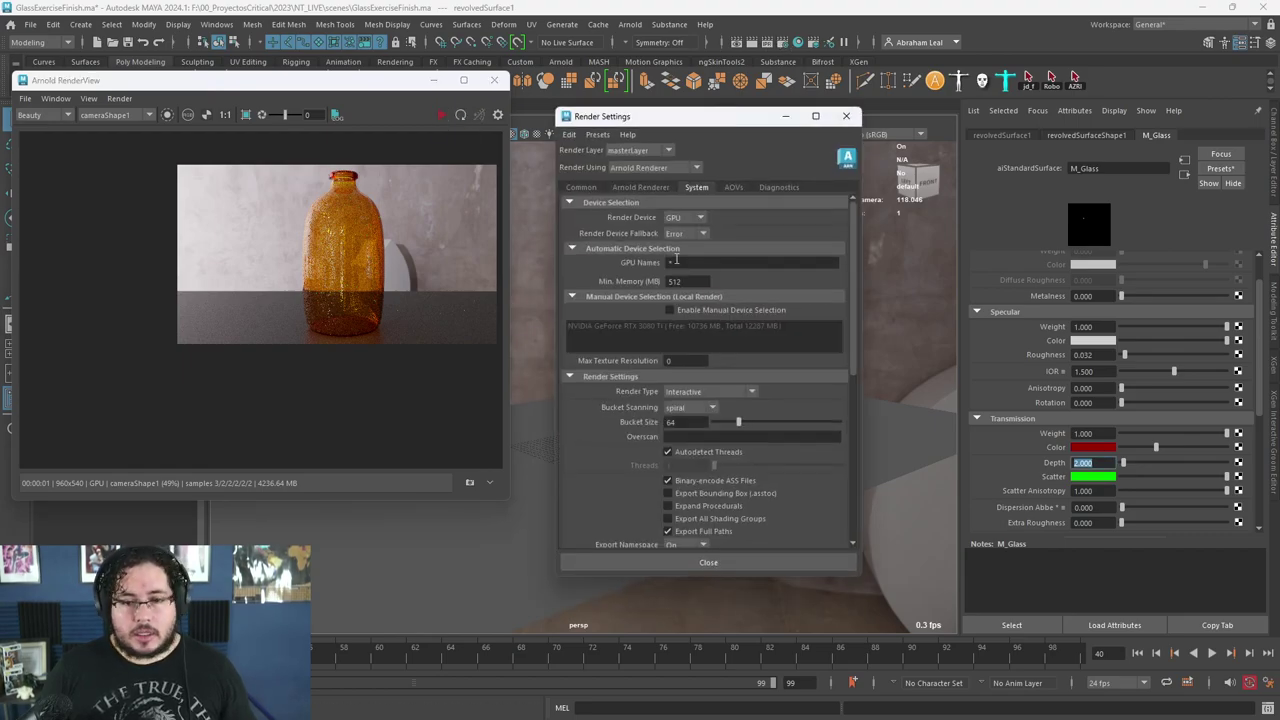
left_click(626, 187)
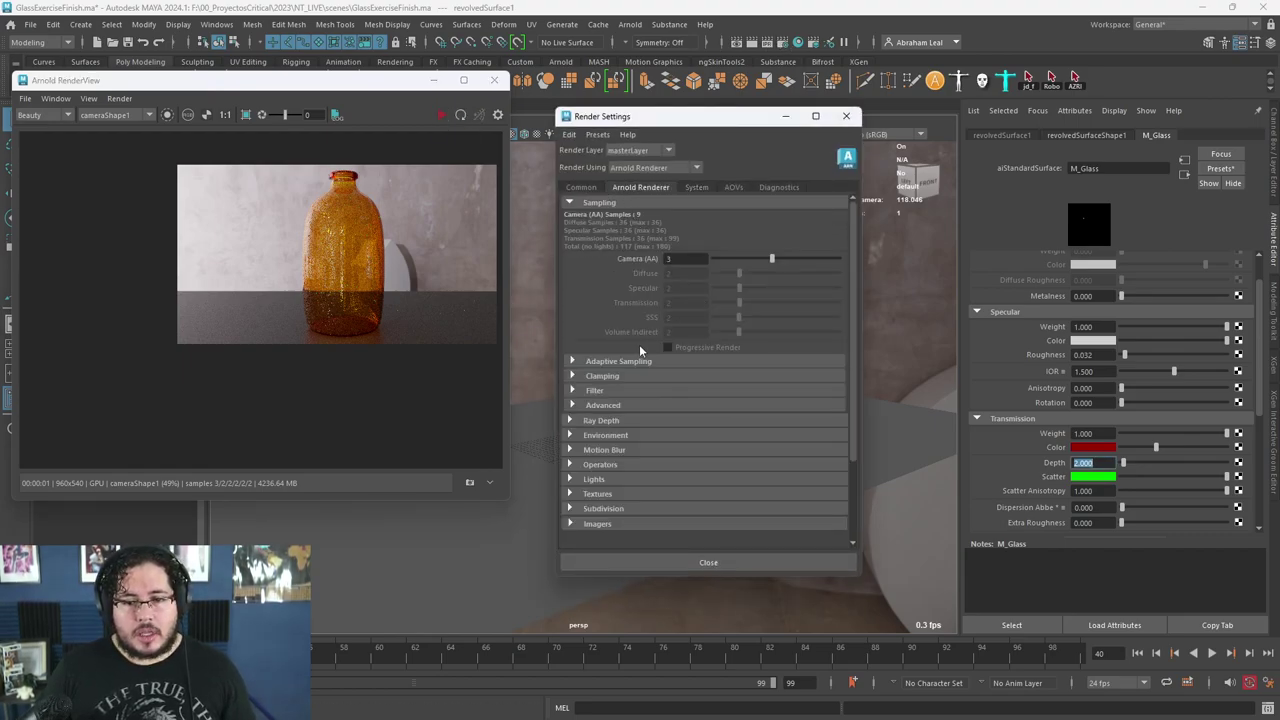
left_click(608, 362)
left_click(670, 376)
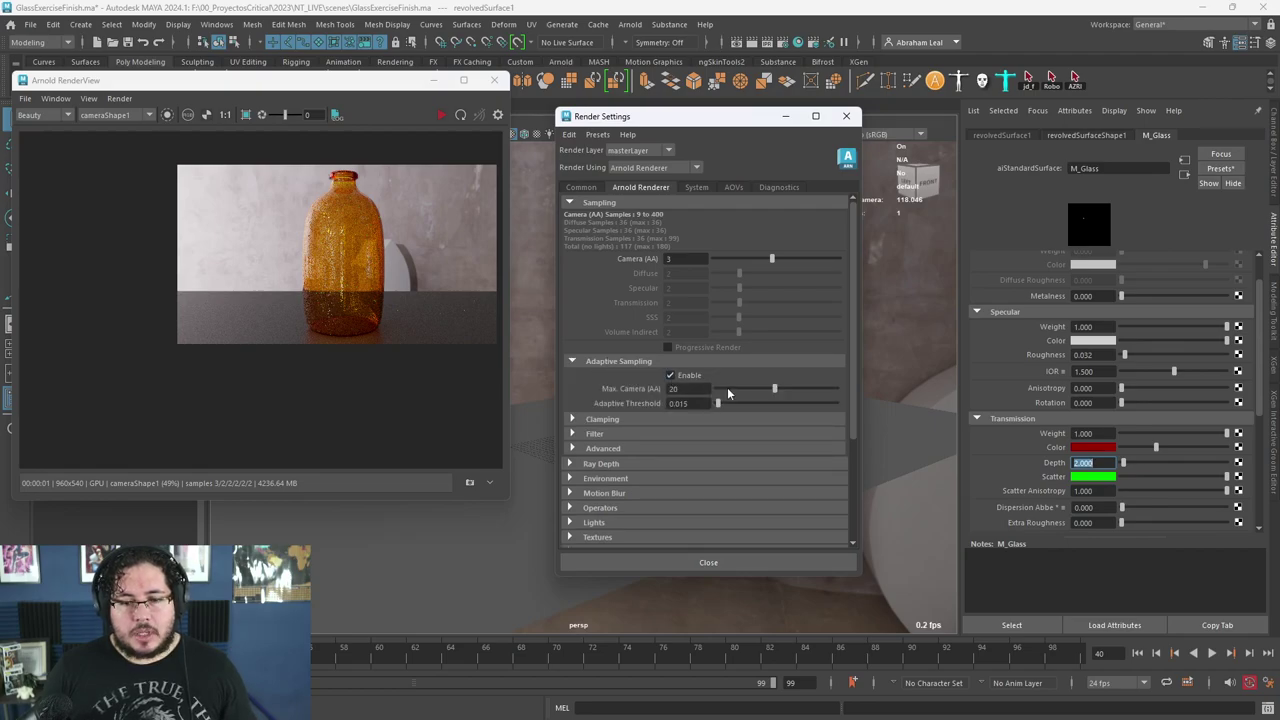
double_click(683, 389)
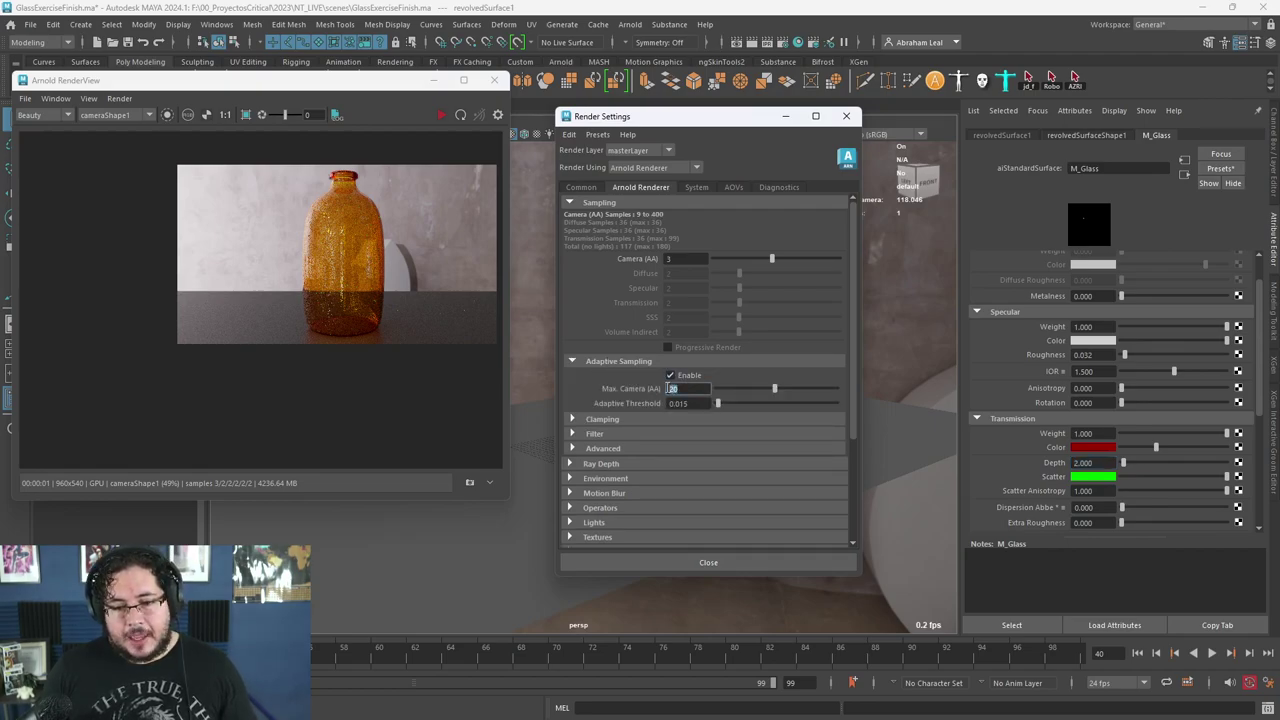
- Restart the render with adaptive sampling and examine the noise on the bottle's shoulder and body
left_click(405, 94)
left_click(441, 115)
scroll(345, 284, "up", 2)
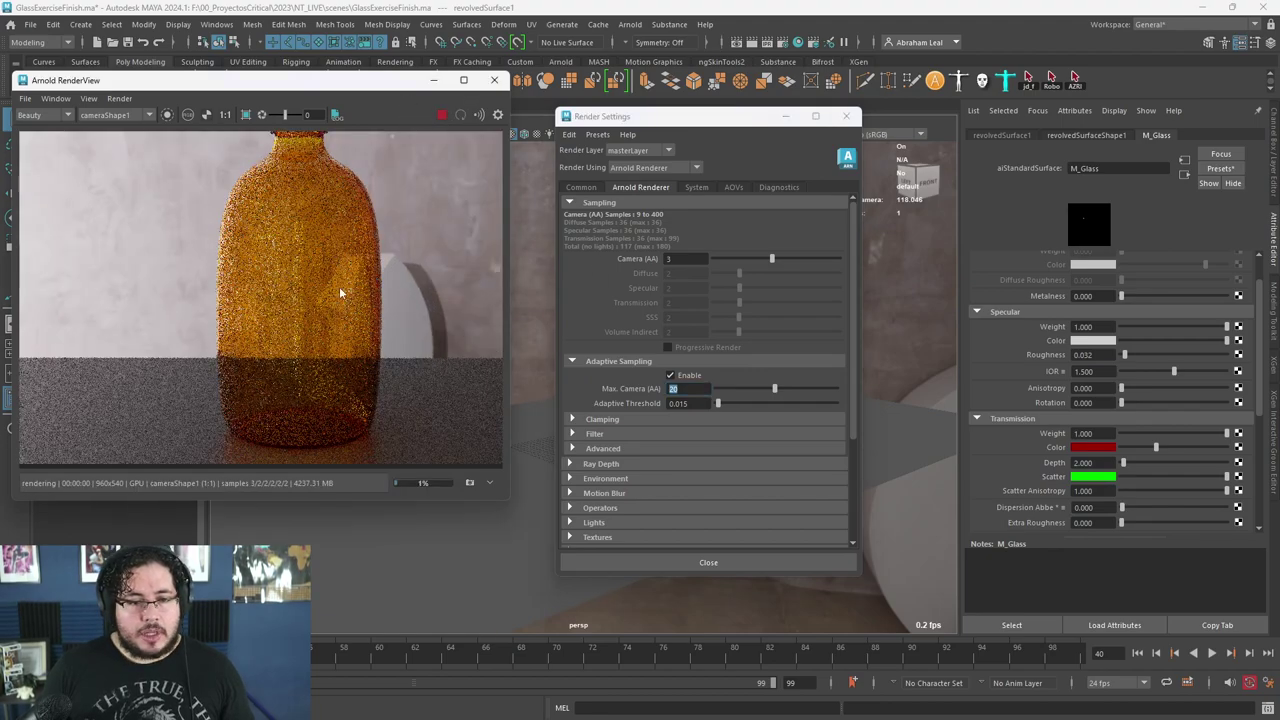
scroll(297, 238, "up", 3)
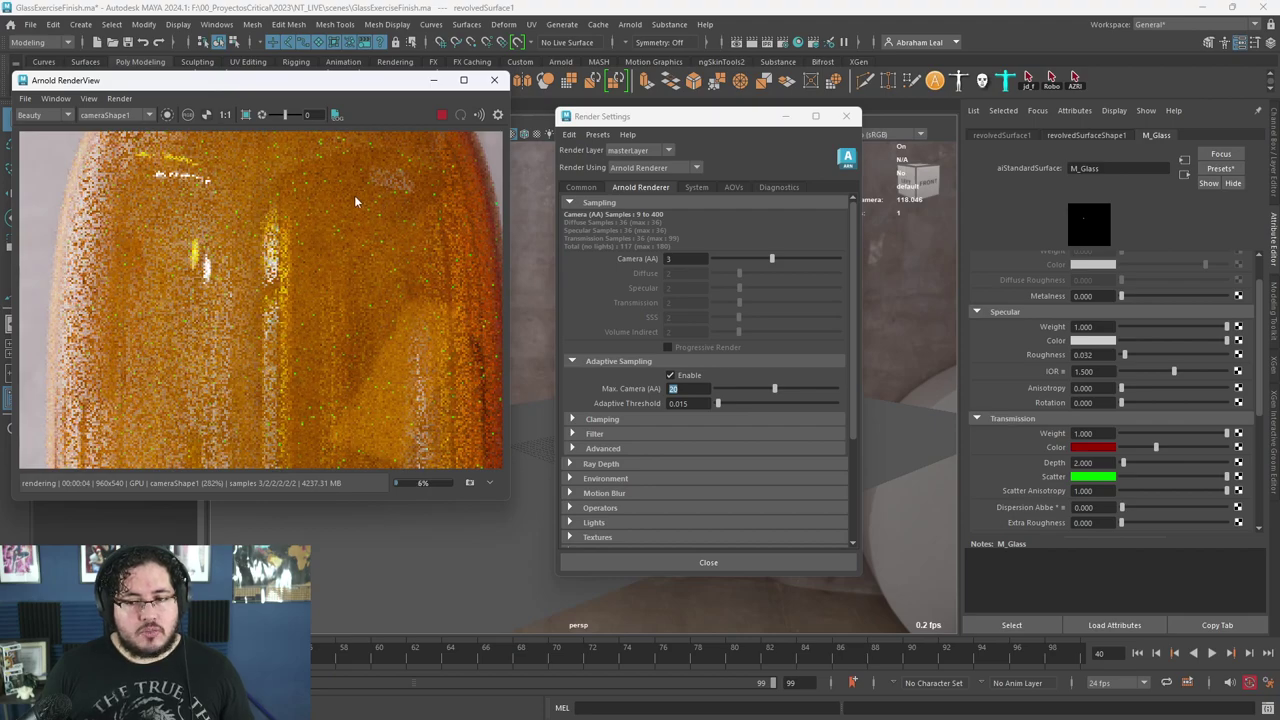
scroll(370, 216, "down", 5)
scroll(370, 216, "up", 5)
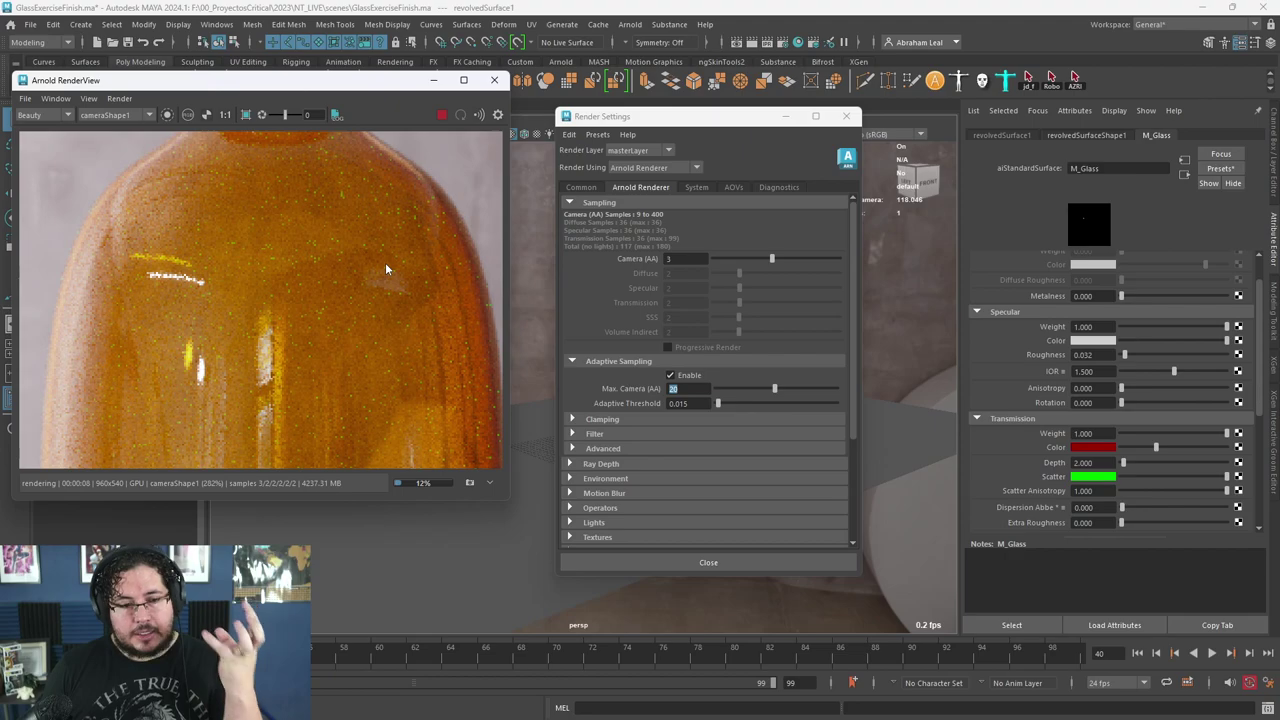
scroll(385, 262, "down", 3)
scroll(385, 262, "up", 3)
scroll(385, 235, "down", 2)
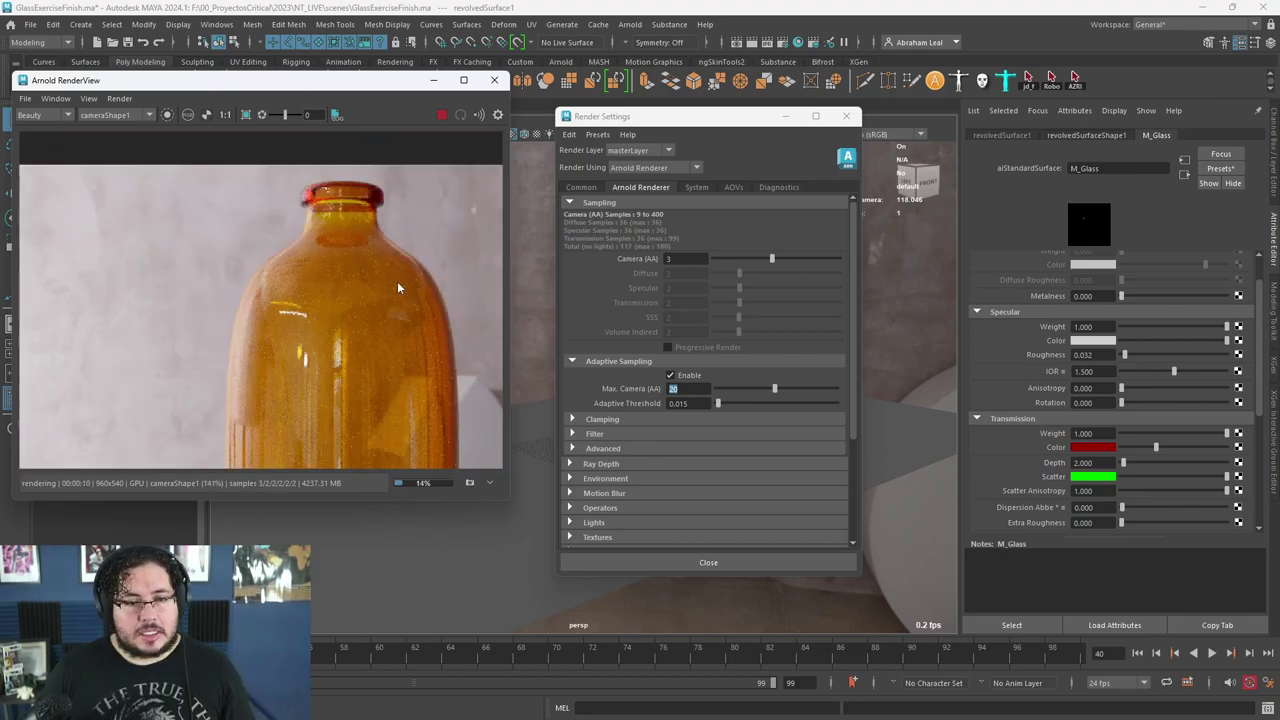
- Try a yellow transmission scatter color on M_Glass and inspect the whole bottle in the render
left_click(1098, 477)
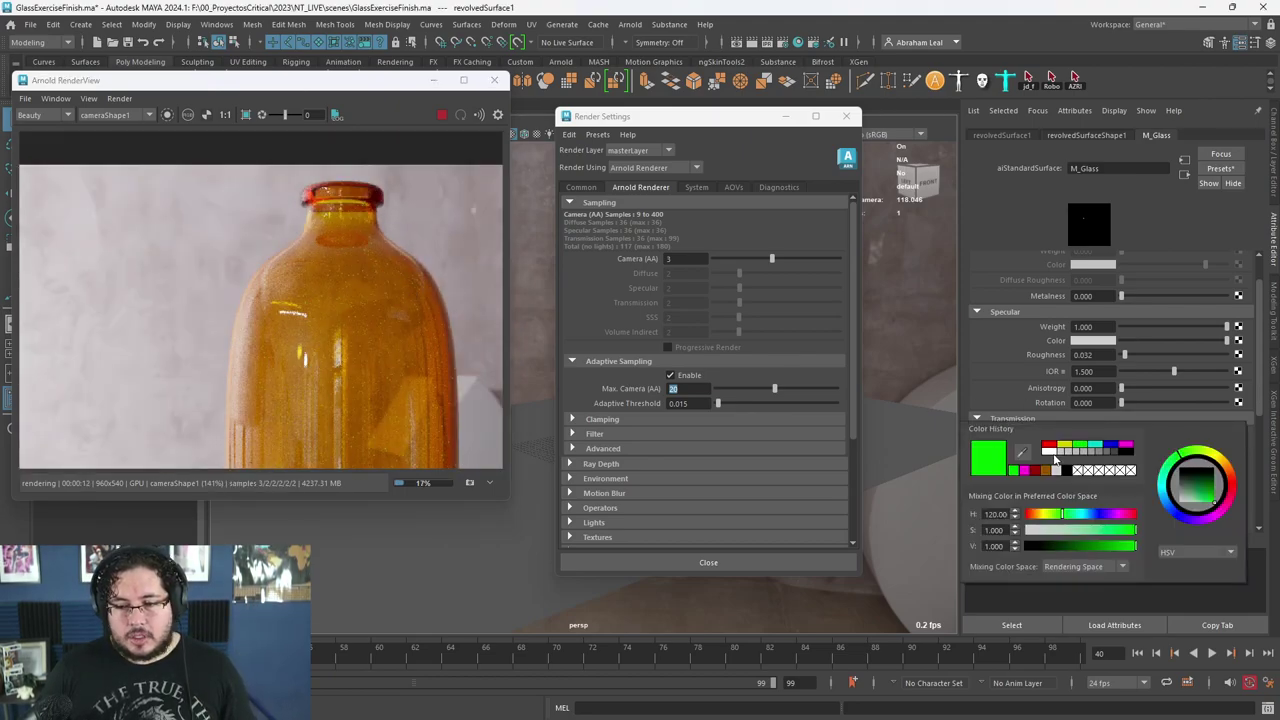
left_click(1066, 451)
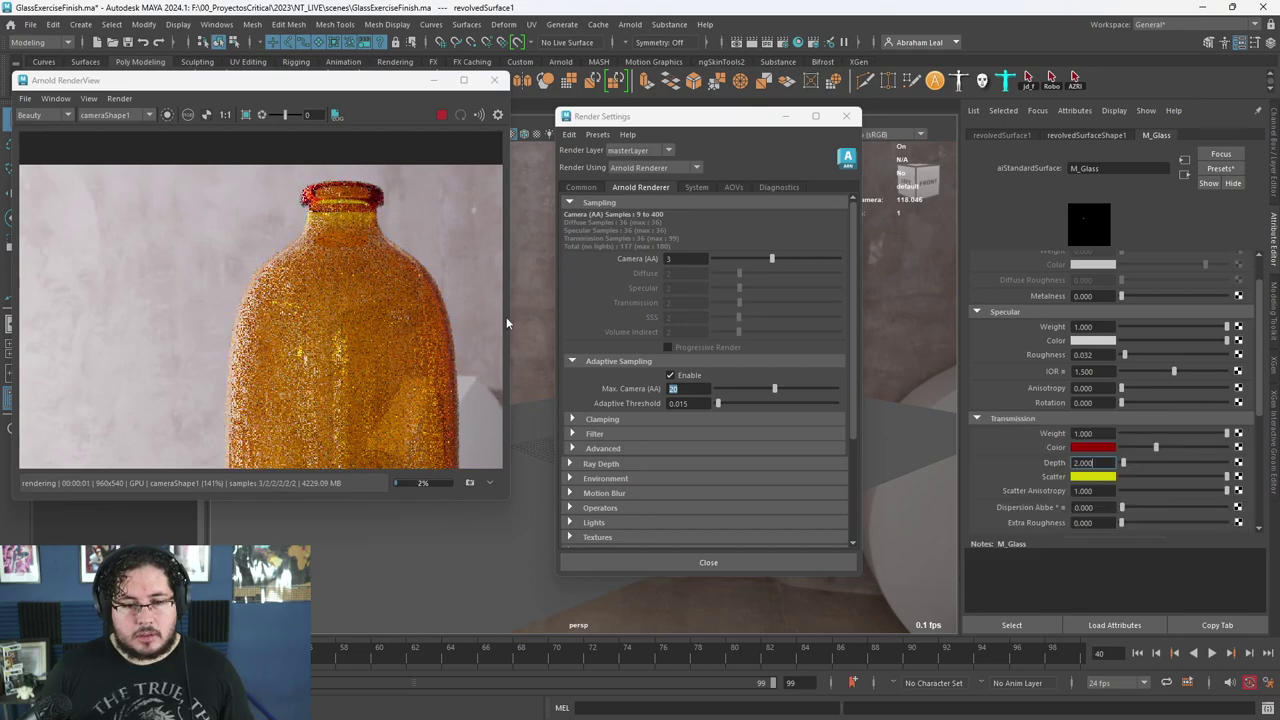
scroll(364, 266, "down", 2)
scroll(380, 257, "up", 3)
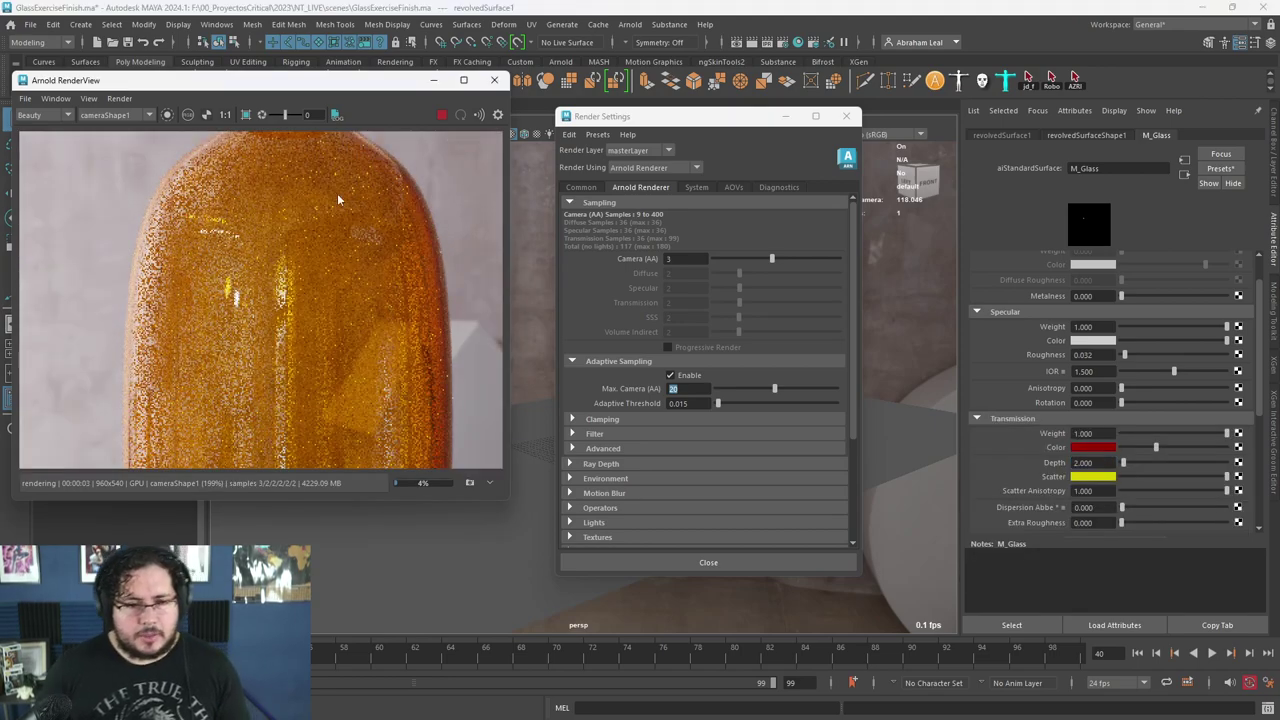
scroll(338, 259, "down", 3)
scroll(347, 310, "up", 1)
scroll(346, 306, "down", 2)
scroll(346, 302, "up", 2)
scroll(346, 302, "down", 1)
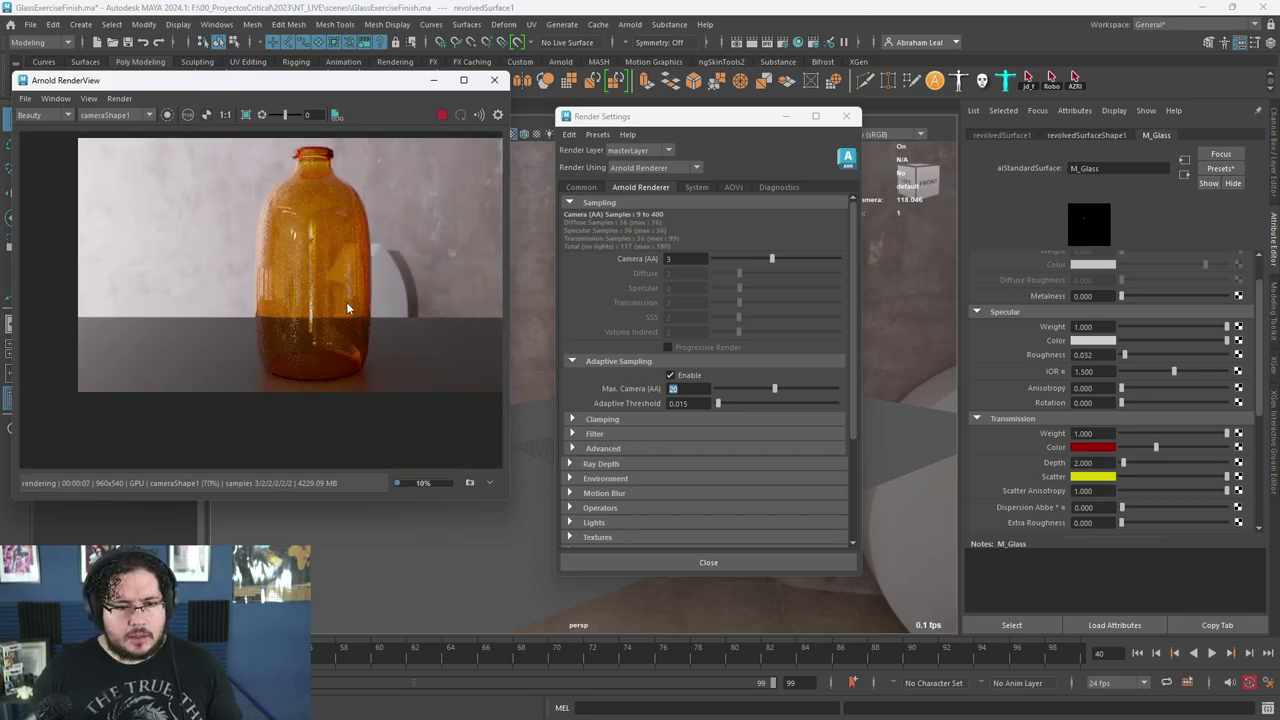
- Examine the rendered bottle's highlights, shoulder and base up close, checking the noise and color through the glass
scroll(307, 245, "up", 2)
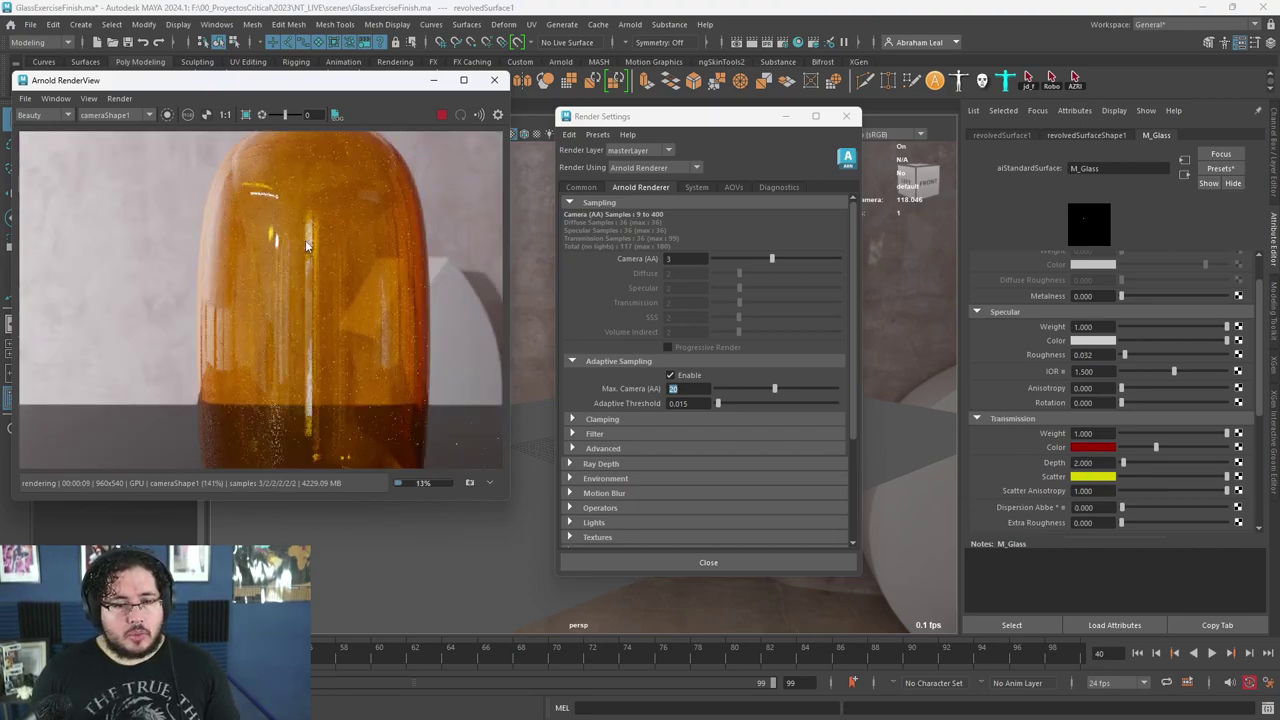
scroll(340, 232, "up", 1)
scroll(358, 229, "down", 3)
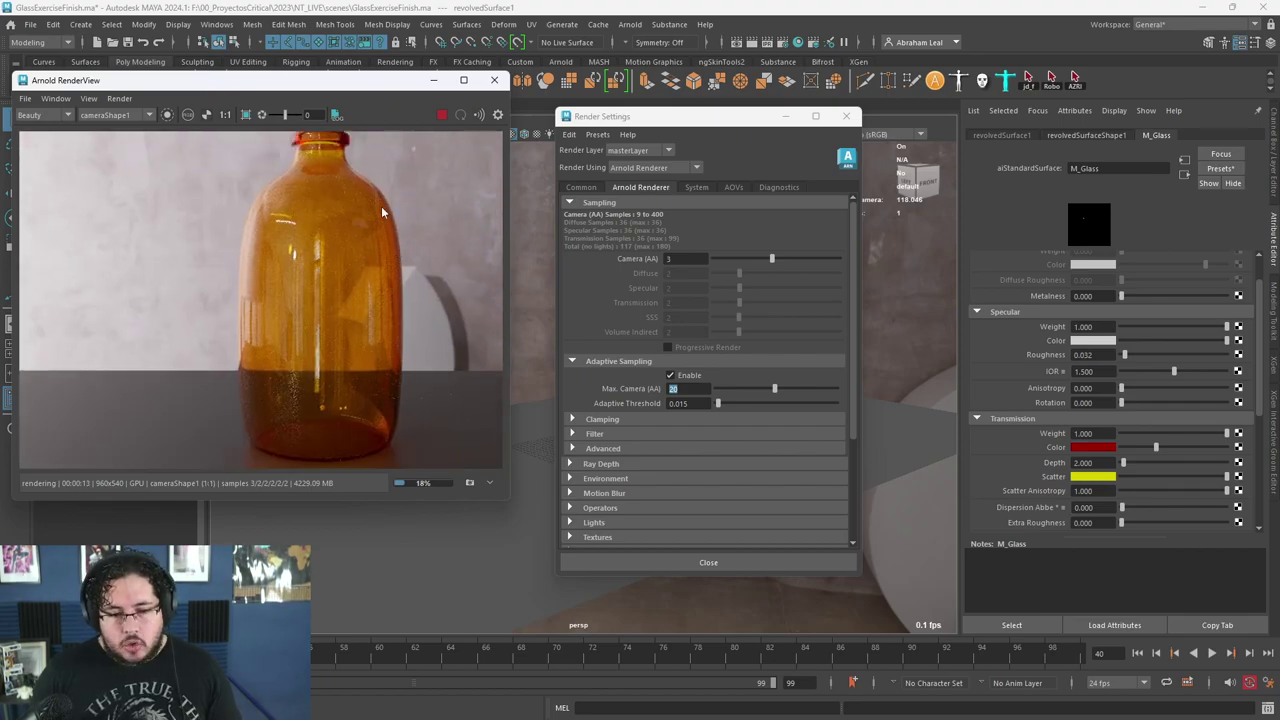
scroll(381, 211, "up", 2)
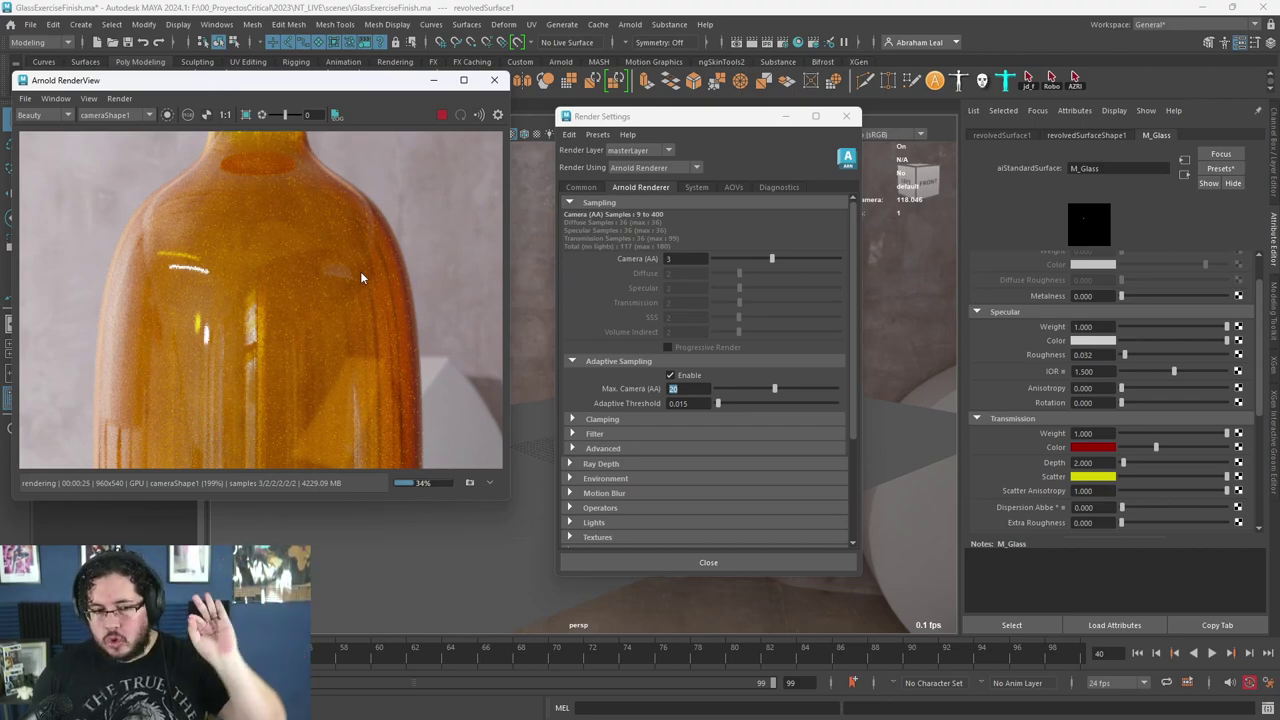
scroll(360, 271, "down", 2)
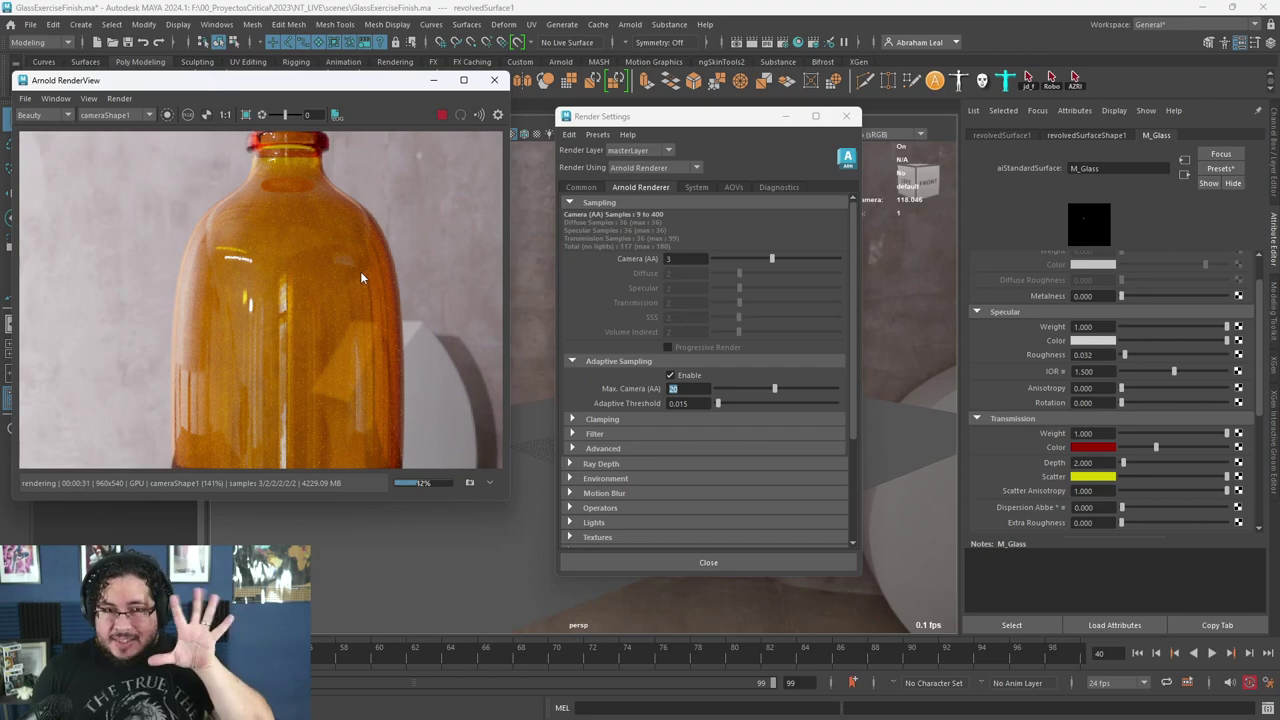
scroll(360, 271, "down", 1)
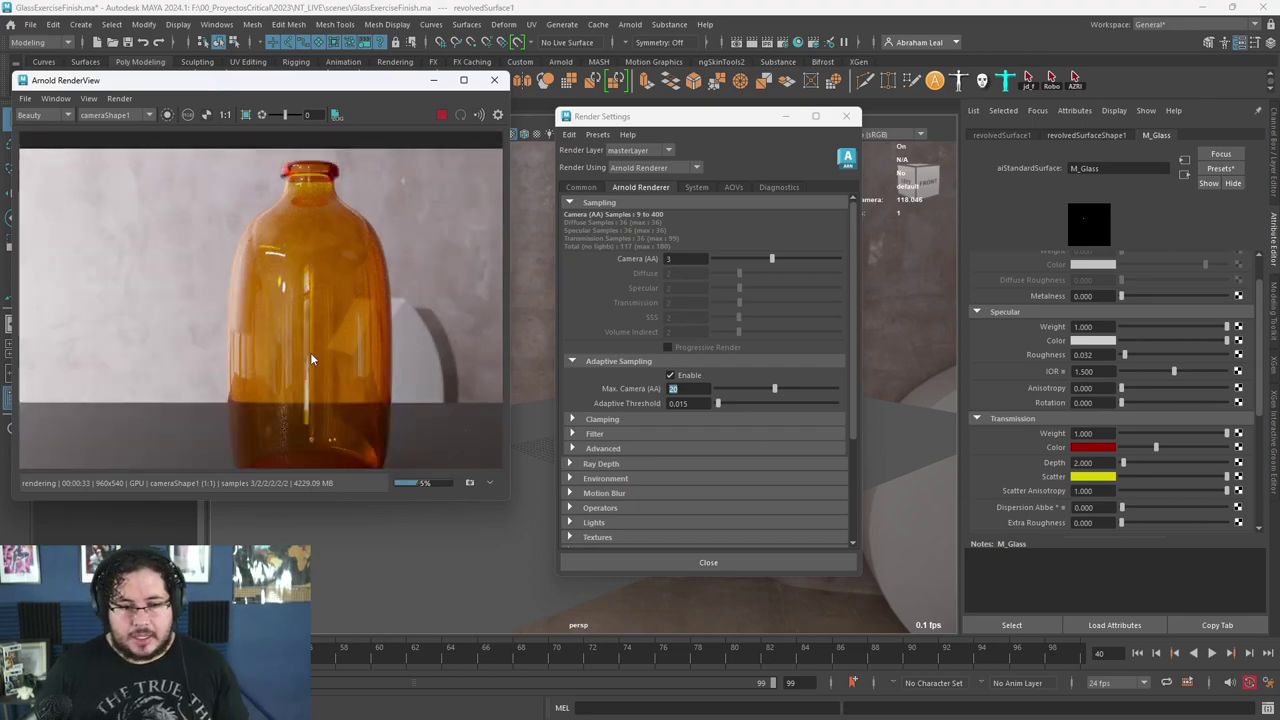
scroll(301, 336, "up", 5)
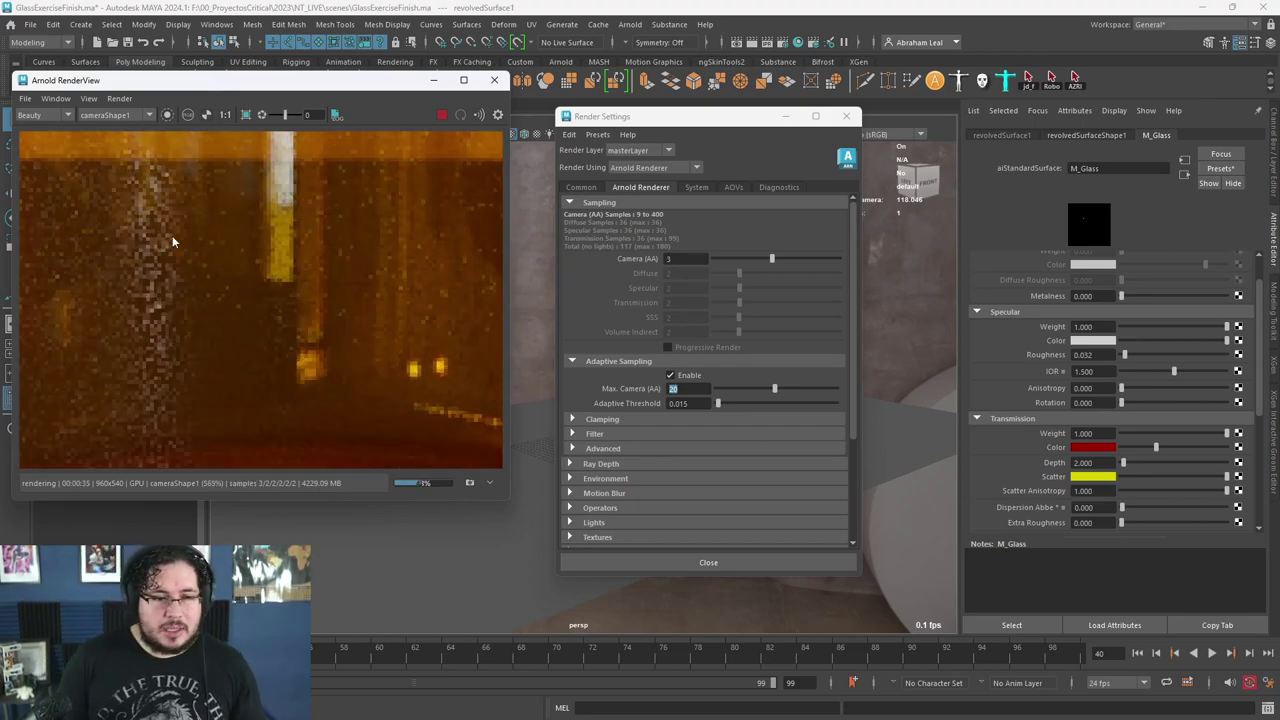
scroll(183, 226, "down", 6)
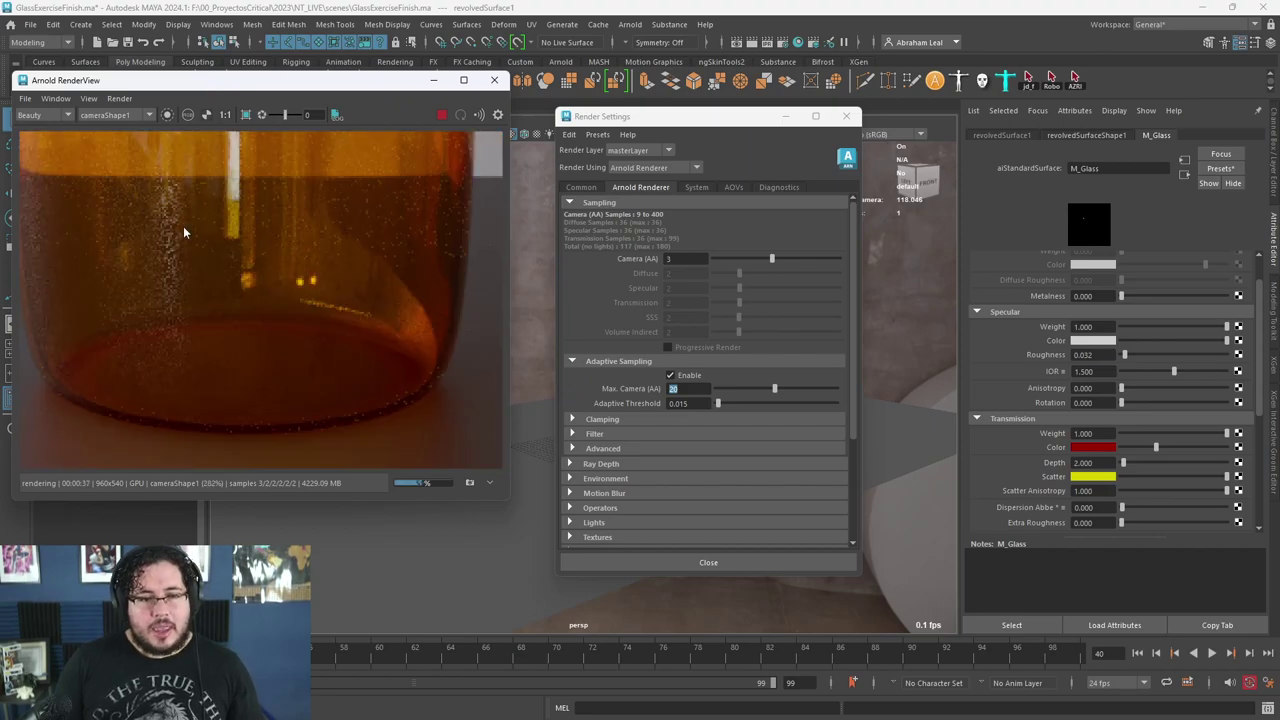
scroll(390, 252, "down", 1)
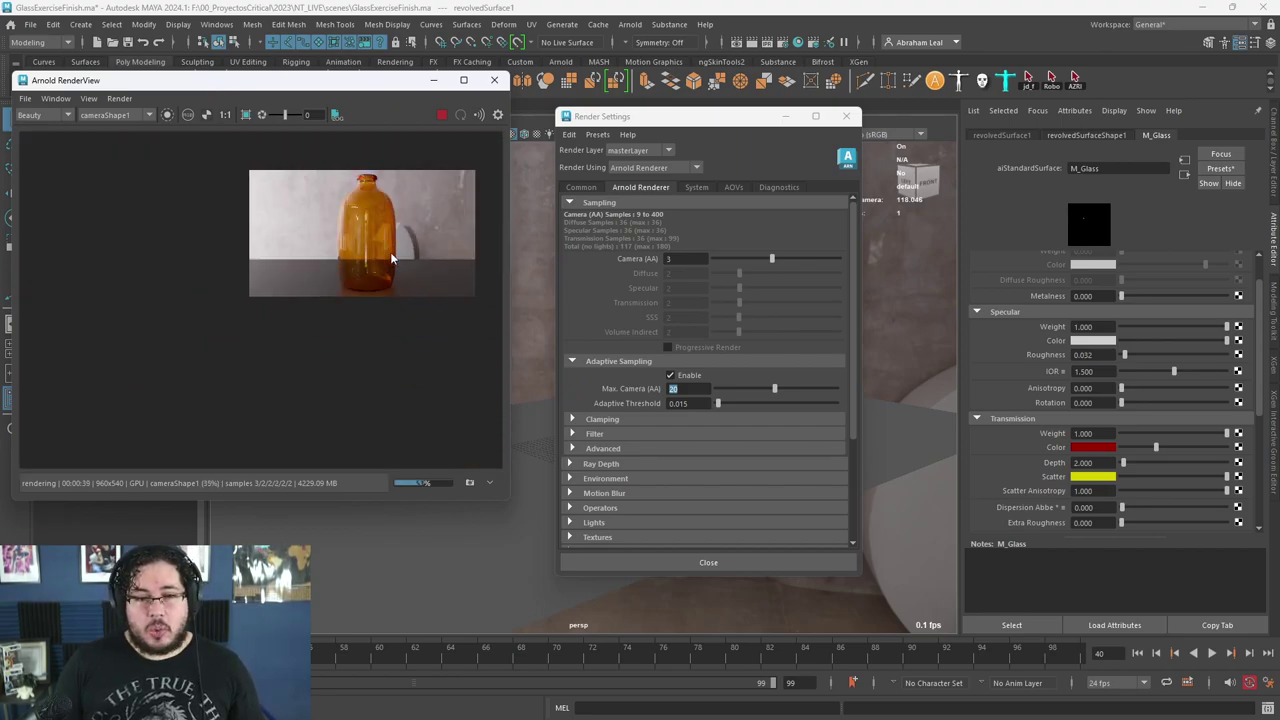
scroll(406, 293, "up", 2)
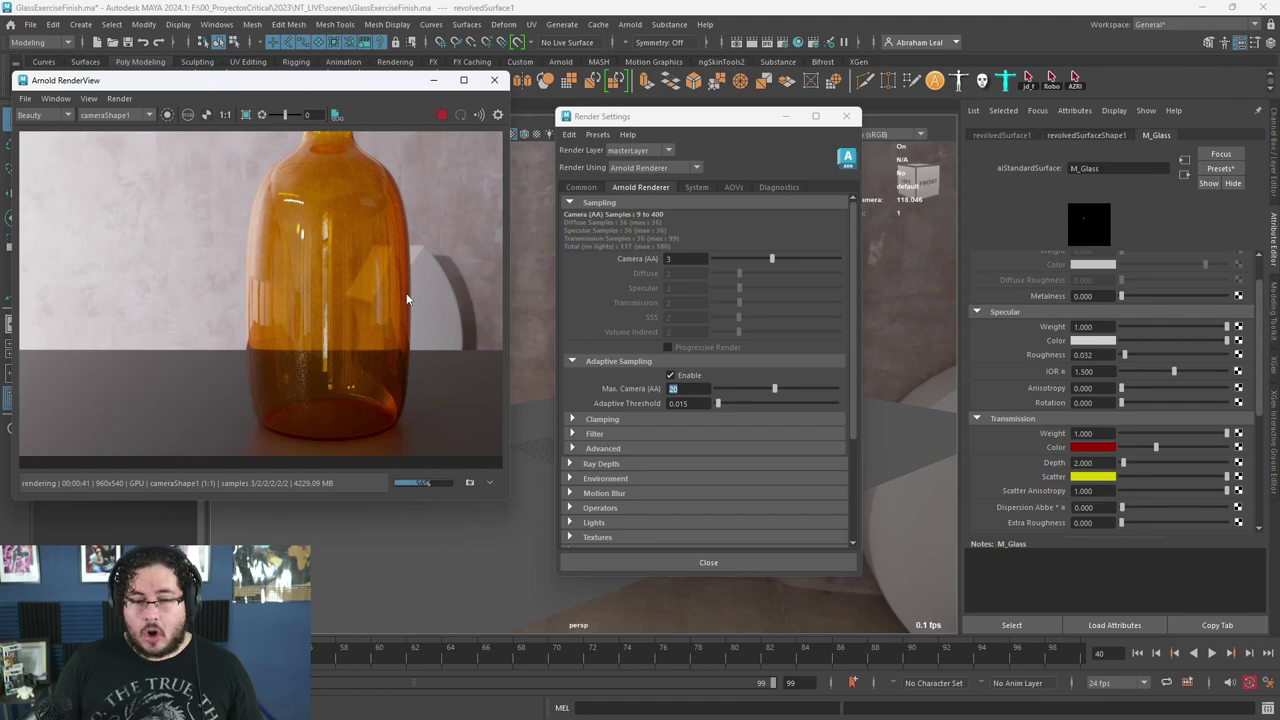
- Stop the render, minimize the render settings, raise the M_Glass transmission depth to 17.308 and restart the render
left_click(441, 116)
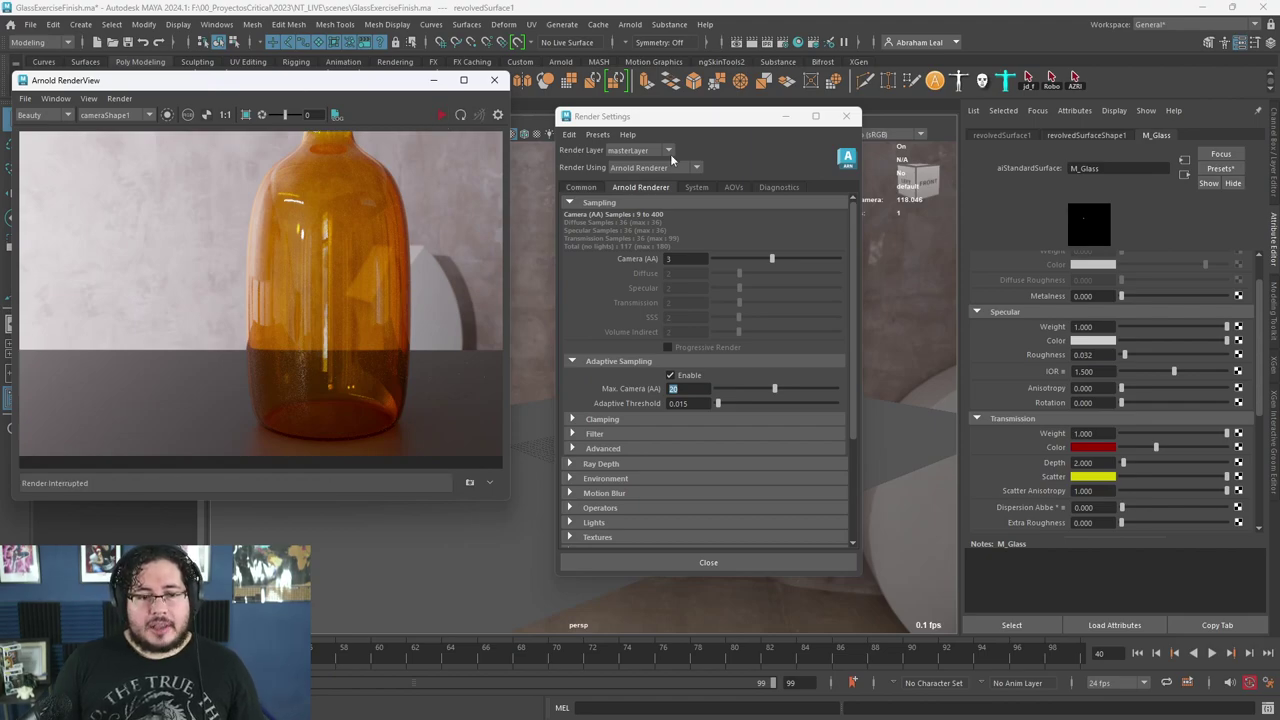
left_click(786, 117)
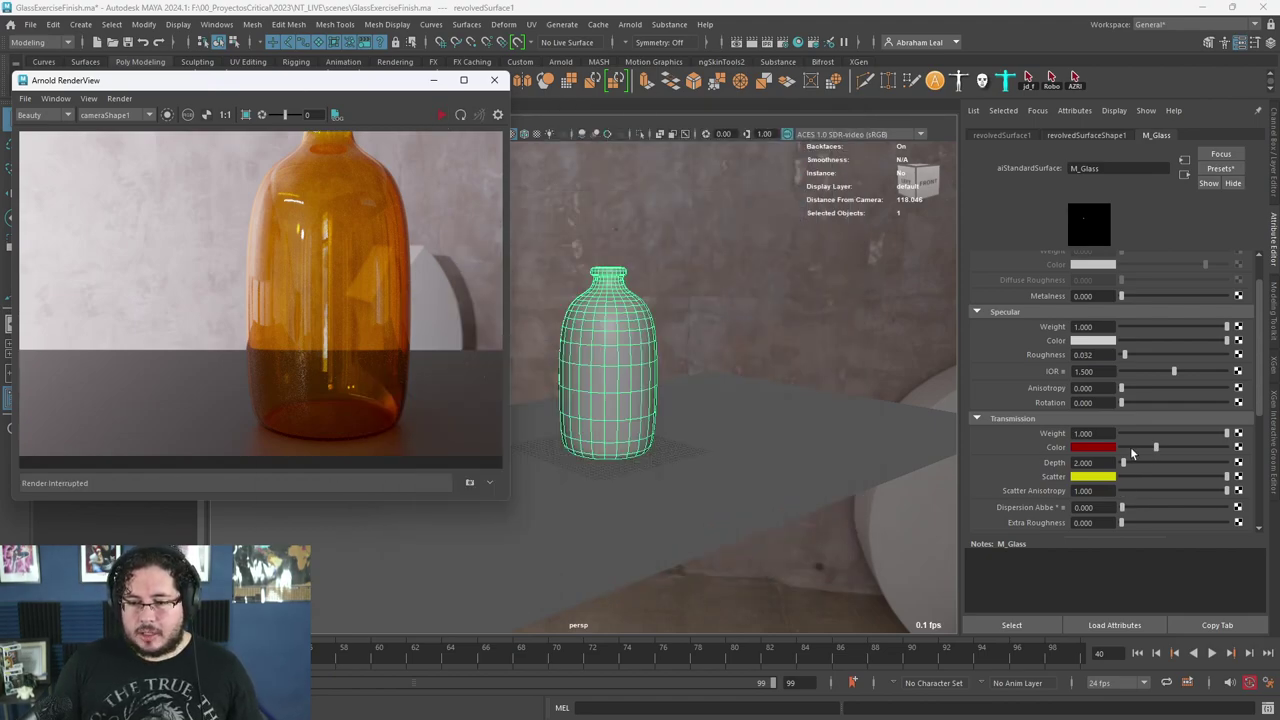
left_click_drag(1128, 465, 1137, 466)
left_click(460, 116)
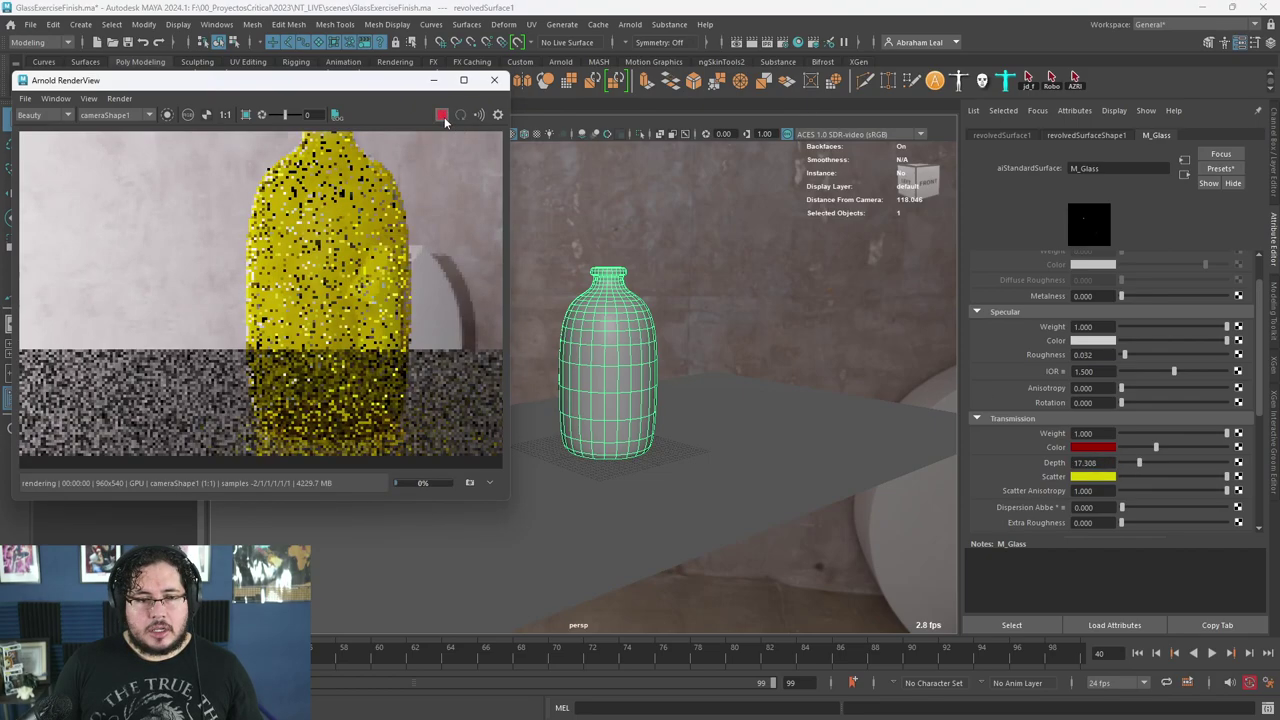
- Change the M_Glass transmission scatter color to white
left_click(1094, 476)
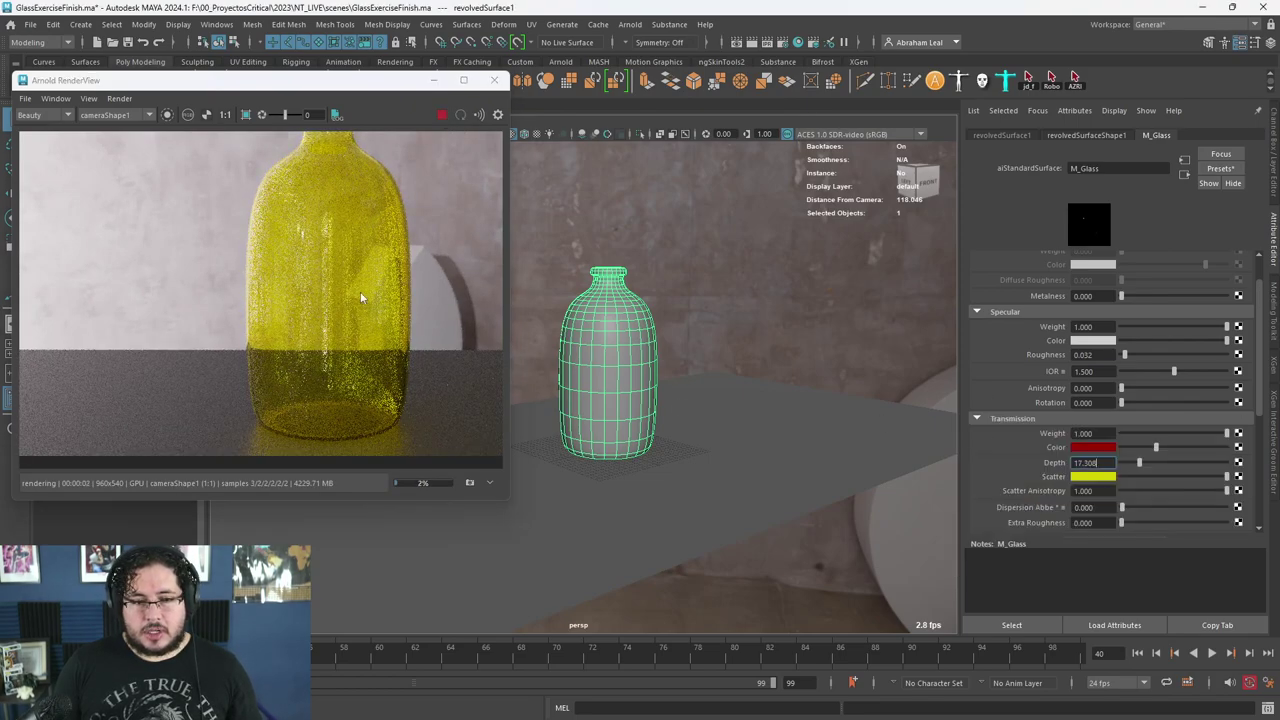
left_click(1079, 477)
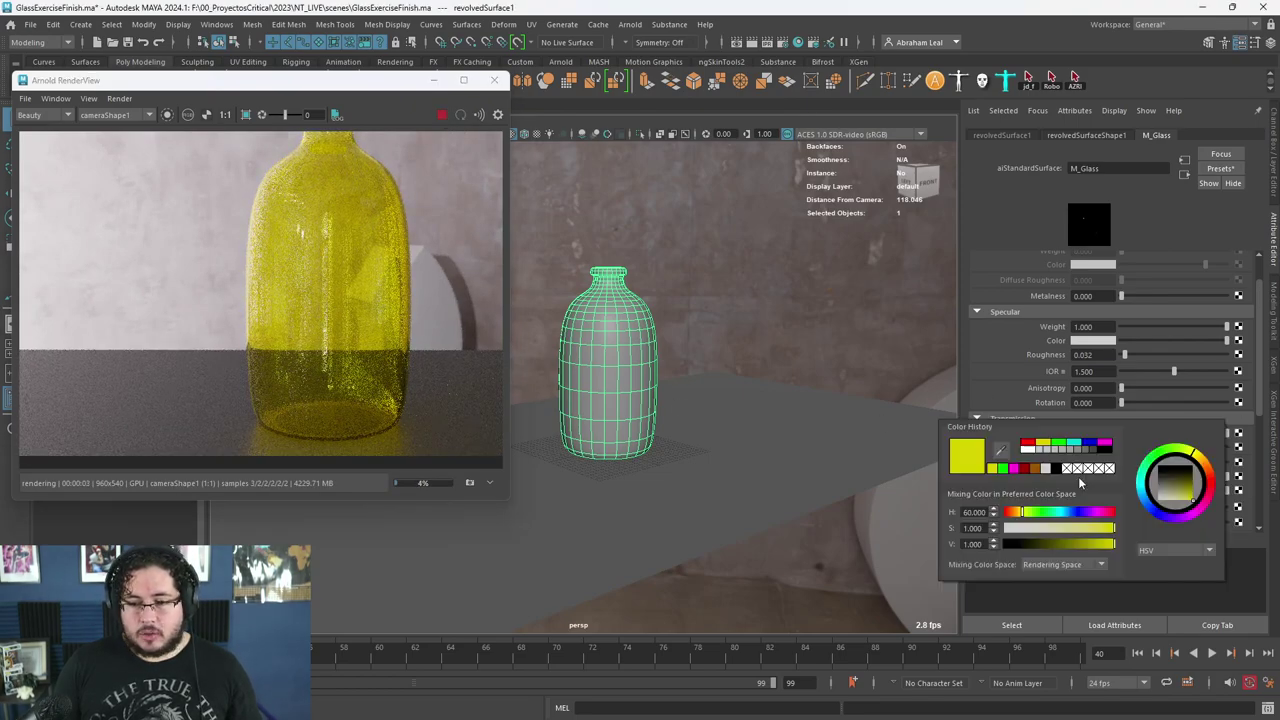
left_click(1027, 445)
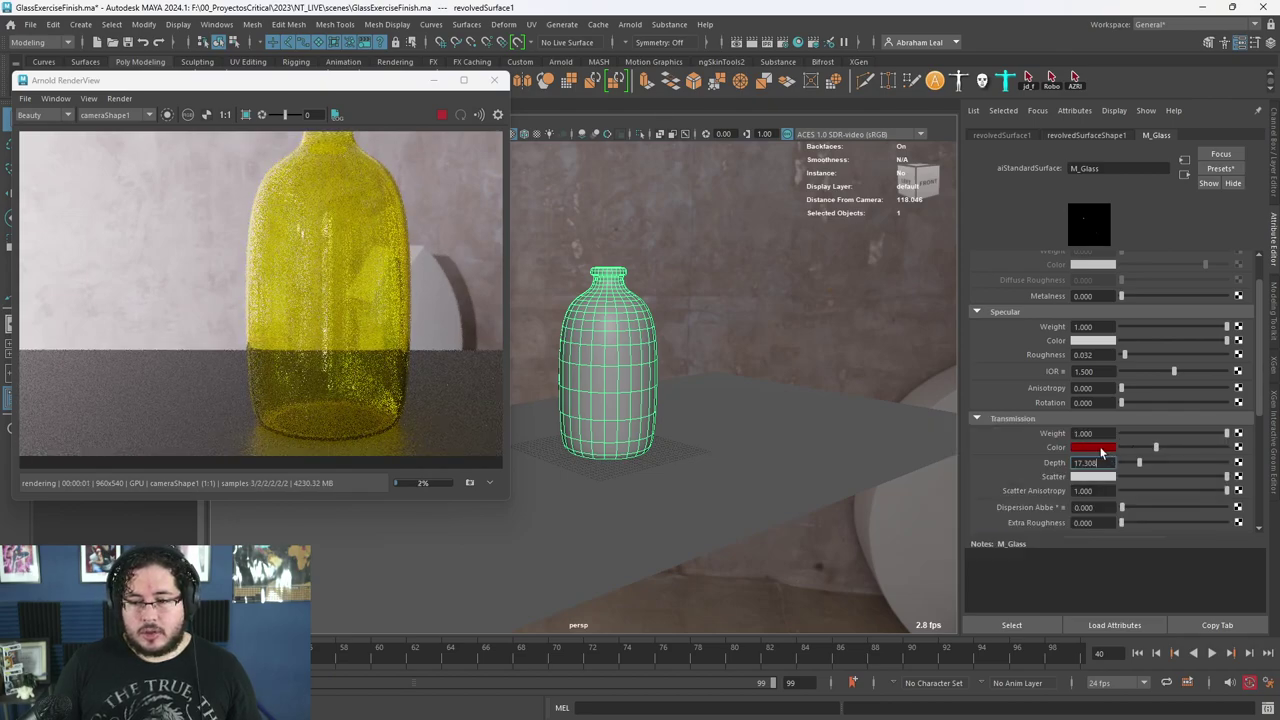
- Lighten the M_Glass transmission color to a red with saturation 0.878 and lower the transmission depth to 3.846
left_click(1101, 449)
mouse_move(1113, 498)
left_mouse_down()
mouse_move(1078, 498)
mouse_move(1121, 492)
mouse_move(1092, 499)
mouse_move(1115, 499)
mouse_move(1119, 513)
mouse_move(1134, 497)
left_mouse_up()
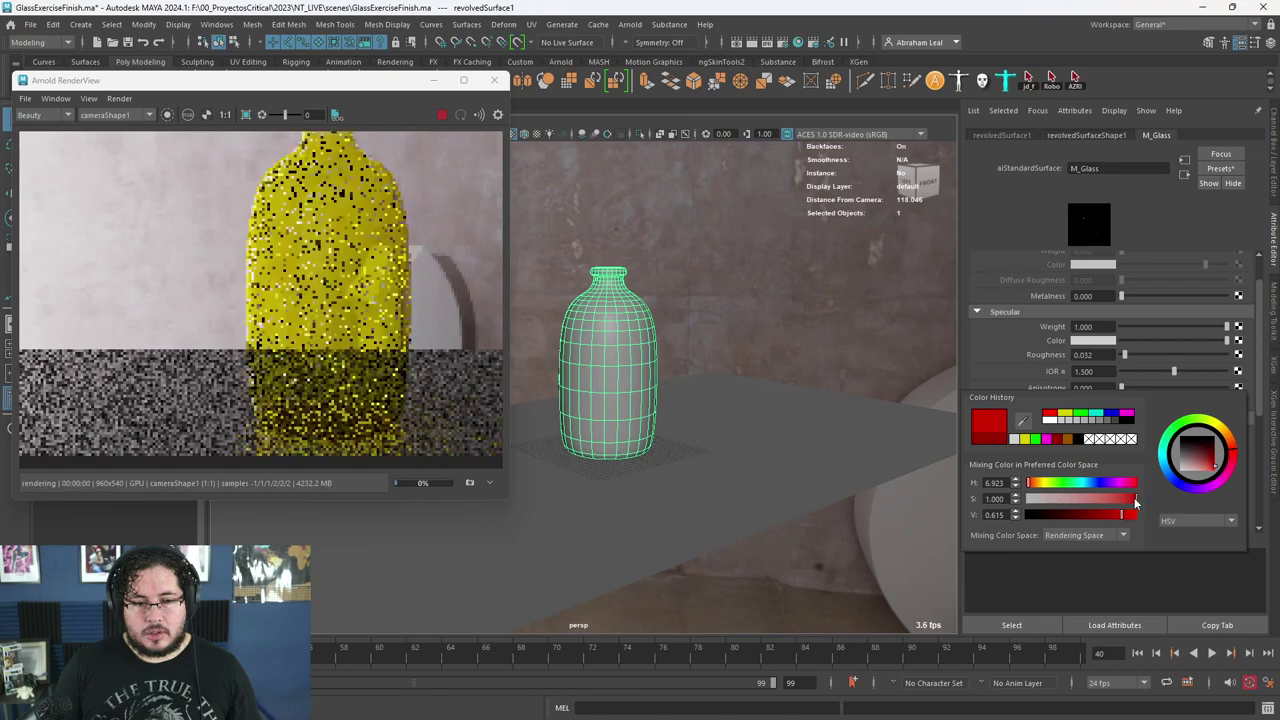
left_click(1095, 446)
left_click_drag(1134, 511, 1125, 511)
left_click_drag(1139, 463, 1125, 468)
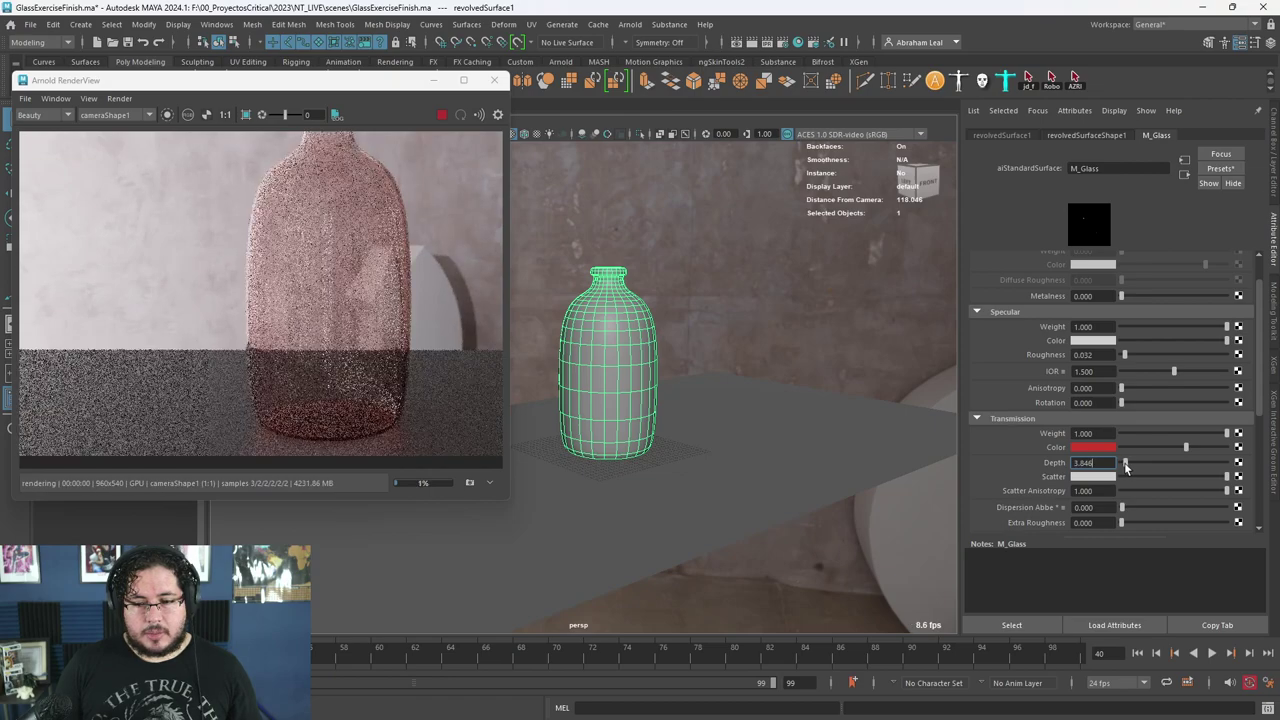
- Shift the hue of the M_Glass transmission color to orange and inspect the bottle's base in the render
left_click(1094, 447)
left_click_drag(1024, 479, 1030, 481)
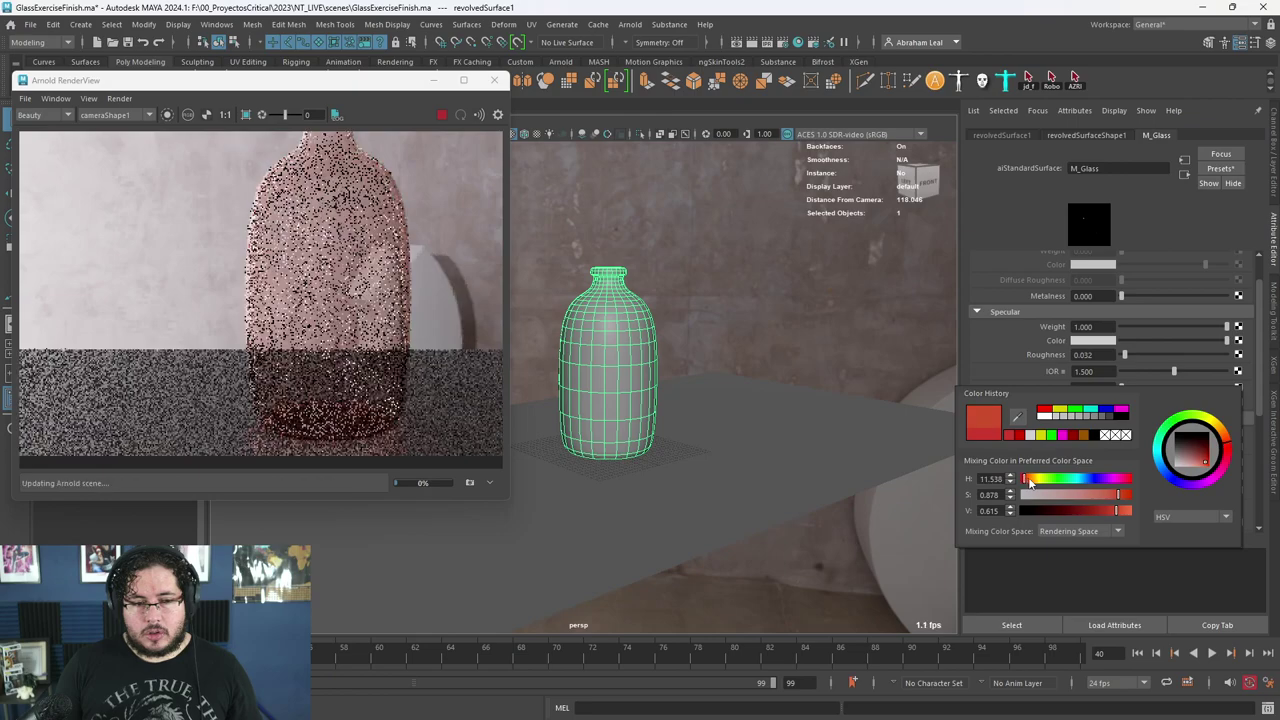
scroll(343, 350, "down", 6)
scroll(374, 300, "up", 4)
middle_click_drag(386, 390, 364, 245)
scroll(365, 245, "up", 2)
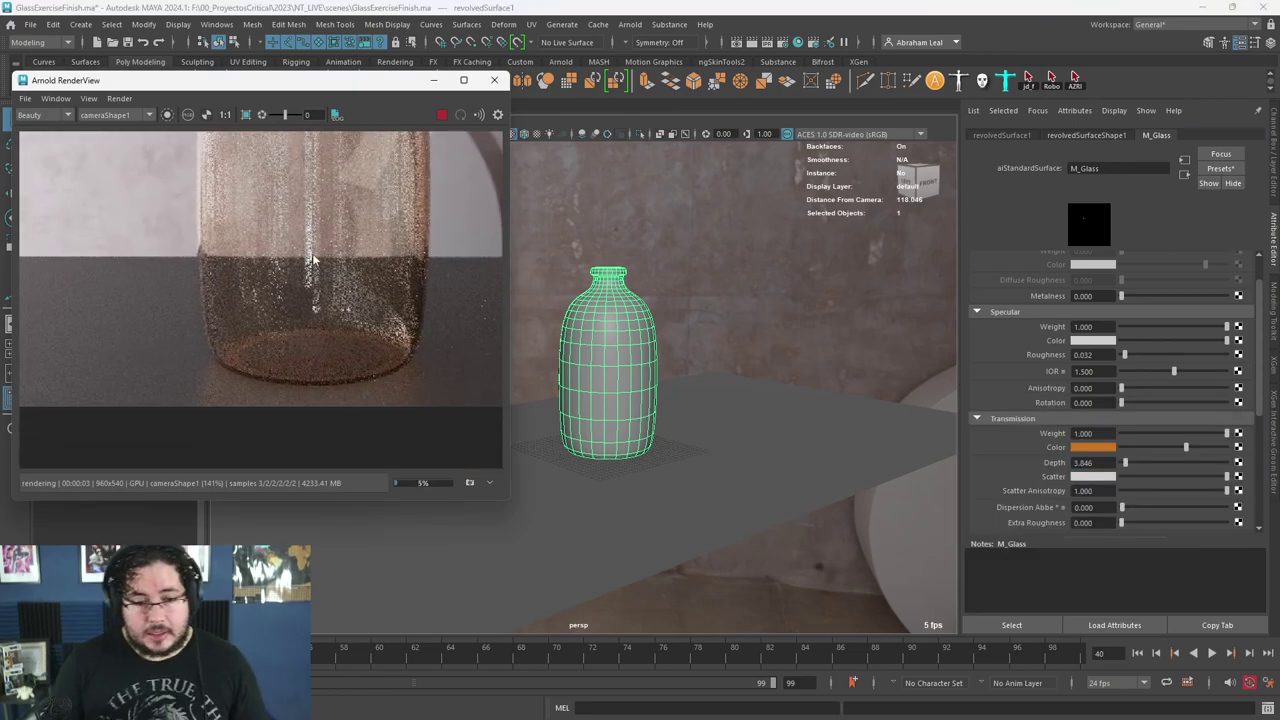
- Minimize the render view and examine the bottle mesh up close in the viewport
left_click(433, 80)
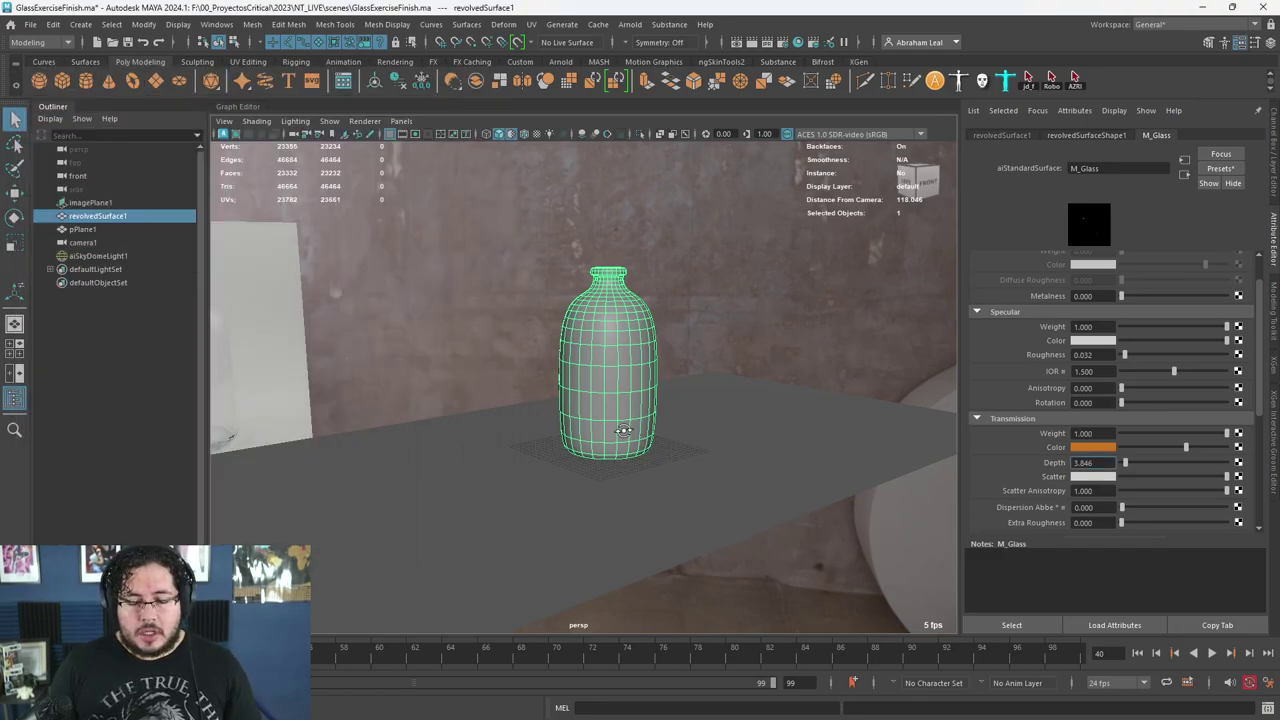
key("f")
middle_click_drag(631, 521, 654, 454, "alt")
scroll(654, 454, "up", 3)
left_click_drag(654, 454, 658, 567, "alt")
scroll(658, 567, "up", 4)
scroll(658, 568, "up", 3)
left_click_drag(675, 513, 729, 578, "alt")
middle_click_drag(729, 578, 690, 401, "alt")
scroll(671, 294, "up", 1)
right_click_drag(672, 297, 672, 338)
scroll(678, 315, "down", 5)
- Duplicate the bottle mesh and isolate the copy in the viewport
right_click_drag(634, 290, 703, 228)
key("ctrl+d")
left_click(640, 135)
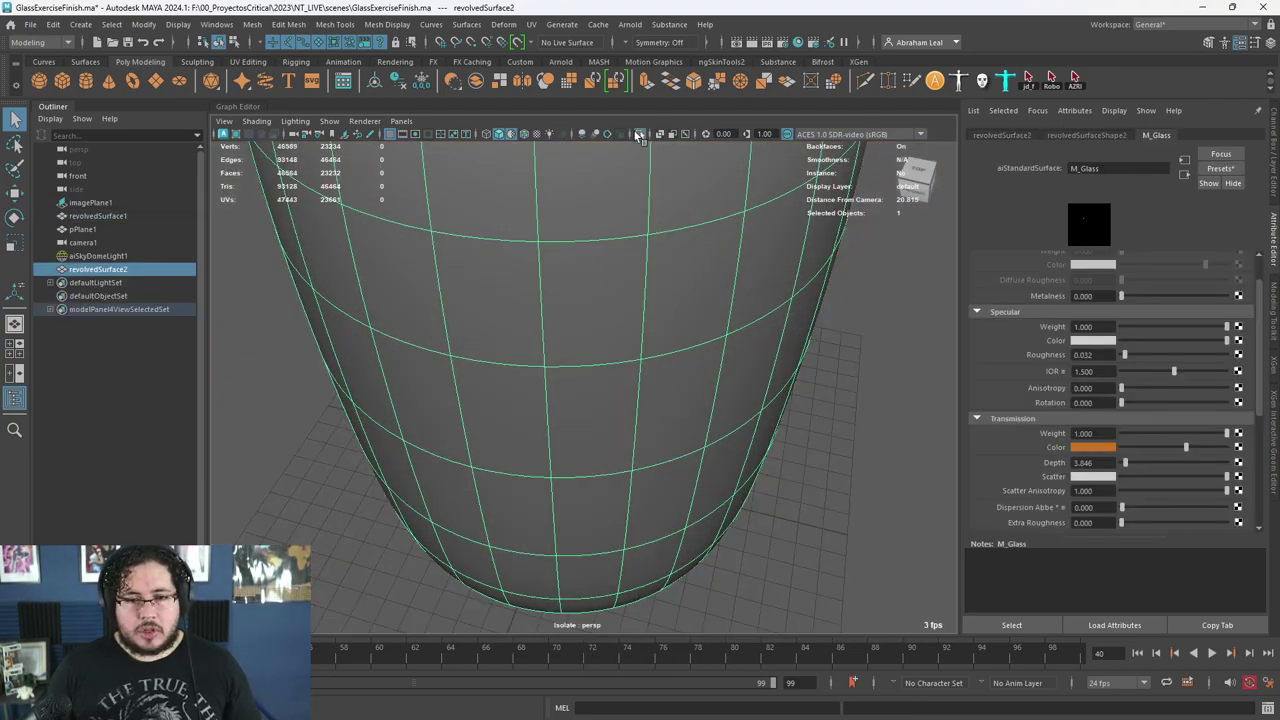
- Delete a horizontal ring of faces around the lower inner wall of the isolated bottle copy
left_click_drag(636, 358, 616, 322, "alt")
right_click_drag(616, 324, 614, 428)
scroll(652, 535, "up", 6)
scroll(704, 541, "down", 2)
left_click_drag(618, 350, 620, 508, "alt")
scroll(640, 490, "down", 5)
left_click_drag(677, 446, 660, 405, "alt")
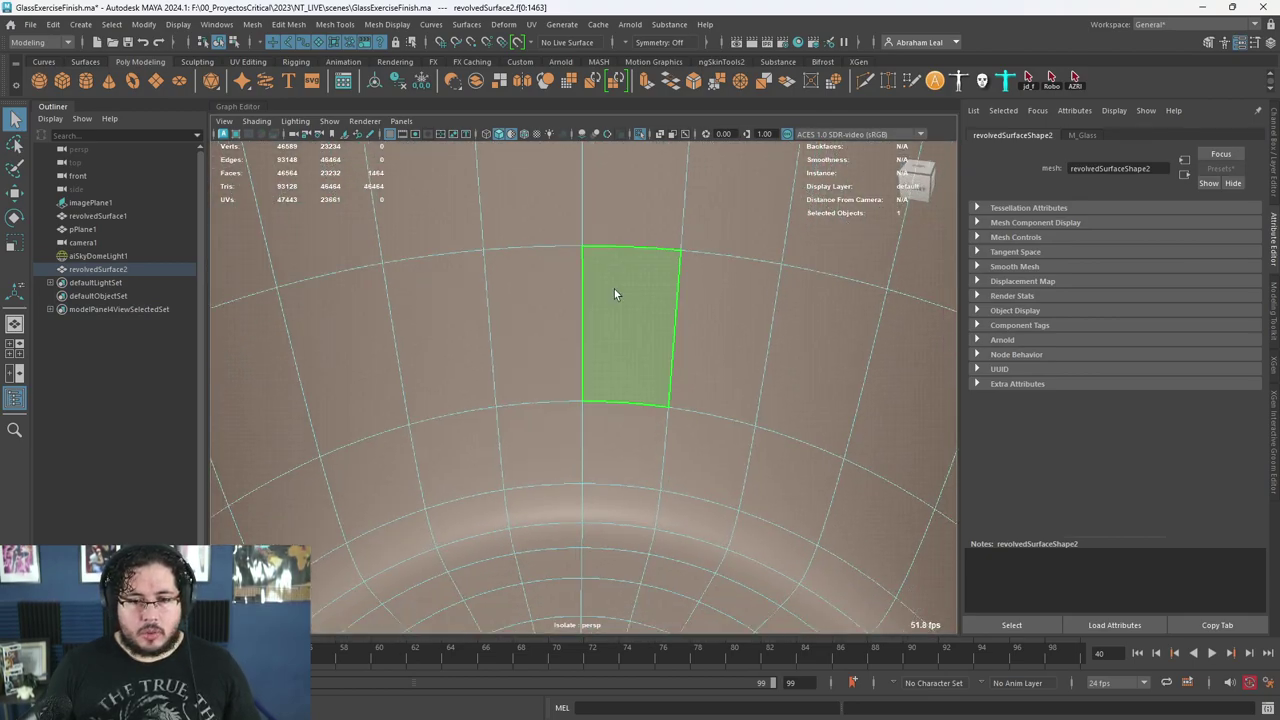
left_click(617, 294)
double_click(728, 299, "shift")
scroll(728, 299, "up", 2)
scroll(728, 299, "down", 2)
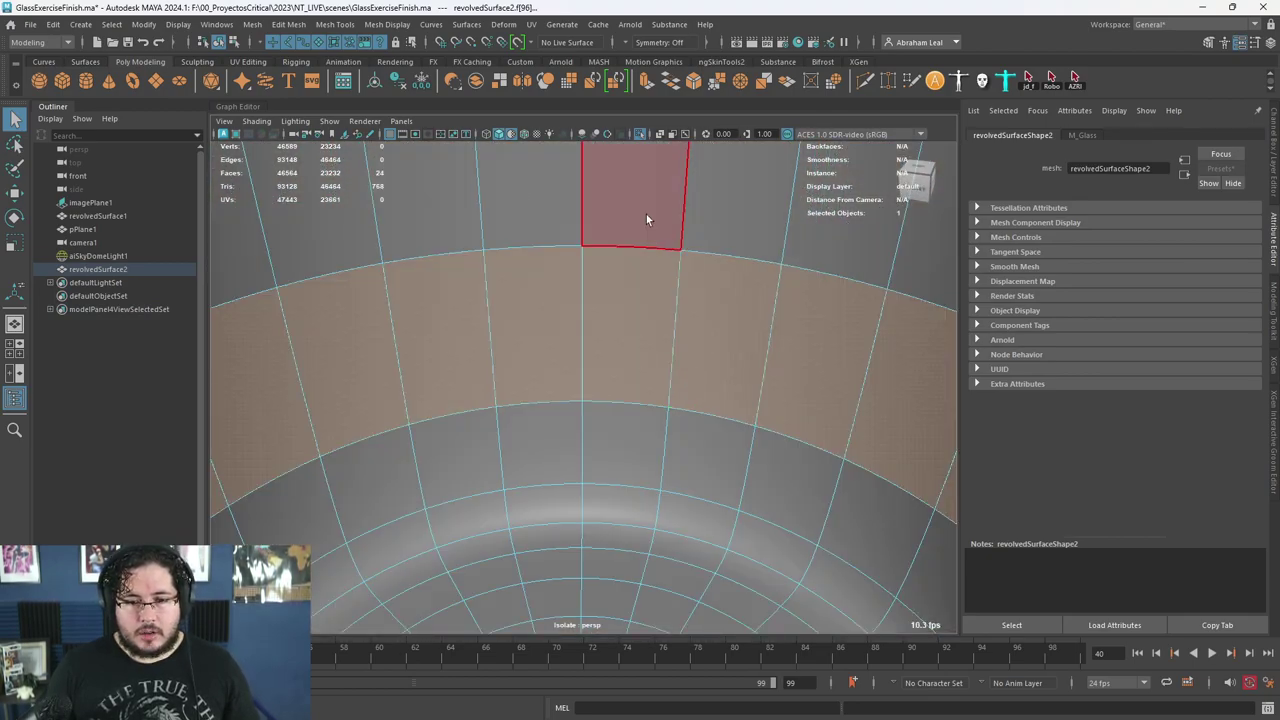
left_click(648, 218)
double_click(711, 216, "shift")
key("Delete")
- Delete the connected faces above the cut, including the outer shell, keeping only the lower inner bowl
double_click(712, 212)
key("Delete")
scroll(700, 260, "down", 5)
left_click_drag(662, 382, 643, 360, "alt")
scroll(640, 360, "down", 2)
- Select the open border edge loop around the bowl's rim and close it with Fill Hole
right_click_drag(617, 340, 656, 270)
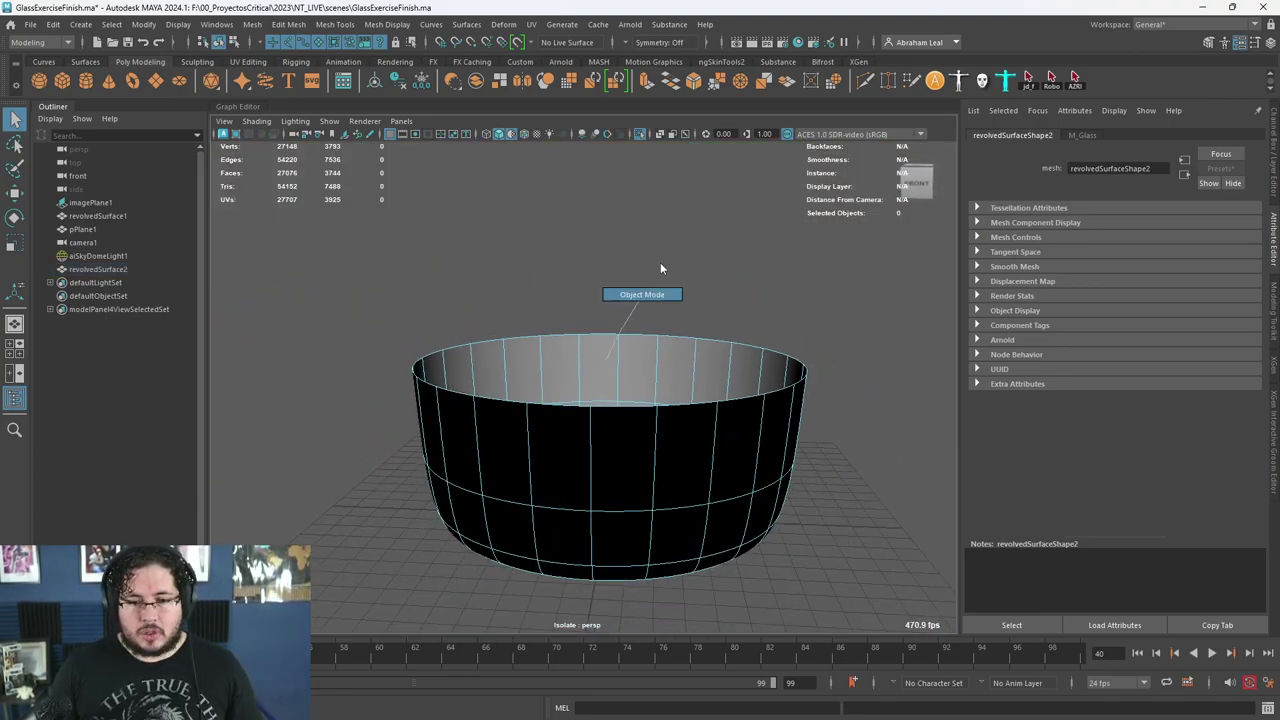
left_click_drag(618, 378, 627, 400, "alt")
right_click_drag(626, 358, 625, 305)
double_click(618, 328)
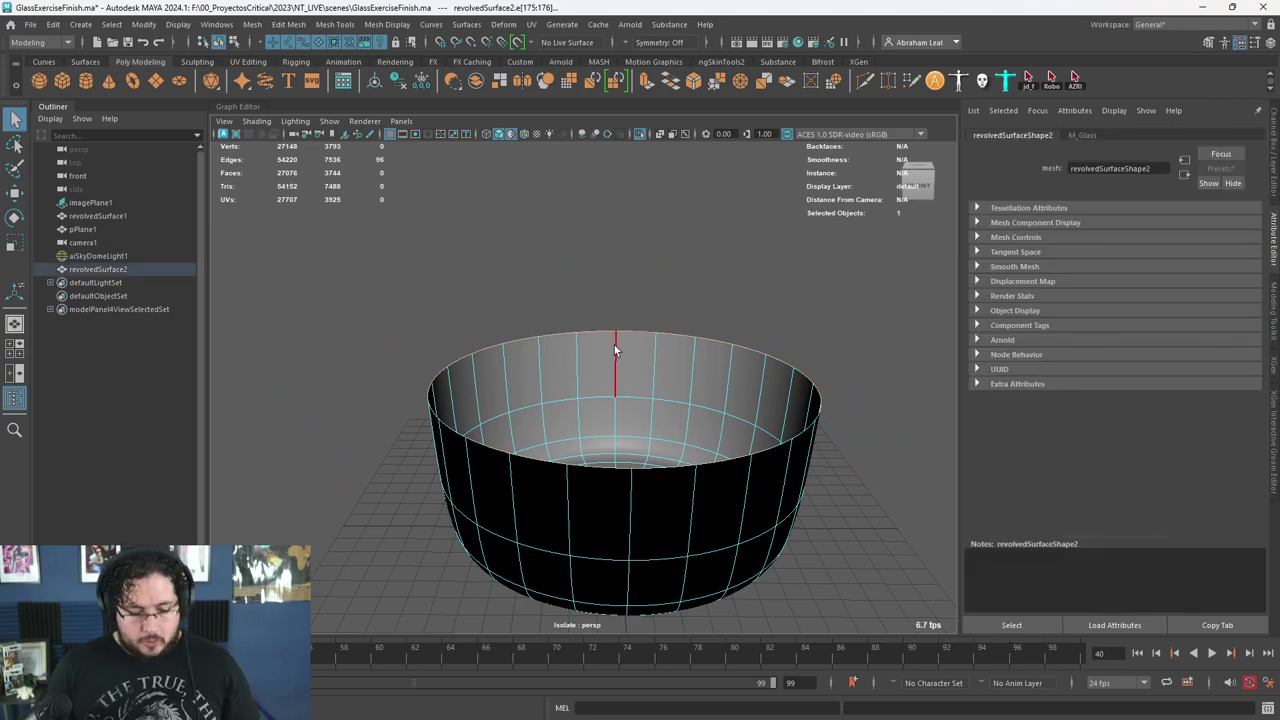
left_click(259, 30)
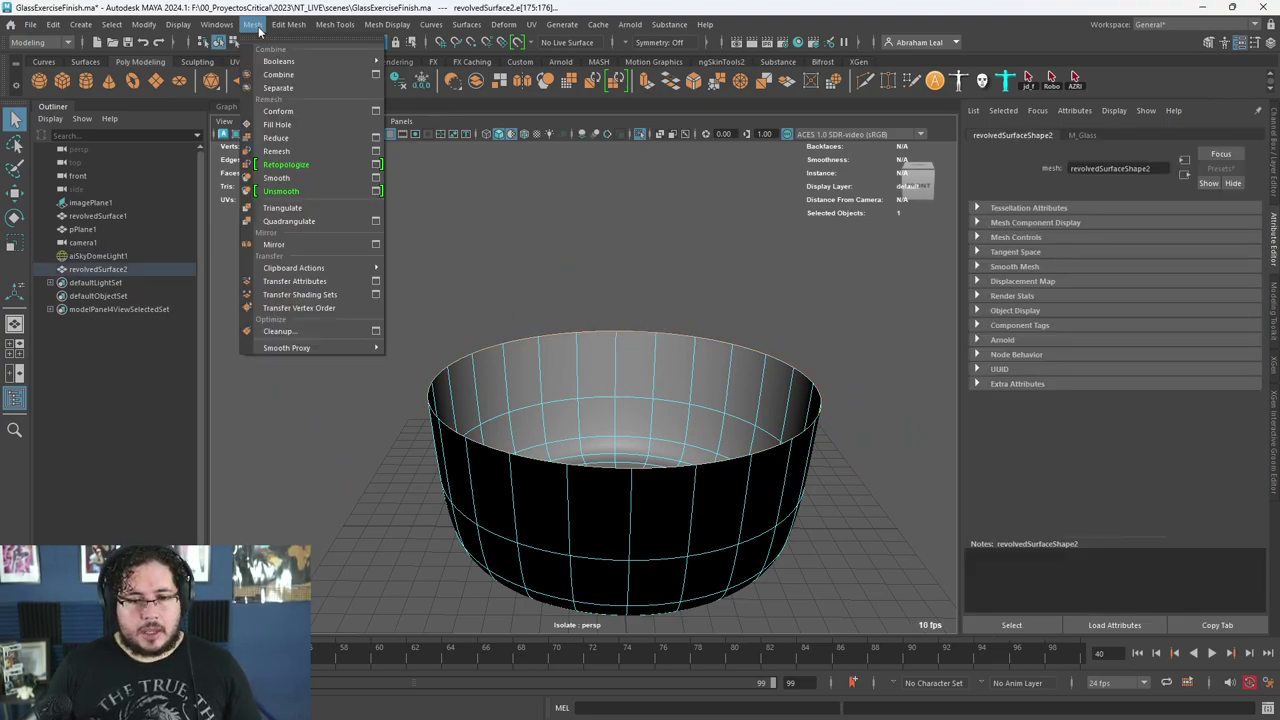
left_click(289, 124)
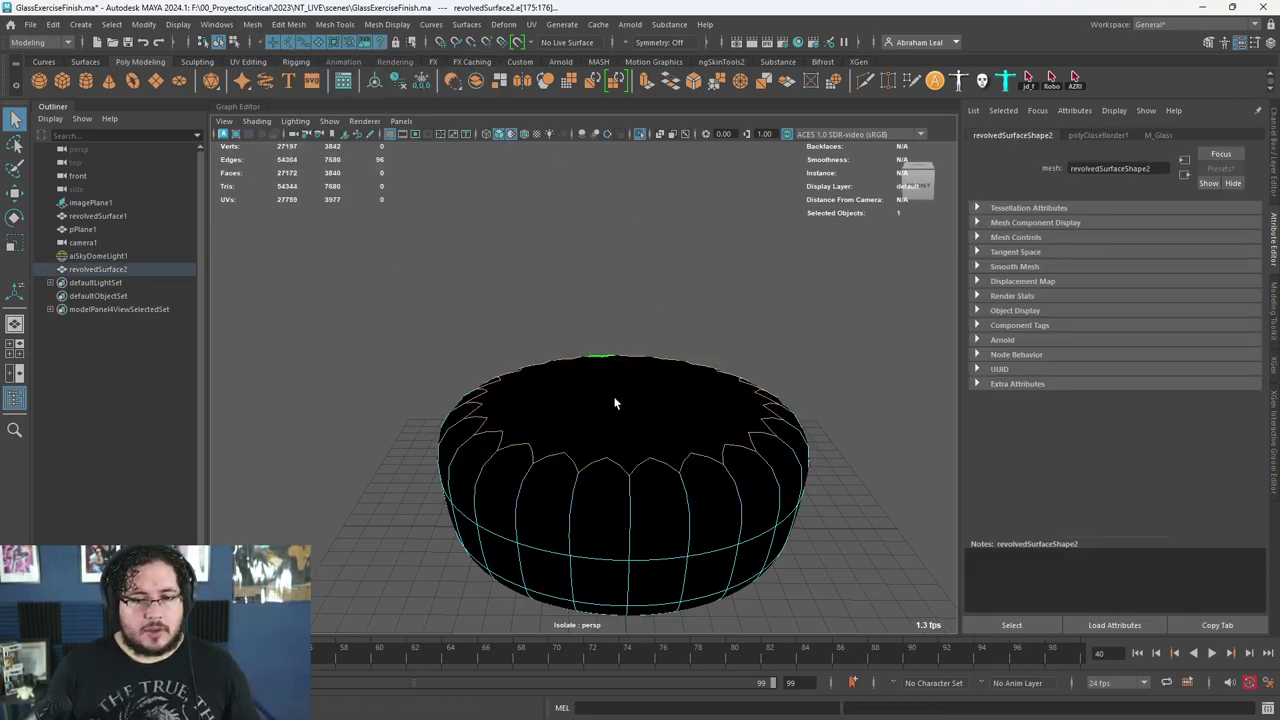
- Turn off the smooth preview and poke the new cap face into triangles meeting at its center
key("1")
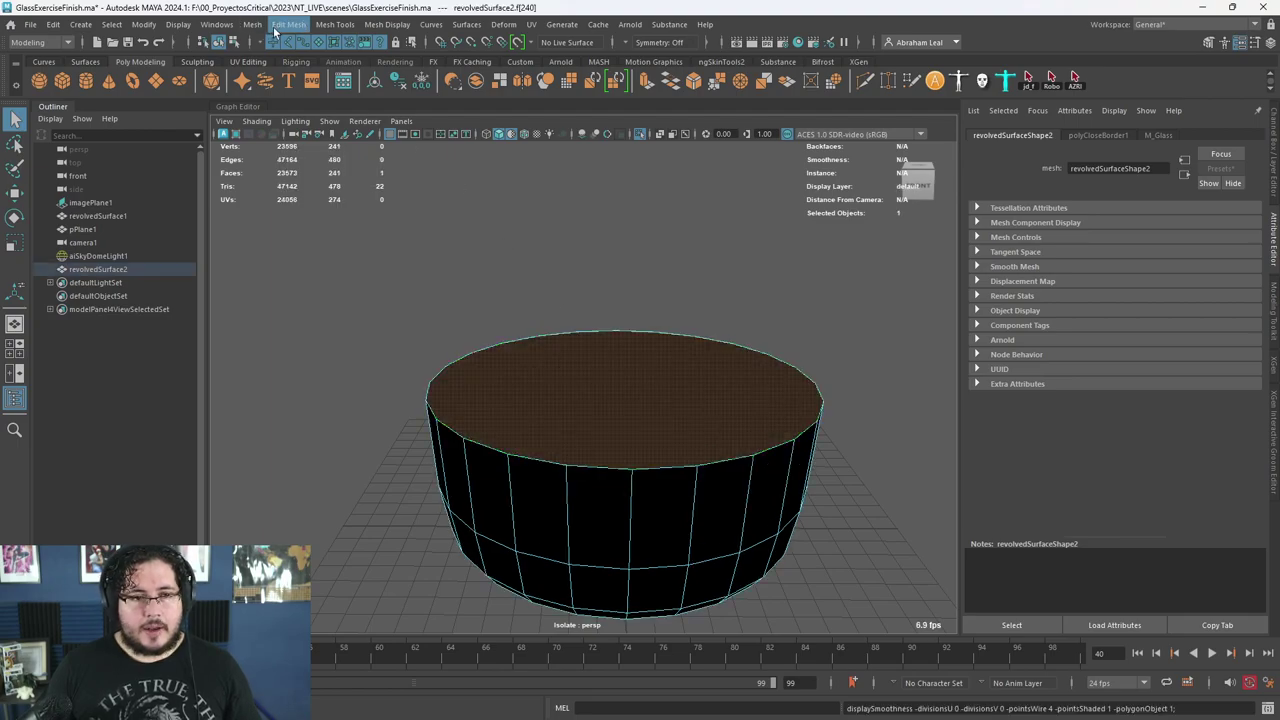
left_click(289, 24)
left_click(325, 416)
- Bevel the cap's outer edge loop with a fraction of 0.03 and 2 segments, and turn the smooth preview on
key("F10")
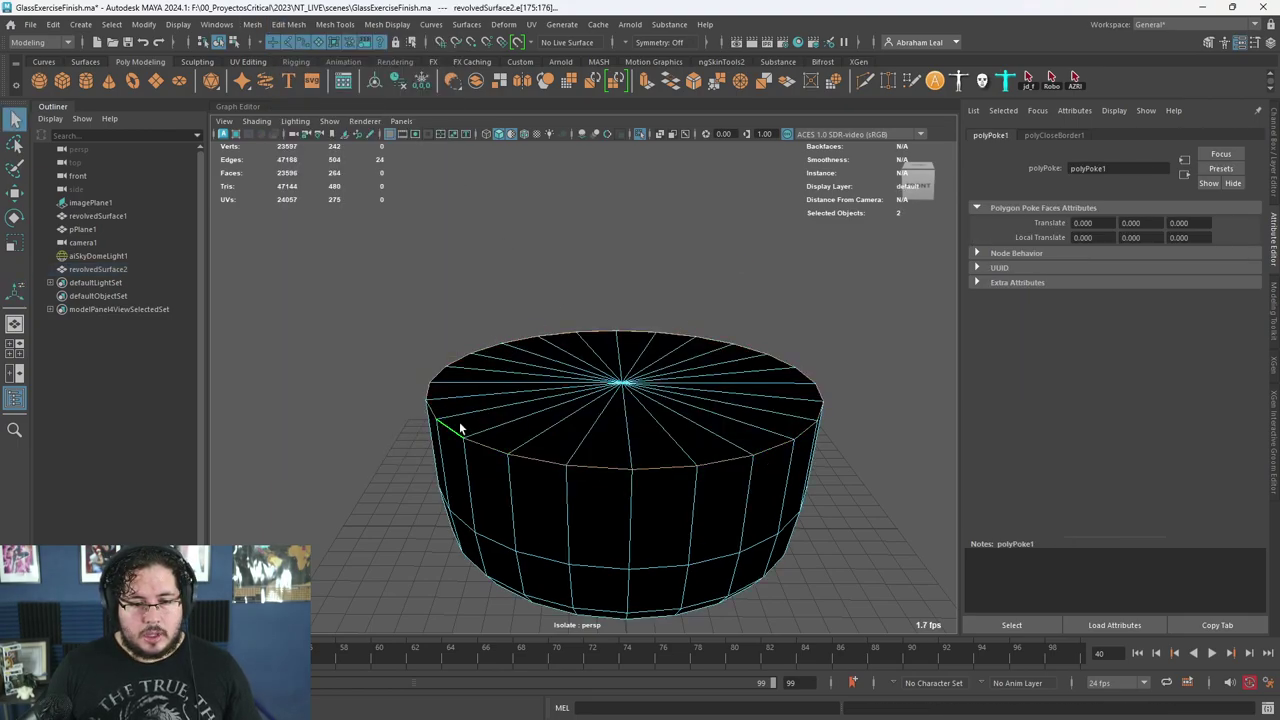
double_click(459, 430)
left_click(692, 82)
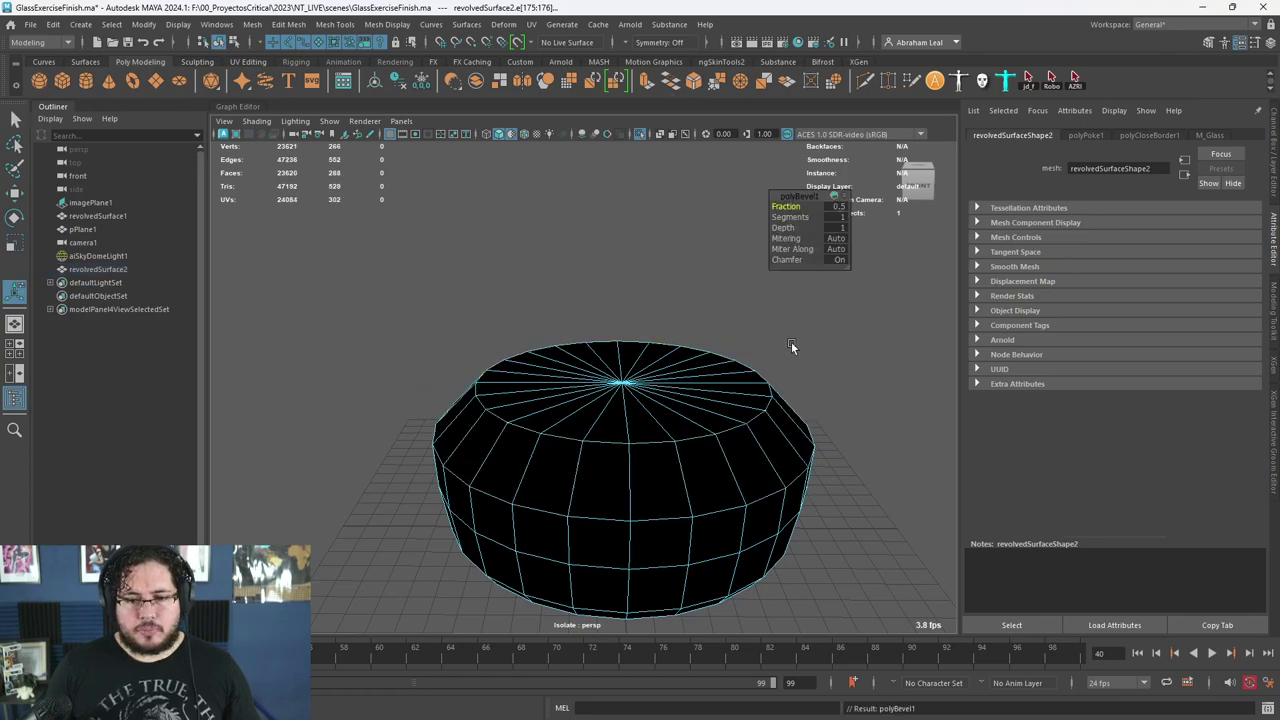
left_click_drag(763, 204, 761, 204)
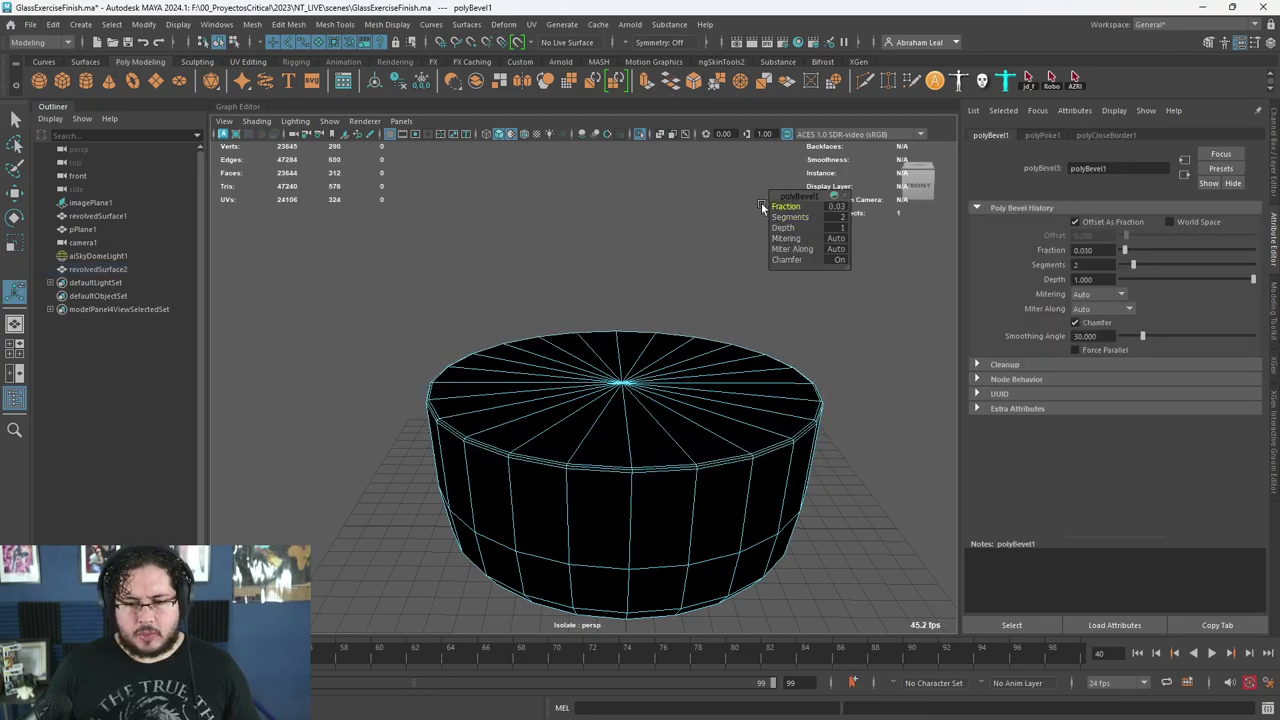
key("3")
- Exit isolation and display the lower part of the bottle as wireframe in the front view
right_click_drag(760, 394, 765, 418)
left_click(767, 405)
left_click(639, 135)
scroll(662, 260, "down", 4)
key("space")
left_click_drag(678, 394, 672, 436)
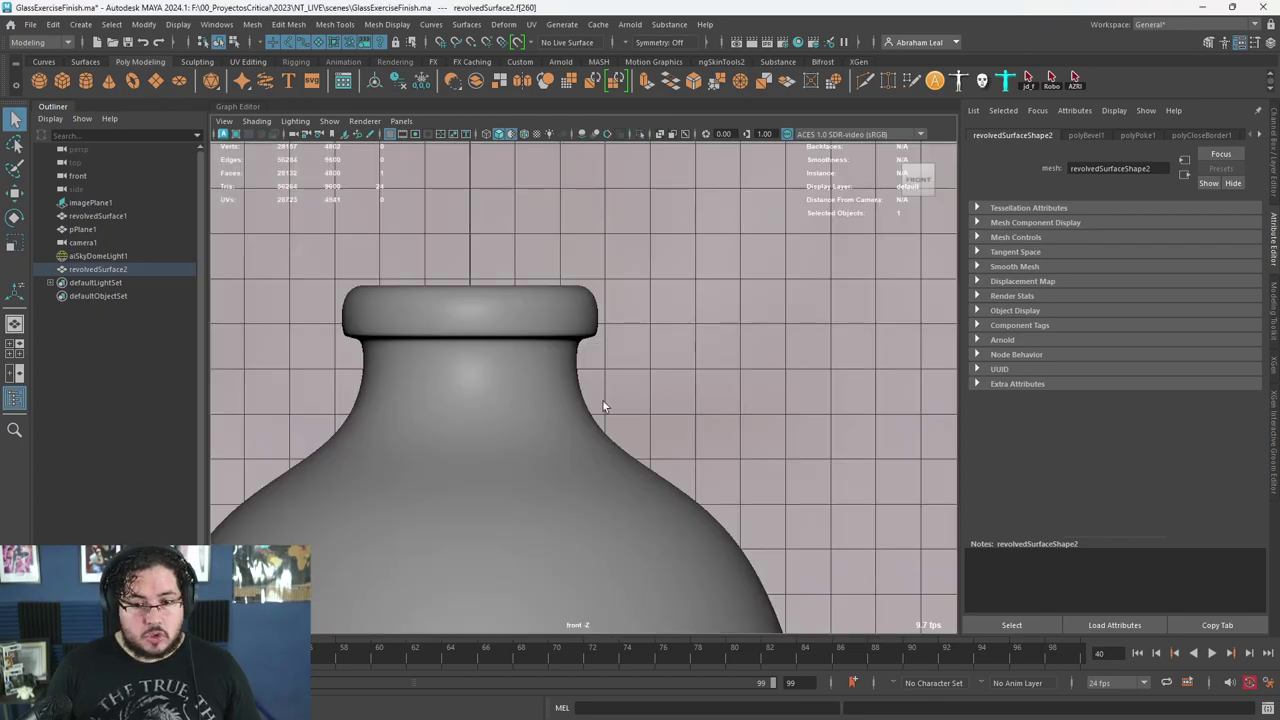
scroll(632, 440, "down", 3)
middle_click_drag(645, 486, 670, 156, "alt")
key("4")
middle_click_drag(350, 290, 505, 303, "alt")
- Center the liquid mesh's pivot and scale the mesh up slightly so its sides overlap the thickness of the glass wall
right_click_drag(505, 303, 515, 296)
left_click(502, 289)
left_click(498, 281)
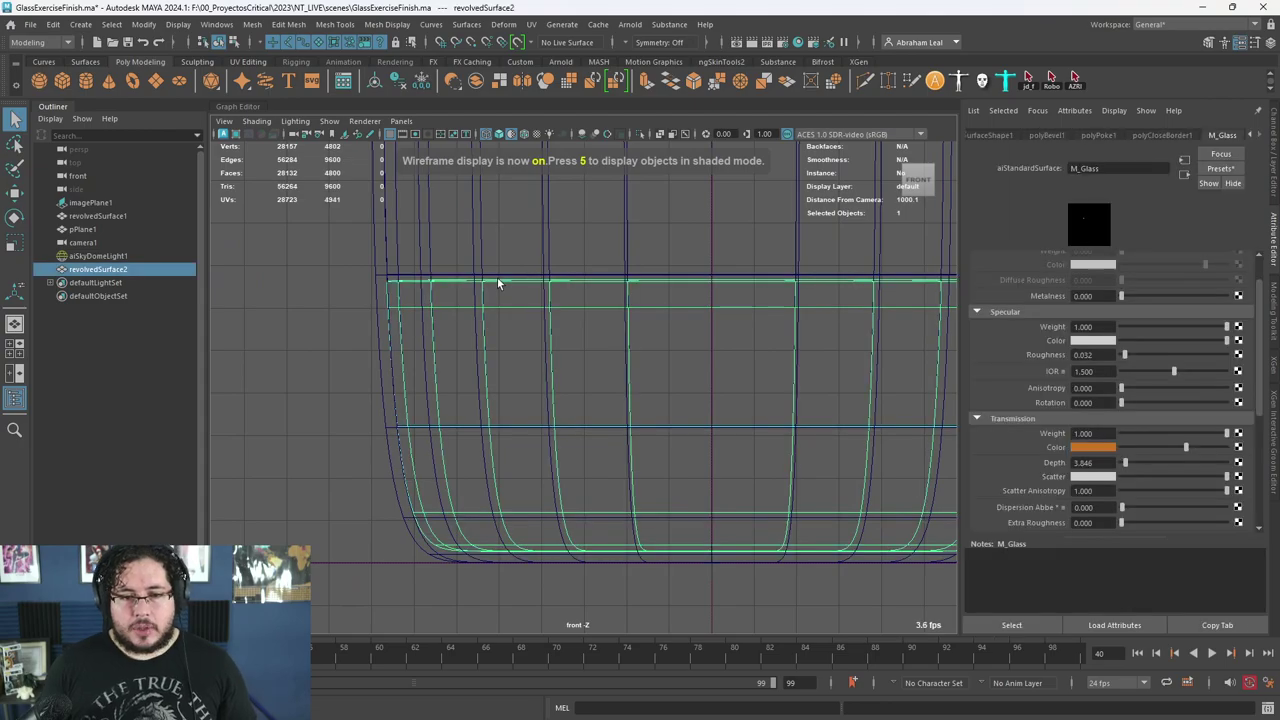
key("r")
middle_click_drag(674, 387, 622, 376, "alt")
left_click(376, 82)
left_click_drag(660, 398, 665, 398)
scroll(280, 295, "up", 4)
middle_click_drag(278, 288, 662, 418, "alt")
scroll(663, 420, "up", 3)
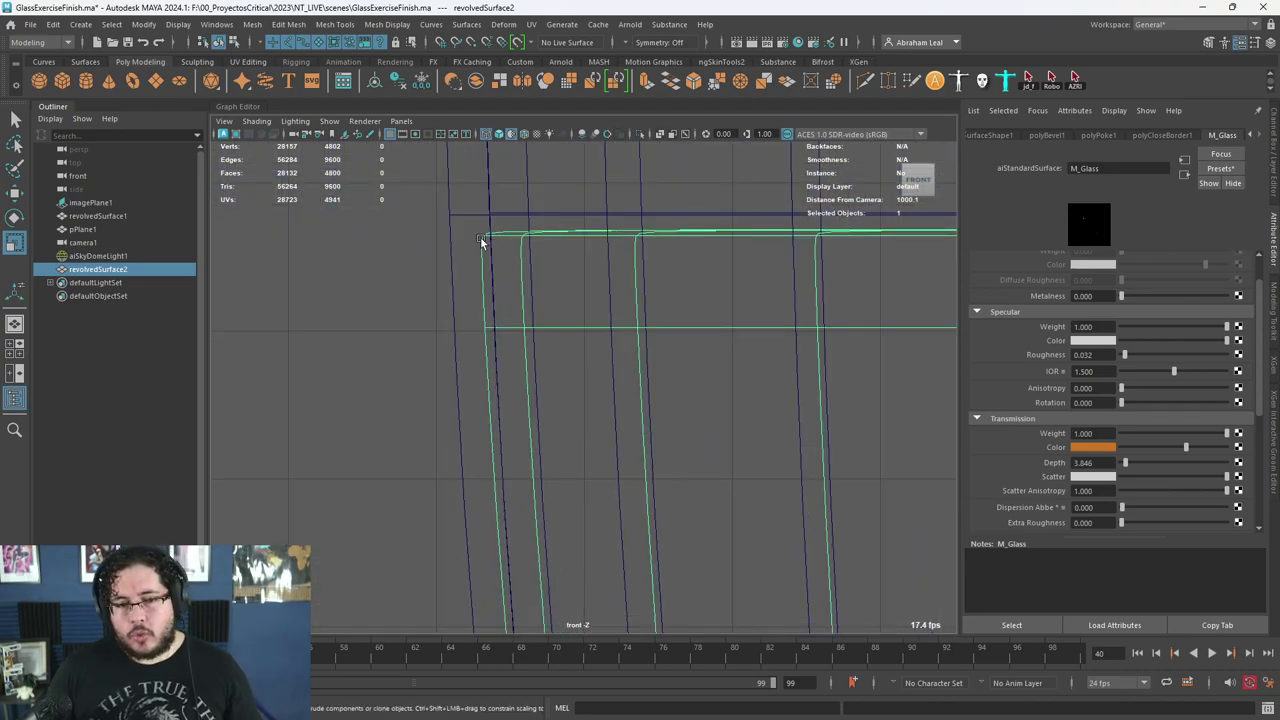
scroll(578, 307, "down", 4)
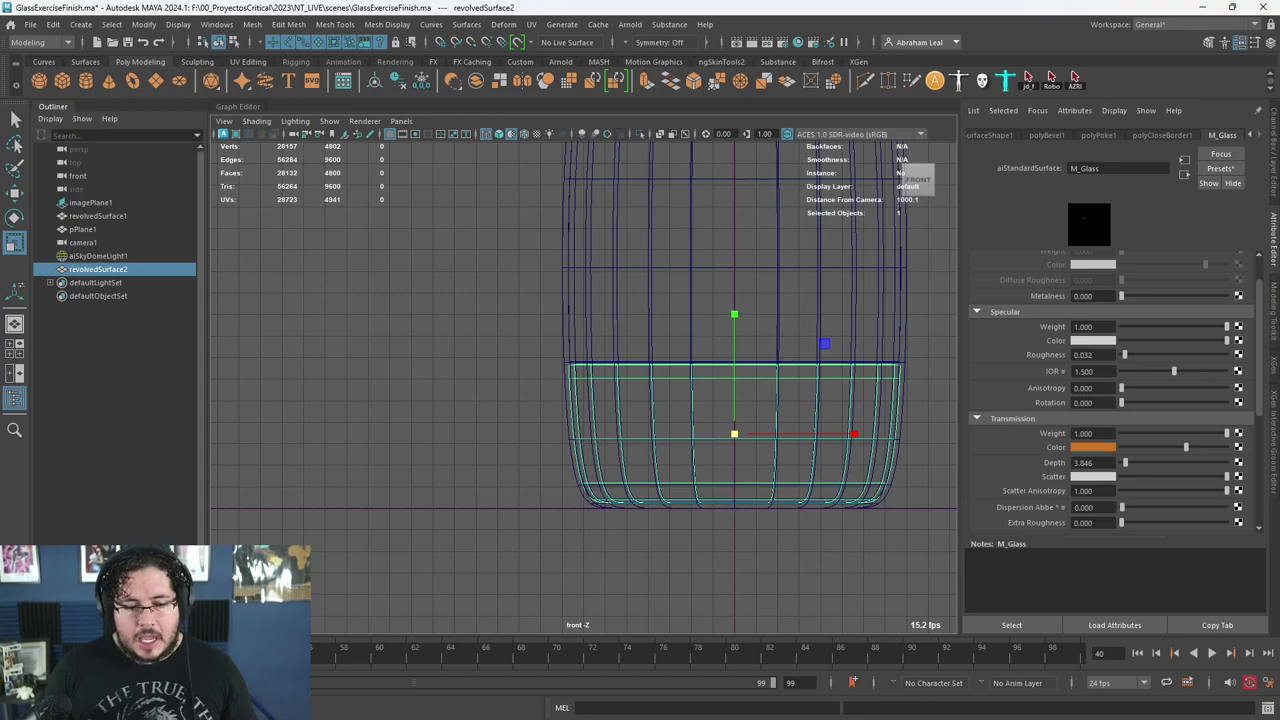
- Bring up the Arnold RenderView and assign a new aiStandardSurface material to the liquid mesh in the perspective view
key("alt+Tab")
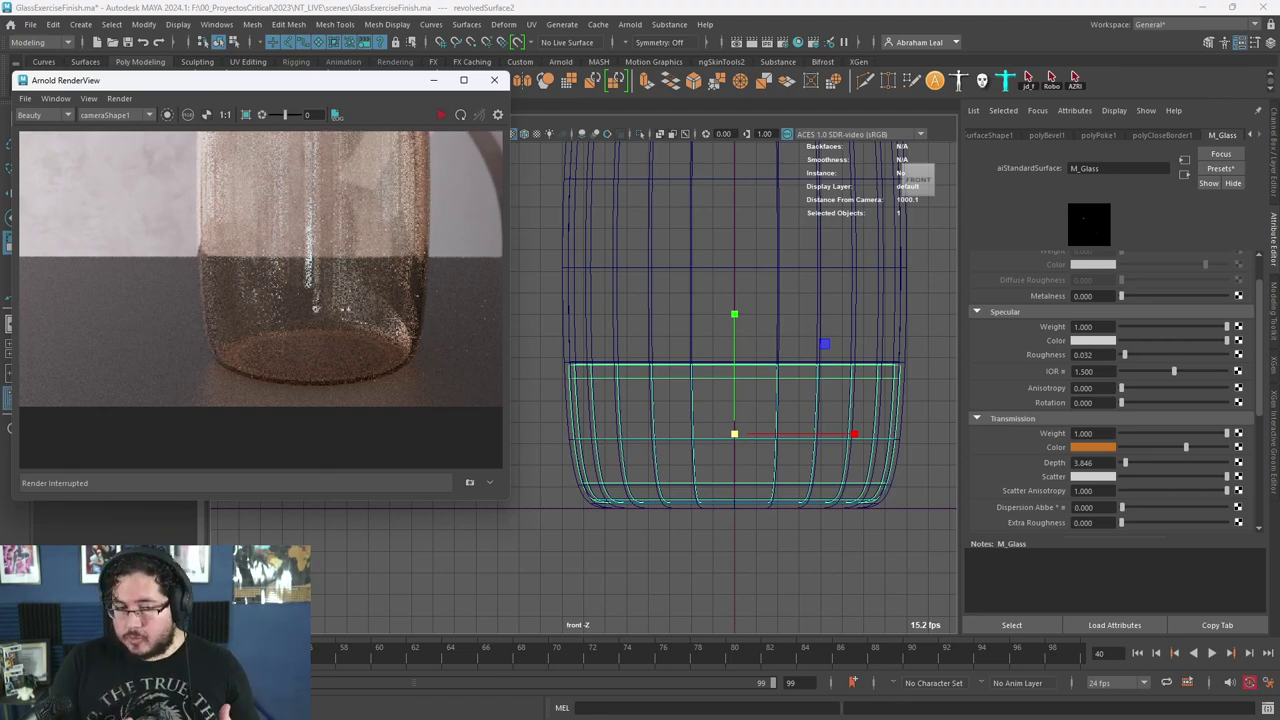
left_click(685, 296)
key("space")
key("space")
left_click_drag(682, 283, 617, 325, "alt")
left_click(617, 321)
right_click_drag(614, 309, 613, 663)
left_click(463, 353)
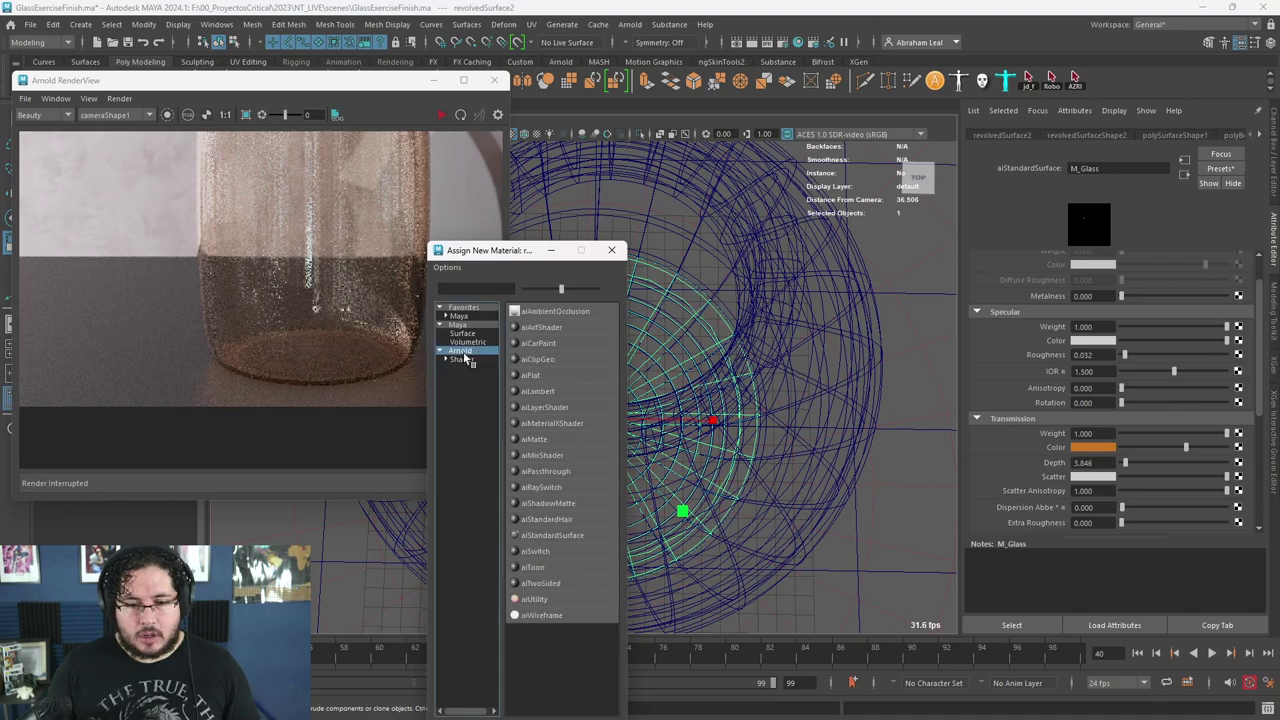
left_click(545, 535)
- Rename the liquid mesh's new material to M_Liquid
left_click_drag(1143, 168, 1052, 172)
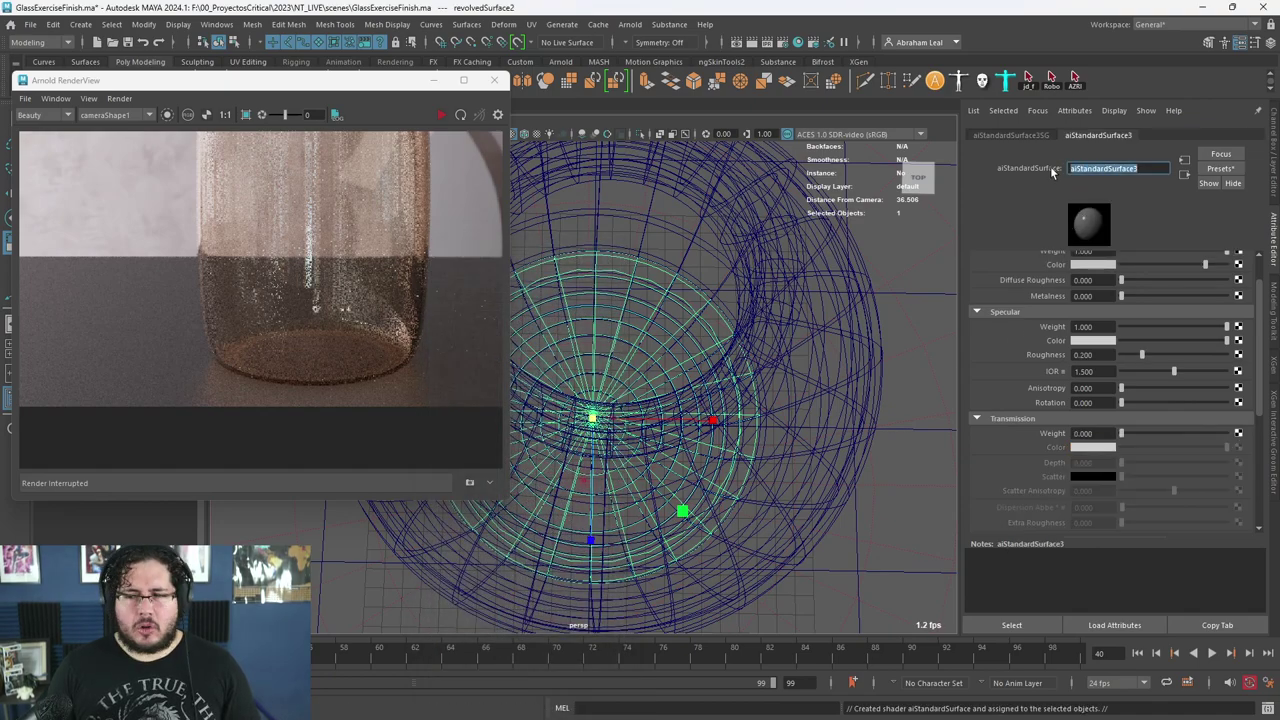
key("Caps_Lock")
type("M_Liquid")
key("Return")
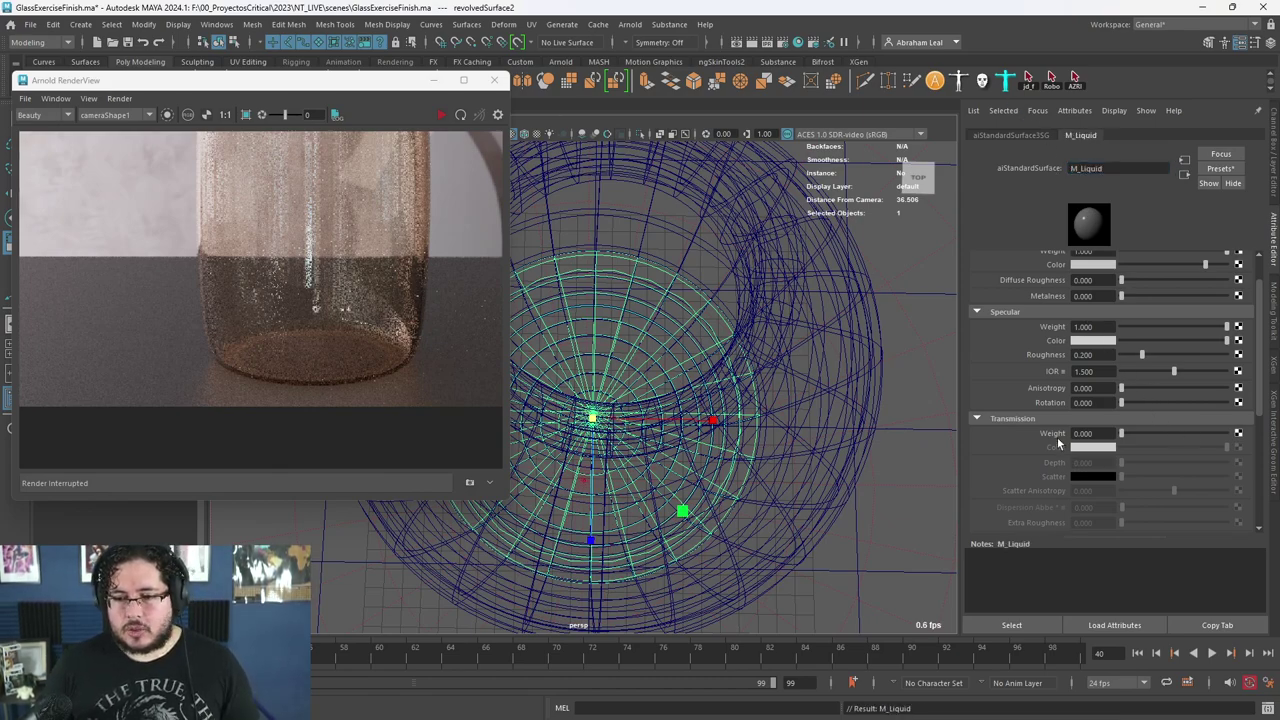
- Set the M_Liquid transmission weight to 1.000 and start the Arnold render to inspect the liquid in the bottle
left_click_drag(1120, 441, 1230, 441)
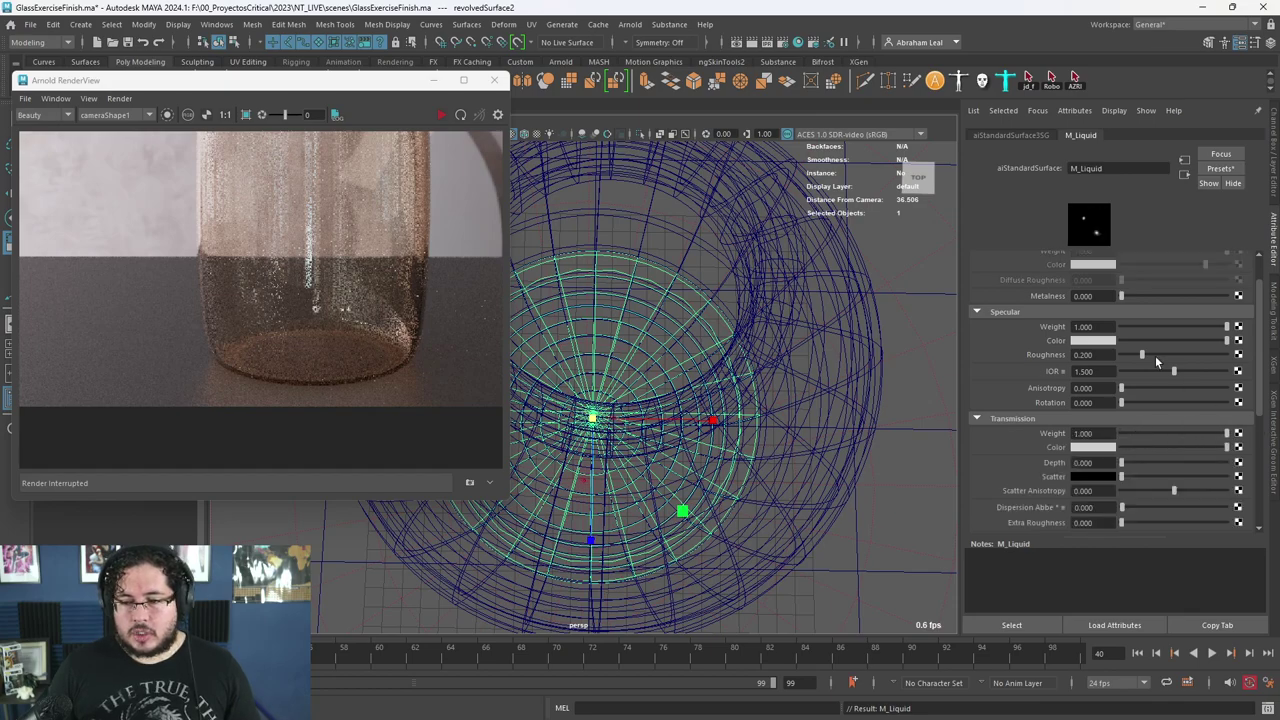
scroll(1155, 318, "up", 1)
left_click(441, 115)
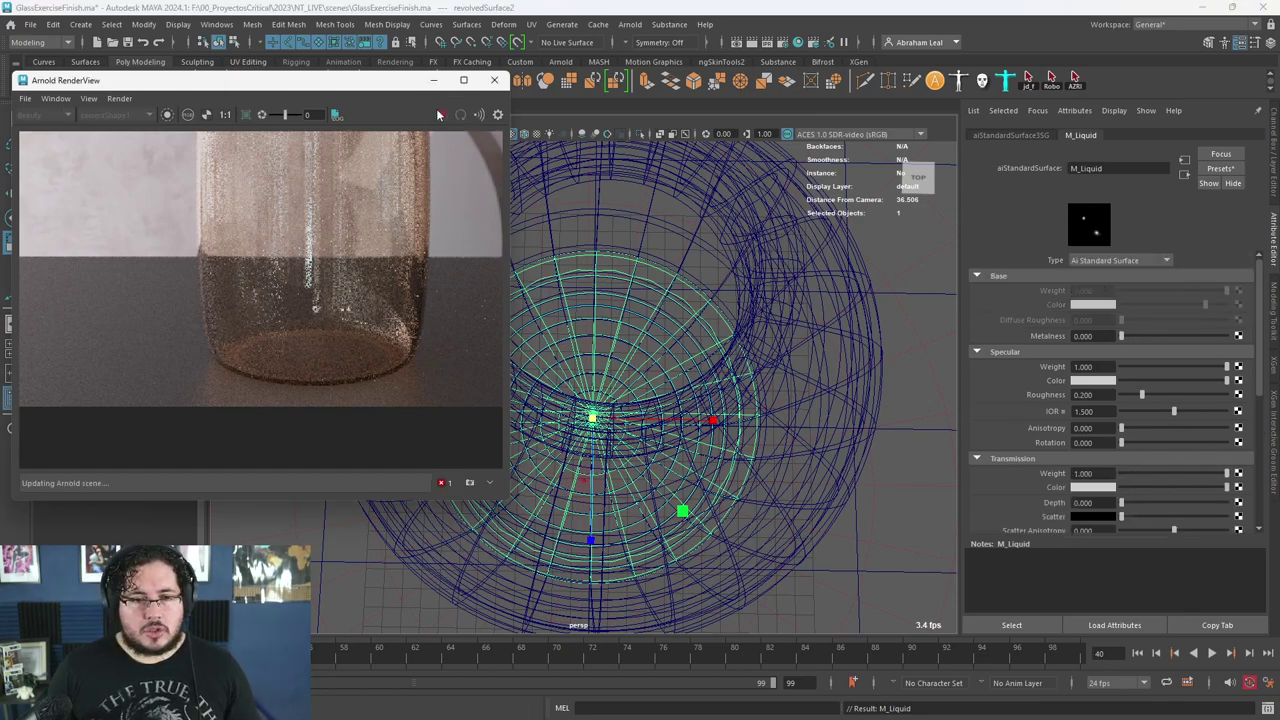
scroll(354, 322, "down", 5)
scroll(351, 343, "up", 3)
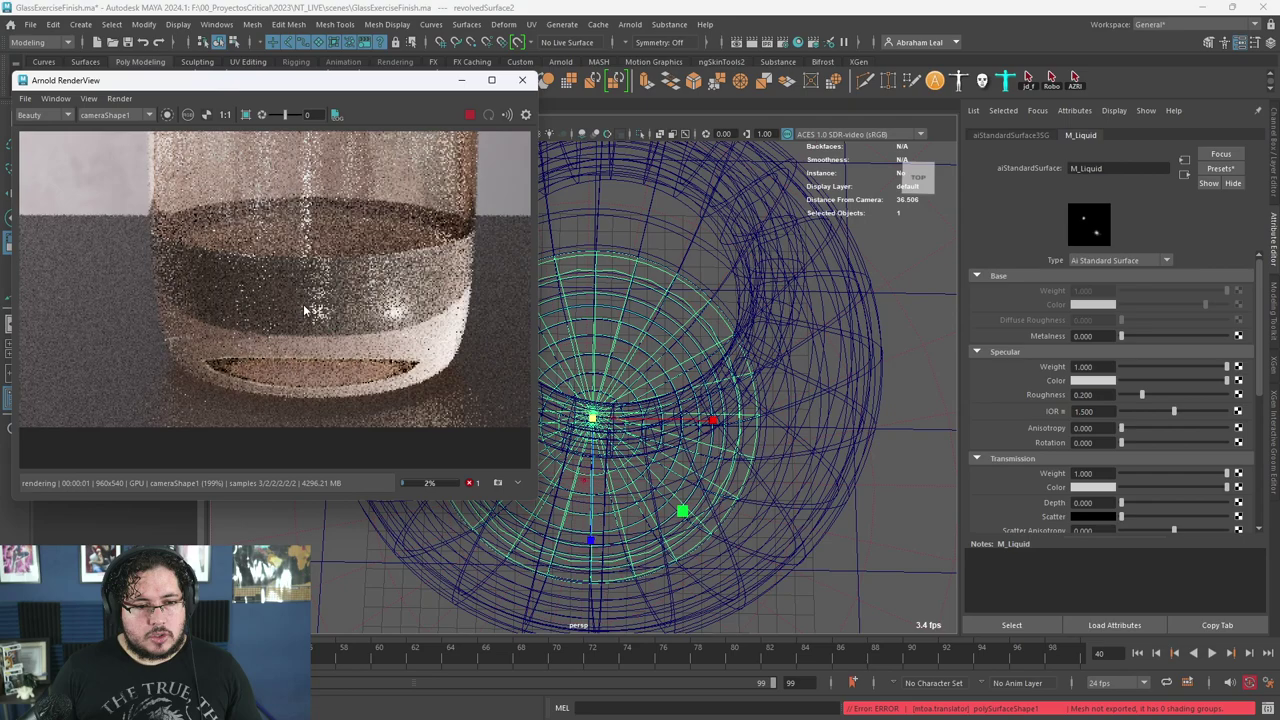
scroll(337, 328, "down", 1)
scroll(341, 323, "down", 4)
scroll(342, 321, "up", 4)
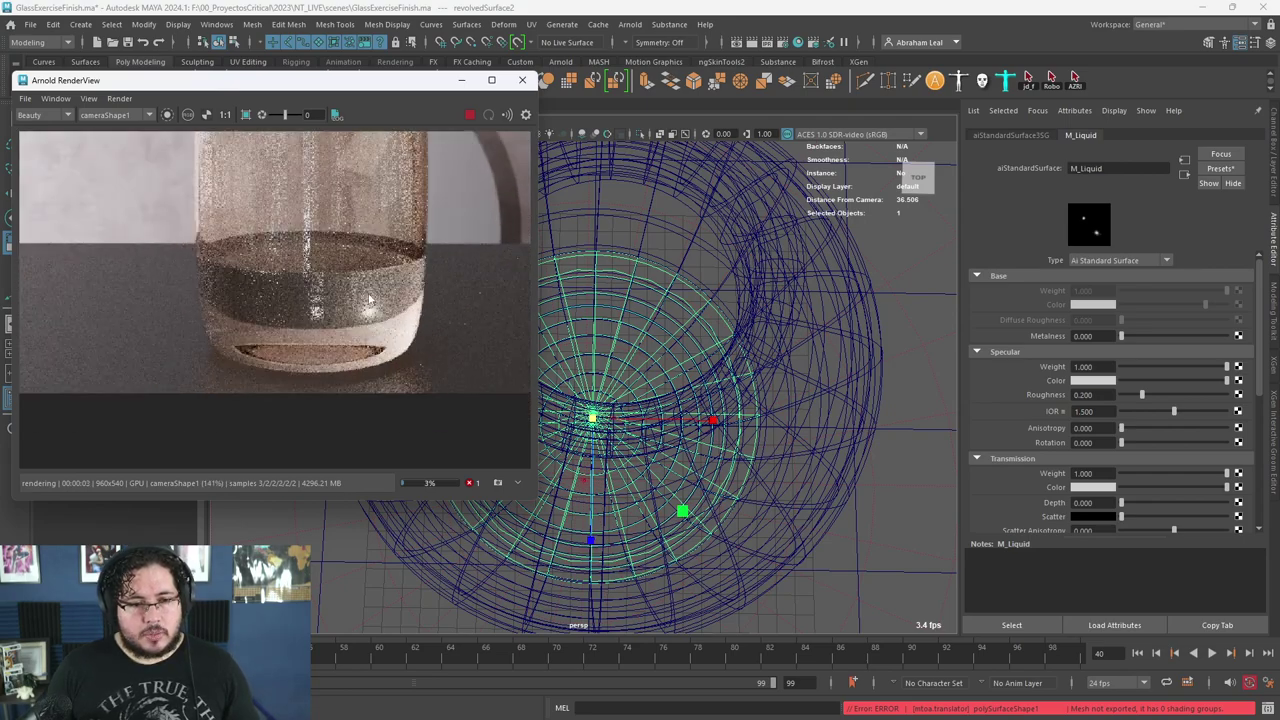
- Set the M_Liquid transmission color to the recent orange from the color history and inspect the liquid in the render
left_click(1100, 487)
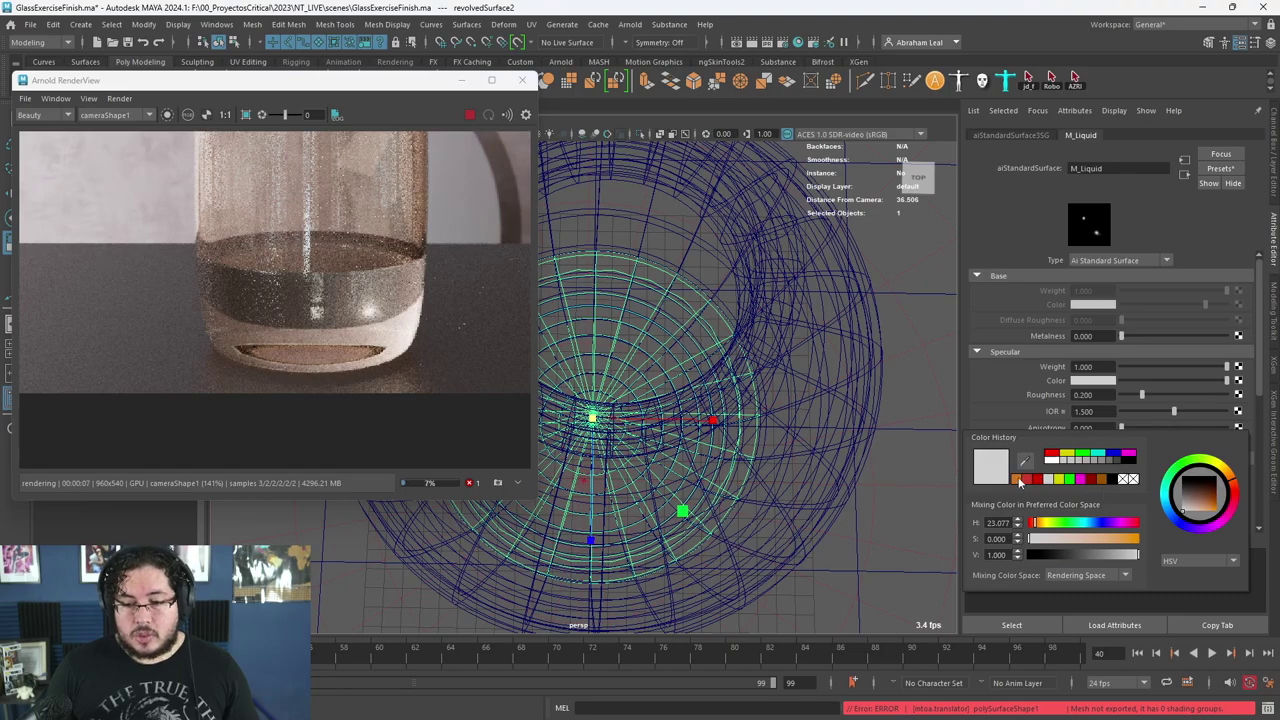
left_click(1021, 480)
scroll(333, 301, "down", 4)
scroll(332, 263, "up", 4)
scroll(333, 264, "up", 3)
scroll(433, 282, "down", 4)
scroll(433, 282, "up", 3)
scroll(432, 288, "down", 2)
scroll(415, 322, "up", 3)
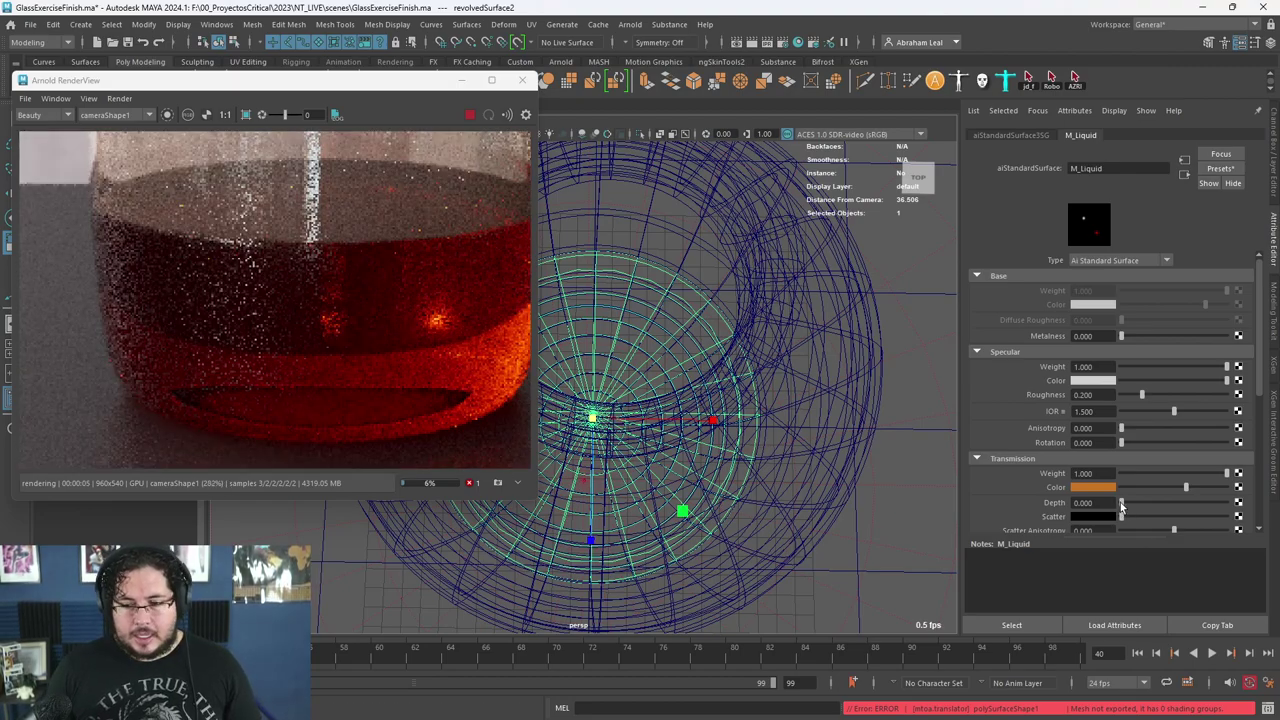
- Try M_Liquid transmission depths of 7.051 and 0.000 and compare the liquid in the render
left_click_drag(1121, 503, 1128, 503)
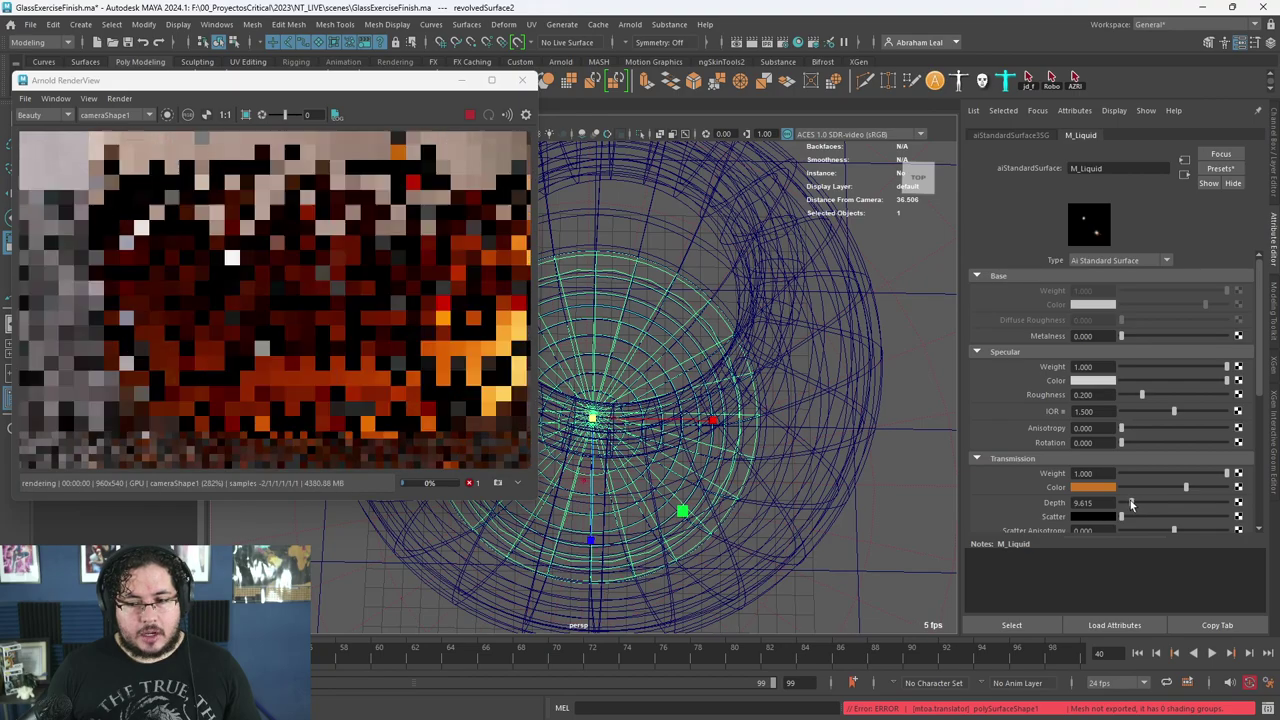
scroll(355, 293, "down", 2)
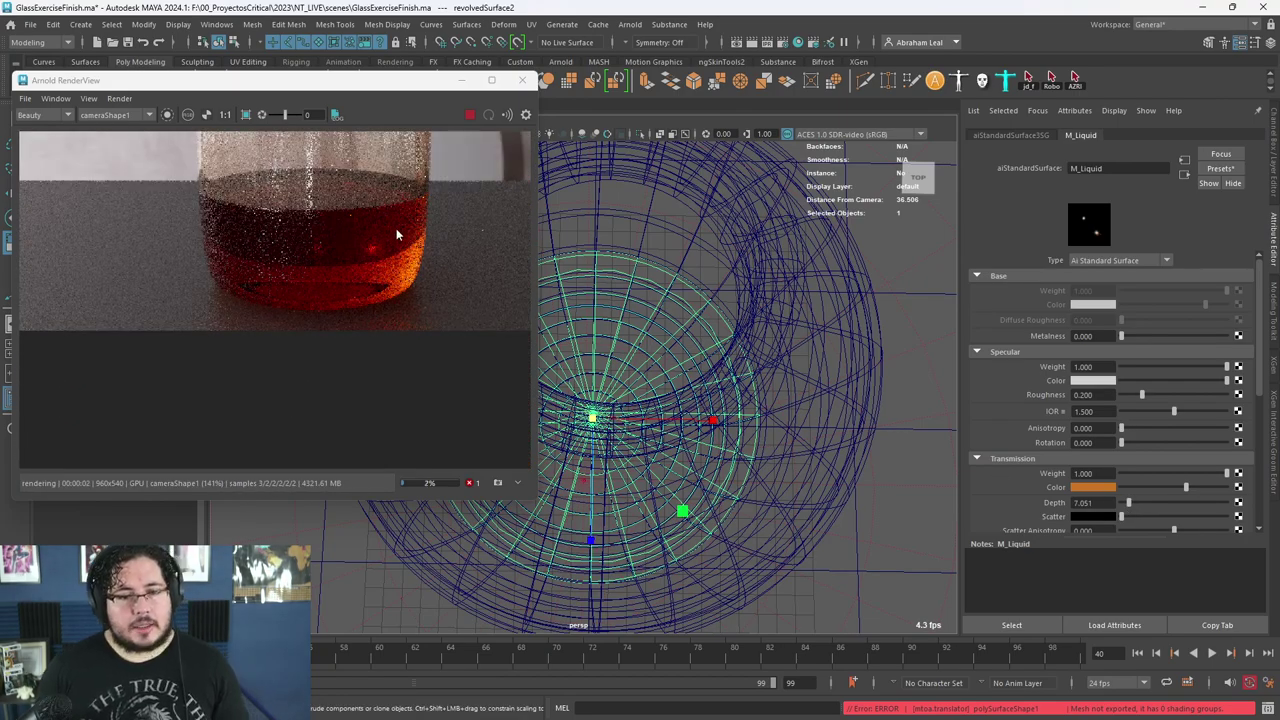
left_click_drag(1125, 503, 1118, 503)
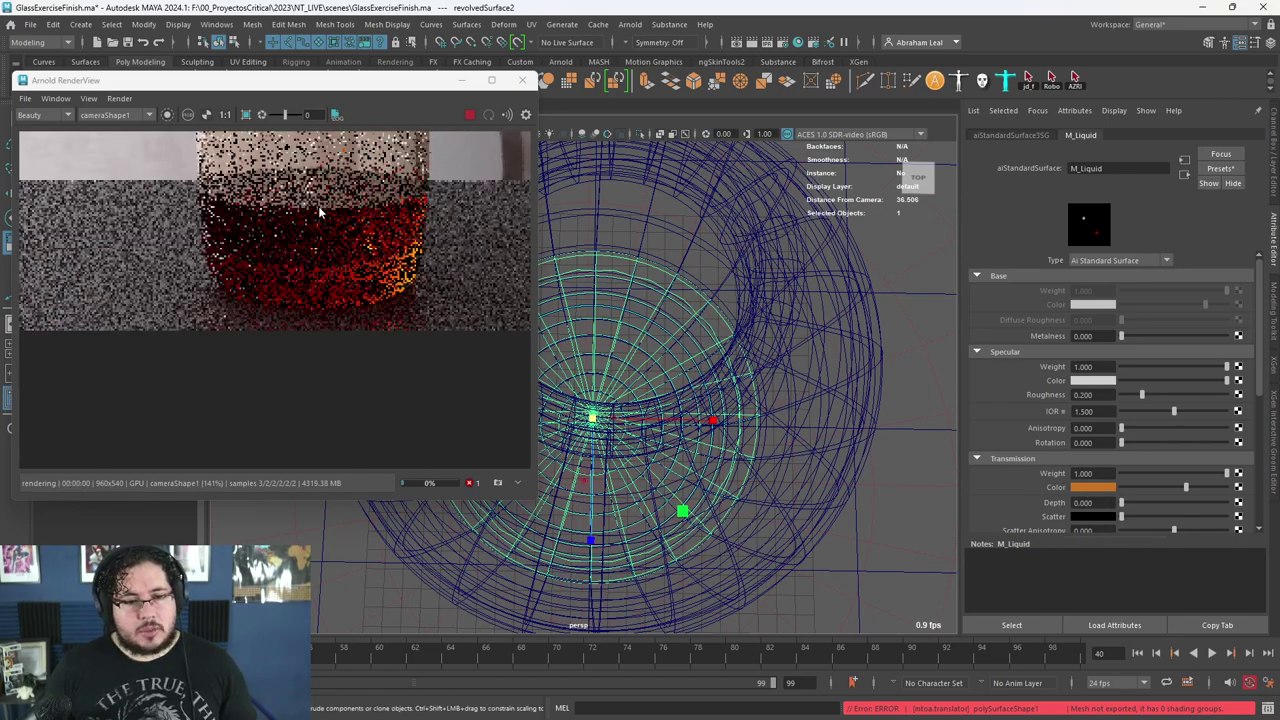
- Set the M_Liquid transmission depth to 3.846 and inspect the liquid up close in the render
left_click(1125, 504)
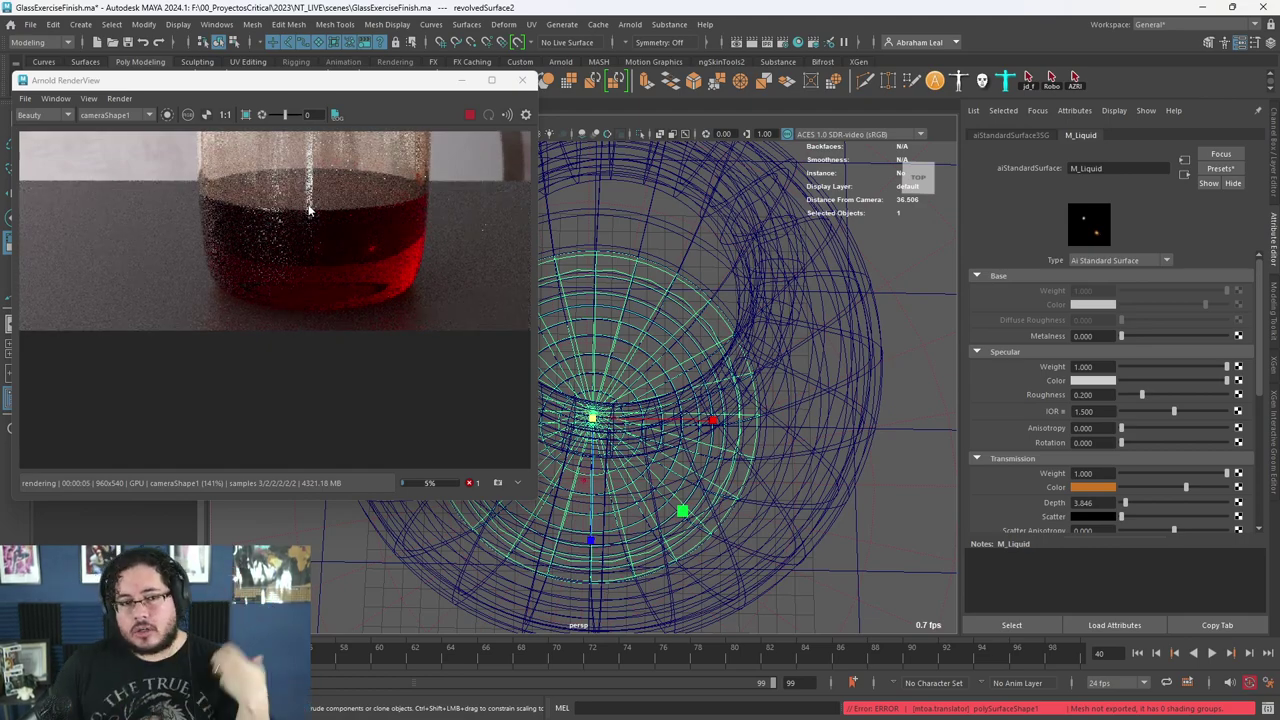
scroll(309, 212, "down", 4)
scroll(345, 290, "up", 3)
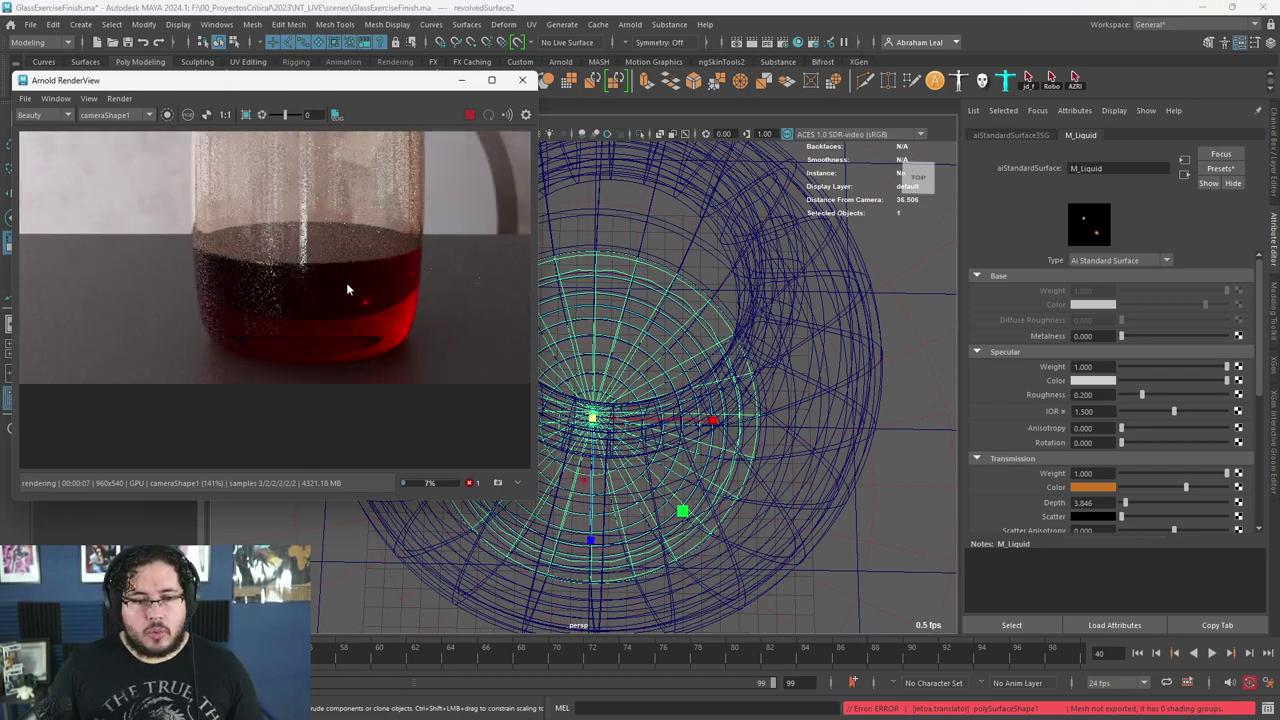
scroll(349, 277, "down", 3)
scroll(334, 260, "up", 4)
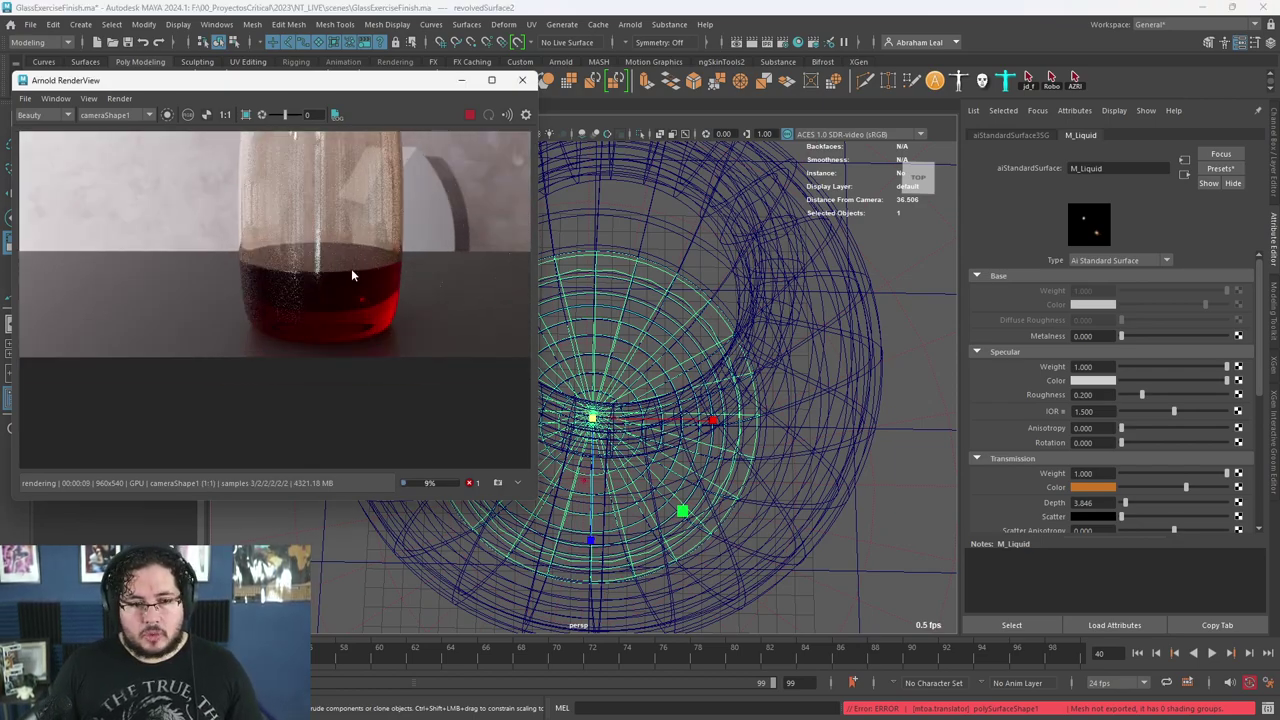
scroll(323, 300, "up", 5)
scroll(346, 277, "down", 2)
- Raise the M_Liquid transmission scatter from black to a medium gray and inspect the liquid's cloudiness in the render
left_click_drag(1122, 516, 1150, 516)
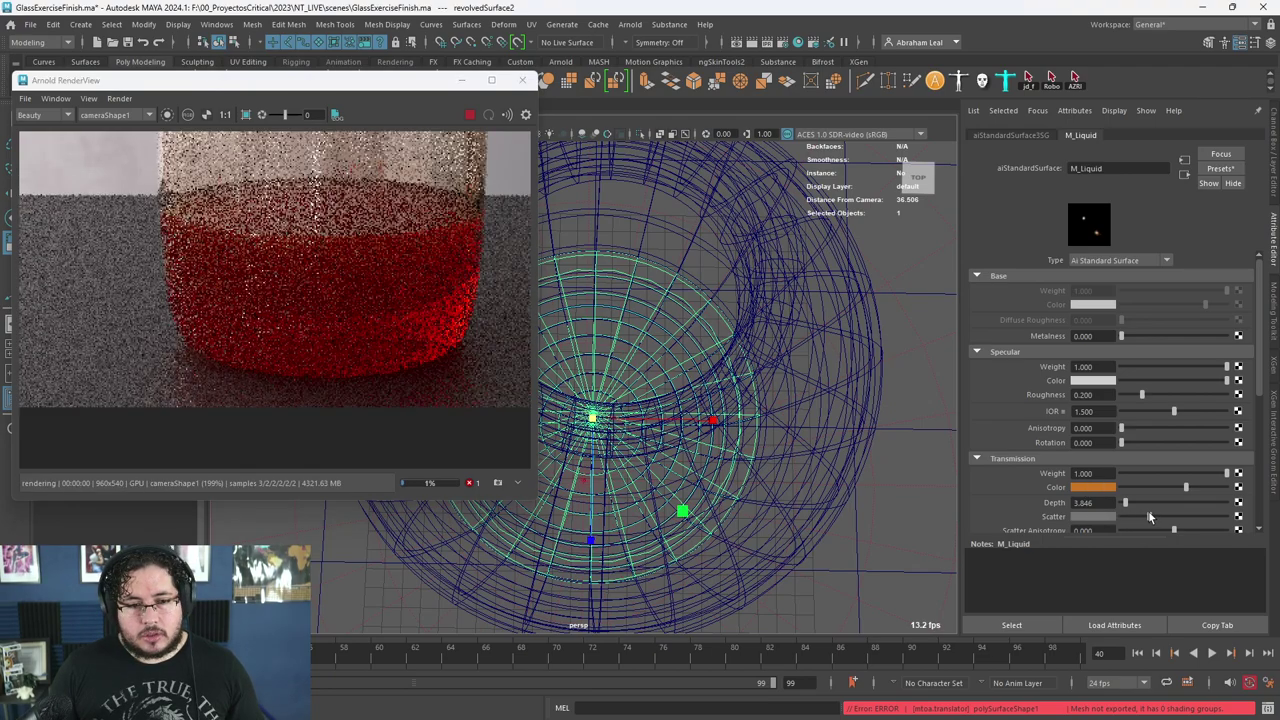
scroll(382, 295, "down", 3)
scroll(386, 279, "up", 3)
scroll(386, 279, "down", 4)
scroll(398, 287, "up", 3)
scroll(398, 287, "down", 3)
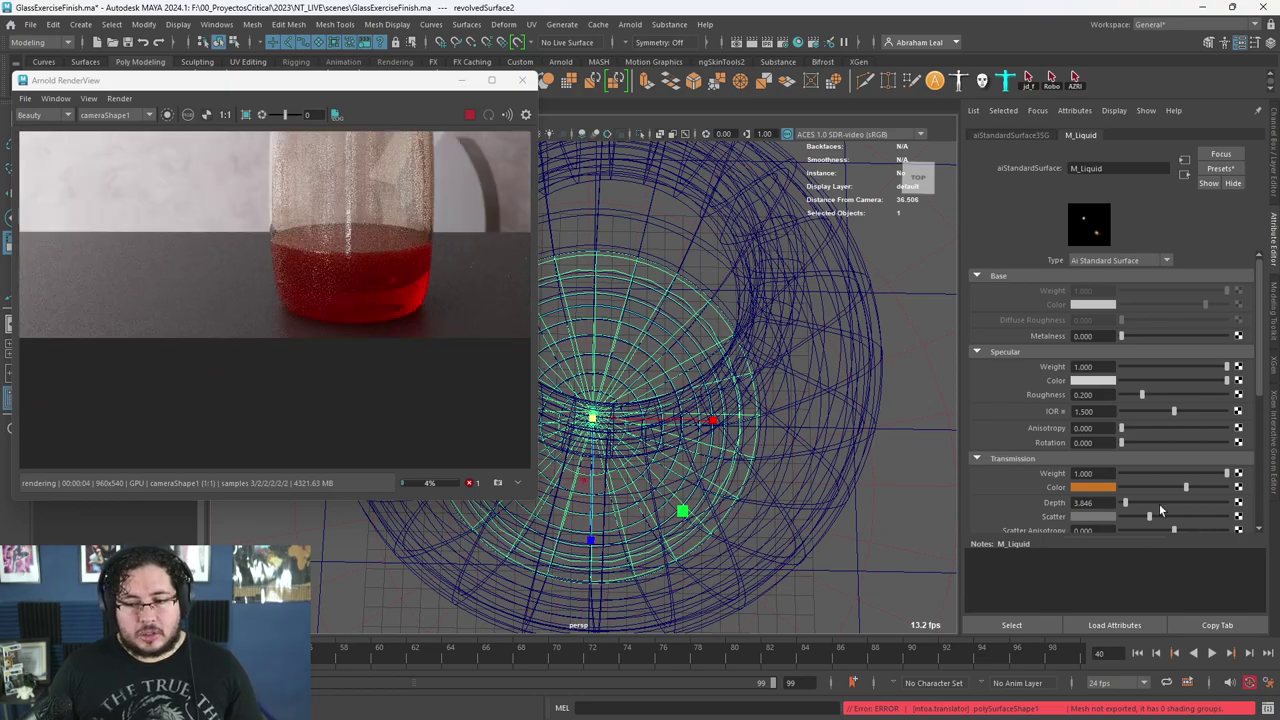
- Lower the M_Liquid transmission scatter to a darker gray and check the whole bottle in the render
left_click_drag(1138, 515, 1135, 514)
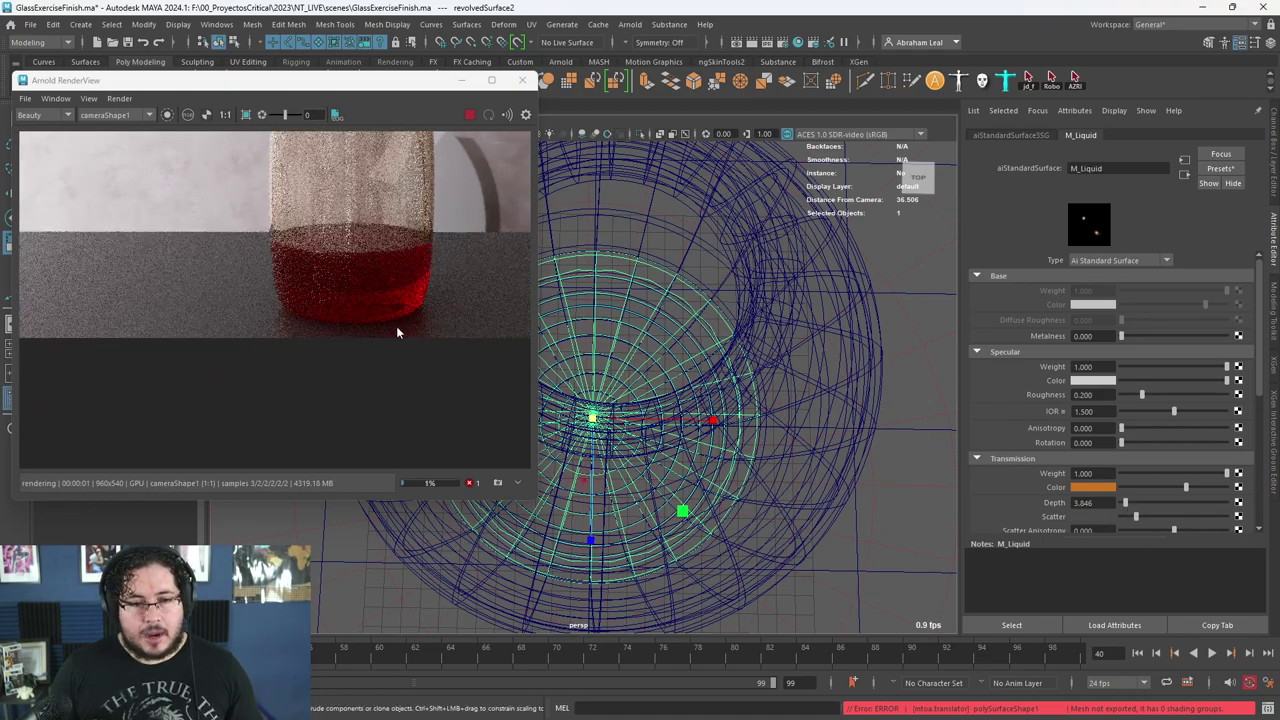
scroll(352, 258, "down", 3)
scroll(377, 275, "up", 1)
scroll(377, 275, "down", 1)
scroll(377, 275, "up", 1)
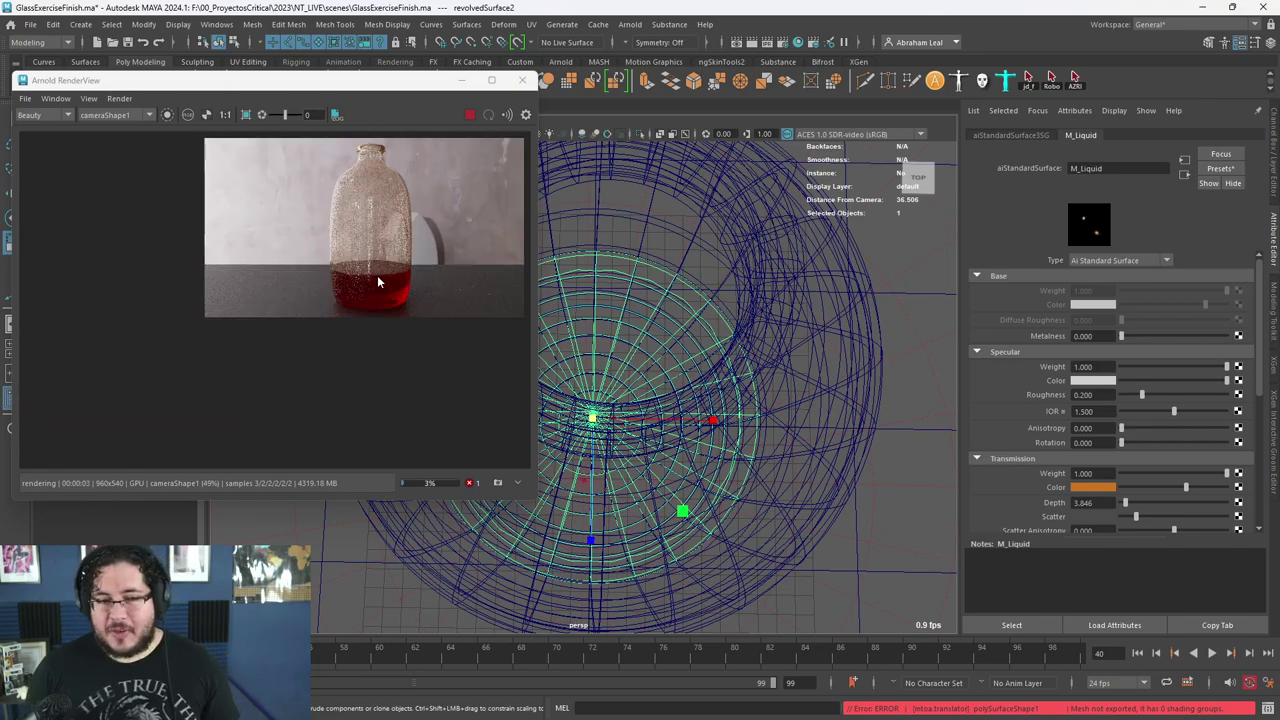
scroll(386, 233, "up", 3)
scroll(384, 327, "down", 1)
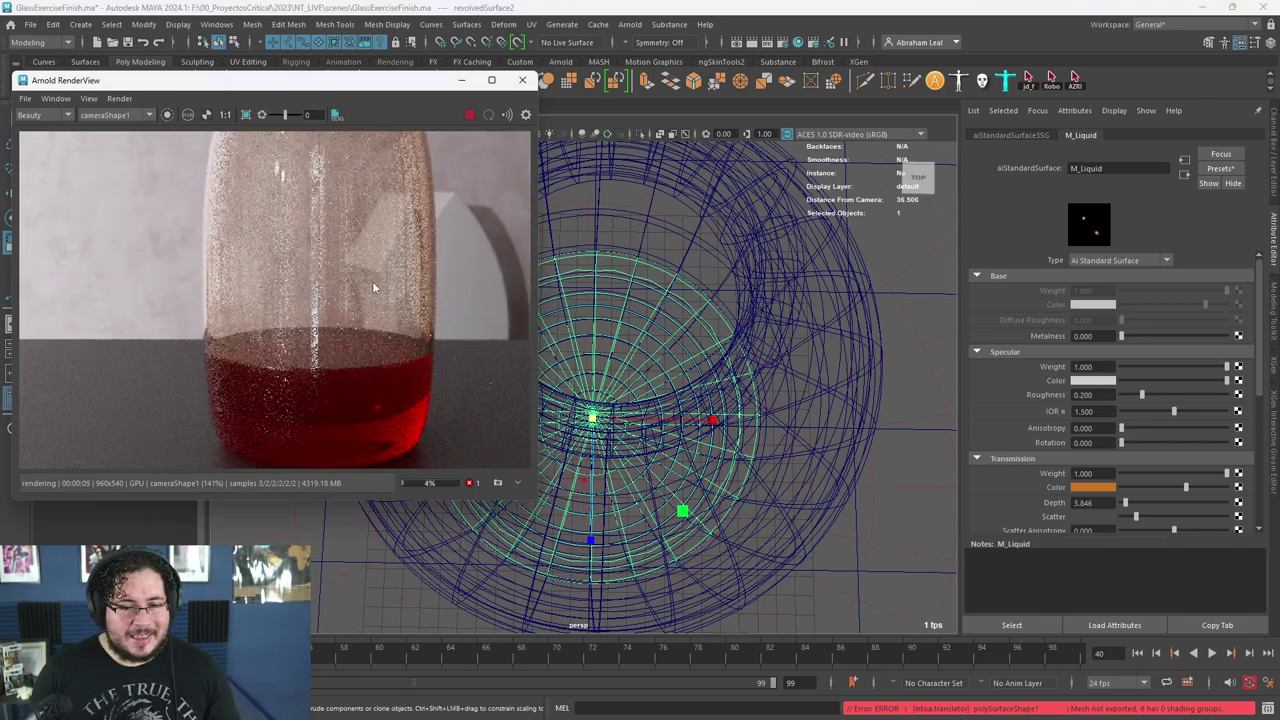
- Check the render error log, close it, and update the full scene to review the whole bottle in the render
left_click(471, 482)
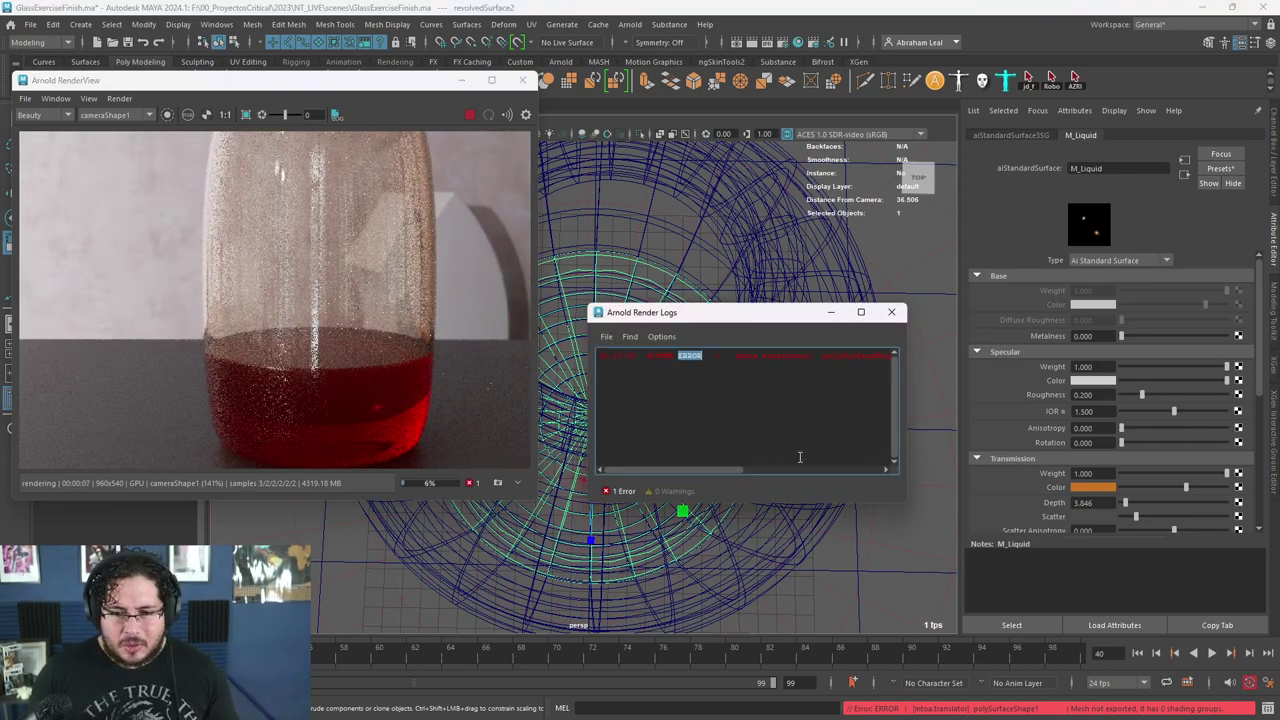
left_click(891, 312)
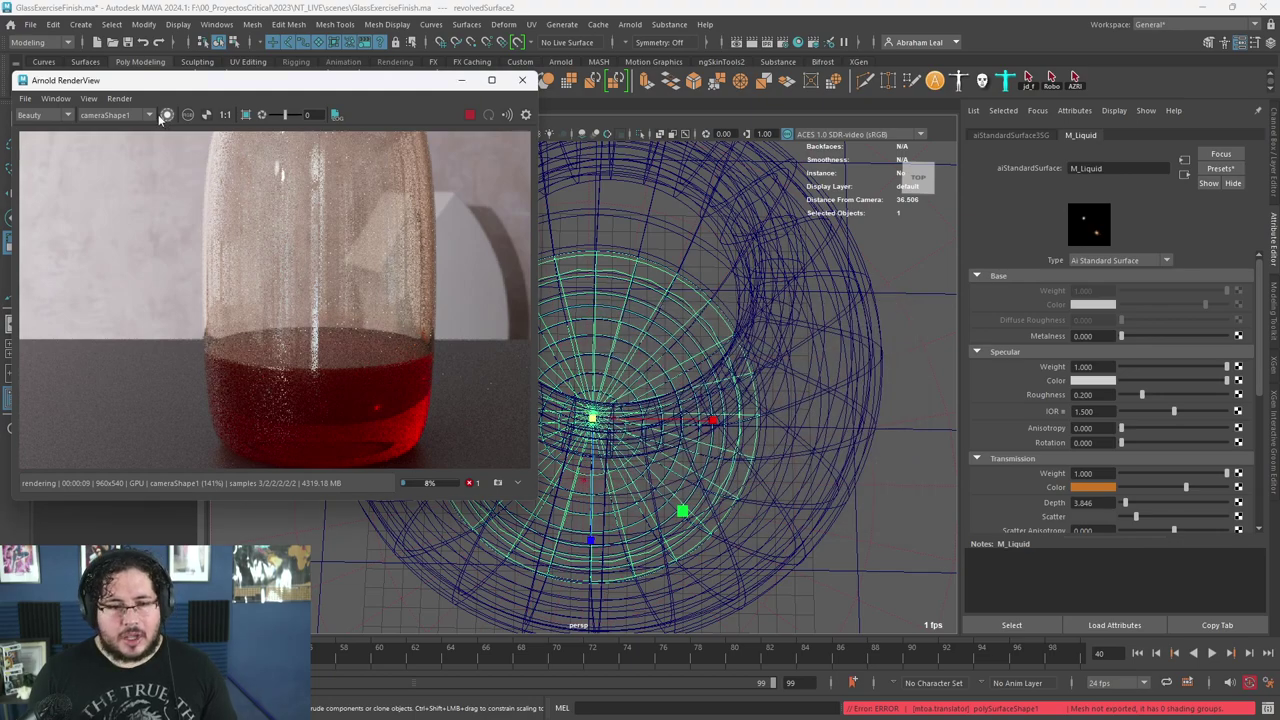
left_click(115, 99)
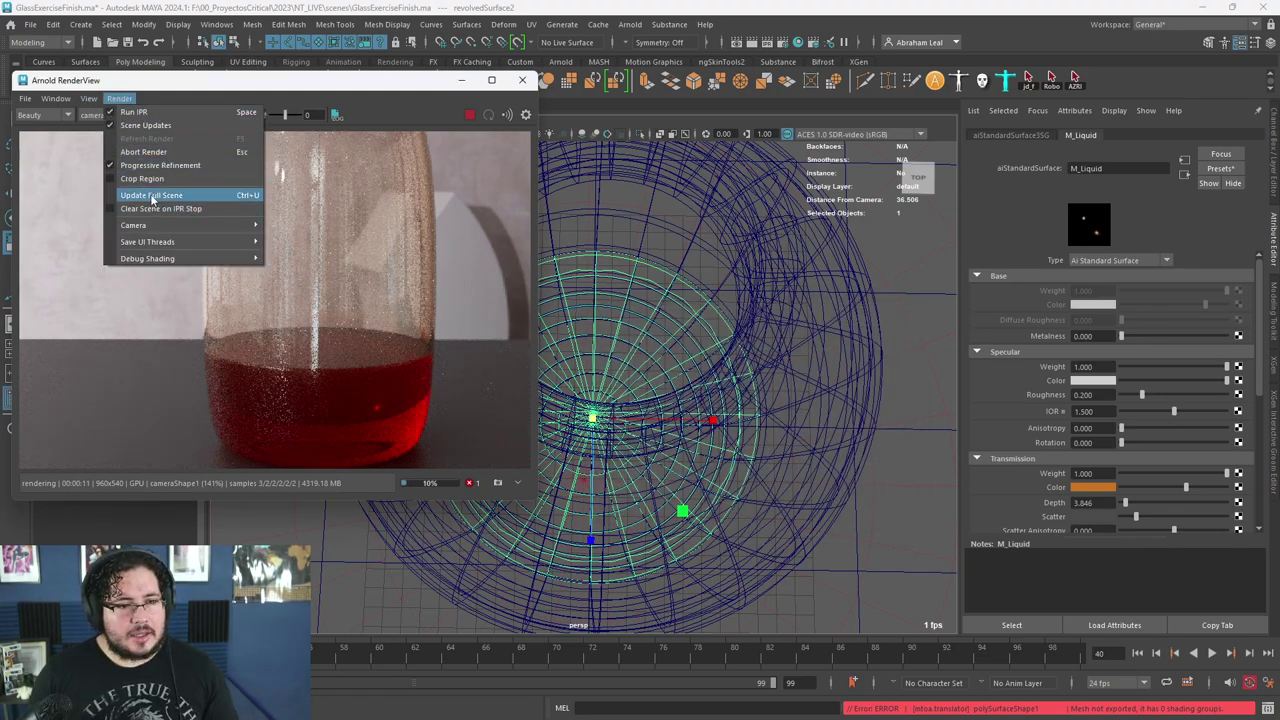
left_click(151, 200)
scroll(305, 342, "down", 2)
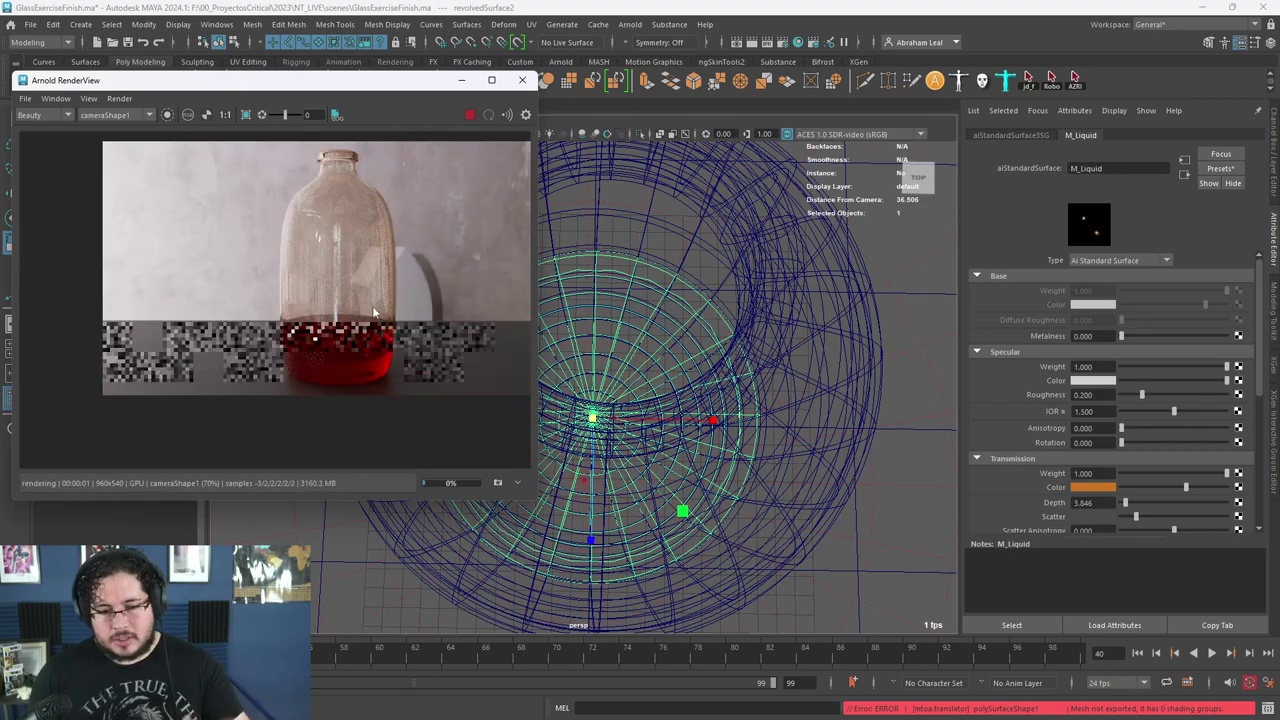
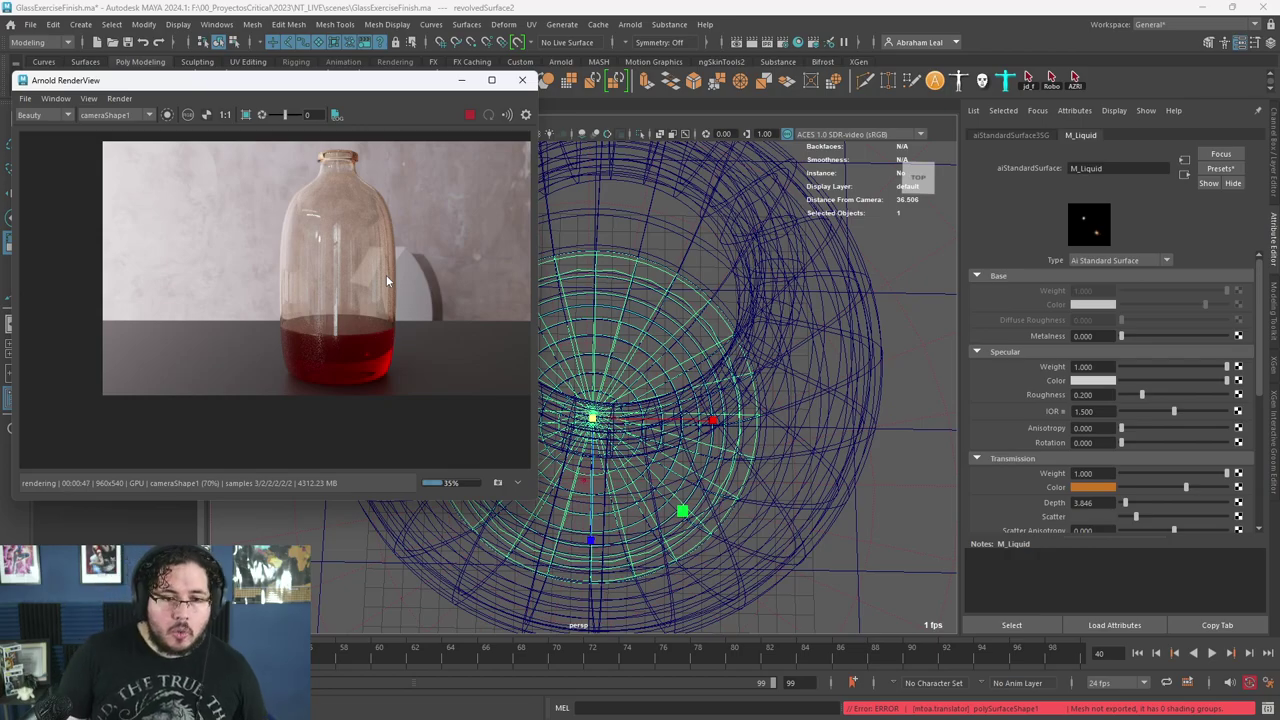
- Stop the render, minimize the render window, and return to a perspective view of the bottle
left_click(469, 114)
left_click(461, 81)
left_click(629, 211)
key("space")
scroll(750, 264, "down", 1)
left_click_drag(750, 267, 627, 151, "alt")
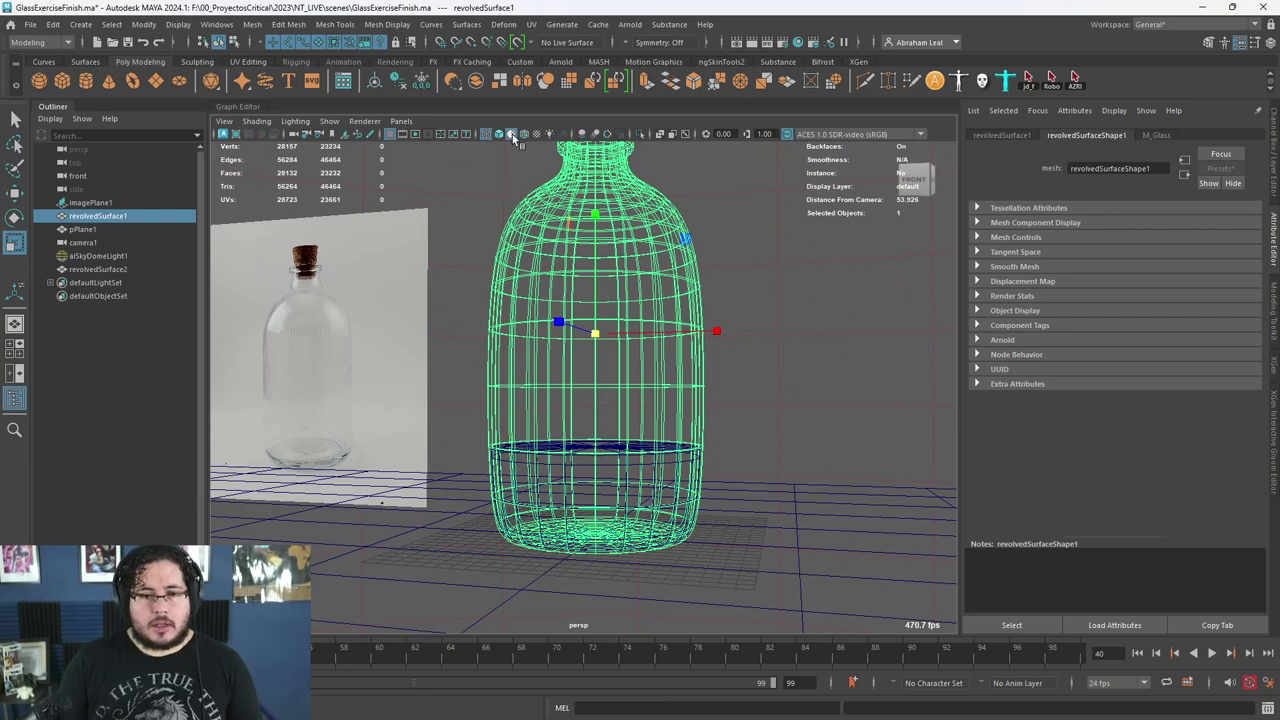
- Switch the viewport to shaded display and isolate the bottle mesh
left_click_drag(715, 235, 777, 287, "alt")
left_click(777, 287)
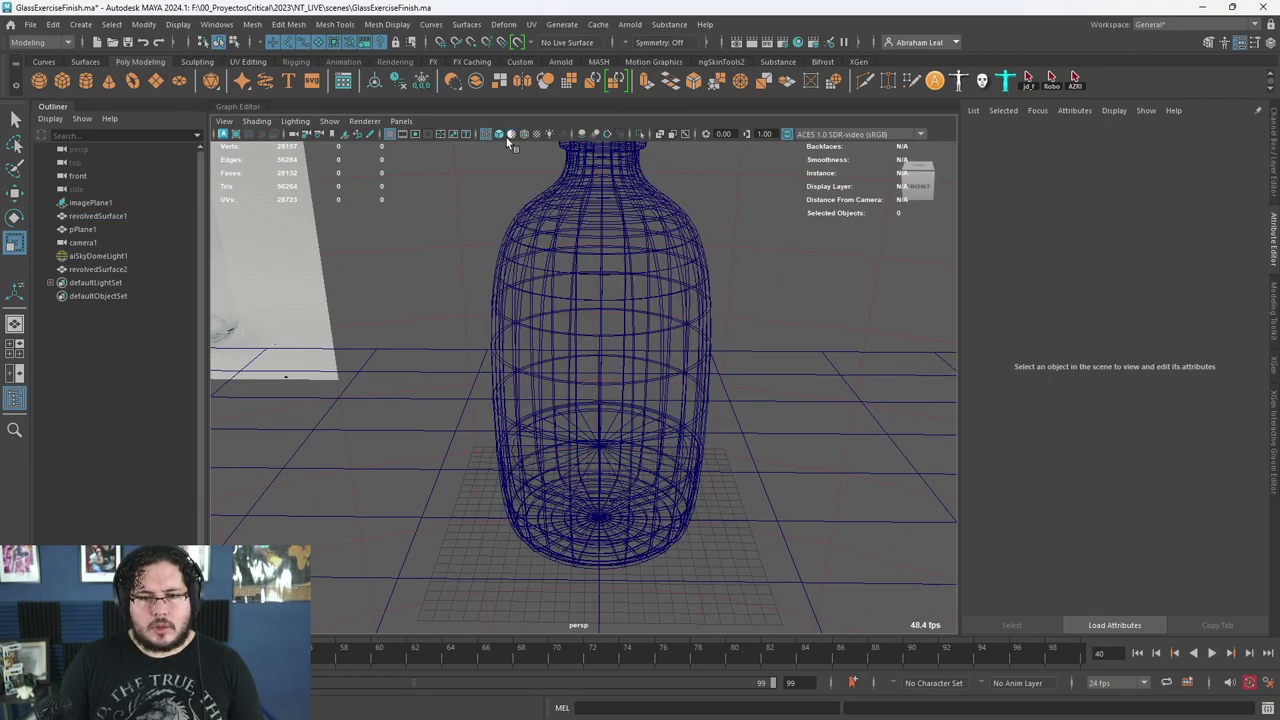
left_click(501, 132)
left_click(501, 132)
left_click(511, 135)
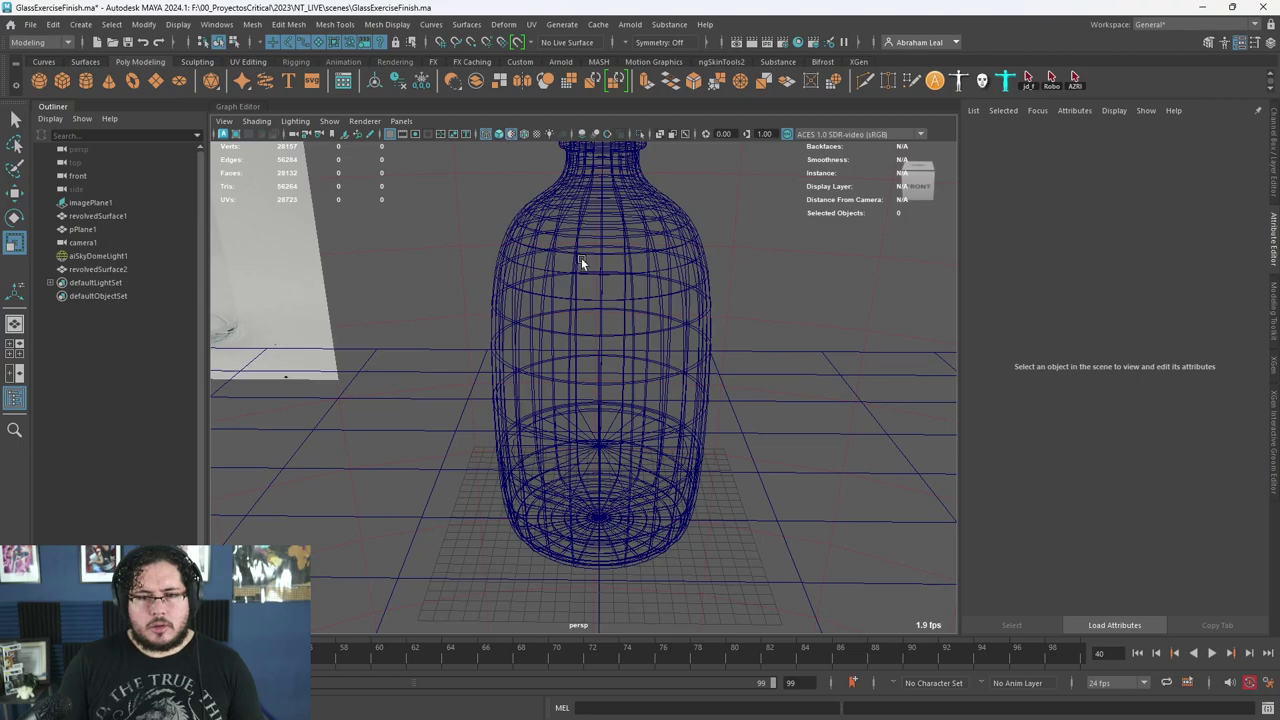
key("5")
left_click(568, 270)
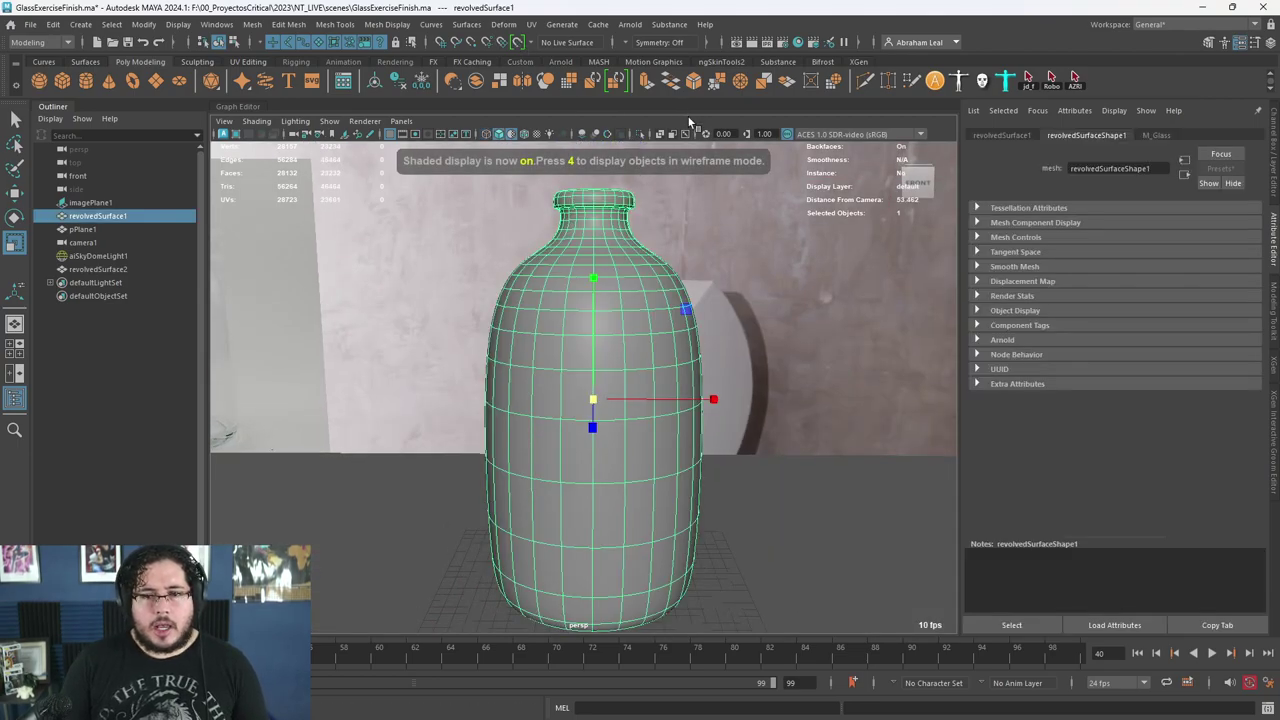
left_click(640, 134)
left_click_drag(620, 206, 639, 308, "alt")
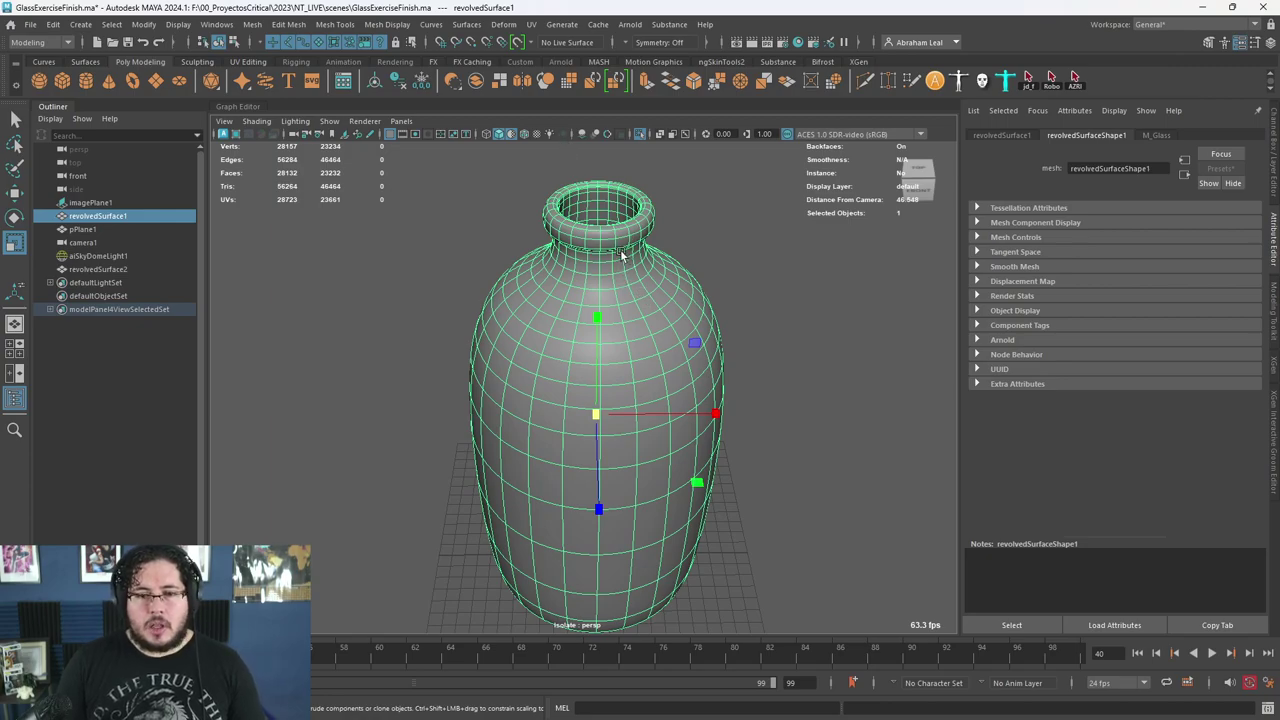
- Apply a camera-based UV projection to the bottle mesh
left_click(531, 24)
left_click(566, 137)
left_click_drag(610, 249, 626, 335, "alt")
key("F8")
scroll(626, 335, "up", 5)
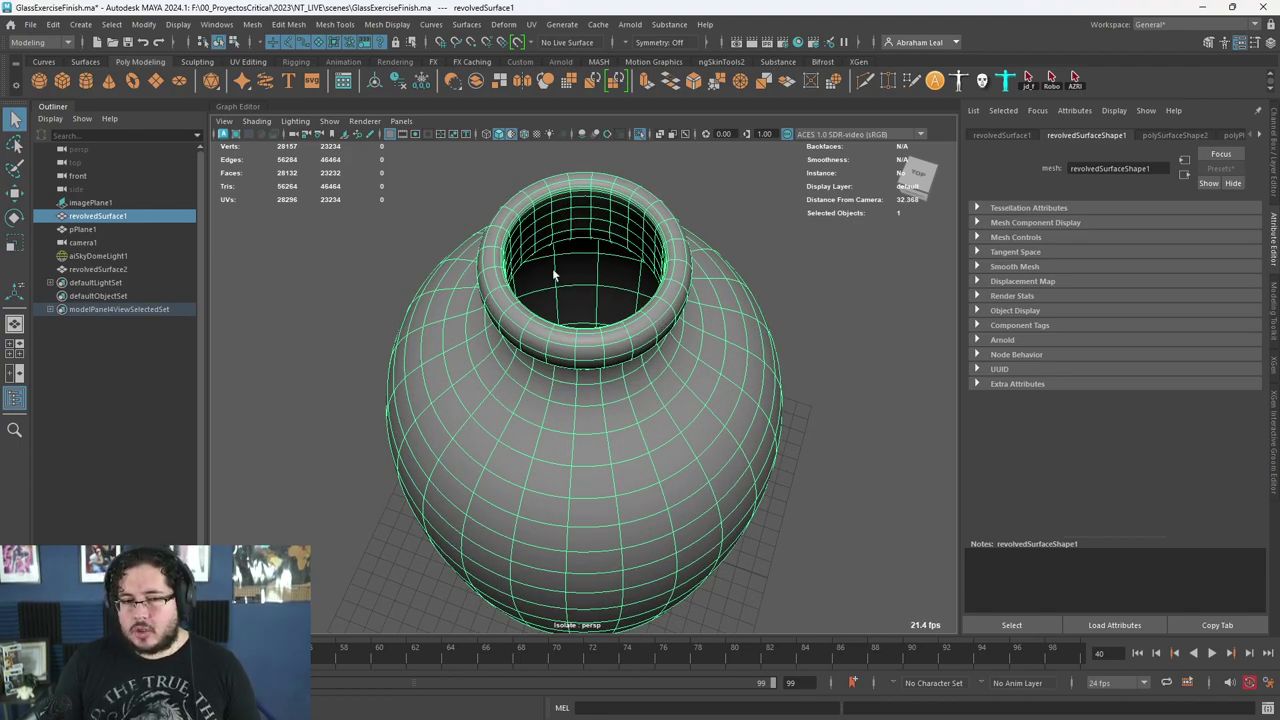
- Cut a UV seam along the edge loop around the inside of the bottle's mouth with the 3D Cut and Sew UV Tool
left_click_drag(575, 265, 560, 290, "alt")
scroll(578, 270, "up", 3)
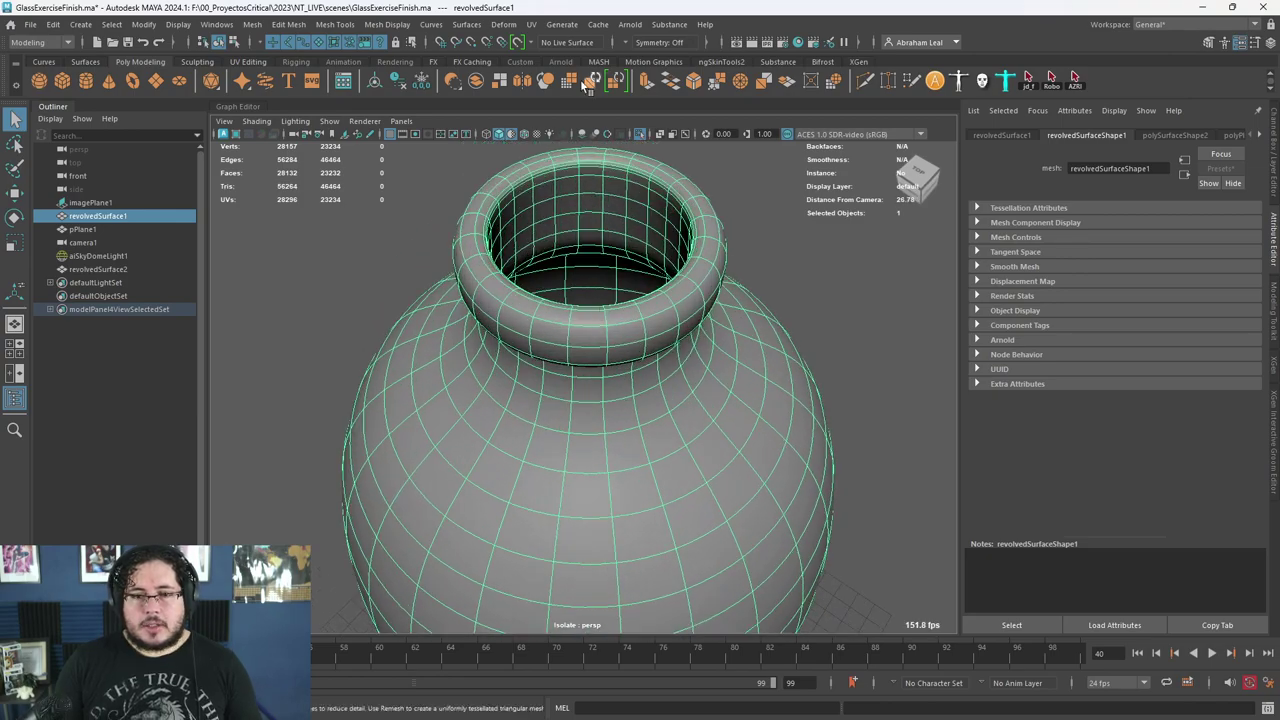
left_click(531, 24)
left_click(600, 318)
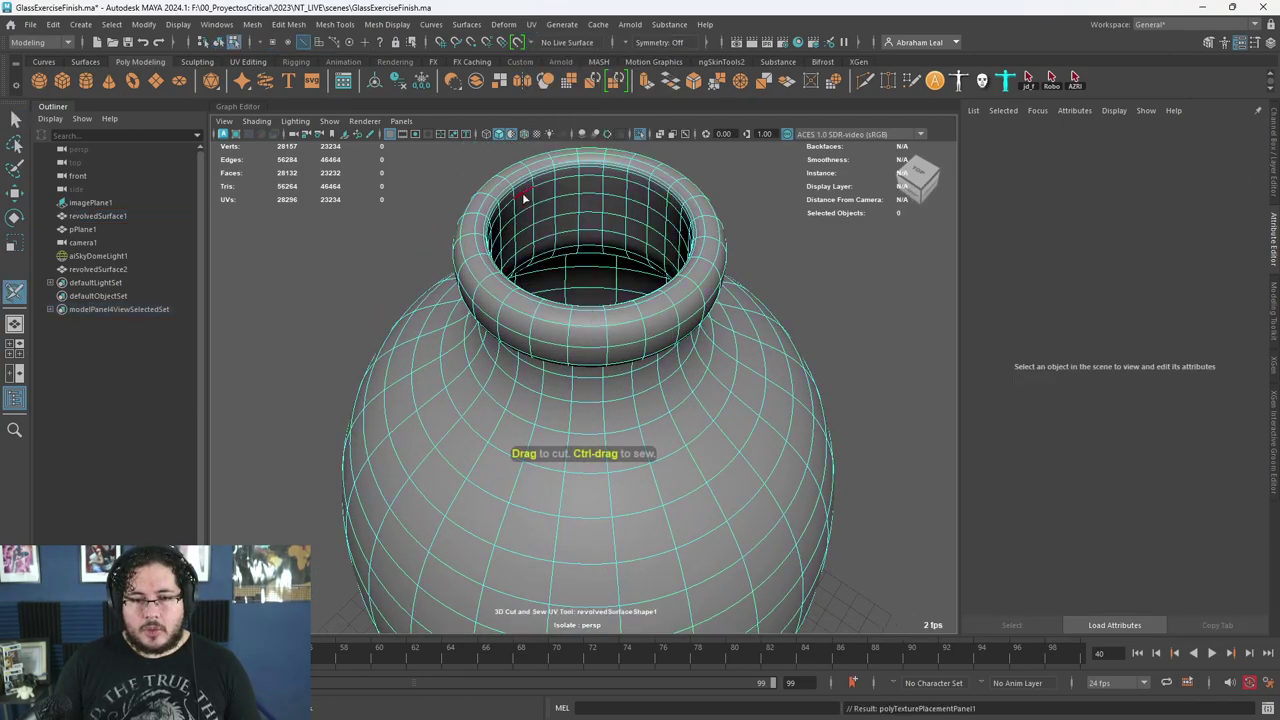
left_click(523, 184)
- Cut a UV seam along the edge loop around the bottle's outer base
scroll(586, 366, "down", 3)
left_click_drag(586, 366, 625, 323, "alt")
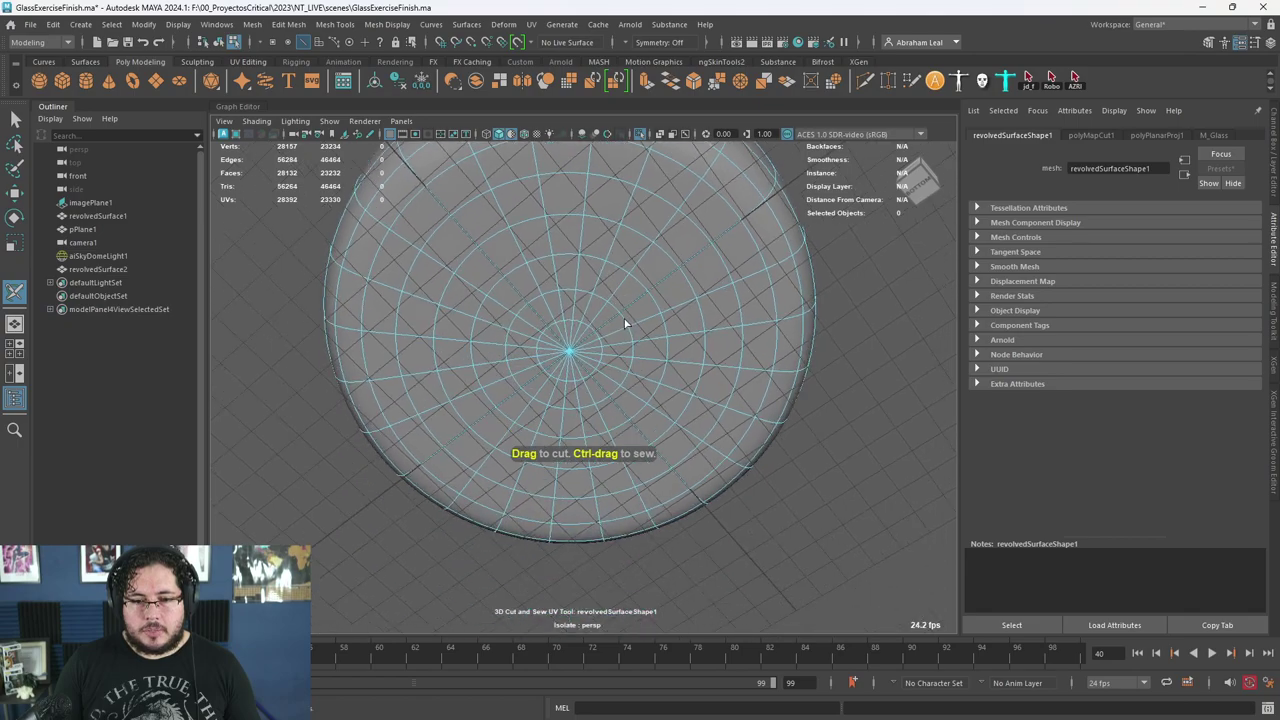
left_click_drag(550, 294, 532, 240, "alt")
double_click(528, 246)
- Cut the remaining UV seams down the bottle's walls and around its inner base
right_click_drag(604, 288, 577, 263, "alt")
left_click_drag(577, 263, 560, 500, "alt")
right_click_drag(560, 500, 626, 557, "alt")
middle_click_drag(626, 557, 637, 361, "alt")
right_click_drag(637, 361, 636, 478, "alt")
double_click(455, 386)
right_click_drag(675, 440, 631, 417, "alt")
left_click_drag(631, 417, 621, 402, "alt")
left_click_drag(623, 297, 567, 312, "alt")
double_click(637, 280)
right_click_drag(567, 312, 500, 280, "alt")
left_click_drag(500, 280, 729, 346, "alt")
double_click(648, 229)
right_click_drag(720, 360, 598, 344, "alt")
- Open the bottle in the UV Editor, then unfold and lay out all its UV shells
key("q")
key("F8")
left_click(629, 309)
left_click(531, 24)
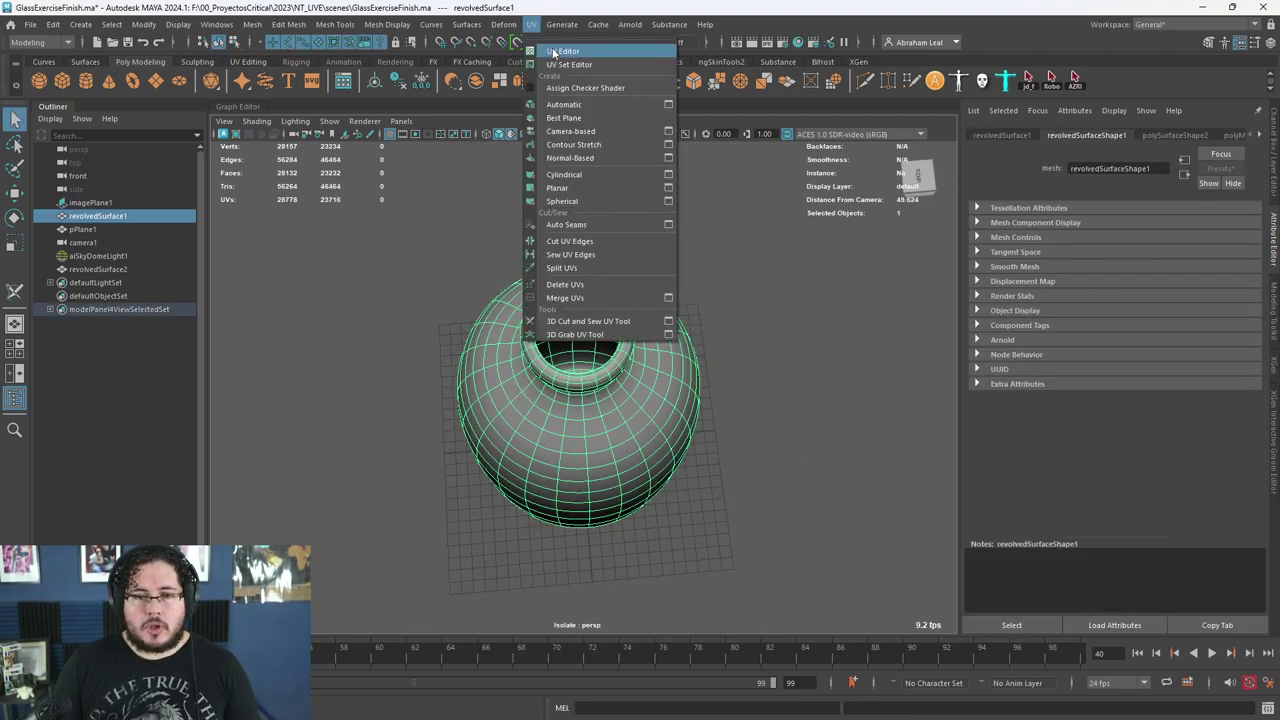
left_click(560, 51)
scroll(571, 393, "down", 3)
right_click_drag(569, 391, 520, 335)
left_click_drag(490, 299, 744, 632)
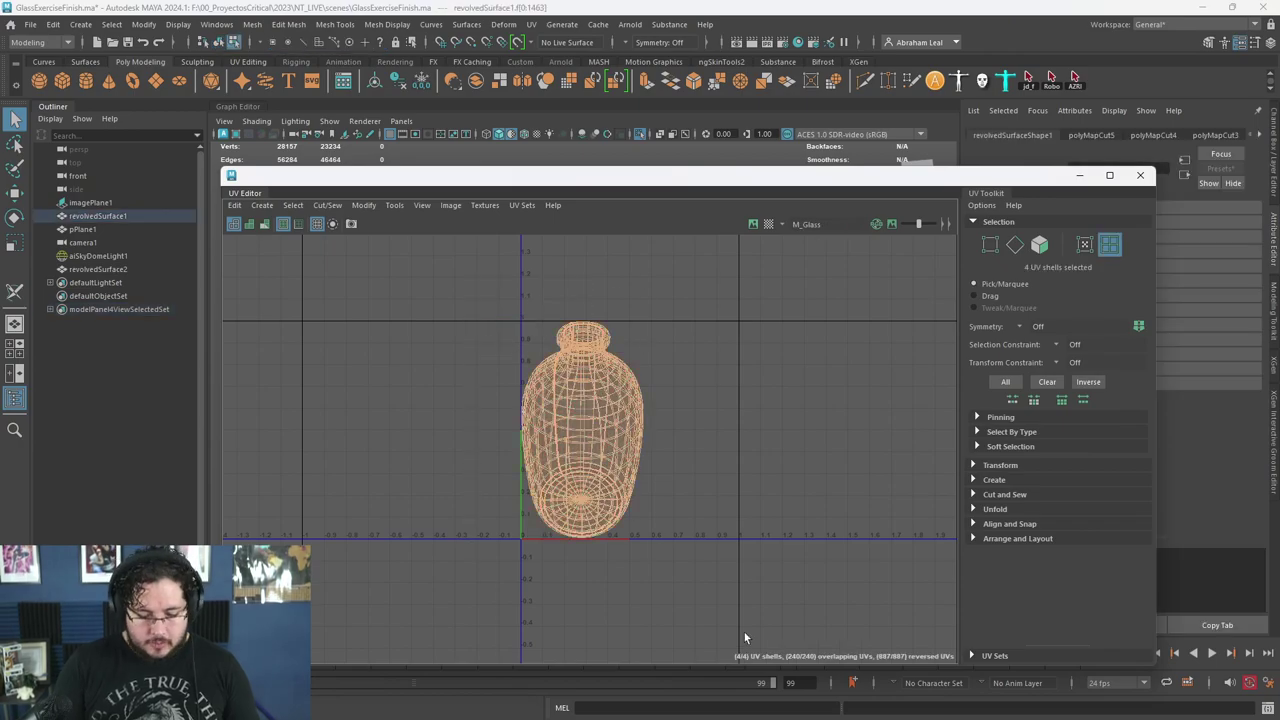
key("ctrl+u")
key("ctrl+l")
- Rotate all UV shells so the two bottle bodies stand upright and move the group over in the UV tile
left_click(590, 256)
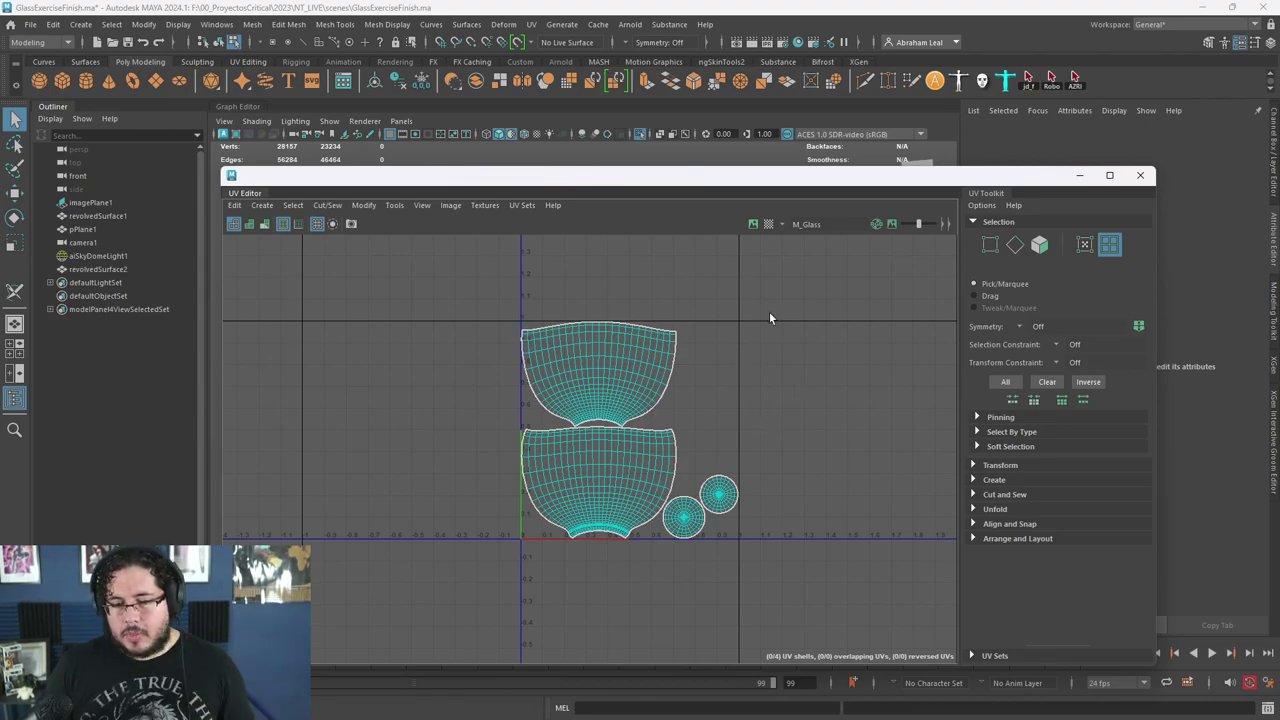
left_click_drag(770, 307, 610, 486)
key("e")
left_click_drag(737, 314, 549, 508)
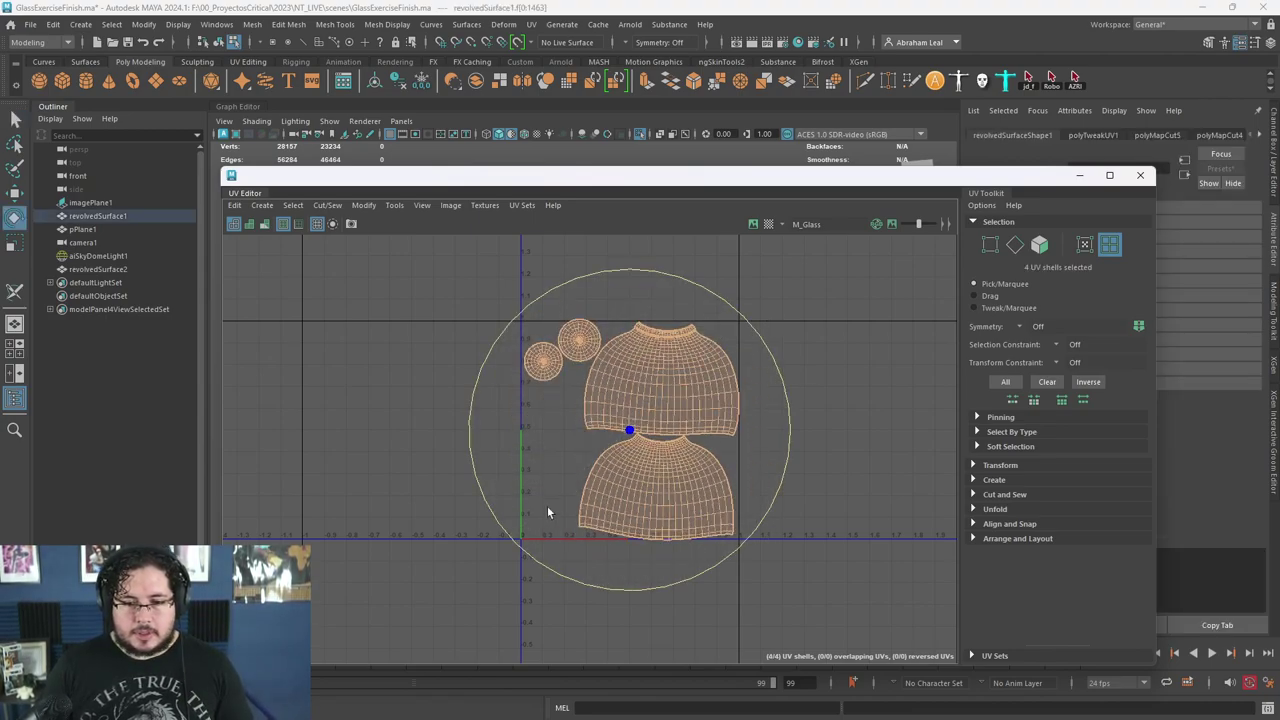
left_click_drag(712, 426, 771, 357)
key("w")
left_click_drag(628, 430, 580, 410)
- Place one round UV shell beside the lower body shell and the other at the tile's upper-left corner
scroll(633, 467, "up", 3)
left_click_drag(500, 287, 747, 440)
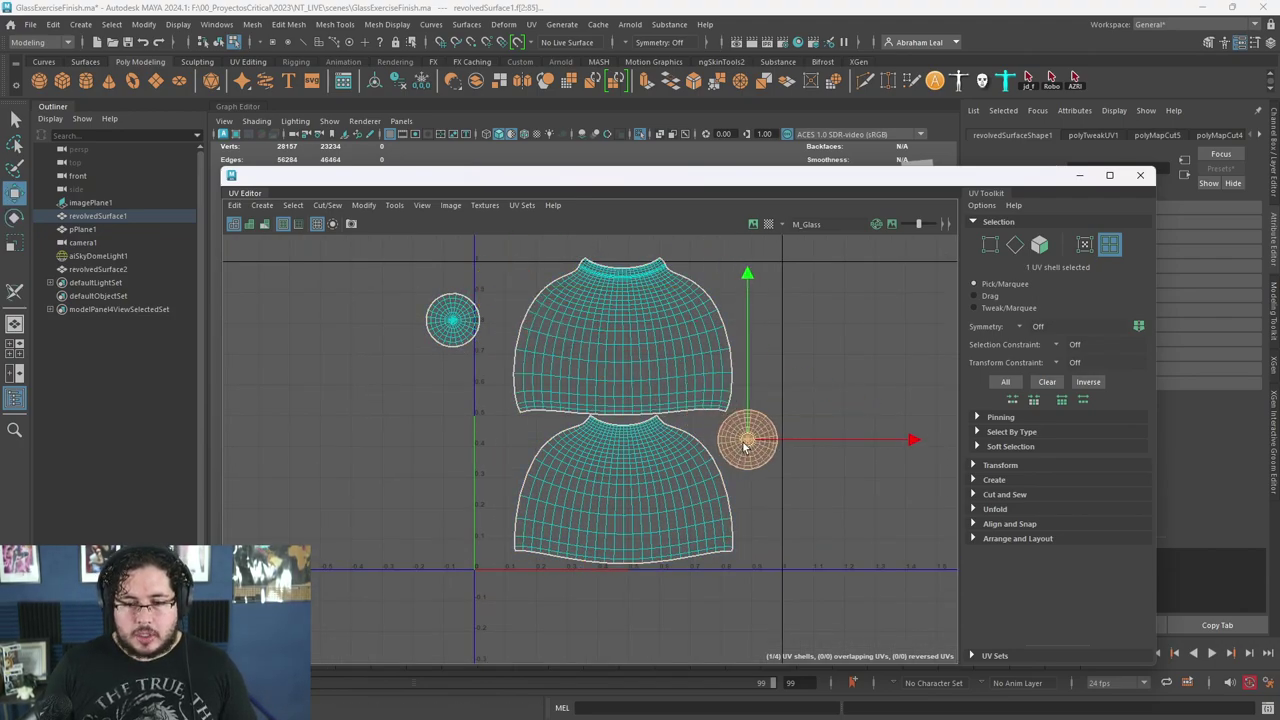
left_click(453, 322)
left_click_drag(453, 322, 498, 298)
- Fit the UV shells inside the tile by scaling them down slightly and nudging them, and save the scene
left_click_drag(786, 292, 651, 414)
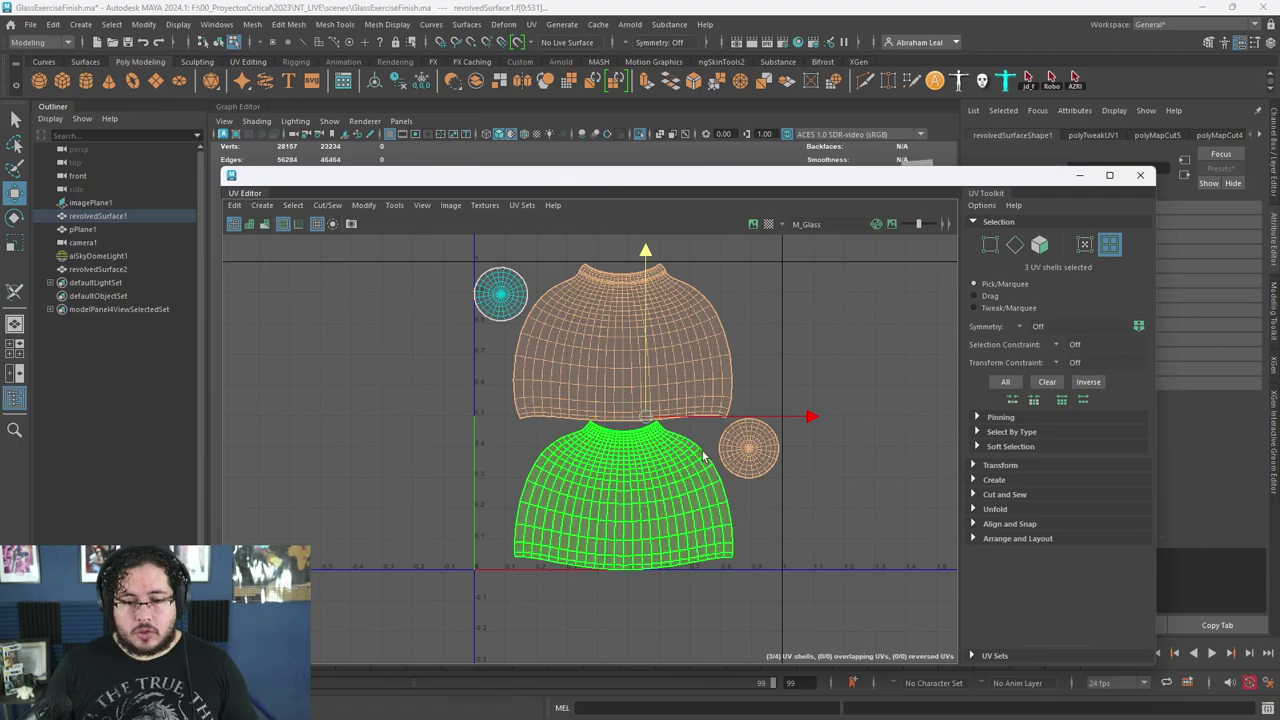
left_click_drag(788, 290, 506, 438)
key("r")
left_click_drag(626, 415, 622, 414)
key("w")
left_click(500, 291)
left_click(749, 443)
left_click_drag(749, 452, 750, 454)
left_click(768, 419)
key("ctrl+s")
left_click(1140, 175)
- Export the bottle object as Bottle.fbx into the project's assets/whisky folder
right_click_drag(575, 332, 653, 317)
left_click(654, 348)
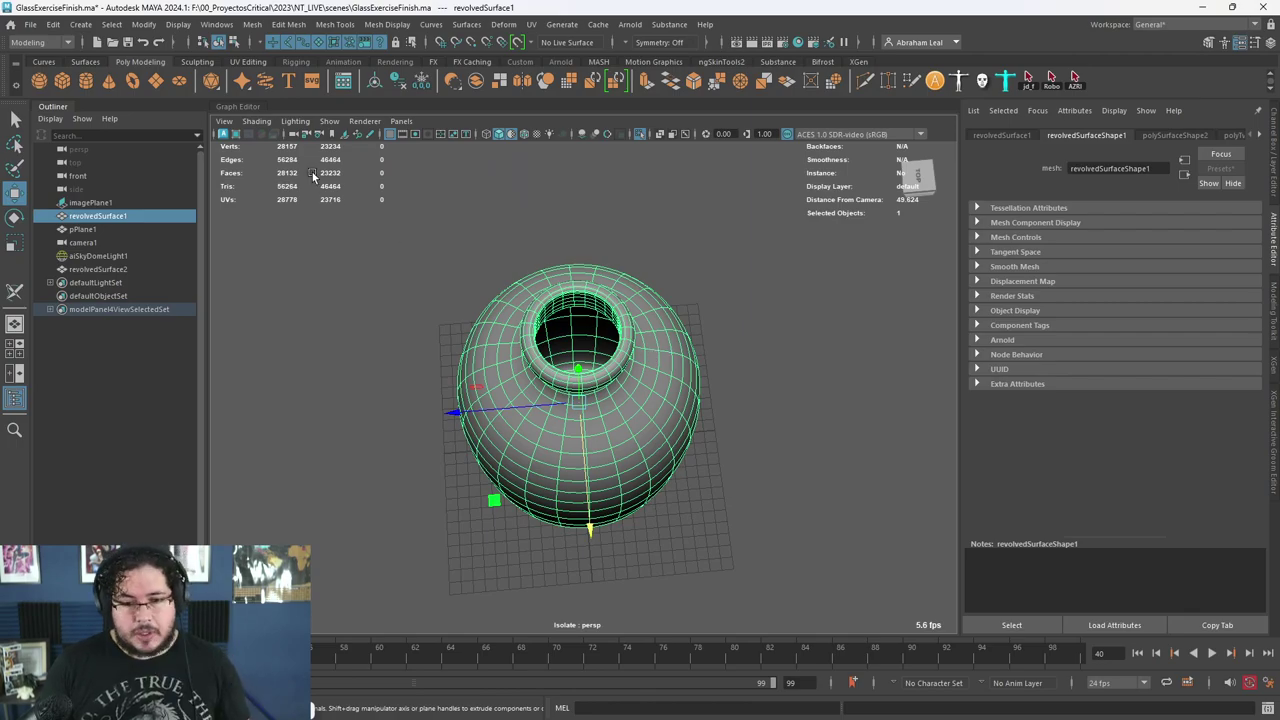
left_click(30, 24)
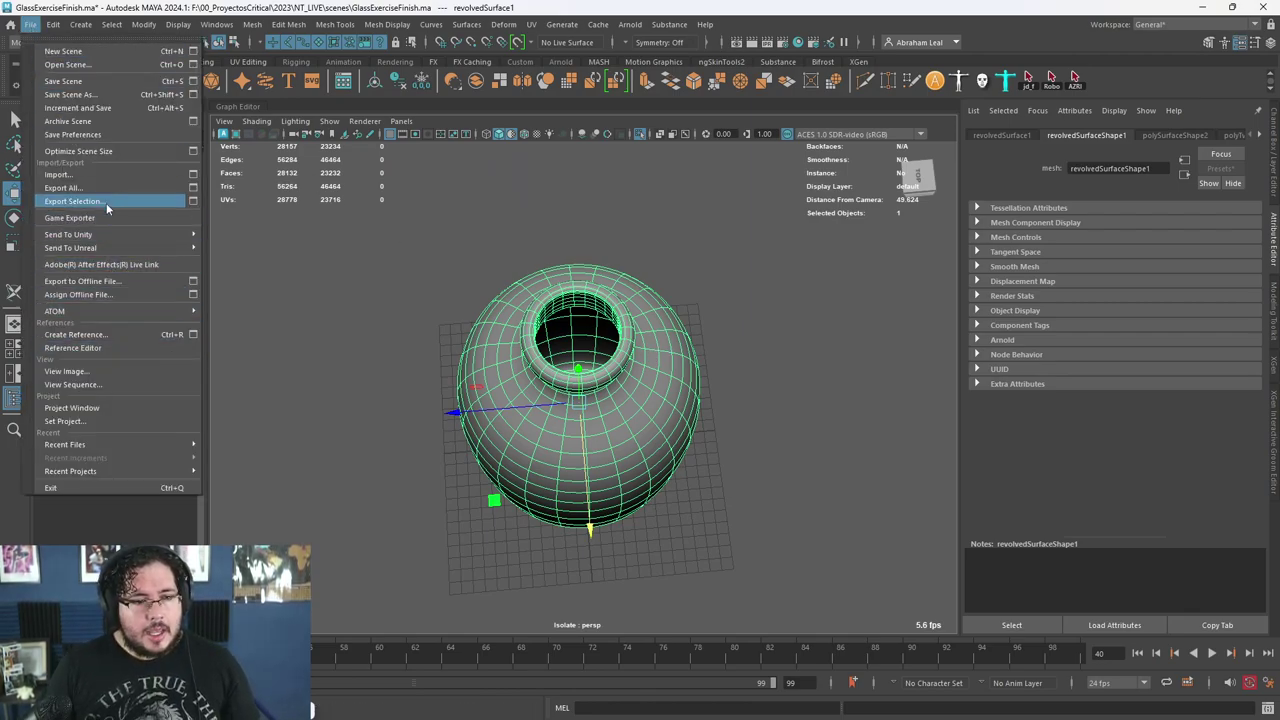
left_click(106, 204)
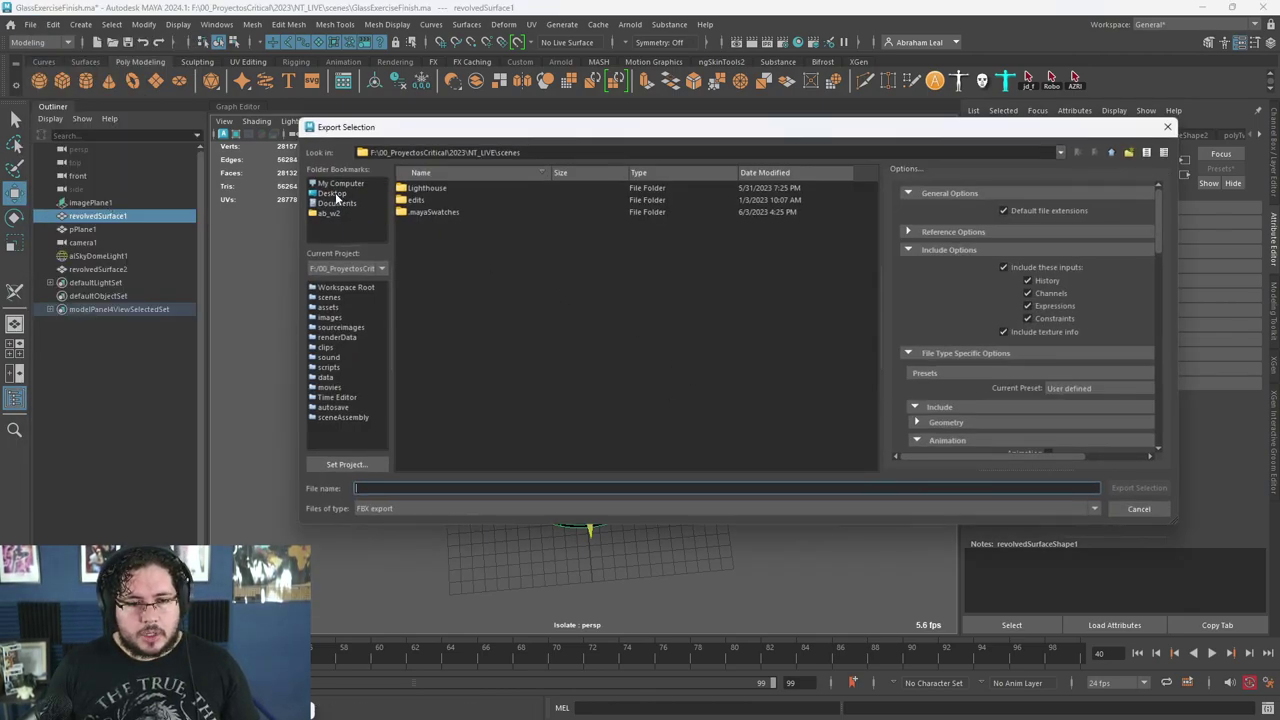
left_click(330, 307)
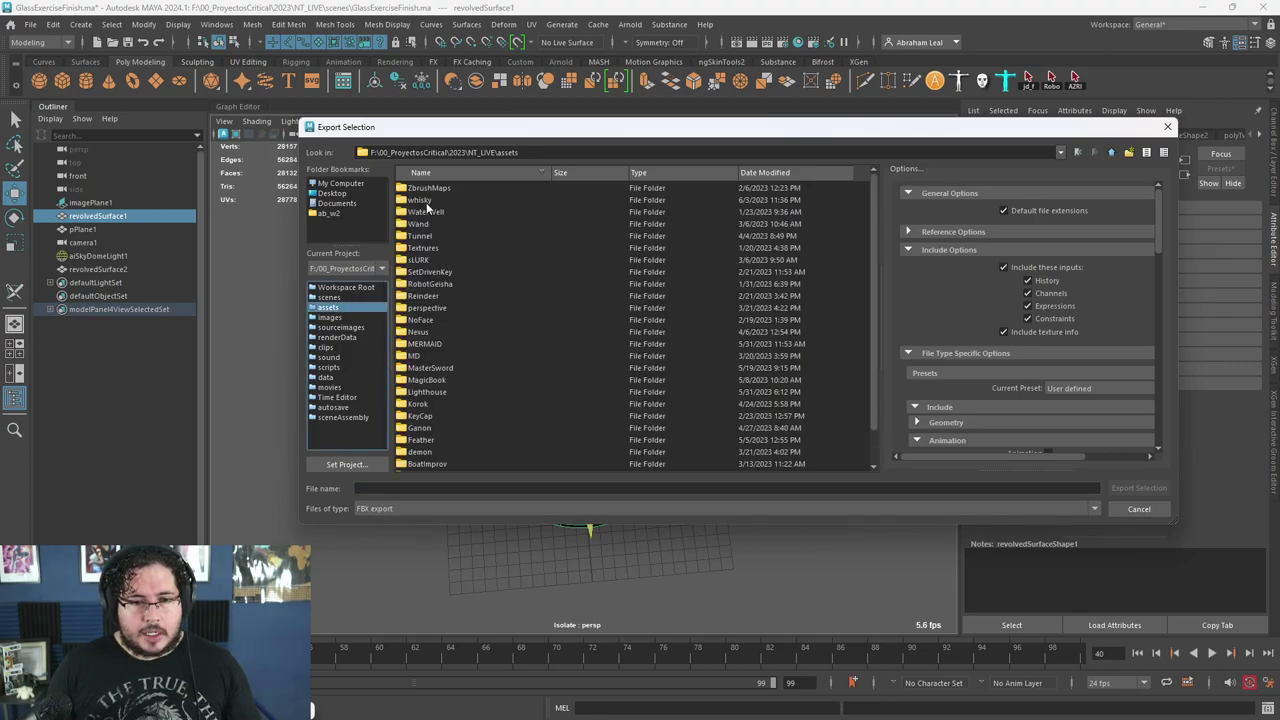
double_click(422, 200)
left_click(393, 489)
type("t")
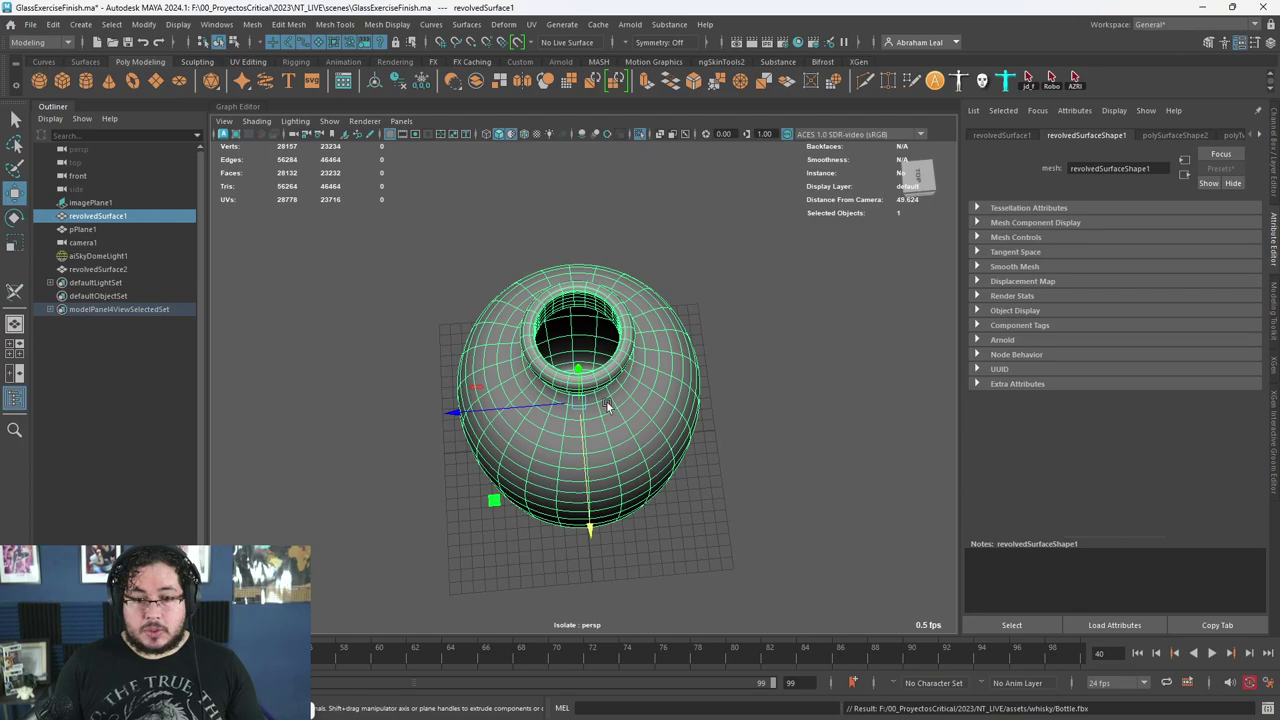
left_click(813, 403)
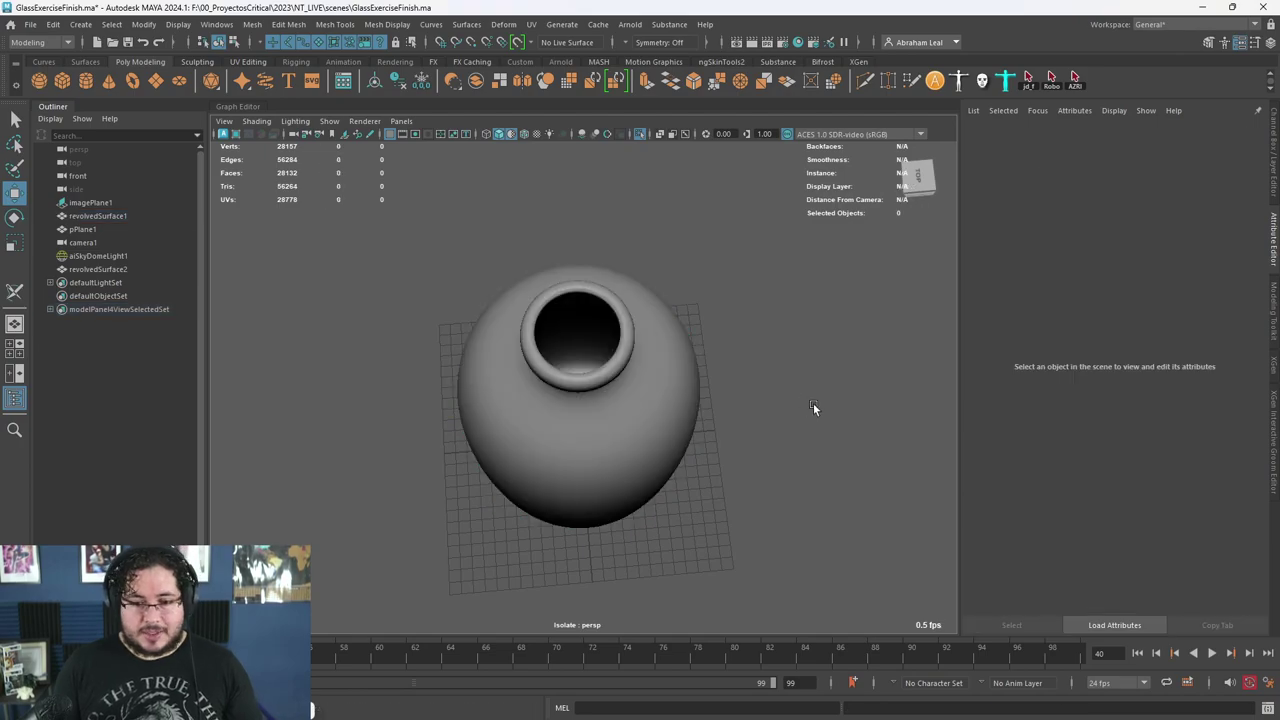
- Launch Adobe Substance 3D Painter and dismiss its home screen
key("super")
type("subs")
key("Return")
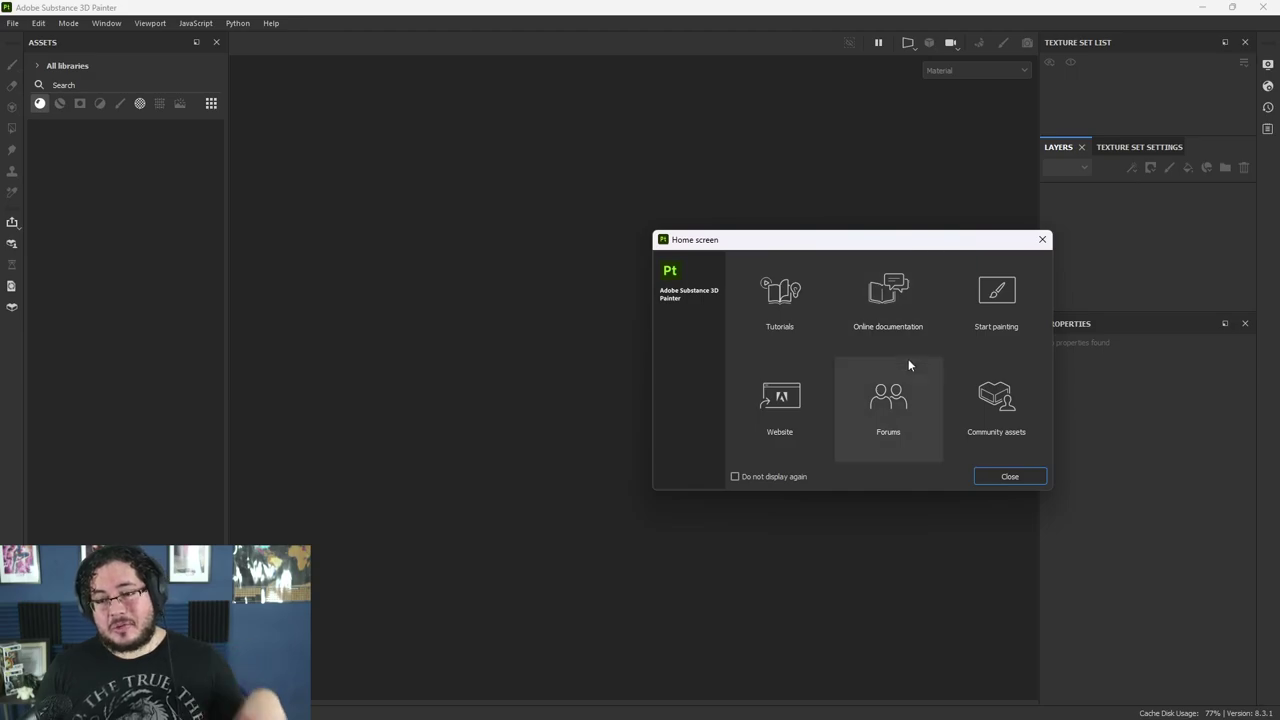
left_click(1042, 239)
- Create a new project from Bottle.fbx with 4096 document resolution, OpenGL normal maps, and per-fragment tangent space computation off
left_click(8, 24)
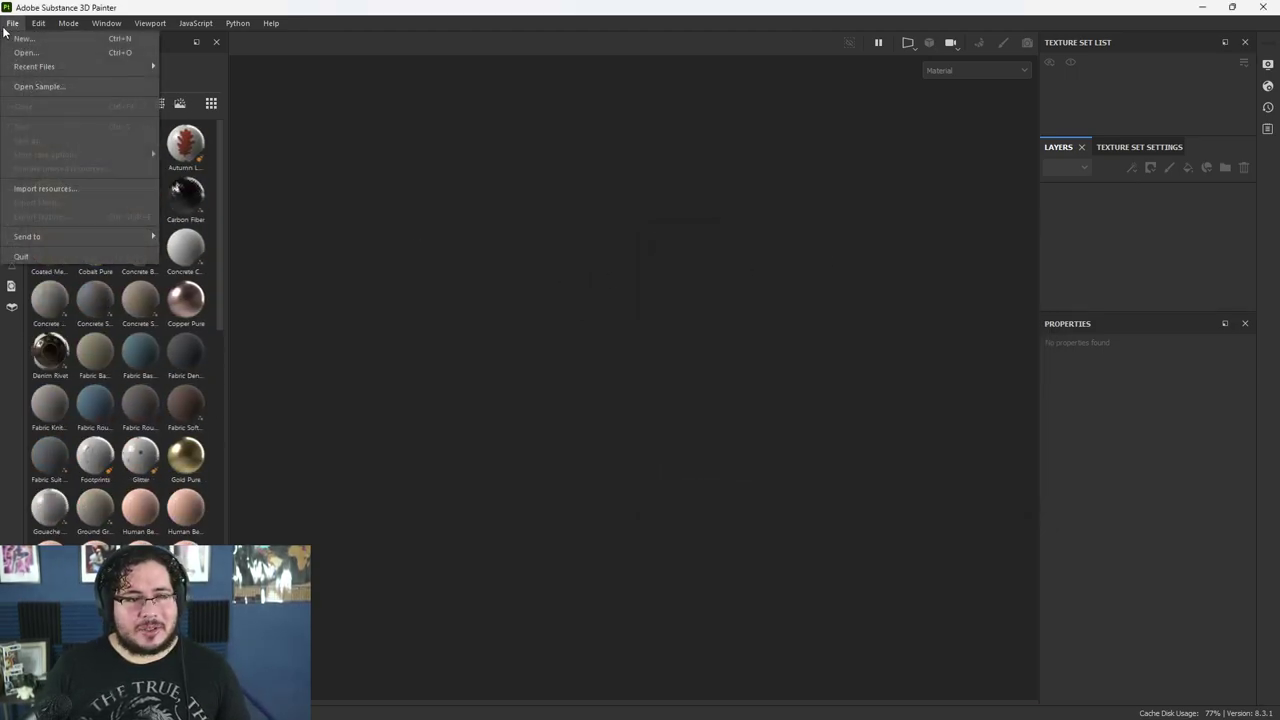
left_click(51, 42)
left_click(568, 256)
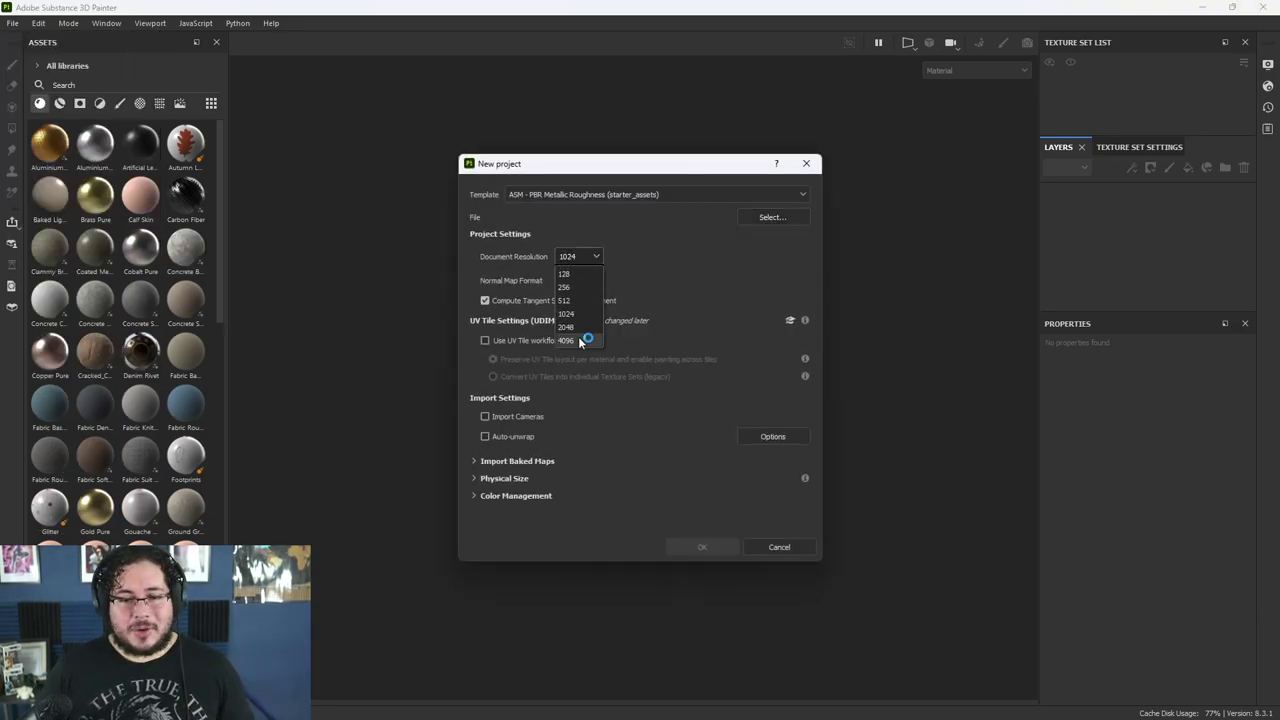
left_click(570, 340)
left_click(742, 219)
left_click(614, 294)
left_click(983, 514)
left_click(586, 282)
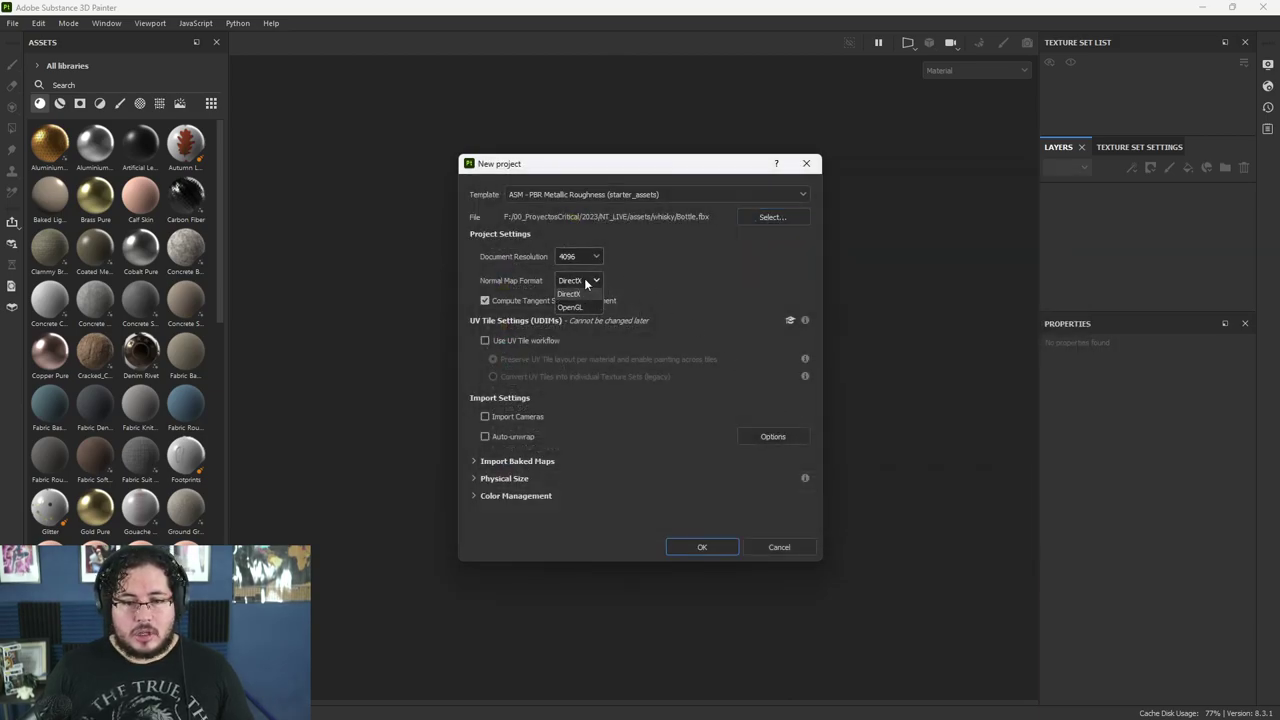
left_click(703, 546)
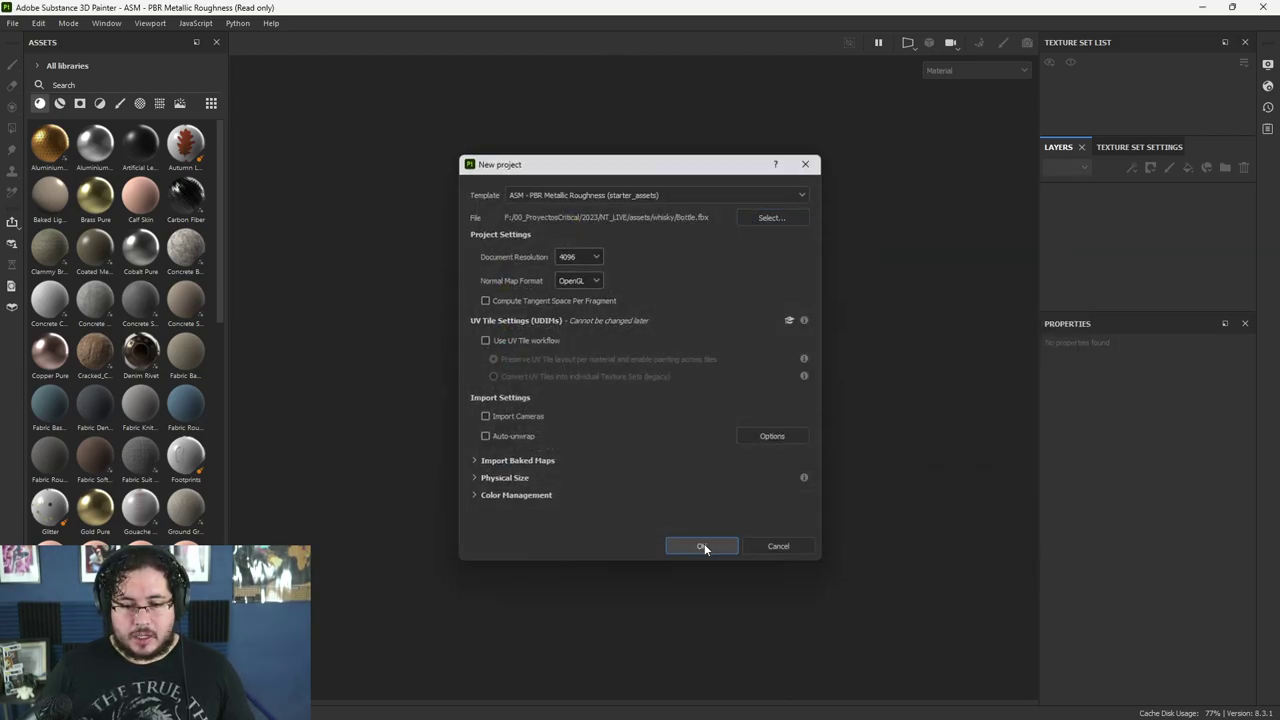
- Examine the surface shading around the imported bottle's mouth and shoulders up close
left_click_drag(759, 337, 745, 455, "alt")
scroll(710, 292, "up", 2)
scroll(642, 290, "up", 5)
mouse_move(642, 290)
left_mouse_down("alt")
mouse_move(639, 185)
mouse_move(646, 239)
left_mouse_up("alt")
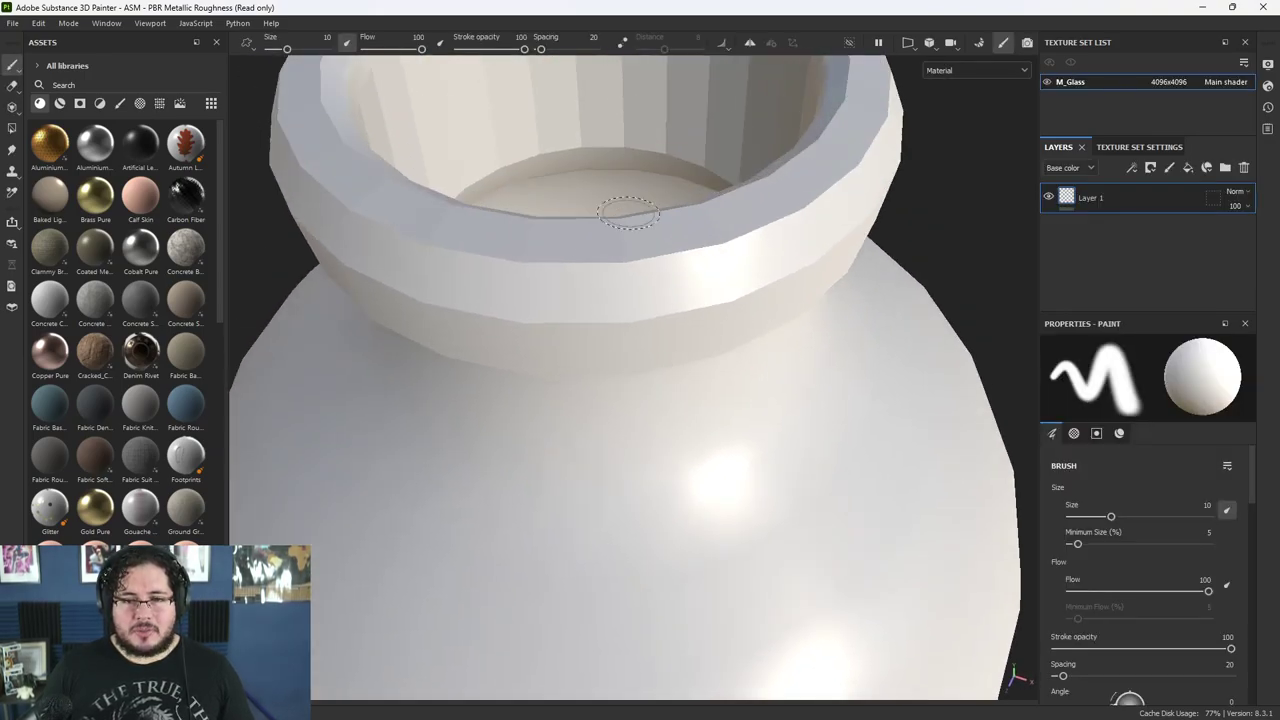
- Switch back to Maya and soften the edges of the bottle mesh
key("alt+Tab")
left_click(614, 286)
left_click(387, 24)
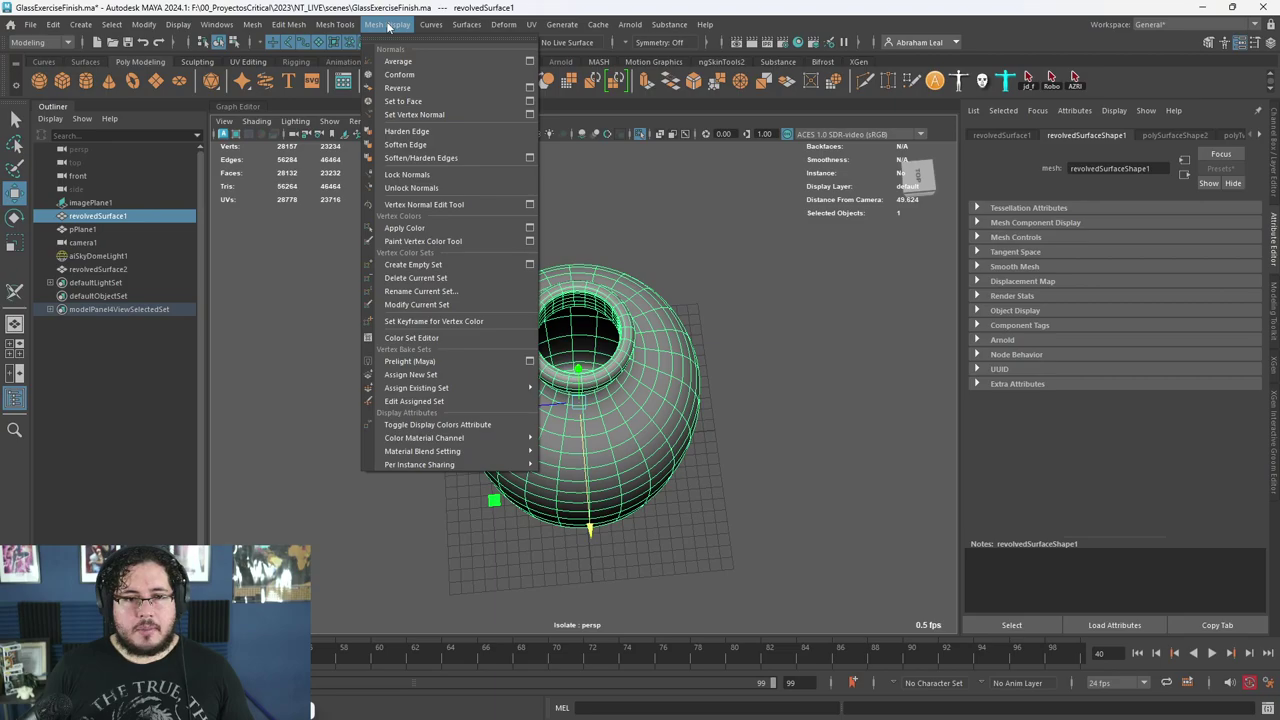
left_click(420, 145)
left_click(520, 214)
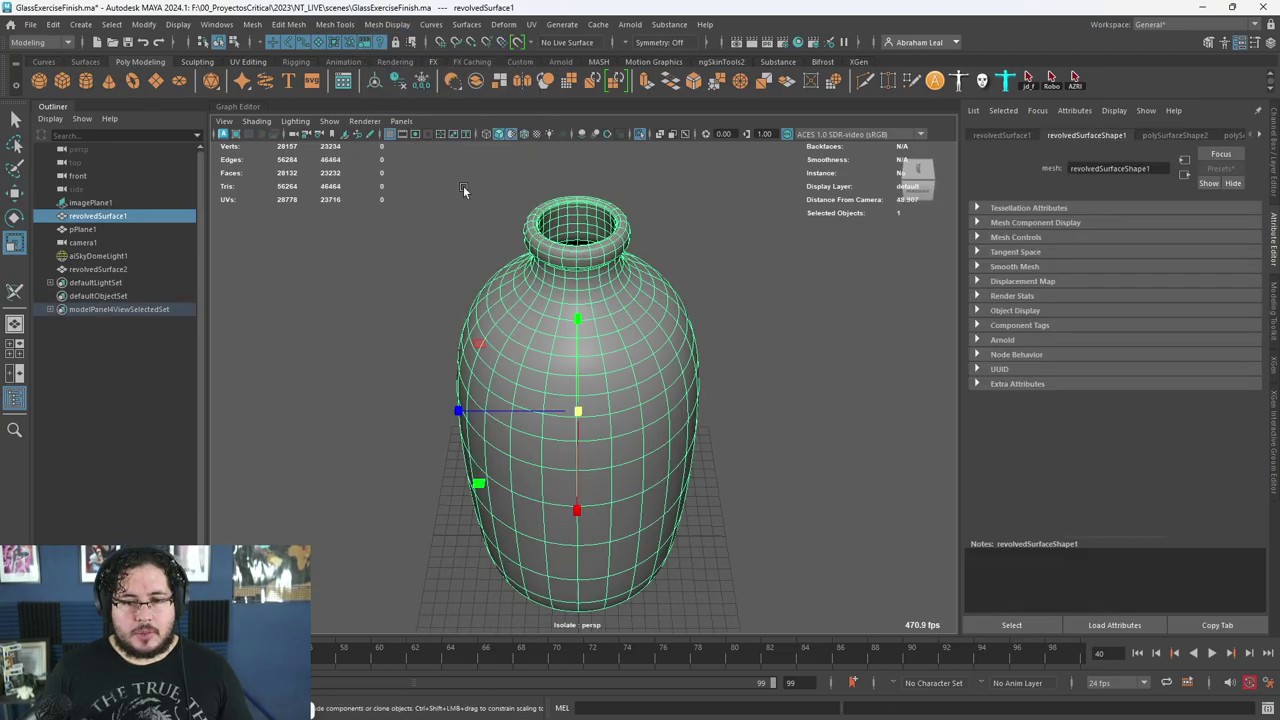
- Export the selected bottle mesh as Bottle.fbx, replacing the existing file
left_click(30, 24)
left_click(72, 201)
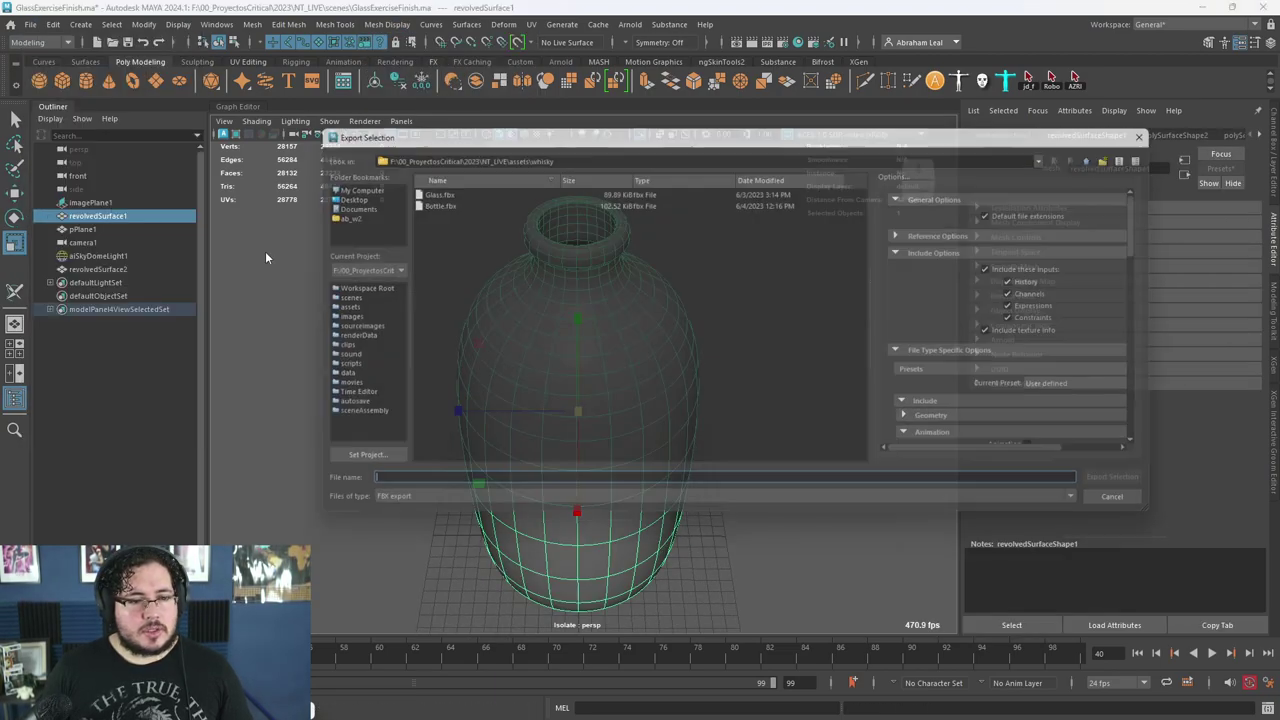
left_click(424, 200)
left_click(1122, 490)
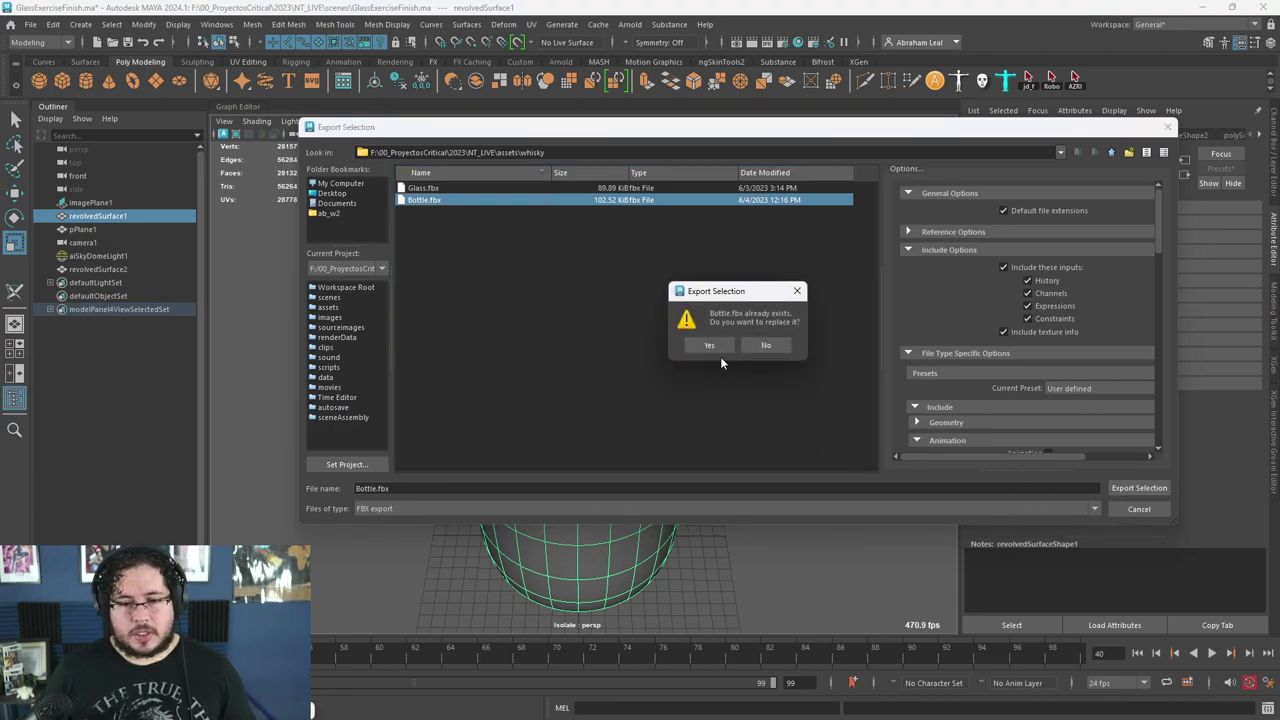
left_click(715, 344)
- Switch to Substance 3D Painter and create a new project from Bottle.fbx with 4096 document resolution and OpenGL normal maps
key("alt+Tab")
left_click(12, 22)
left_click(40, 33)
left_click(764, 218)
double_click(614, 295)
left_click(580, 257)
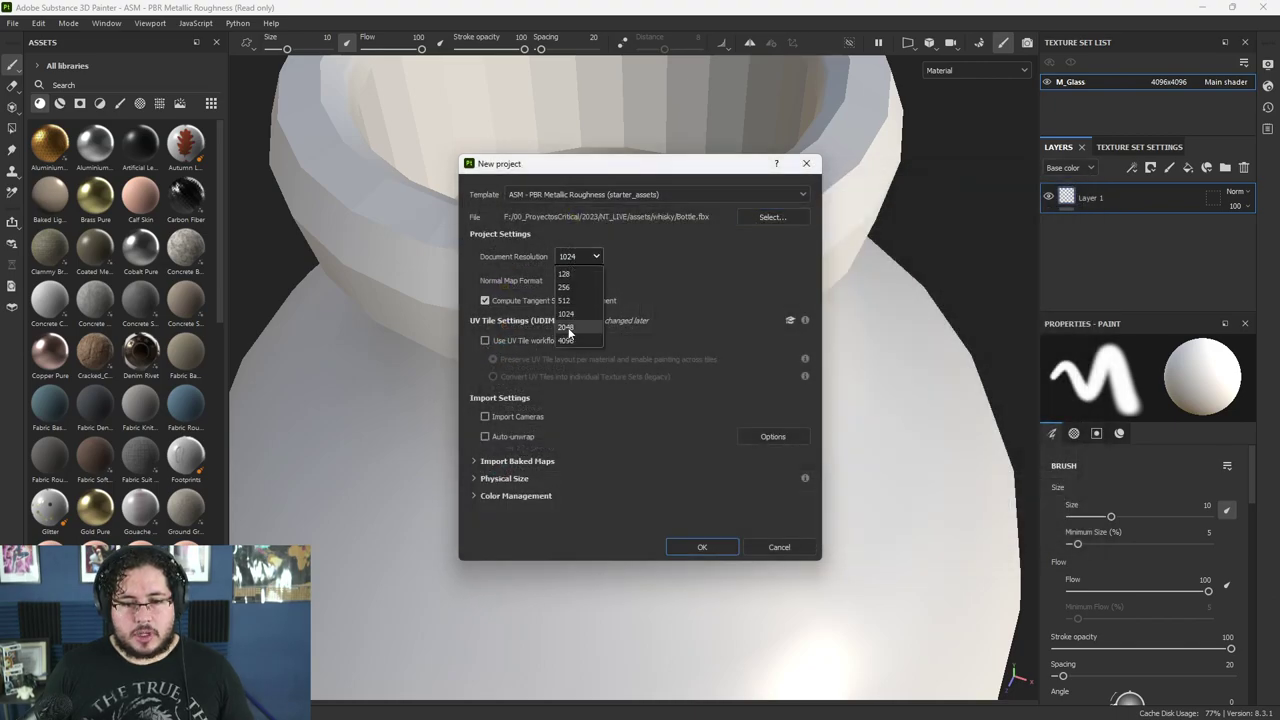
left_click(568, 339)
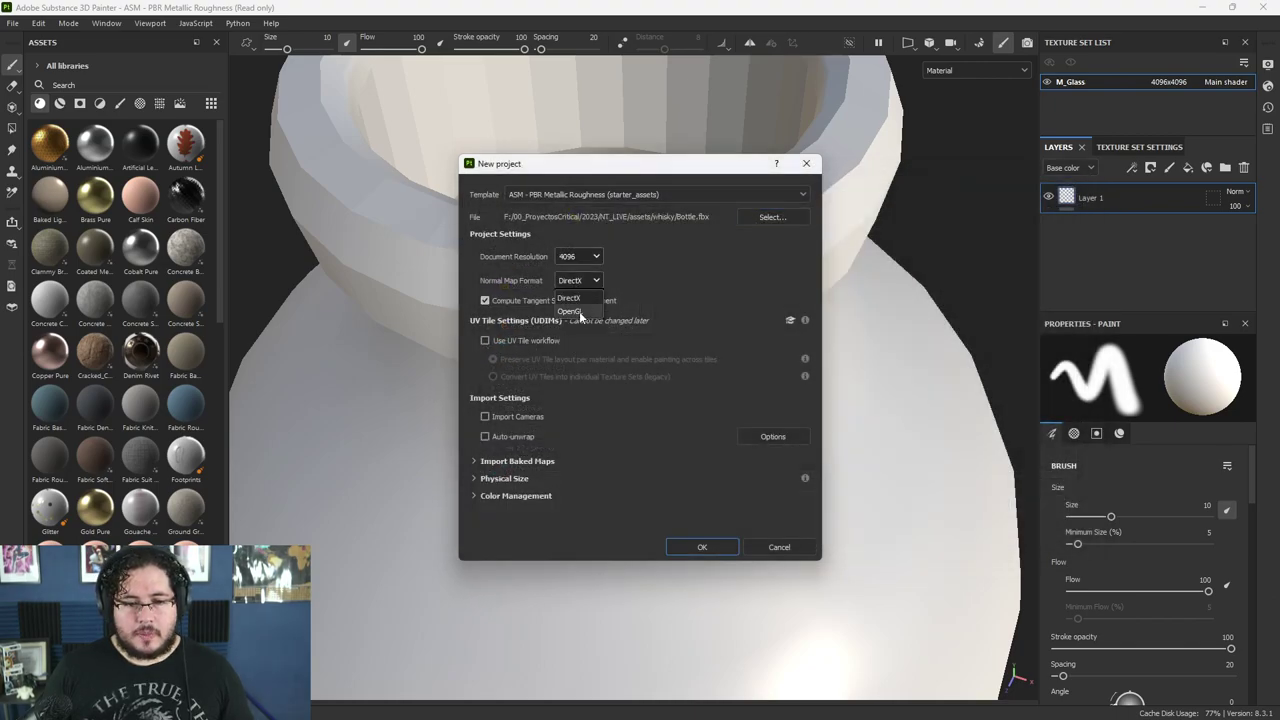
left_click(578, 281)
left_click(576, 296)
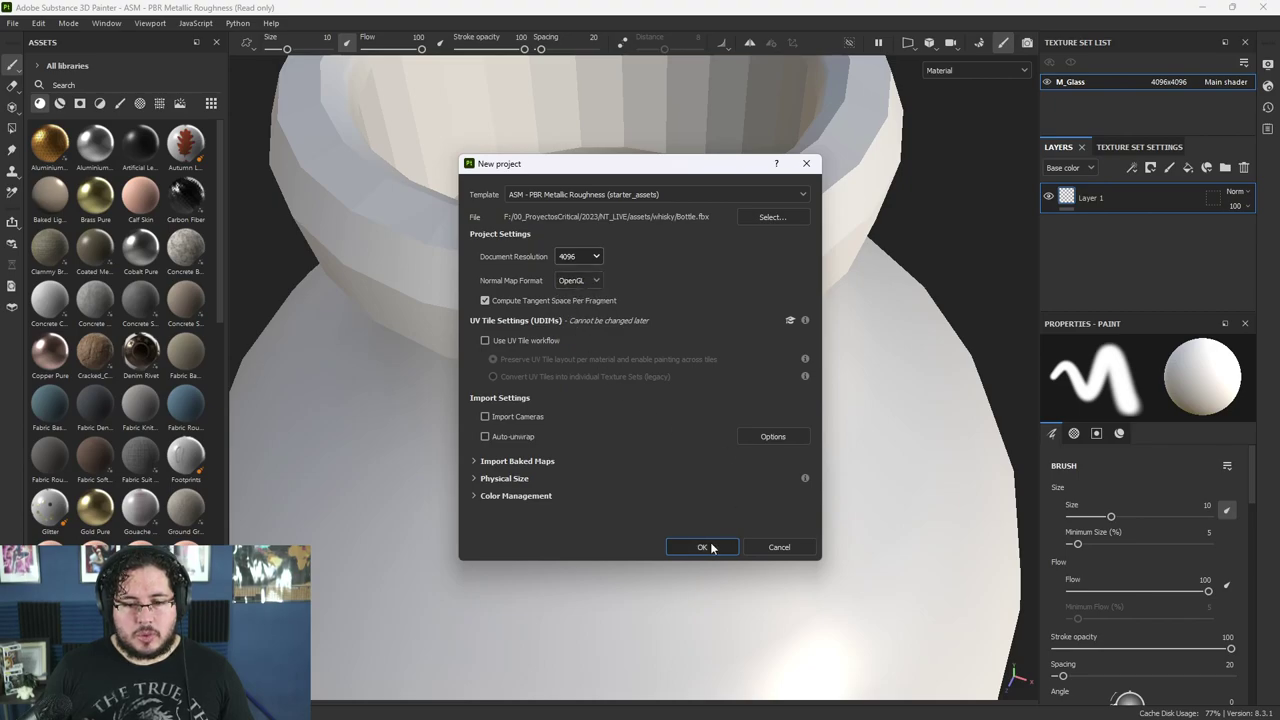
left_click(712, 547)
left_click(594, 384)
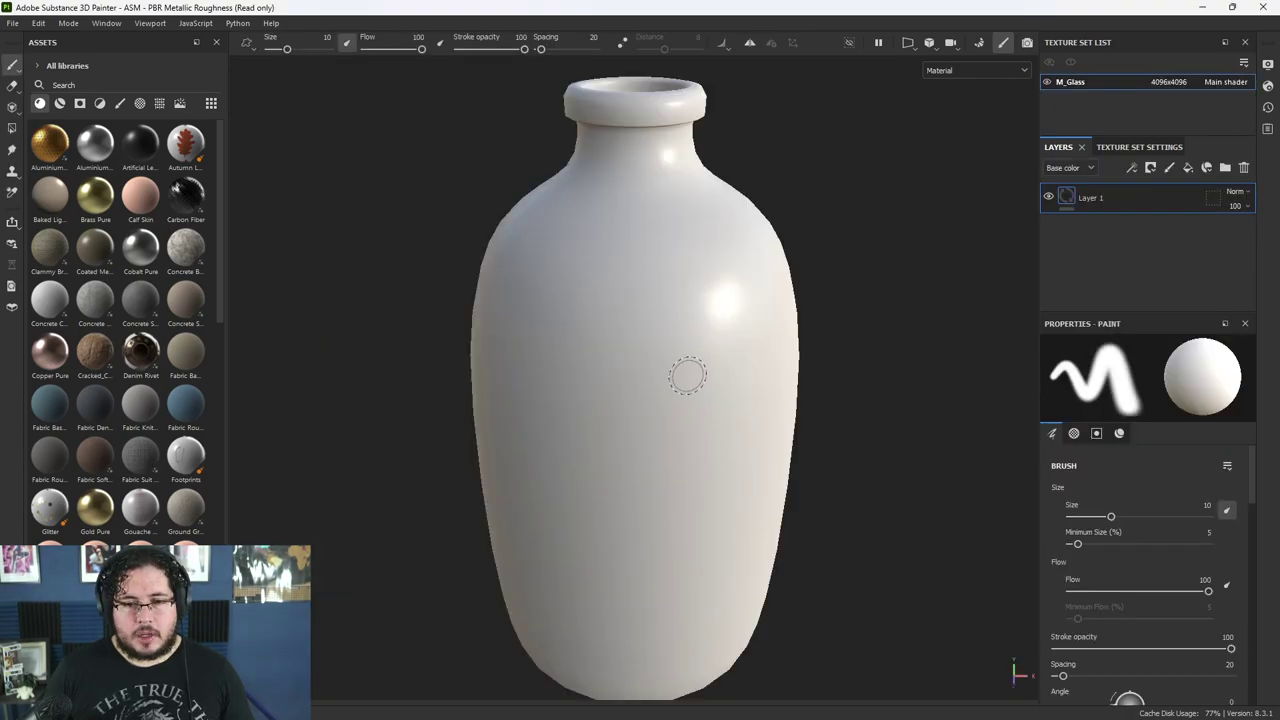
- Bake the bottle's mesh maps at a 4096 output size and return to painting mode
scroll(682, 291, "down", 1)
middle_click_drag(682, 291, 664, 330, "alt")
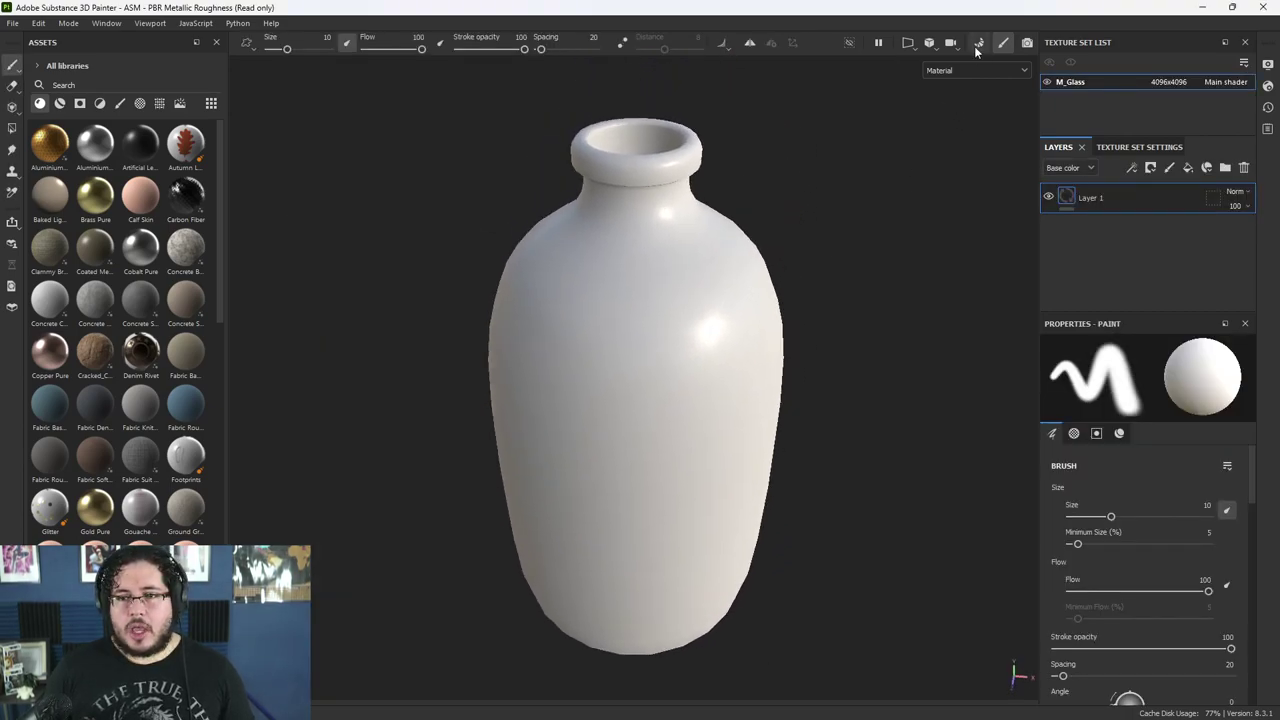
left_click(978, 44)
left_click(282, 88)
left_click(272, 186)
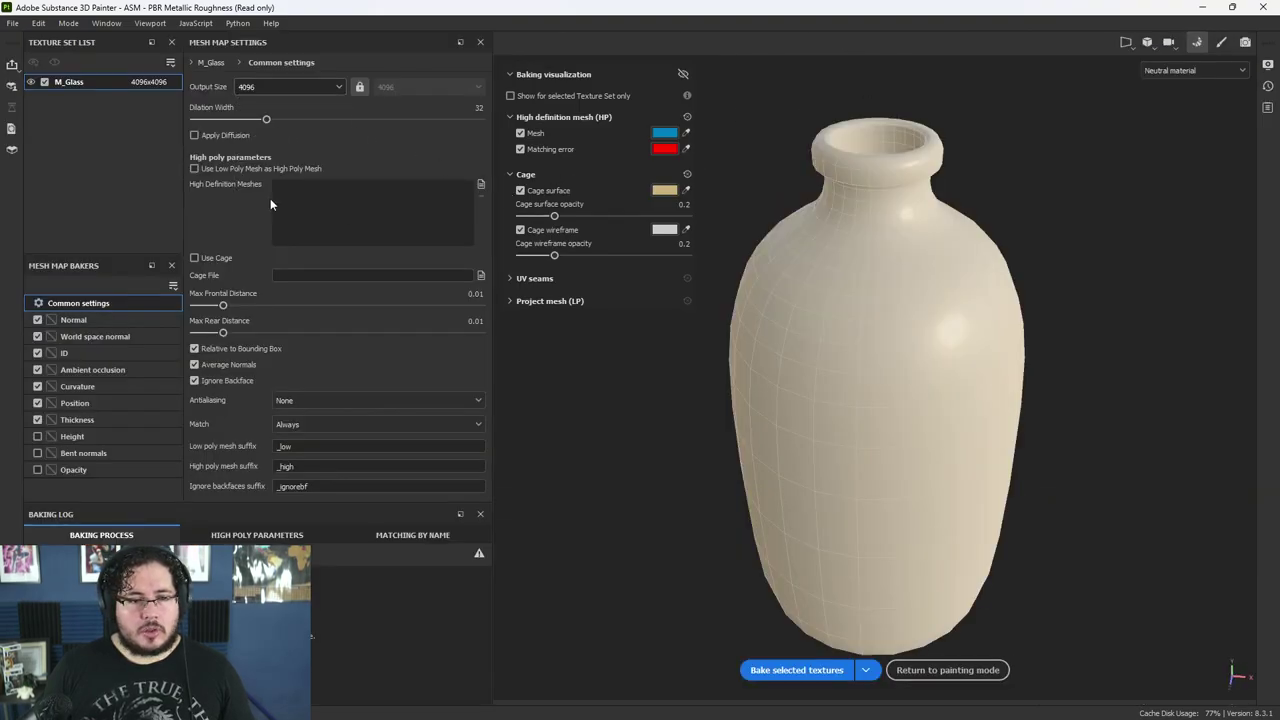
left_click(797, 670)
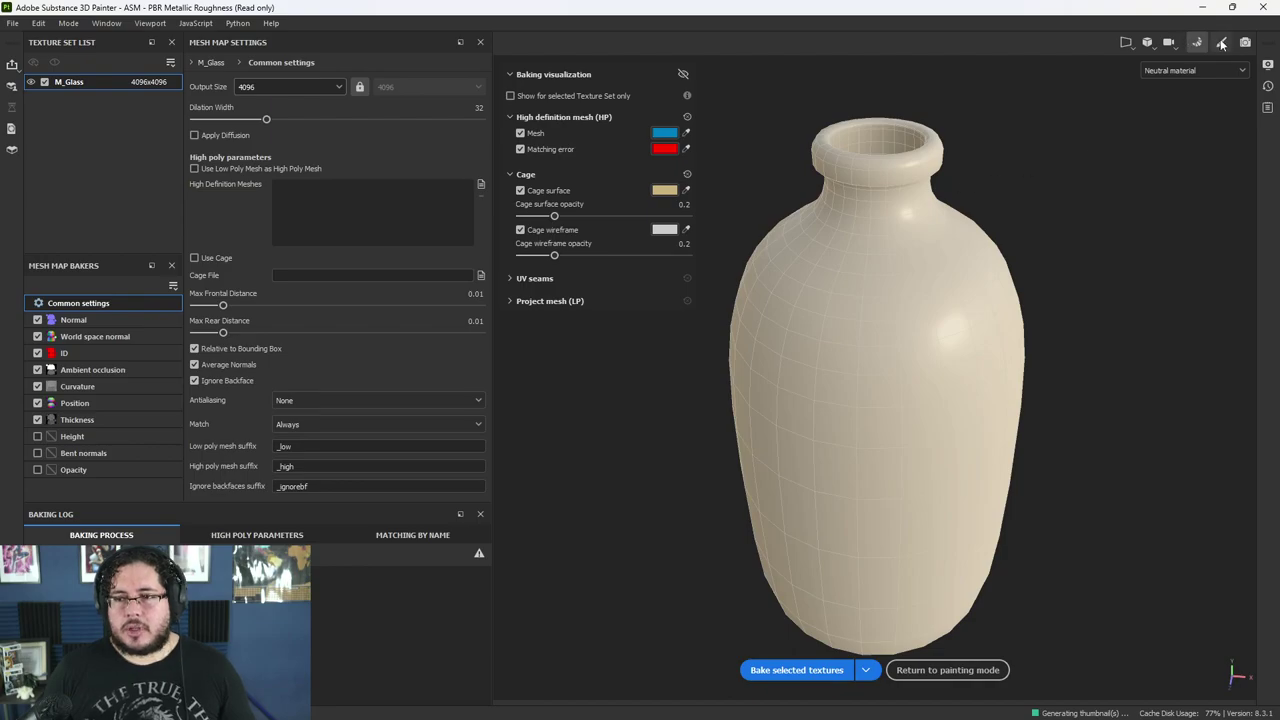
left_click(1220, 43)
- Add a fill layer above Layer 1 and set its base color to black (000000)
mouse_move(926, 243)
left_mouse_down("alt")
mouse_move(903, 177)
mouse_move(711, 289)
mouse_move(847, 272)
left_mouse_up("alt")
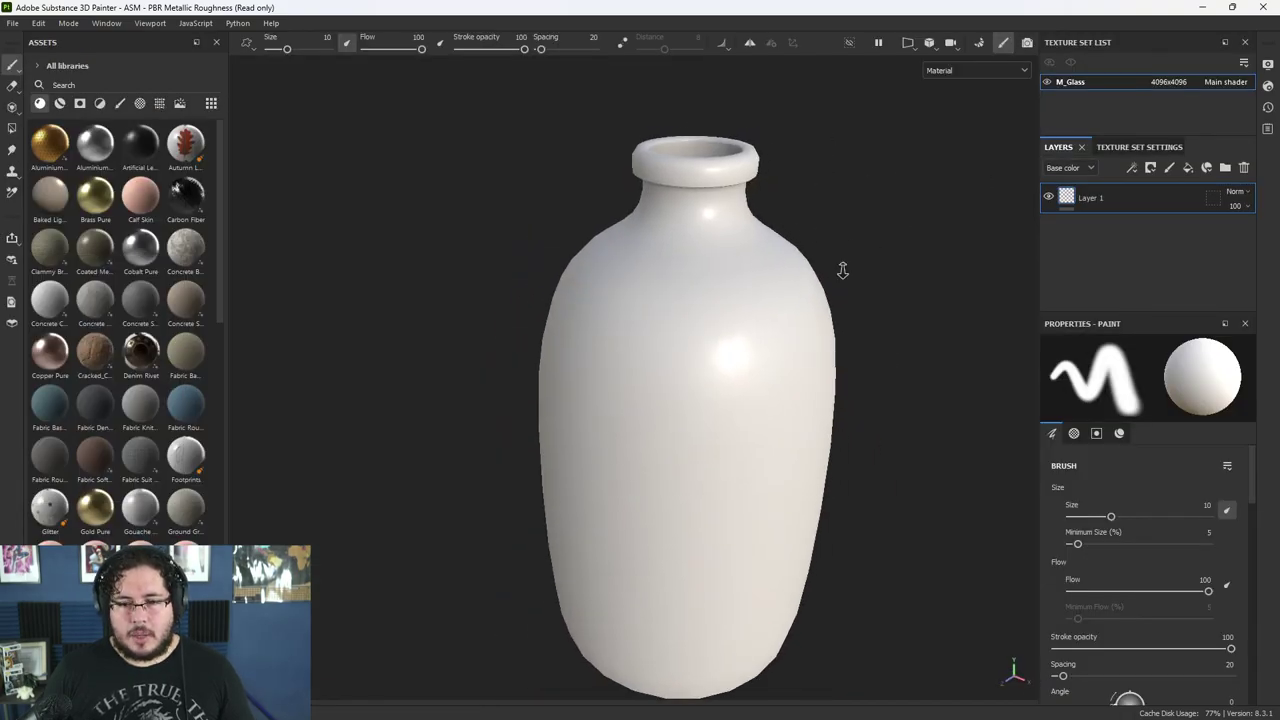
right_click_drag(847, 272, 757, 286, "alt")
middle_click_drag(757, 286, 723, 189, "alt")
right_click_drag(723, 189, 748, 221, "alt")
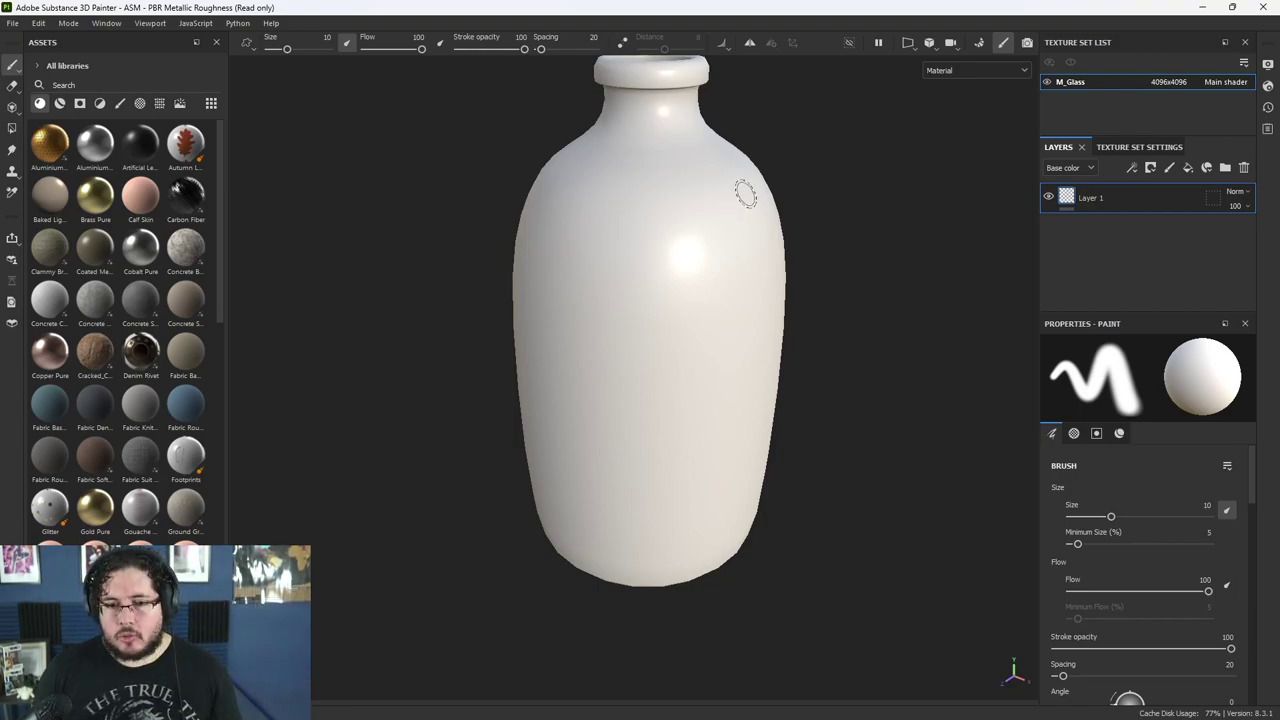
left_click_drag(796, 194, 652, 140, "alt")
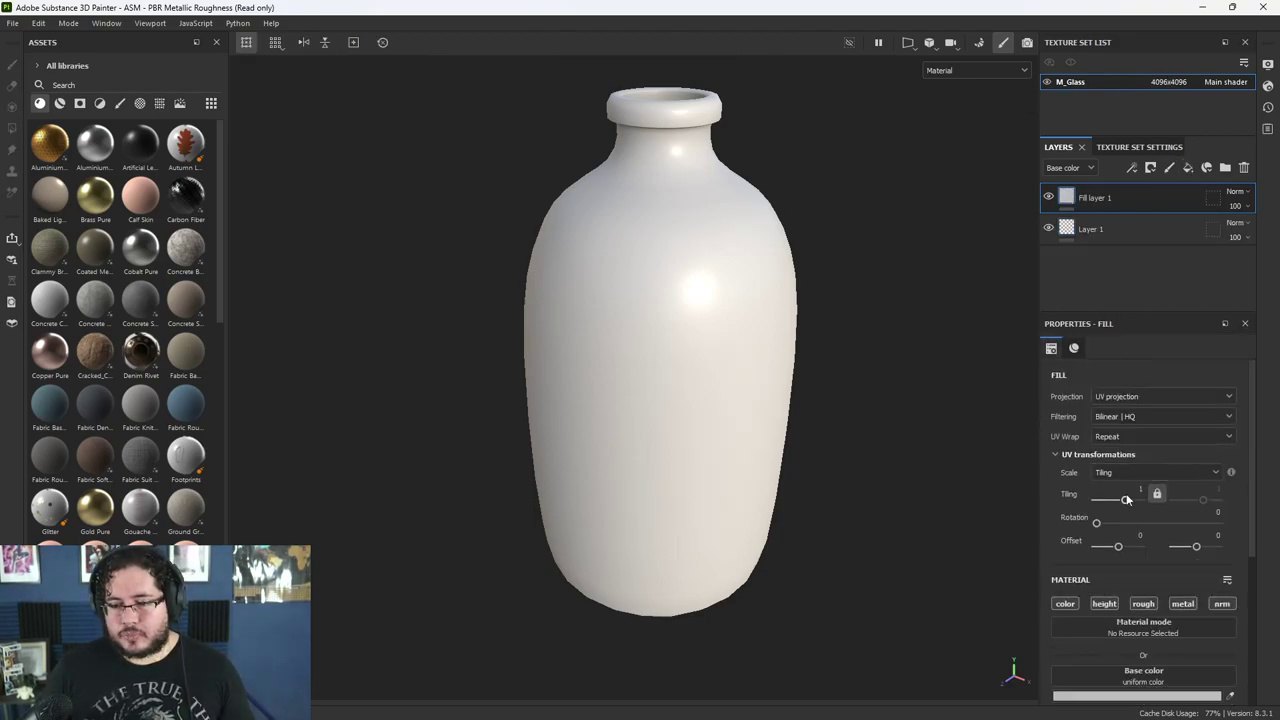
scroll(1127, 499, "down", 2)
left_click(1155, 536)
mouse_move(1005, 552)
left_mouse_down()
mouse_move(1042, 598)
mouse_move(1004, 584)
mouse_move(1023, 537)
mouse_move(1006, 500)
mouse_move(953, 497)
mouse_move(962, 503)
left_mouse_up()
left_click(1078, 580)
left_click_drag(1030, 600, 901, 636)
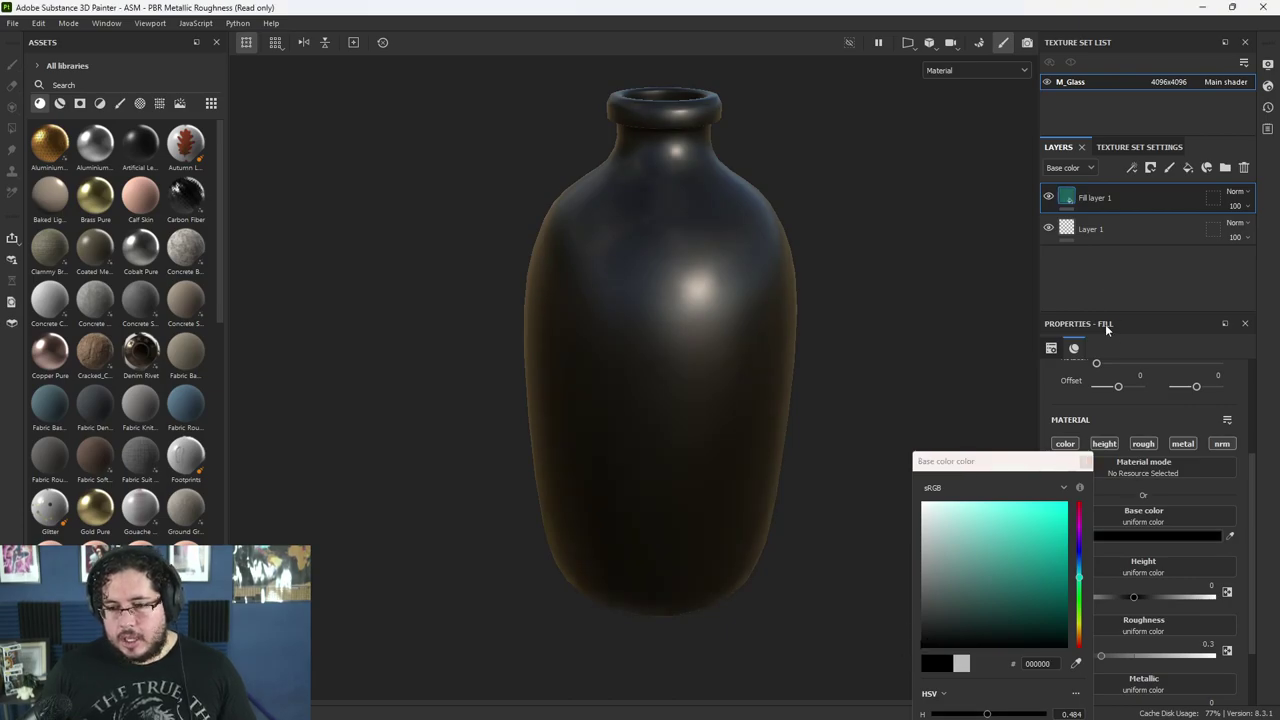
- Set the black fill layer's roughness to 0 and rename the layer Glass
left_click_drag(1071, 657, 1015, 657)
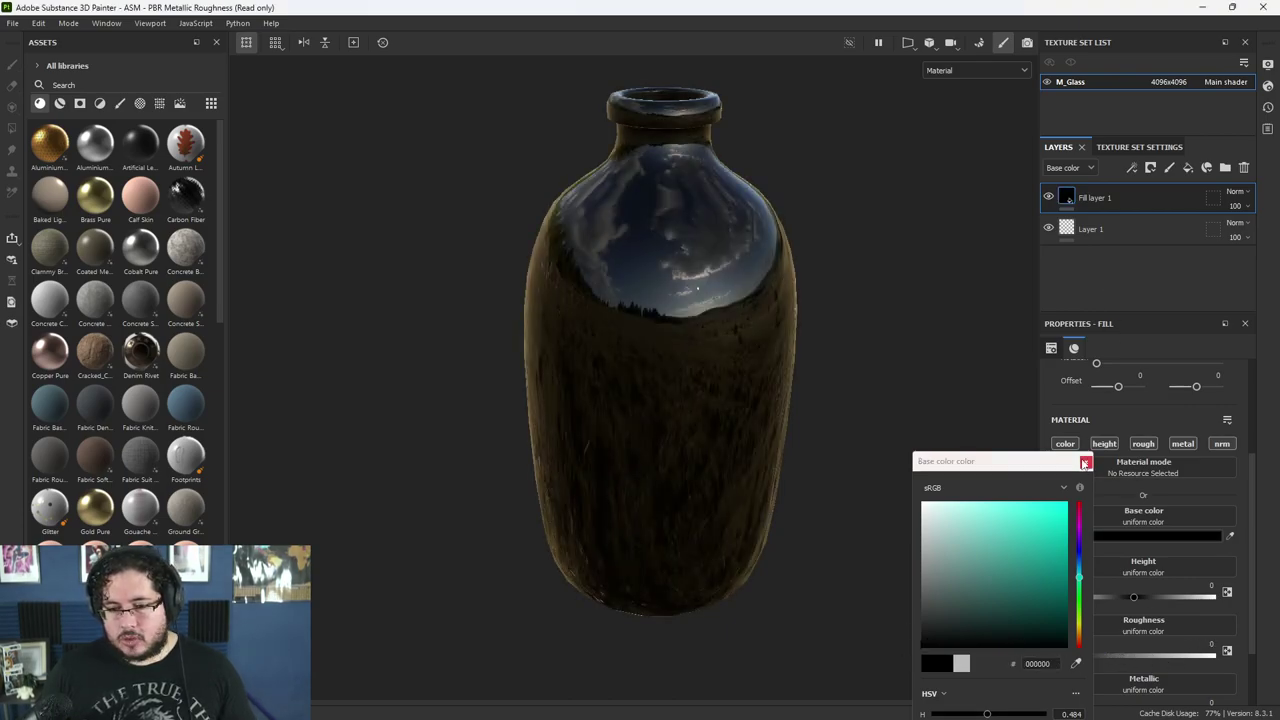
left_click(1085, 462)
double_click(1100, 198)
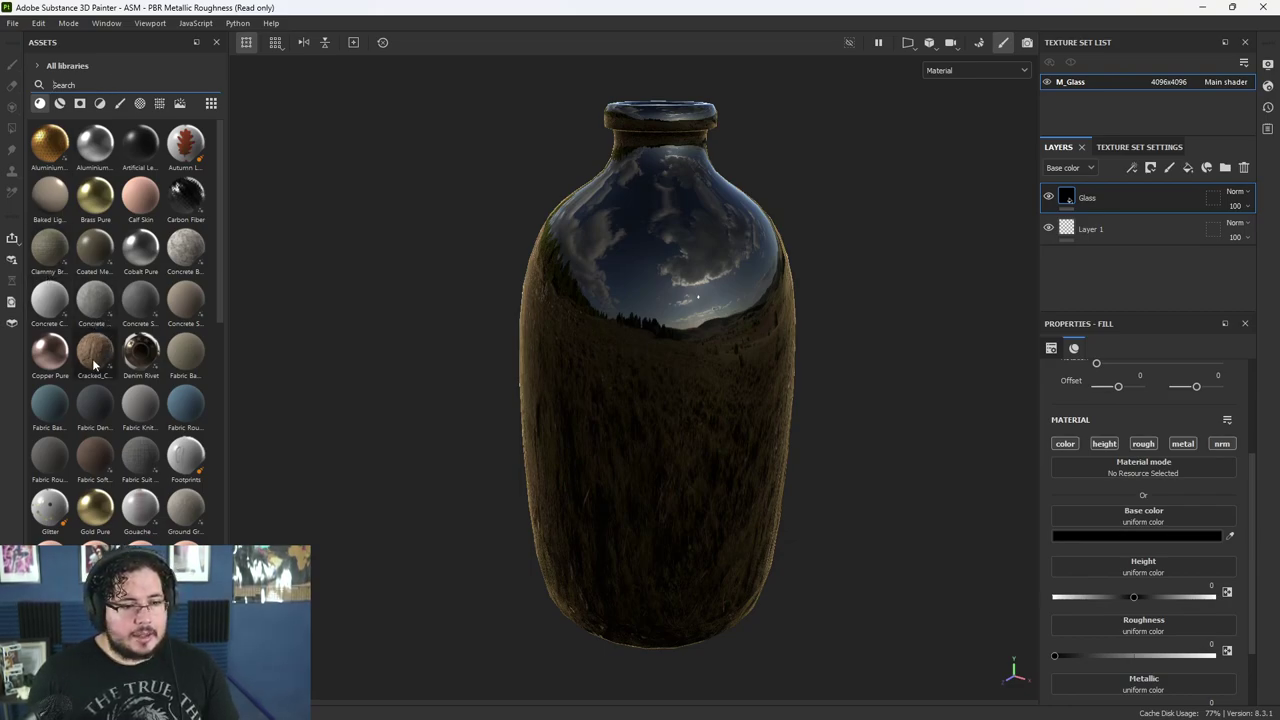
- Add the Cracked_Canyon_Rock material as a layer above Glass, with its height and normal channels turned off
mouse_move(94, 366)
left_click_drag(94, 366, 1113, 197)
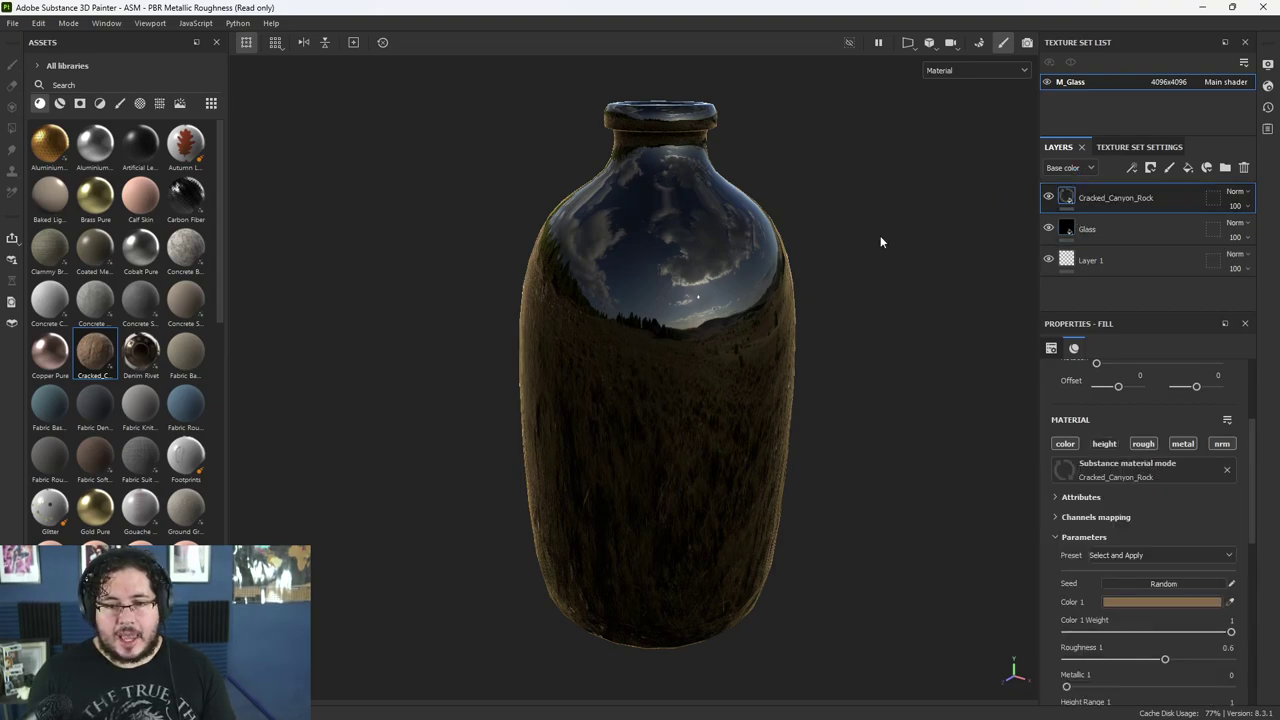
left_click_drag(842, 273, 763, 357, "alt")
middle_click_drag(763, 357, 695, 266, "alt")
right_click_drag(695, 266, 900, 485, "alt")
middle_click_drag(665, 475, 698, 229, "alt")
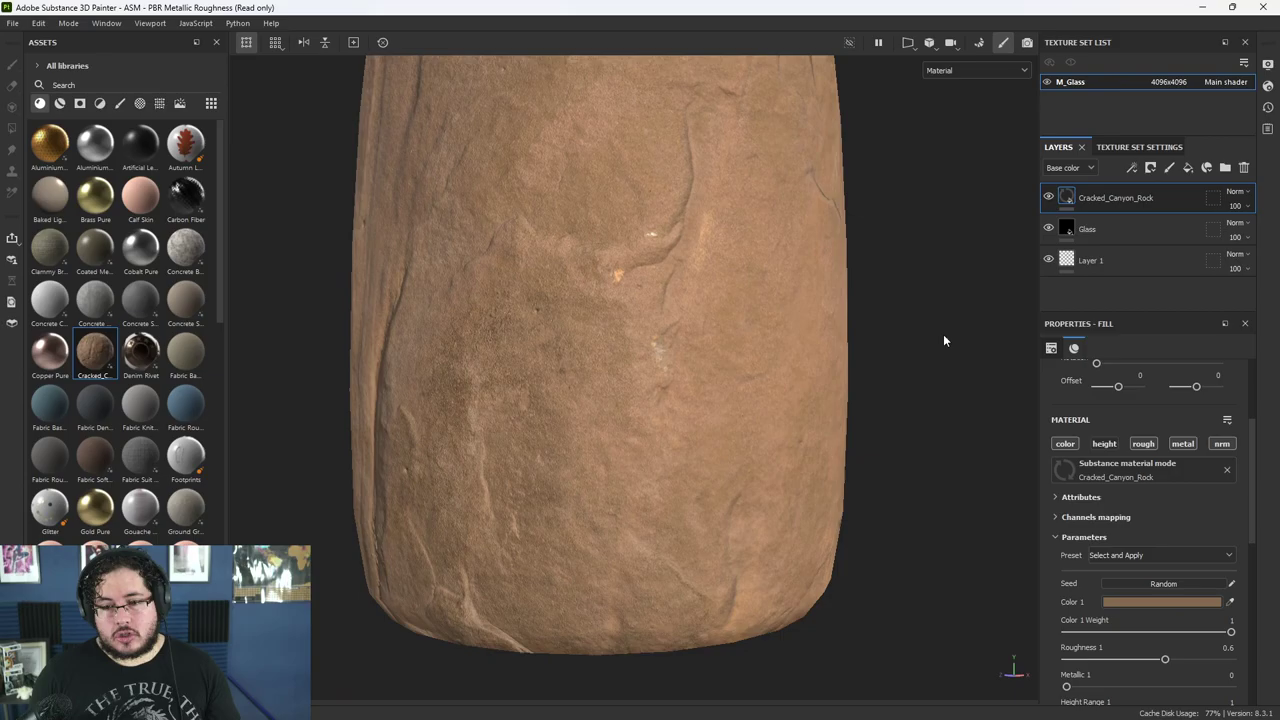
right_click_drag(943, 336, 792, 434, "alt")
middle_click_drag(792, 434, 804, 405, "alt")
right_click_drag(804, 405, 930, 310, "alt")
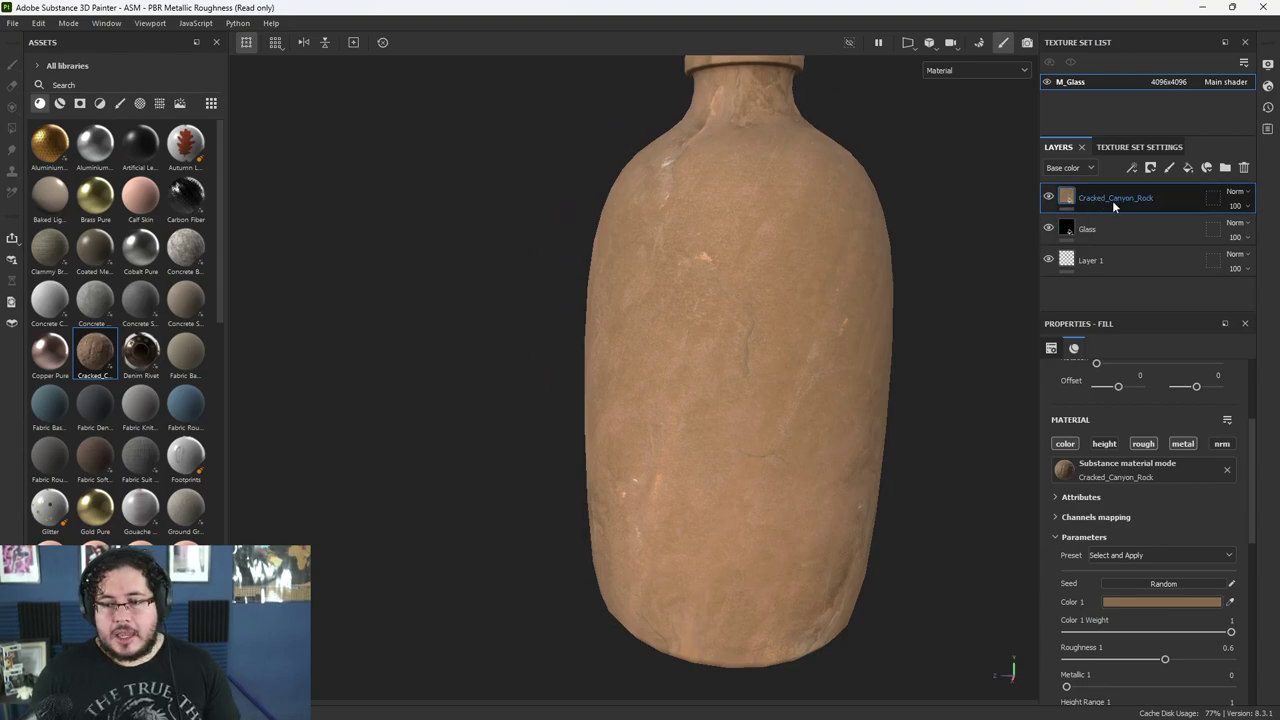
- Add a black mask with a Position generator to the Cracked_Canyon_Rock layer
right_click(1112, 200)
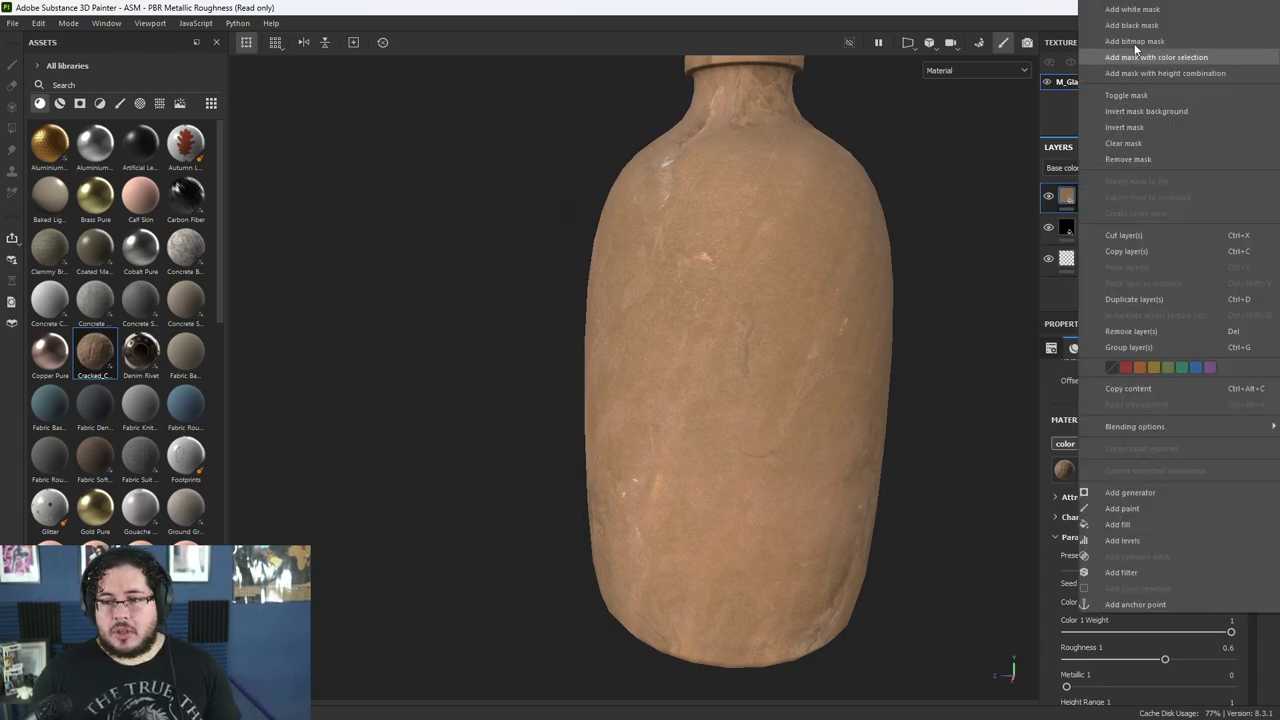
left_click(1137, 33)
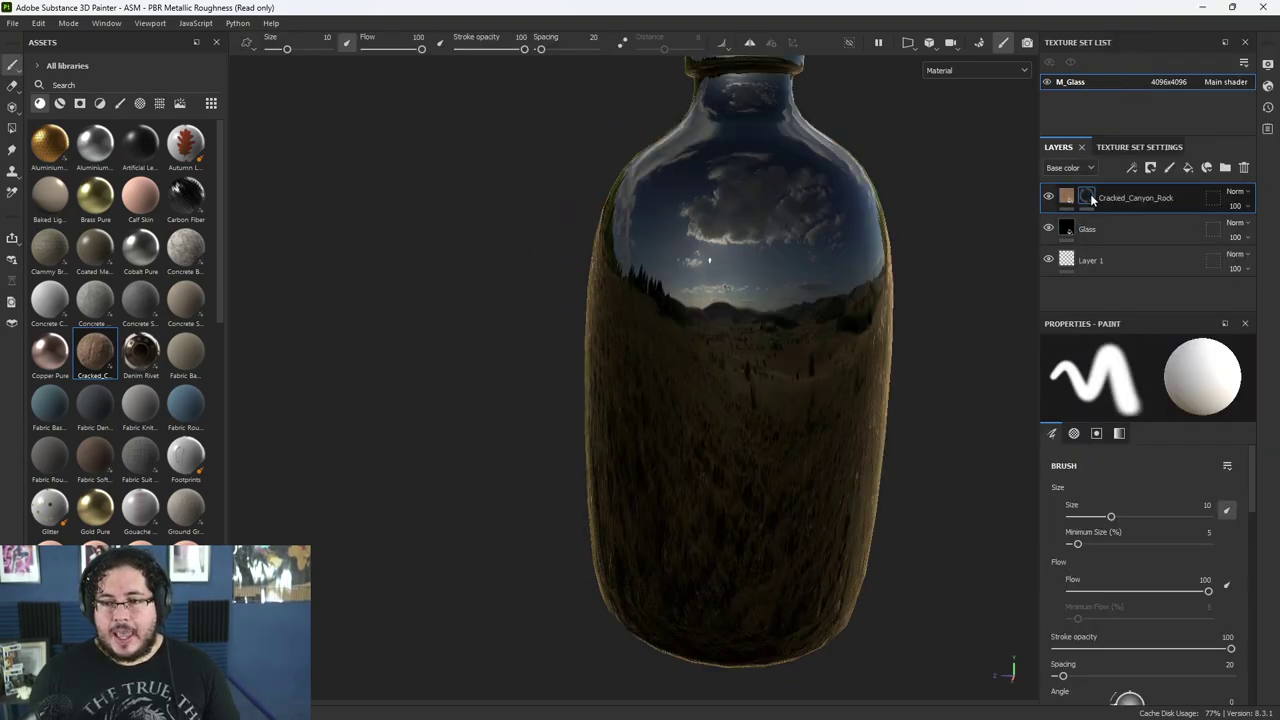
right_click(1080, 228)
left_click(1138, 428)
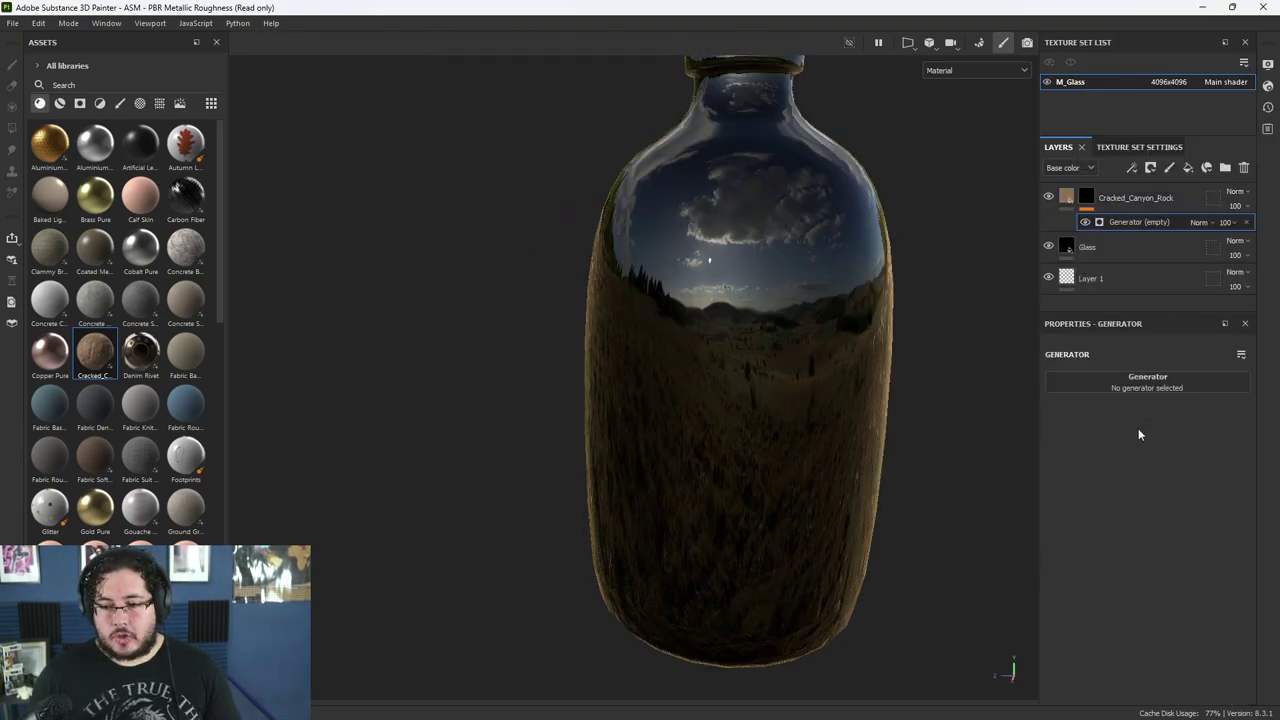
left_click(1147, 385)
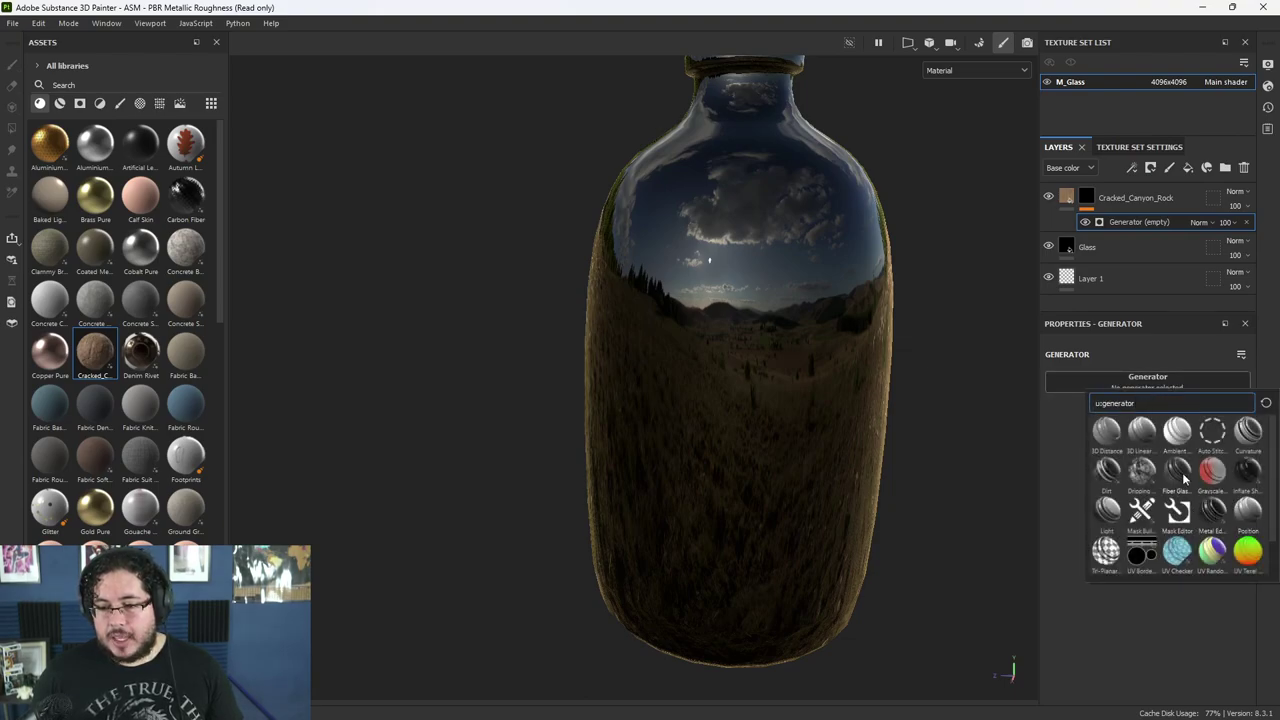
left_click(1247, 513)
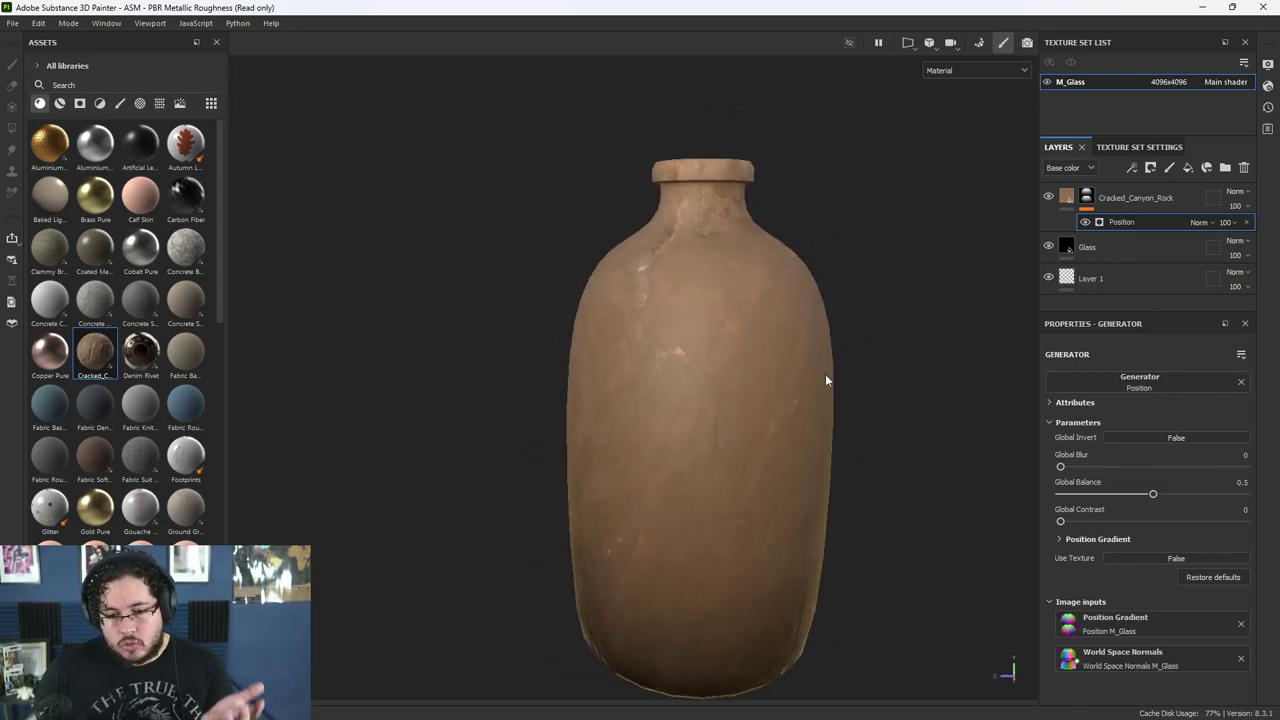
- Set the Position generator's Global Invert to True, Global Blur to 0.92 and Global Balance to 0.6
left_click(1176, 441)
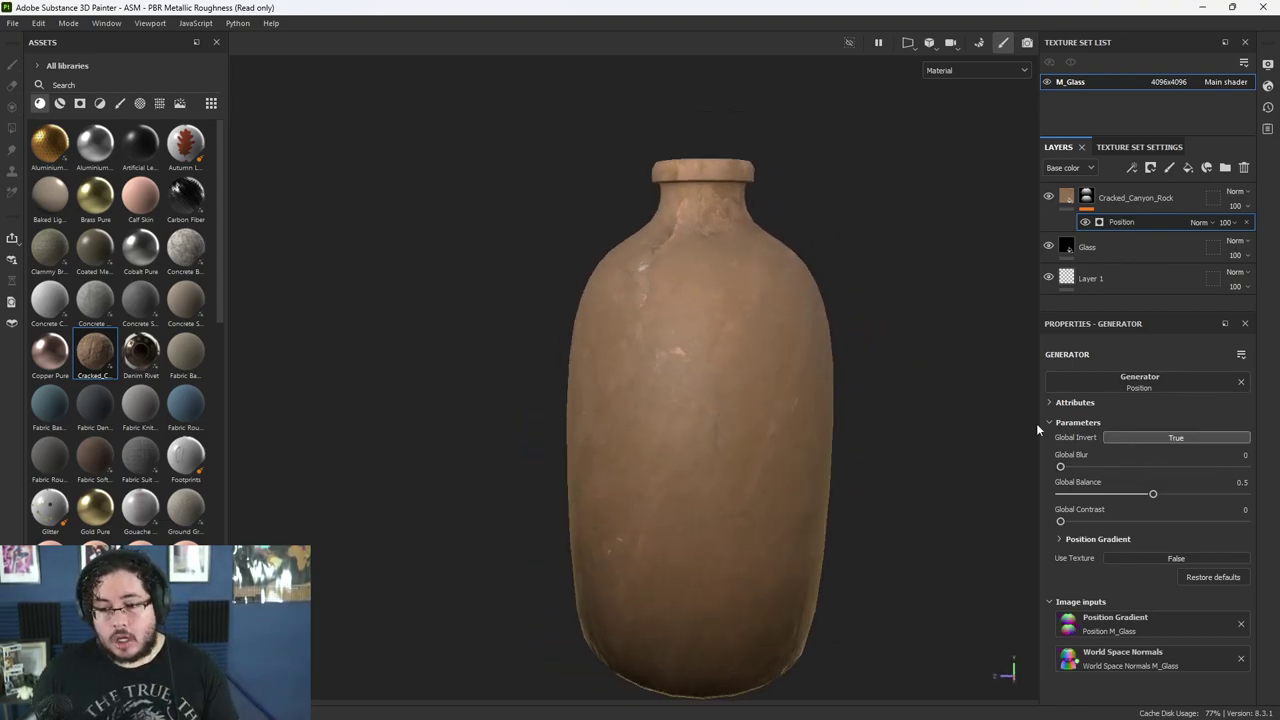
right_click_drag(862, 350, 803, 363, "alt")
middle_click_drag(848, 432, 843, 362, "alt")
left_click_drag(843, 368, 783, 413, "alt")
left_click_drag(742, 353, 792, 537, "alt")
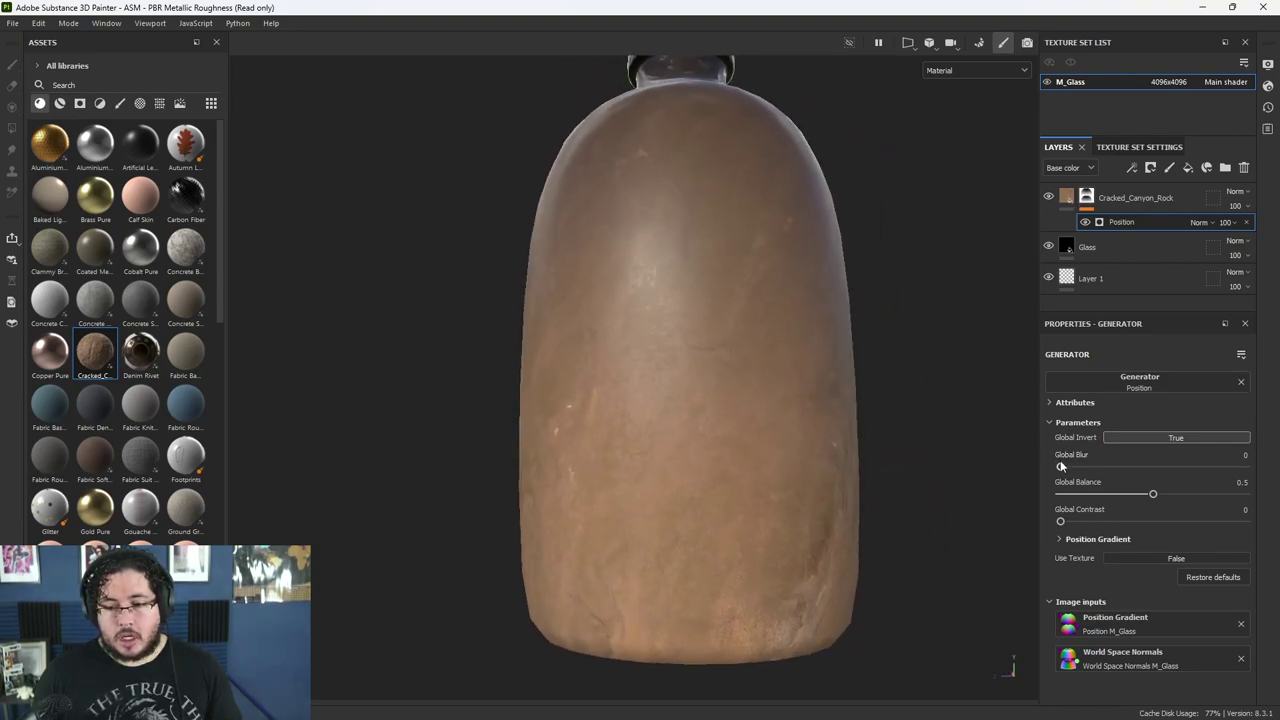
left_click_drag(1152, 496, 1185, 495)
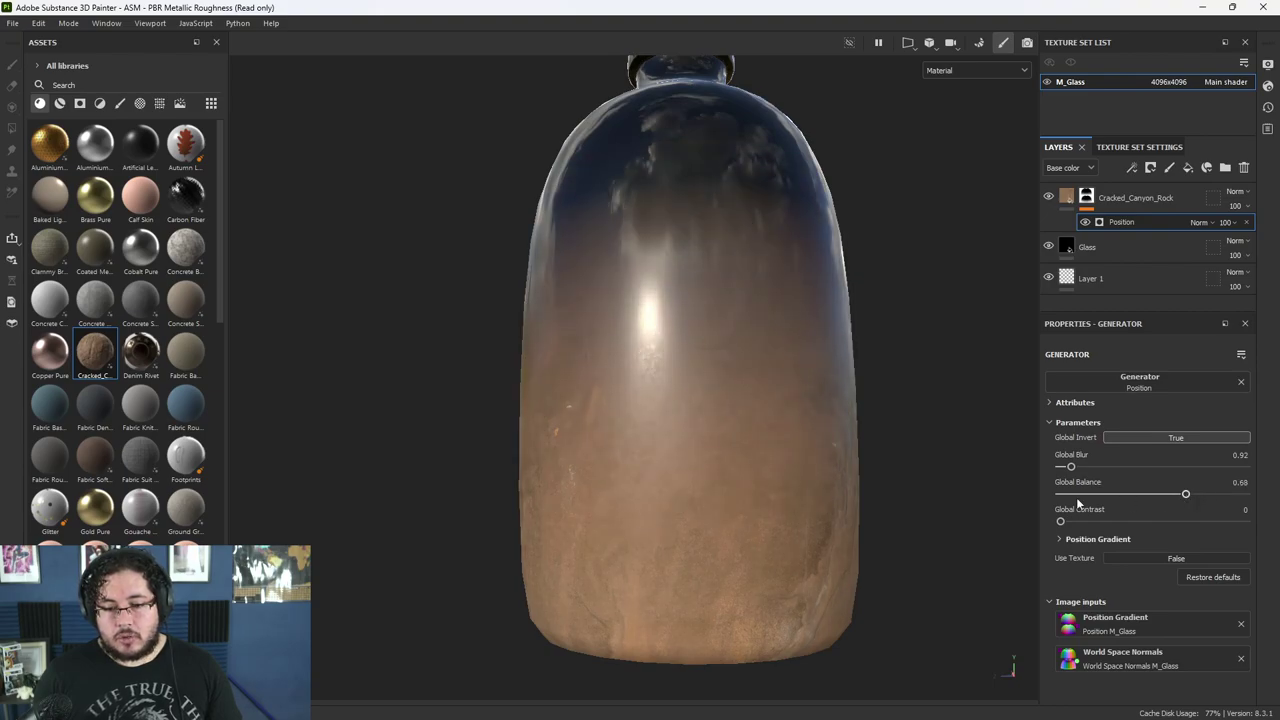
left_click_drag(866, 452, 802, 445, "alt")
scroll(793, 442, "down", 3)
left_click_drag(1188, 496, 1171, 498)
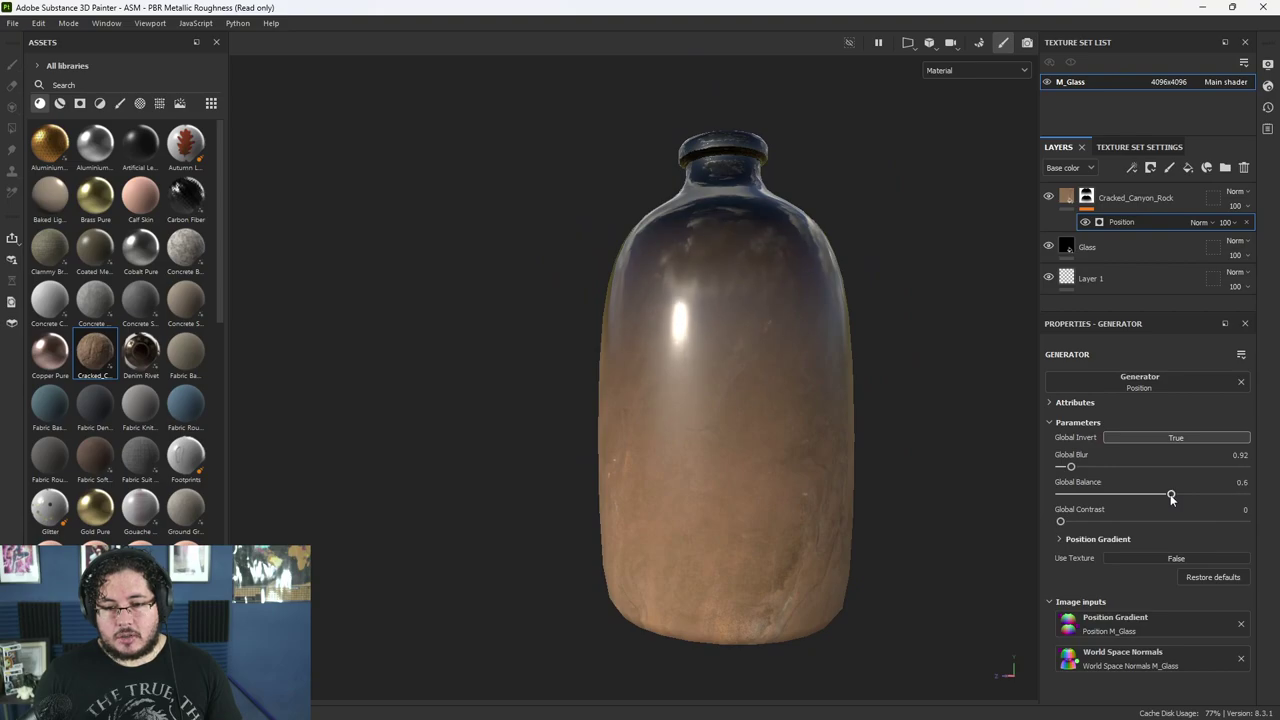
- Examine the rock-to-glass transition around the bottle and review the options available for the rock layer's mask
left_click_drag(975, 394, 953, 348, "alt")
right_click(1088, 200)
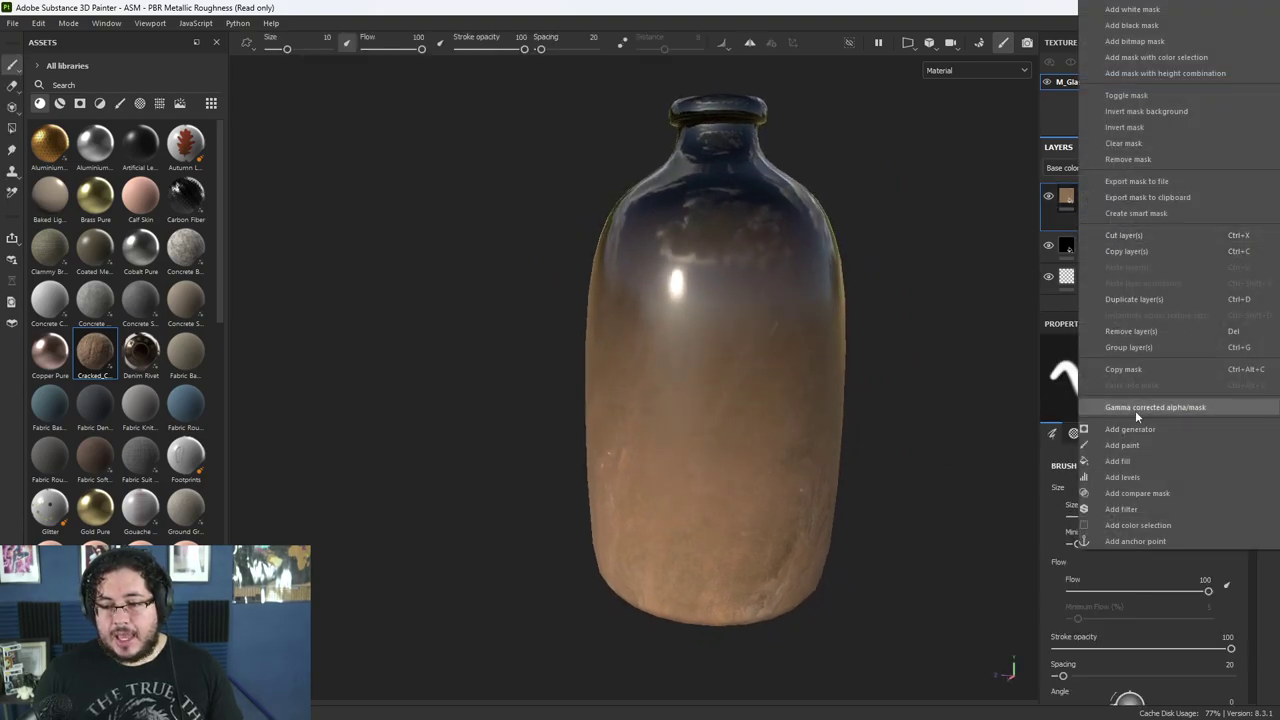
left_click(946, 303)
left_click_drag(969, 274, 802, 430, "alt")
middle_click_drag(802, 430, 815, 335, "alt")
right_click_drag(815, 335, 713, 312, "alt")
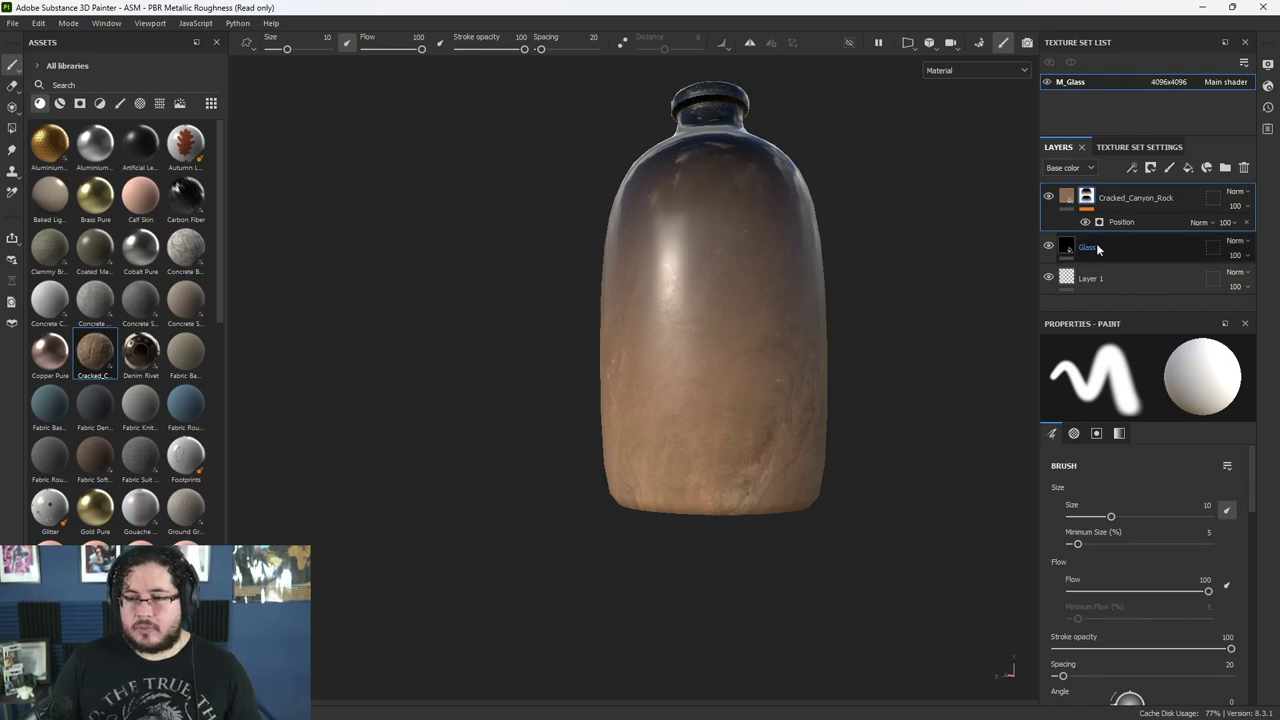
right_click(1090, 200)
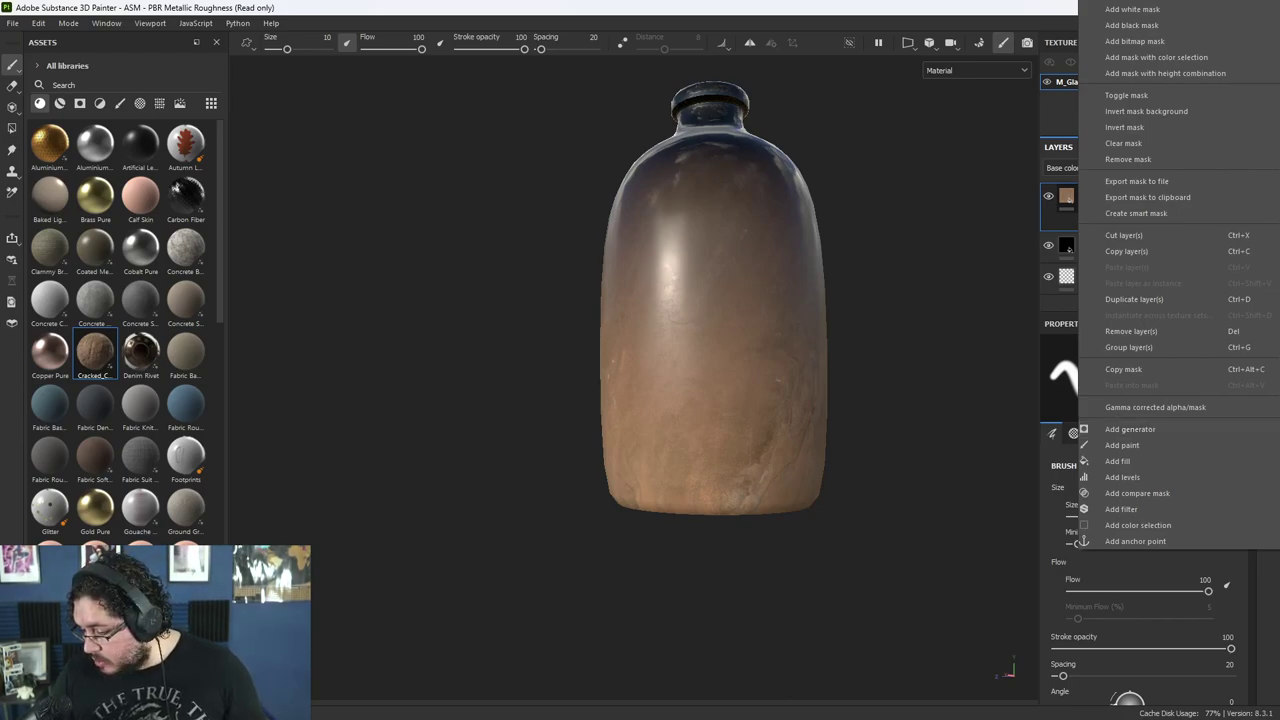
key("Escape")
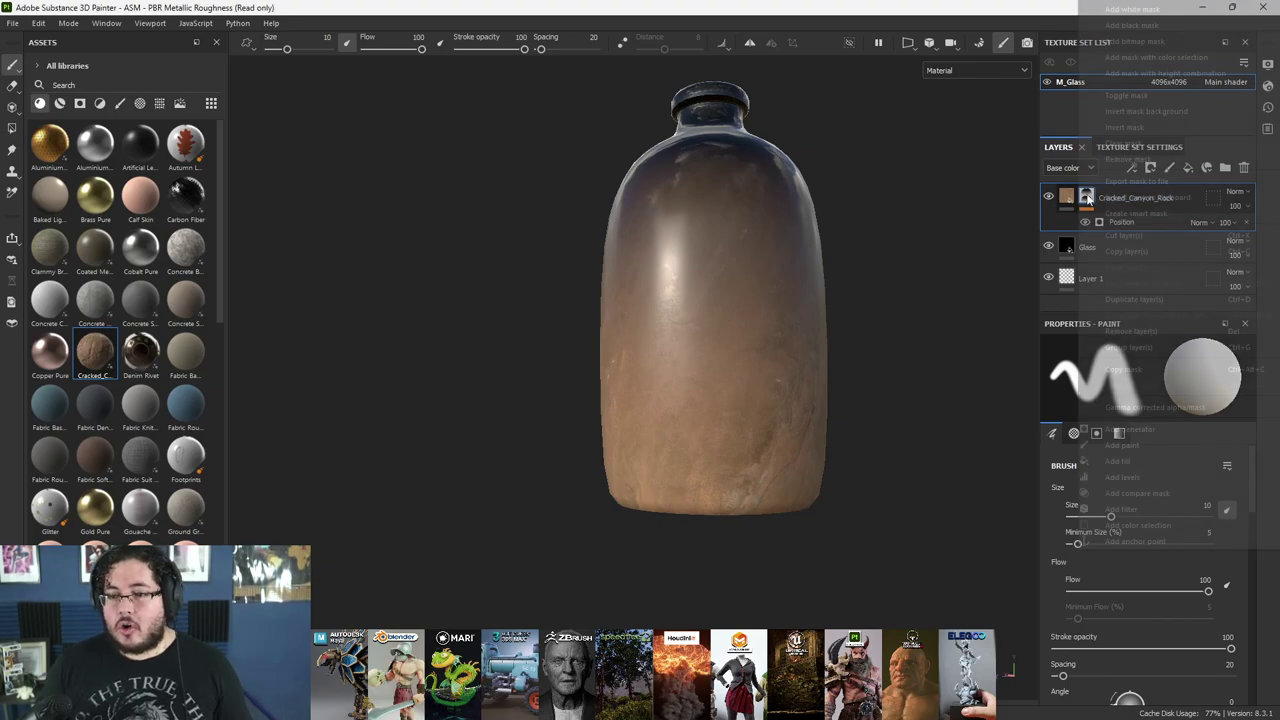
right_click(1091, 205)
left_click(1149, 431)
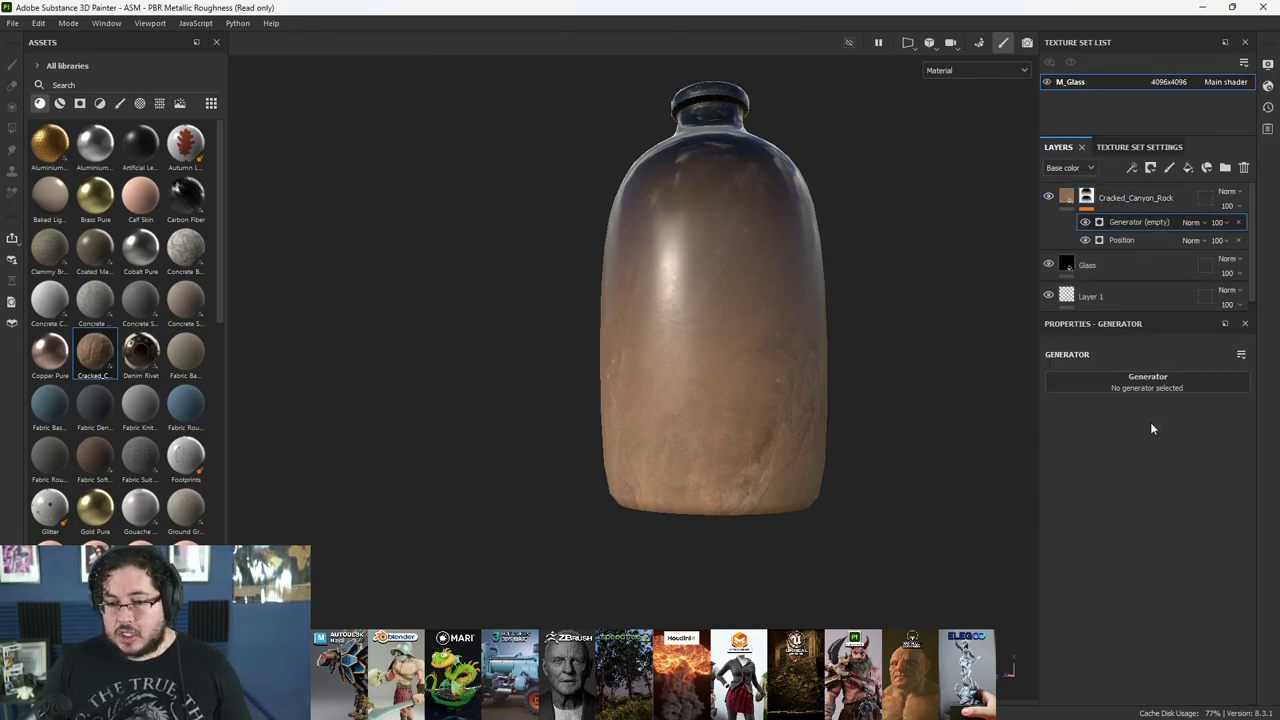
left_click(1147, 385)
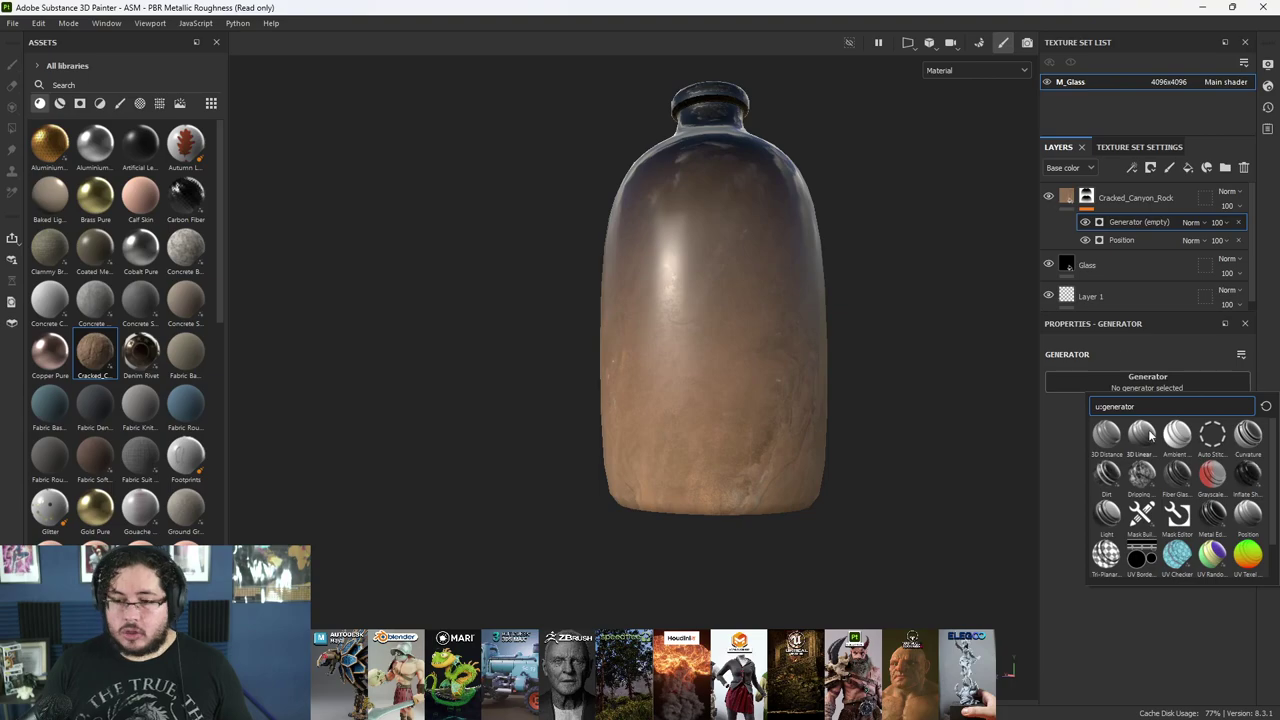
left_click(1239, 222)
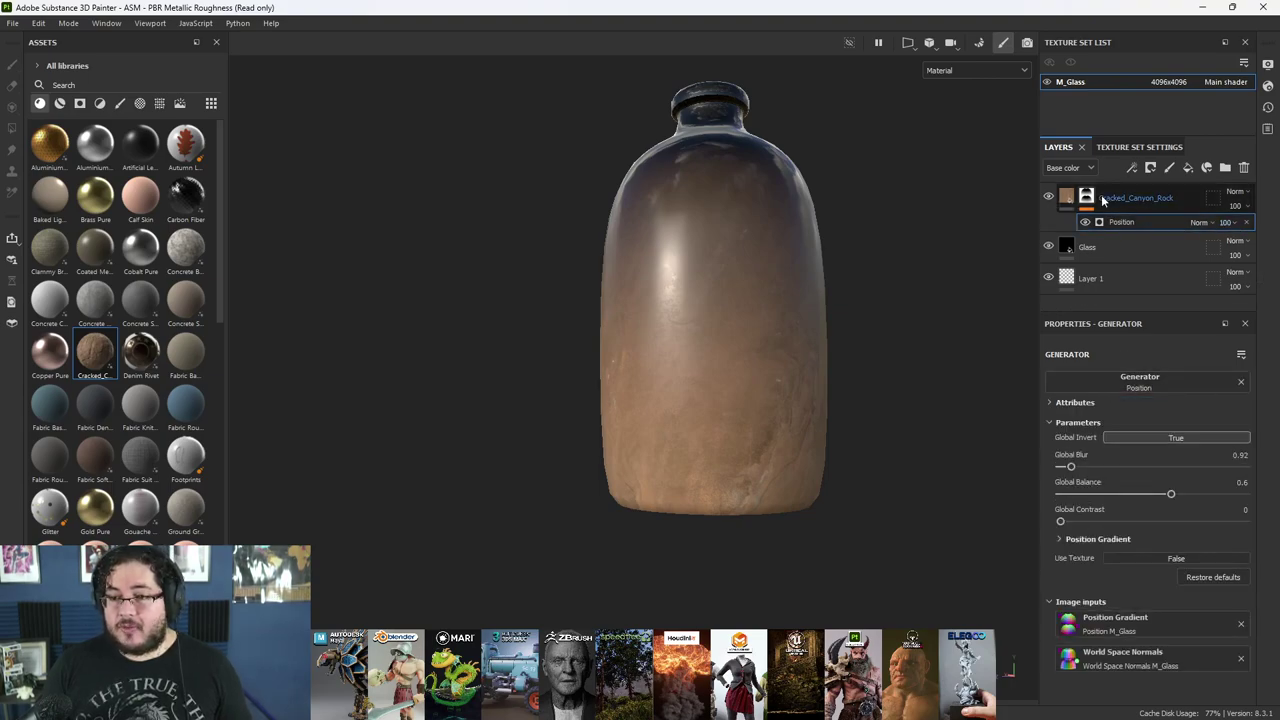
- Add a fill to the Cracked_Canyon_Rock layer's mask and assign the BnW Spots 1 noise texture to it
right_click(1089, 197)
left_click(1138, 460)
left_click(1138, 451)
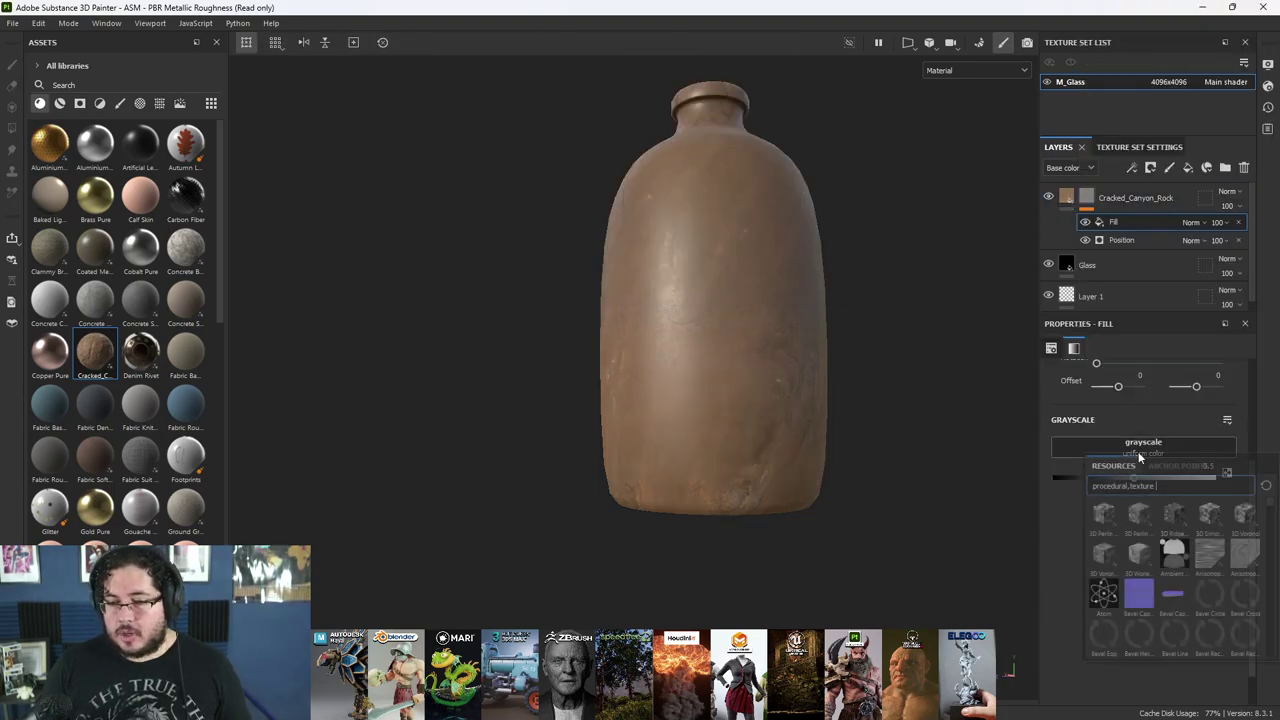
type("noise")
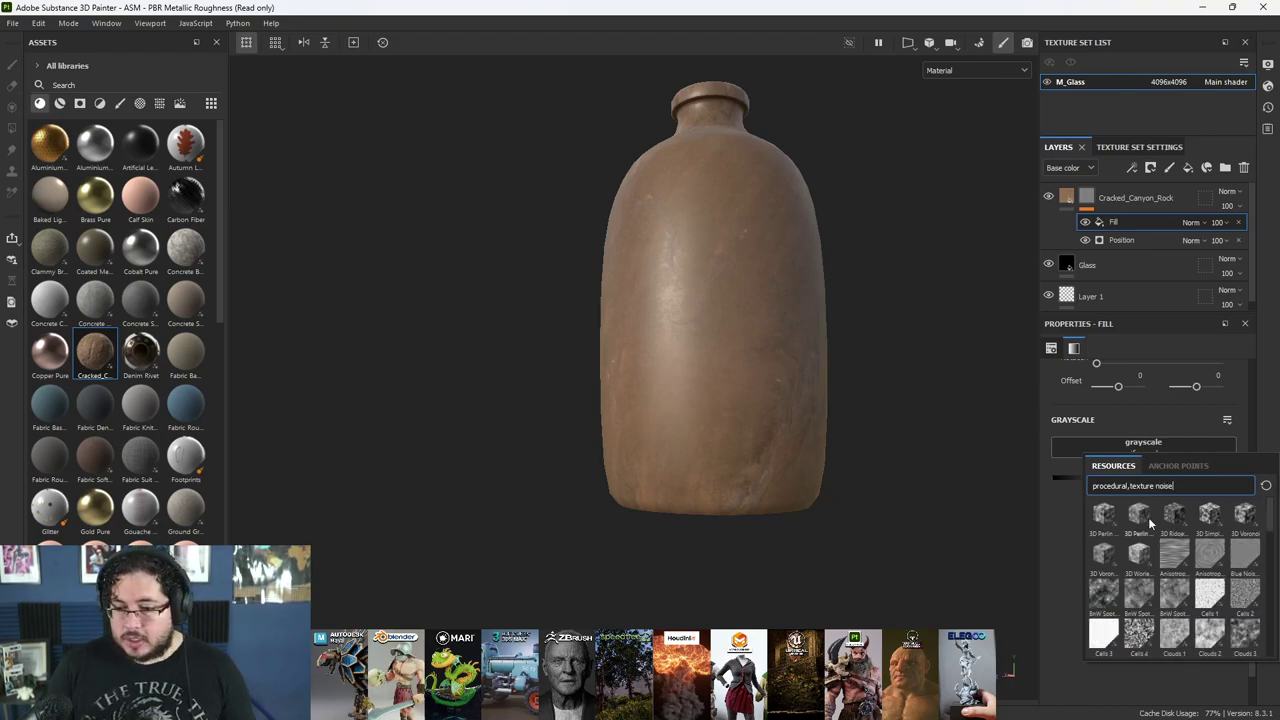
left_click(1104, 593)
scroll(914, 491, "up", 5)
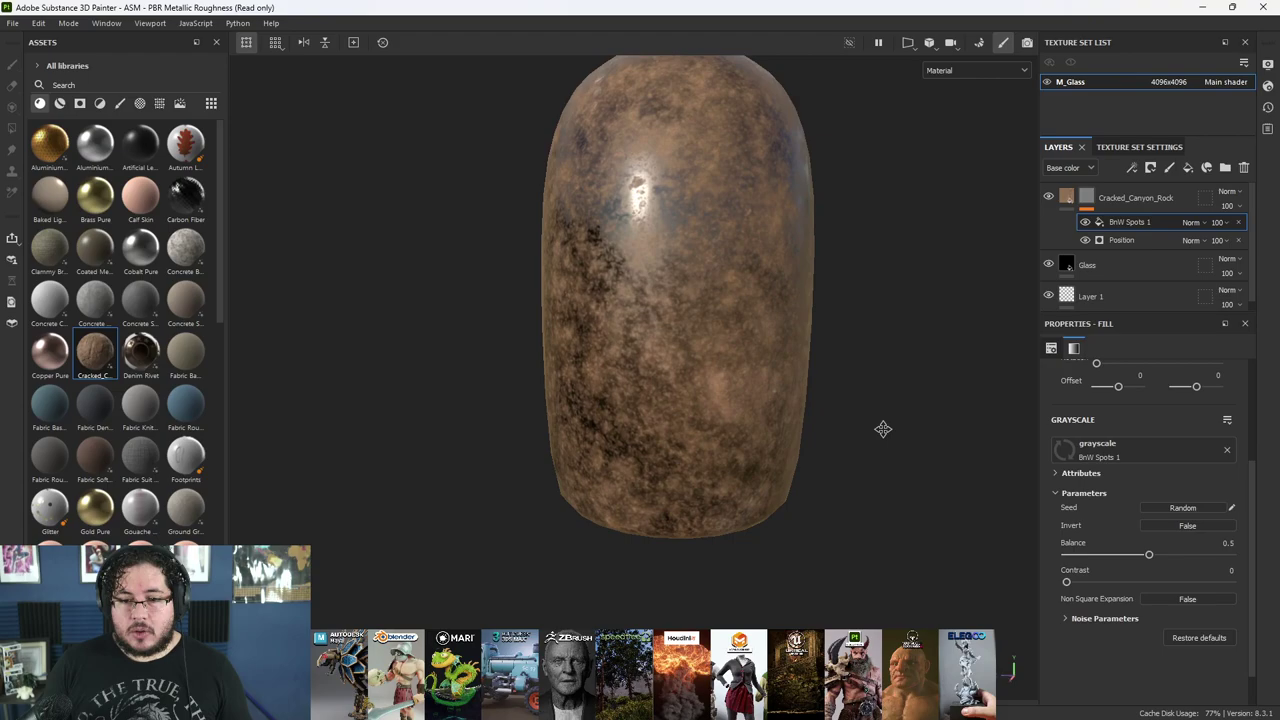
scroll(879, 427, "down", 3)
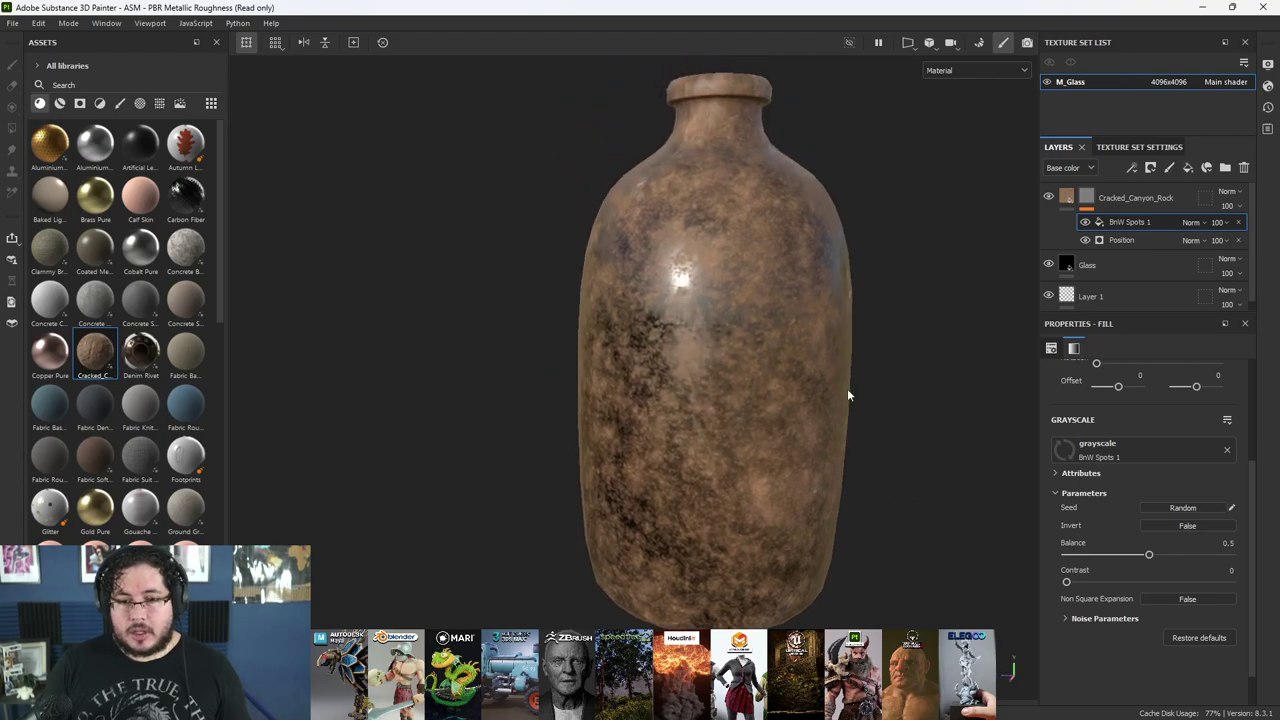
- Set the BnW Spots 1 fill's blend mode to Multiply and compare the bottle with that fill hidden and shown
left_click(1191, 222)
left_click(1208, 302)
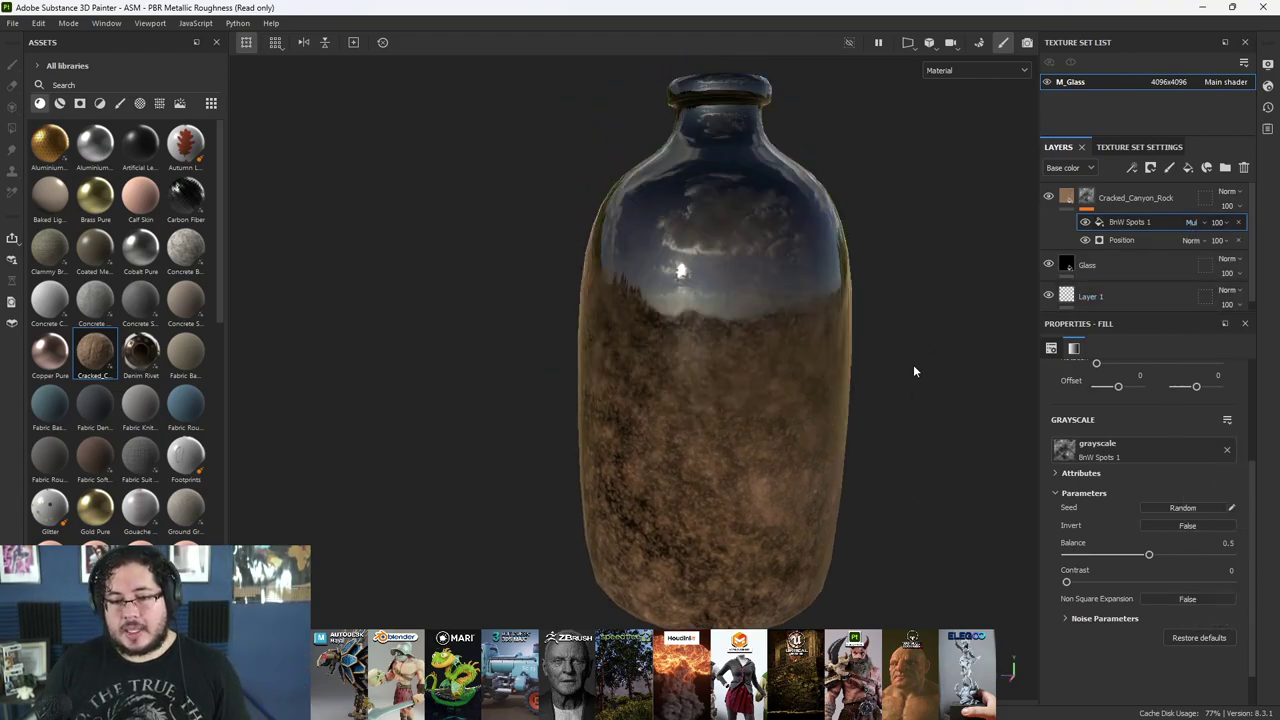
left_click_drag(900, 411, 960, 430, "alt")
scroll(862, 434, "down", 2)
left_click_drag(862, 434, 992, 468, "alt")
left_click(1086, 242)
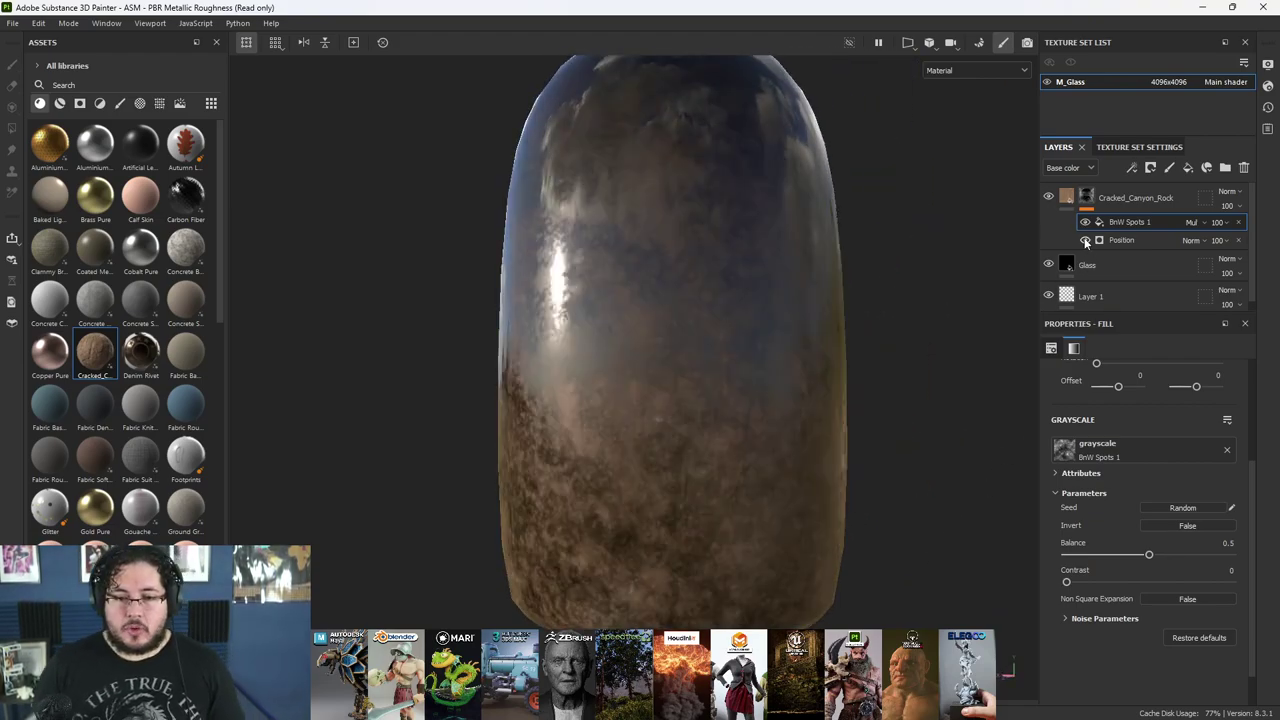
left_click(1085, 223)
left_click(1085, 223)
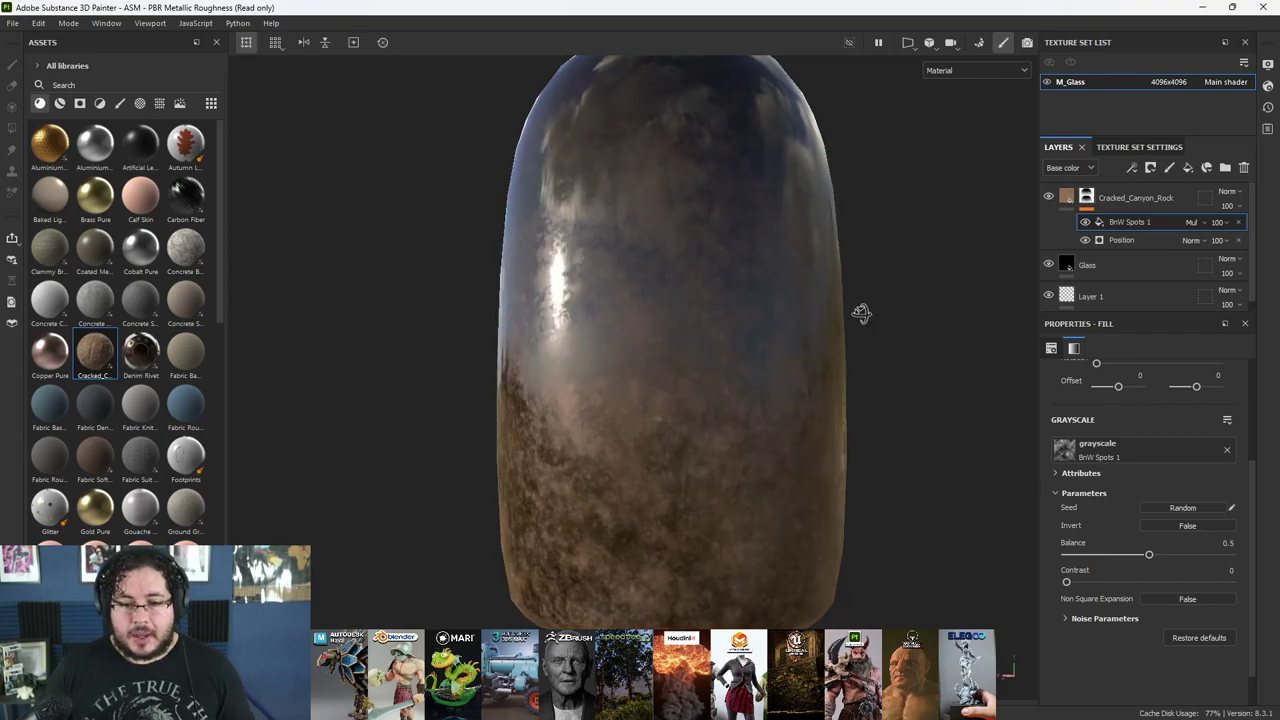
left_click_drag(852, 317, 707, 254, "alt")
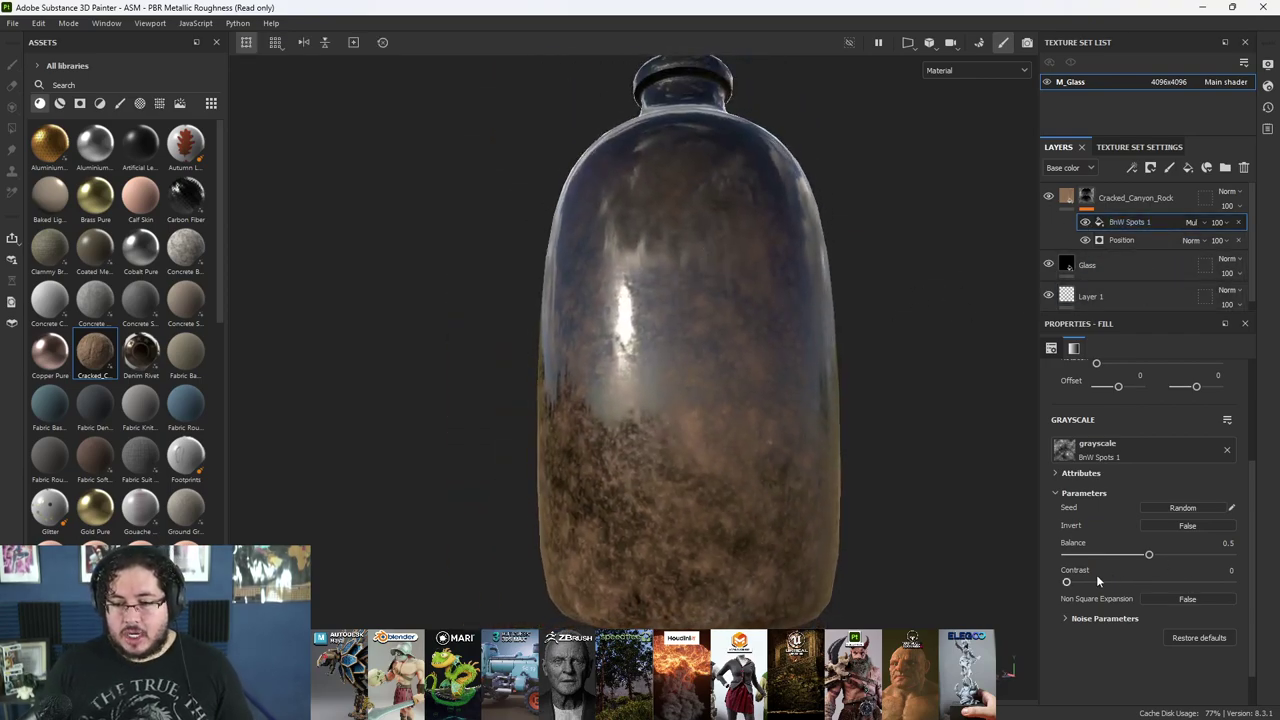
- Set the BnW Spots 1 fill's contrast to 0.3 and balance to 0.72, checking the spots around the bottle
left_click_drag(1075, 583, 1184, 558)
left_click_drag(898, 469, 1039, 477, "alt")
left_click_drag(800, 457, 795, 490, "alt")
right_click_drag(795, 490, 829, 471, "alt")
left_click_drag(829, 471, 728, 233, "alt")
left_click_drag(741, 356, 725, 187, "alt")
left_click_drag(758, 387, 730, 371, "alt")
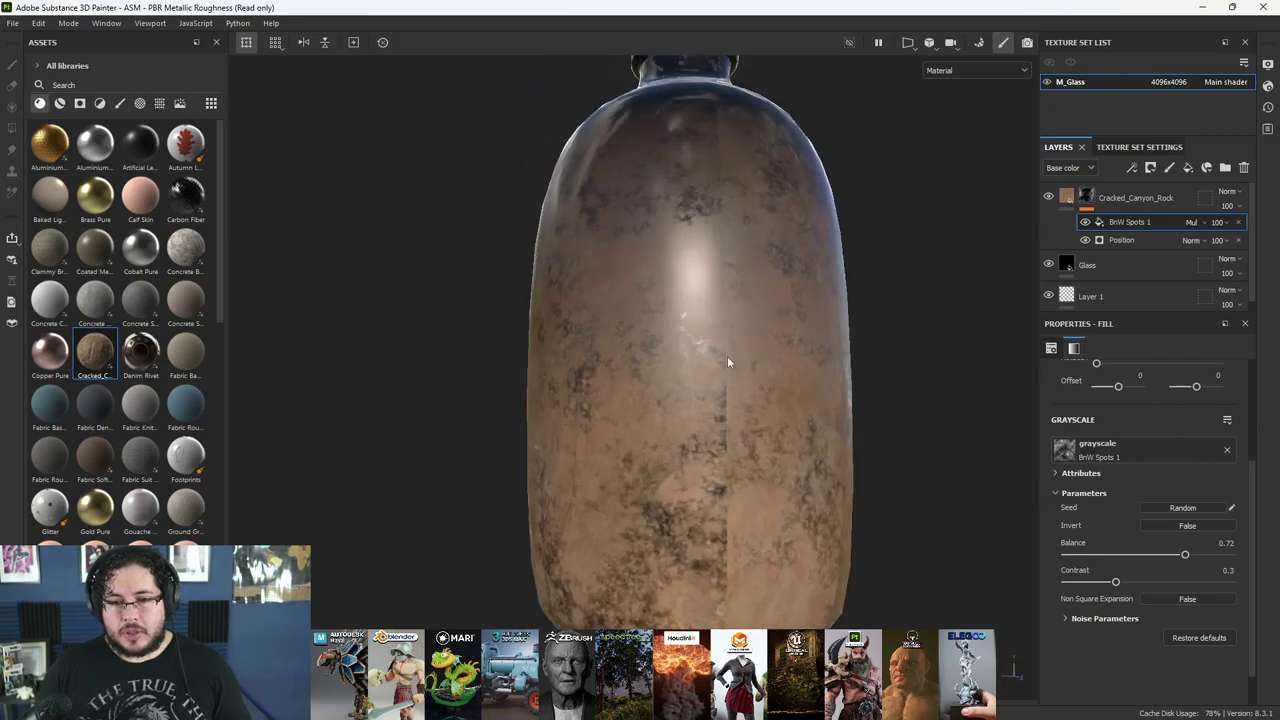
left_click_drag(736, 265, 742, 334, "alt")
- Change the BnW Spots 1 fill's projection to Tri-planar projection and inspect the bottle for seams
scroll(1084, 519, "up", 3)
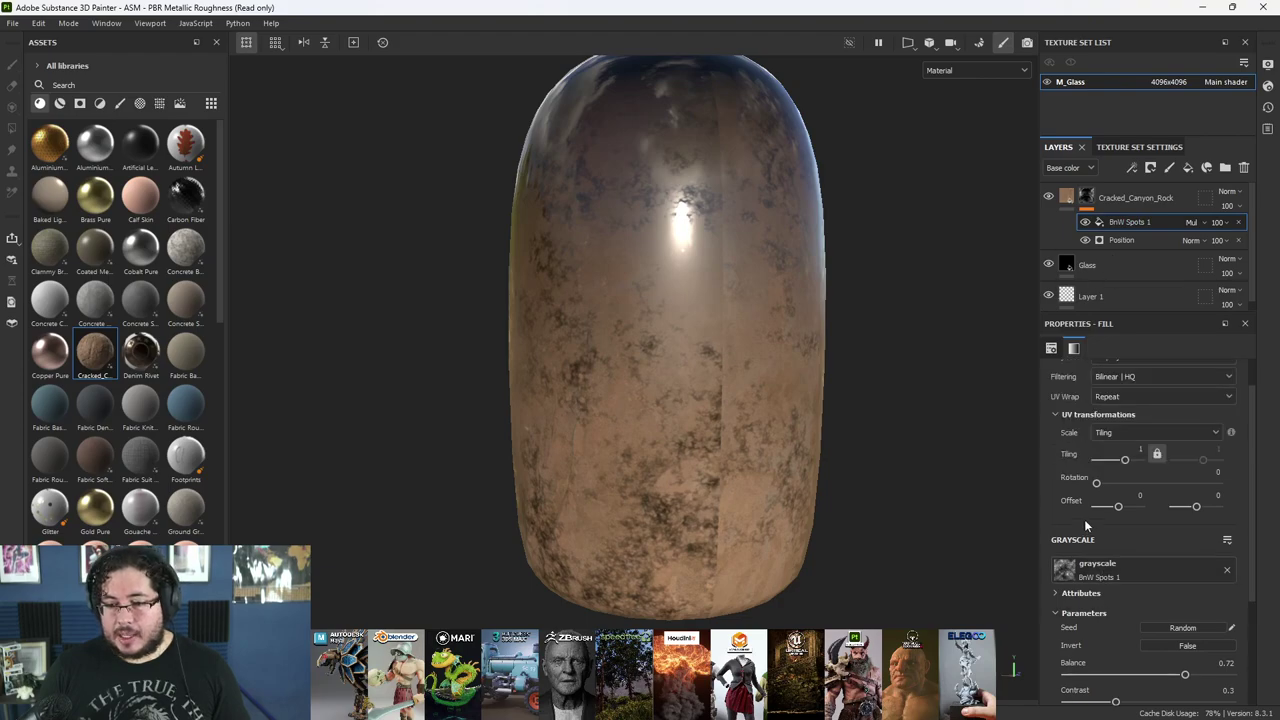
left_click(1116, 396)
left_click(1116, 432)
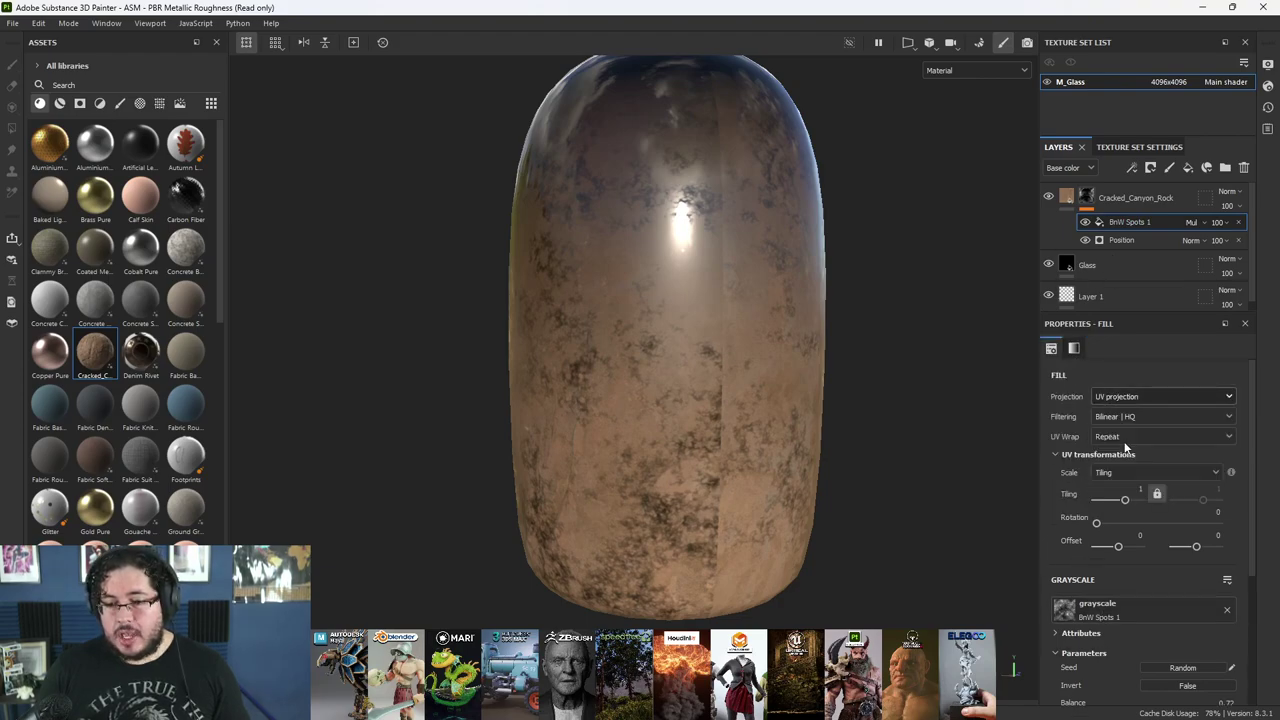
left_click_drag(955, 434, 760, 329, "alt")
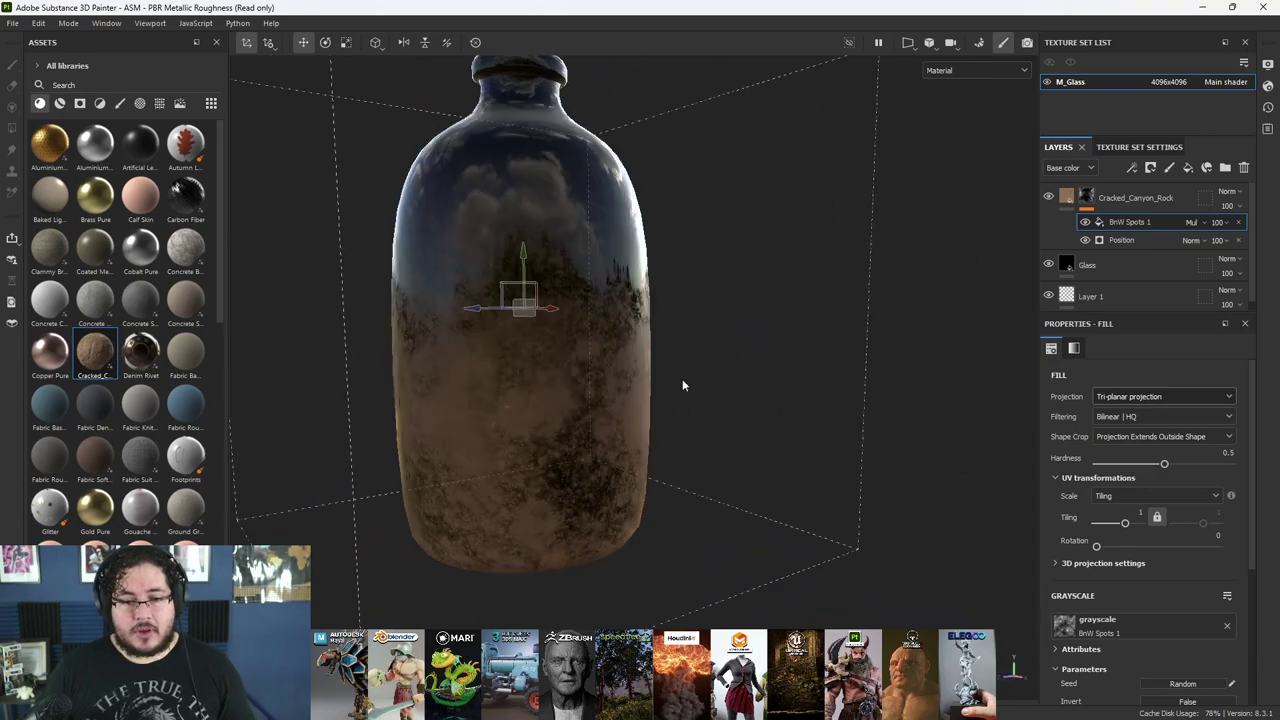
right_click_drag(627, 443, 708, 456, "alt")
middle_click_drag(716, 457, 796, 446, "alt")
left_click_drag(778, 342, 590, 384, "alt")
left_click_drag(616, 362, 856, 402, "alt")
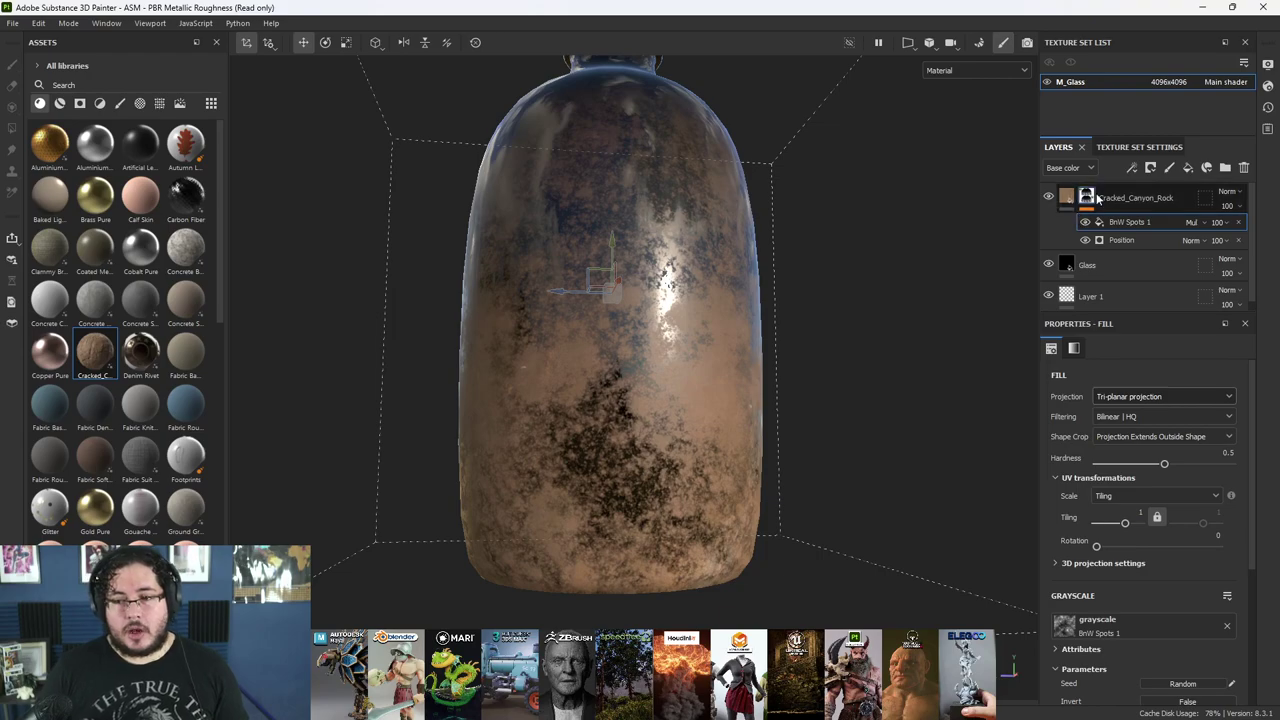
- Add a fill layer above Cracked_Canyon_Rock with a dusty yellow base color (BDA65D) and a roughness of about 0.82
left_click(1128, 197)
left_click(1188, 168)
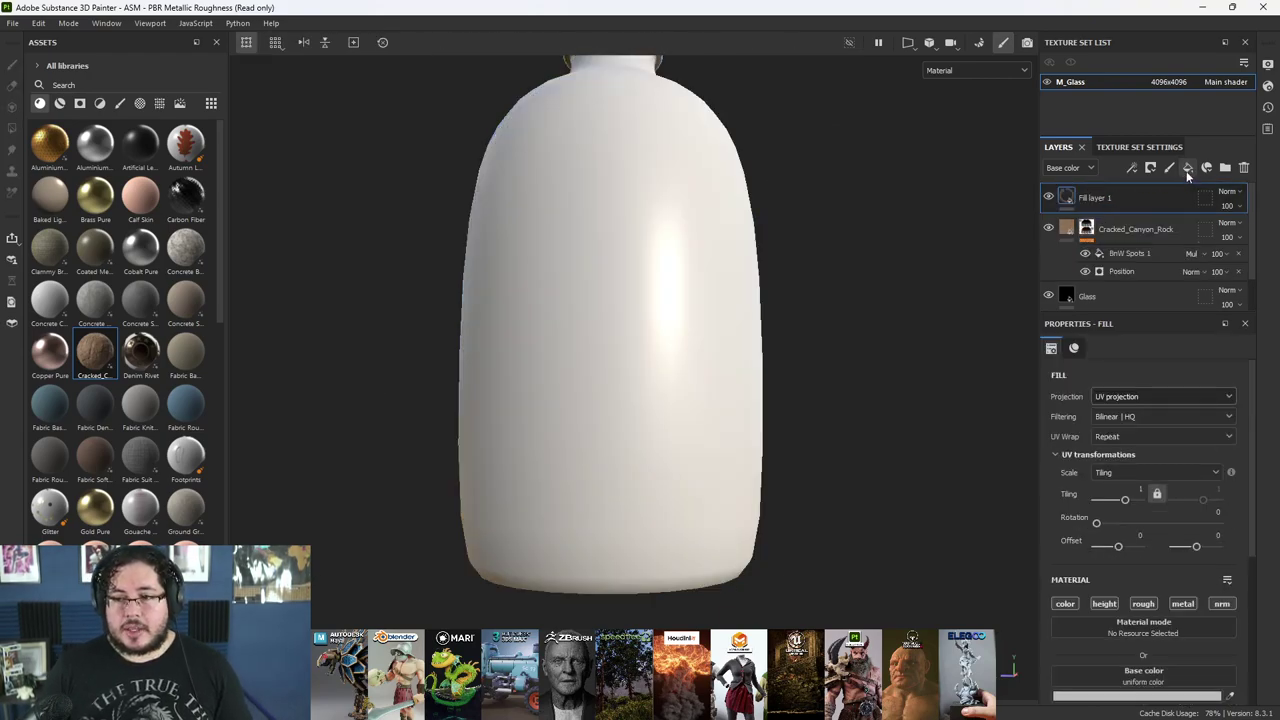
scroll(1140, 580, "down", 2)
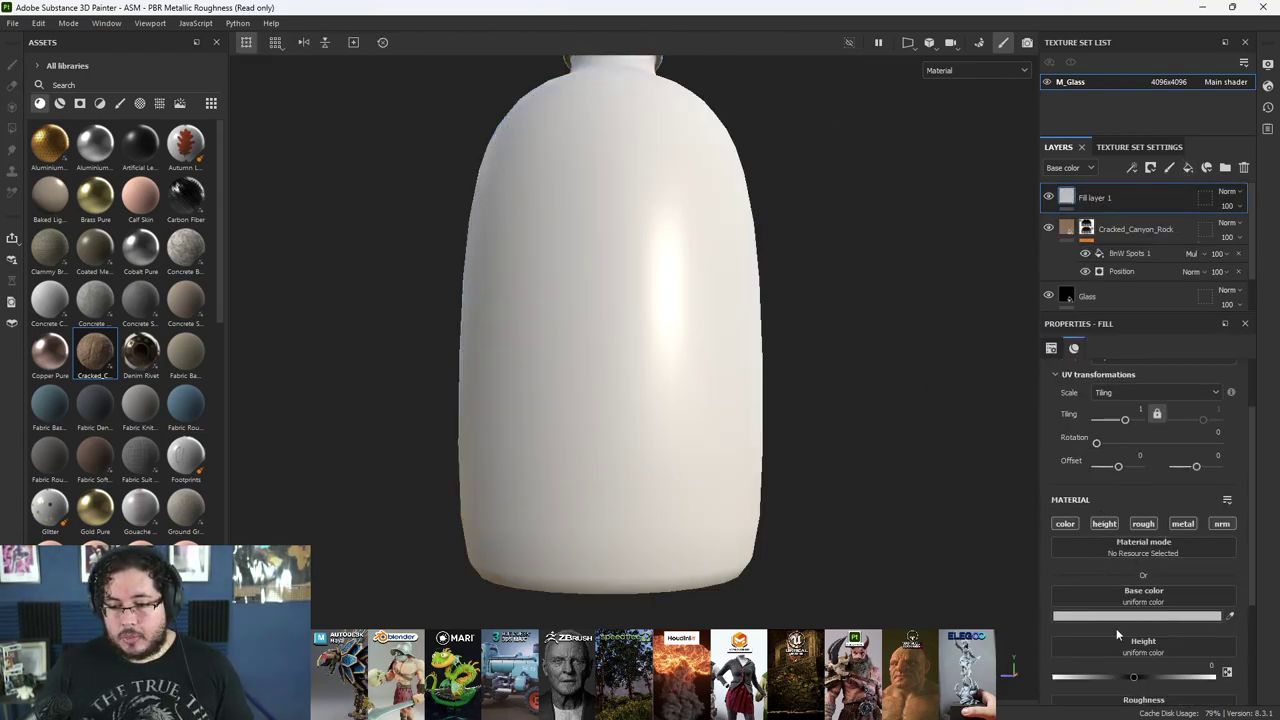
left_click(1137, 615)
left_click(980, 561)
left_click(1080, 625)
left_click(1080, 632)
left_click(997, 539)
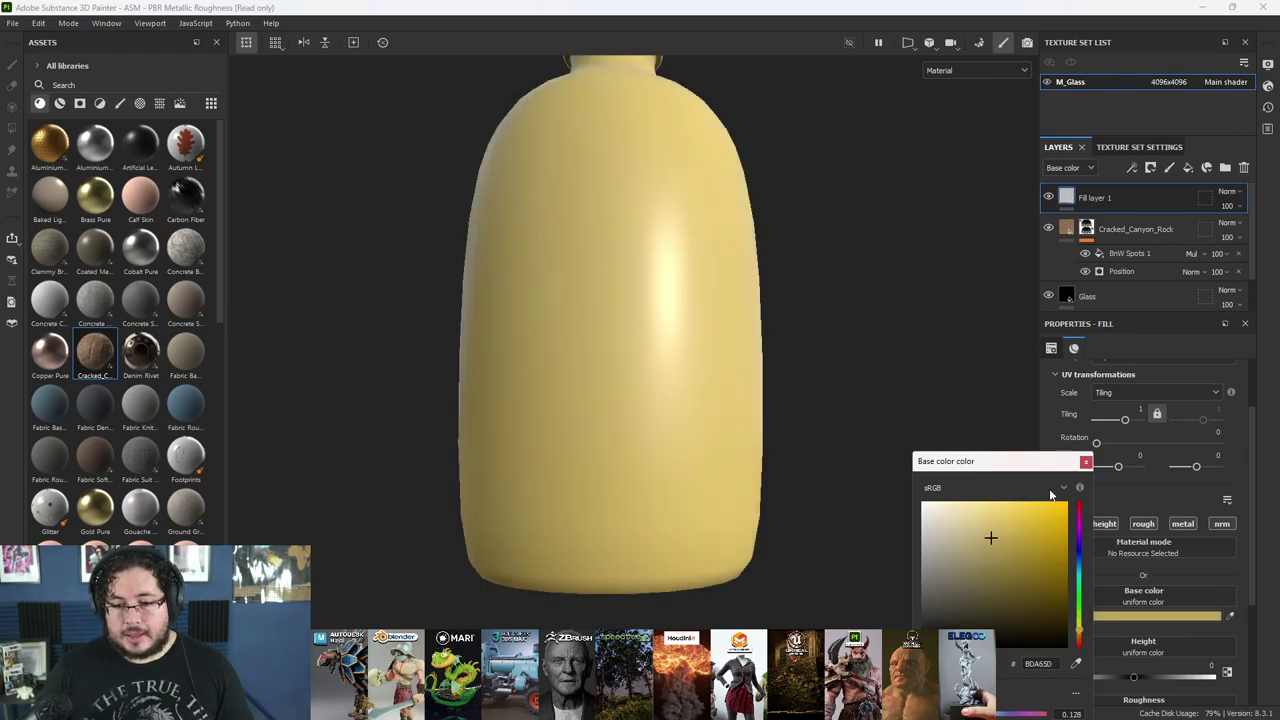
left_click(1086, 462)
scroll(1137, 600, "down", 2)
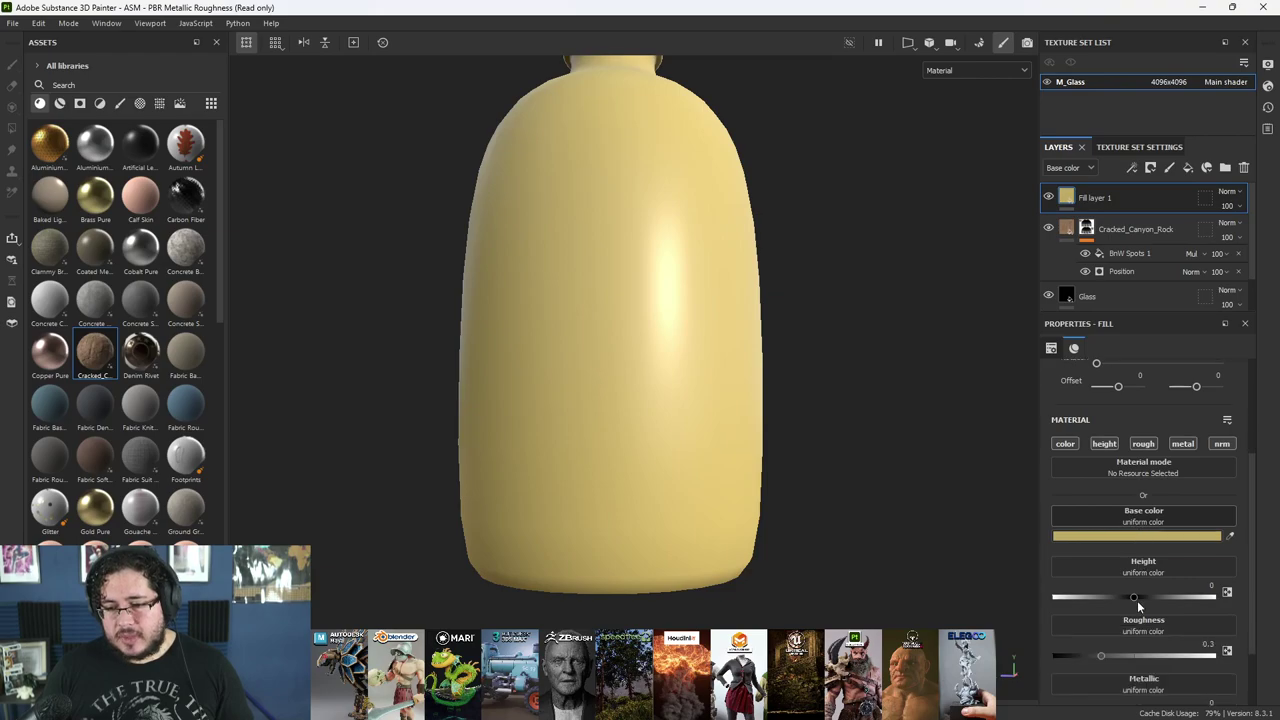
left_click_drag(1110, 652, 1187, 655)
- Give Fill layer 1 a black mask and add a mask fill using the Grunge Fingerprints Dusty Spread texture
right_click(1104, 198)
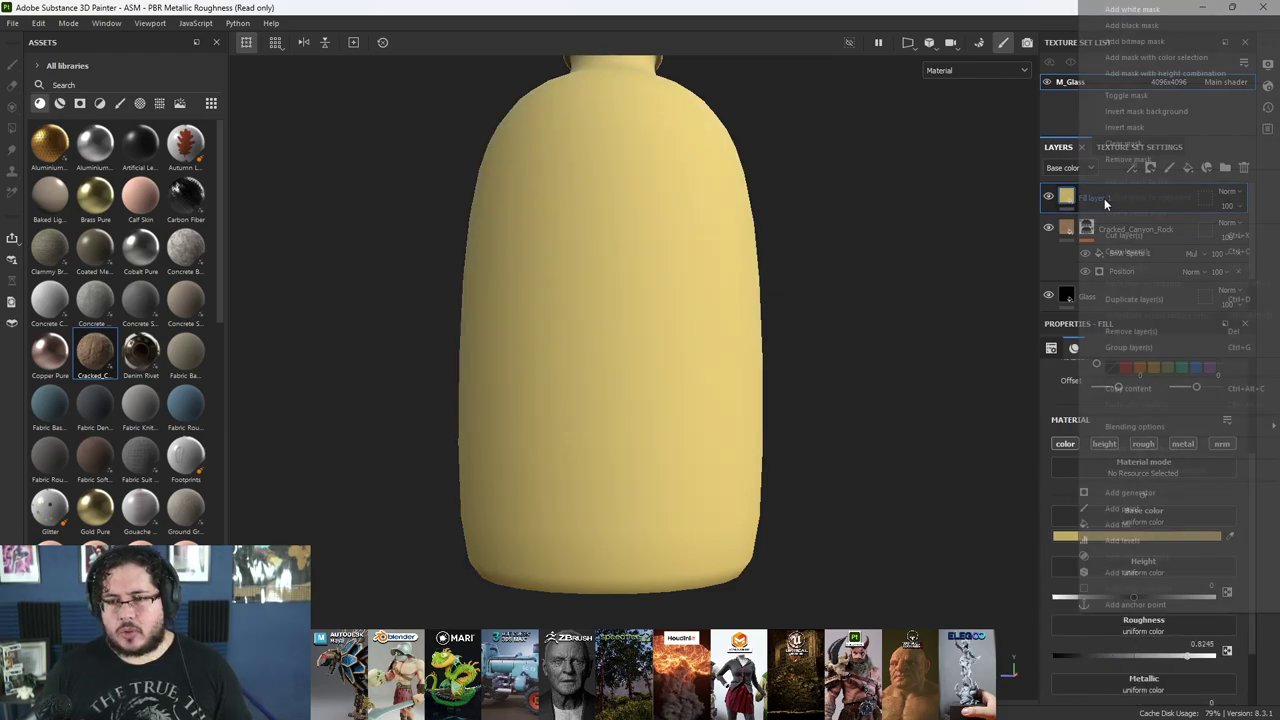
left_click(1132, 27)
right_click(1086, 198)
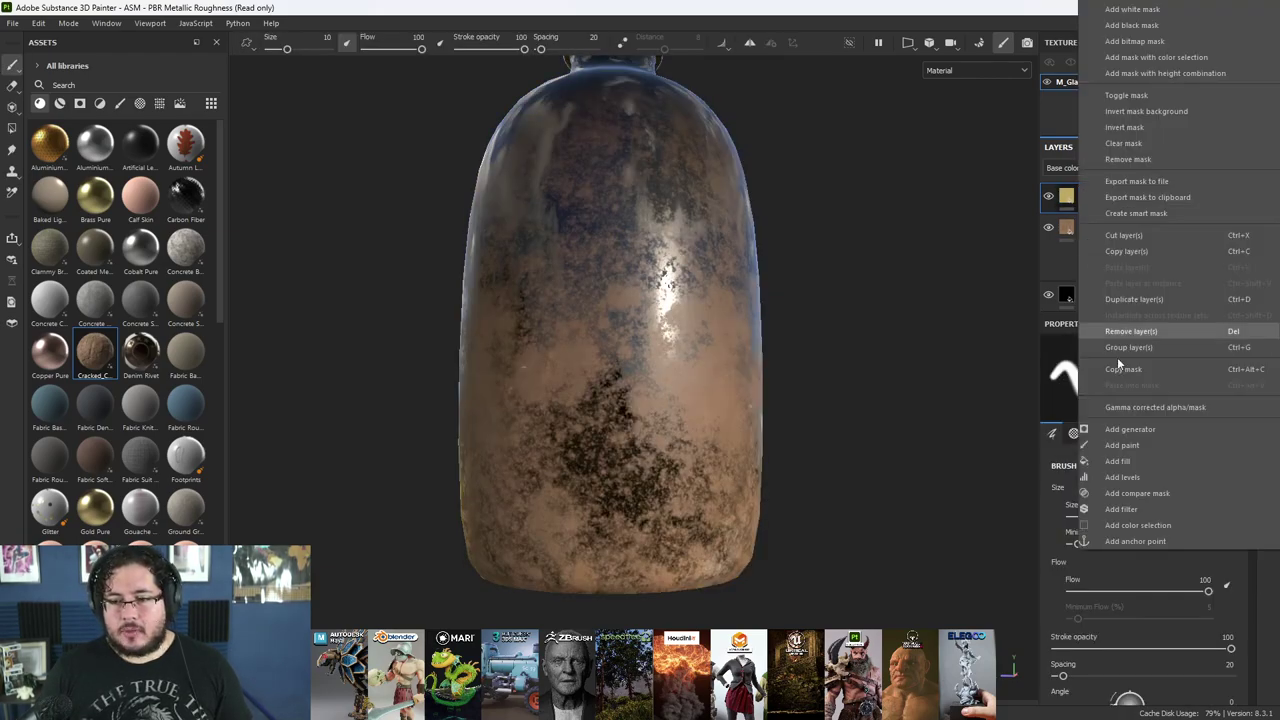
left_click(1140, 463)
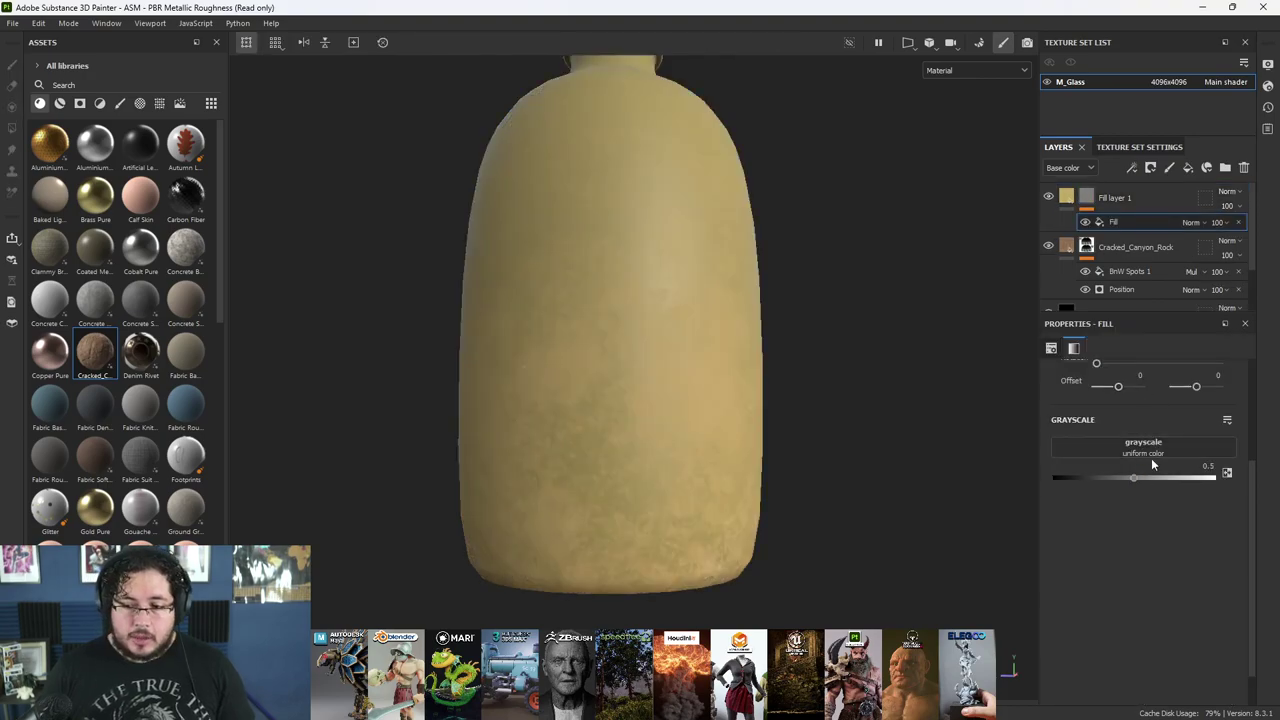
left_click(1148, 456)
type("noise finge")
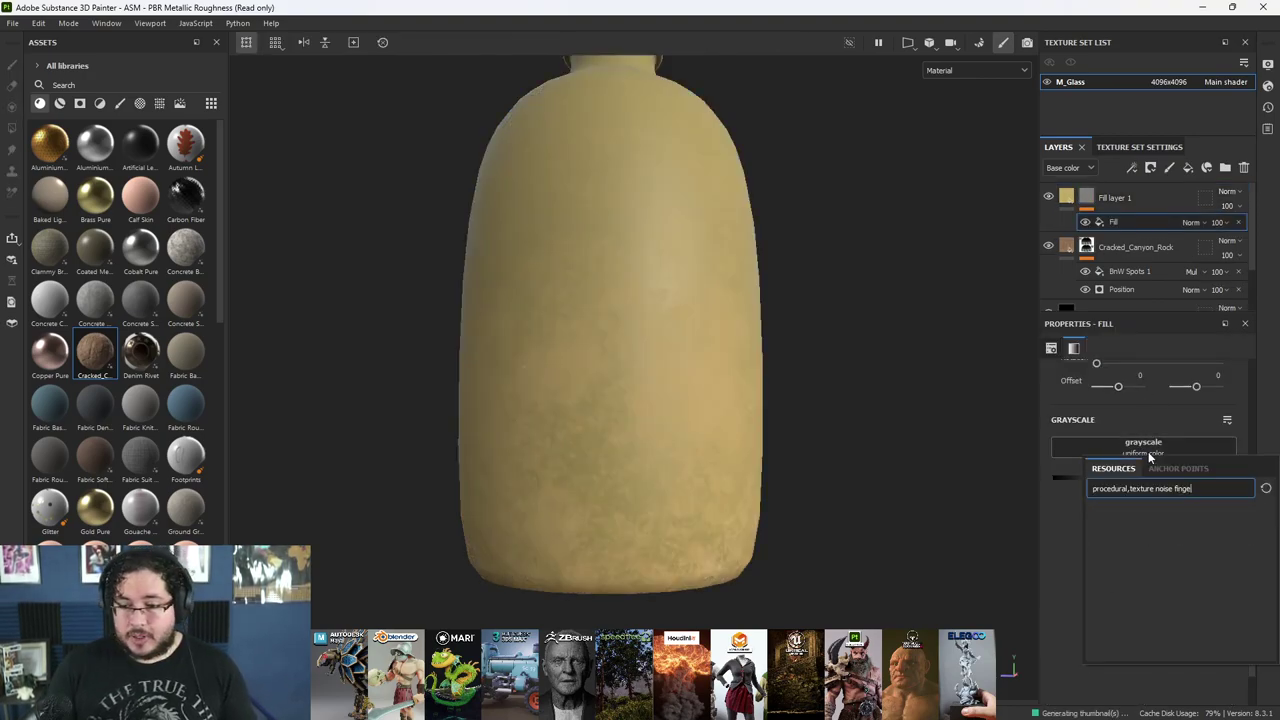
type("finger")
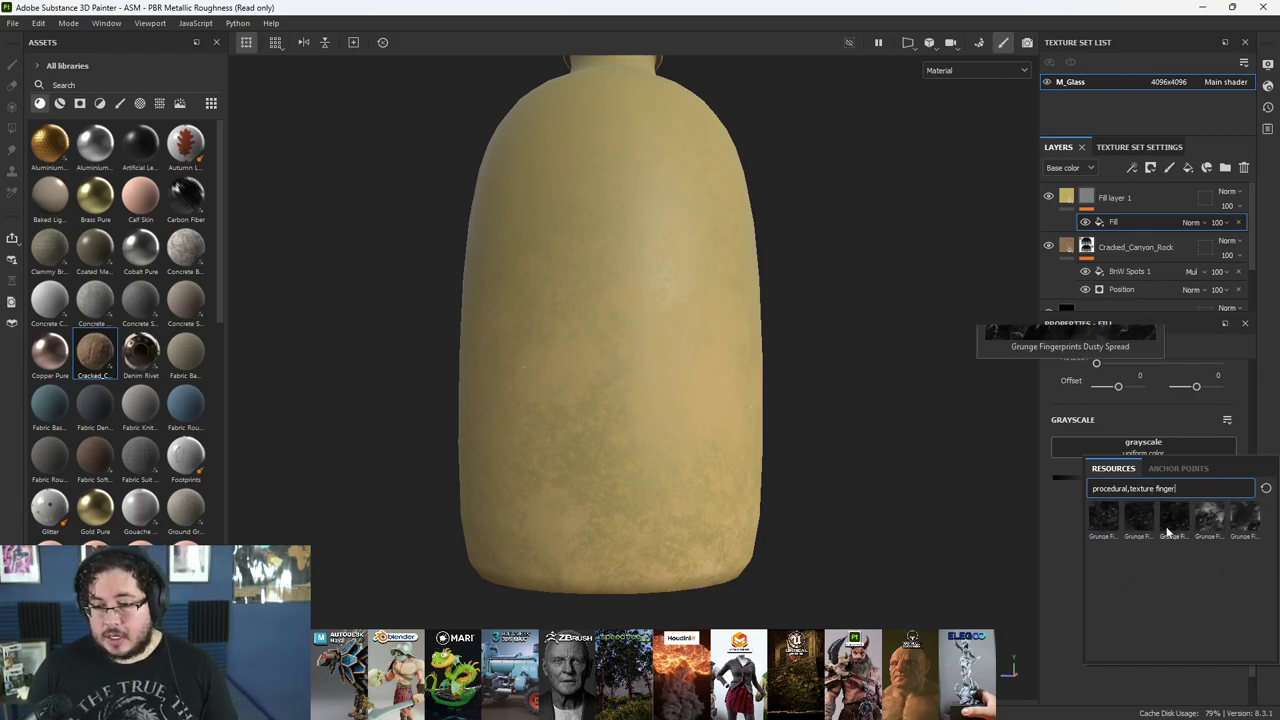
left_click(1168, 533)
- Change the Grunge Fingerprints mask fill's projection to Tri-planar projection
left_click_drag(818, 422, 911, 458, "alt")
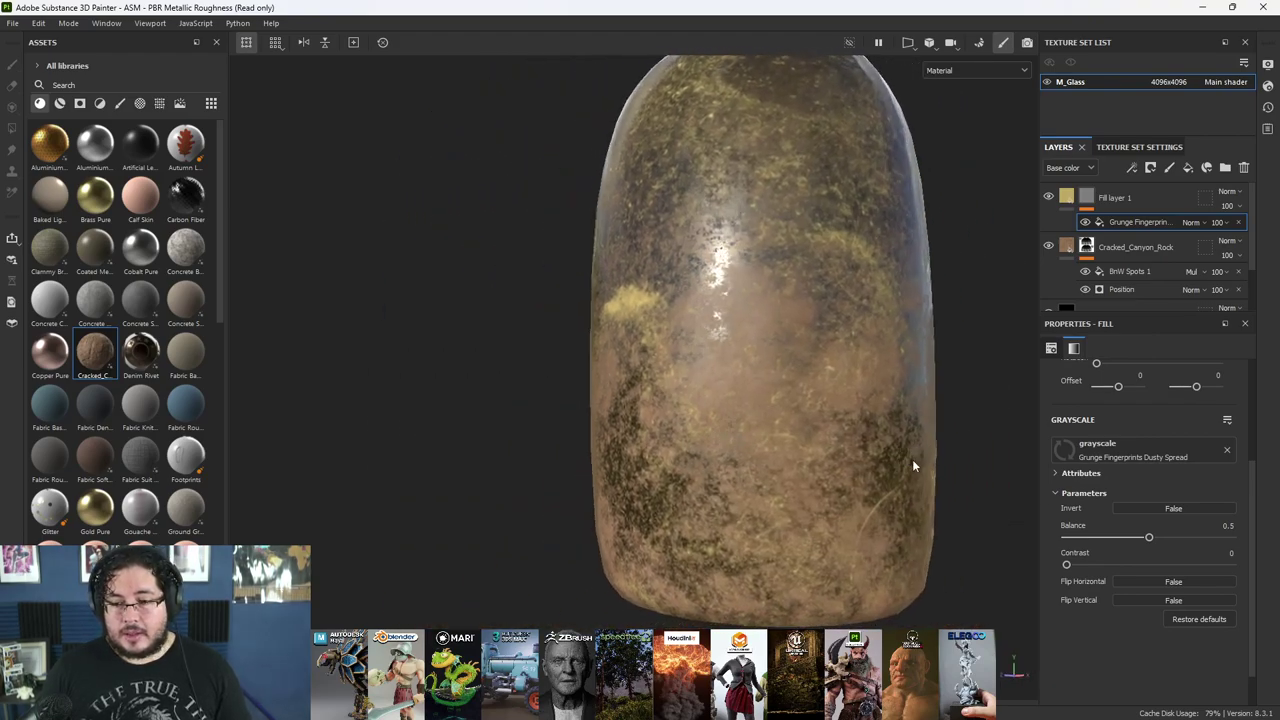
scroll(1150, 450, "up", 3)
left_click(1150, 396)
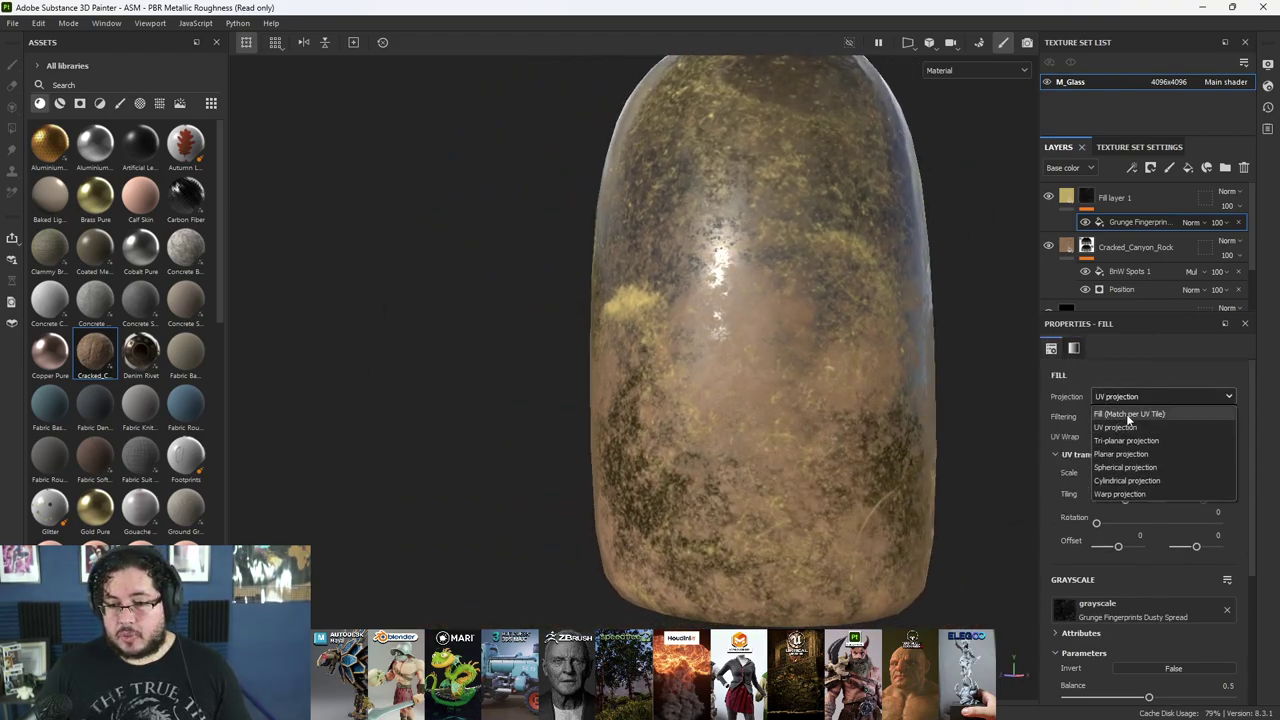
left_click(1127, 441)
left_click_drag(903, 397, 850, 345, "alt")
- Change Fill layer 1's base color to a desaturated grey-beige (A29D8C)
left_click(1067, 198)
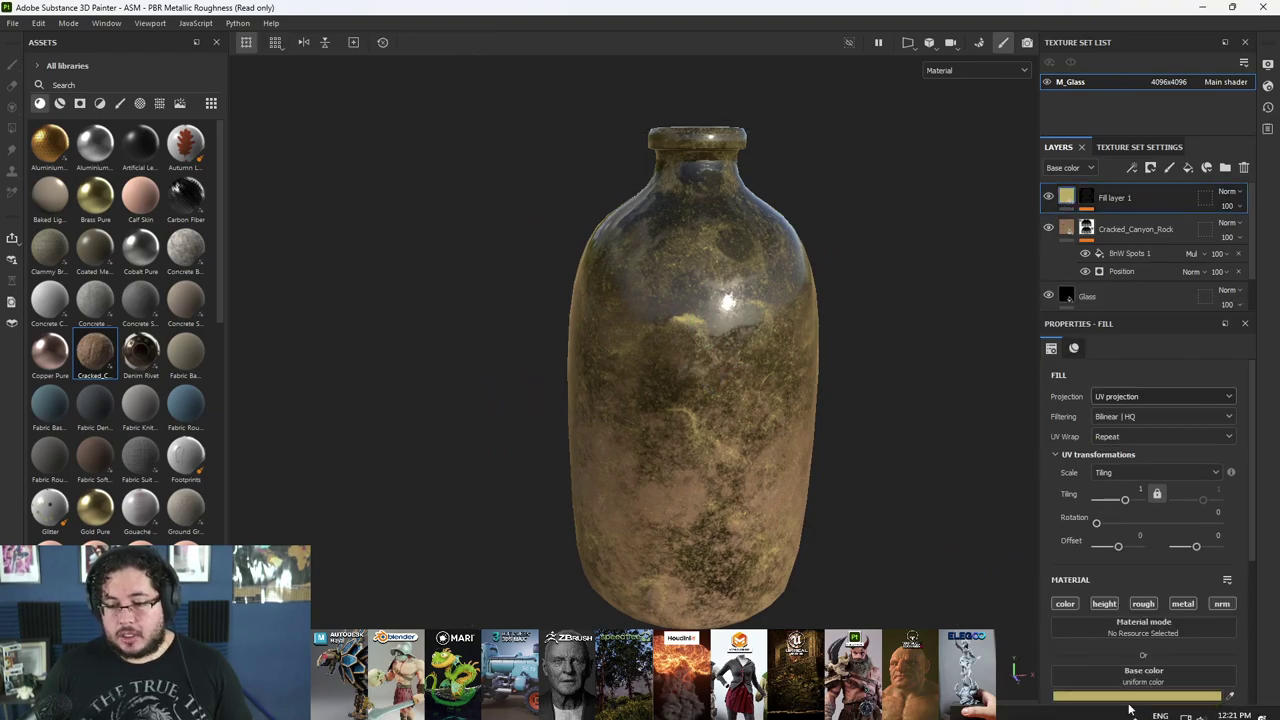
left_click(1097, 697)
mouse_move(948, 538)
left_mouse_down()
mouse_move(946, 522)
mouse_move(942, 549)
left_mouse_up()
left_click_drag(690, 430, 718, 310, "alt")
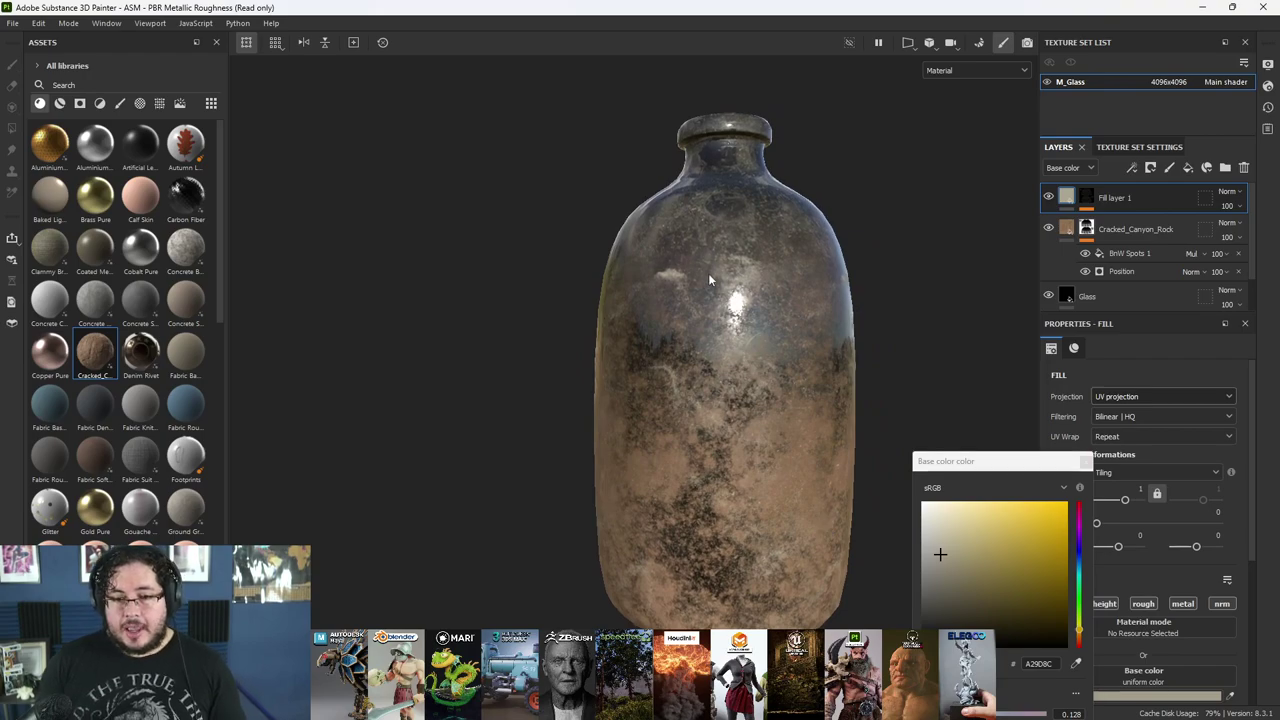
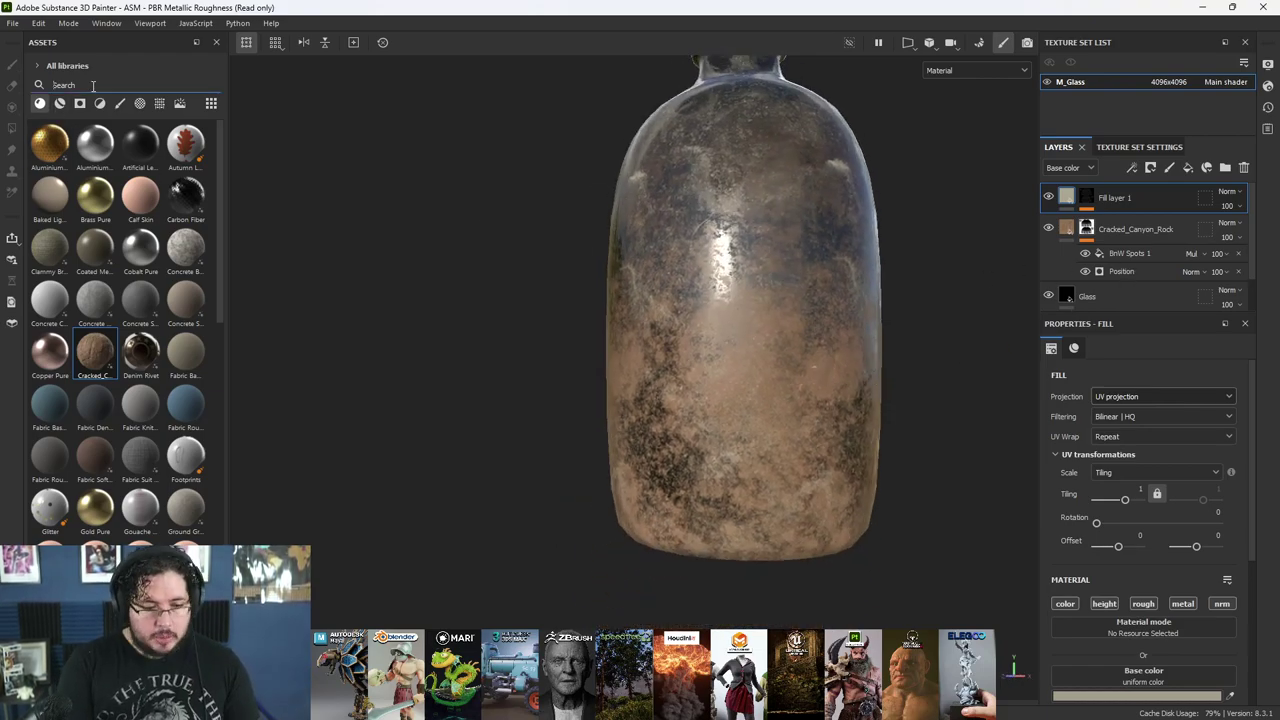
- Find the Rust Fine material in the assets, add it as the uppermost layer and give it a black mask
type("rust")
left_click_drag(56, 206, 1120, 194)
right_click(1120, 194)
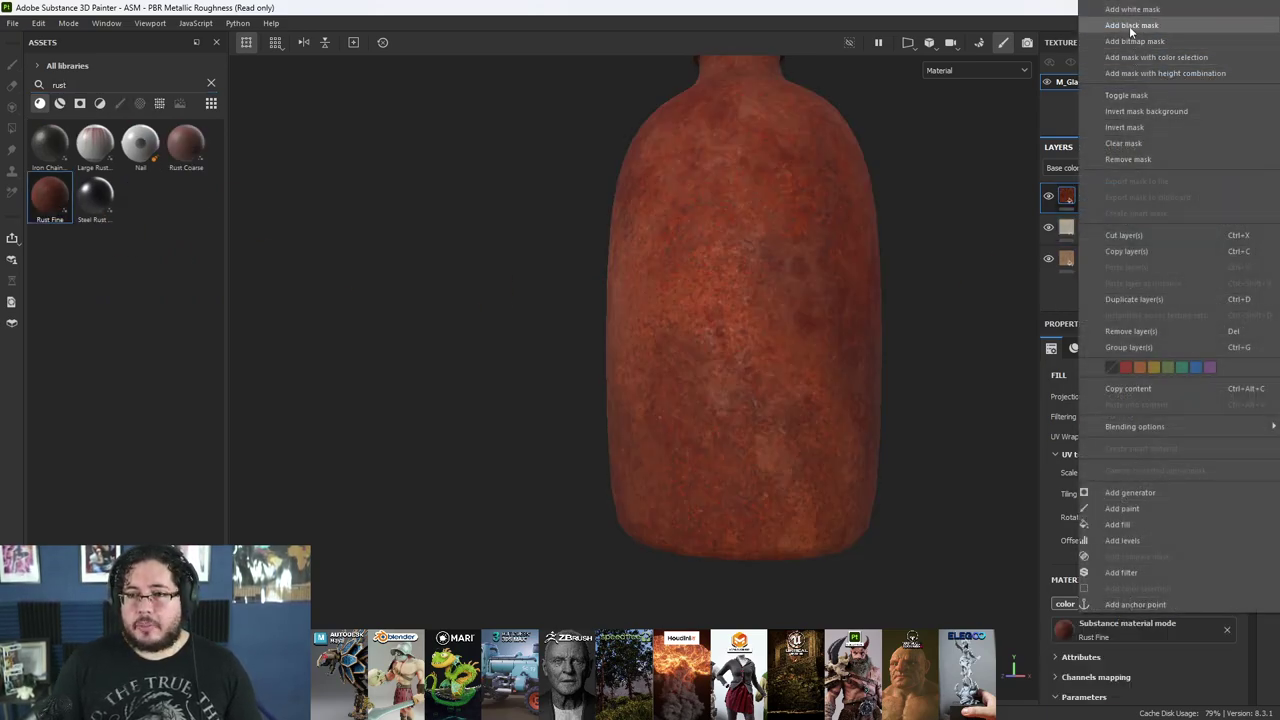
left_click(1131, 25)
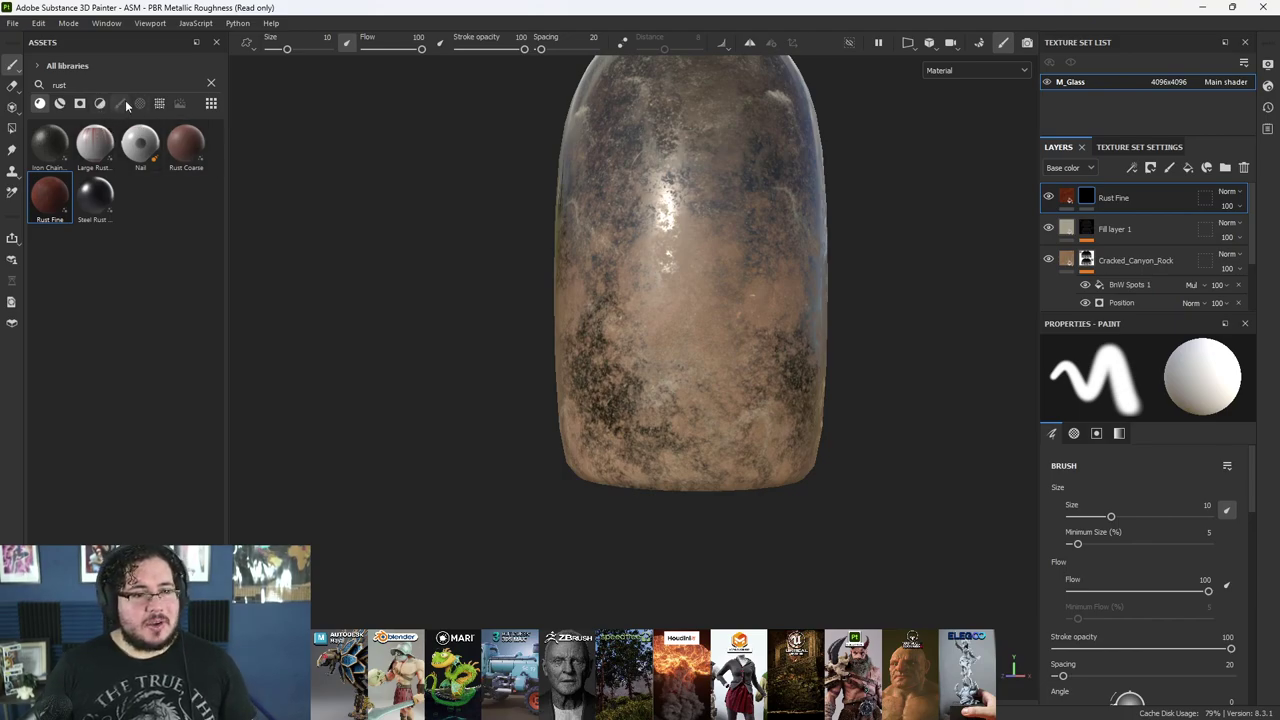
- Paint a patch of rust near the base of the bottle on the Rust Fine mask with the Dirt Splash brush
left_click(212, 85)
left_click(119, 103)
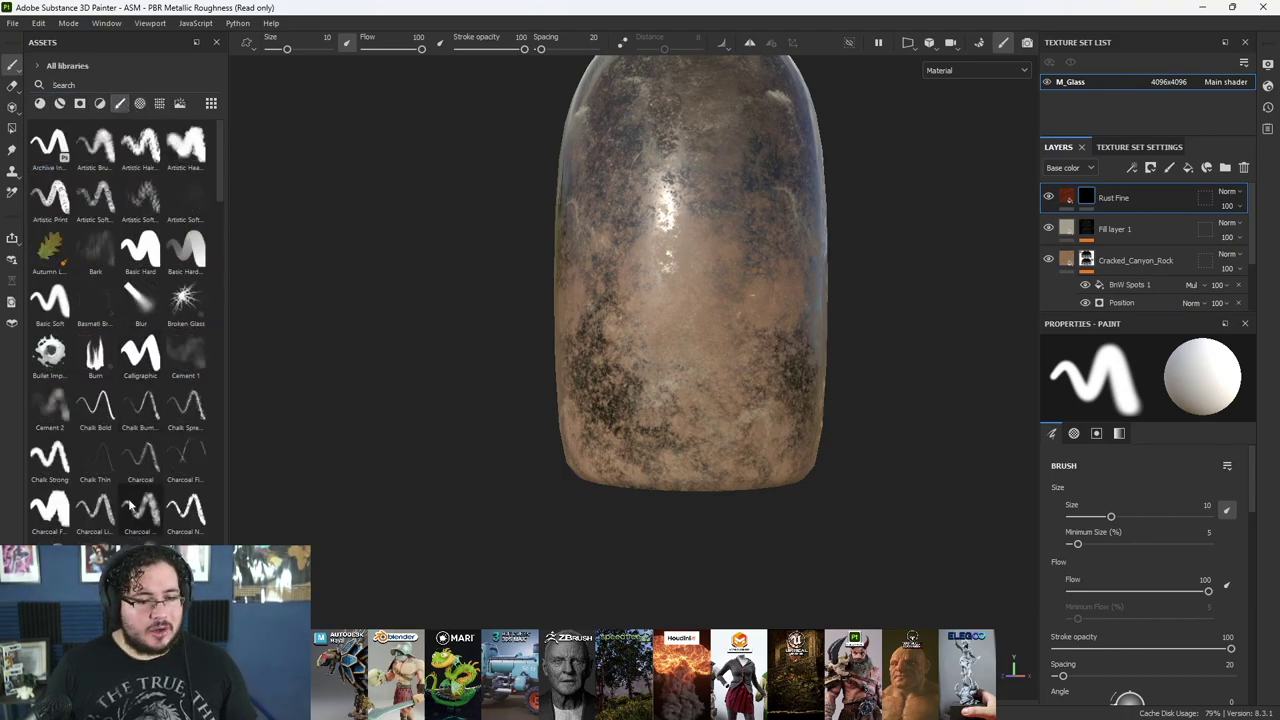
scroll(153, 490, "down", 3)
left_click(140, 390)
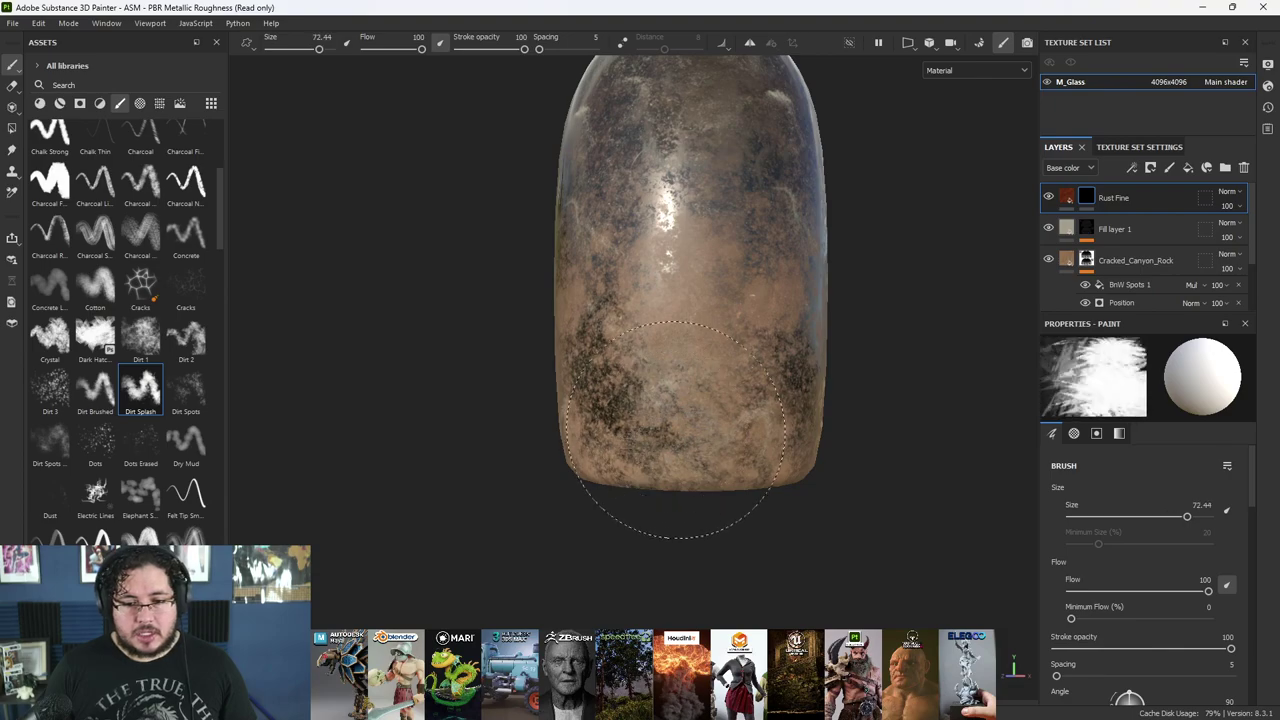
mouse_move(645, 455)
left_mouse_down()
mouse_move(566, 460)
mouse_move(686, 457)
mouse_move(757, 414)
mouse_move(740, 440)
left_mouse_up()
- Soften and extend the rust patch at the bottle's front base on the mask with the Dirt Brushed brush, adding and erasing rust
left_click(108, 393)
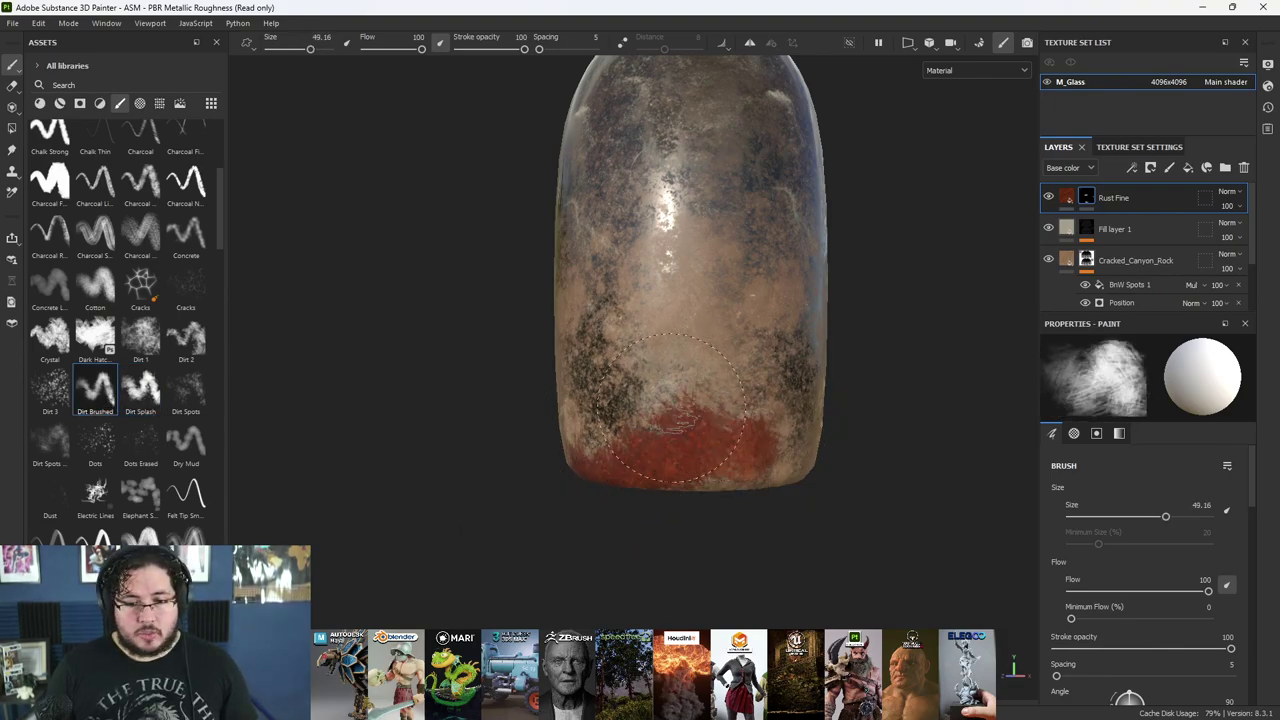
mouse_move(685, 398)
left_mouse_down()
mouse_move(580, 483)
mouse_move(751, 471)
left_mouse_up()
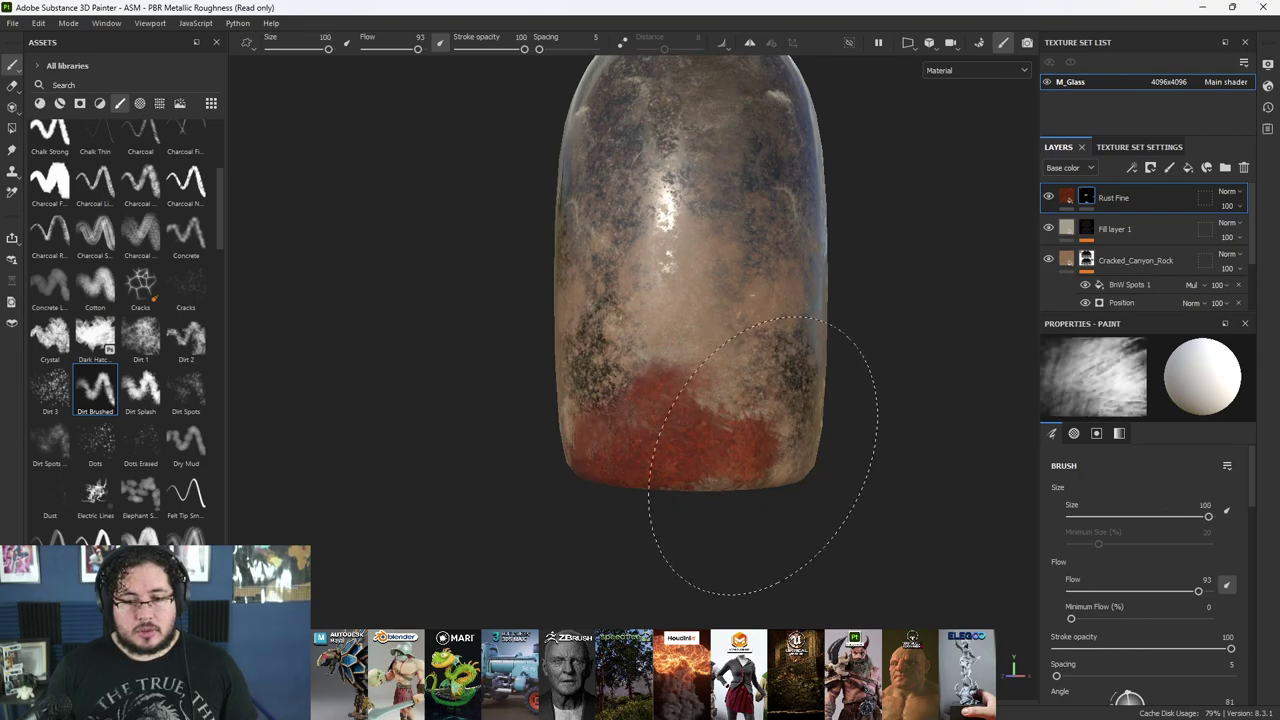
key("x")
mouse_move(688, 440)
left_mouse_down()
mouse_move(694, 417)
mouse_move(769, 454)
mouse_move(805, 430)
mouse_move(695, 462)
left_mouse_up()
key("x")
- Paint more rust around the remaining sides of the bottle's base with the Dirt Brushed brush at size 100
mouse_move(695, 462)
left_mouse_down("alt")
mouse_move(721, 454)
mouse_move(620, 395)
mouse_move(548, 377)
mouse_move(557, 400)
mouse_move(566, 366)
mouse_move(528, 357)
mouse_move(391, 386)
left_mouse_up("alt")
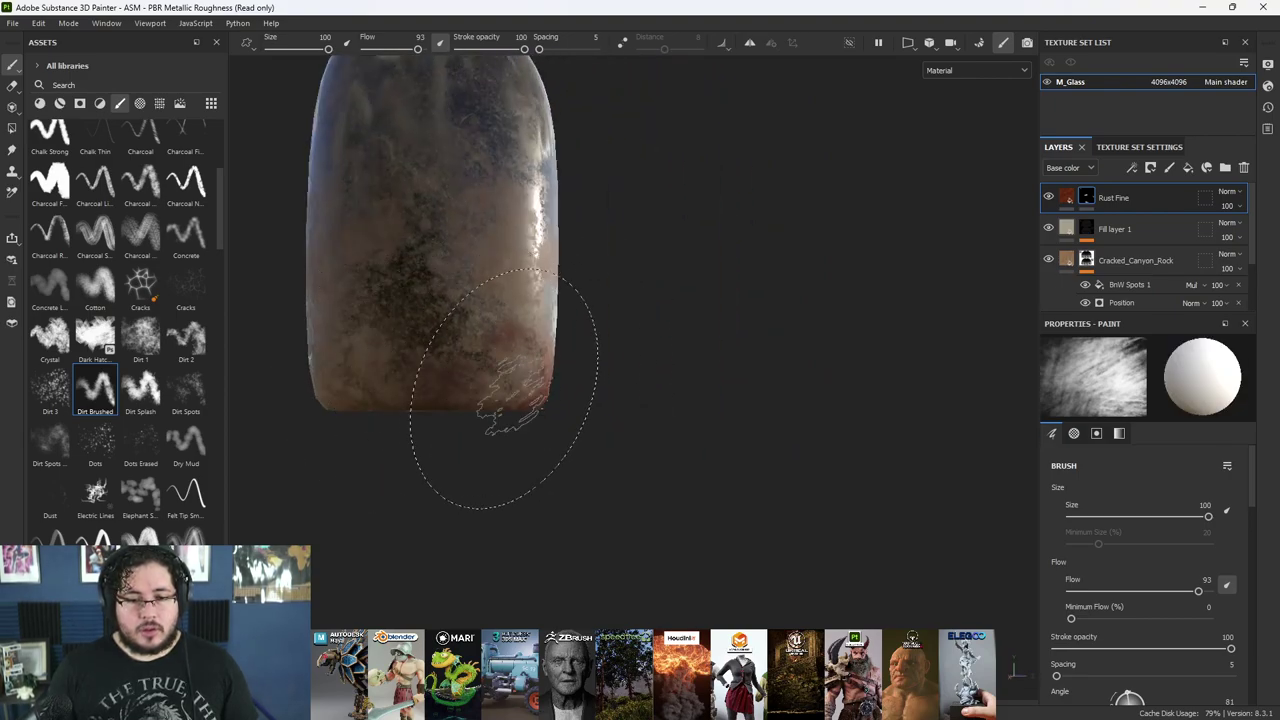
left_click_drag(463, 417, 478, 375, "alt")
left_click_drag(680, 409, 634, 423, "alt")
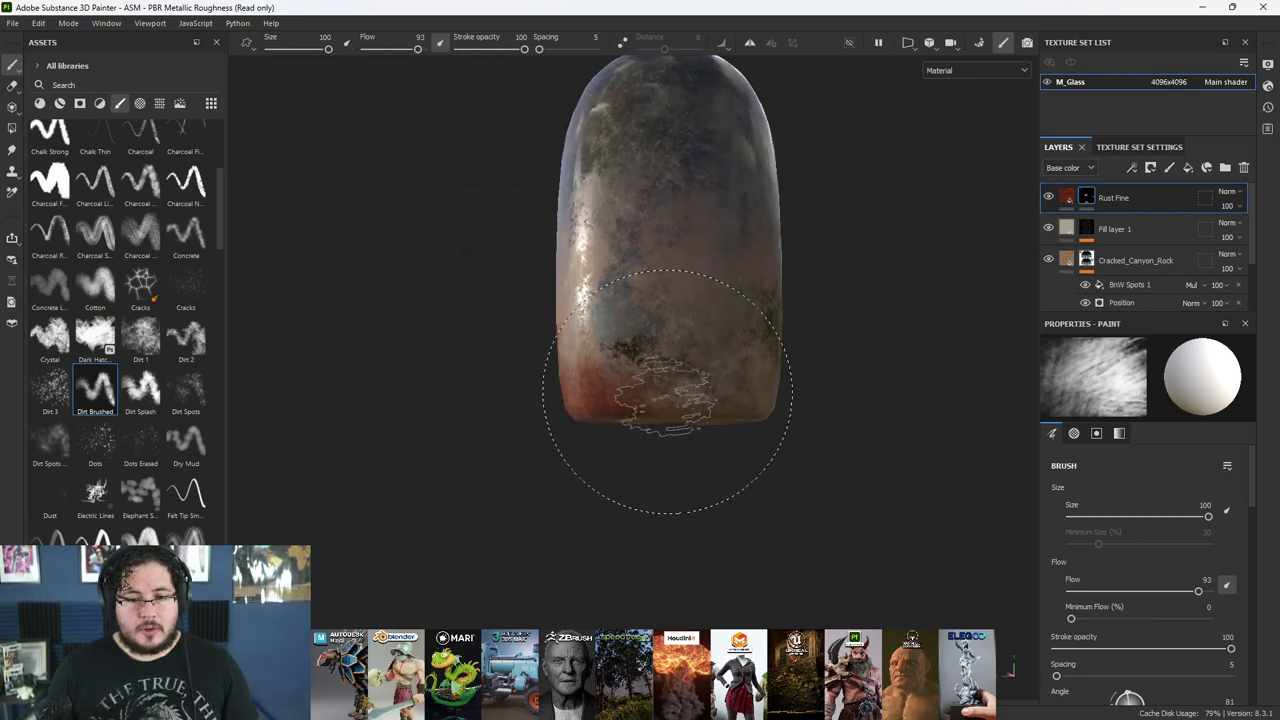
mouse_move(723, 400)
left_mouse_down("alt")
mouse_move(508, 345)
mouse_move(598, 347)
left_mouse_up("alt")
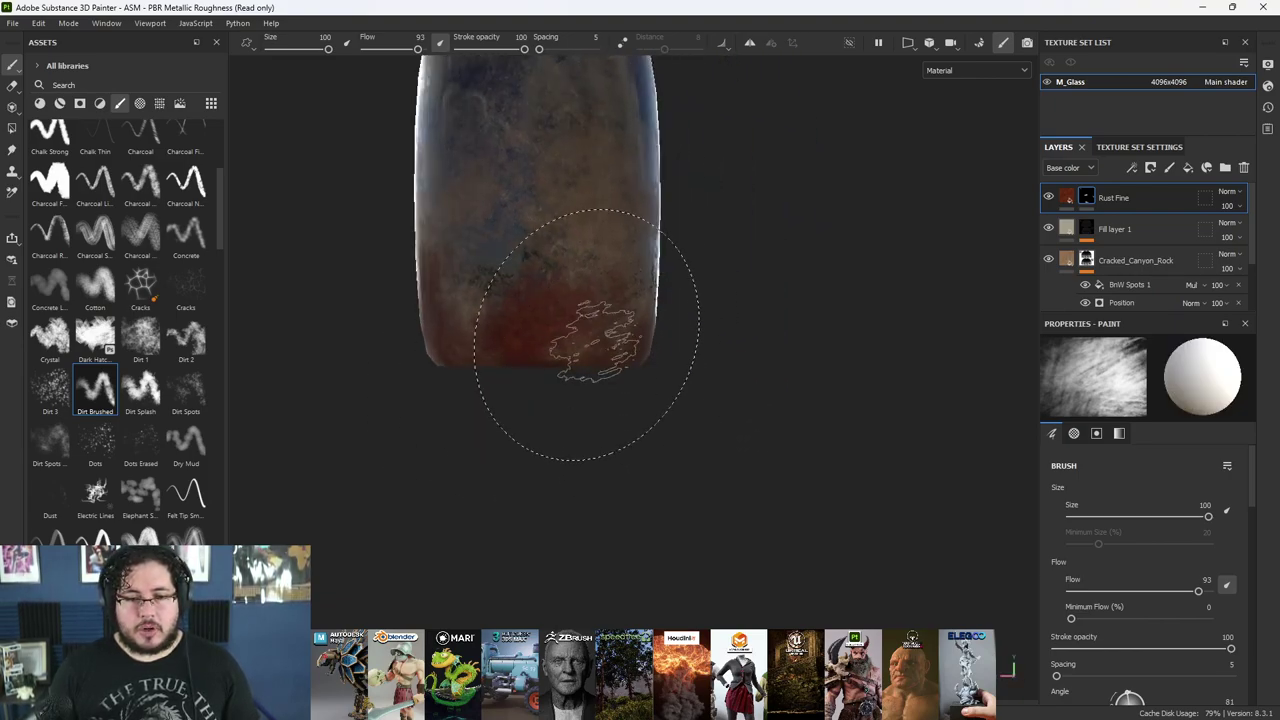
- Set the Rust Fine layer's blending mode to Overlay and its opacity to 86
right_click_drag(480, 314, 329, 271, "alt")
mouse_move(329, 271)
left_mouse_down("alt")
mouse_move(609, 229)
mouse_move(505, 243)
left_mouse_up("alt")
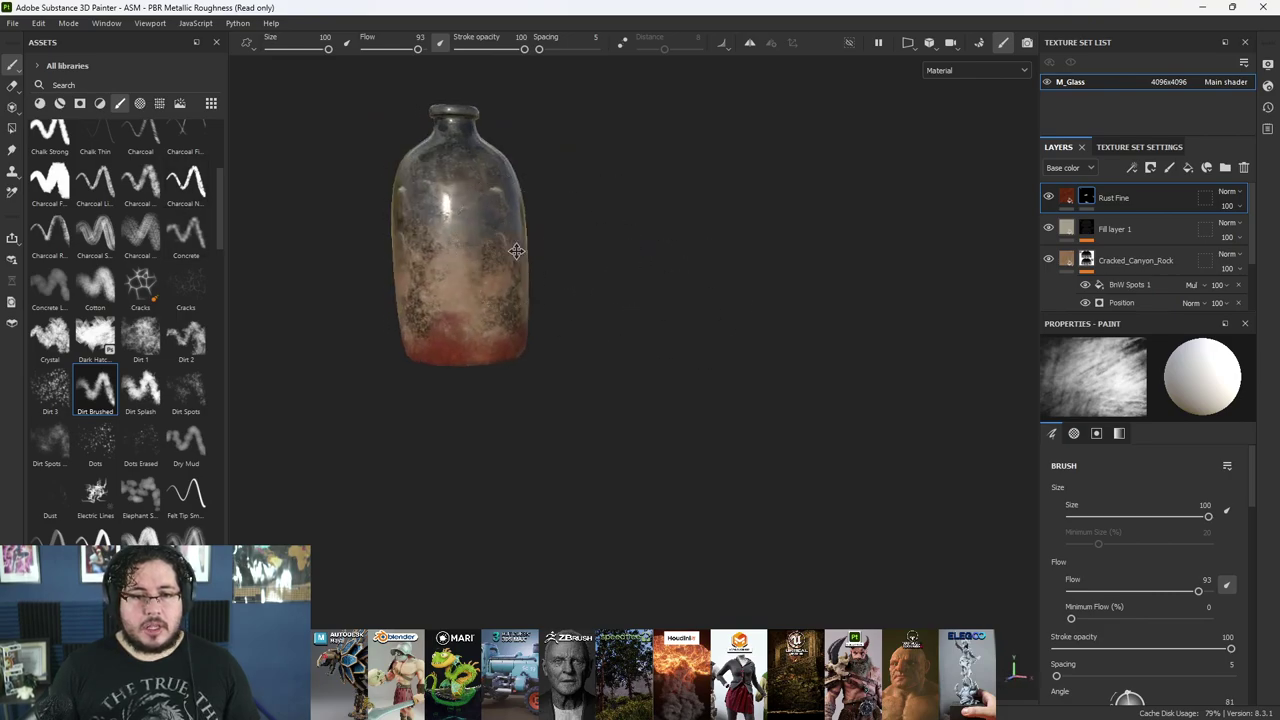
middle_click_drag(505, 243, 617, 297, "alt")
right_click_drag(617, 297, 697, 336, "alt")
middle_click_drag(520, 188, 571, 236, "alt")
mouse_move(571, 236)
right_mouse_down("alt")
mouse_move(597, 272)
mouse_move(628, 245)
right_mouse_up("alt")
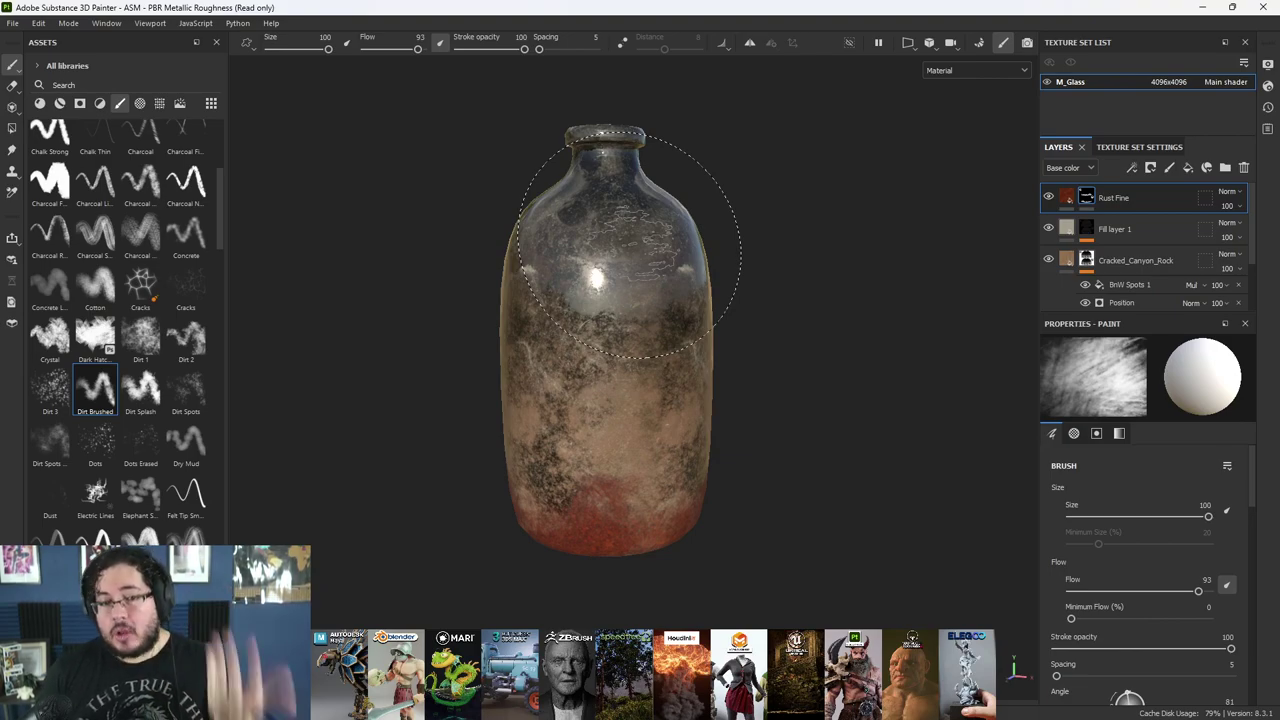
mouse_move(757, 243)
left_mouse_down("alt")
mouse_move(943, 271)
mouse_move(790, 272)
mouse_move(771, 286)
left_mouse_up("alt")
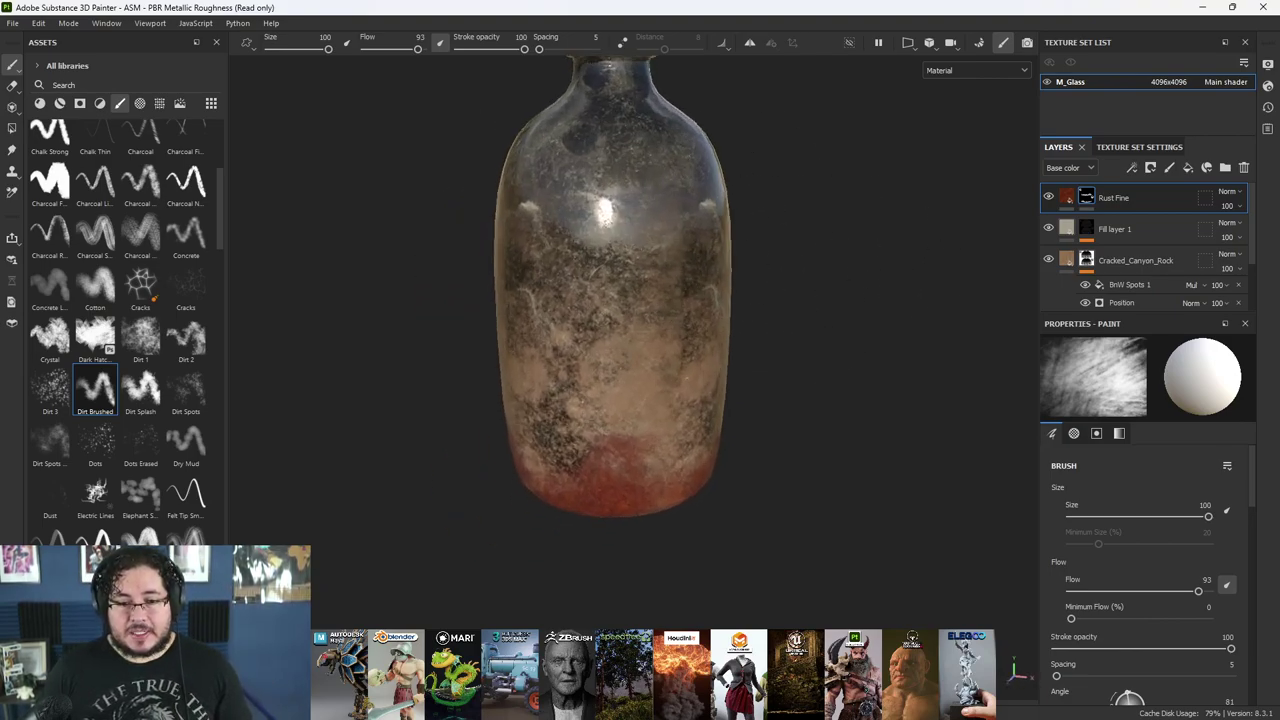
left_click(1228, 191)
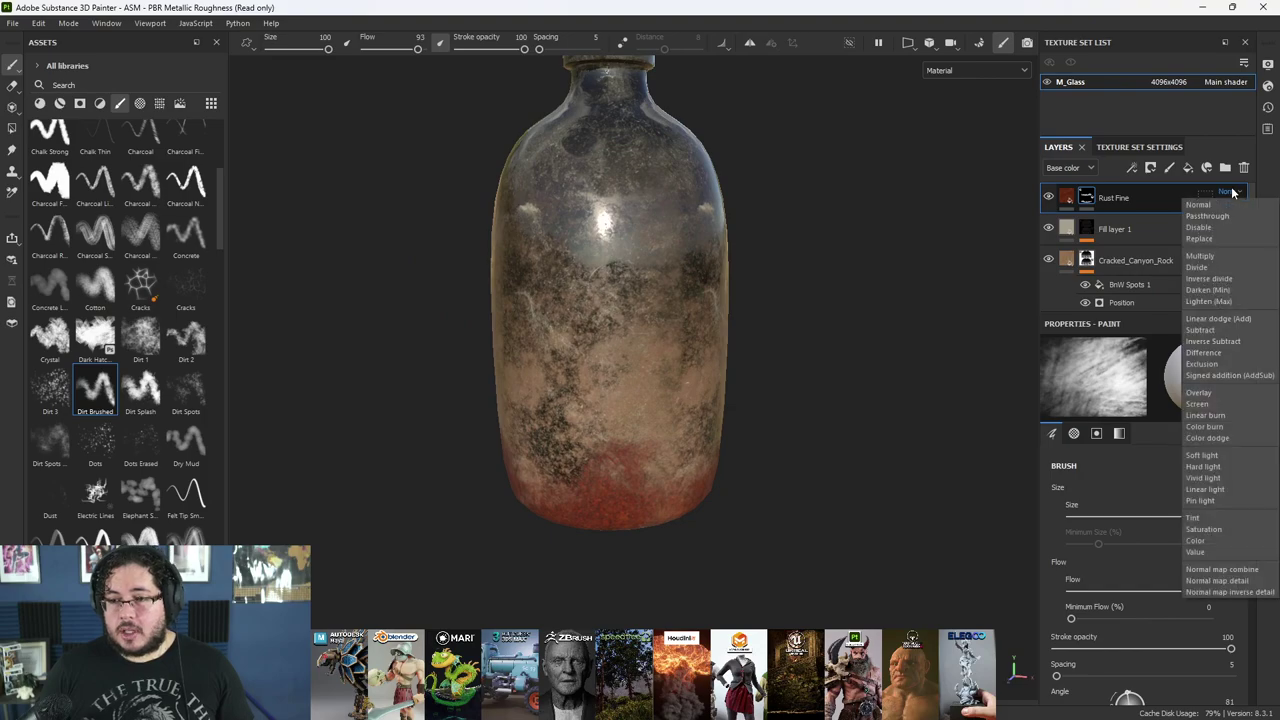
left_click(1216, 395)
left_click_drag(829, 400, 803, 334, "alt")
left_click_drag(1271, 230, 1266, 230)
left_click_drag(870, 348, 708, 366, "alt")
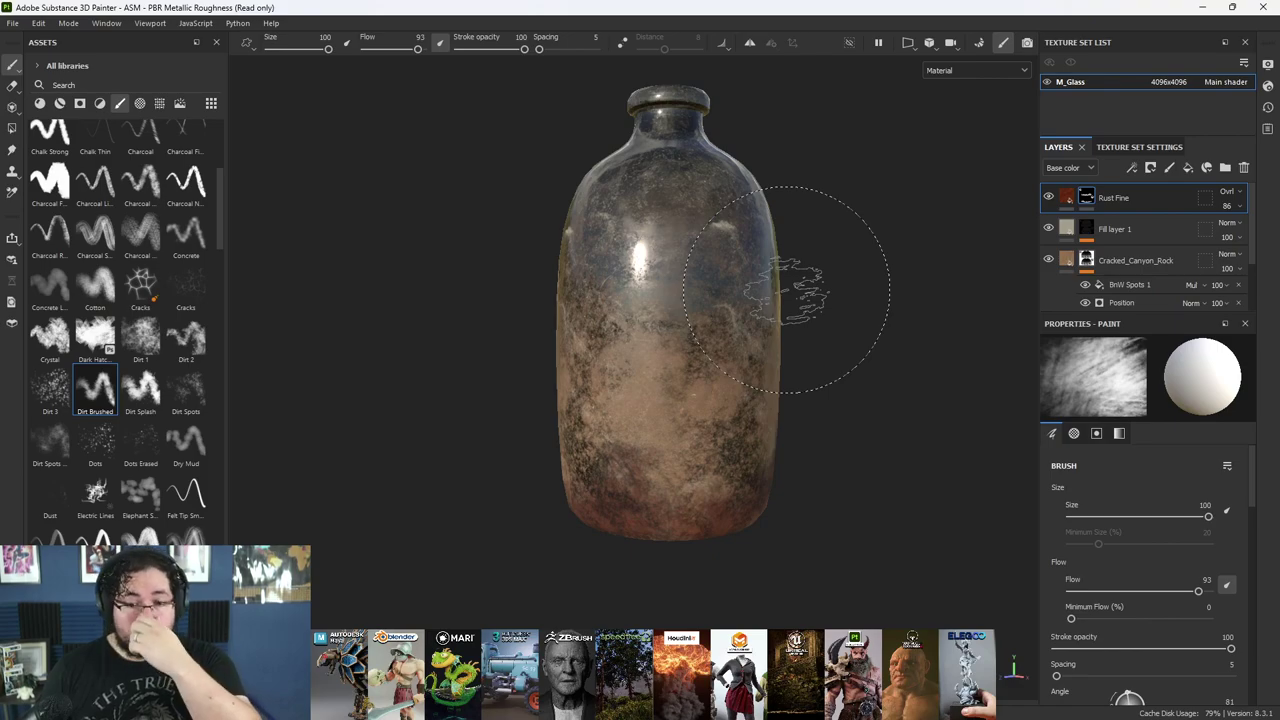
- Group Rust Fine, Fill layer 1 and Cracked_Canyon_Rock into a folder named Dirt, collapse it and hide it
left_click(1141, 268, "shift")
key("ctrl+g")
double_click(1111, 197)
type("Dirt")
key("Return")
left_click(1063, 197)
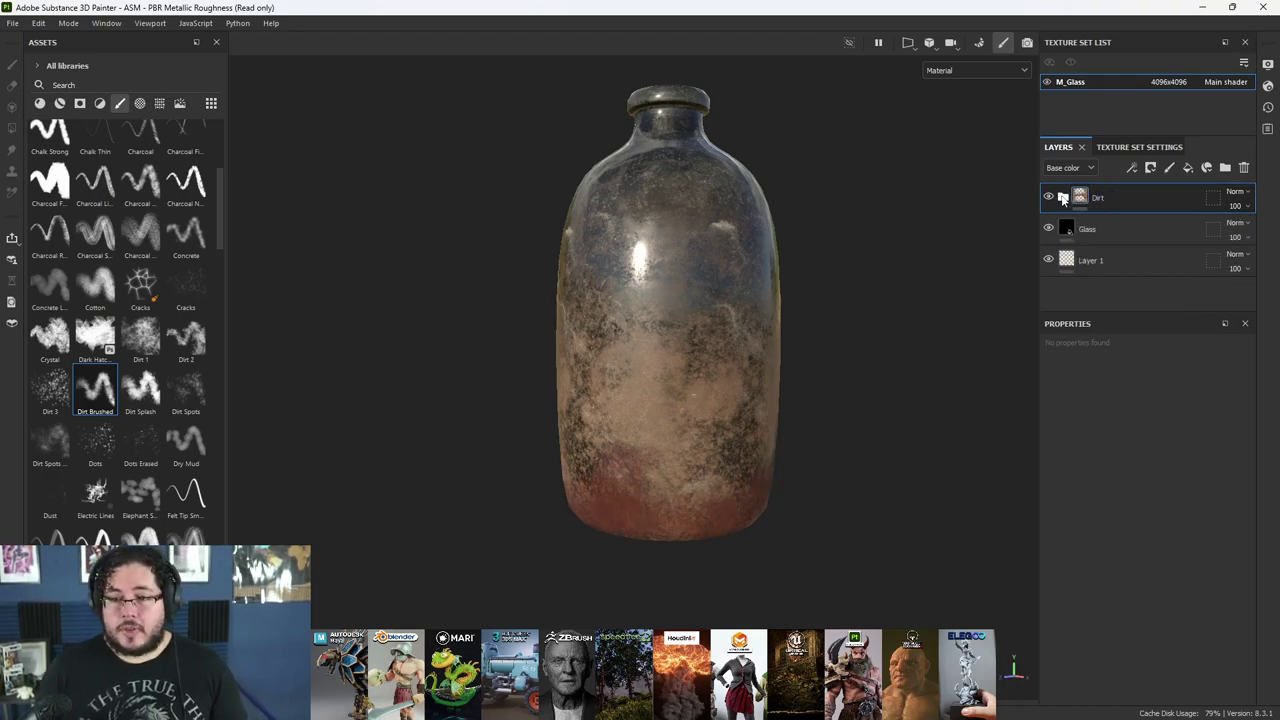
left_click(1048, 197)
left_click_drag(775, 290, 824, 306, "alt")
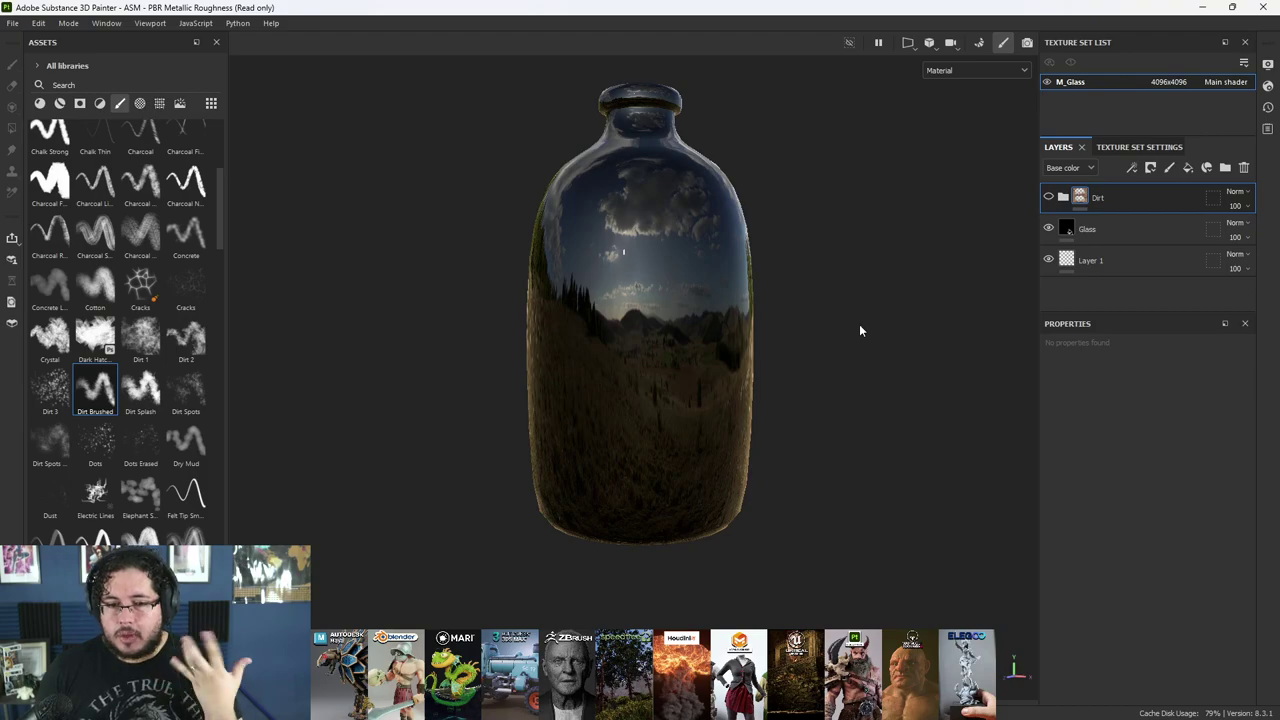
- Add a fill layer above the Dirt folder with only the height channel enabled and give it a black mask
left_click(1187, 167)
left_click(1068, 604)
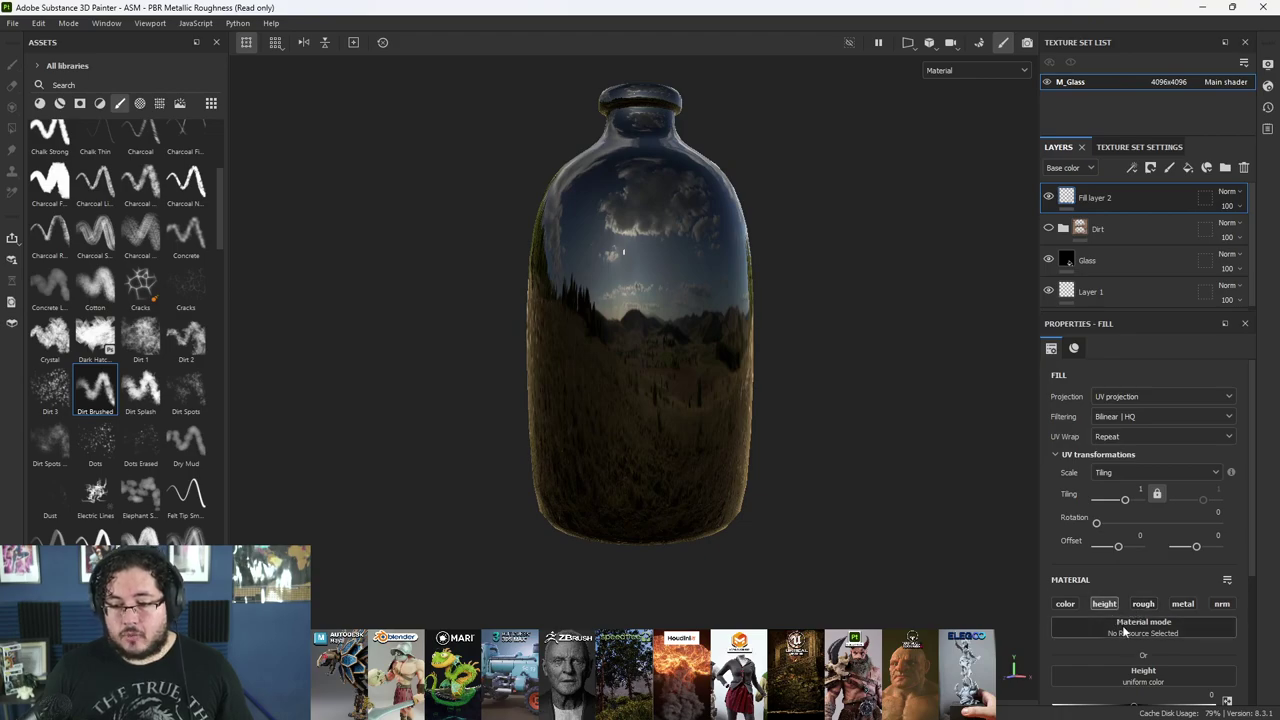
right_click(1105, 197)
left_click(1130, 25)
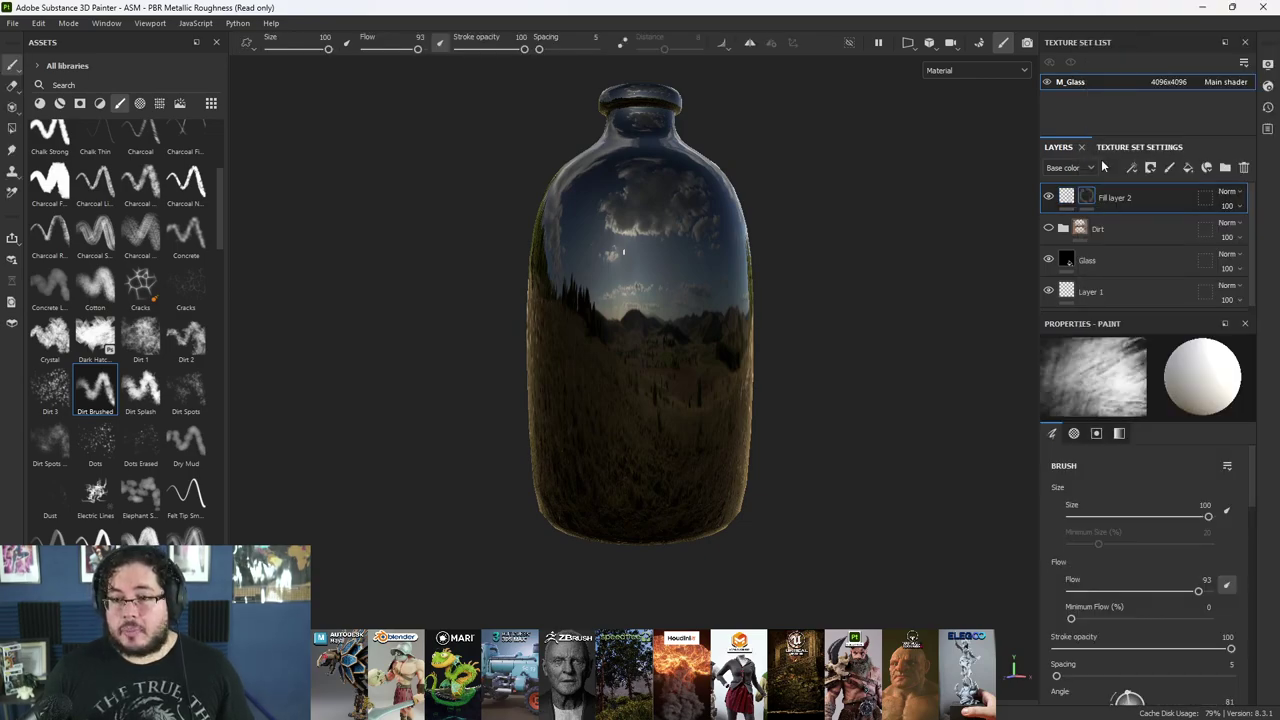
- Add a fill to Fill layer 2's mask and assign it the Clouds 2 procedural texture
right_click(1087, 197)
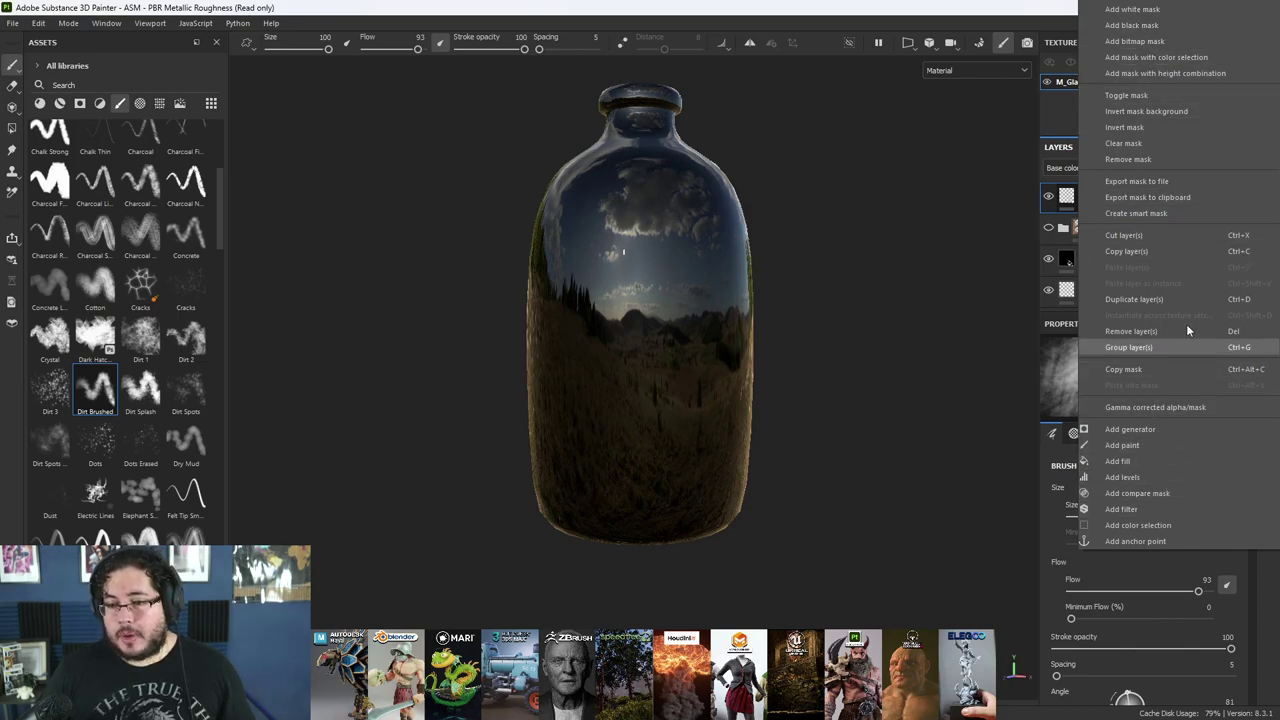
left_click(1118, 461)
left_click(1176, 601)
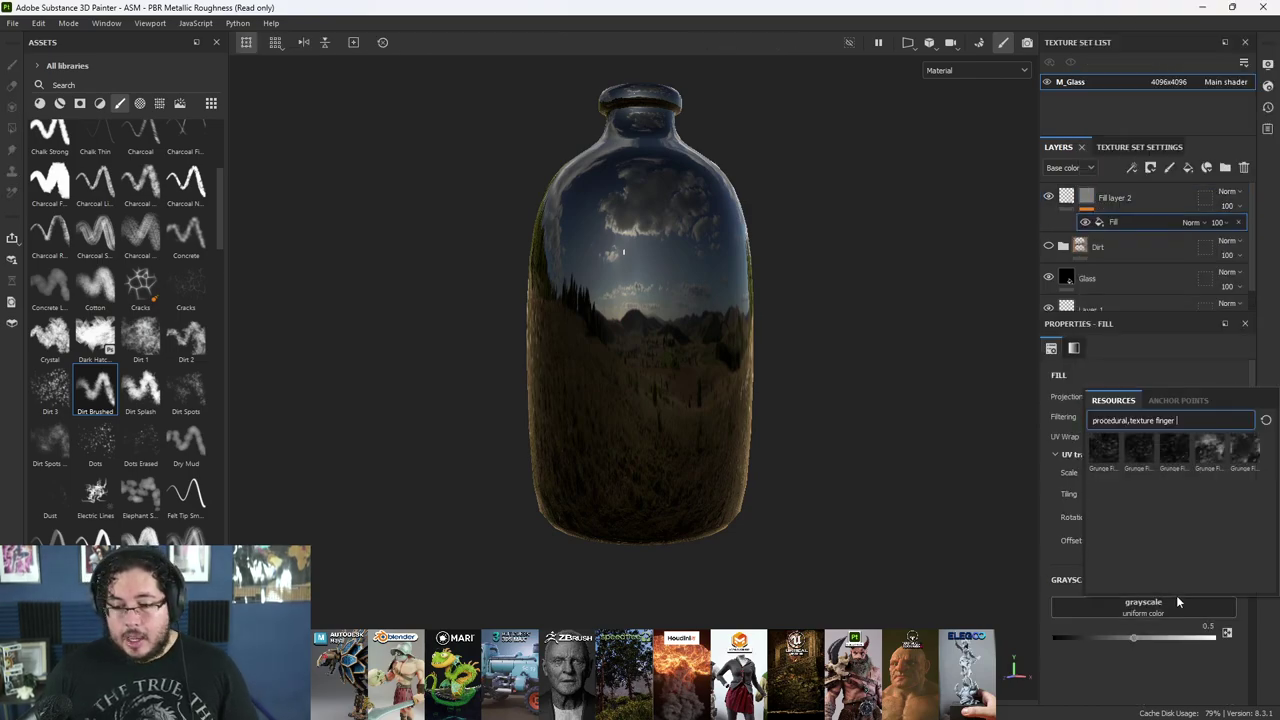
key("BackSpace")
key("BackSpace")
type("cloud")
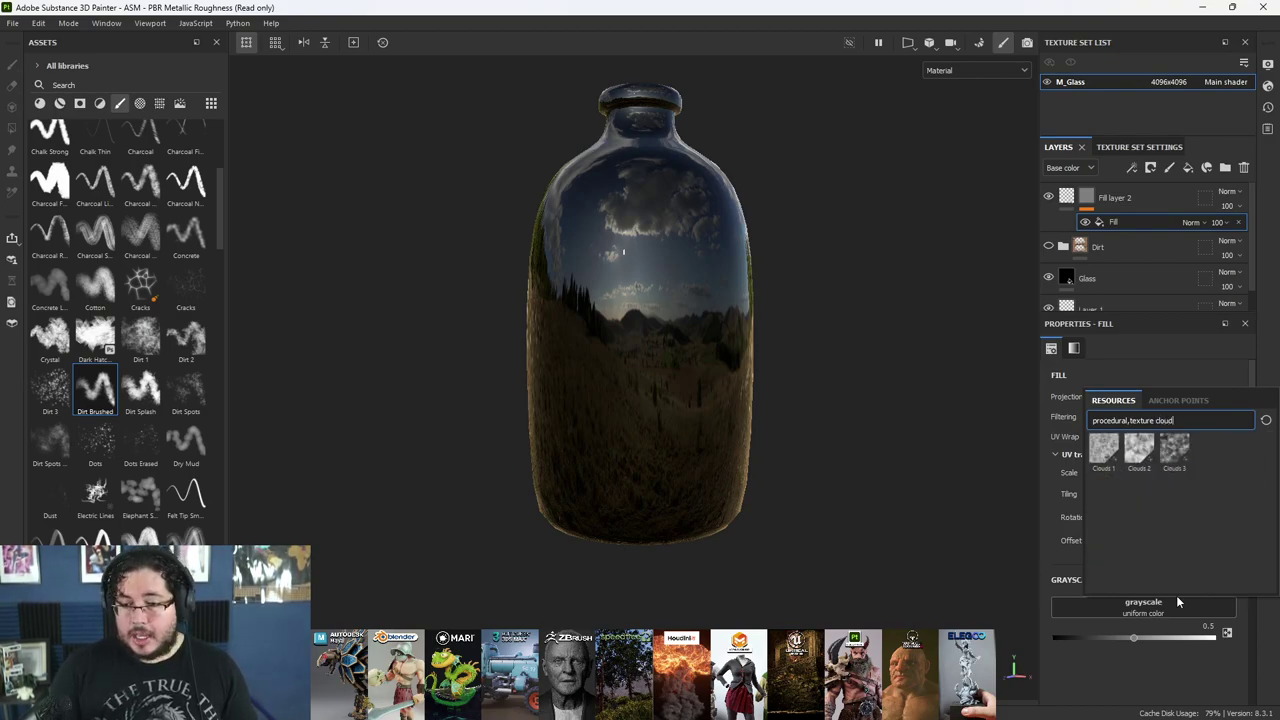
left_click(1138, 452)
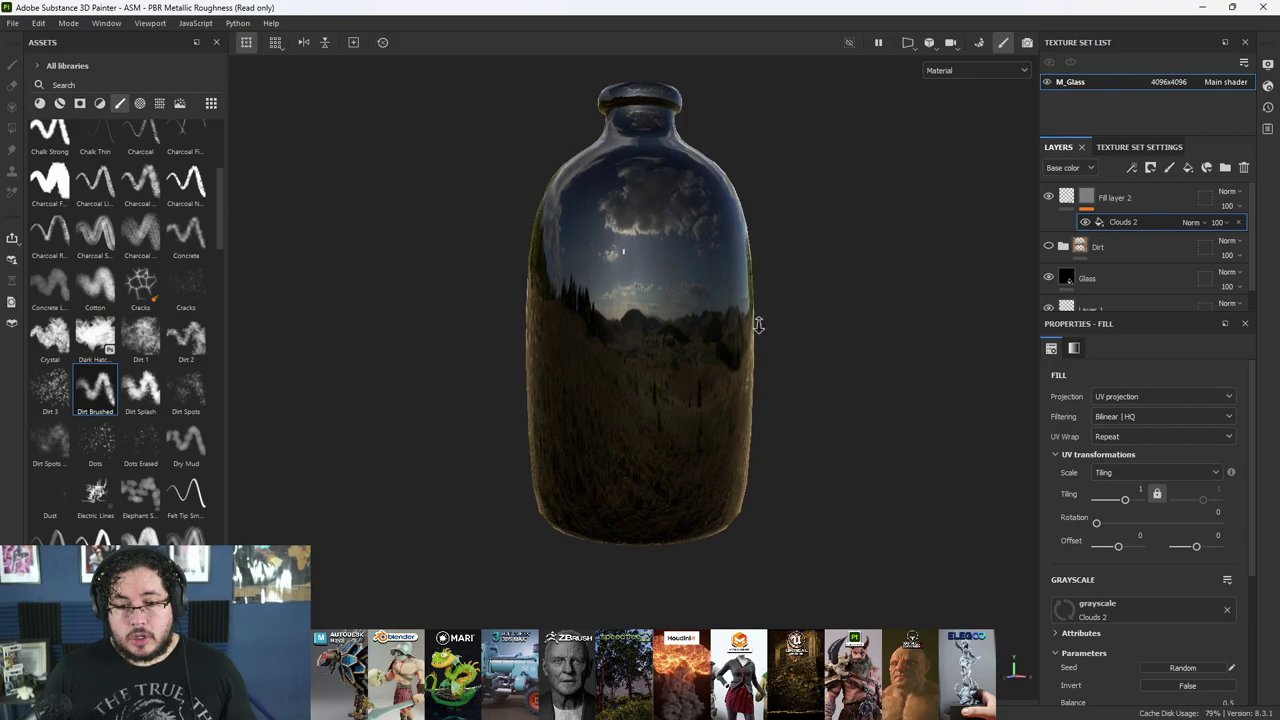
- Lower Fill layer 2's height value to -0.1020 to distort the glass surface
scroll(758, 329, "up", 1)
left_click(1069, 198)
scroll(1137, 634, "down", 2)
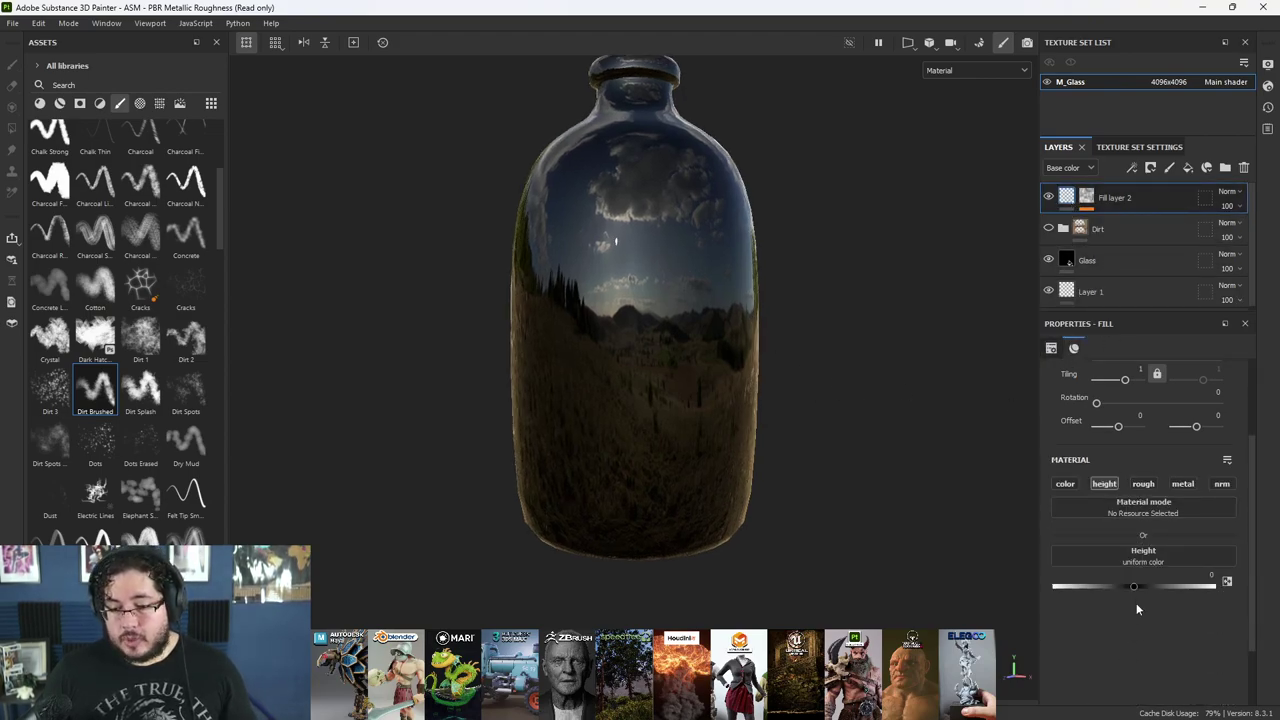
left_click_drag(1134, 587, 1134, 587)
right_click_drag(880, 440, 1137, 694, "alt")
left_click_drag(740, 470, 768, 456, "alt")
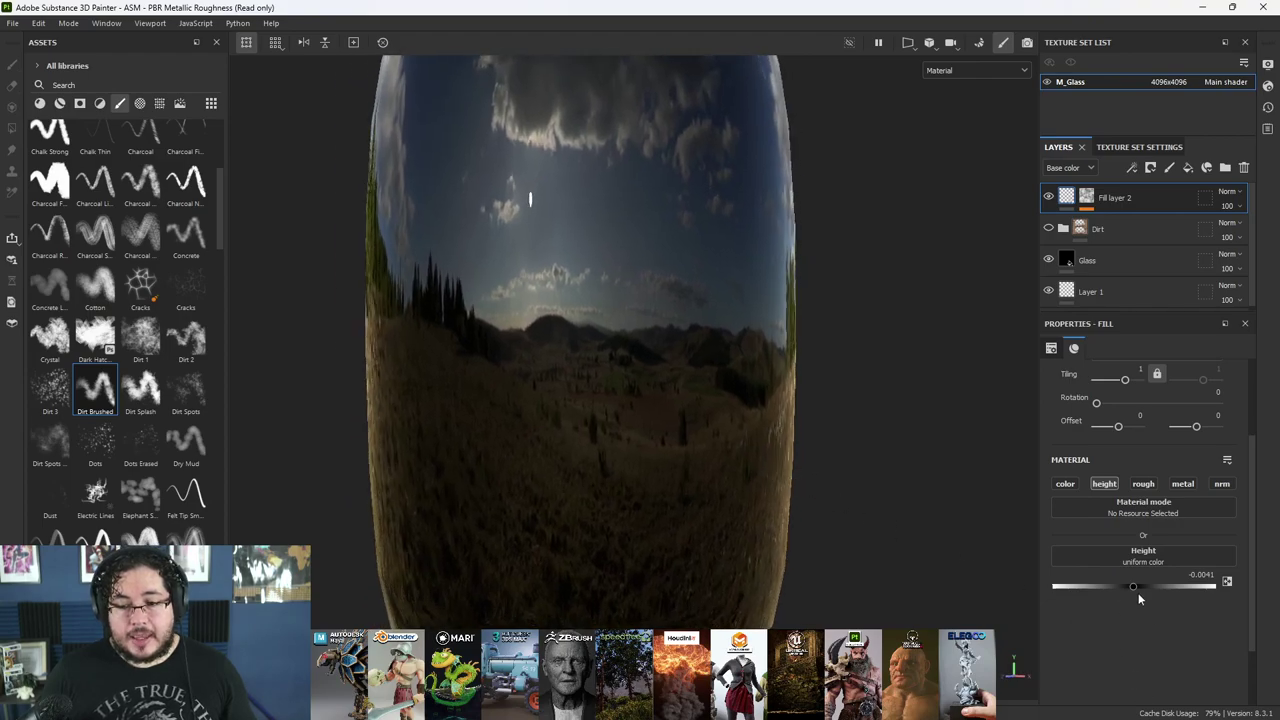
left_click_drag(1132, 587, 1128, 586)
left_click_drag(814, 503, 714, 424, "alt")
middle_click_drag(714, 424, 825, 519, "alt")
left_click_drag(825, 520, 817, 450, "alt")
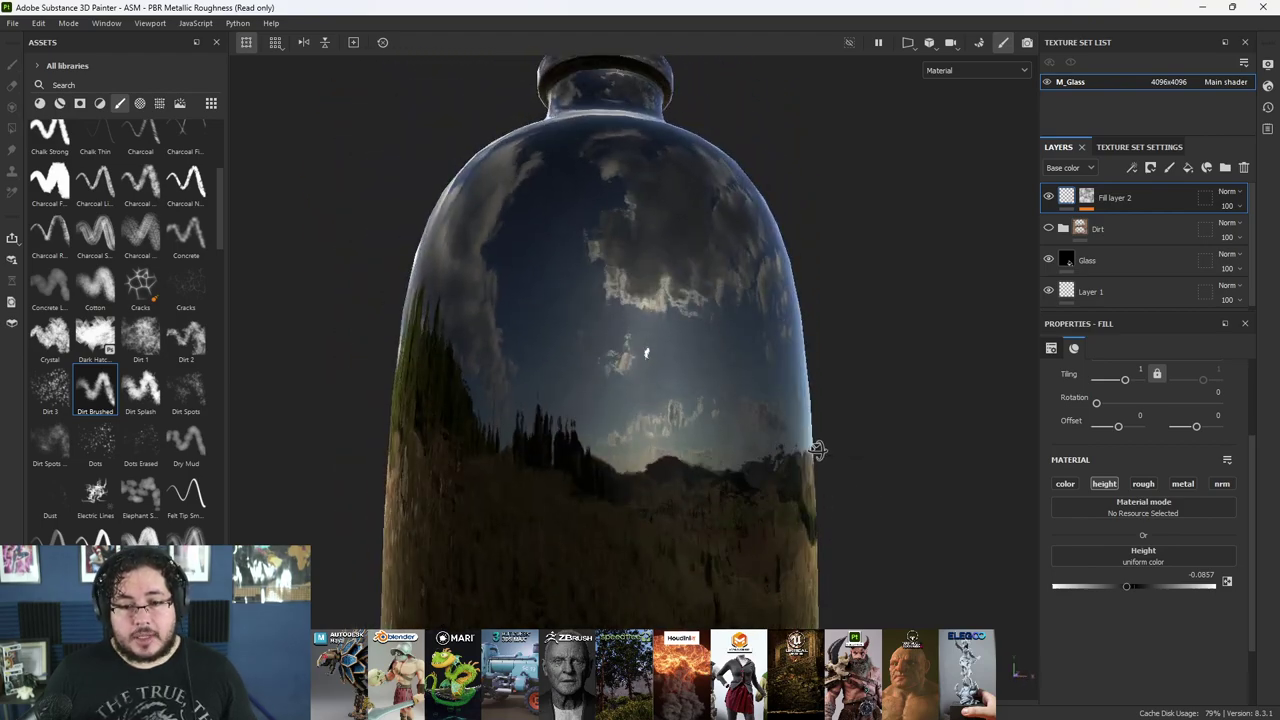
left_click_drag(900, 500, 790, 540, "alt")
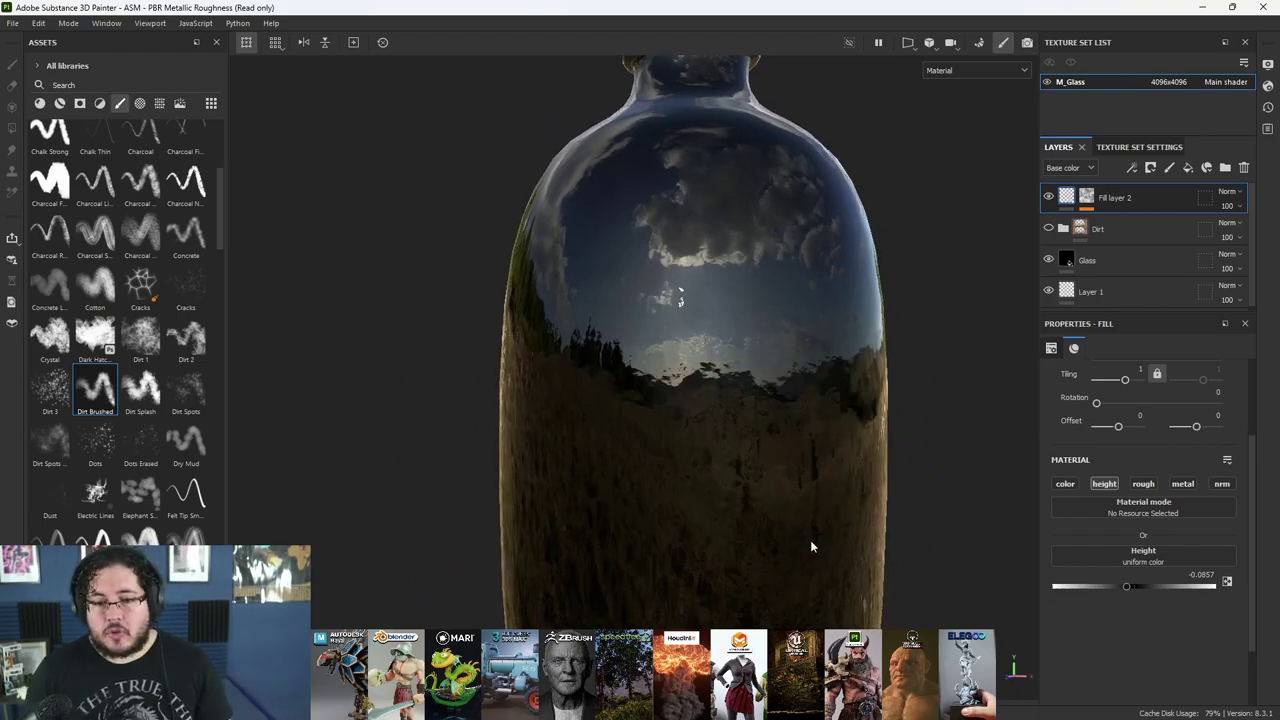
left_click_drag(900, 537, 875, 502, "alt")
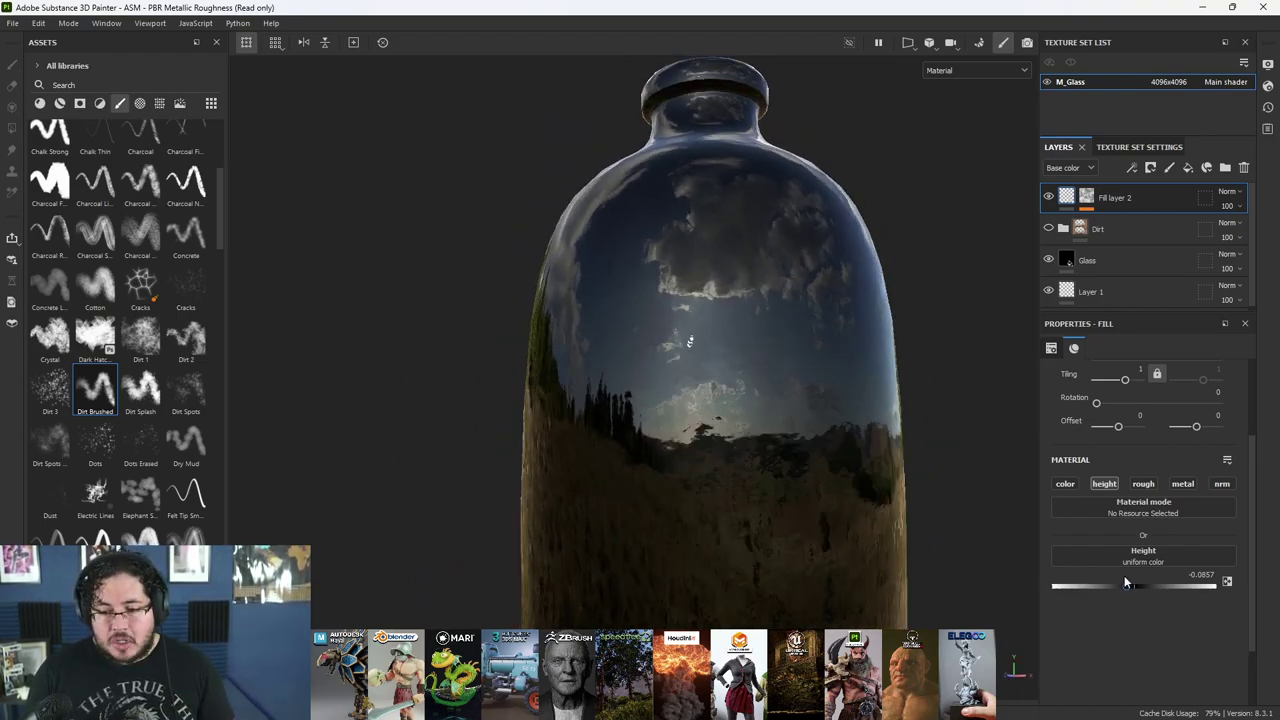
scroll(1124, 572, "up", 3)
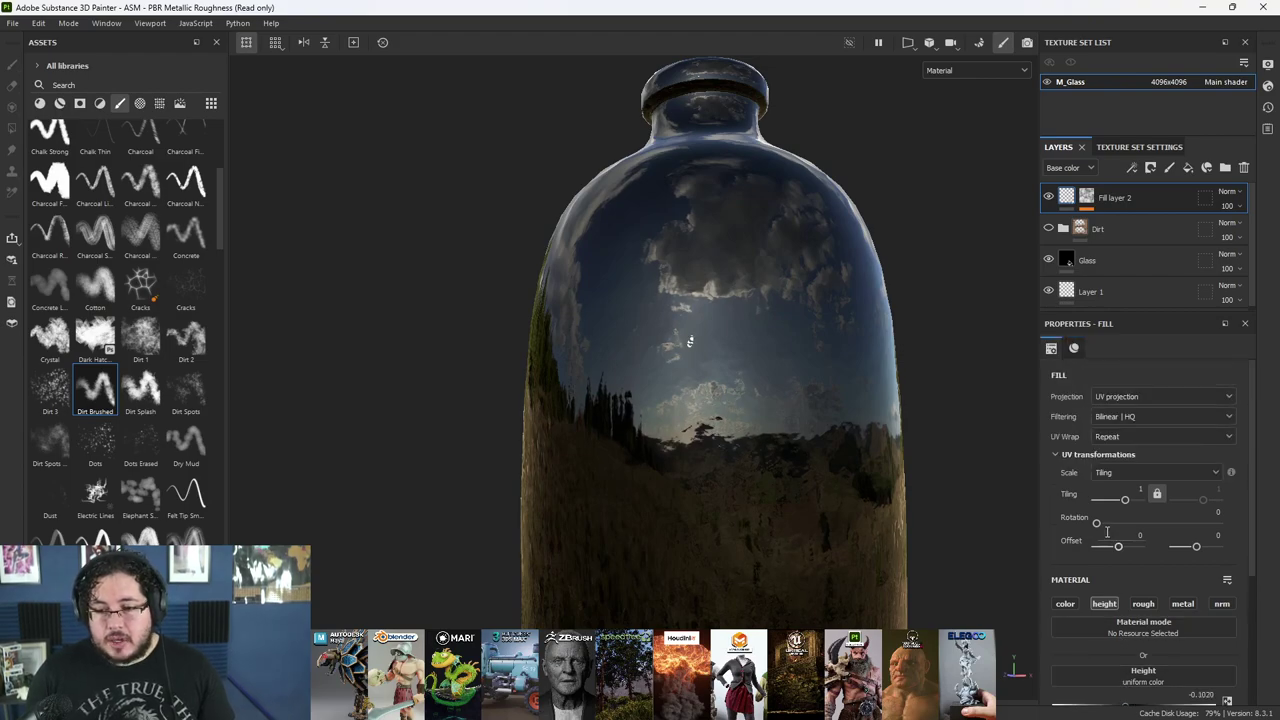
- Switch the Clouds 2 mask fill to Tri-planar projection and set its tiling to 0.39
left_click(1087, 199)
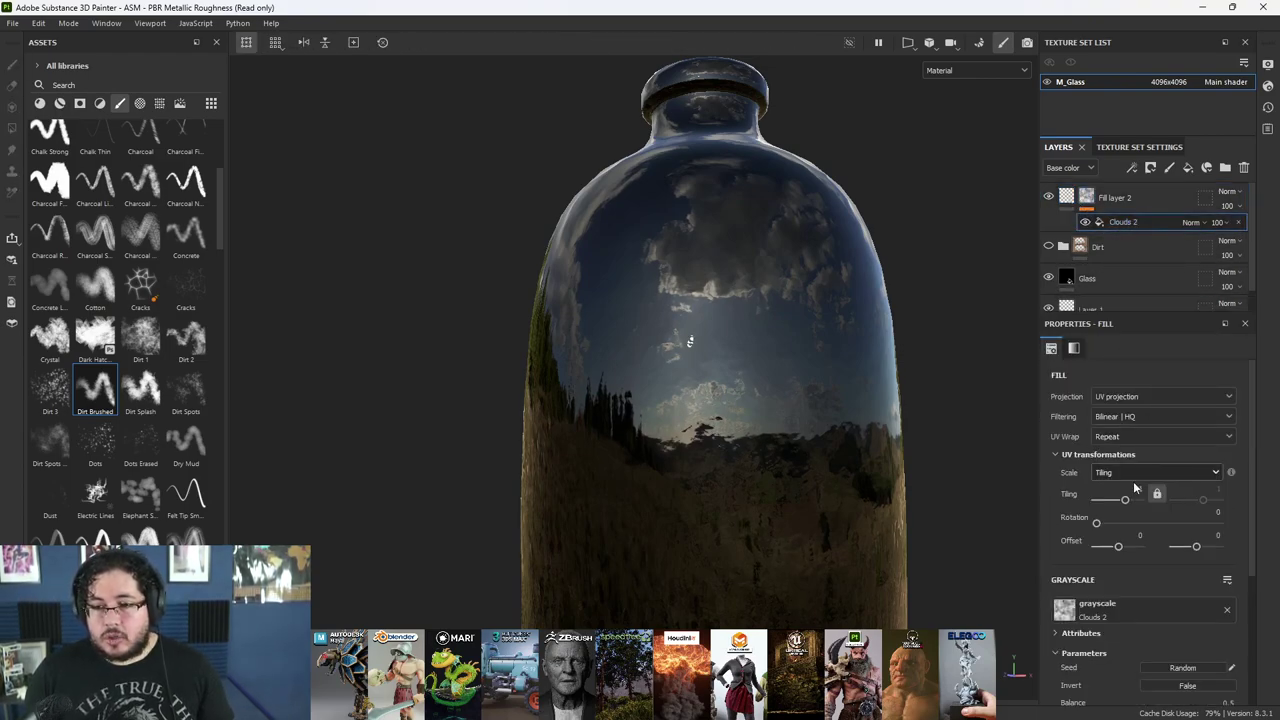
left_click(1160, 396)
left_click(1135, 440)
left_click_drag(905, 430, 966, 466, "alt")
left_click_drag(1127, 523, 1122, 523)
left_click_drag(880, 450, 980, 486, "alt")
scroll(877, 475, "down", 5)
left_click_drag(845, 455, 872, 484, "alt")
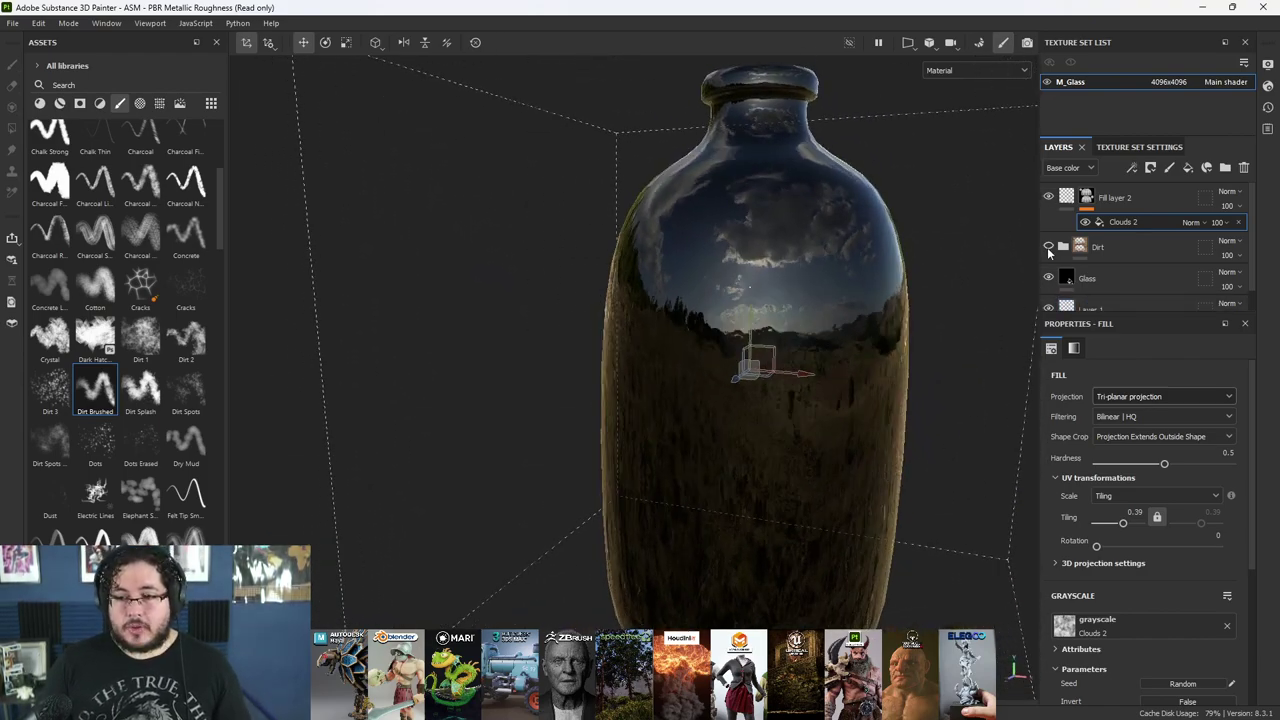
- Show the Dirt folder again and expand it to review the bottle together with its dirt layers
left_click(1048, 247)
left_click_drag(945, 343, 810, 366, "alt")
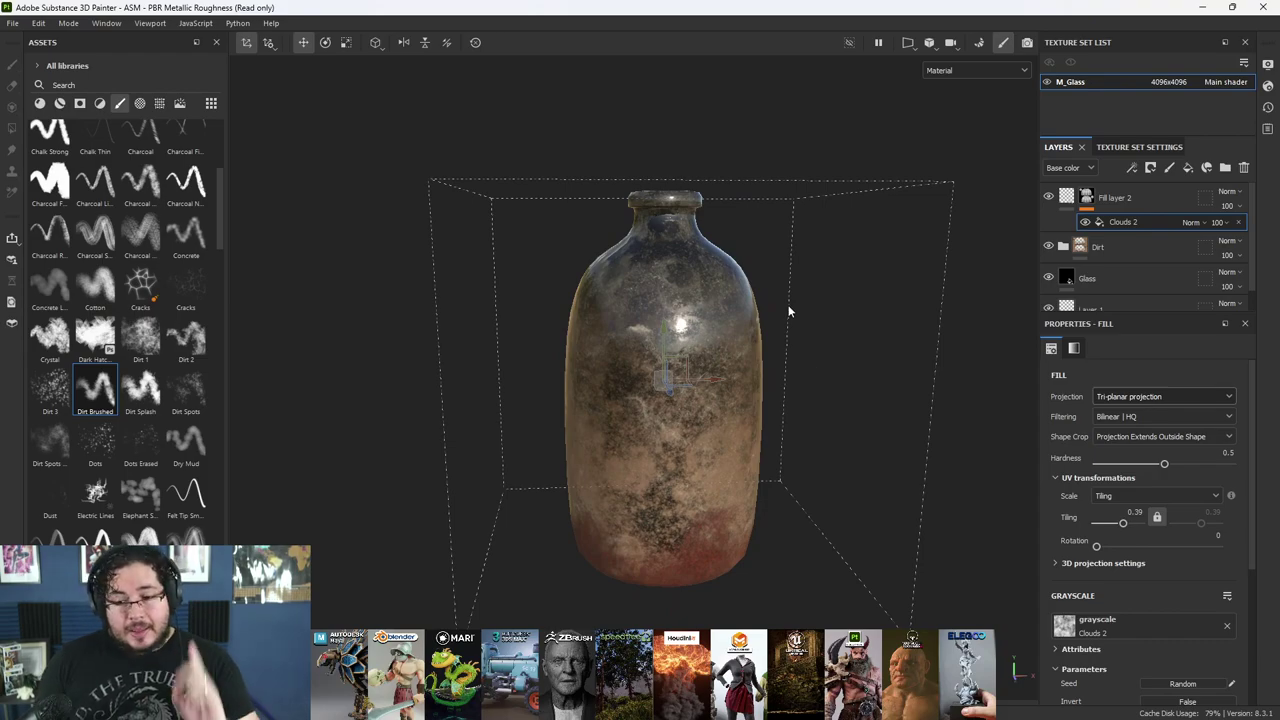
left_click_drag(816, 332, 860, 330, "alt")
scroll(848, 443, "up", 2)
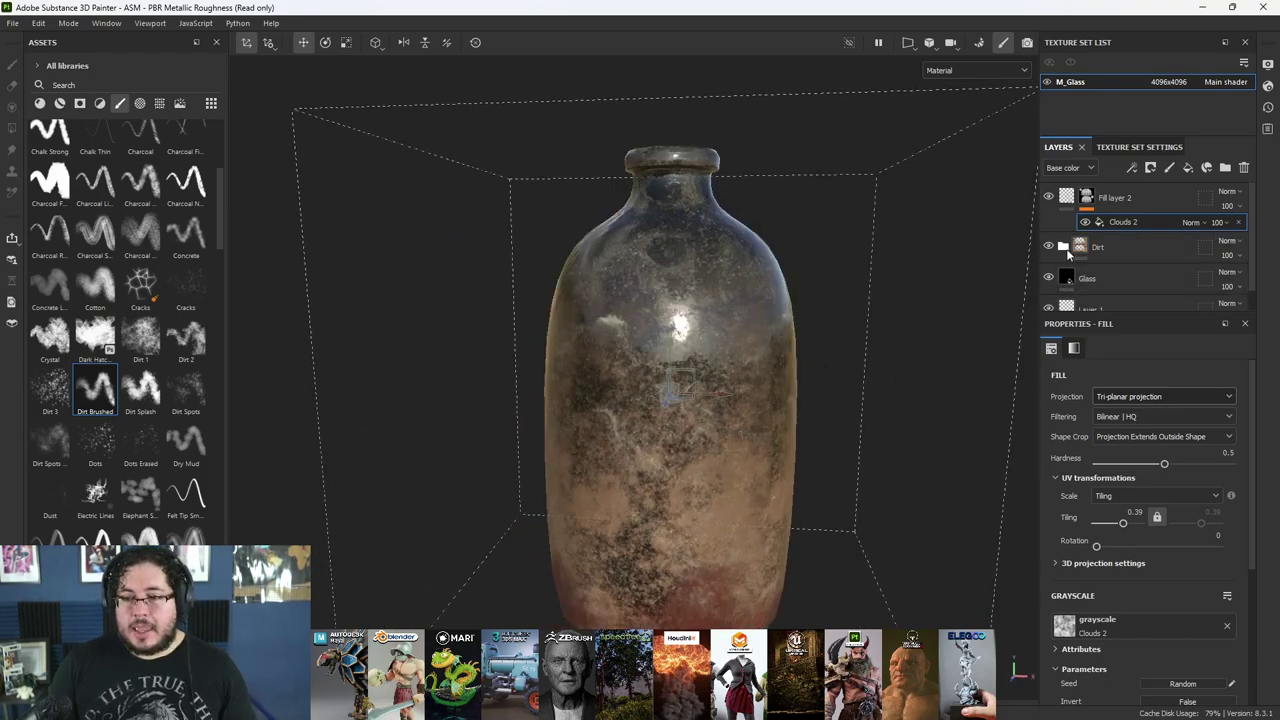
scroll(1105, 250, "down", 2)
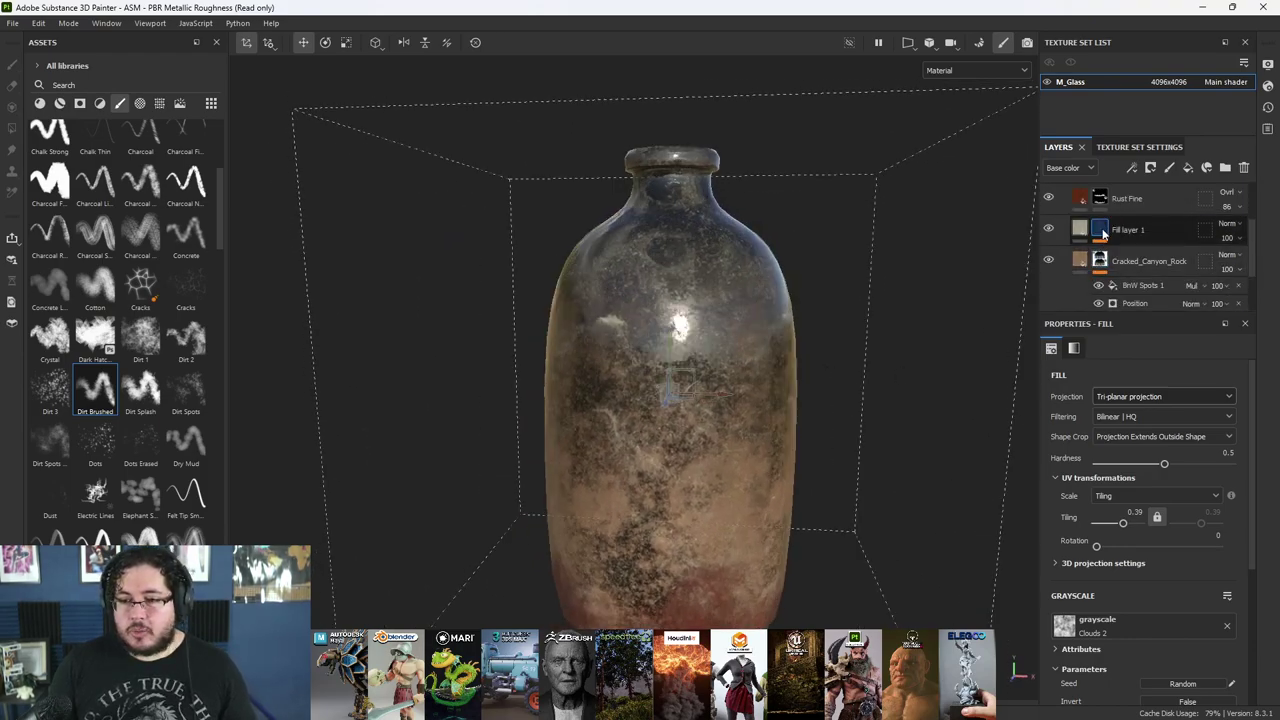
scroll(1107, 242, "up", 1)
scroll(1107, 270, "down", 1)
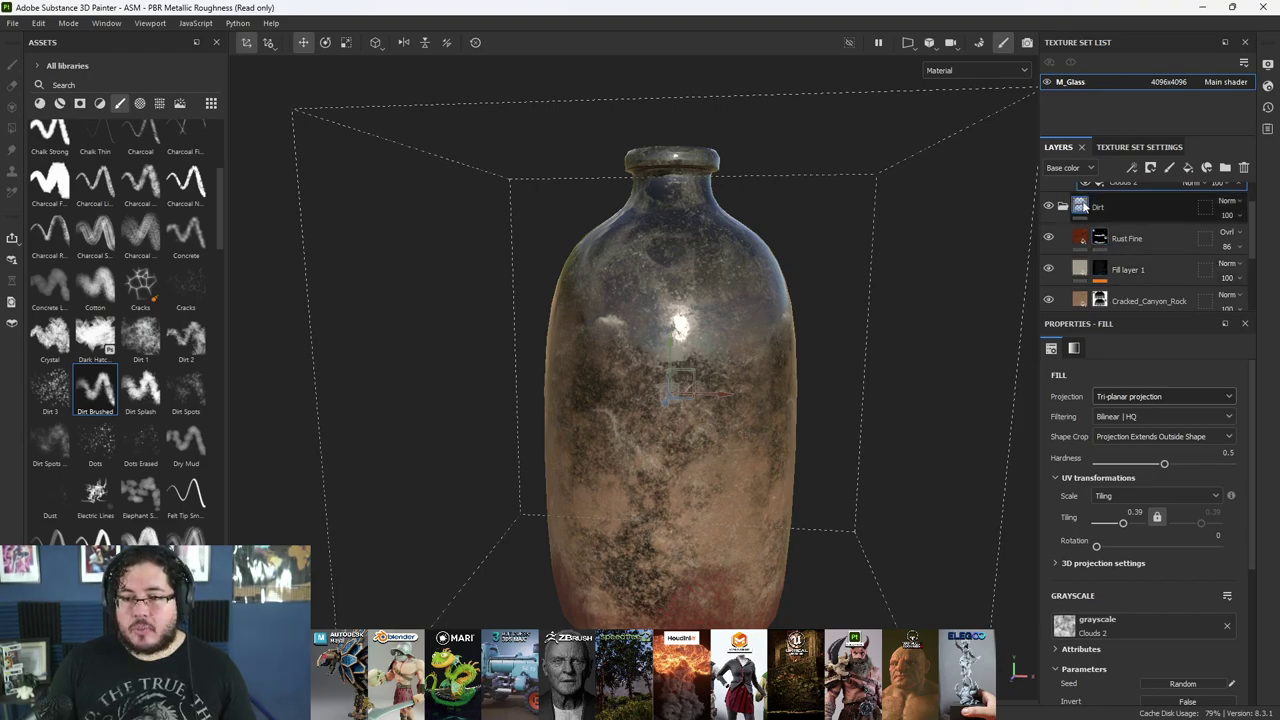
mouse_move(1085, 206)
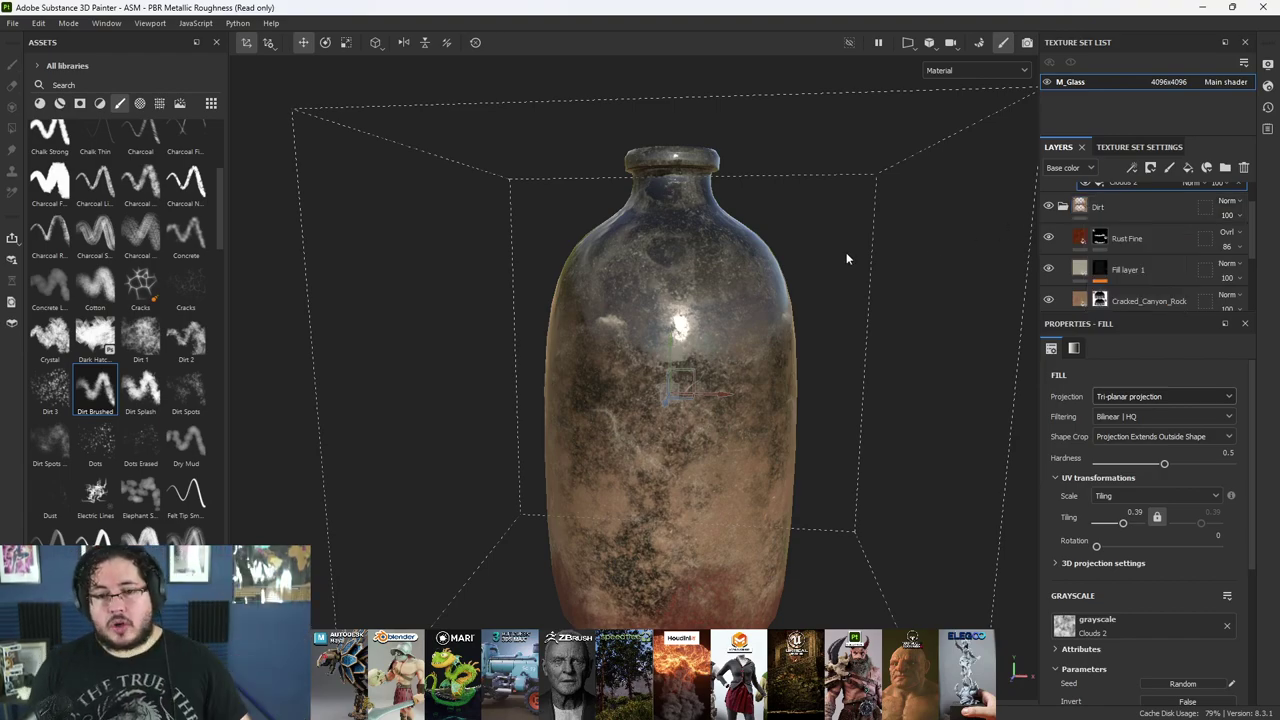
- Open the texture export settings and choose the assets/whisky project folder as output directory, keeping png as file type
left_click(12, 23)
left_click(109, 212)
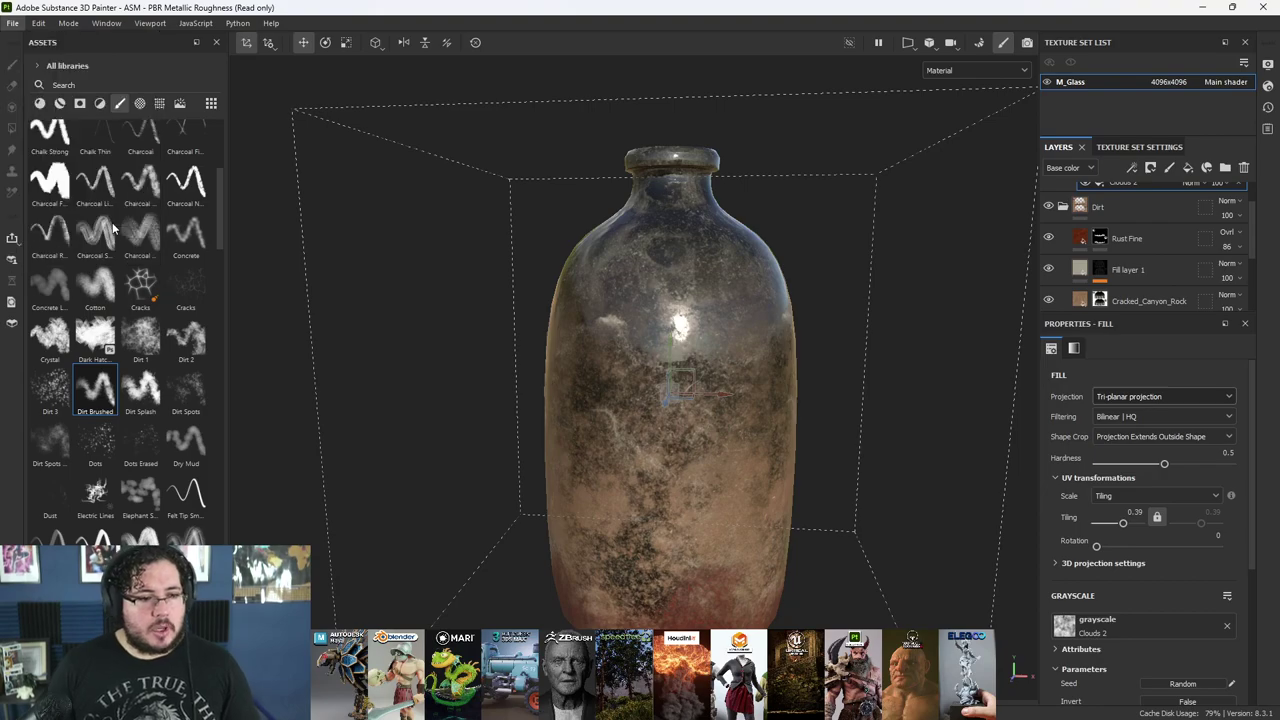
left_click(771, 201)
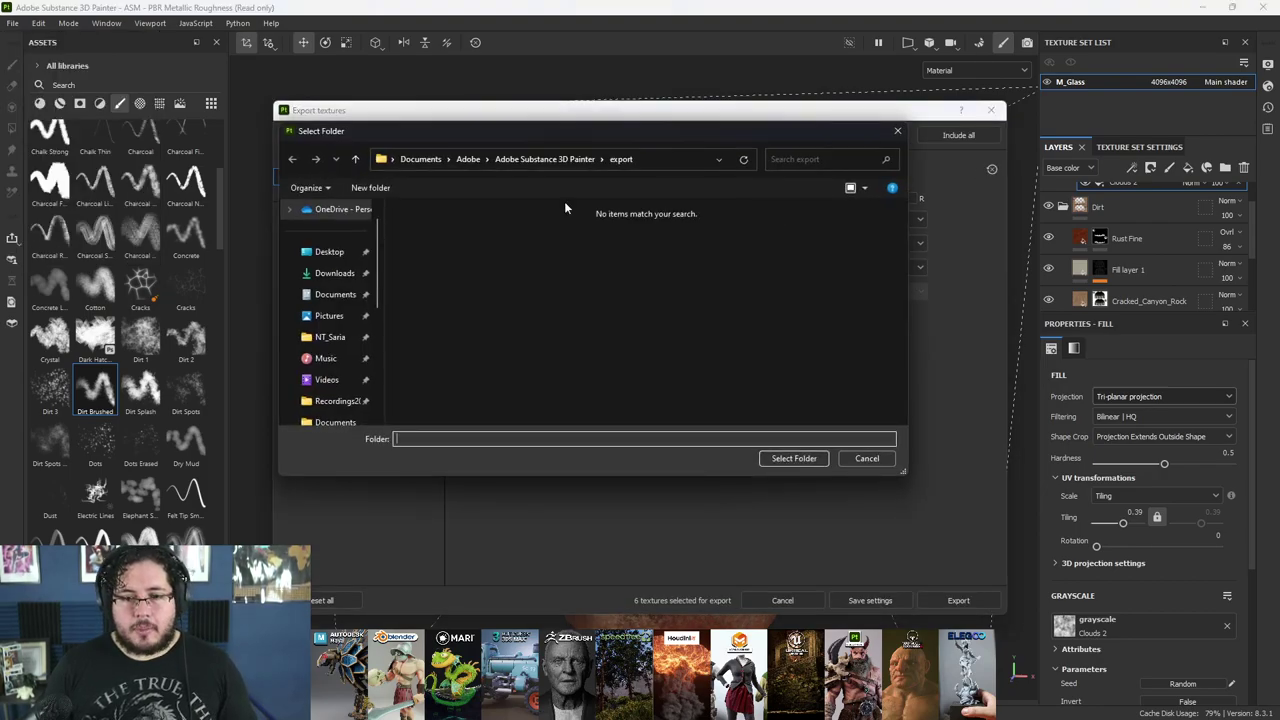
scroll(340, 330, "down", 3)
left_click(327, 337)
left_click(781, 460)
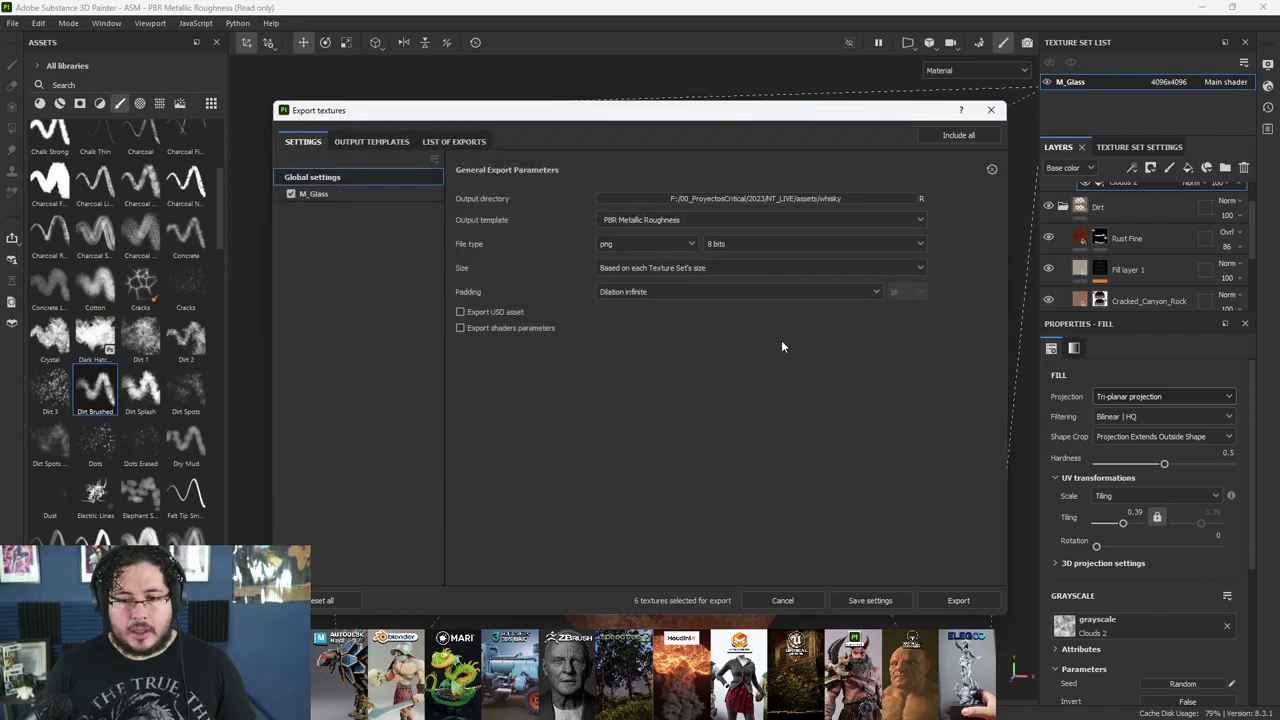
left_click(676, 240)
left_click(676, 240)
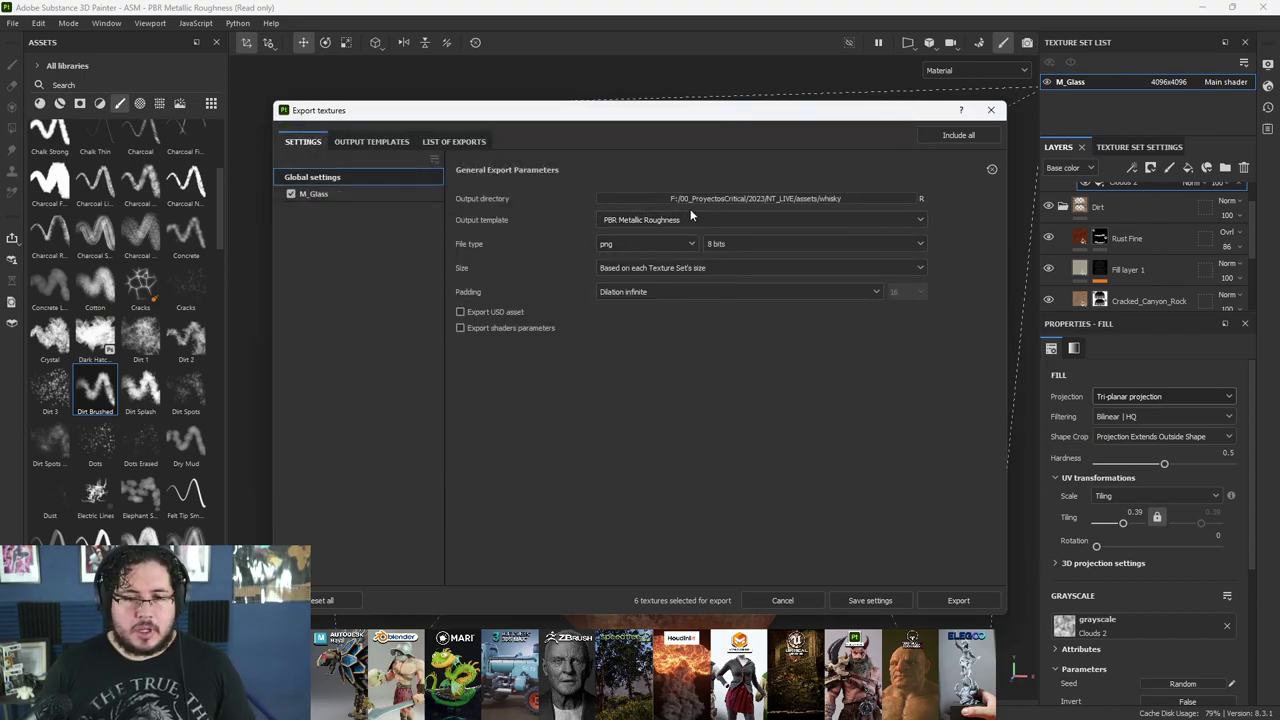
- Export the texture set with the Arnold (AiStandard) output template and open the output directory
left_click(700, 219)
scroll(661, 294, "down", 1)
scroll(661, 294, "up", 5)
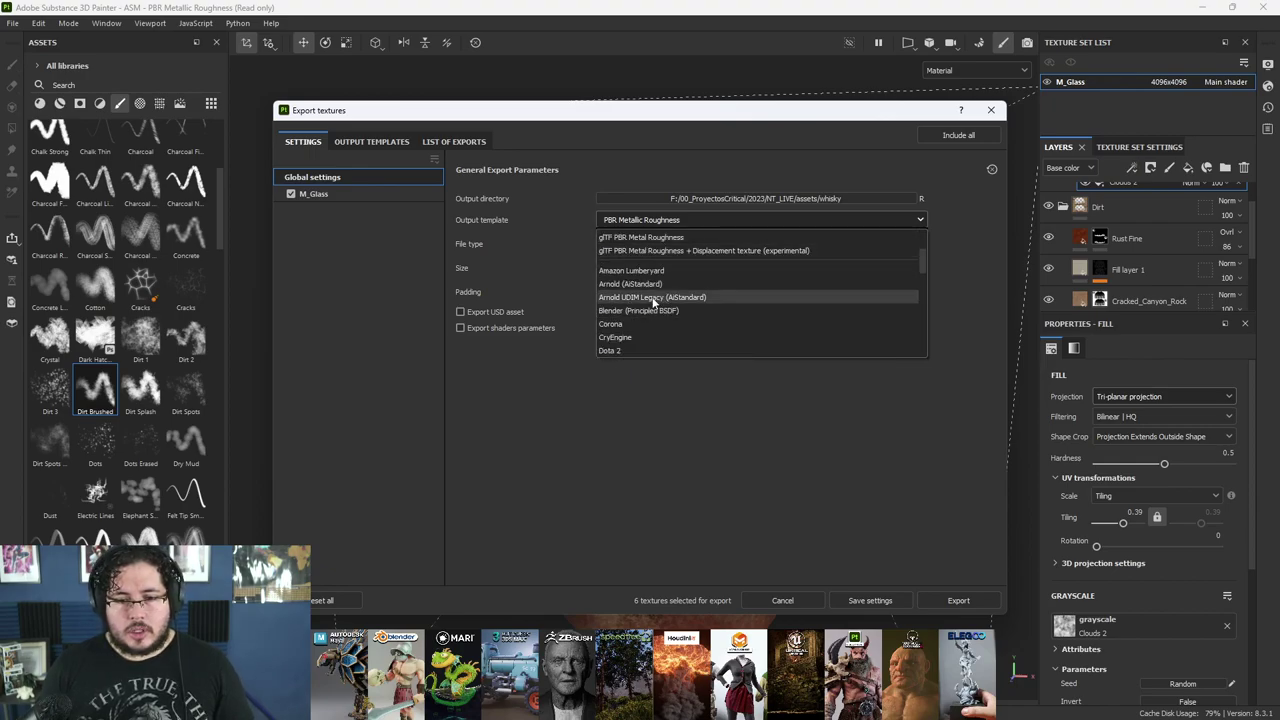
left_click(638, 284)
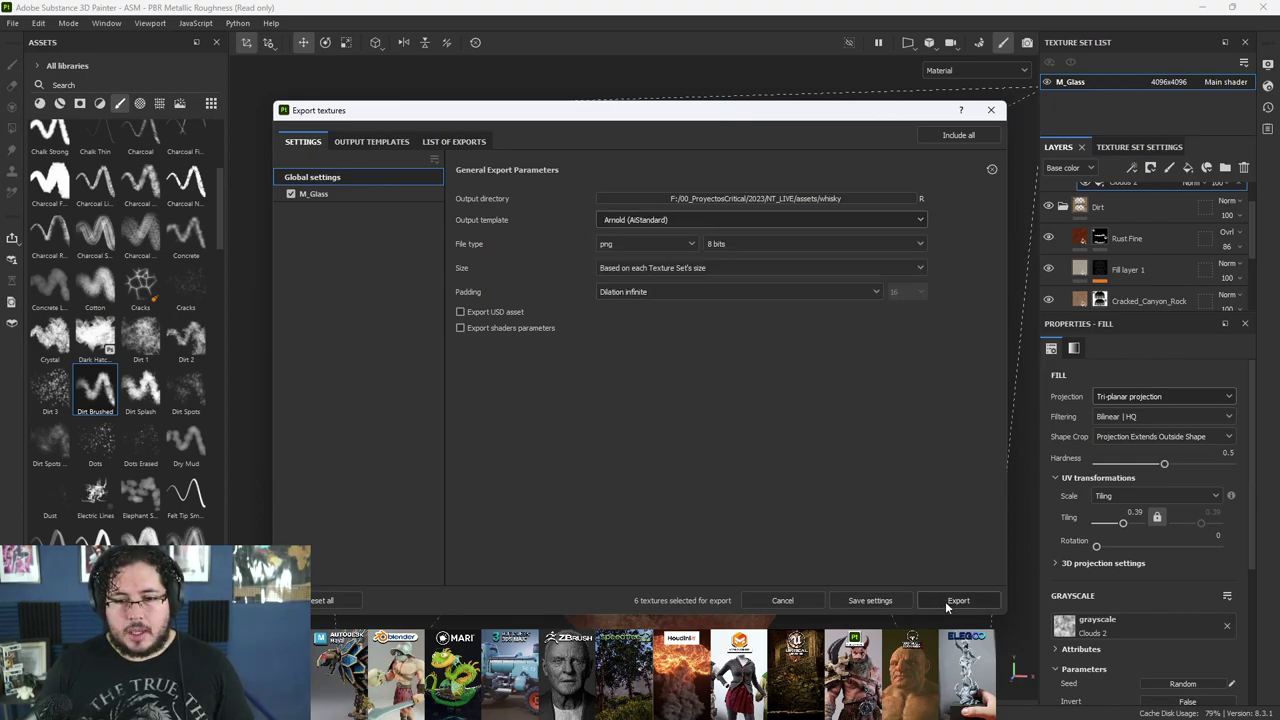
left_click(956, 600)
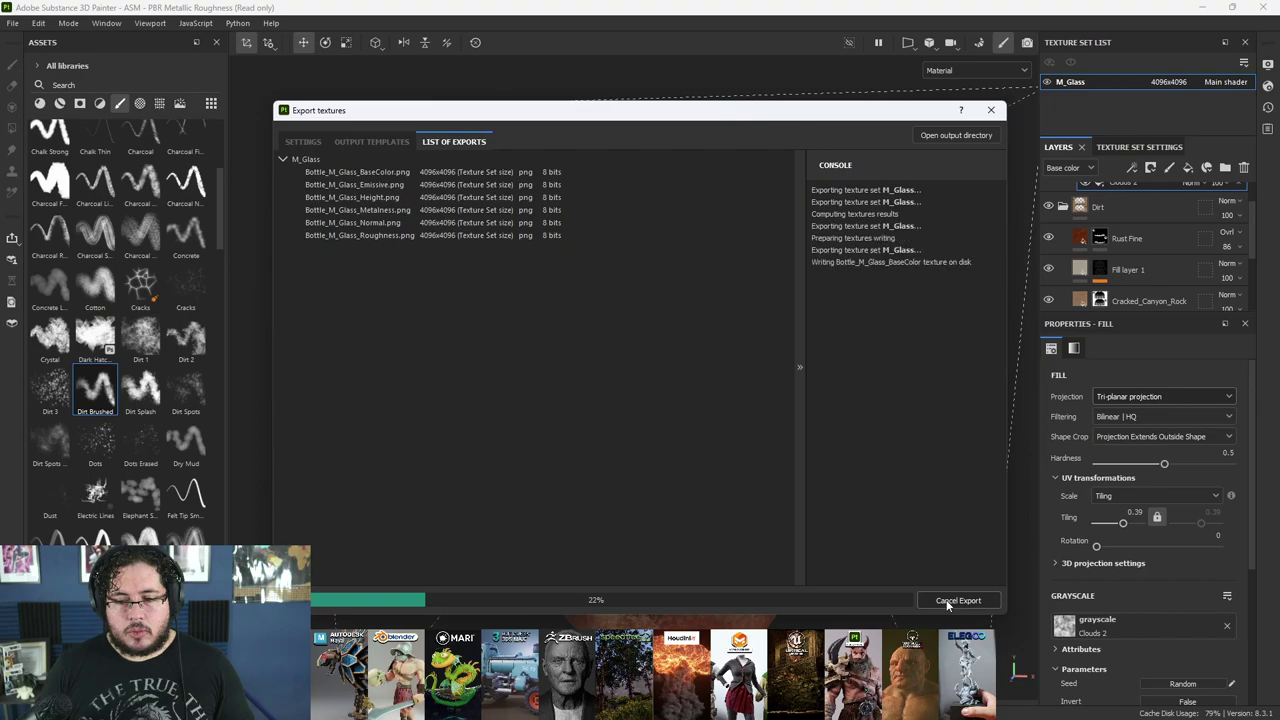
left_click(956, 135)
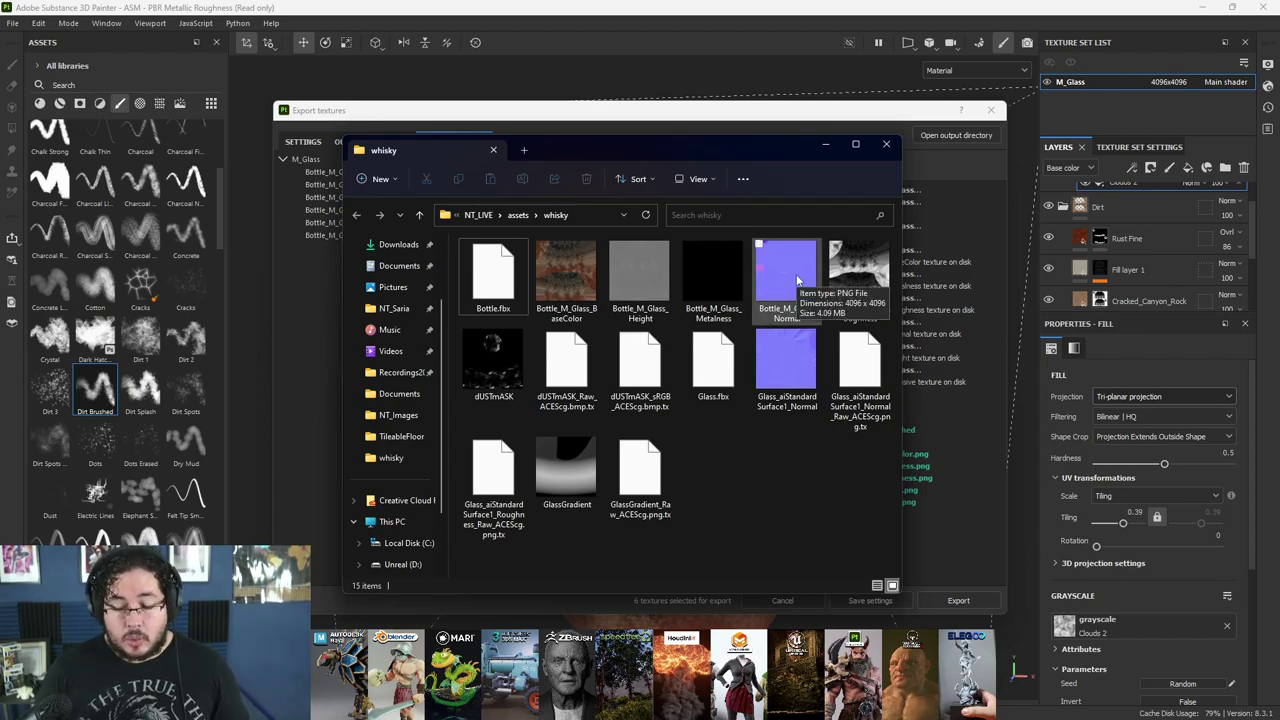
- Inspect the exported normal map image and rename its file to Bottle_M_Glass_Normal_Map
double_click(786, 272)
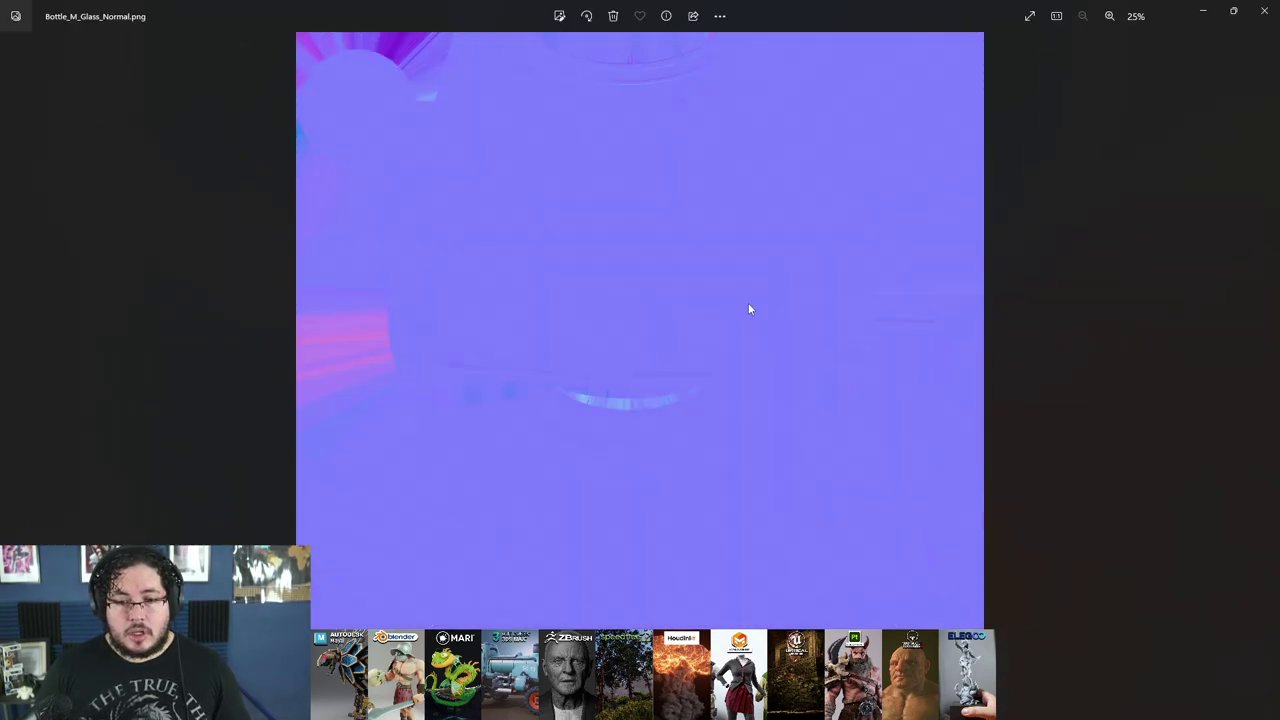
scroll(616, 383, "up", 5)
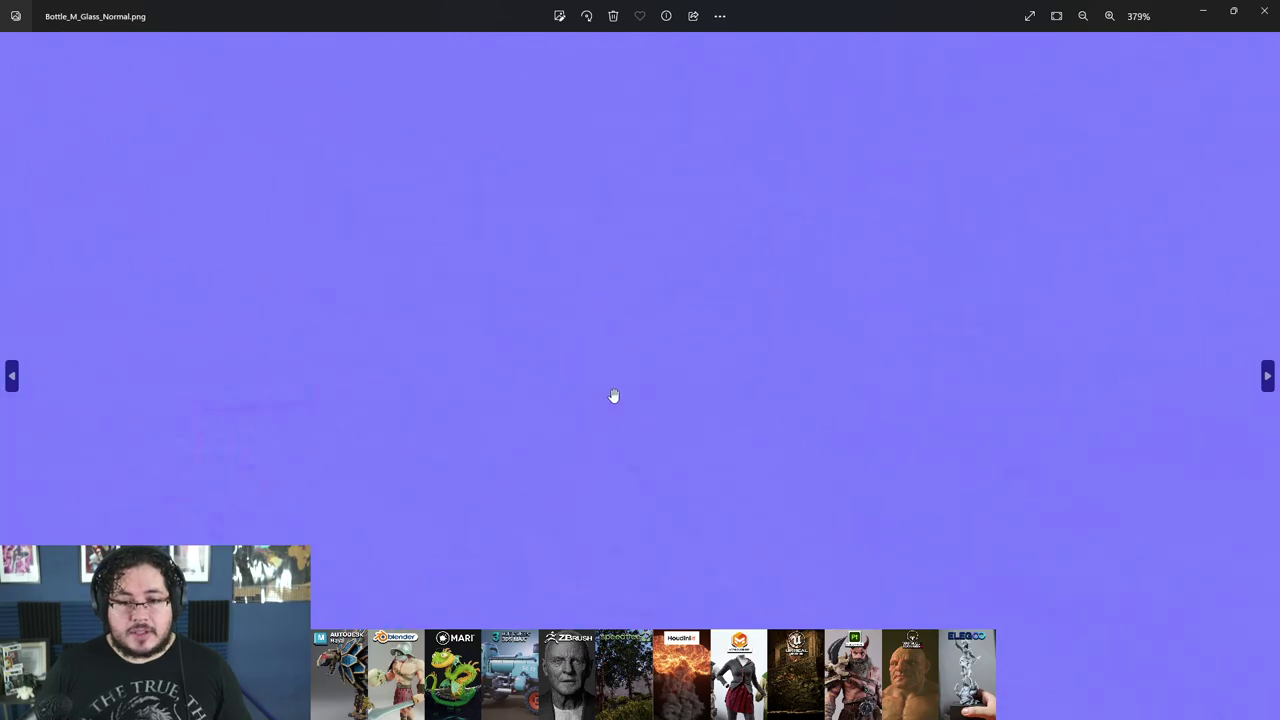
scroll(495, 318, "down", 3)
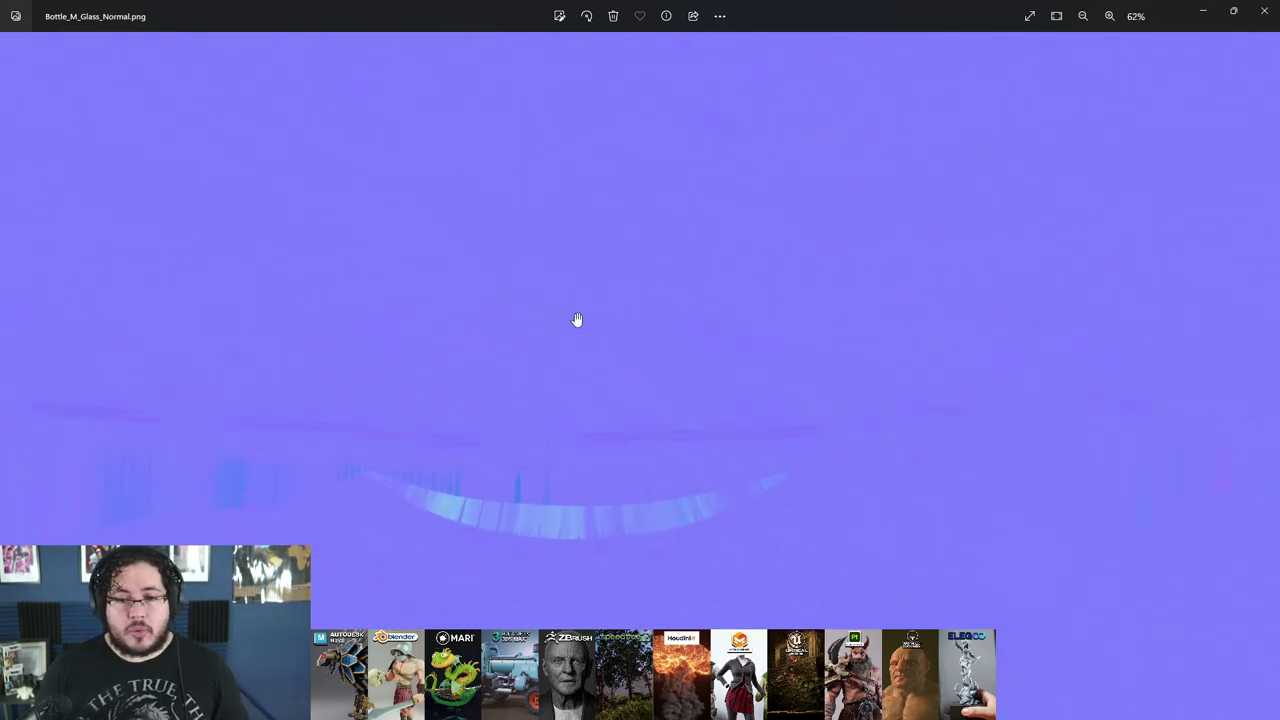
left_click(1203, 10)
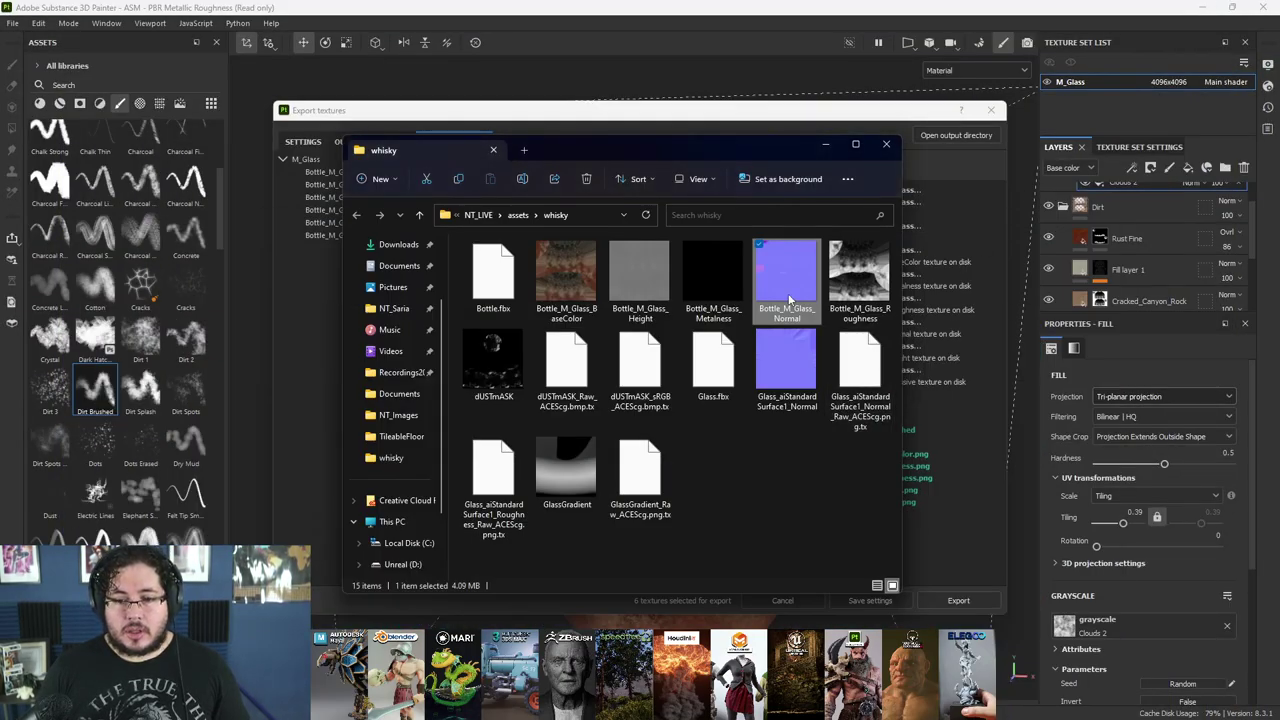
left_click(805, 314)
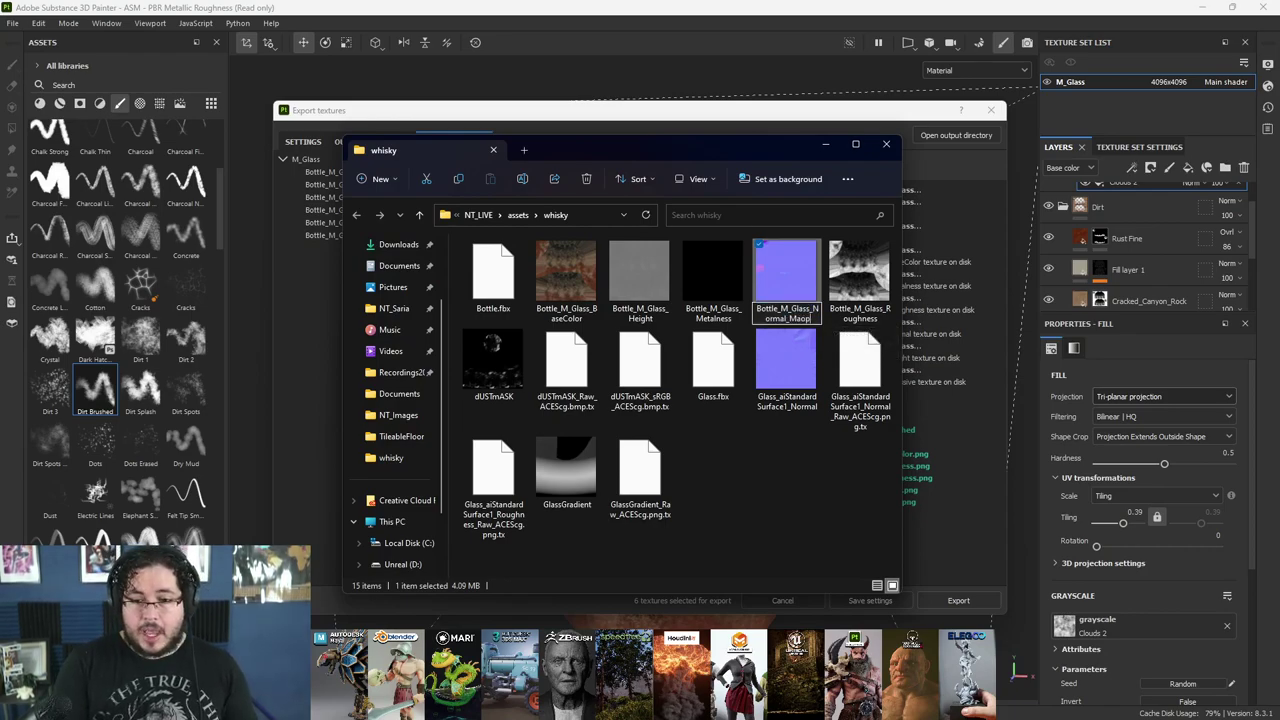
key("Return")
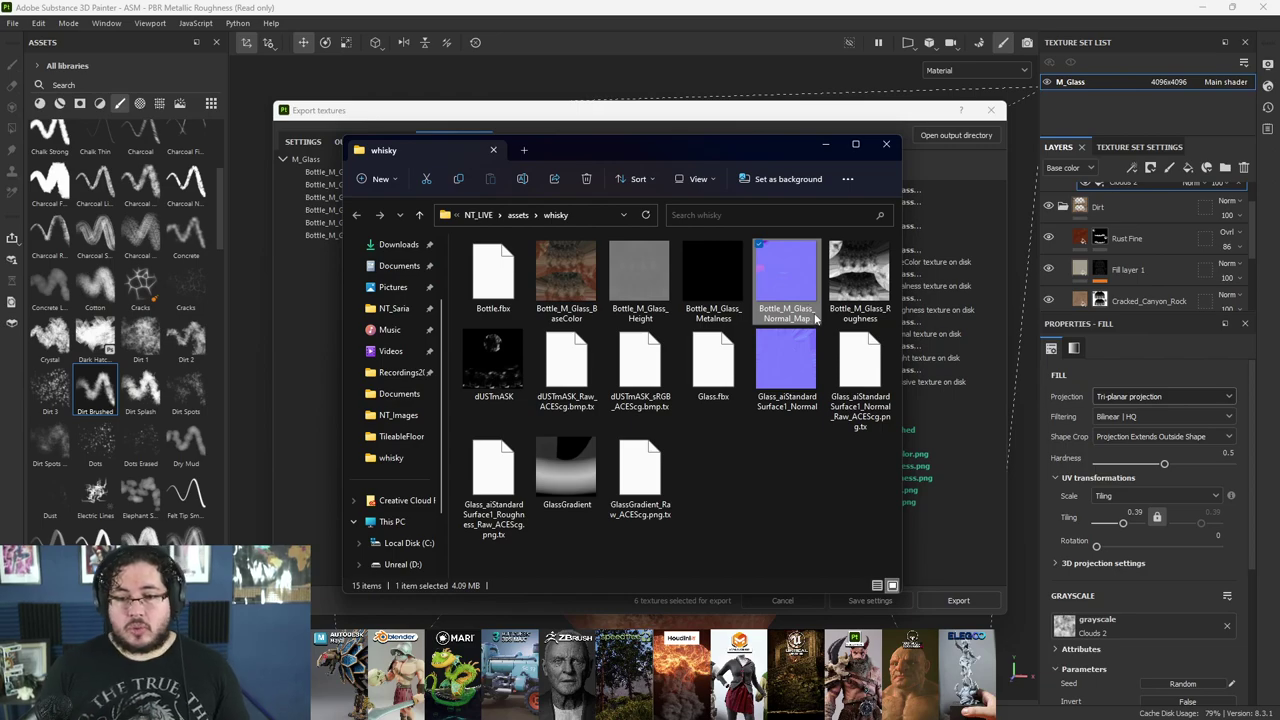
- Inspect the exported Bottle_M_Glass_Roughness image, then close the image viewers, the whisky folder and the export window
double_click(858, 278)
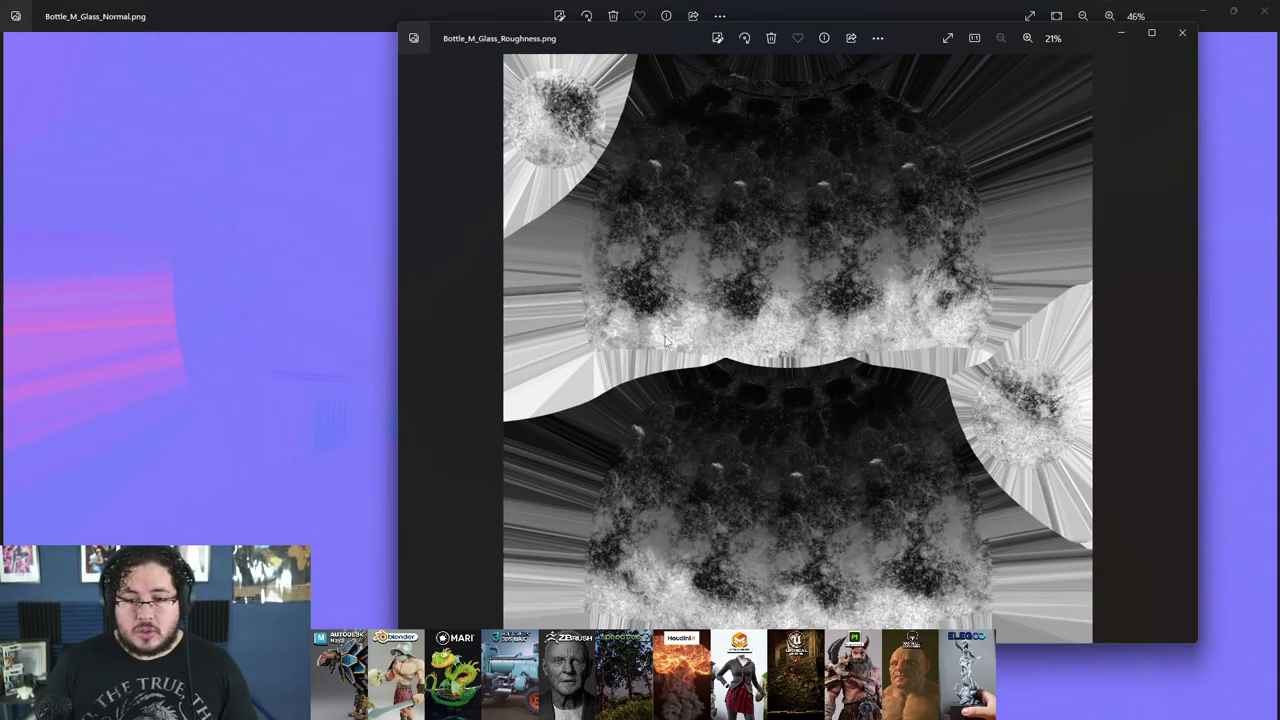
scroll(822, 296, "up", 4)
scroll(843, 243, "down", 2)
left_click_drag(857, 212, 862, 254)
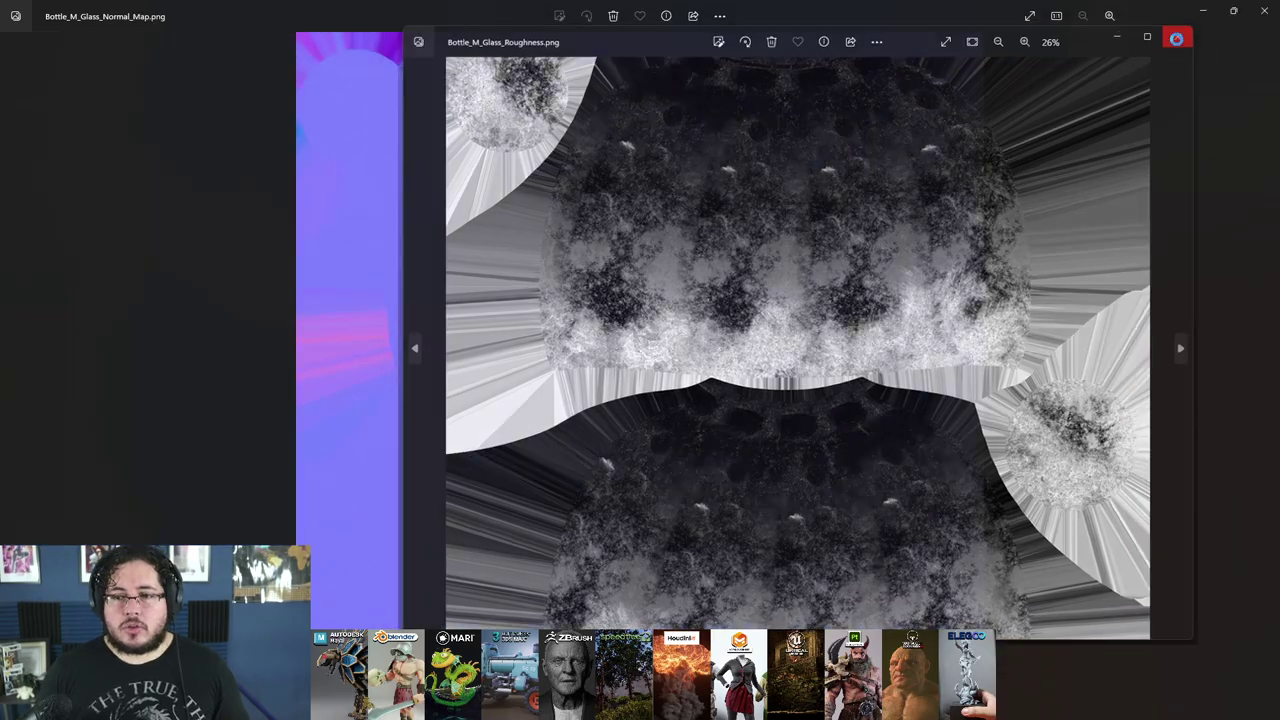
left_click(1182, 33)
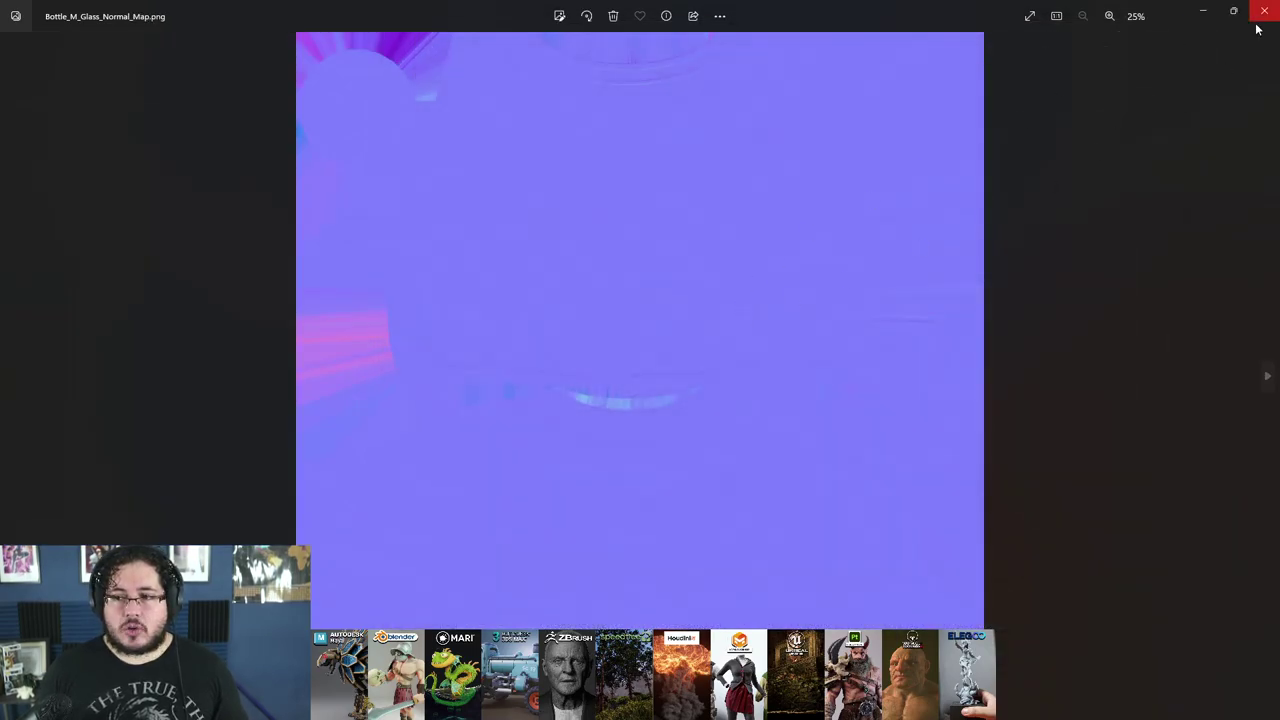
left_click(1263, 12)
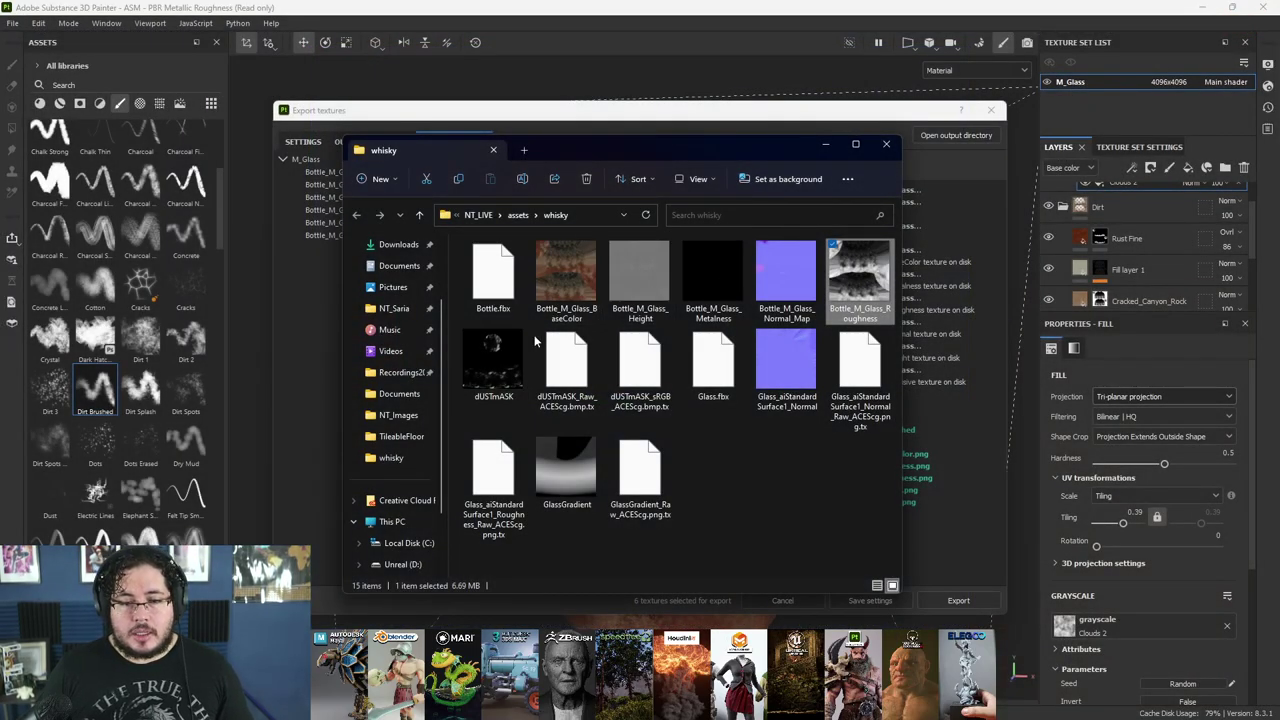
left_click(896, 147)
left_click(990, 110)
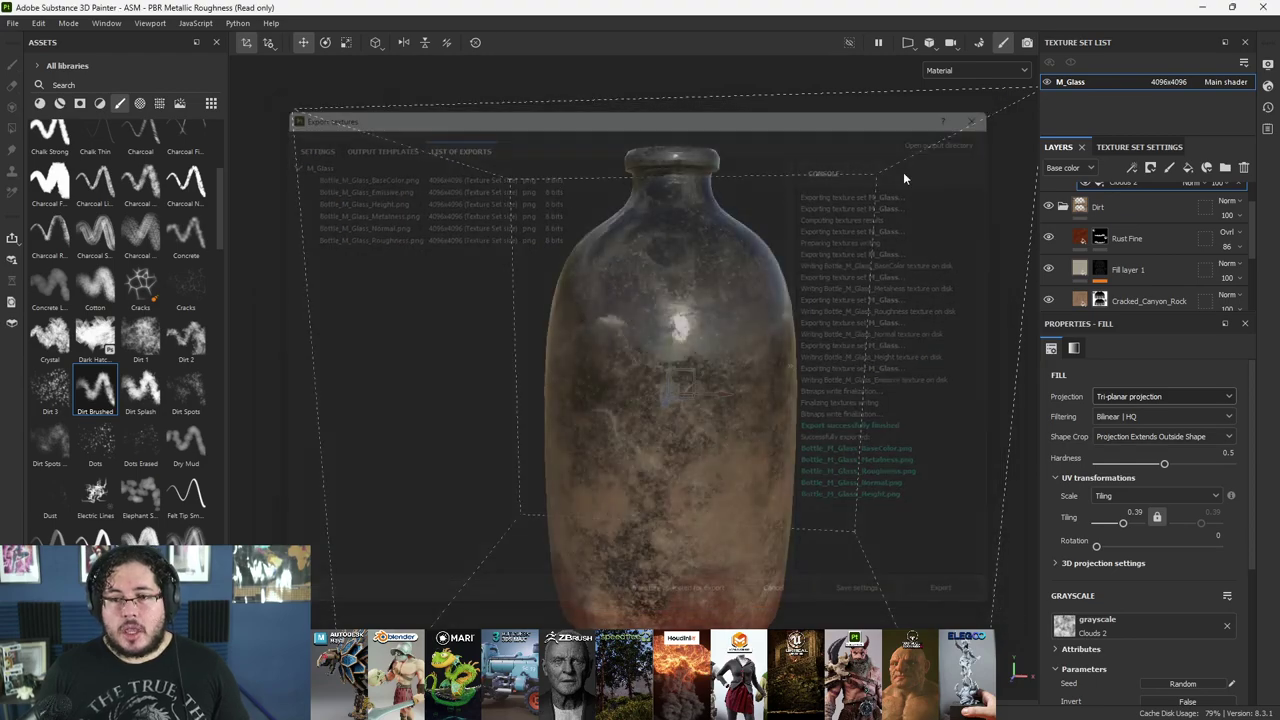
- Change the bottle's main shader to pbr-metal-rough-with-alpha-blending
left_click_drag(667, 215, 534, 258, "alt")
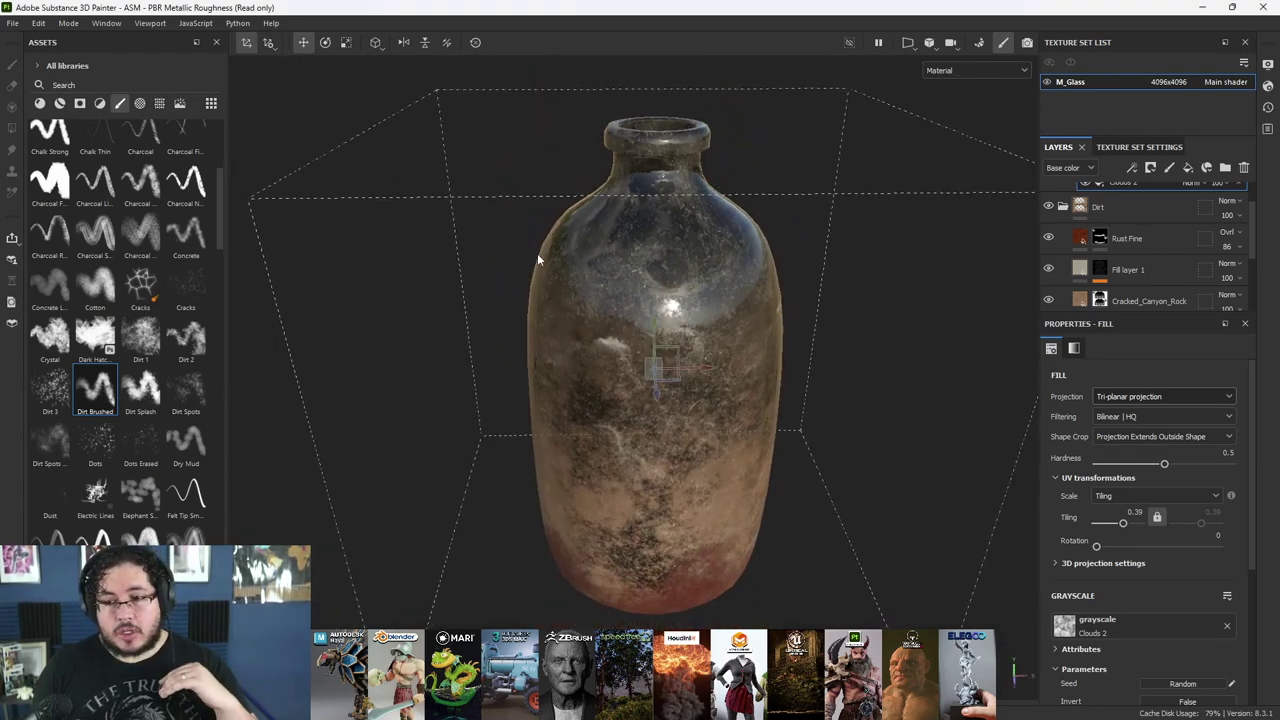
left_click(1267, 88)
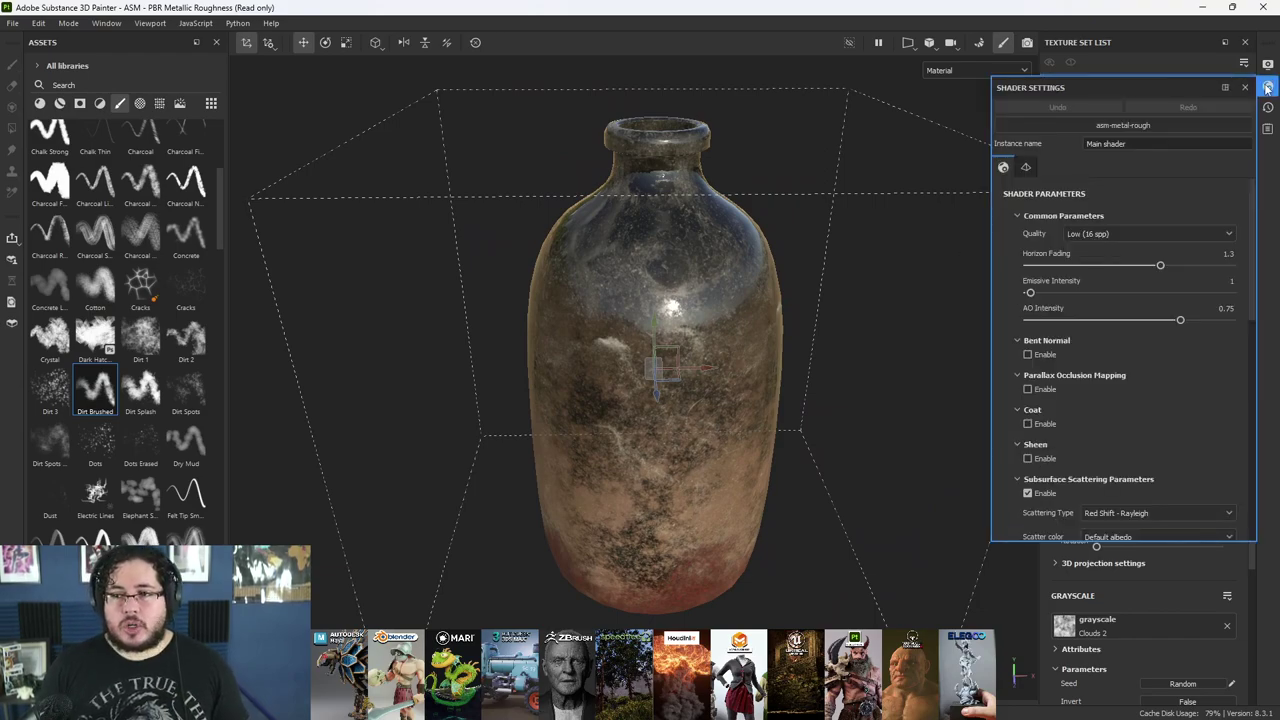
left_click(1147, 126)
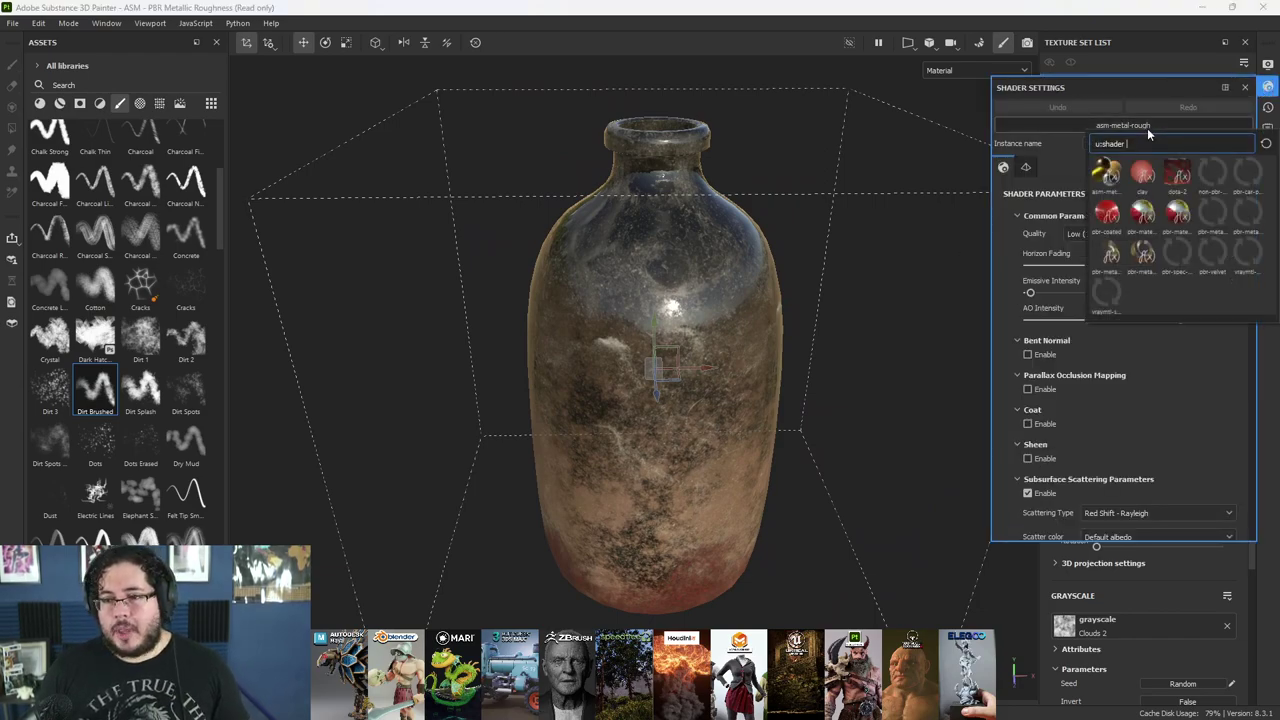
left_click(1112, 255)
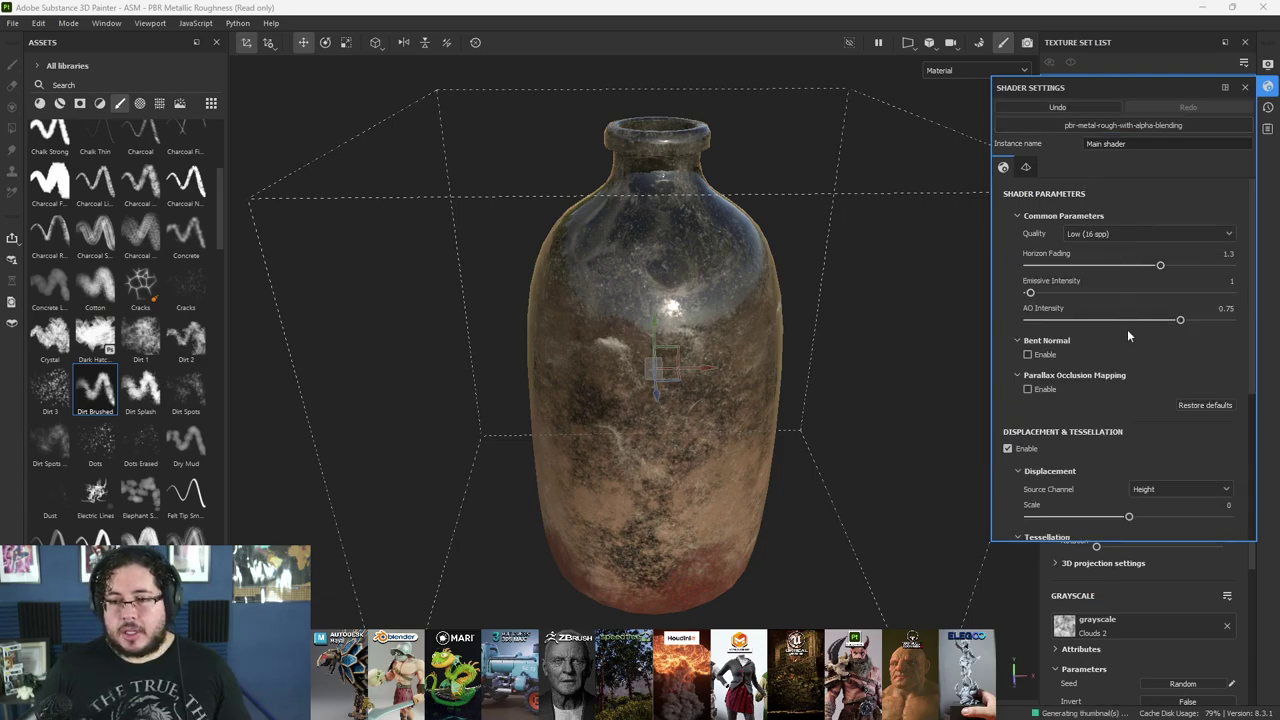
left_click(1245, 89)
- Add an Opacity channel to the M_Glass texture set
scroll(1150, 200, "down", 1)
left_click(1224, 232)
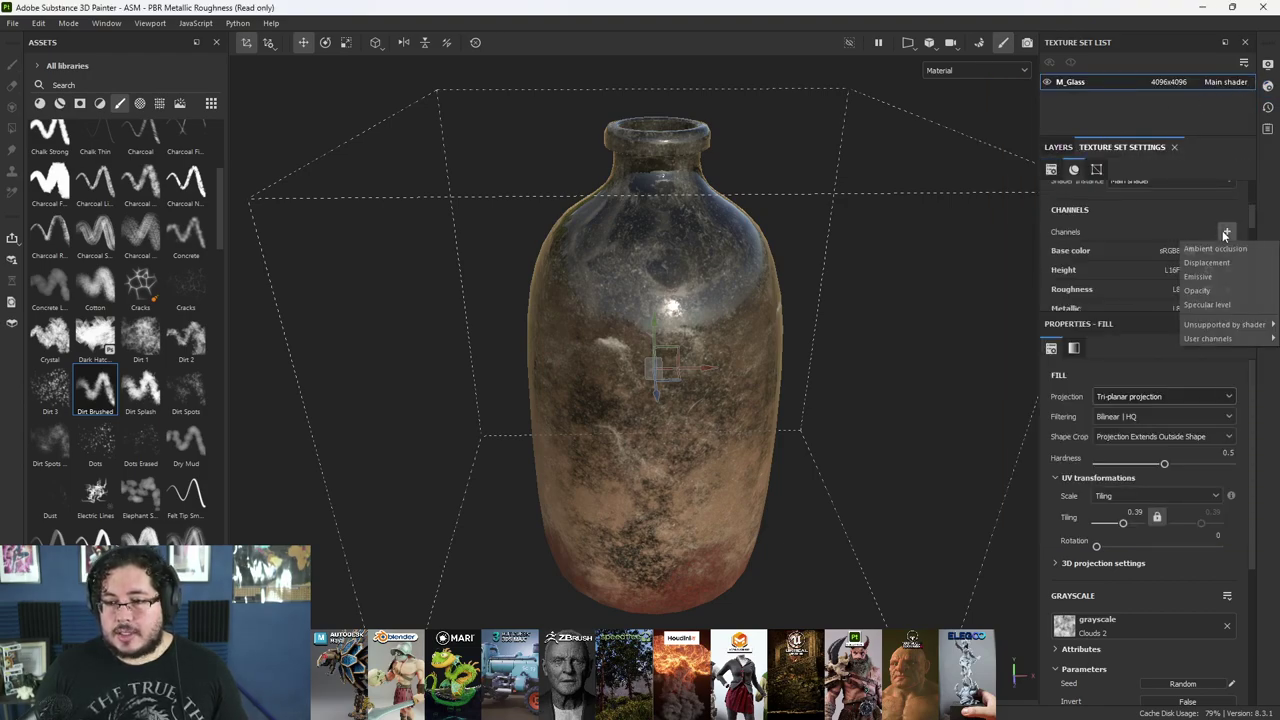
left_click(1207, 291)
scroll(1136, 268, "down", 5)
scroll(1140, 274, "up", 3)
scroll(1127, 277, "down", 3)
scroll(1120, 250, "up", 6)
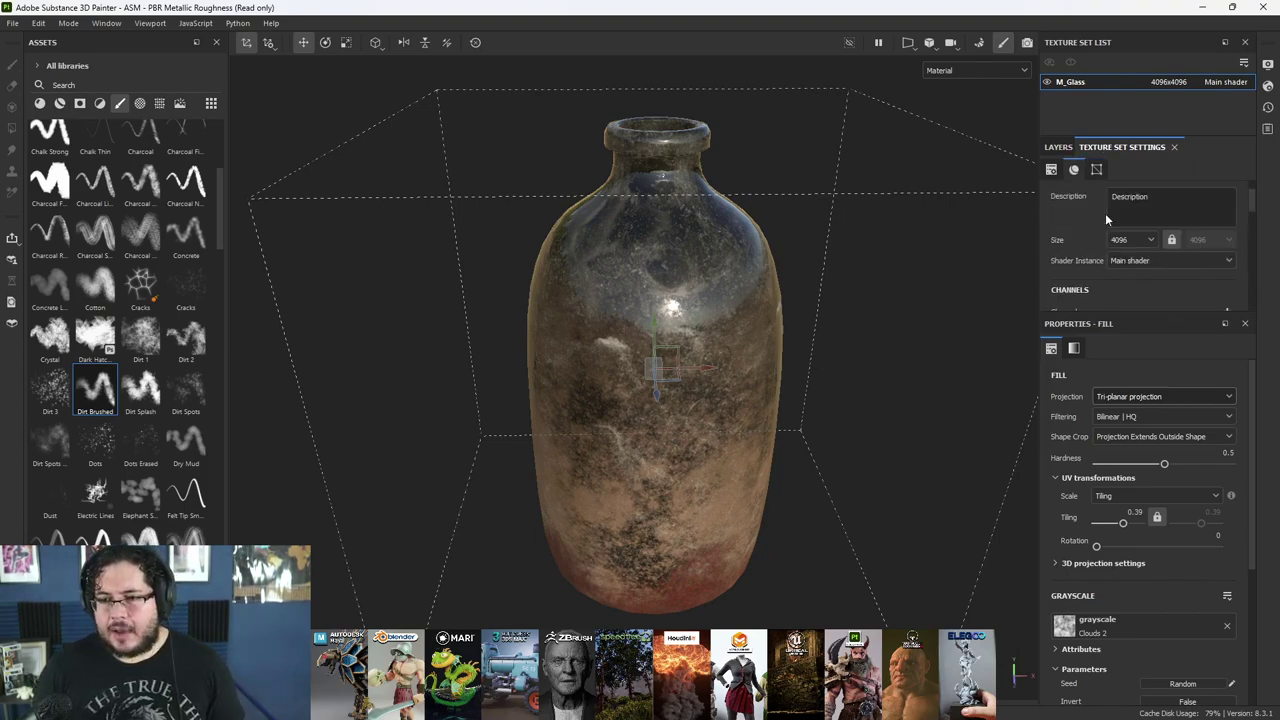
- Enable the opacity channel on the Glass layer and set its opacity value to 1
left_click(1058, 147)
scroll(1098, 260, "down", 1)
left_click(1120, 258)
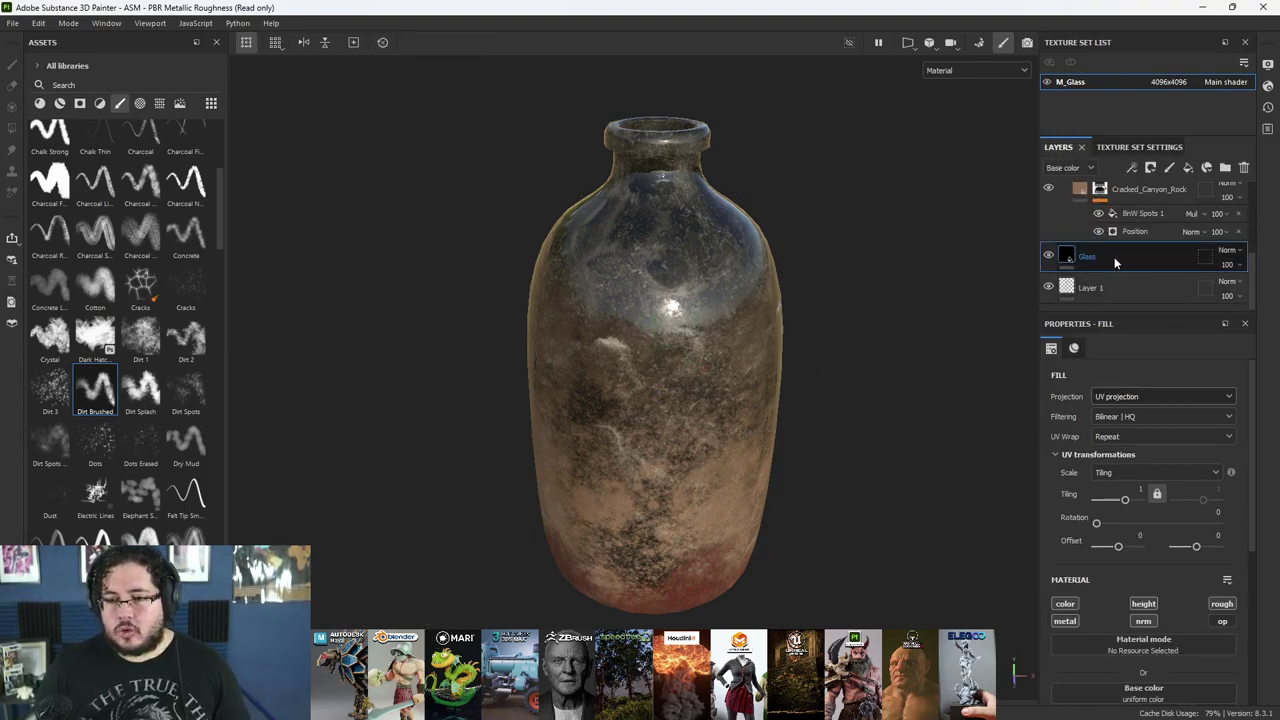
left_click(1222, 622)
scroll(1168, 610, "down", 2)
scroll(1112, 678, "down", 2)
left_click_drag(1206, 684, 1258, 688)
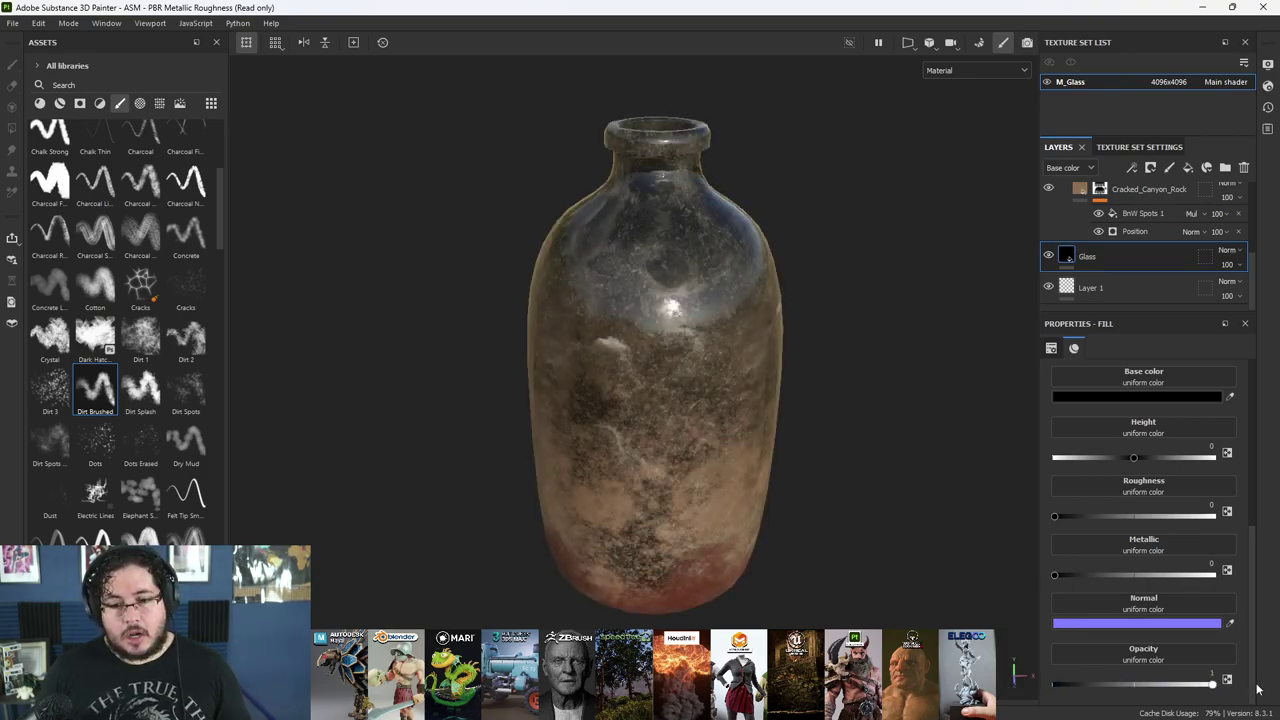
- Enable the opacity channel on the Cracked_Canyon_Rock, Fill layer 1 and Rust Fine layers in the Dirt folder
left_click_drag(880, 605, 914, 517, "alt")
scroll(1131, 450, "up", 2)
scroll(1125, 258, "up", 2)
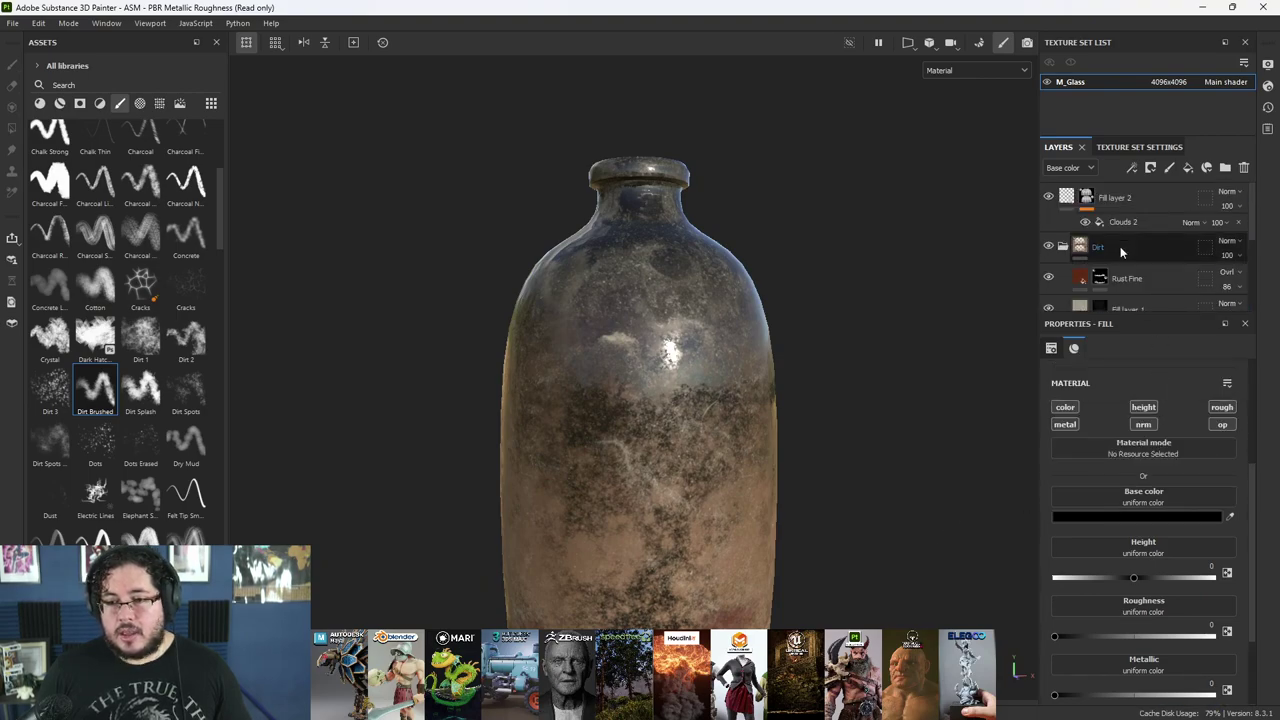
left_click(1078, 222)
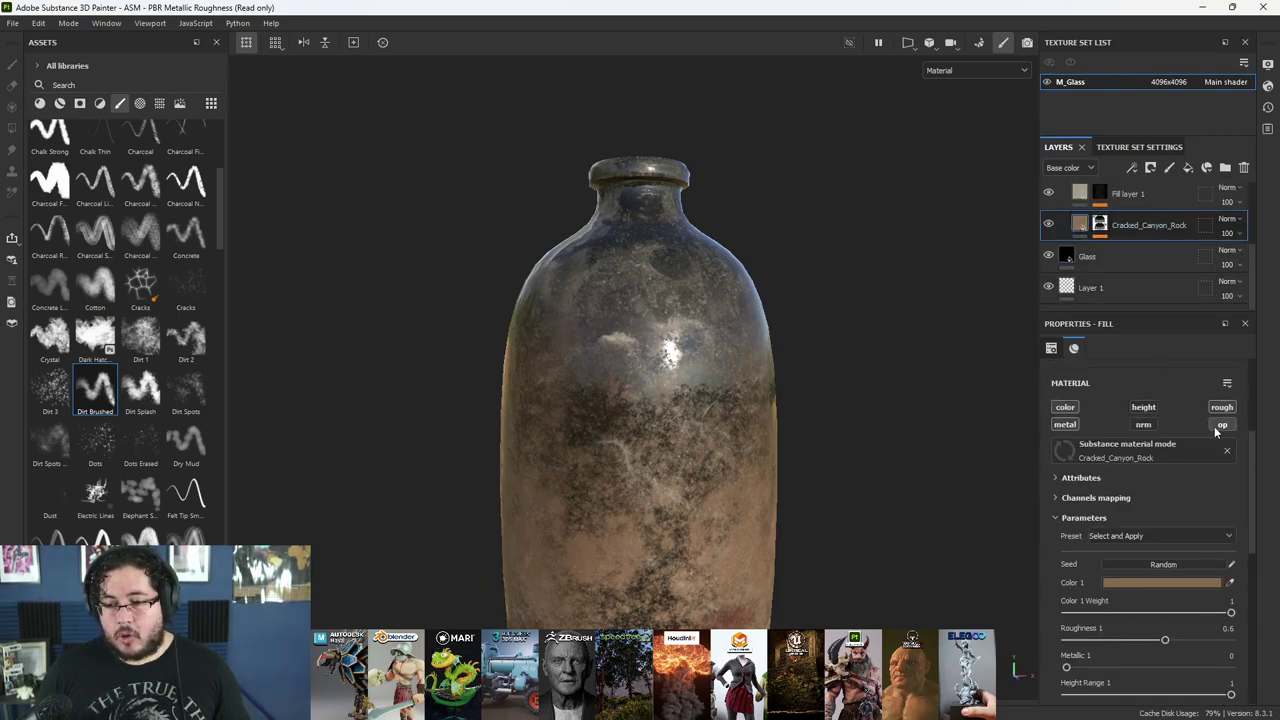
scroll(1139, 277, "up", 1)
left_click(1130, 234)
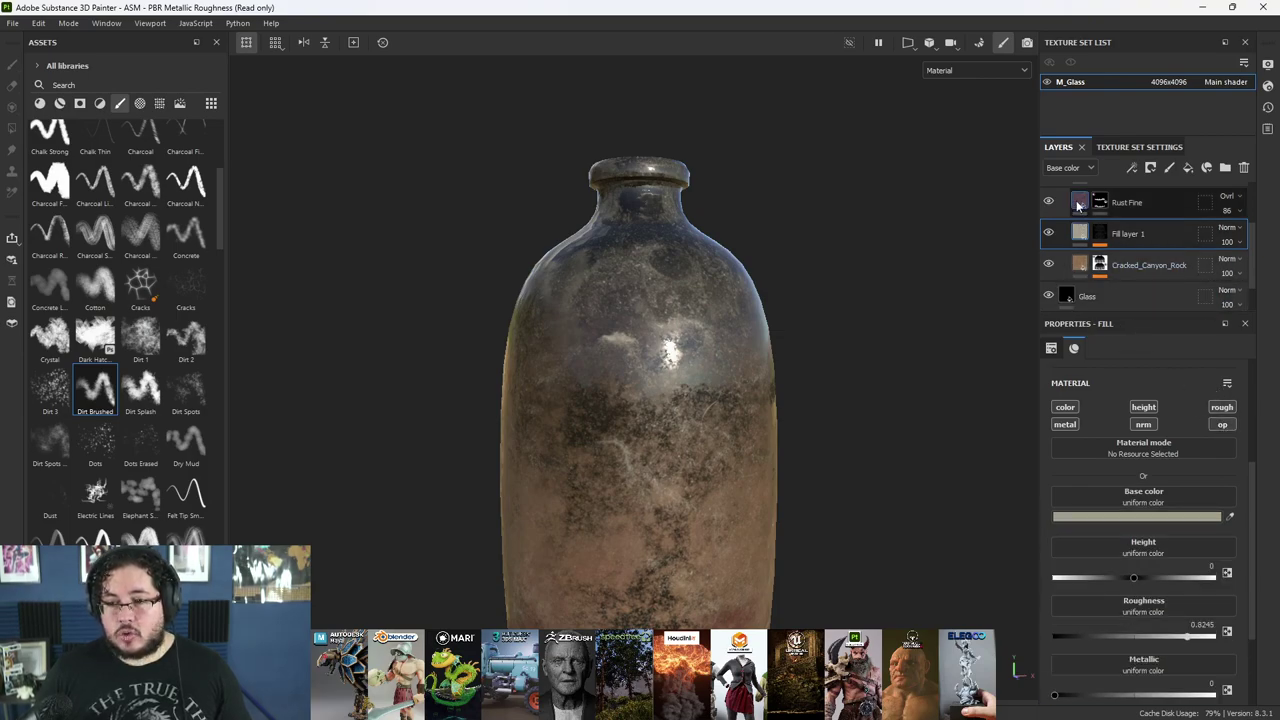
left_click(1140, 203)
scroll(1150, 240, "up", 1)
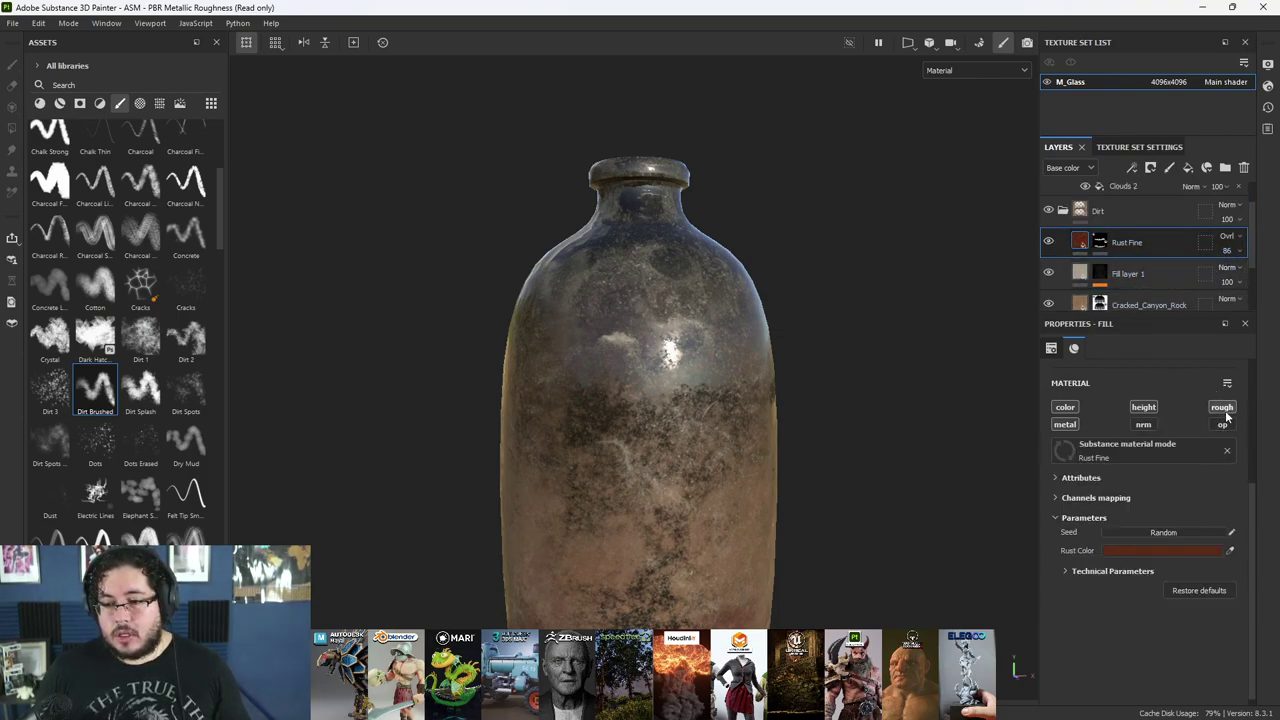
scroll(1140, 250, "down", 3)
- Cycle the viewport to the isolated Opacity channel and examine the opacity around the bottle
left_click_drag(1032, 280, 998, 372, "alt")
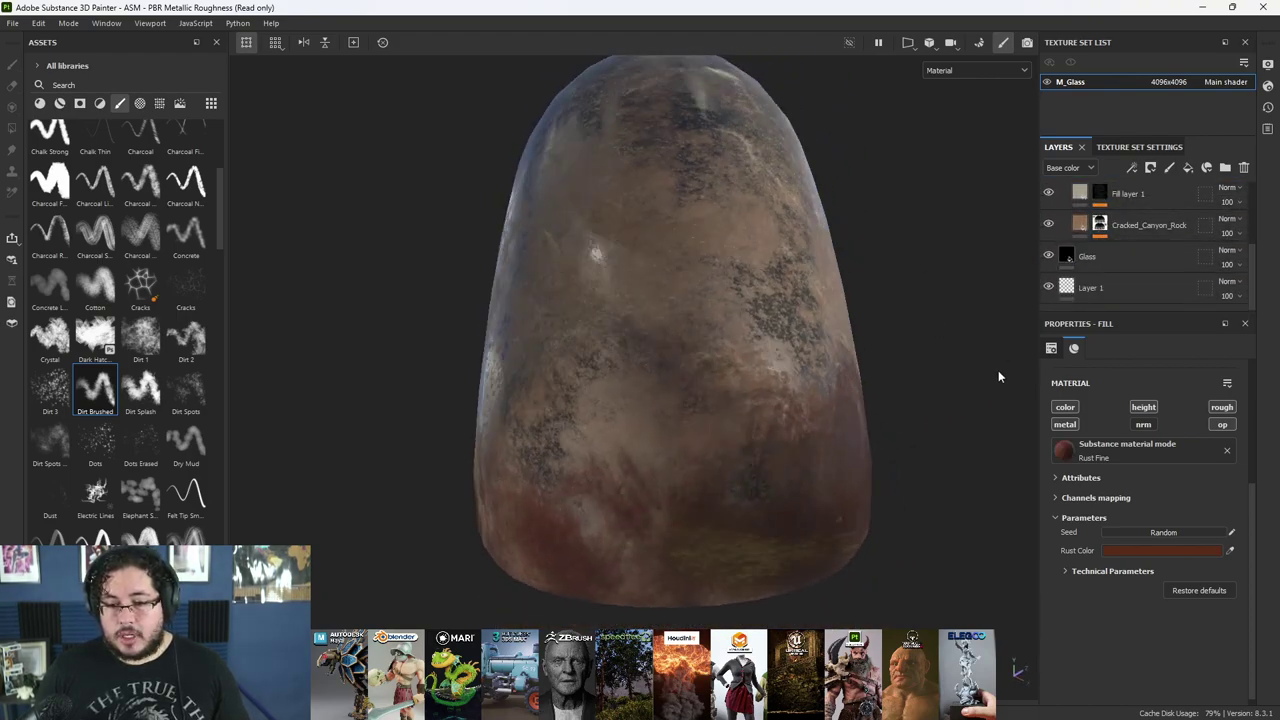
left_click(1079, 233)
left_click_drag(960, 290, 845, 386, "alt")
key("c")
key("c")
key("c")
key("c")
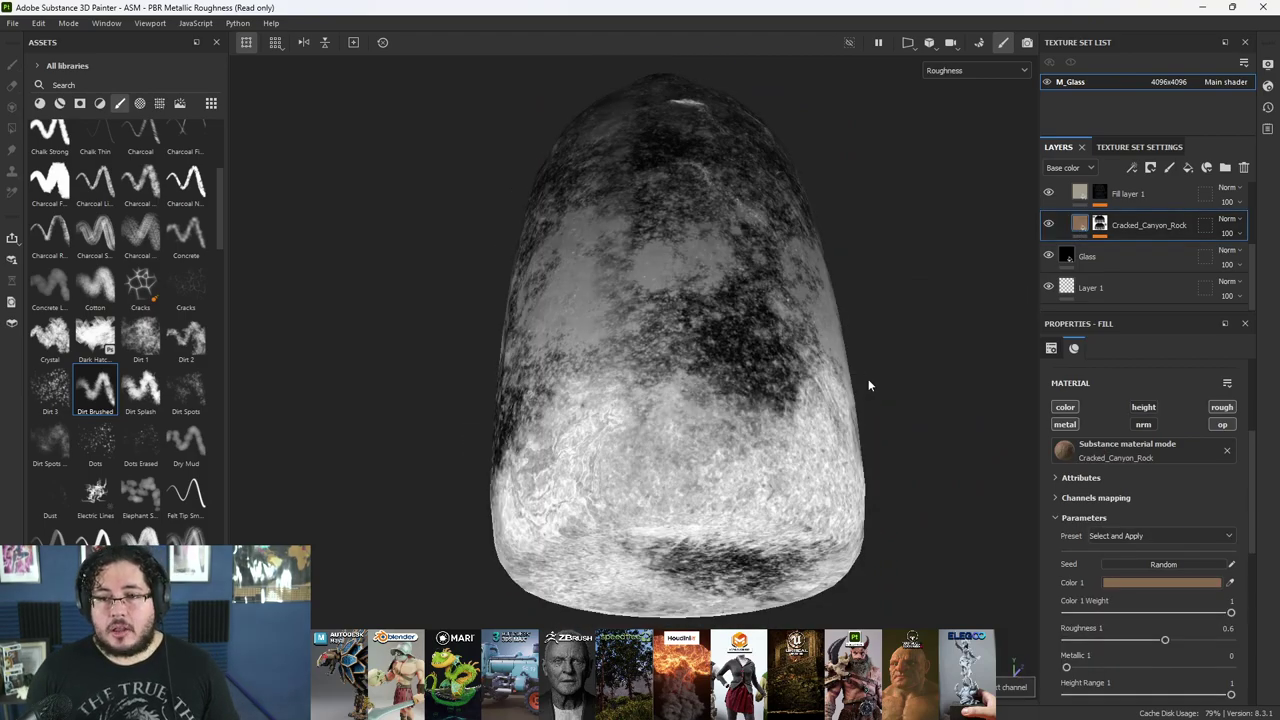
key("c")
left_click_drag(875, 400, 834, 451, "alt")
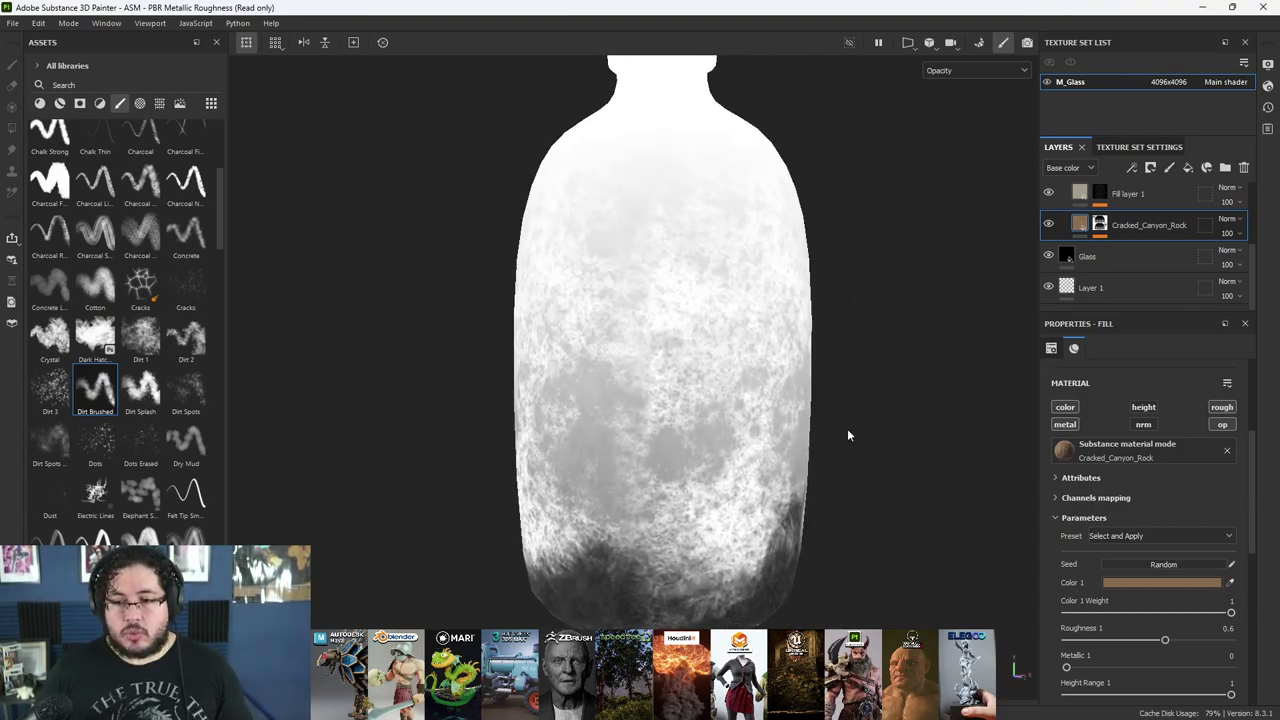
- Set the Glass layer's opacity value to 0 and review the opacity mask on the bottle from several angles
left_click(1107, 258)
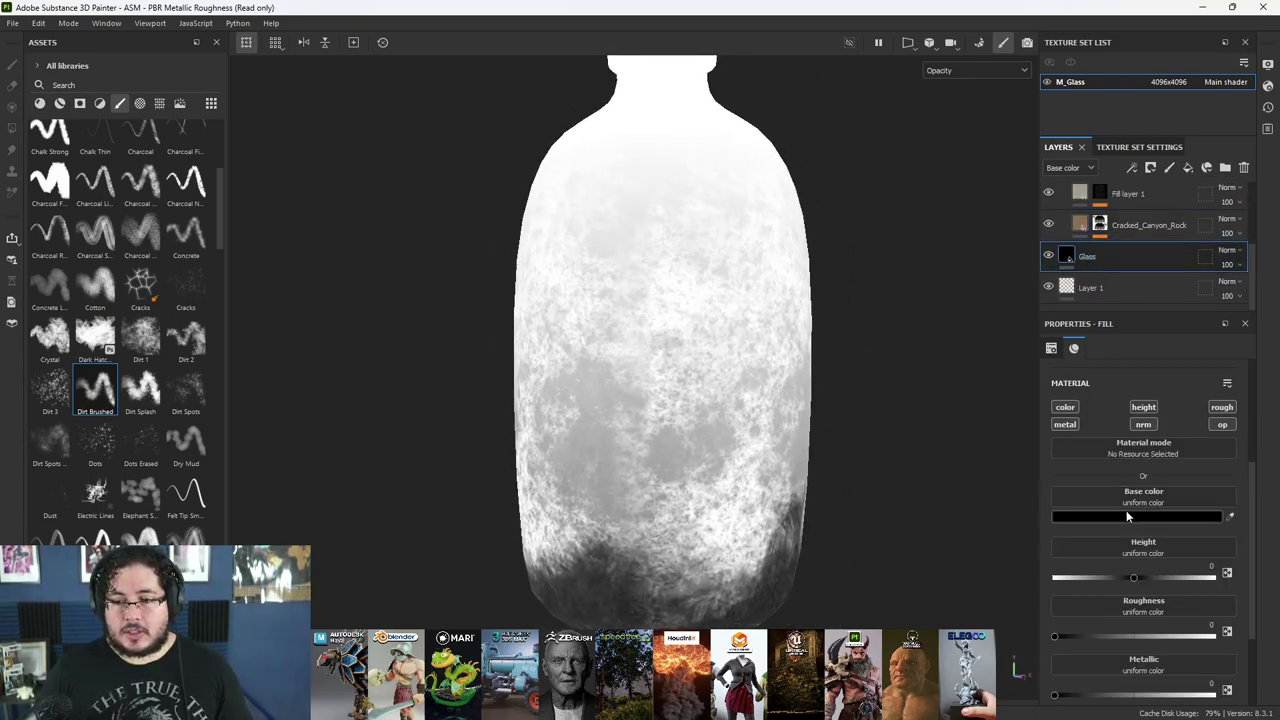
left_click_drag(1157, 687, 1006, 688)
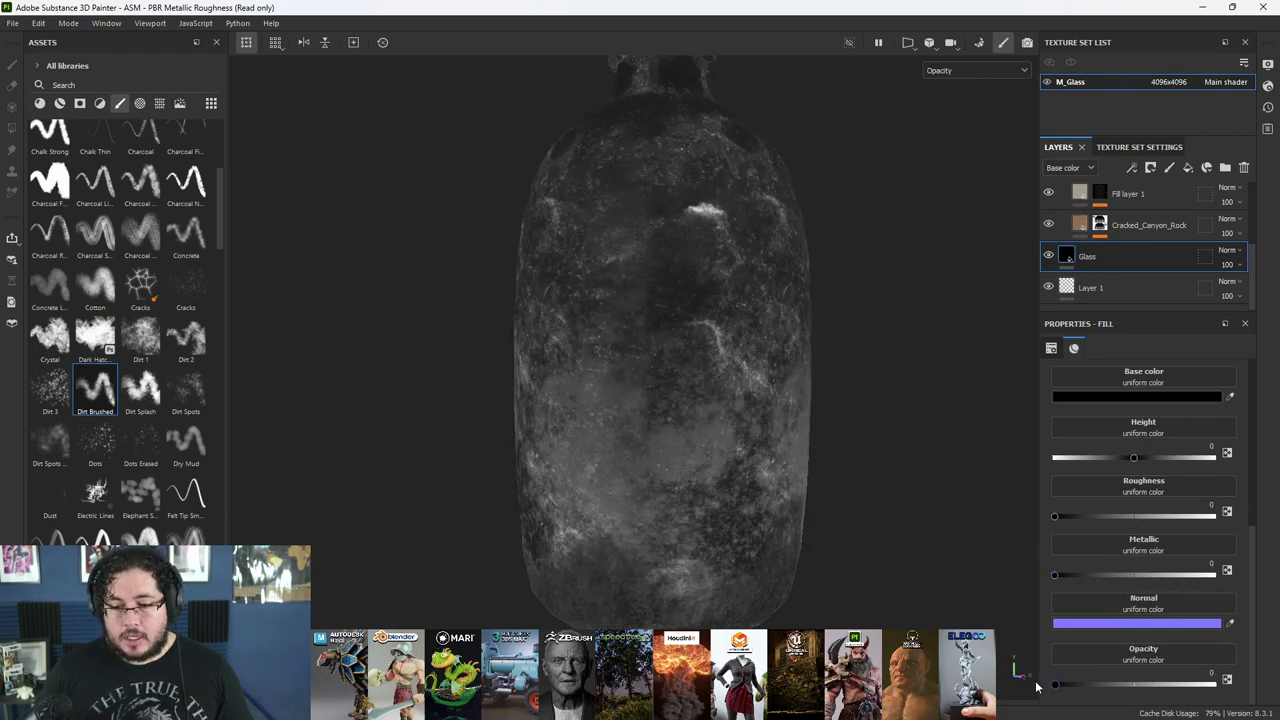
left_click_drag(800, 520, 795, 551, "alt")
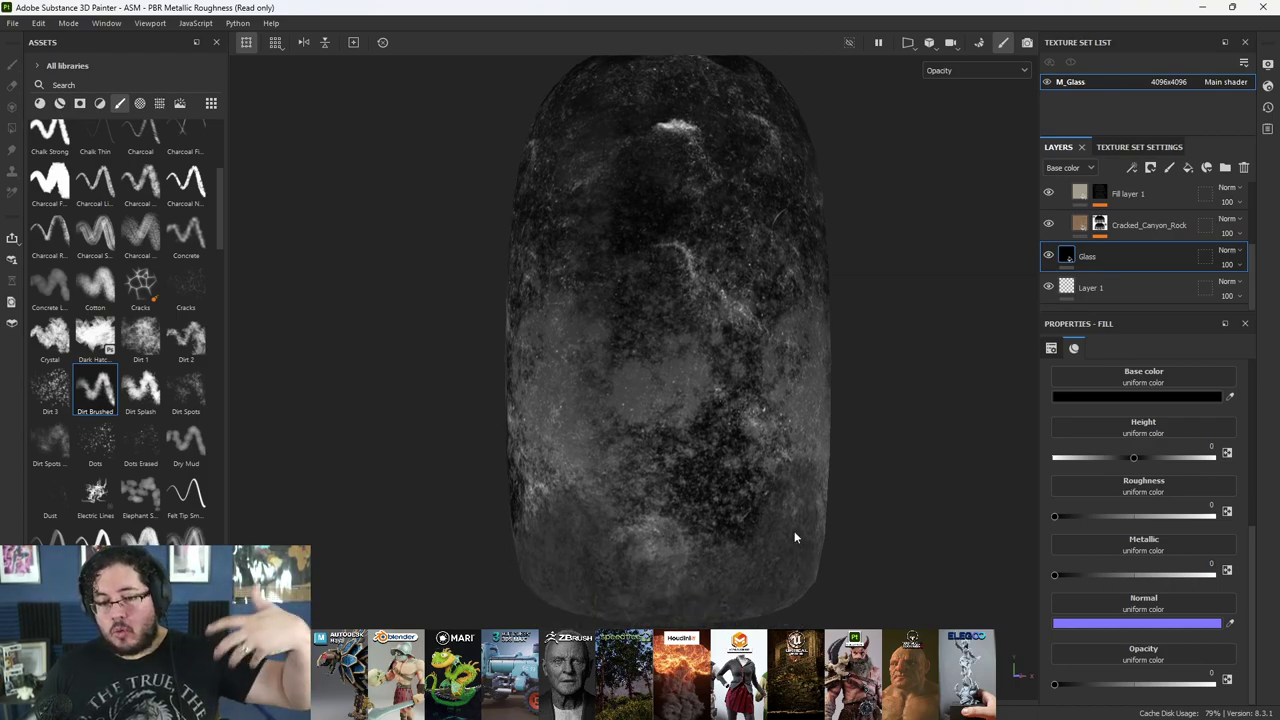
left_click_drag(817, 471, 648, 186, "alt")
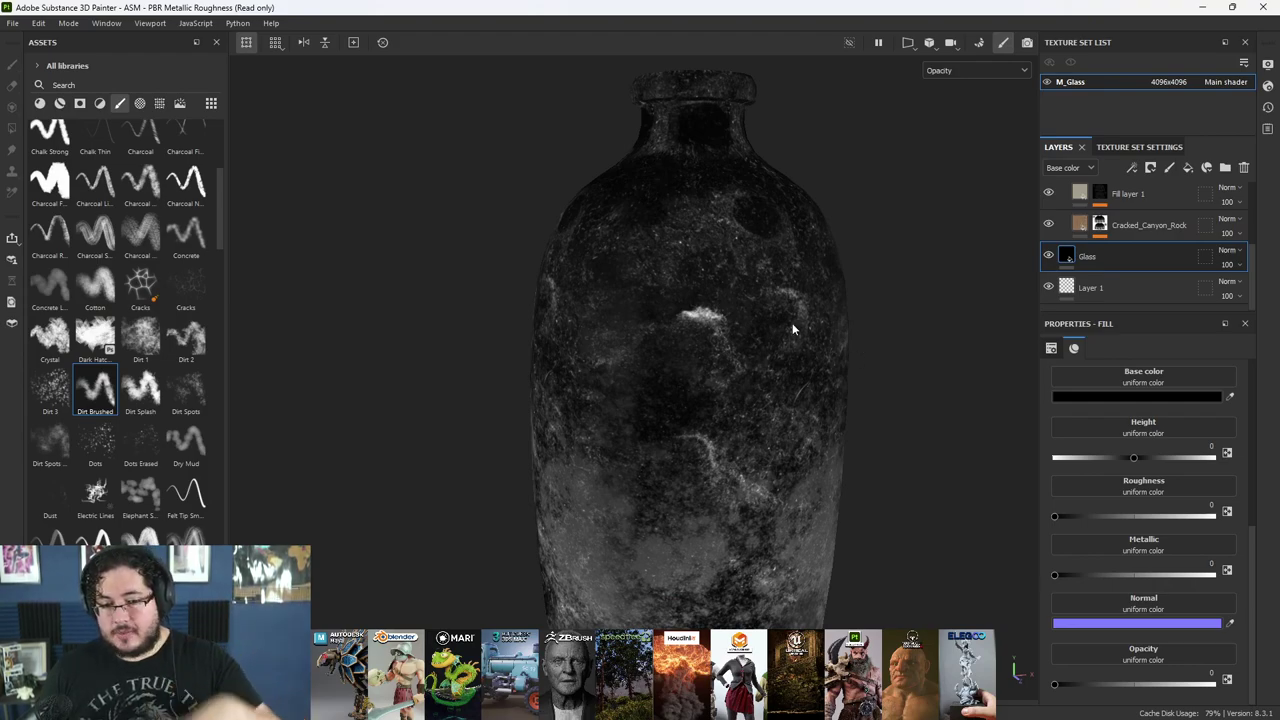
left_click_drag(618, 410, 795, 345, "alt")
mouse_move(750, 450)
left_mouse_down("alt")
mouse_move(643, 487)
mouse_move(732, 451)
left_mouse_up("alt")
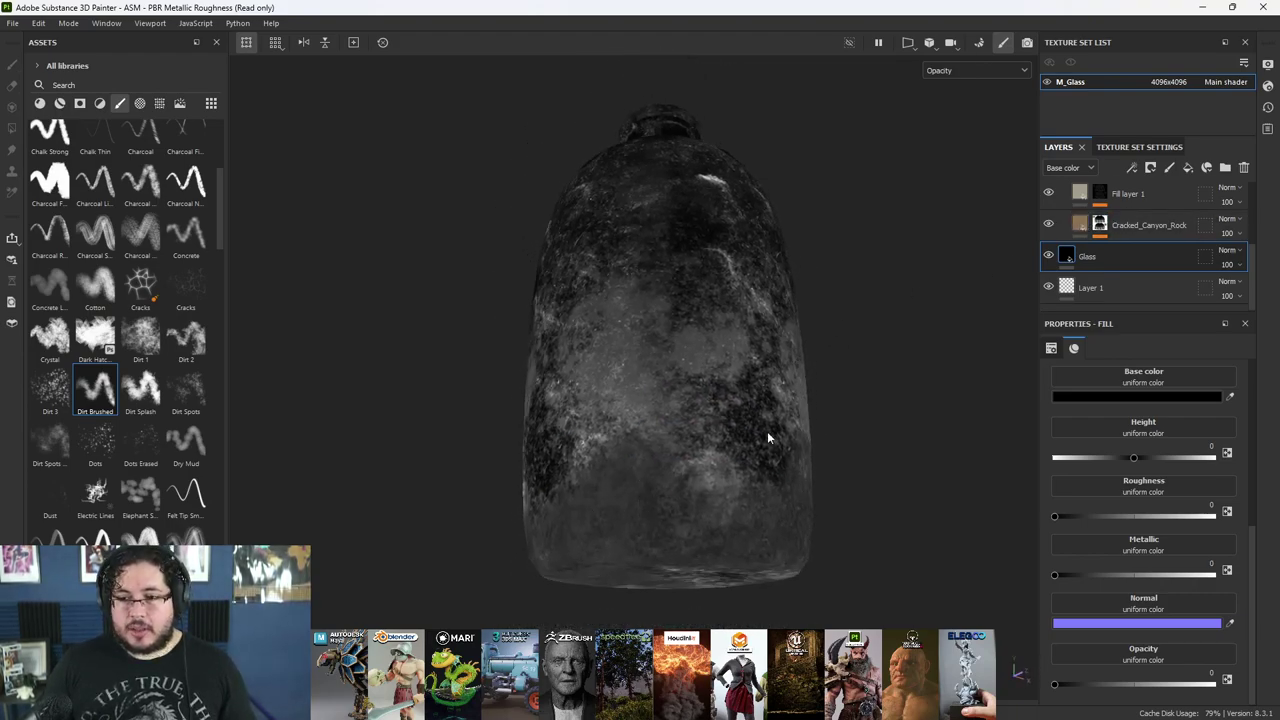
- Review the Cracked_Canyon_Rock layer's material parameters and channels, and examine its opacity on the bottle from several angles
left_click(1145, 226)
scroll(1100, 514, "down", 6)
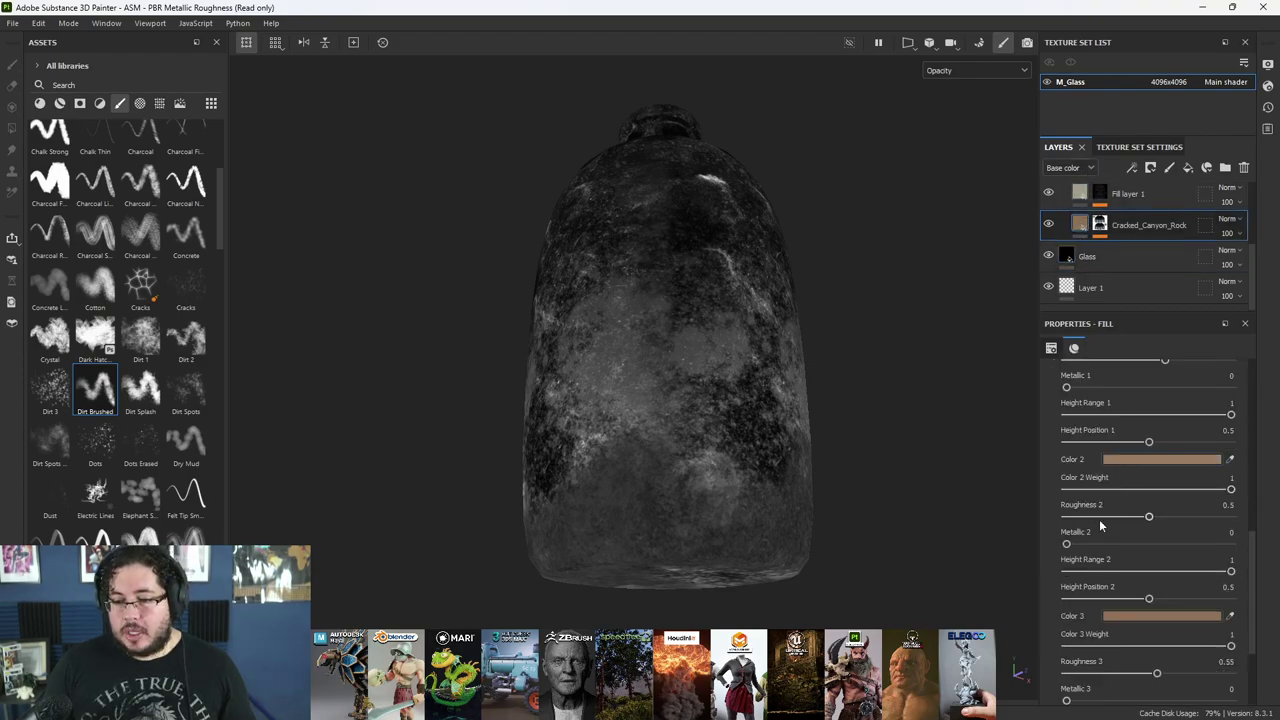
scroll(1069, 665, "down", 3)
left_click(1087, 636)
scroll(1098, 660, "down", 3)
scroll(1067, 582, "up", 15)
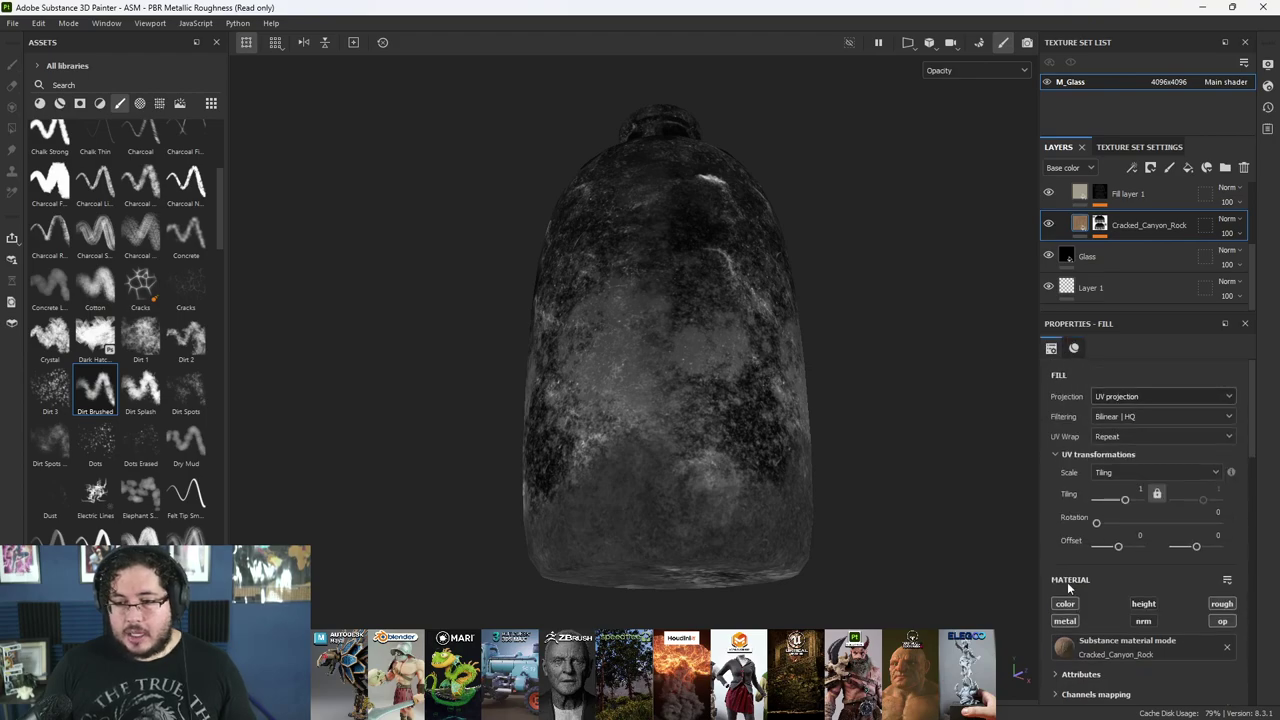
left_click(1224, 627)
left_click_drag(800, 460, 828, 476, "alt")
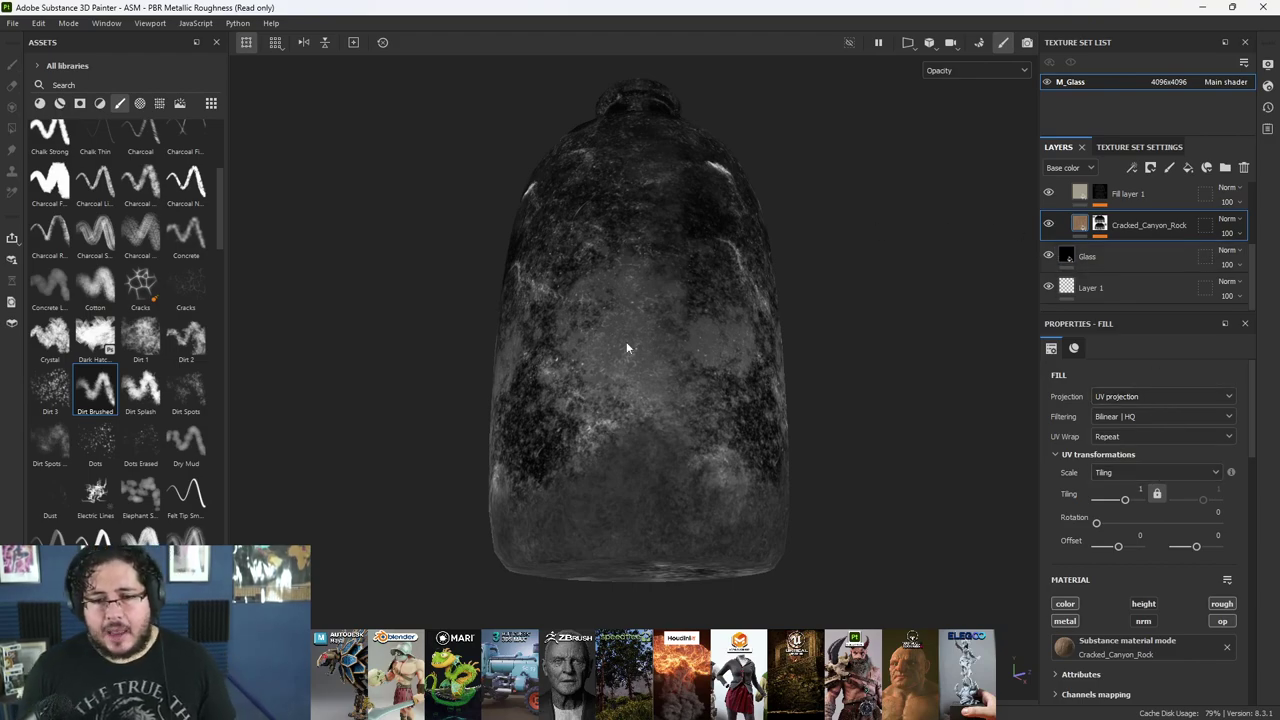
left_click_drag(774, 386, 1033, 303, "alt")
scroll(1121, 257, "up", 3)
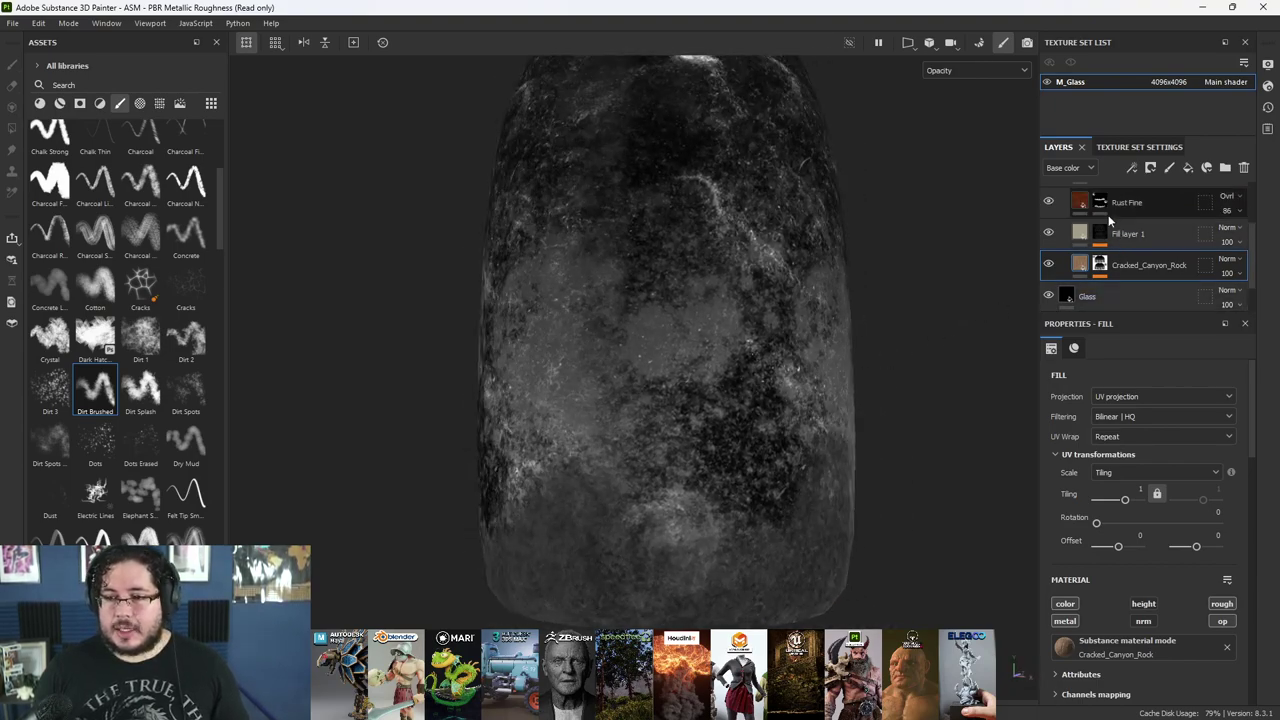
- Add a new fill layer and place it between the Cracked_Canyon_Rock and Glass layers
scroll(1106, 231, "down", 2)
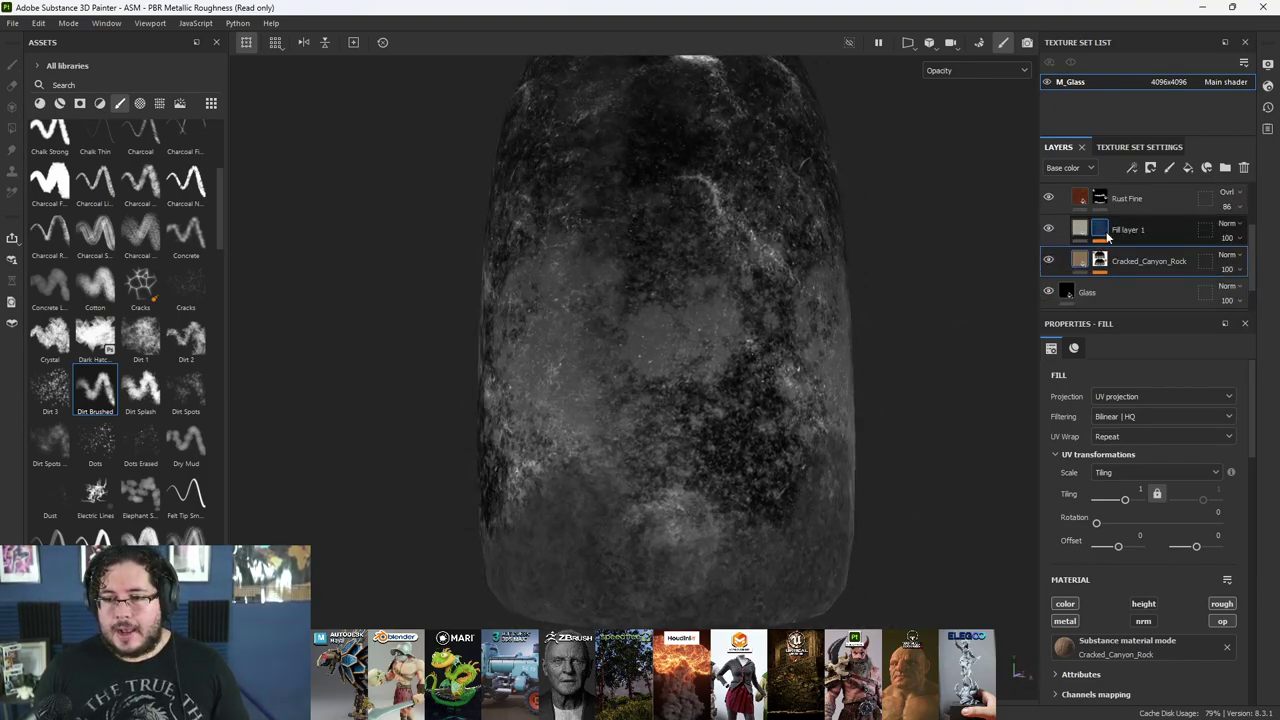
scroll(1121, 265, "up", 2)
scroll(1121, 265, "down", 2)
scroll(1121, 265, "up", 2)
scroll(1121, 265, "down", 2)
scroll(1118, 230, "up", 1)
left_click(1113, 205)
left_click(1188, 168)
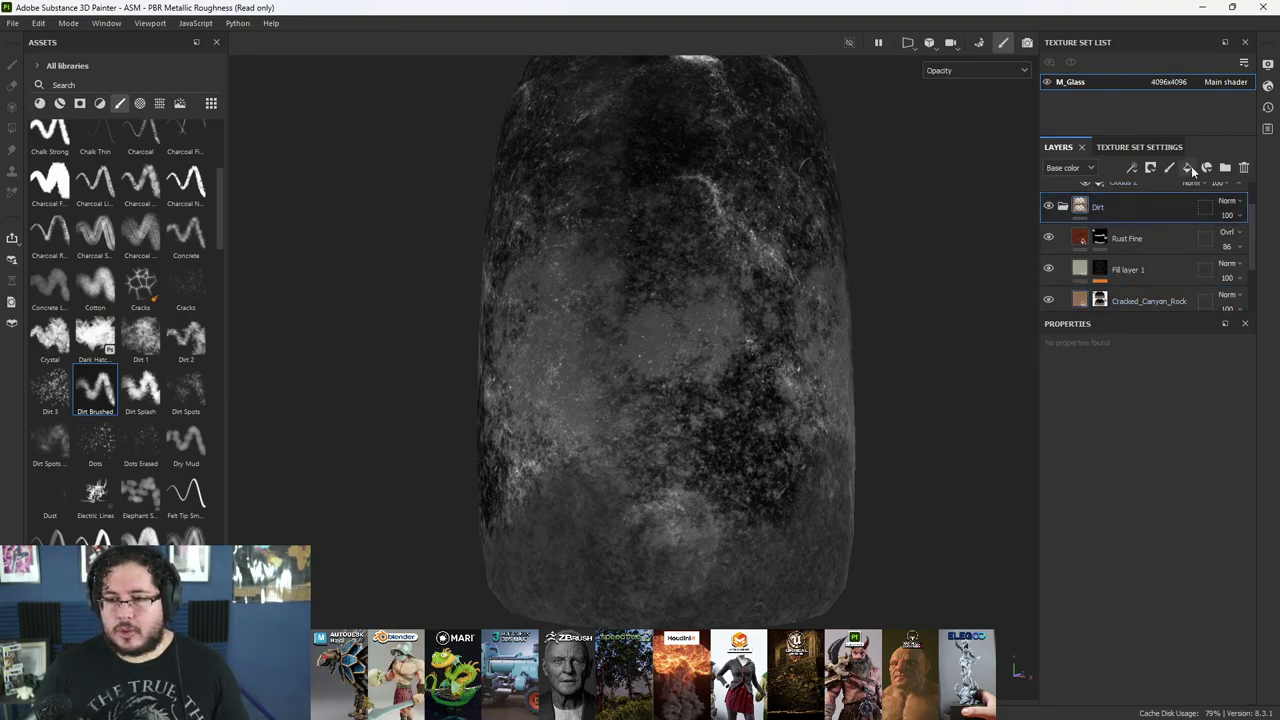
left_click_drag(1127, 210, 1137, 297)
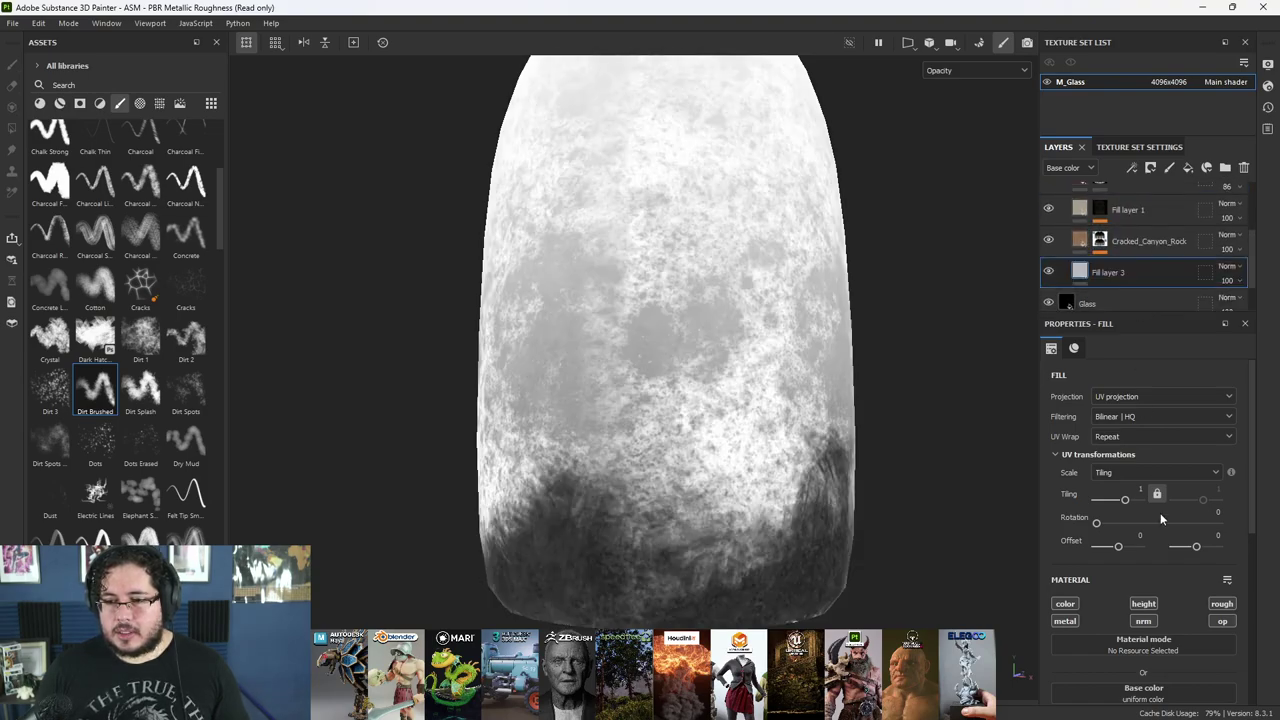
- Limit the new fill layer to the opacity channel only and set its opacity value to 0
left_click(1064, 604)
left_click(1064, 621)
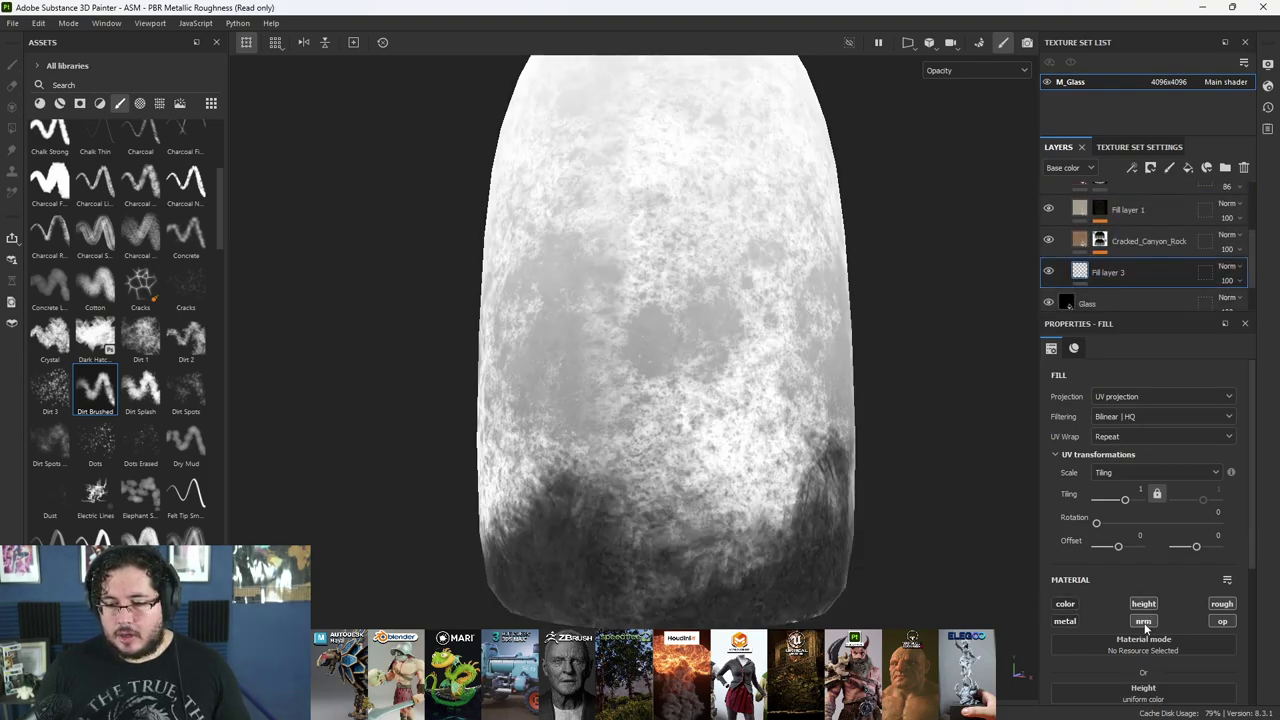
scroll(1180, 613, "down", 3)
left_click_drag(1168, 522, 760, 430)
right_click_drag(760, 430, 636, 371, "alt")
middle_click_drag(652, 222, 701, 330, "alt")
scroll(1164, 239, "up", 3)
- Switch the layer stack to the Opacity channel and set Cracked_Canyon_Rock, Fill layer 1 and Rust Fine to Linear dodge (Add) blending
left_click(1068, 167)
left_click(1058, 251)
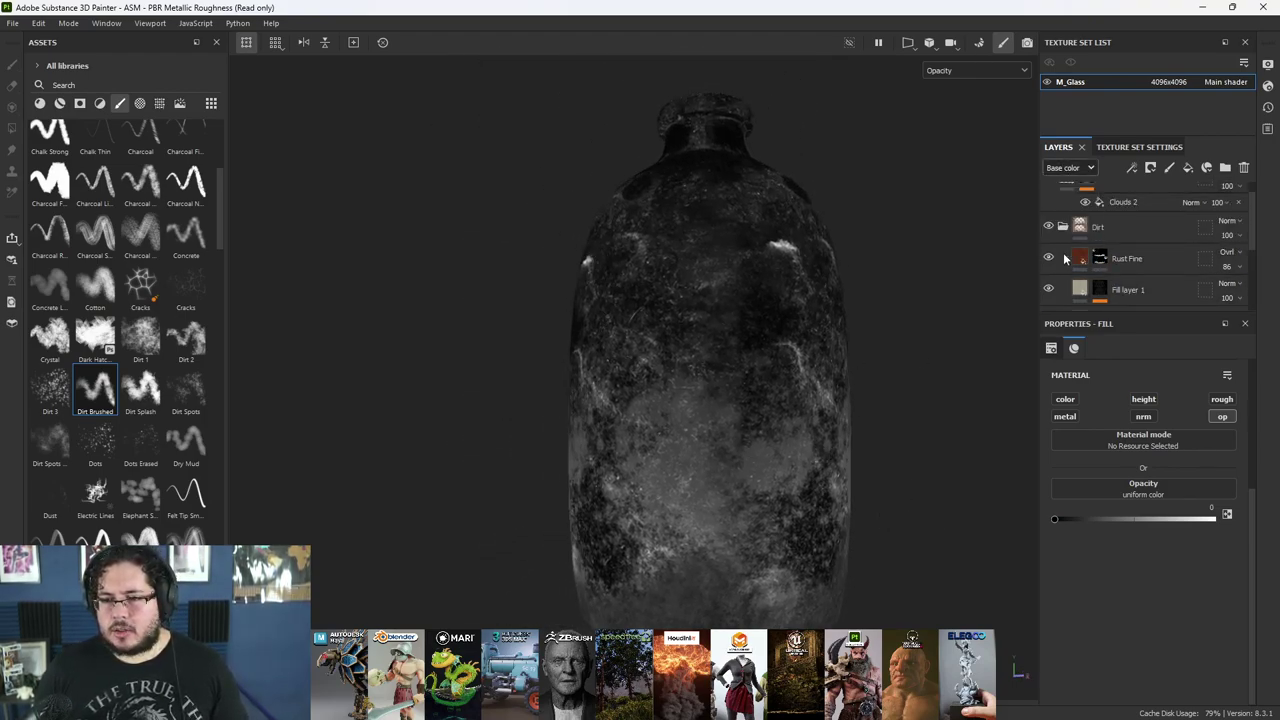
scroll(1148, 274, "down", 3)
scroll(1218, 272, "up", 2)
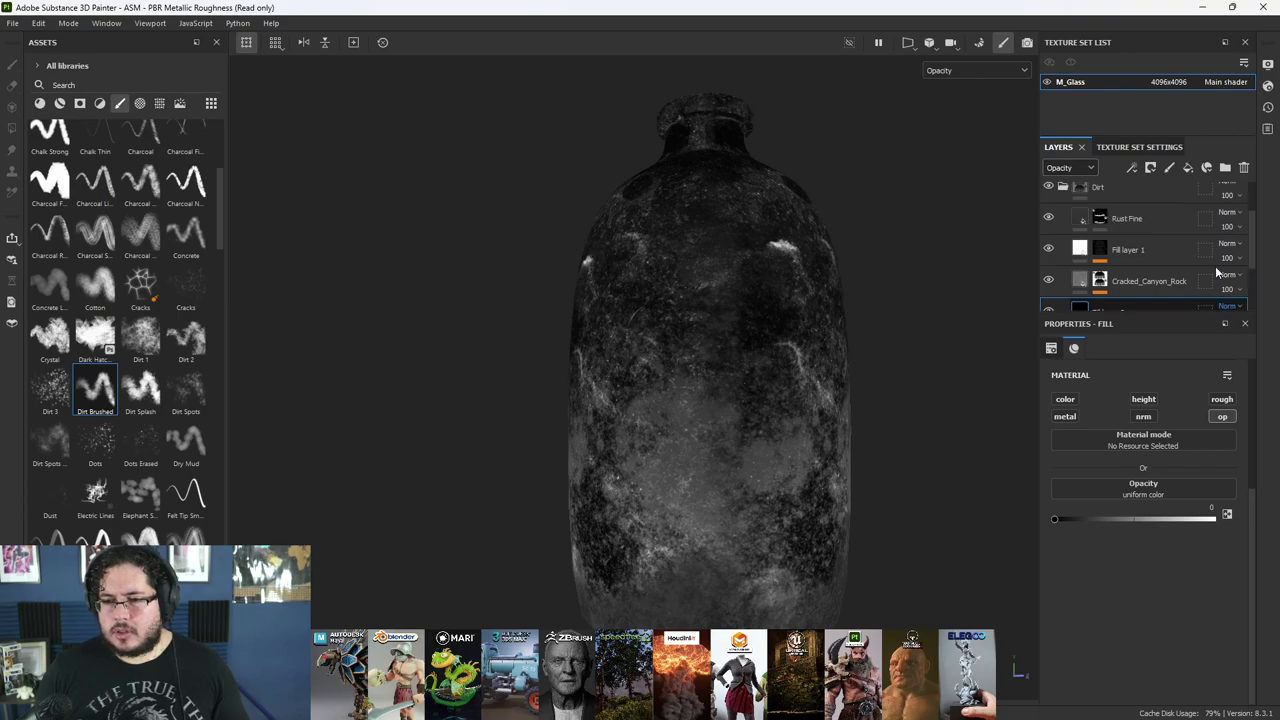
left_click(1230, 277)
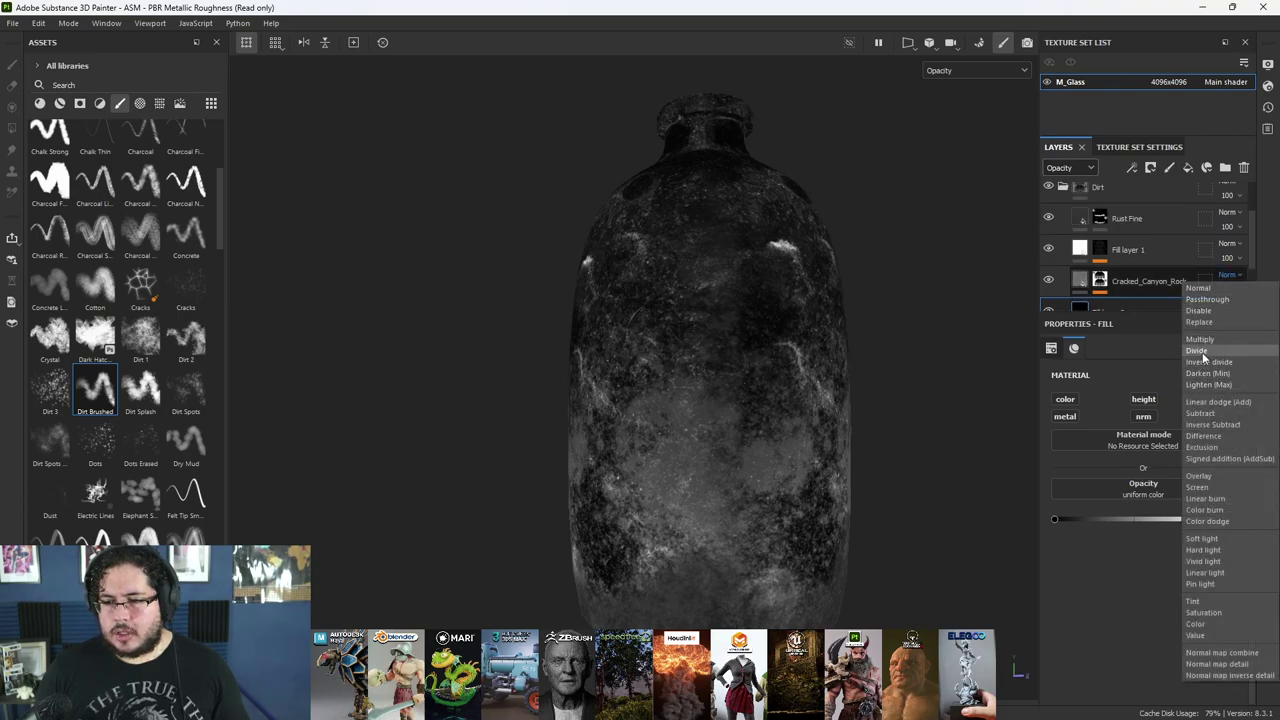
left_click(1206, 399)
left_click(1228, 244)
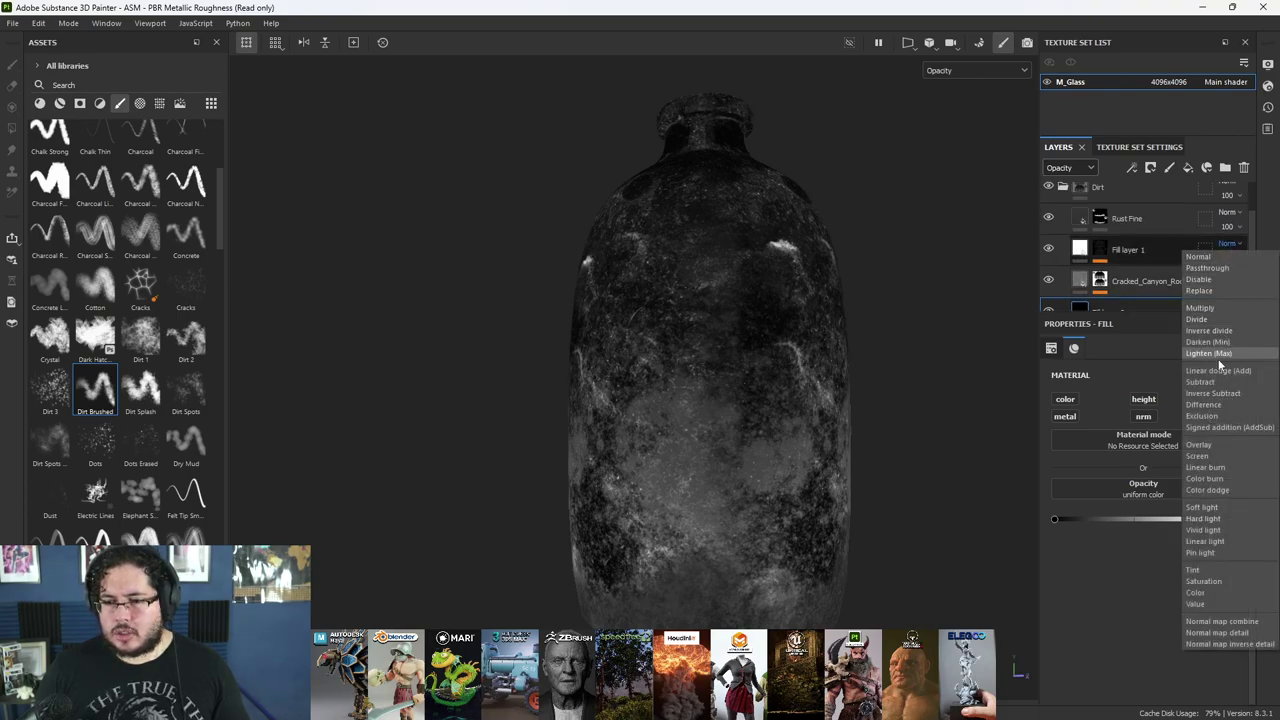
left_click(1218, 355)
left_click(1228, 212)
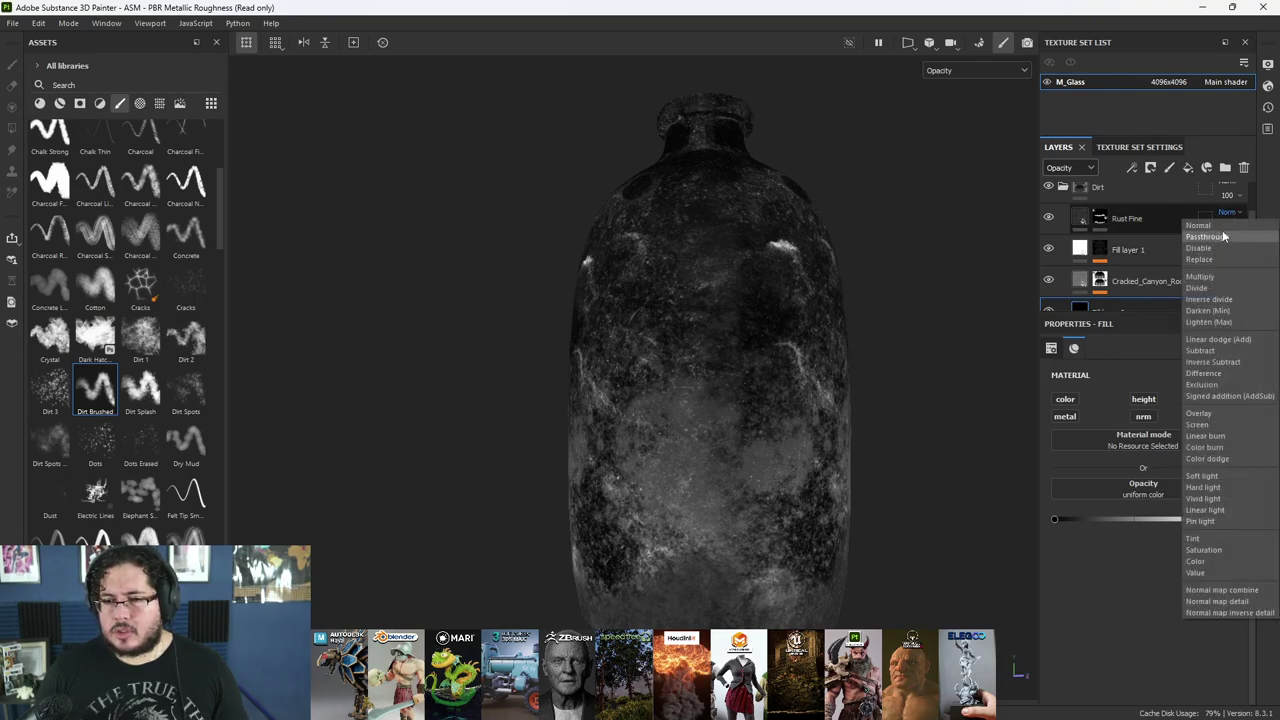
left_click(1213, 344)
- Examine the opacity mask around the bottle and preview the Rust Fine and Cracked_Canyon_Rock layer masks
mouse_move(858, 560)
left_mouse_down("alt")
mouse_move(876, 462)
mouse_move(857, 422)
mouse_move(734, 397)
left_mouse_up("alt")
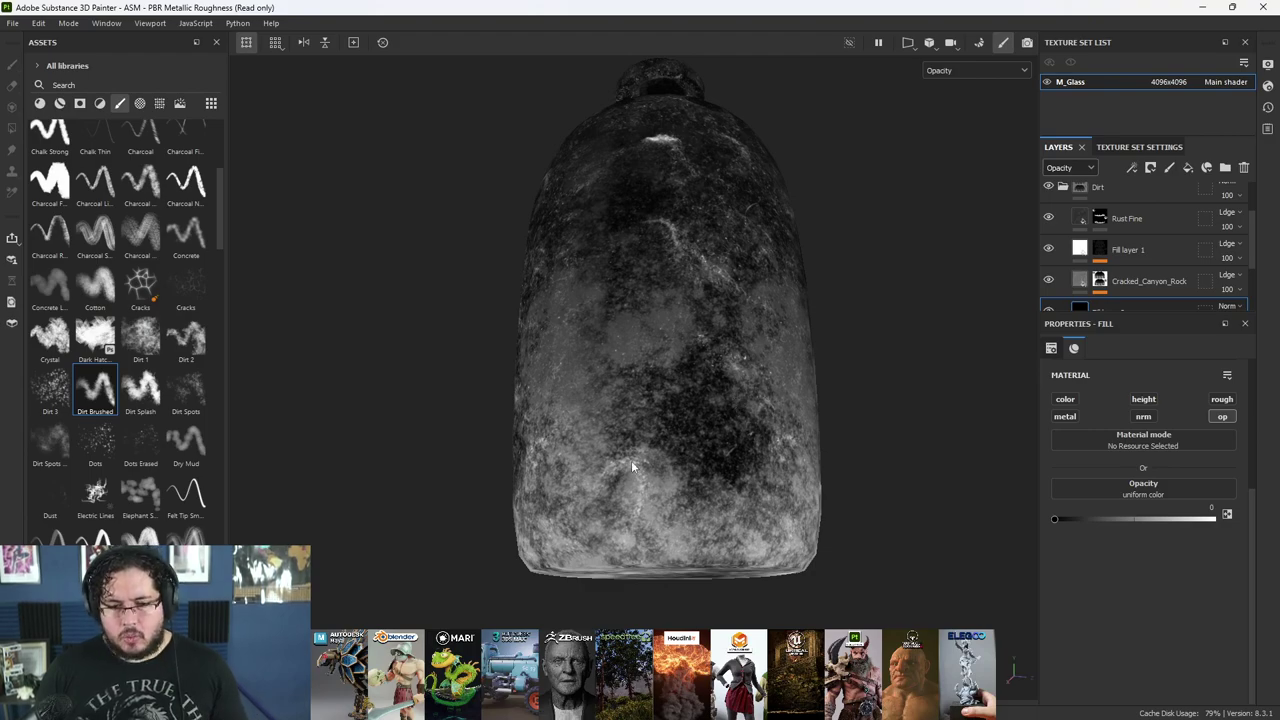
left_click_drag(631, 466, 794, 463, "alt")
left_click(1048, 218)
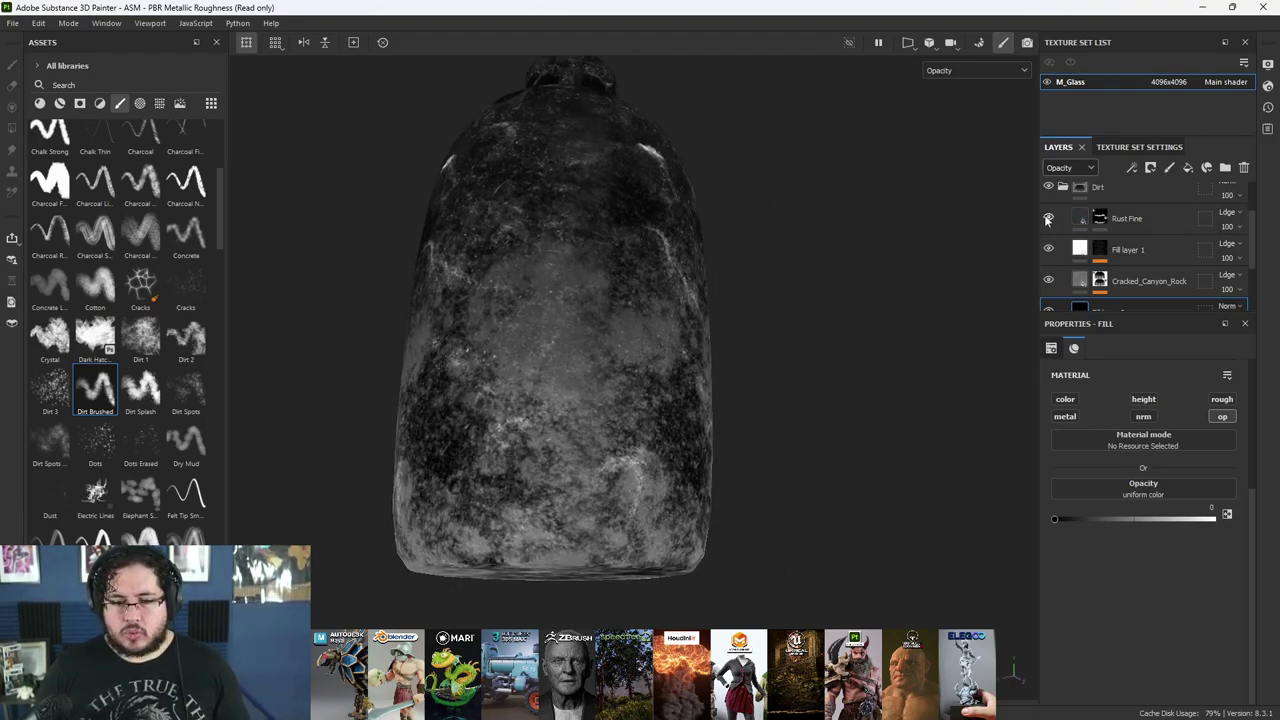
left_click_drag(851, 283, 905, 310, "alt")
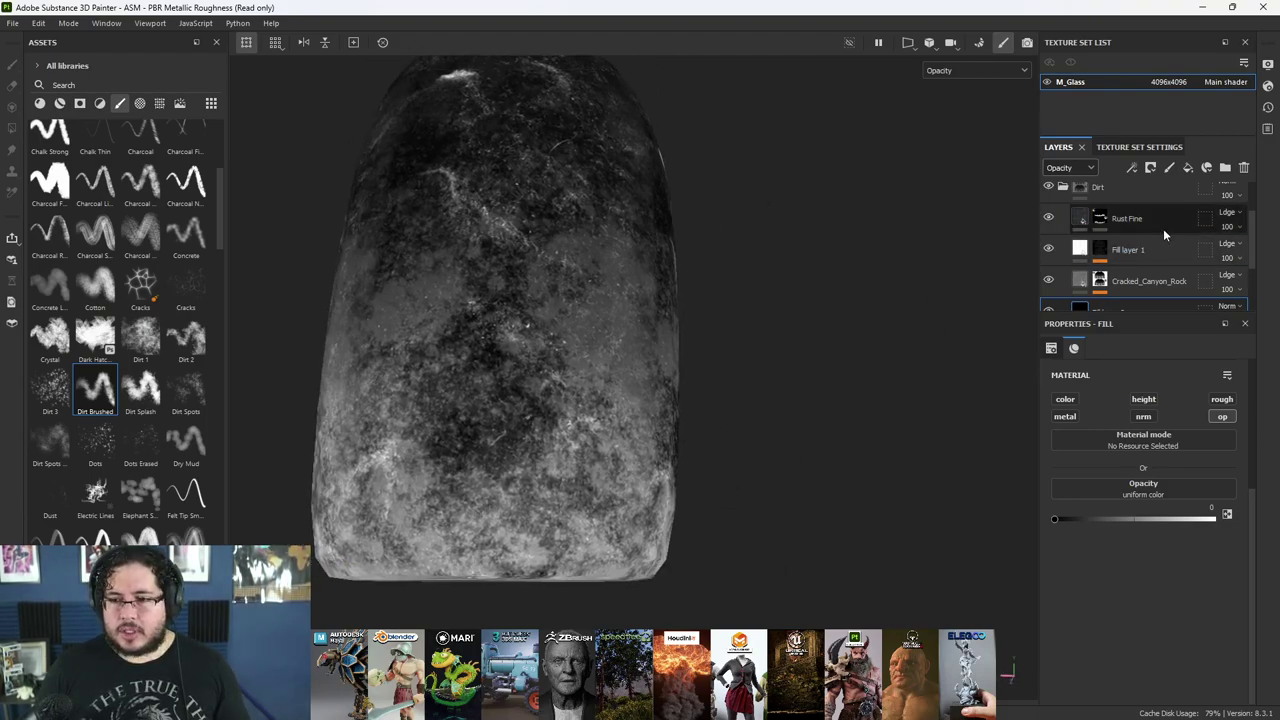
left_click(1107, 221)
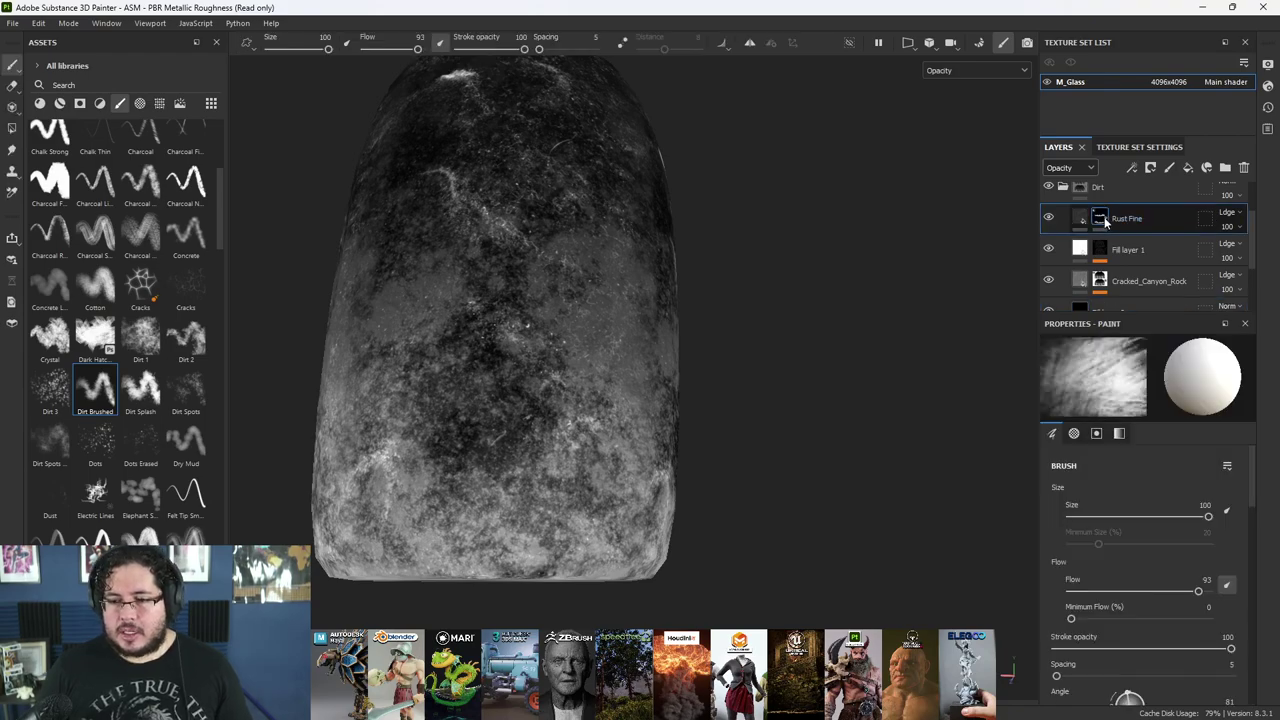
mouse_move(1100, 222)
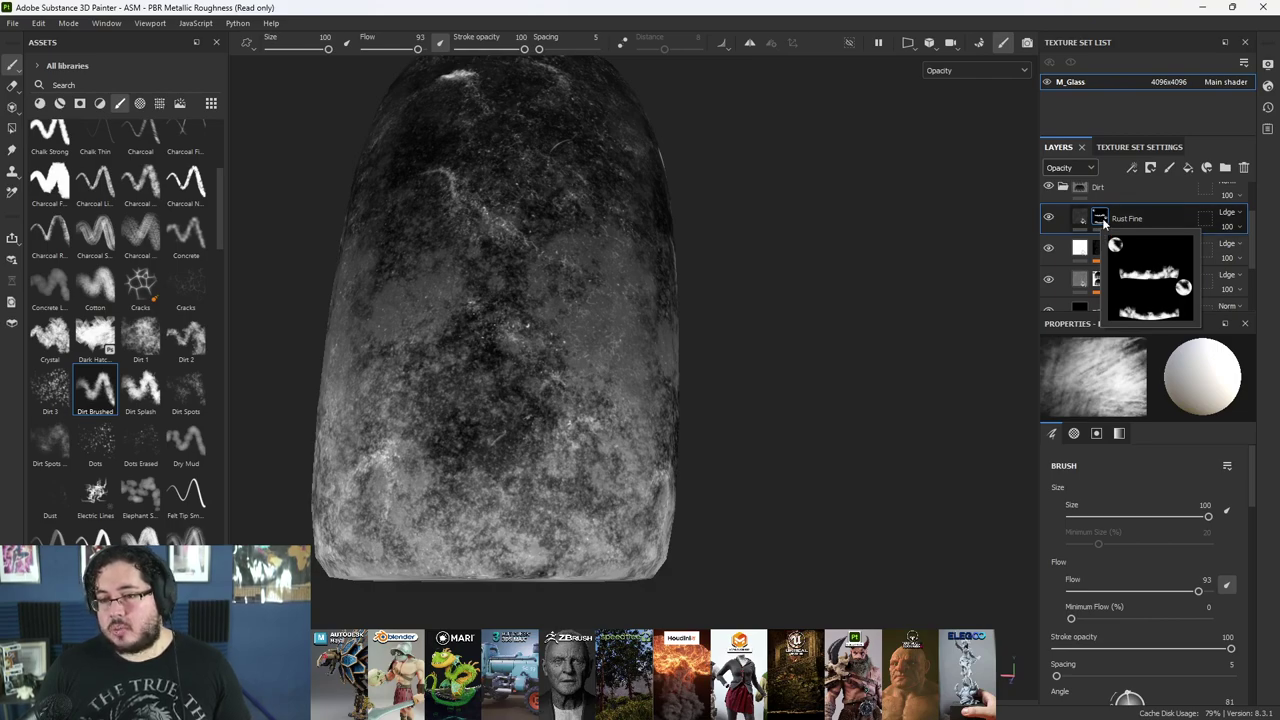
mouse_move(1103, 285)
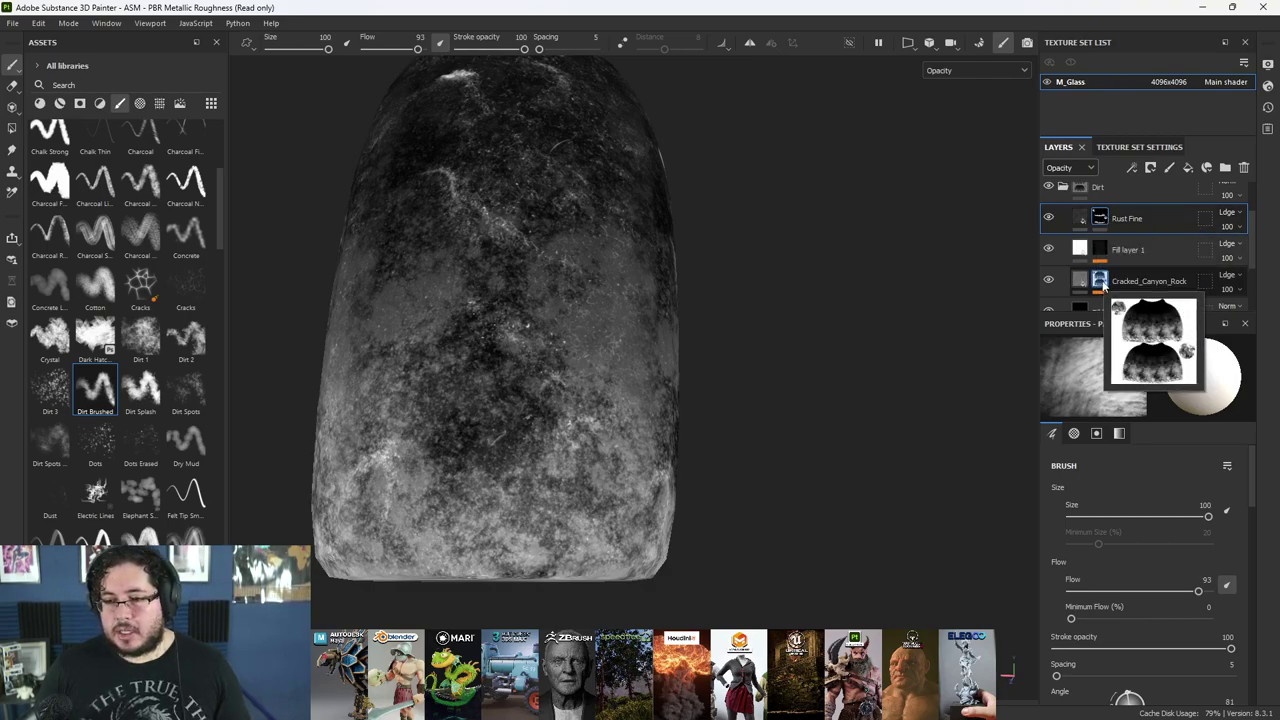
left_click_drag(838, 323, 619, 381, "alt")
right_click_drag(619, 381, 637, 354, "alt")
left_click_drag(637, 354, 720, 405, "alt")
- Open the texture export settings and review the list of maps set for export
left_click(12, 22)
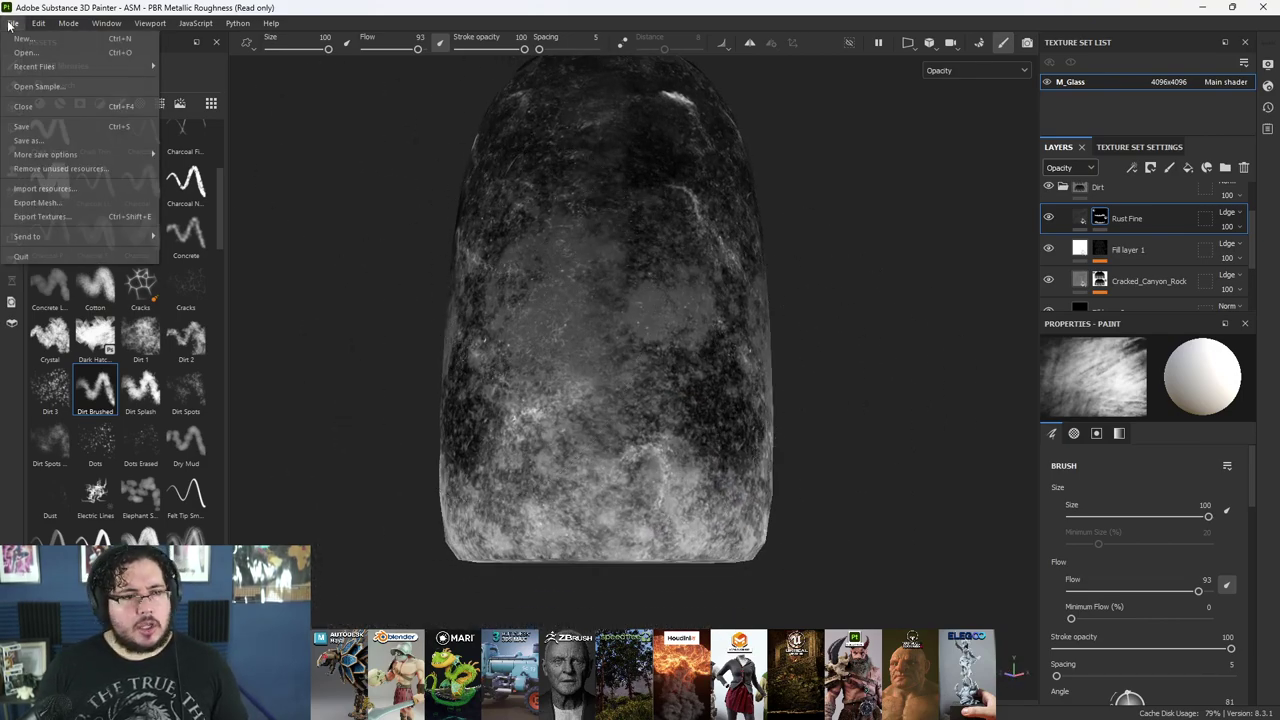
left_click(93, 218)
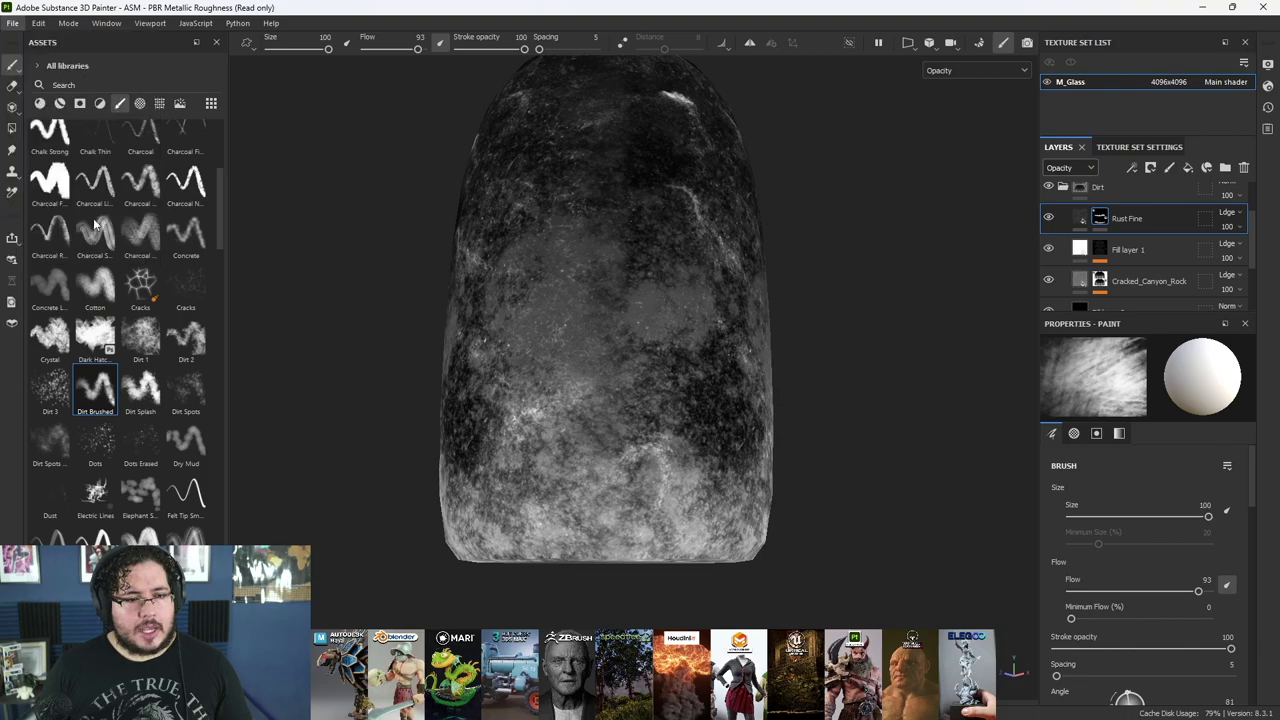
left_click(422, 142)
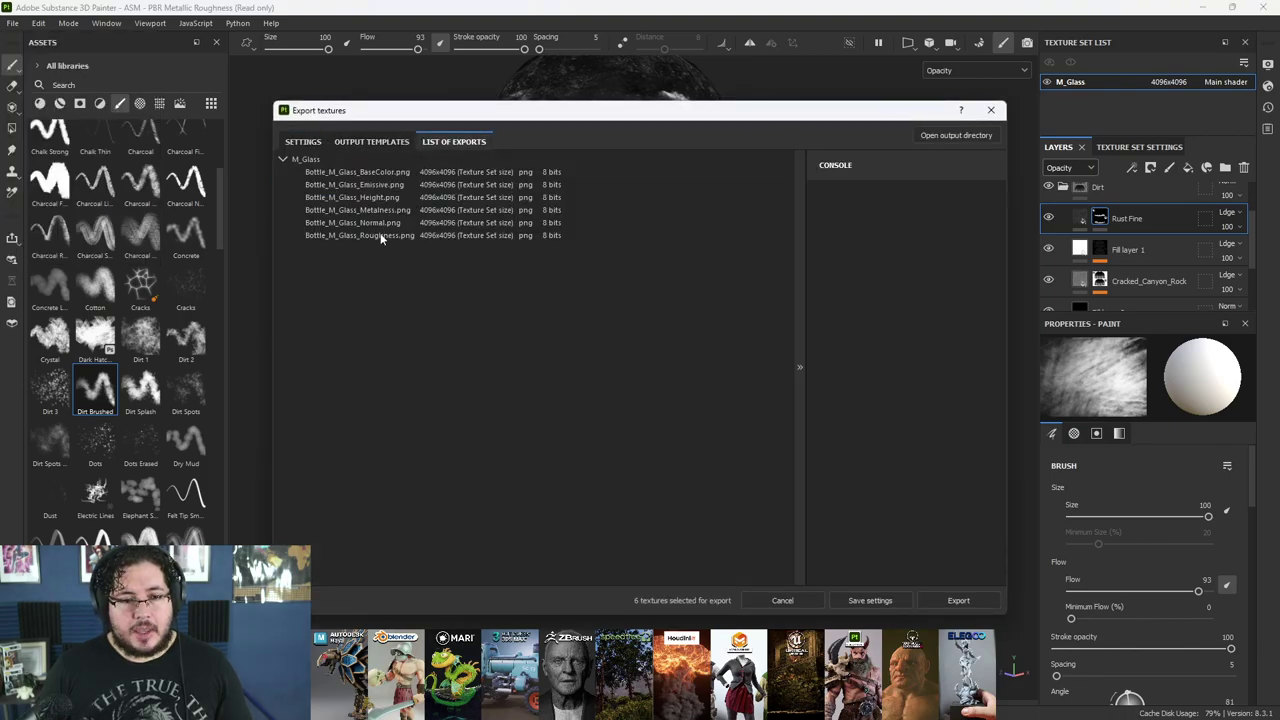
- Set the output template to PBR Metallic Roughness and review its list of exports
left_click(305, 143)
left_click(688, 219)
scroll(631, 270, "up", 1)
scroll(662, 303, "down", 1)
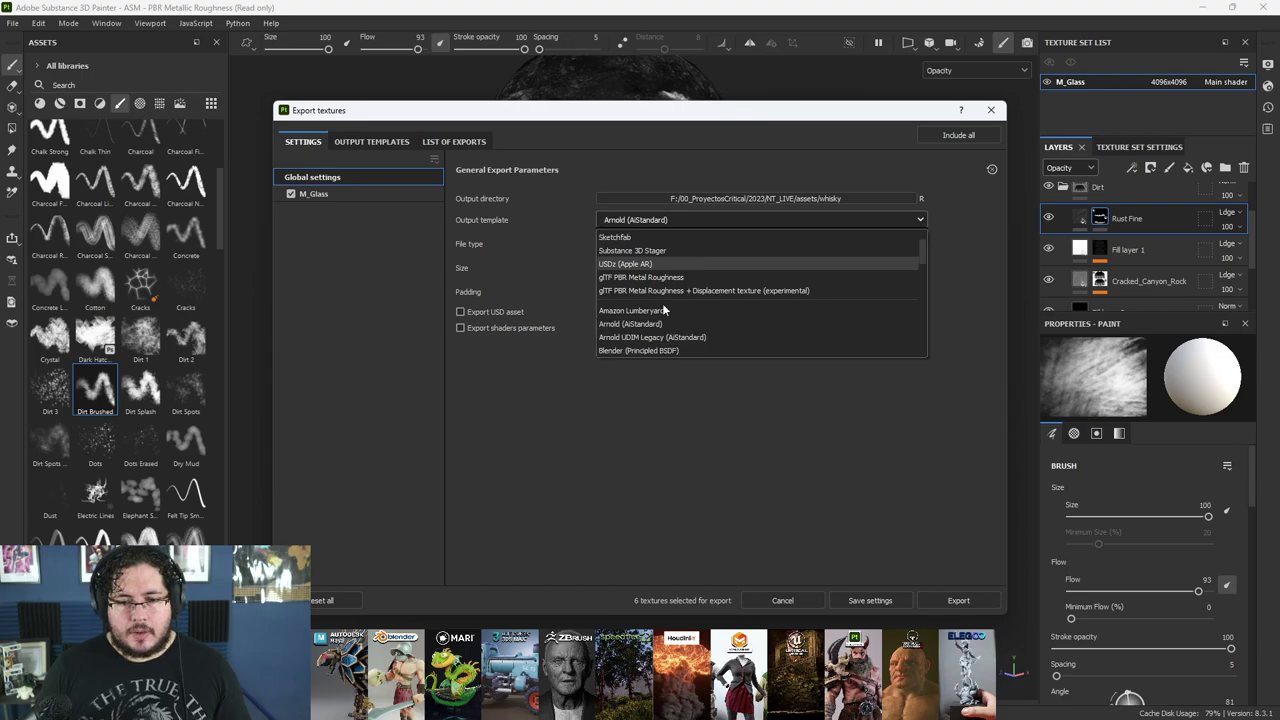
scroll(651, 300, "down", 2)
scroll(655, 288, "up", 3)
scroll(655, 286, "down", 3)
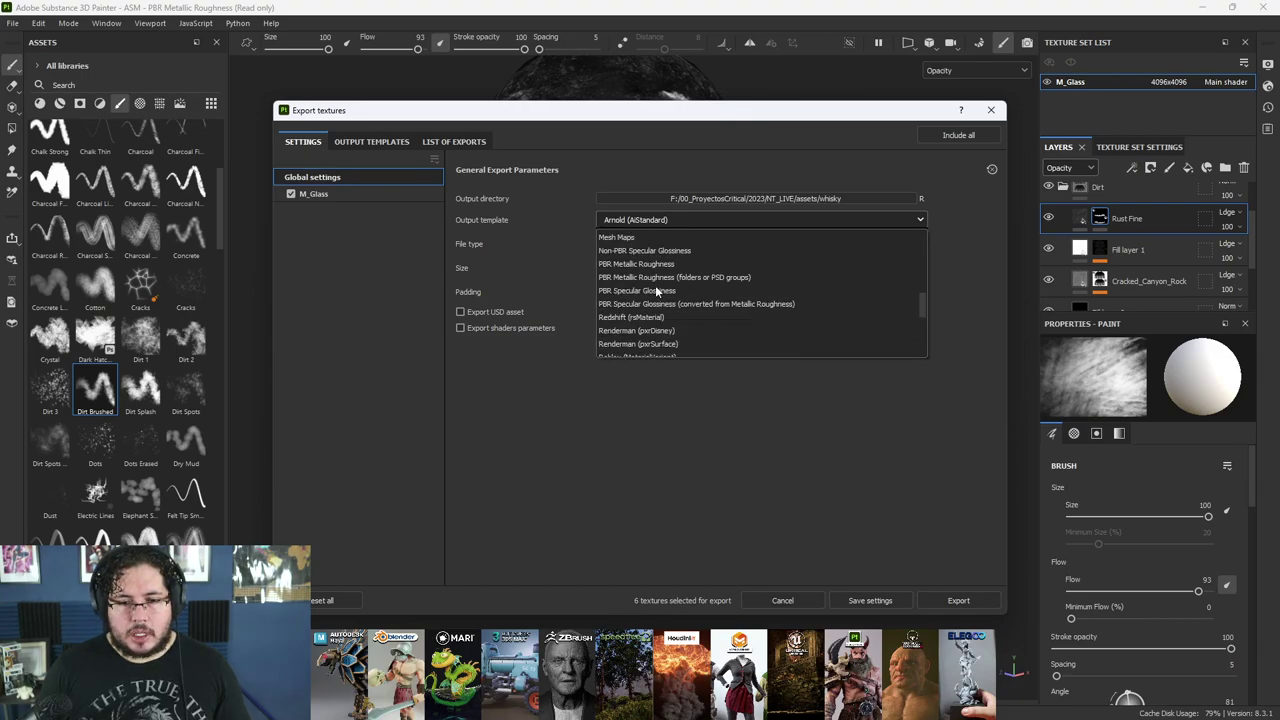
left_click(659, 266)
left_click(431, 142)
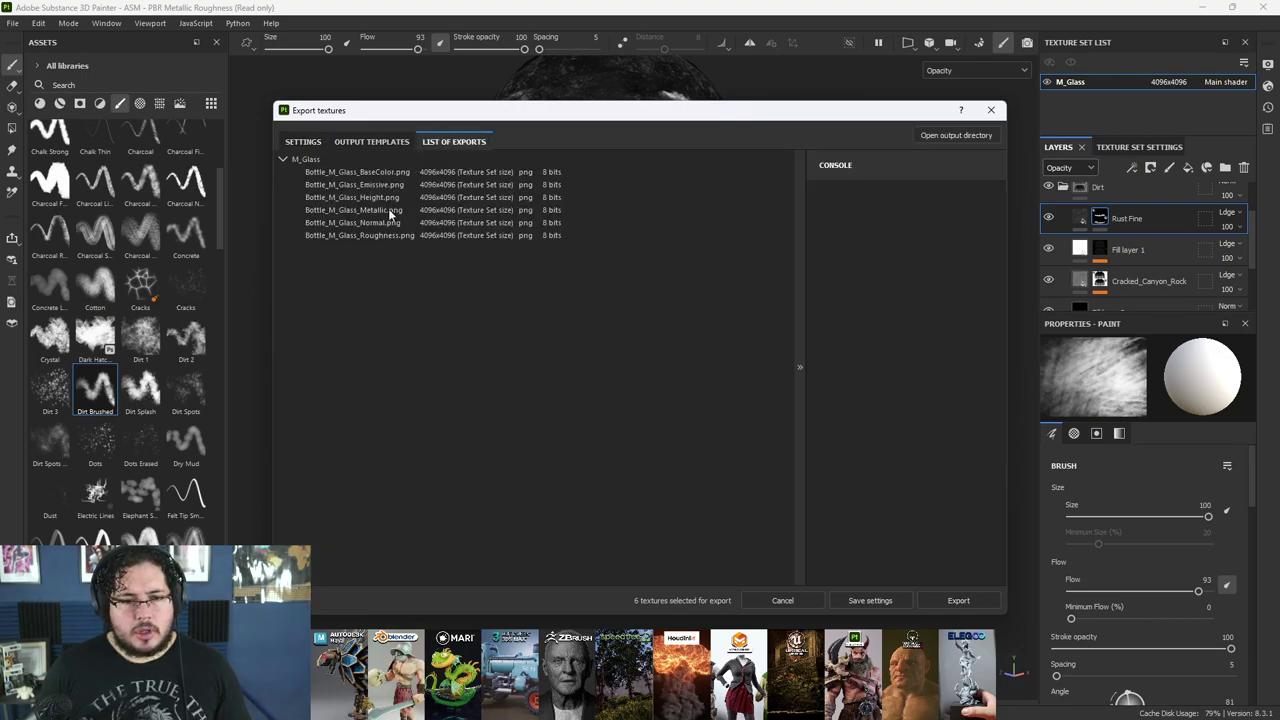
- Inspect the output maps of the Arnold (AiStandard) preset and check the output directory
left_click(312, 141)
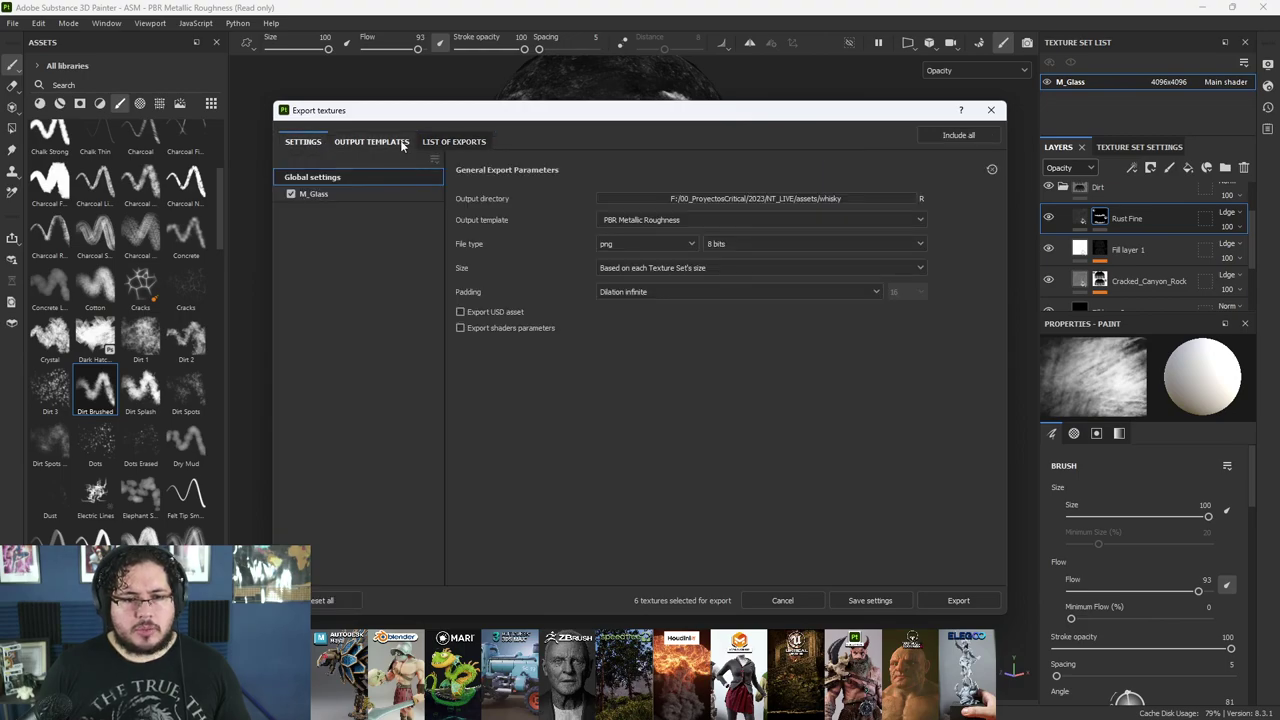
left_click(399, 142)
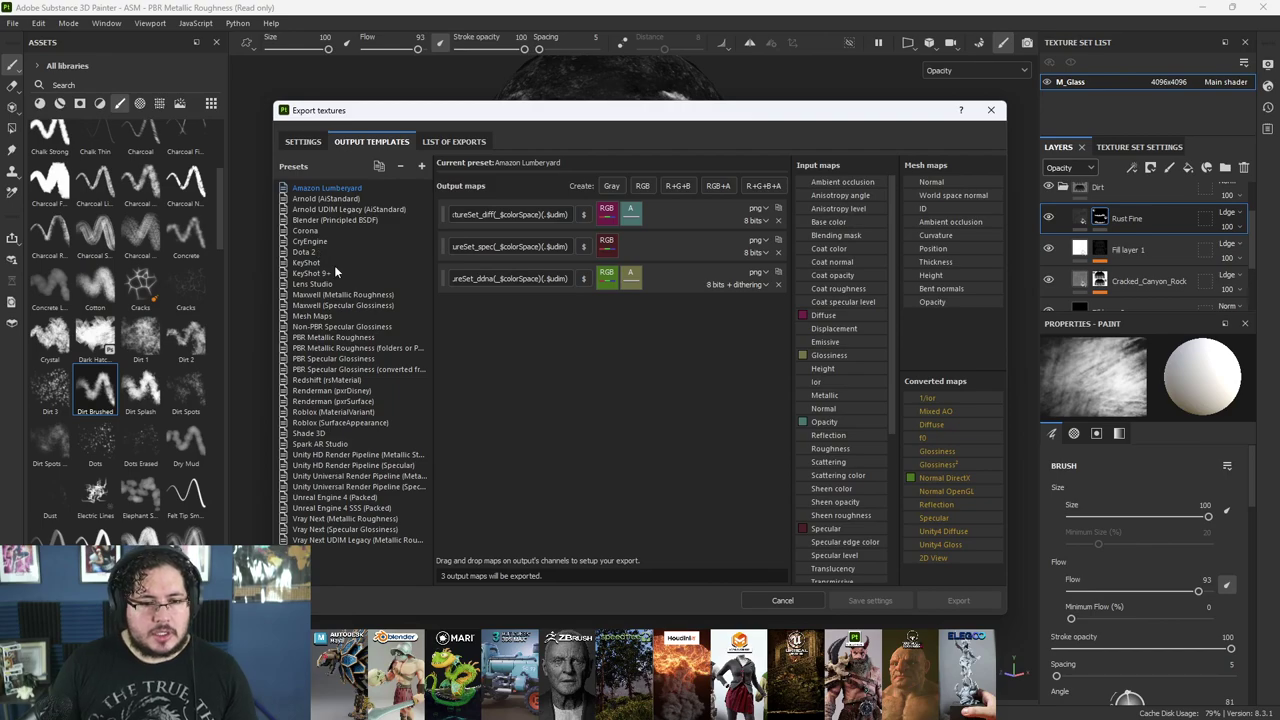
left_click(326, 199)
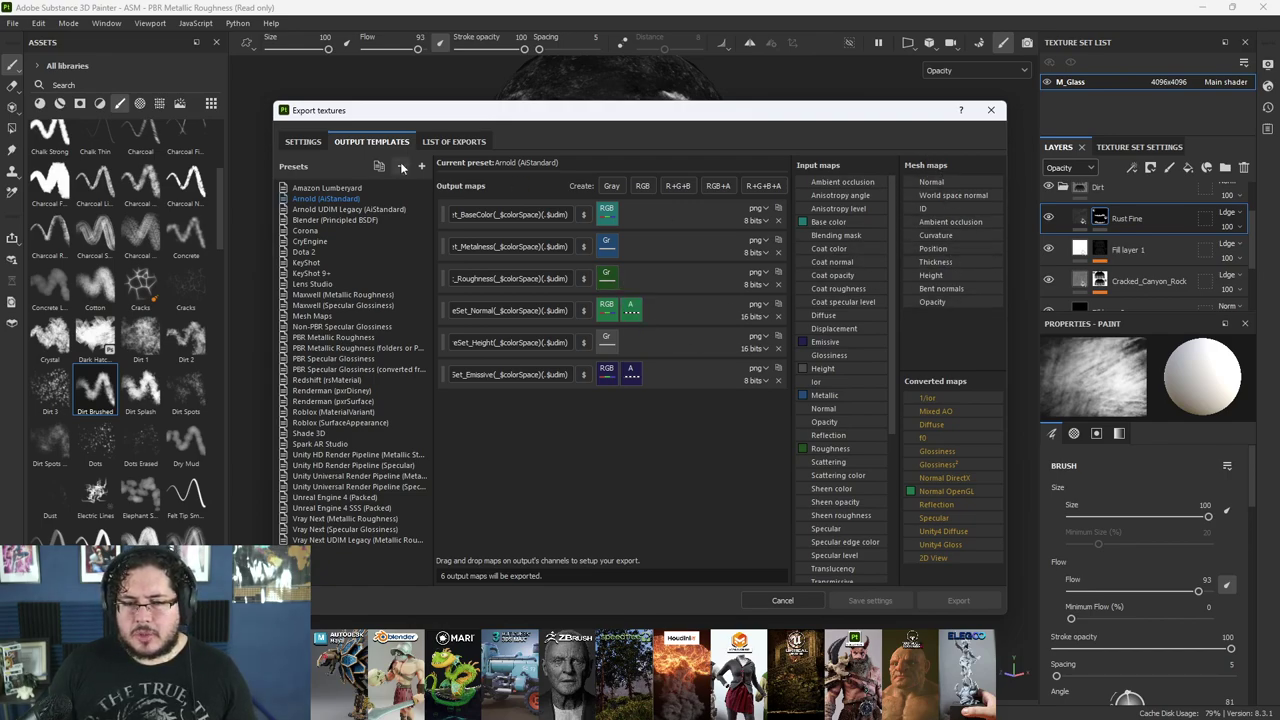
left_click(303, 141)
left_click(690, 194)
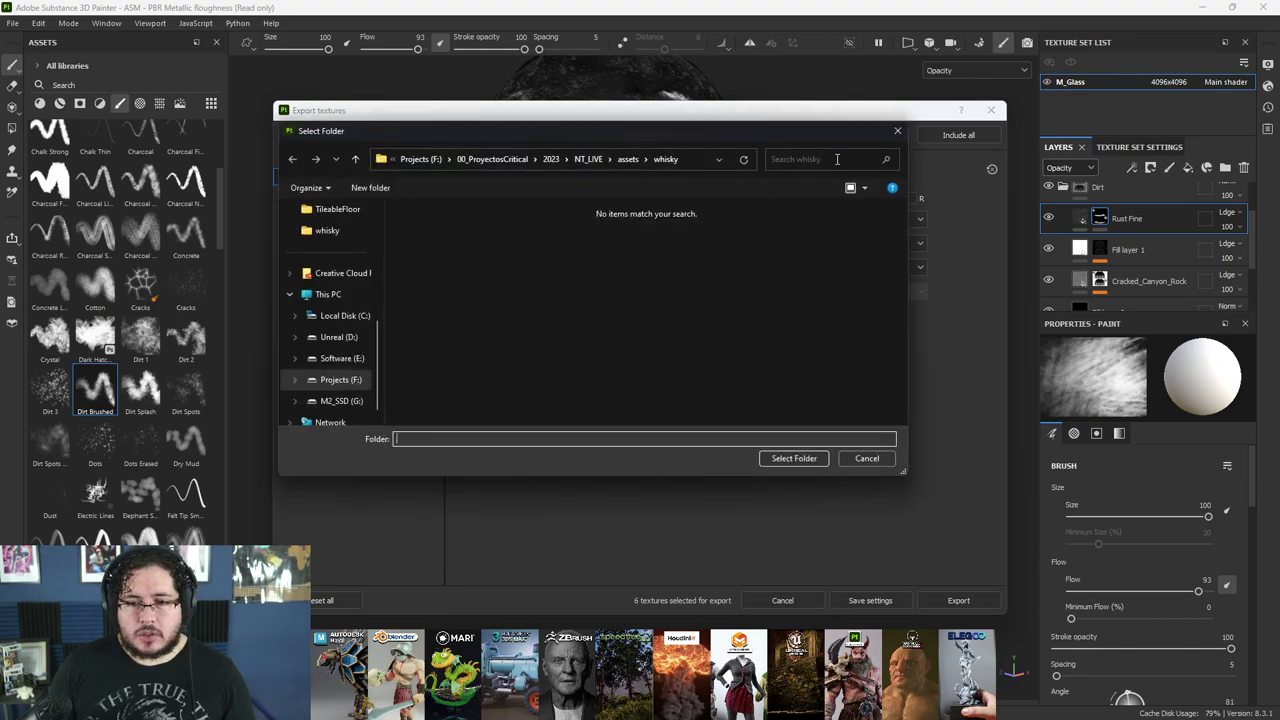
left_click(898, 131)
- Set the output template to Unreal Engine 4 (Packed) and inspect that preset's output maps for an opacity input
left_click(665, 222)
scroll(653, 316, "down", 5)
scroll(640, 270, "down", 3)
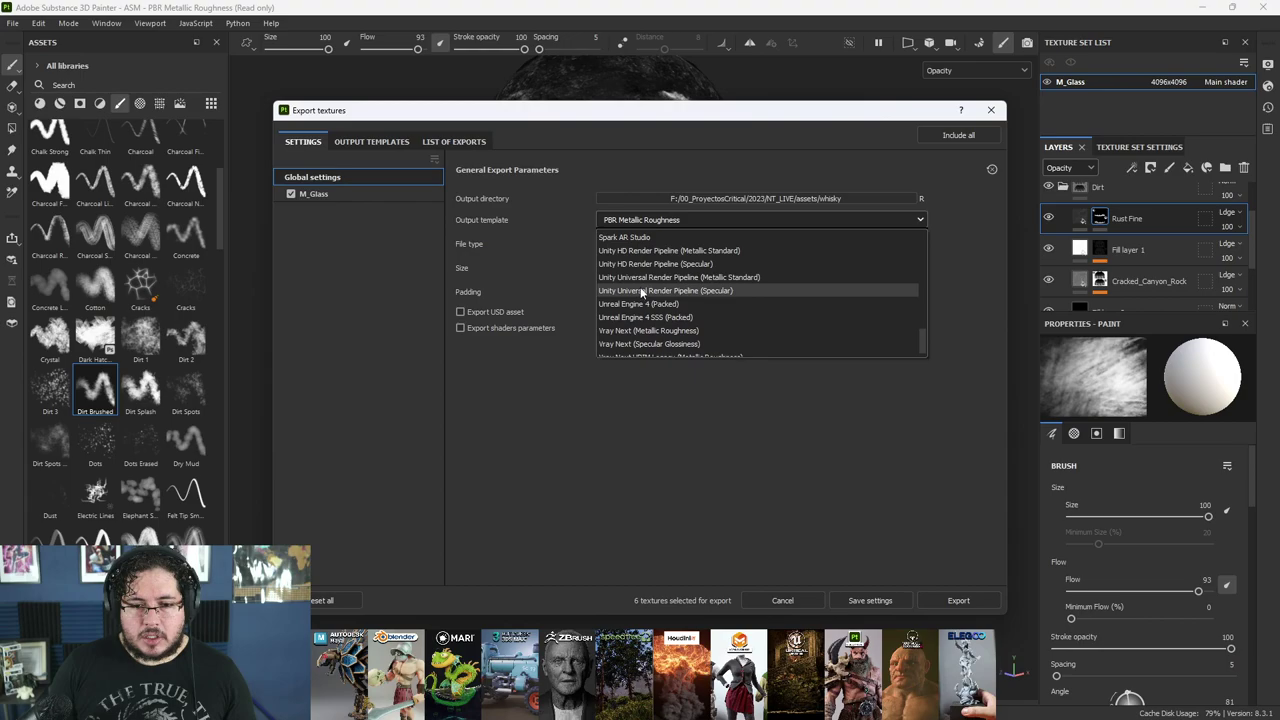
left_click(650, 290)
left_click(371, 141)
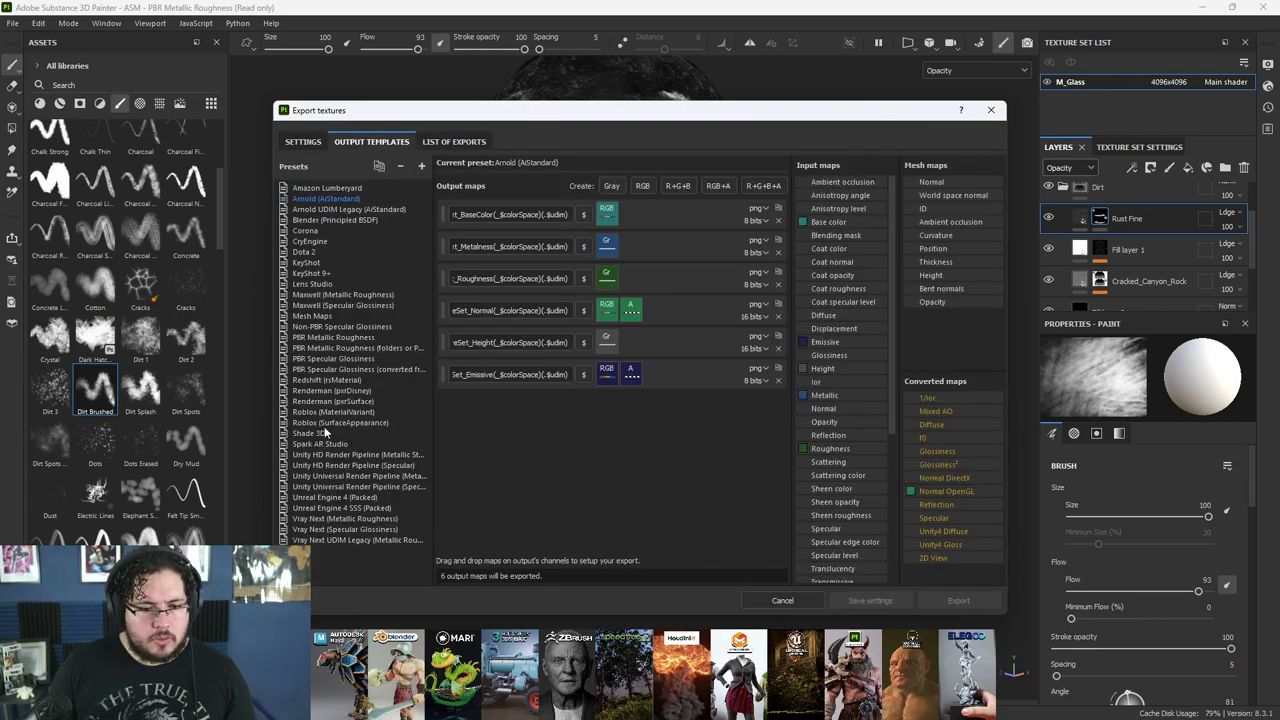
left_click(322, 498)
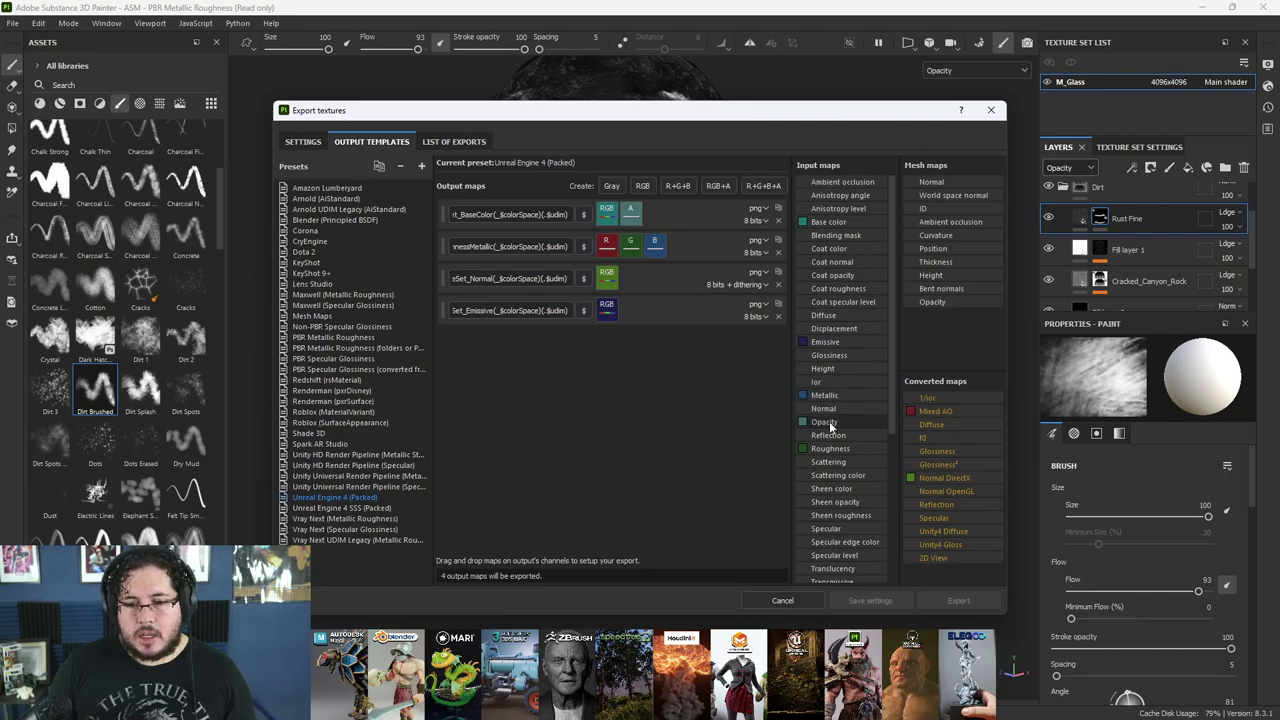
- Export the M_Glass textures as 8-bit PNG and open the output directory in the file browser
left_click(303, 142)
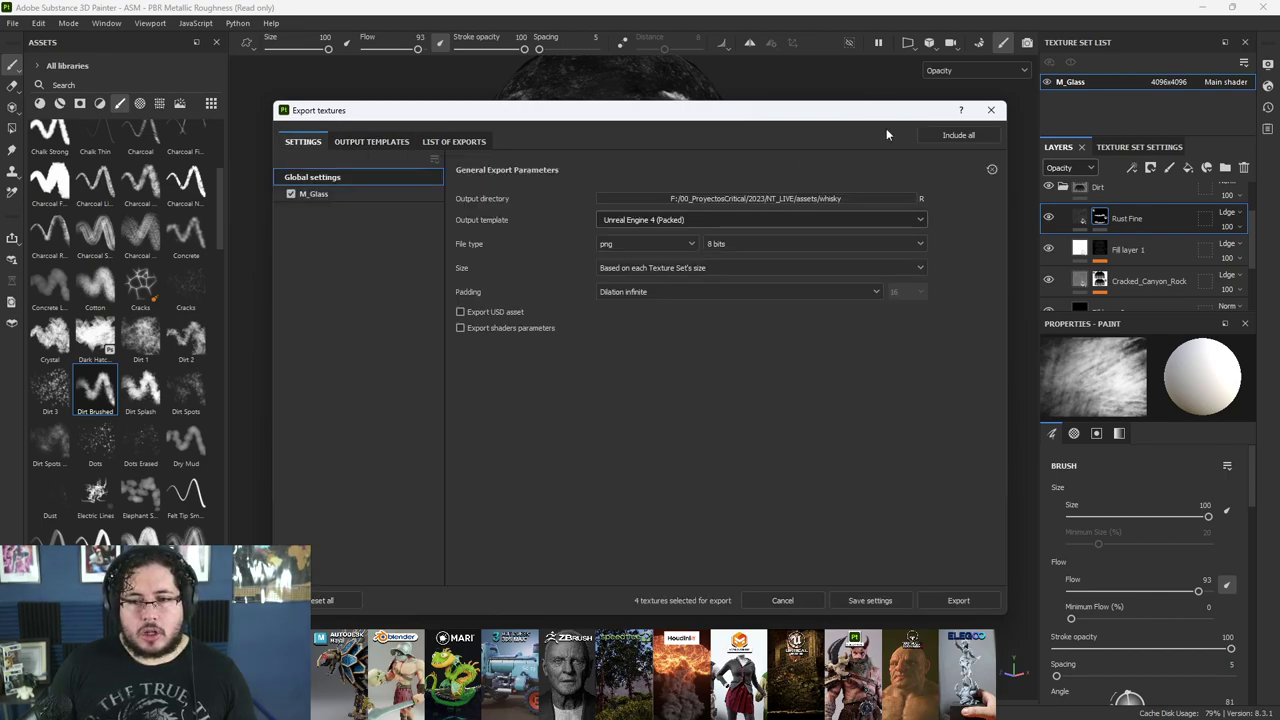
left_click(959, 600)
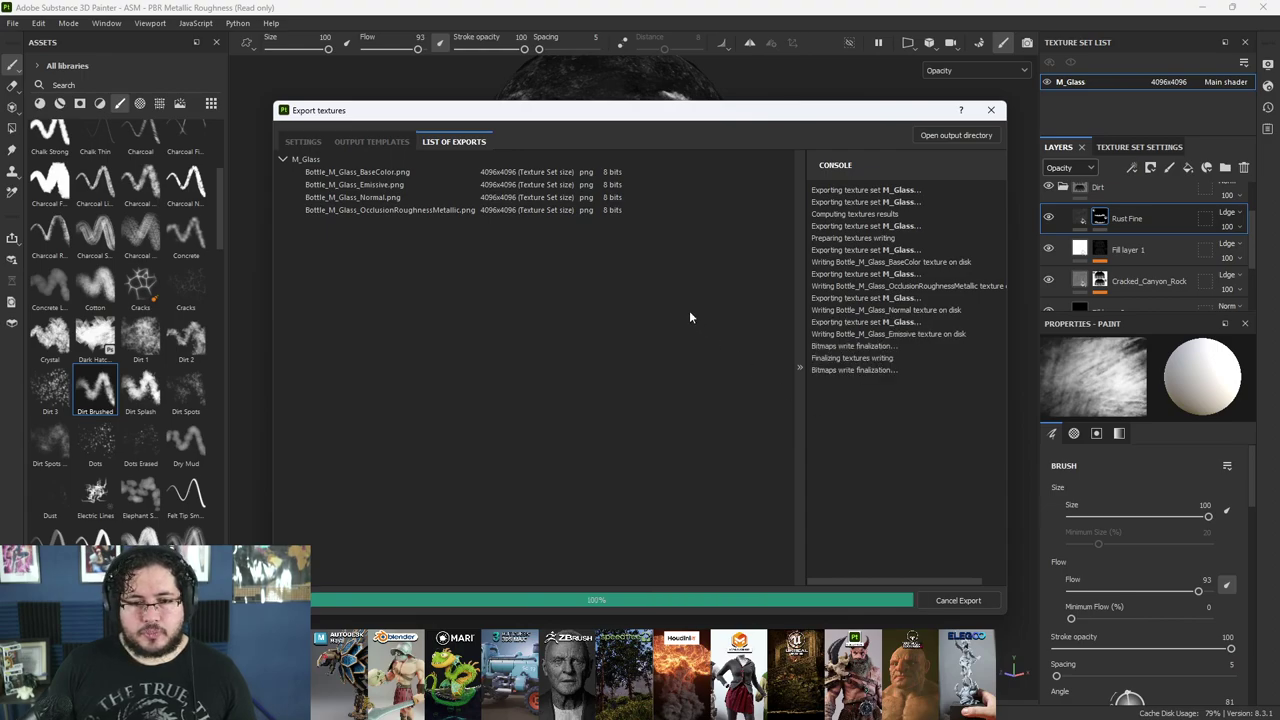
left_click(957, 136)
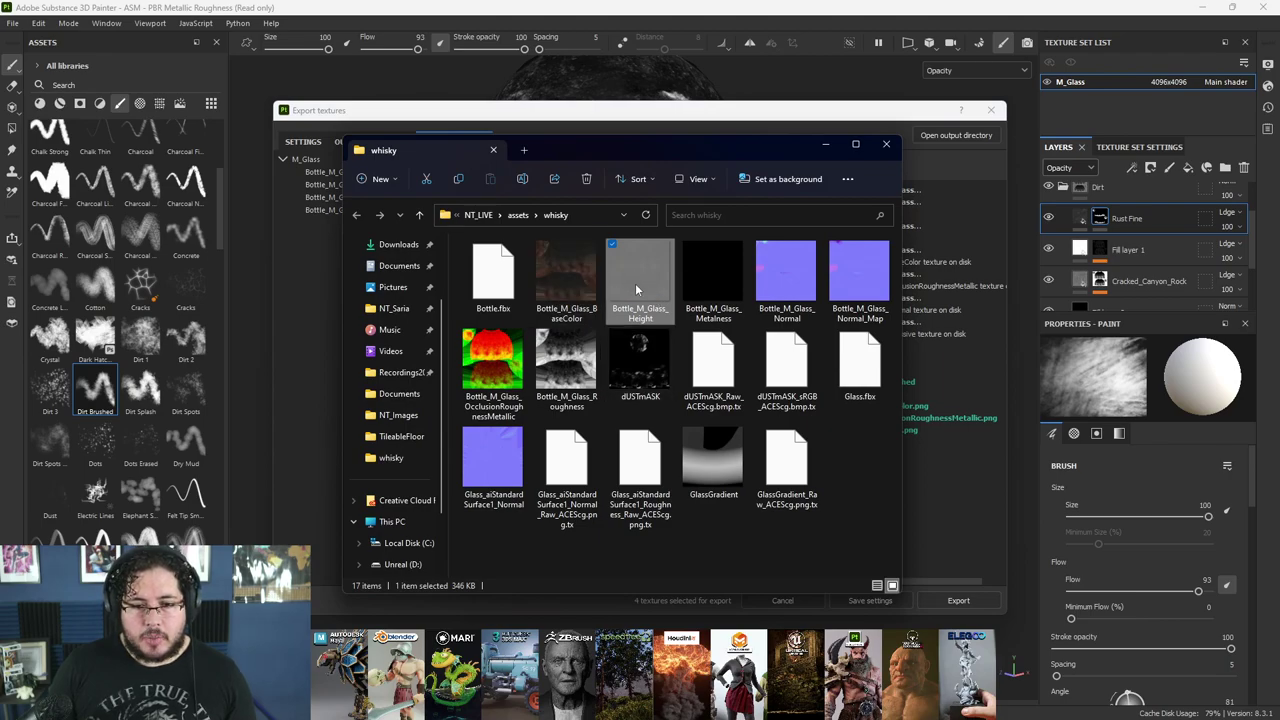
- Inspect the exported Bottle_M_Glass_BaseColor.png in the image viewer, then close it
left_click(586, 272)
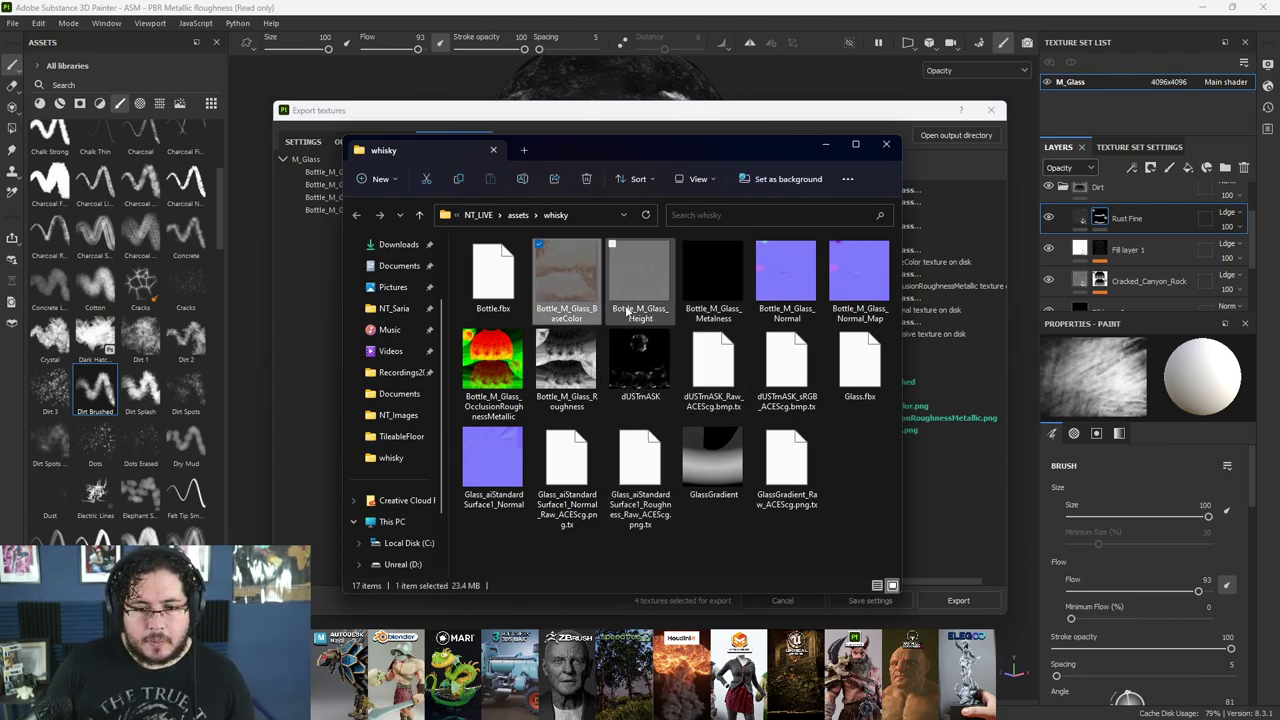
double_click(584, 270)
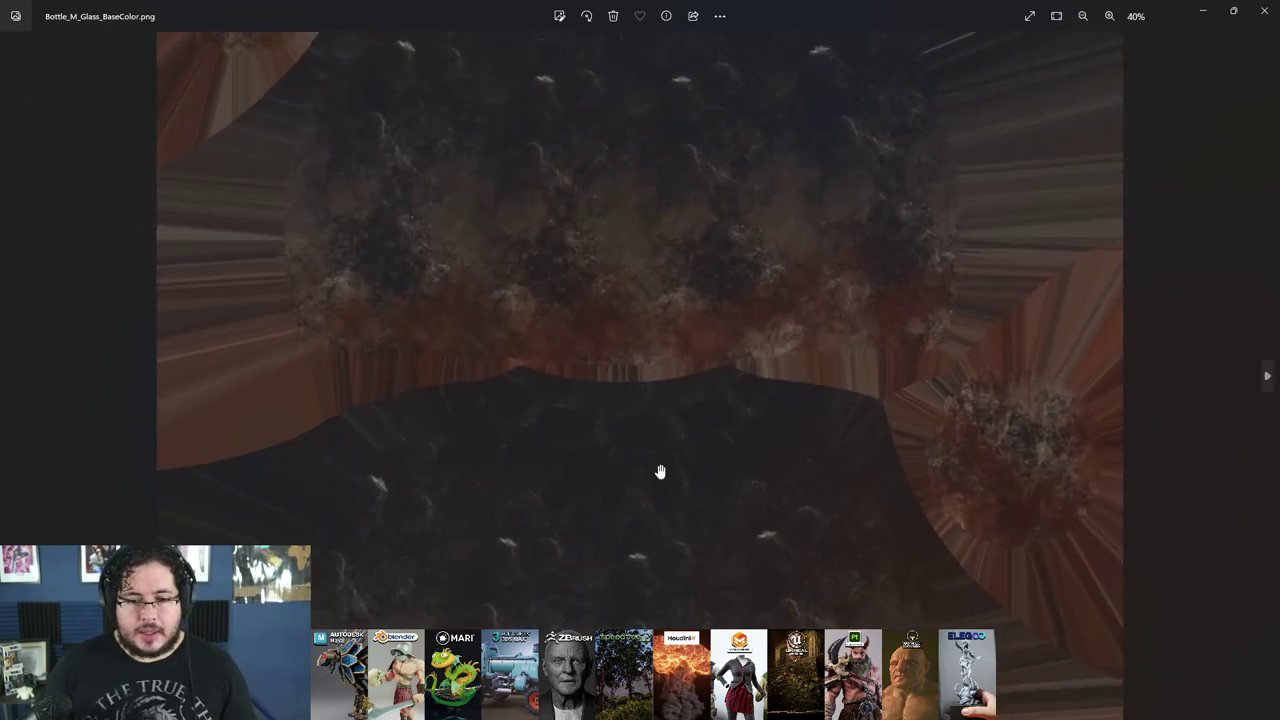
scroll(658, 466, "up", 4)
scroll(643, 391, "down", 6)
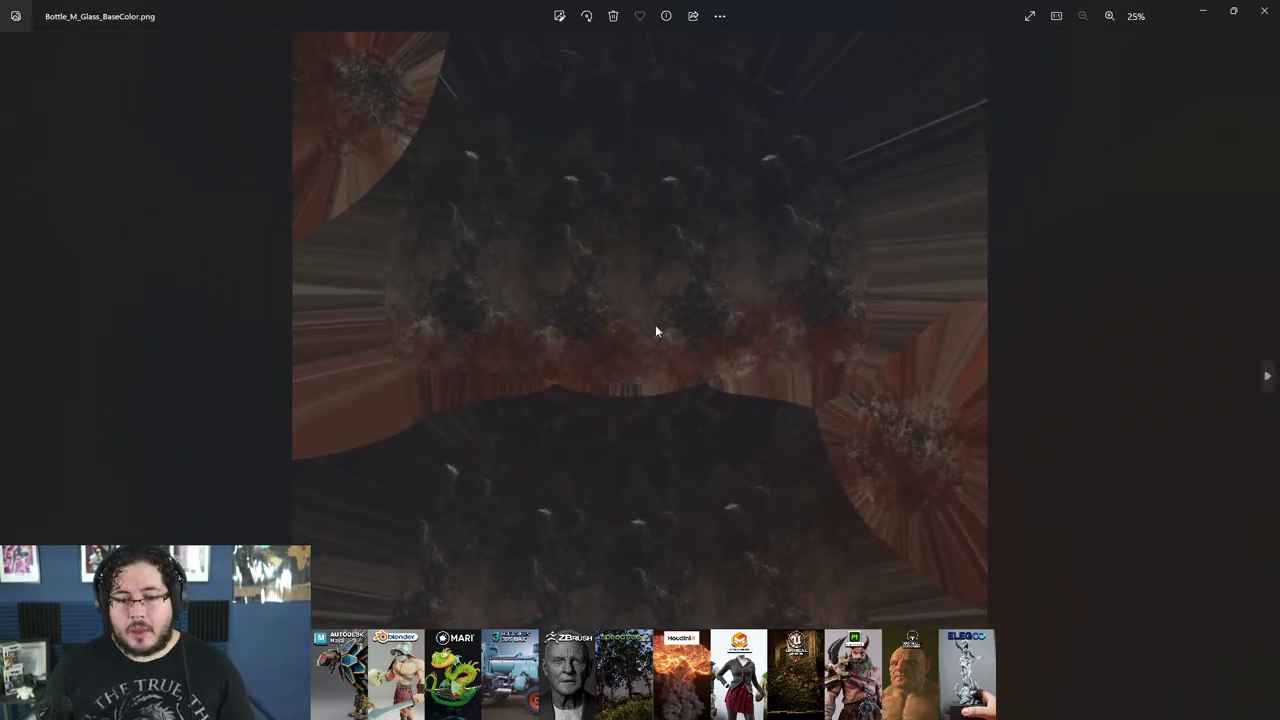
left_click(1264, 10)
- Switch to Maya and turn off isolation of the bottle to show the whole scene
key("super")
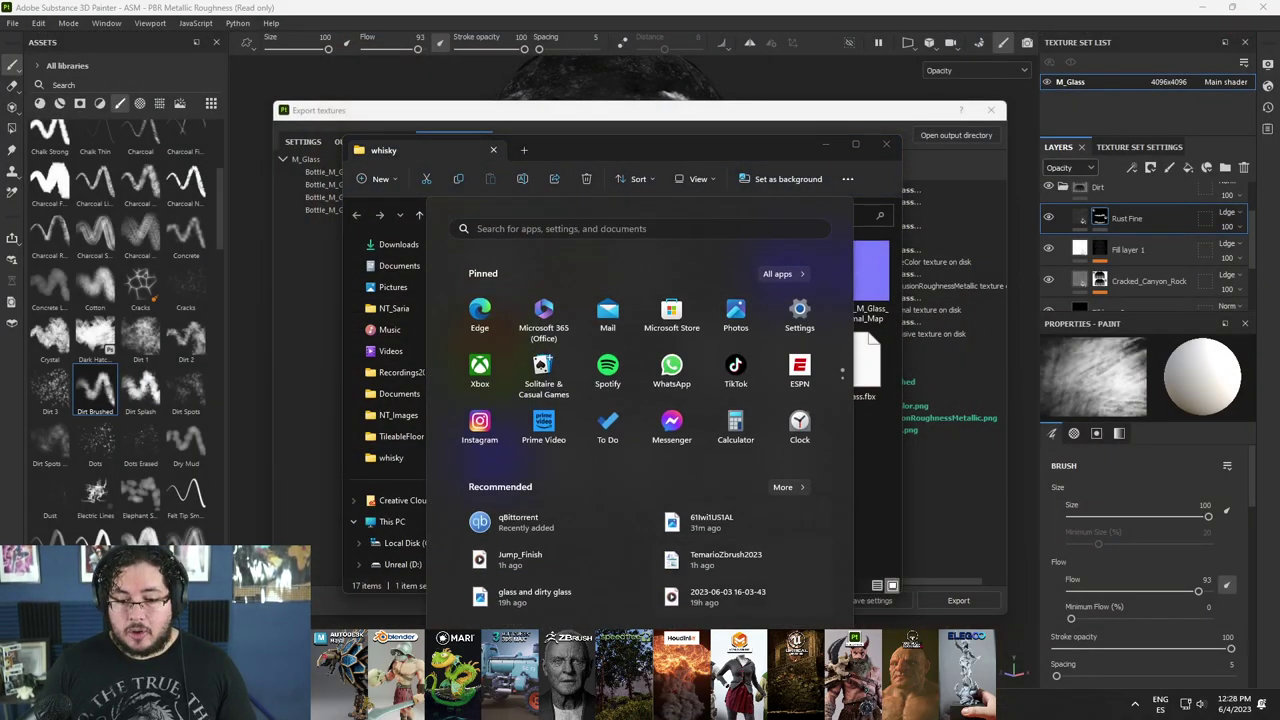
mouse_move(730, 705)
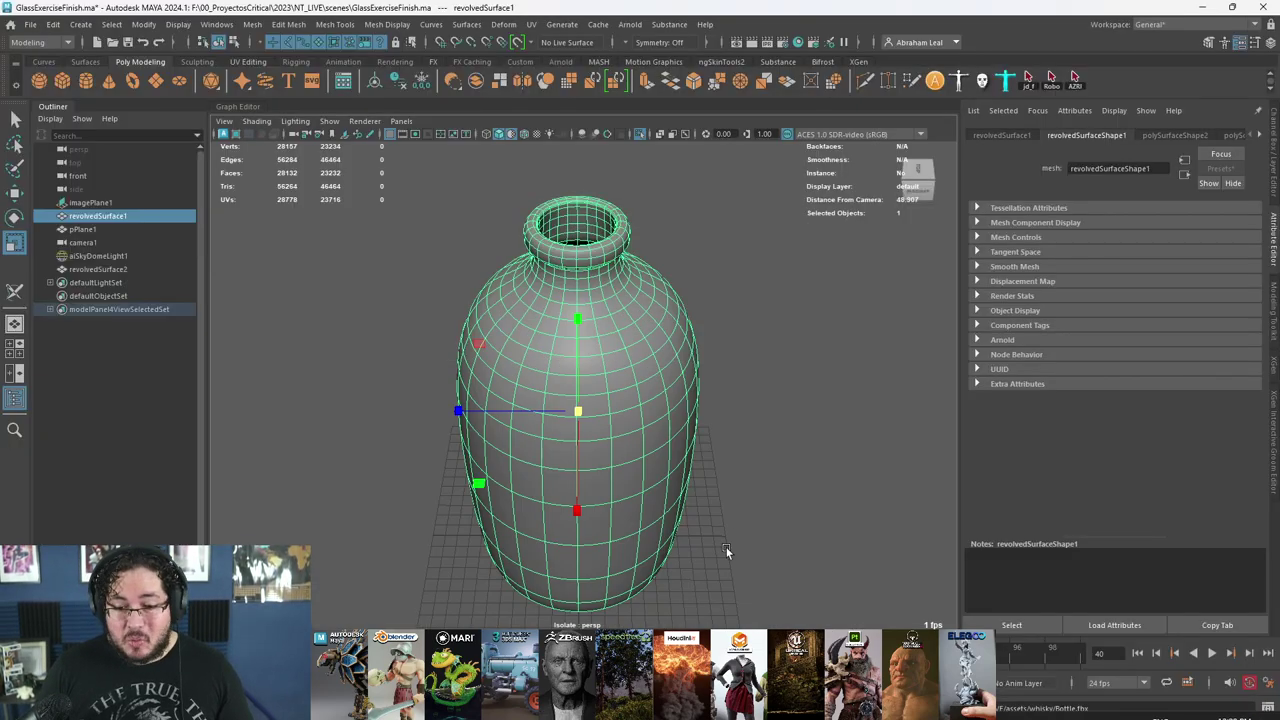
mouse_move(726, 547)
left_mouse_down("alt")
mouse_move(750, 449)
mouse_move(780, 400)
left_mouse_up("alt")
scroll(750, 449, "down", 3)
left_click(639, 136)
right_click_drag(655, 455, 746, 513, "alt")
left_click_drag(746, 513, 781, 528, "alt")
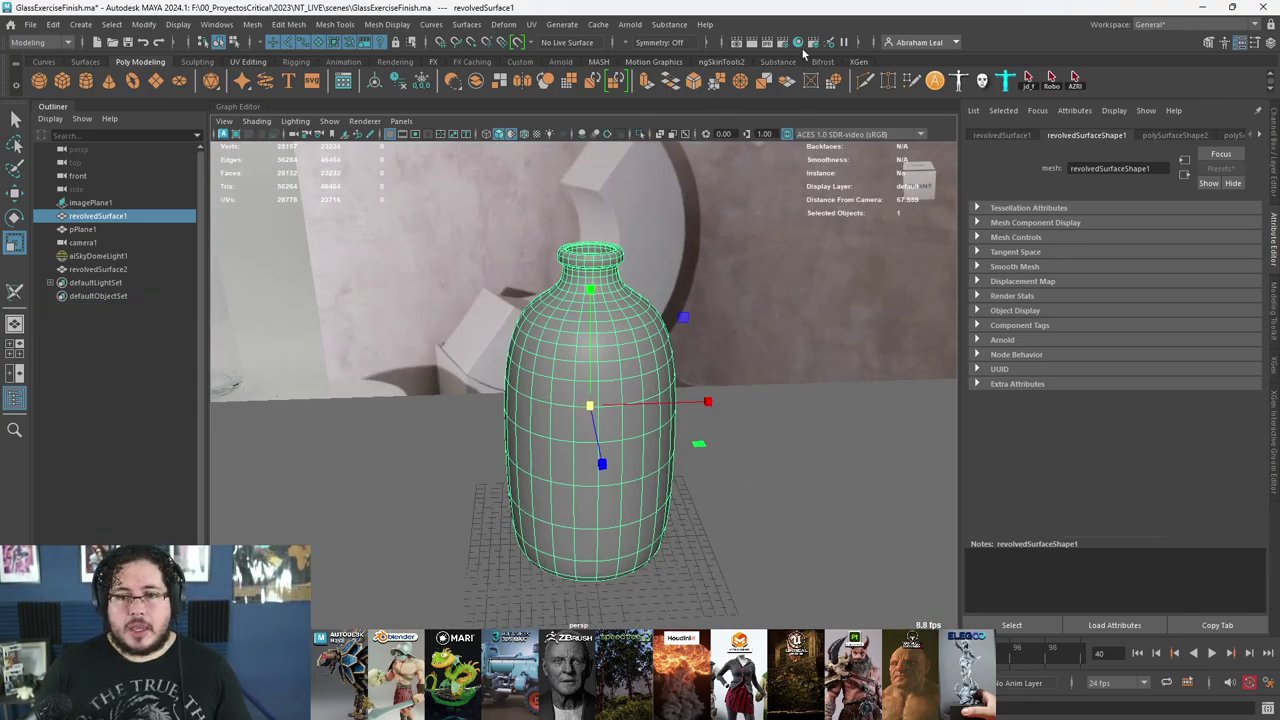
- Assign a new Arnold aiStandardSurface material to the bottle and name it M_GlassDirt
right_click_drag(567, 312, 595, 588)
left_click(460, 351)
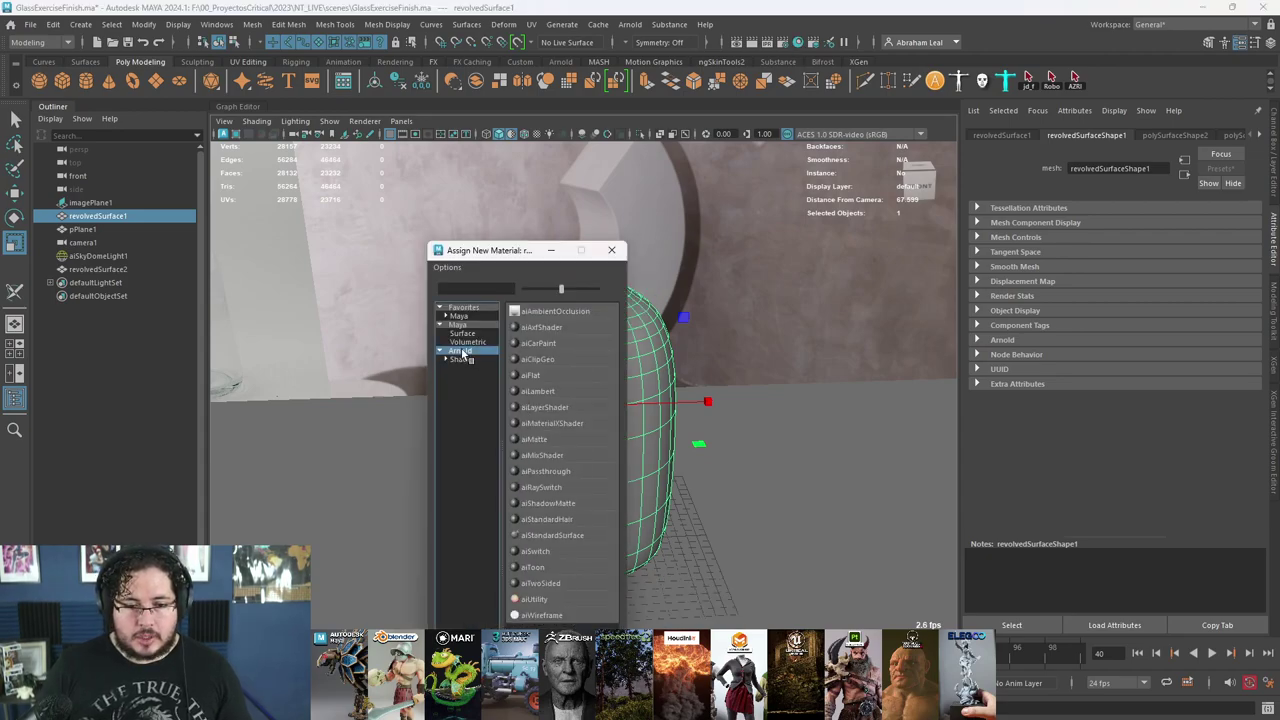
left_click(552, 536)
left_click_drag(1148, 168, 990, 158)
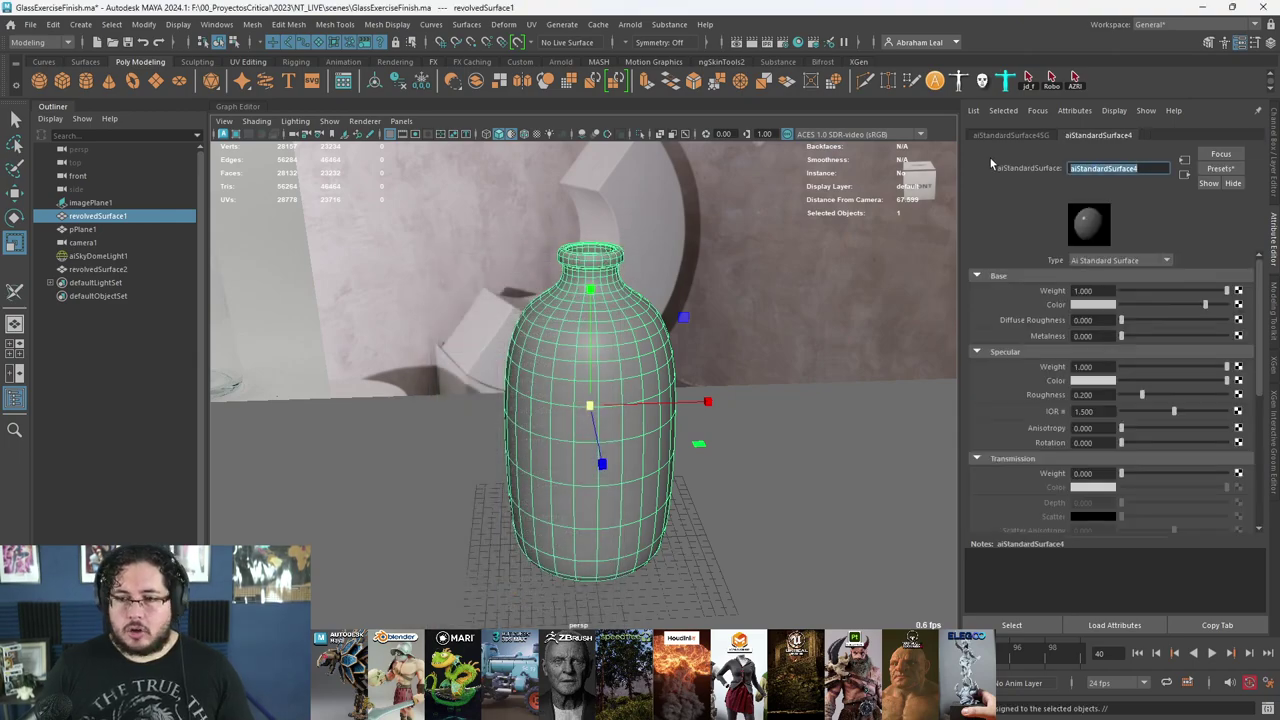
type("M_GlassDirt")
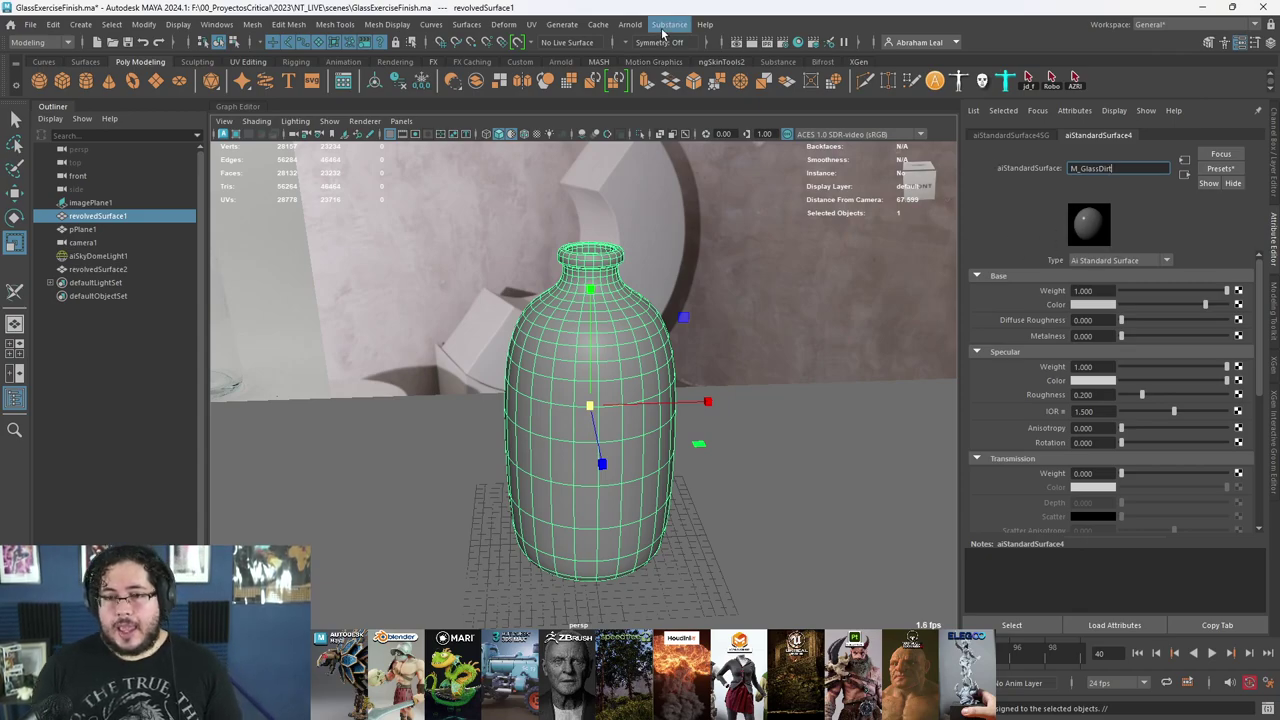
- Open the Hypershade, set the material viewer's renderer to Hardware and graph the M_GlassDirt material network
scroll(622, 316, "down", 3)
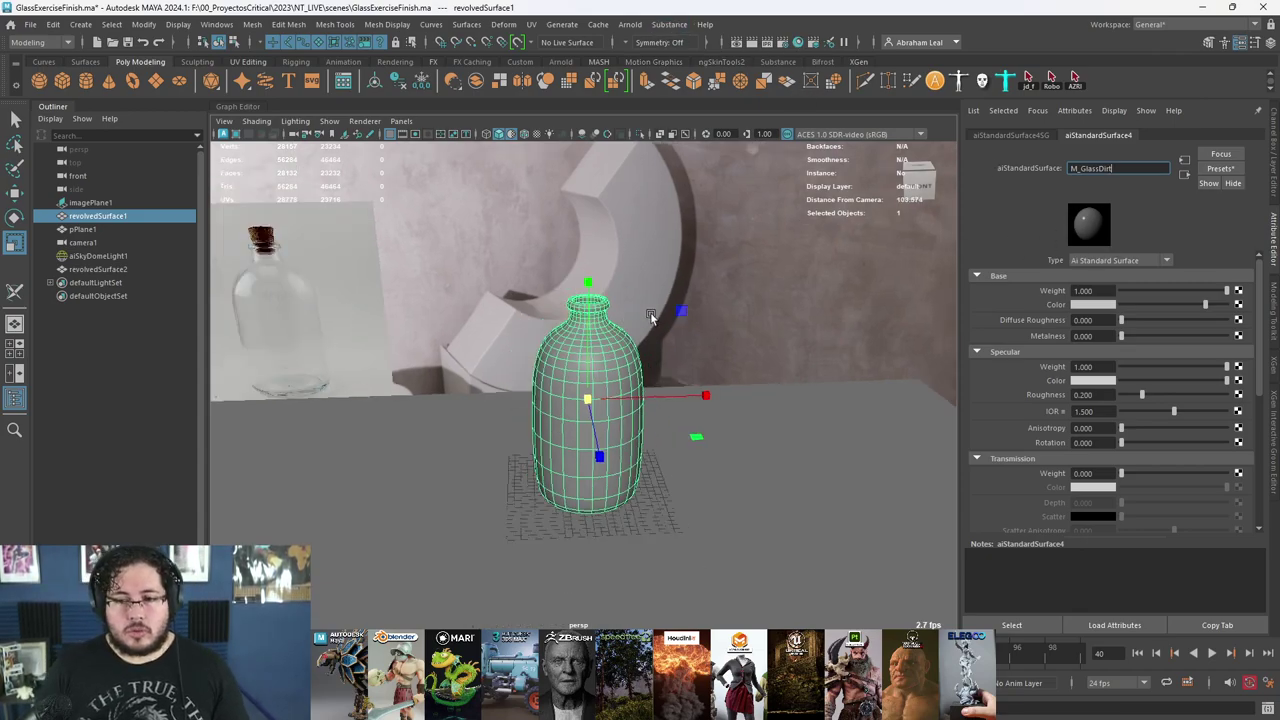
scroll(638, 316, "up", 2)
left_click(796, 46)
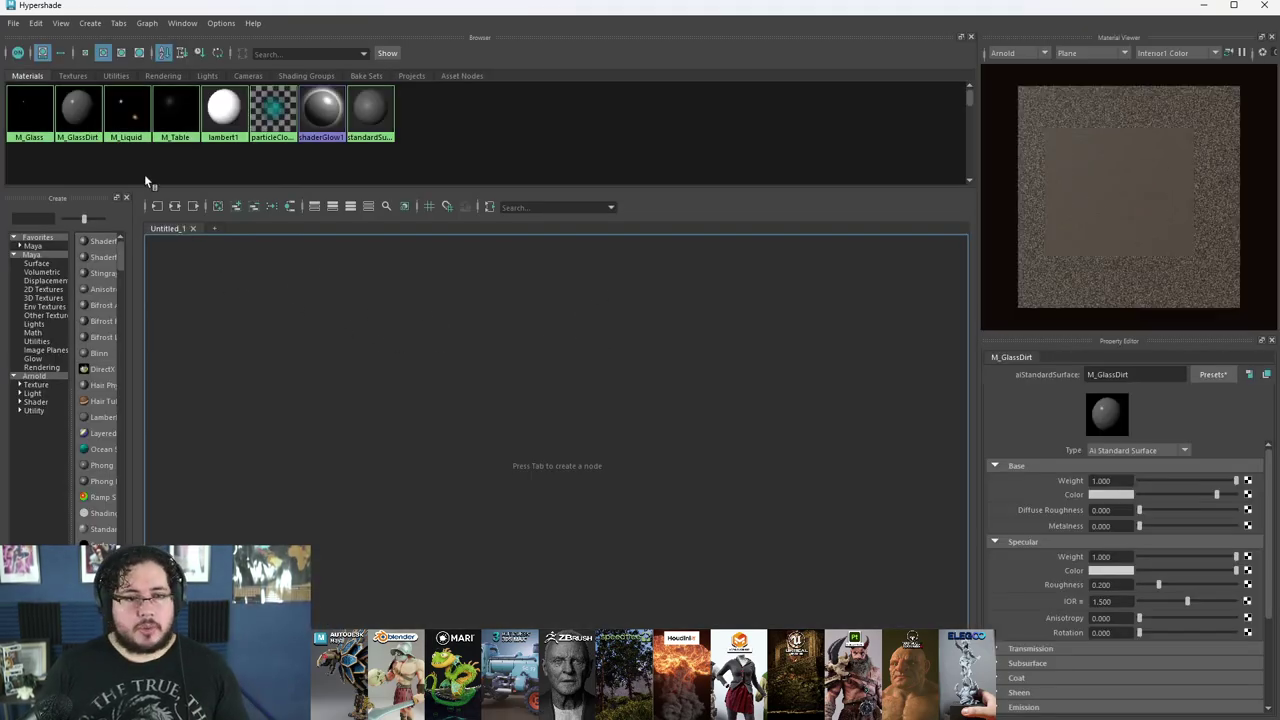
left_click(1015, 52)
left_click(1012, 66)
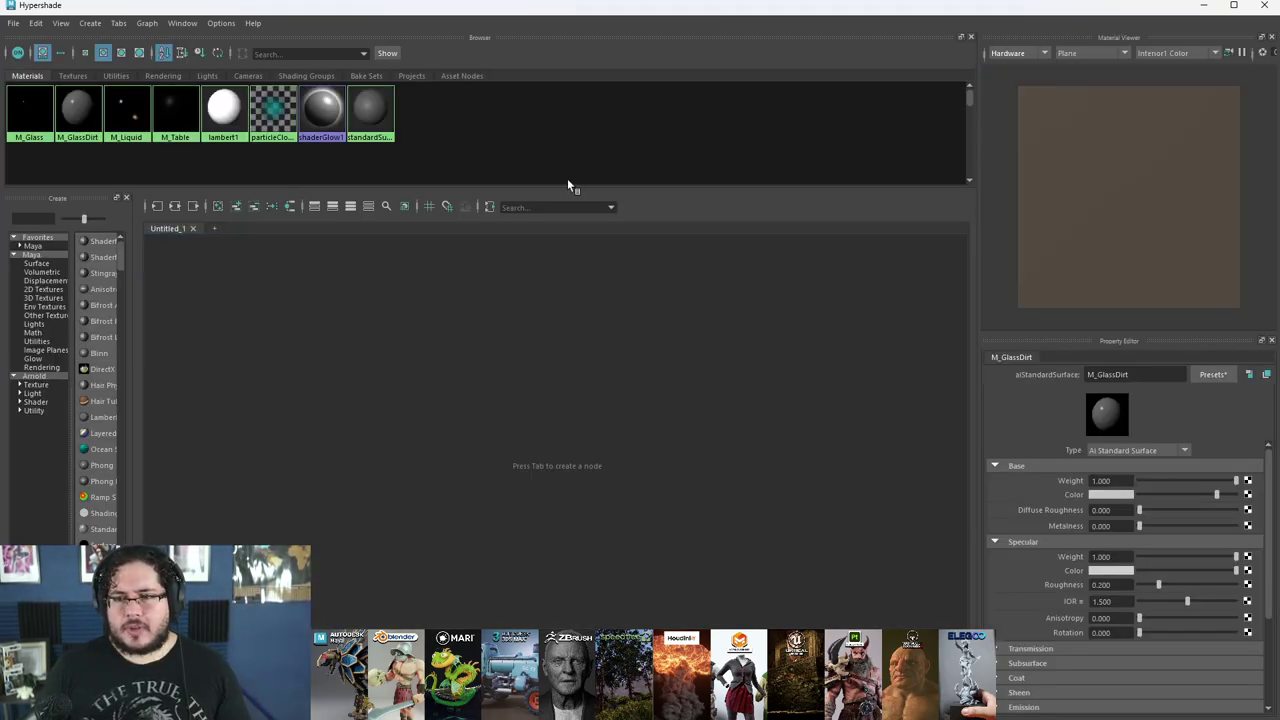
left_click(157, 206)
middle_click_drag(320, 388, 488, 379, "alt")
left_click(420, 382)
middle_click_drag(377, 385, 474, 363, "alt")
right_click_drag(474, 363, 354, 306, "alt")
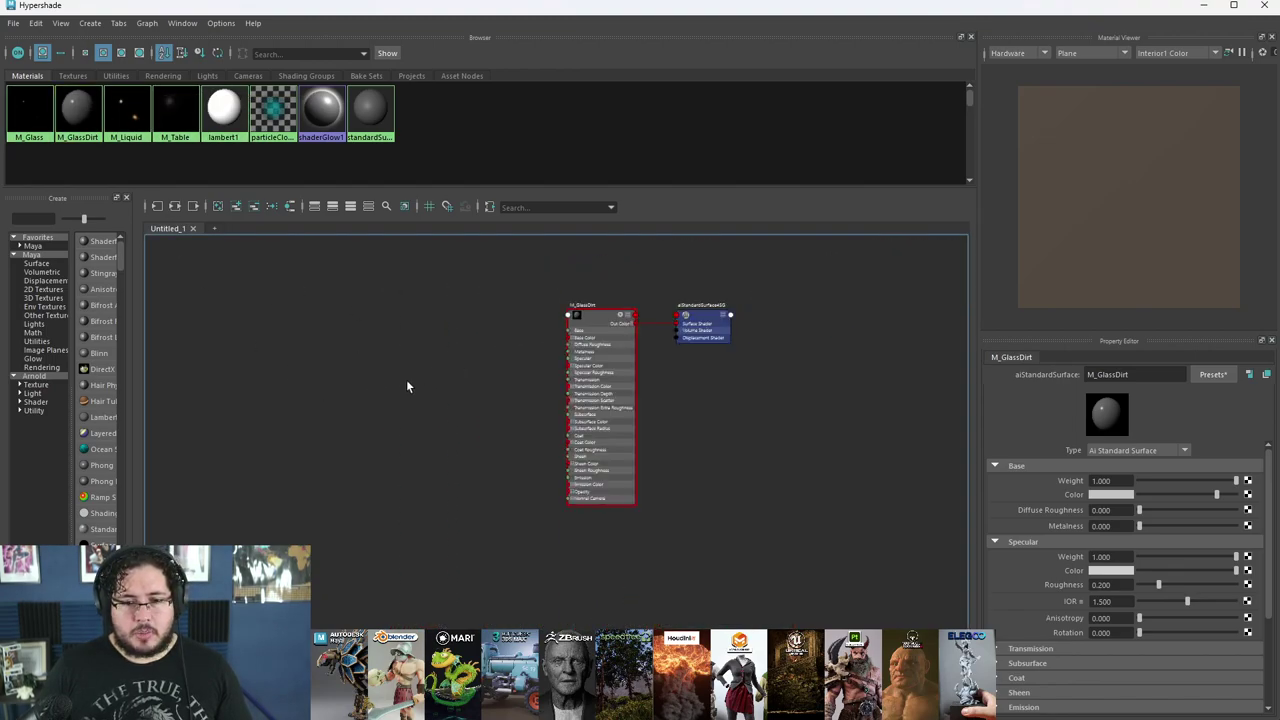
- Bring the Bottle_M_Glass BaseColor, Normal and OcclusionRoughnessMetallic textures from the whisky folder into the material graph
key("super")
left_click(750, 704)
left_click_drag(567, 279, 275, 333)
left_click(859, 278)
left_click_drag(786, 275, 251, 490)
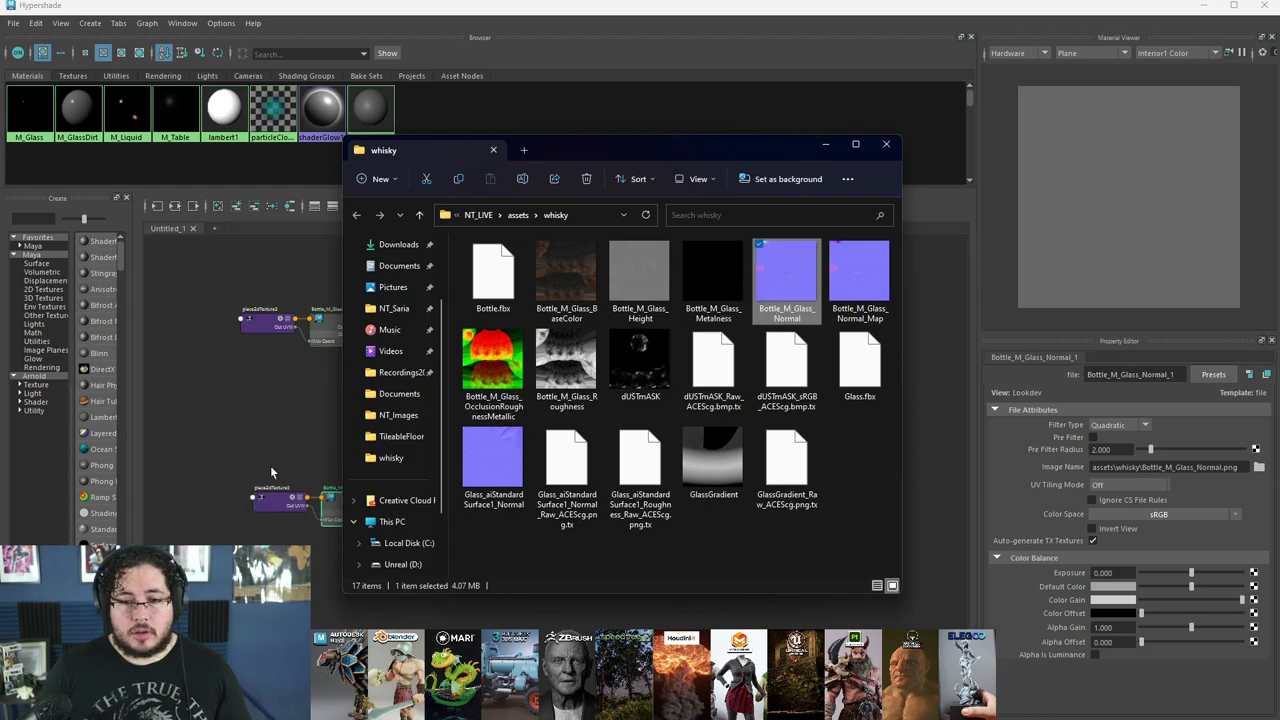
middle_click_drag(276, 438, 235, 395, "alt")
key("alt+Tab")
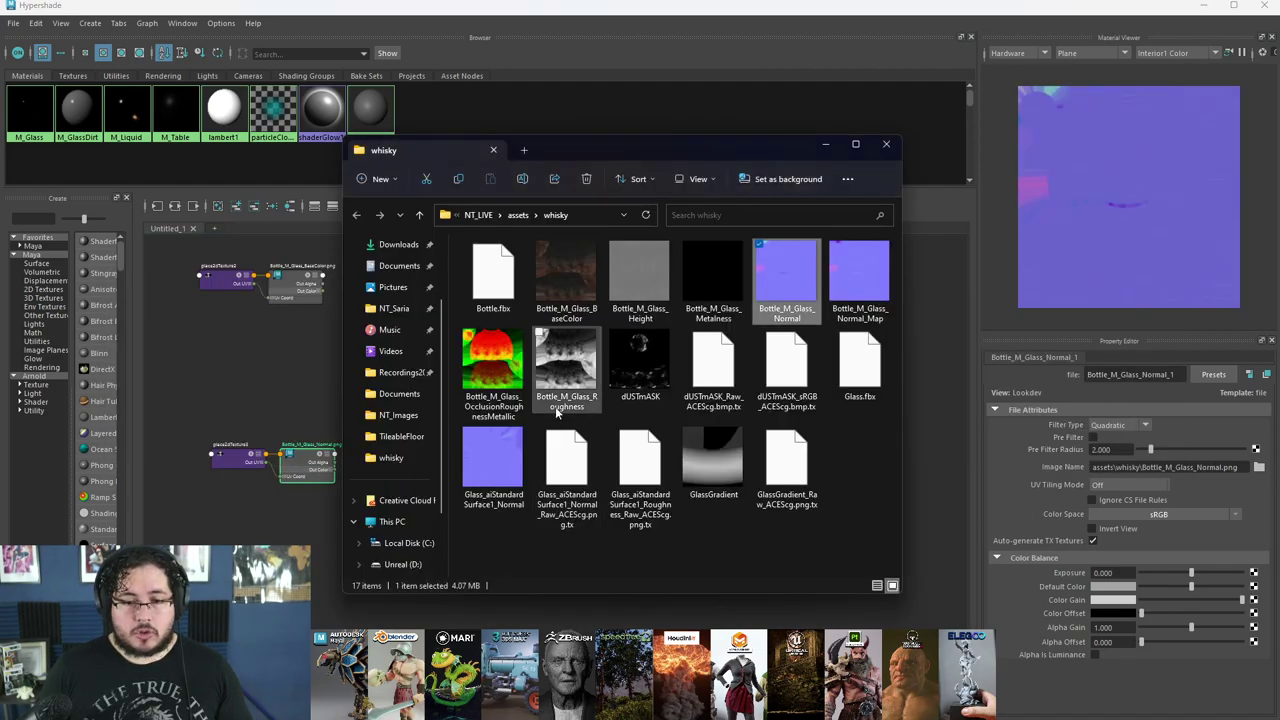
left_click(583, 365)
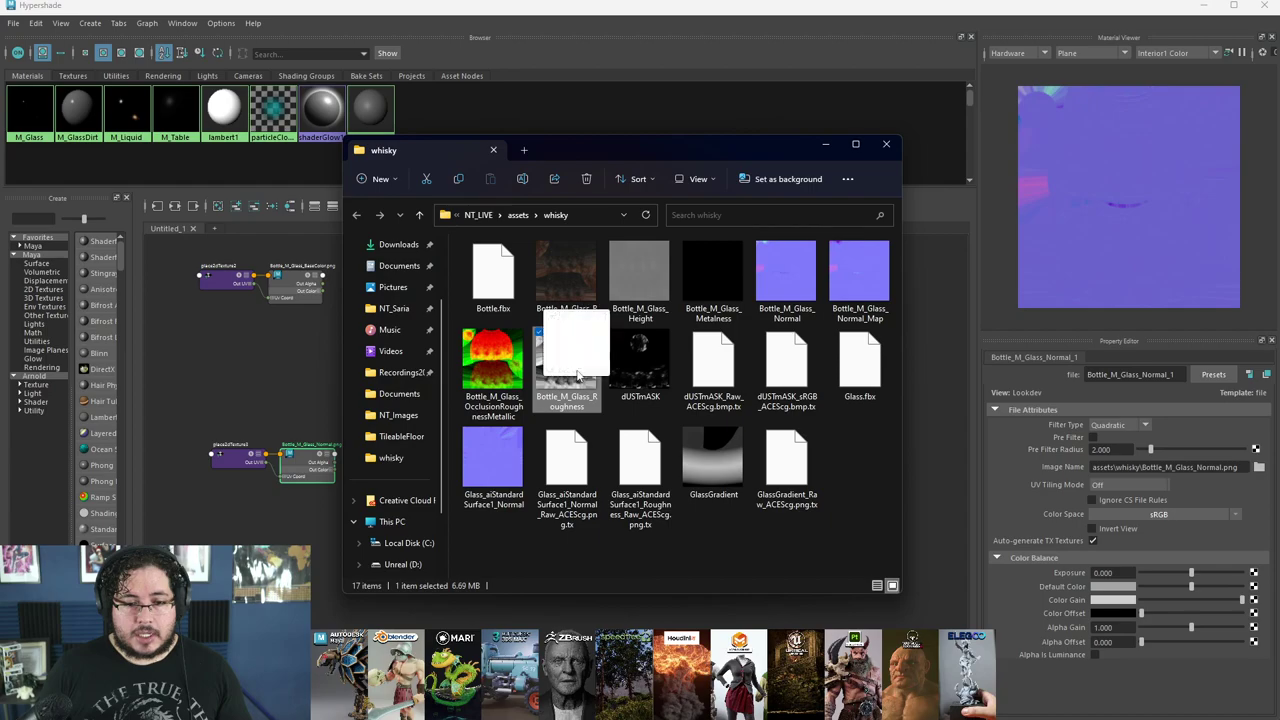
left_click_drag(492, 372, 250, 410)
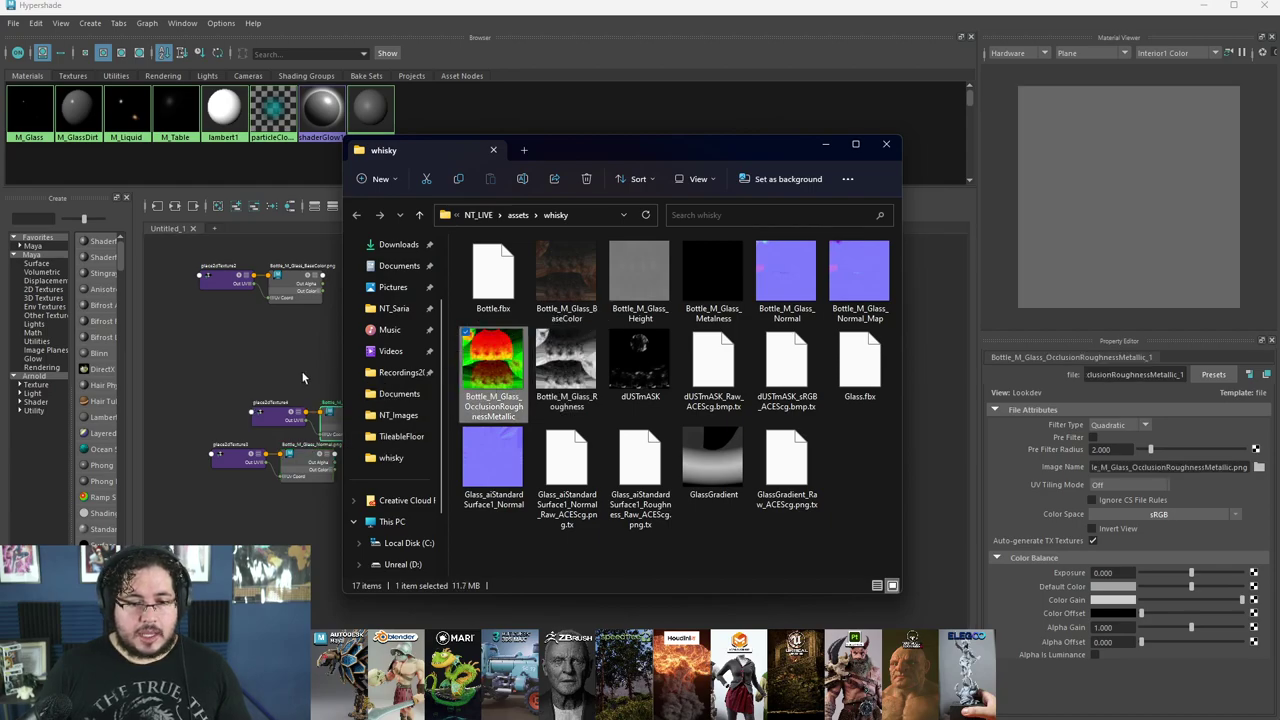
- Arrange the texture nodes in the graph and connect the BaseColor texture's Out Color to M_GlassDirt's Base Color
key("alt+Tab")
middle_click_drag(400, 349, 626, 420, "alt")
scroll(600, 432, "up", 5)
left_click_drag(599, 446, 436, 549)
left_click_drag(436, 549, 364, 469)
left_click(446, 315)
middle_click_drag(535, 312, 450, 400, "alt")
left_click_drag(437, 393, 845, 400)
middle_click_drag(880, 455, 709, 384, "alt")
left_click_drag(817, 395, 629, 361)
- Set the material viewer's preview geometry to Shader Ball and orbit around it
left_click(1090, 54)
left_click(1080, 71)
left_click_drag(1120, 160, 1131, 226, "alt")
- Set the OcclusionRoughnessMetallic texture's color space to Raw and enable Alpha Is Luminance
middle_click_drag(860, 361, 909, 334, "alt")
scroll(743, 375, "down", 2)
middle_click_drag(509, 442, 576, 449, "alt")
scroll(570, 455, "up", 2)
left_click(482, 444)
left_click(481, 445)
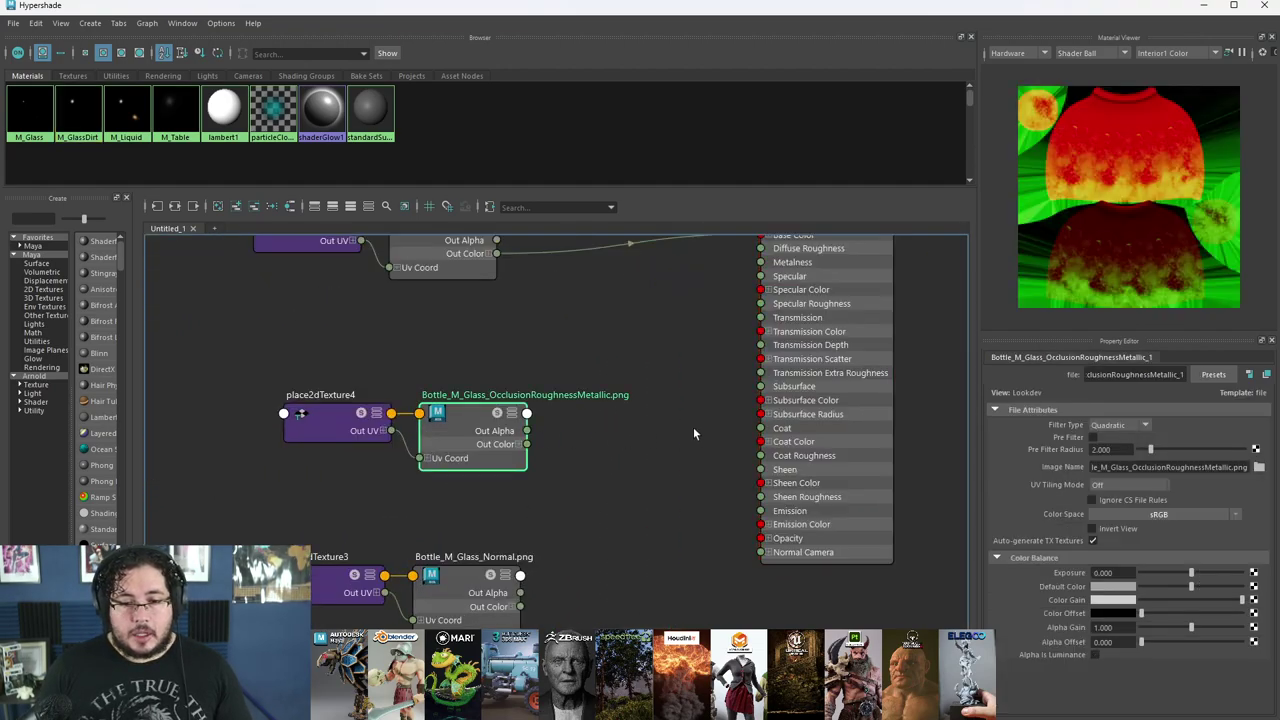
left_click(1157, 516)
mouse_move(1165, 550)
left_click(1104, 549)
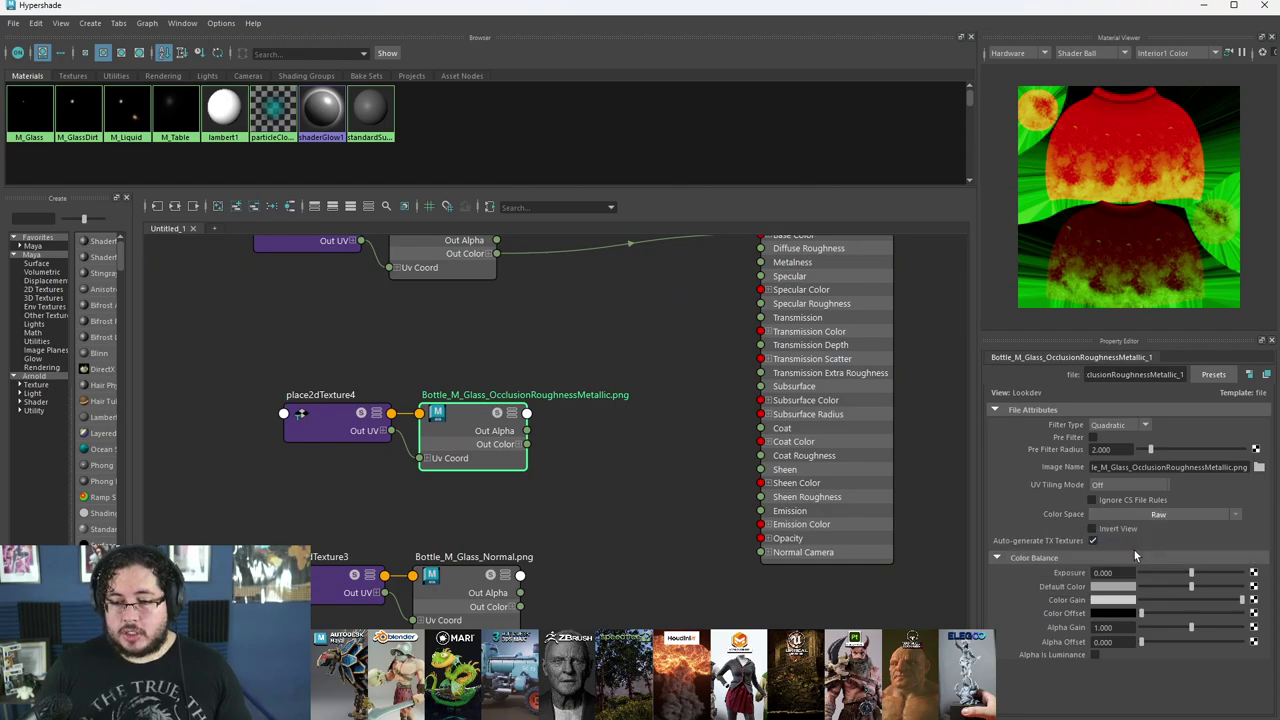
middle_click_drag(500, 420, 463, 438, "alt")
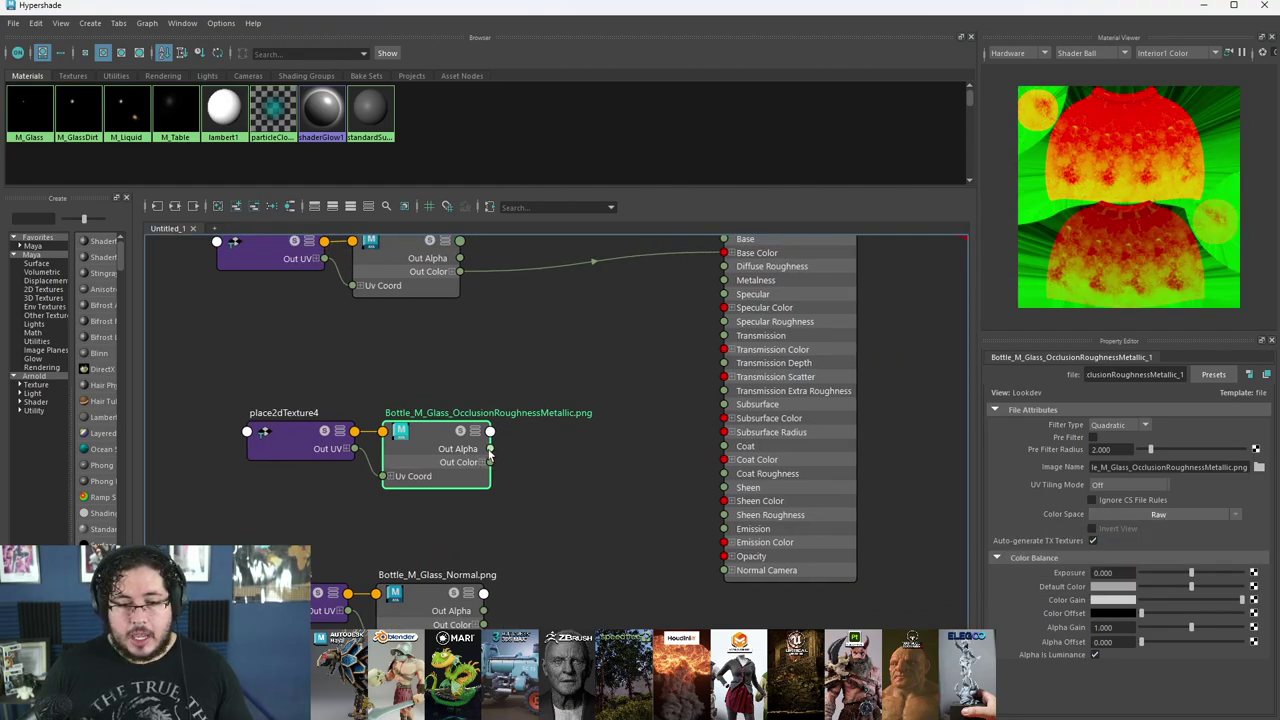
- Connect the OcclusionRoughnessMetallic texture's Out Alpha to M_GlassDirt's Specular Roughness and inspect the shader ball preview up close
left_click_drag(665, 367, 741, 318)
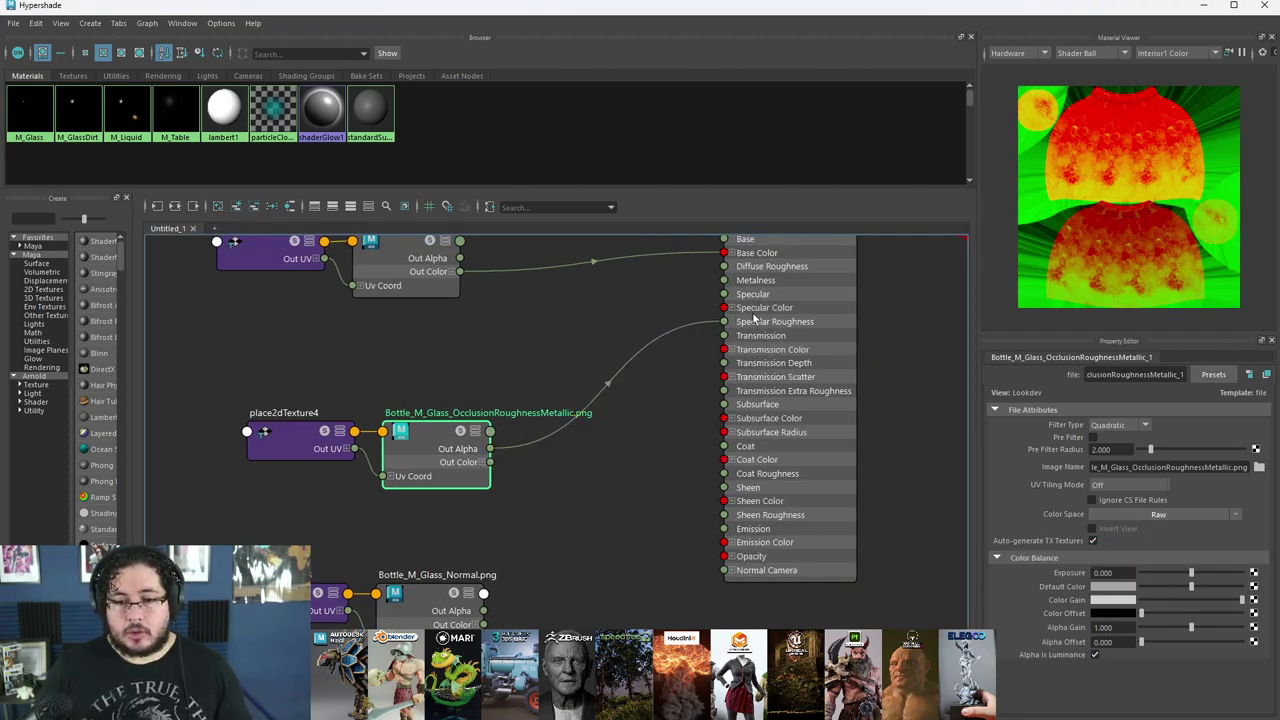
left_click(803, 306)
mouse_move(1188, 166)
left_mouse_down("alt")
mouse_move(1223, 149)
mouse_move(1185, 185)
left_mouse_up("alt")
right_click_drag(1185, 185, 1232, 279, "alt")
middle_click_drag(1232, 279, 1137, 191, "alt")
left_click_drag(1137, 190, 1108, 207, "alt")
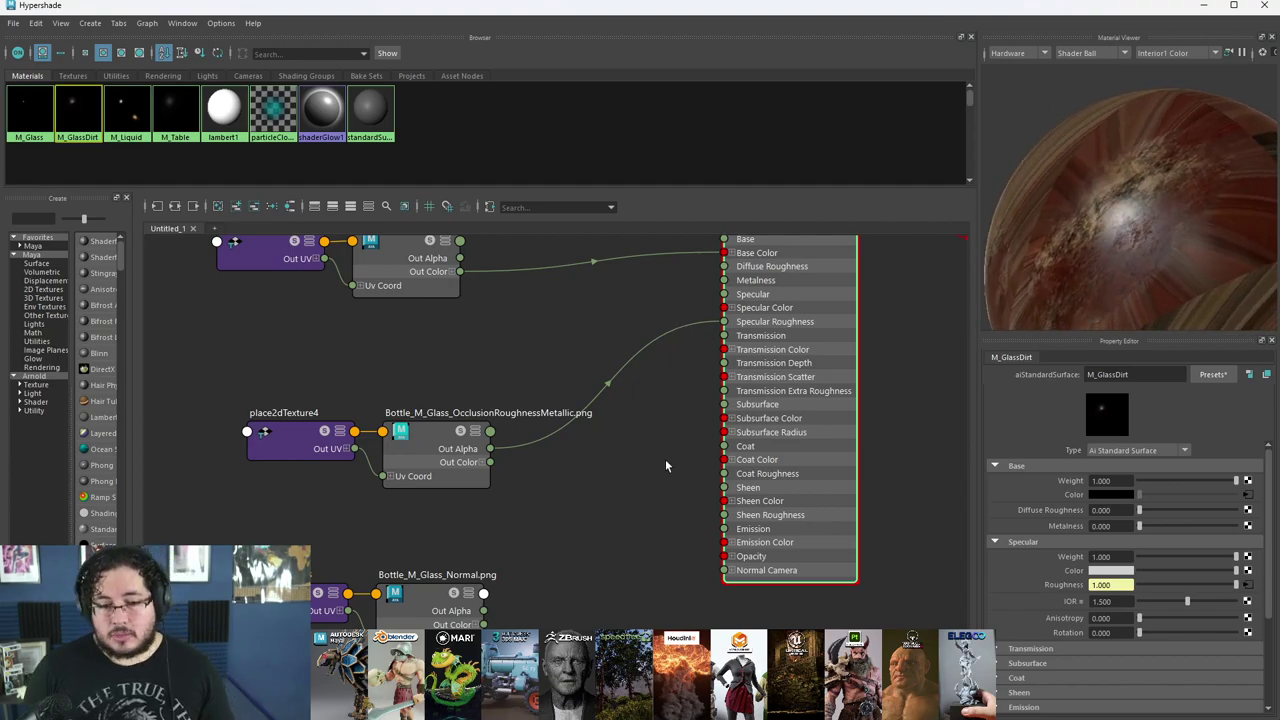
- Connect the OcclusionRoughnessMetallic texture's Out Color G to M_GlassDirt's Specular Roughness and check the preview
left_click(432, 456)
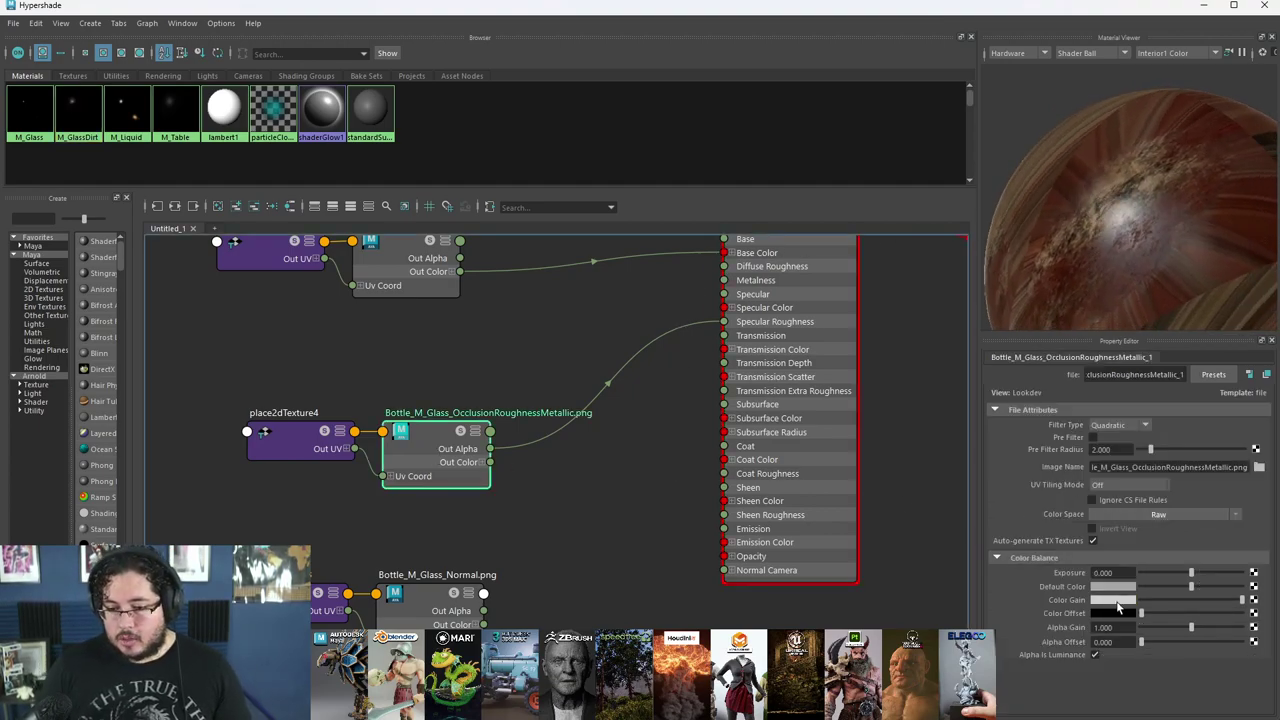
left_click(476, 463)
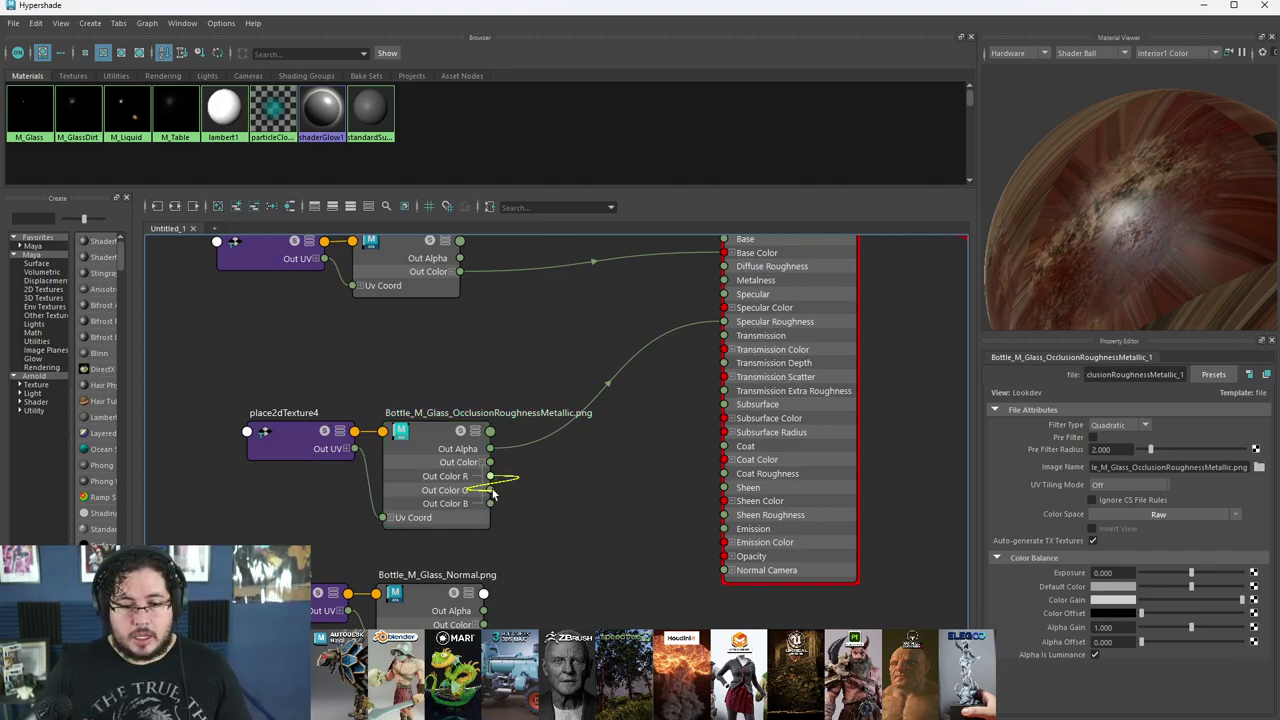
left_click_drag(491, 490, 724, 321)
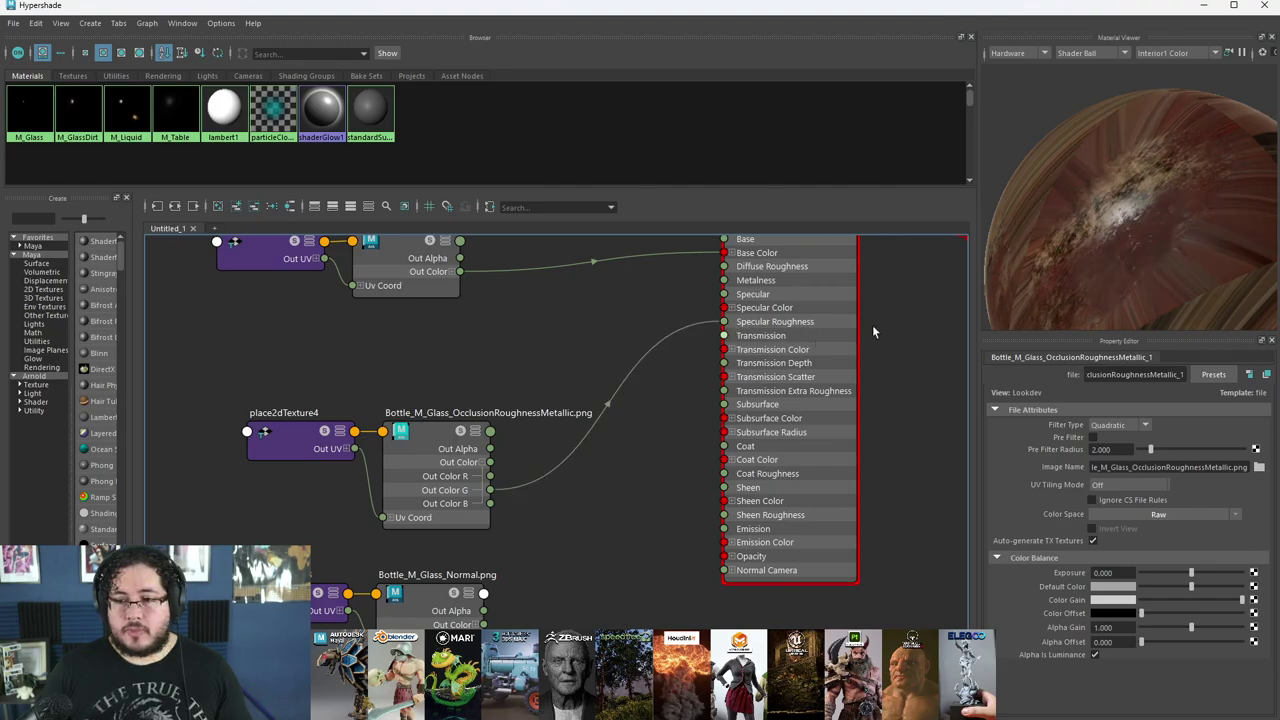
left_click_drag(1163, 214, 1103, 217, "alt")
- Create a bump2d node beside the Normal texture and connect the texture's Out Alpha to its Bump Value
middle_click_drag(691, 384, 717, 331, "alt")
scroll(700, 332, "down", 2)
left_click_drag(492, 324, 410, 394)
left_click_drag(492, 409, 463, 369)
left_click(526, 478)
key("Tab")
type("bumo")
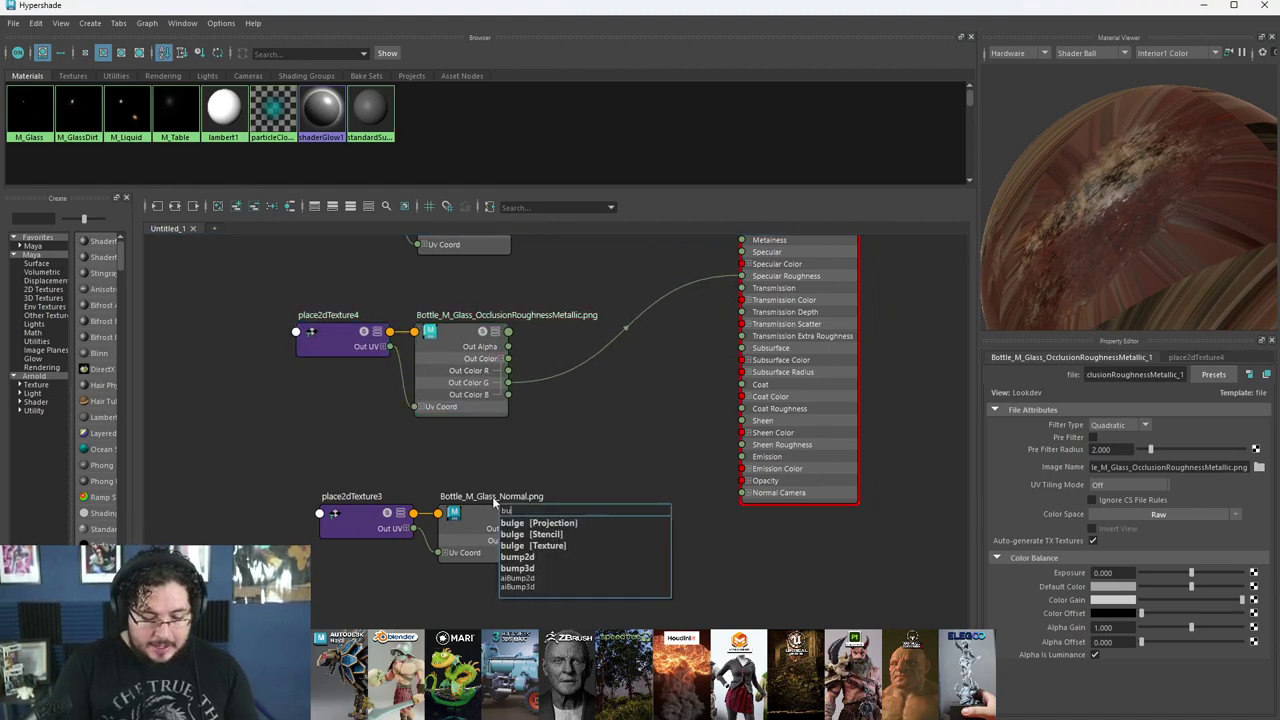
key("Return")
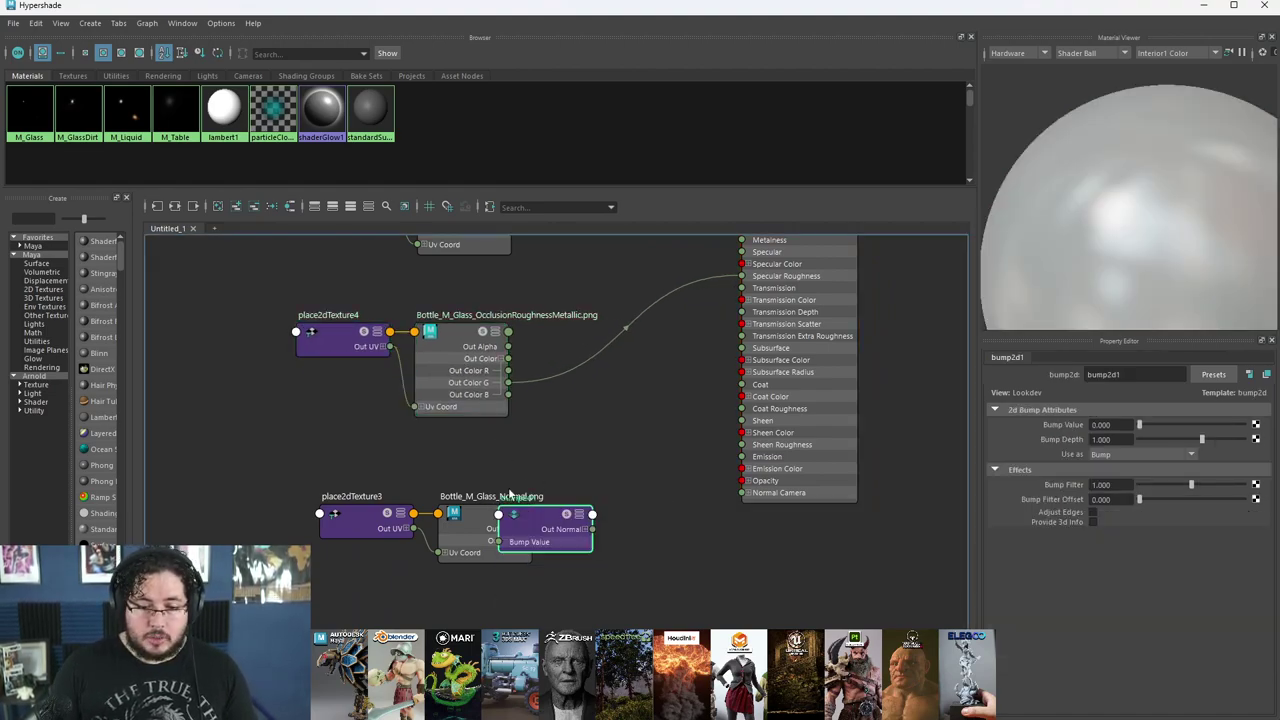
left_click_drag(547, 538, 568, 570)
- Set the Normal texture's color space to Raw and the bump2d node's Use As option to Tangent Space Normals
left_click(490, 541)
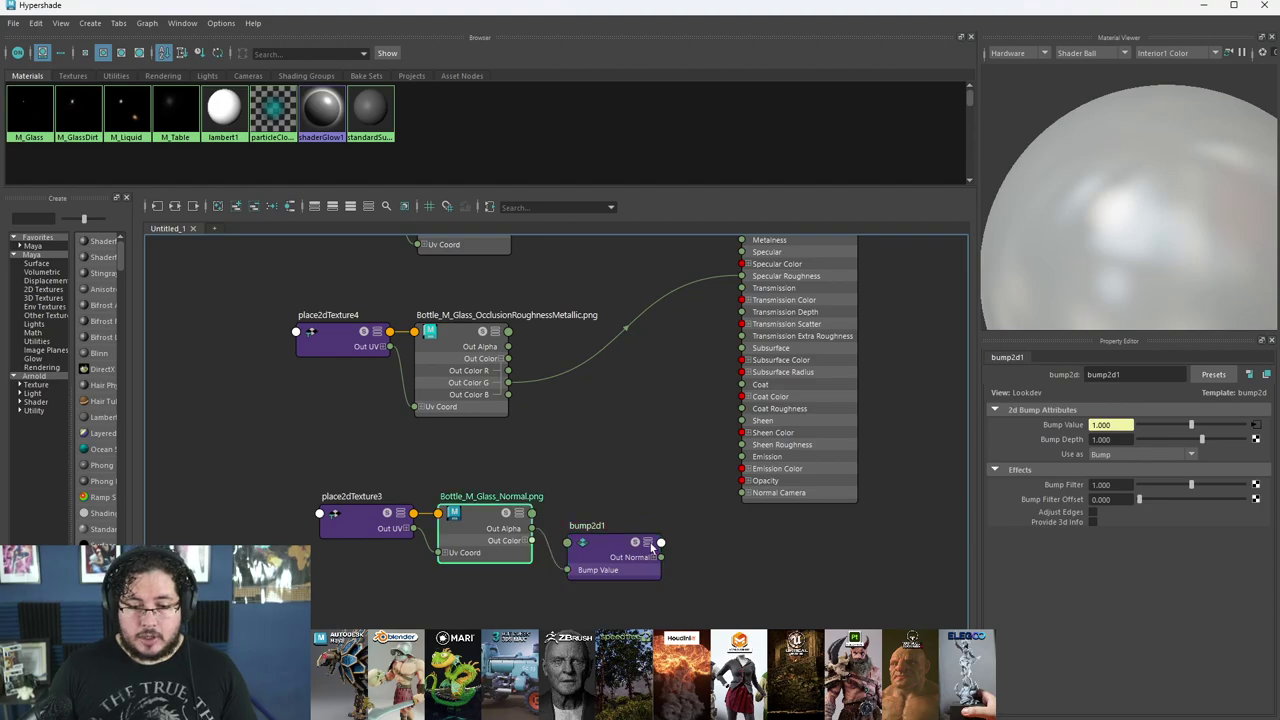
left_click(1175, 515)
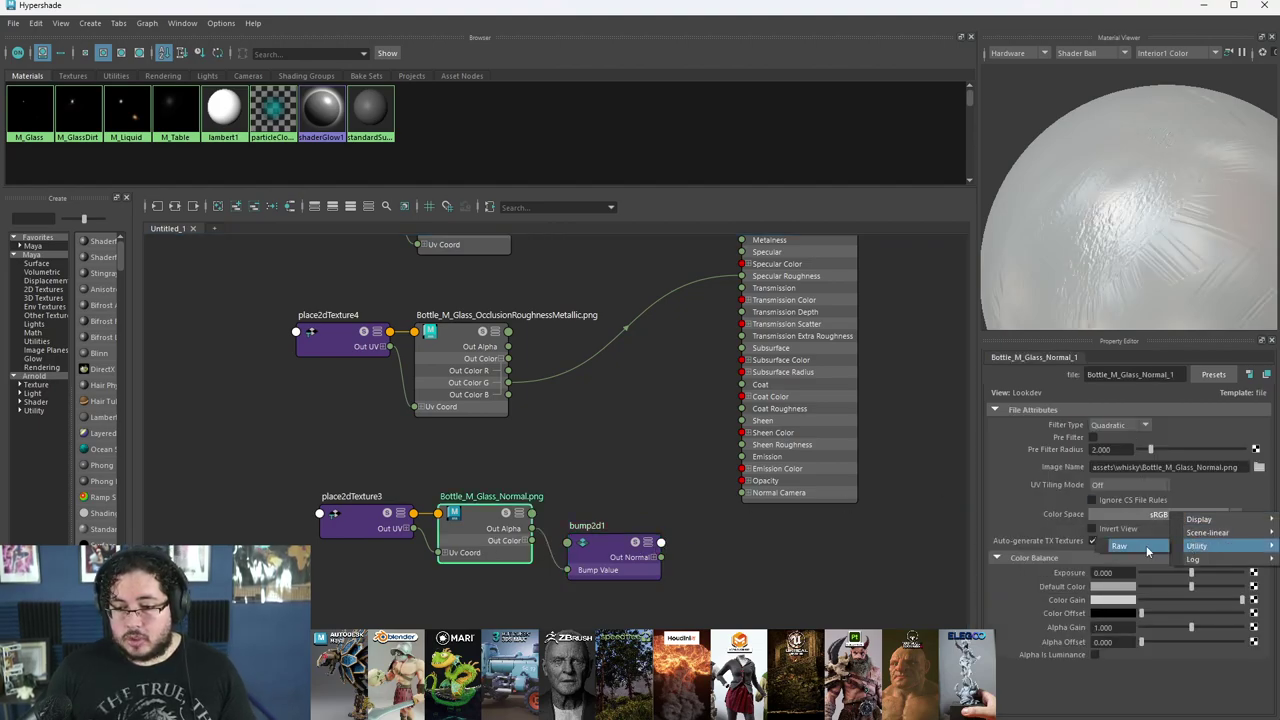
left_click(1140, 549)
left_click(622, 566)
left_click(1168, 455)
left_click(1147, 488)
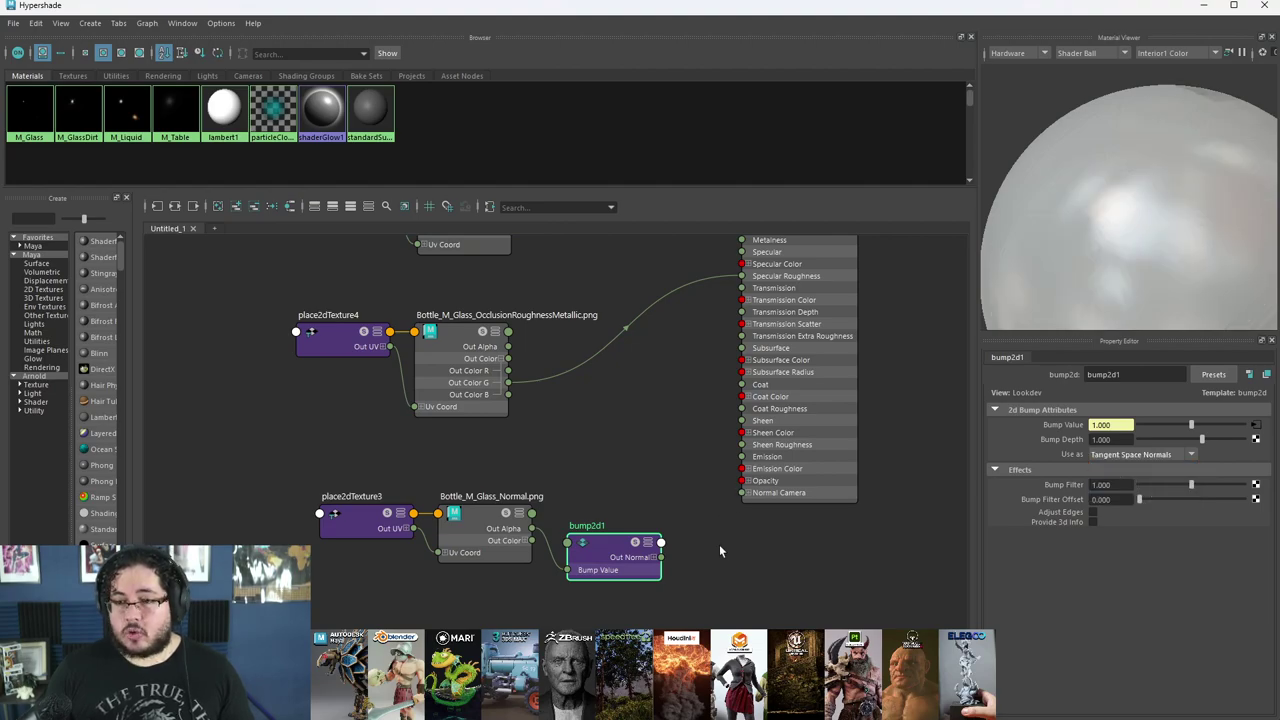
- Connect the bump2d node's Out Normal to M_GlassDirt's Normal Camera input
middle_click_drag(684, 555, 655, 559, "alt")
left_click_drag(645, 561, 810, 545)
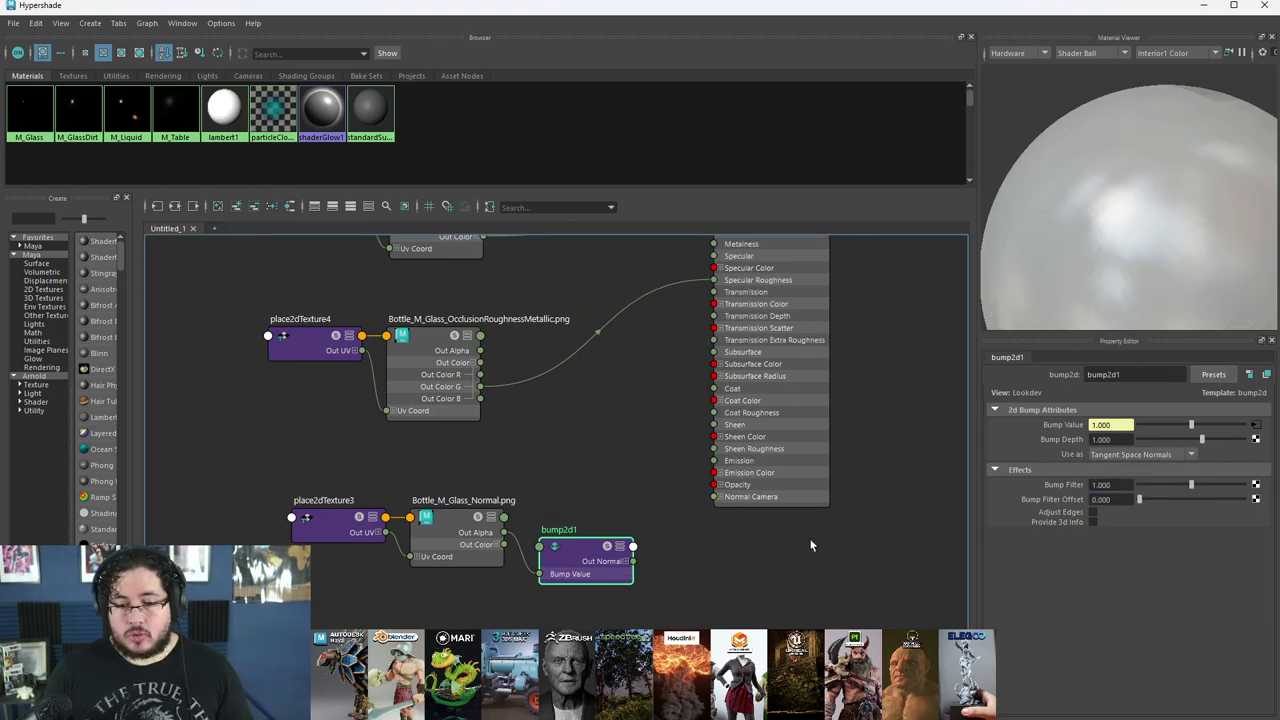
left_click(909, 386)
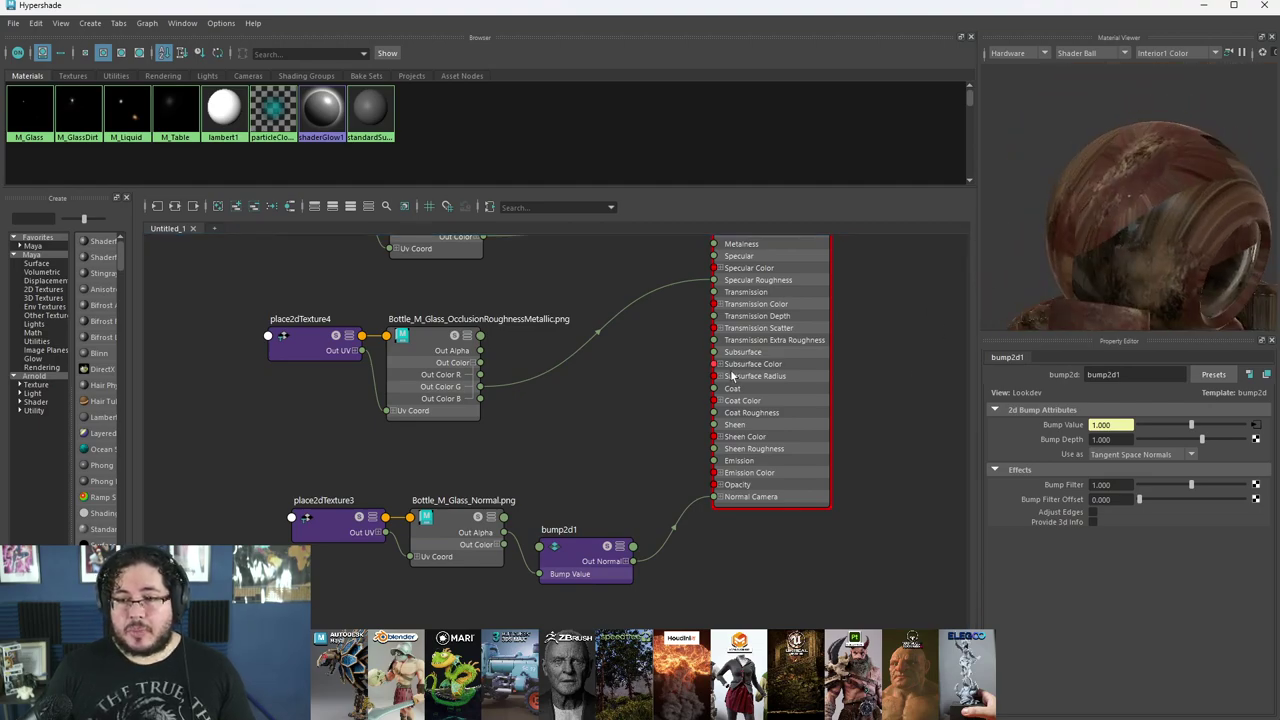
scroll(639, 476, "down", 3)
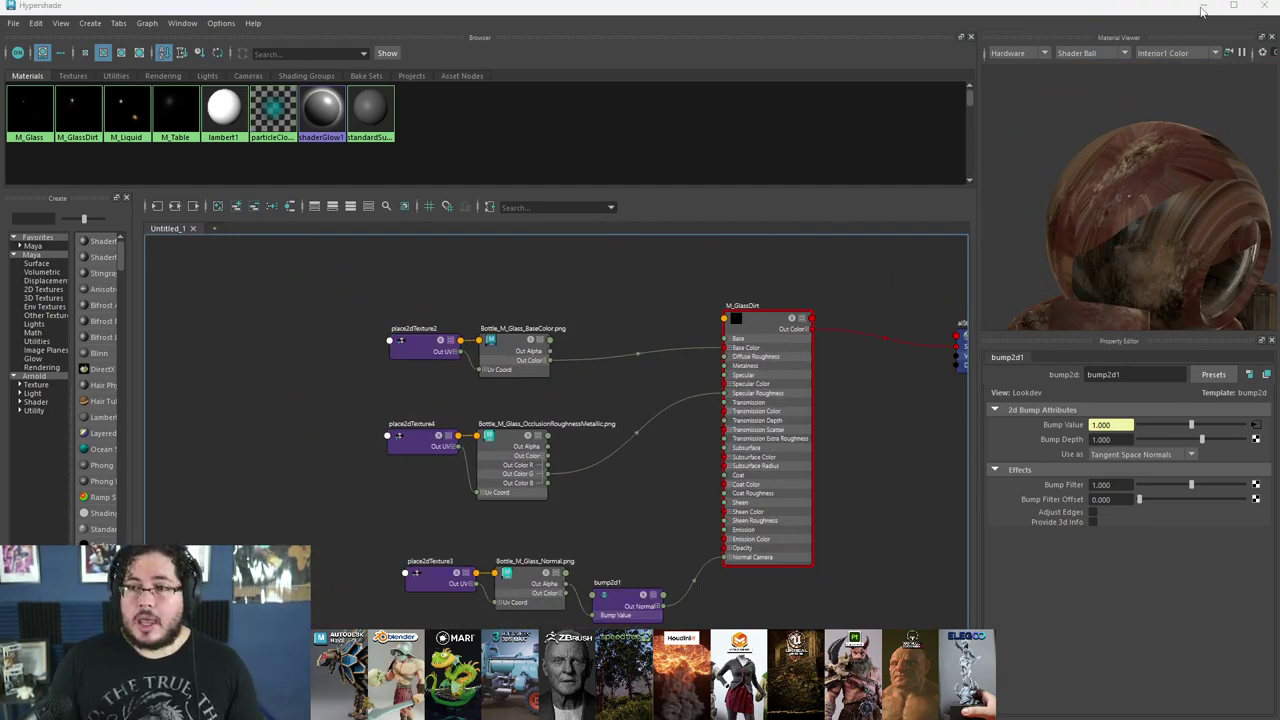
- Minimize the Hypershade to return to the main scene and select the floor plane
left_click(1203, 8)
left_click(100, 709)
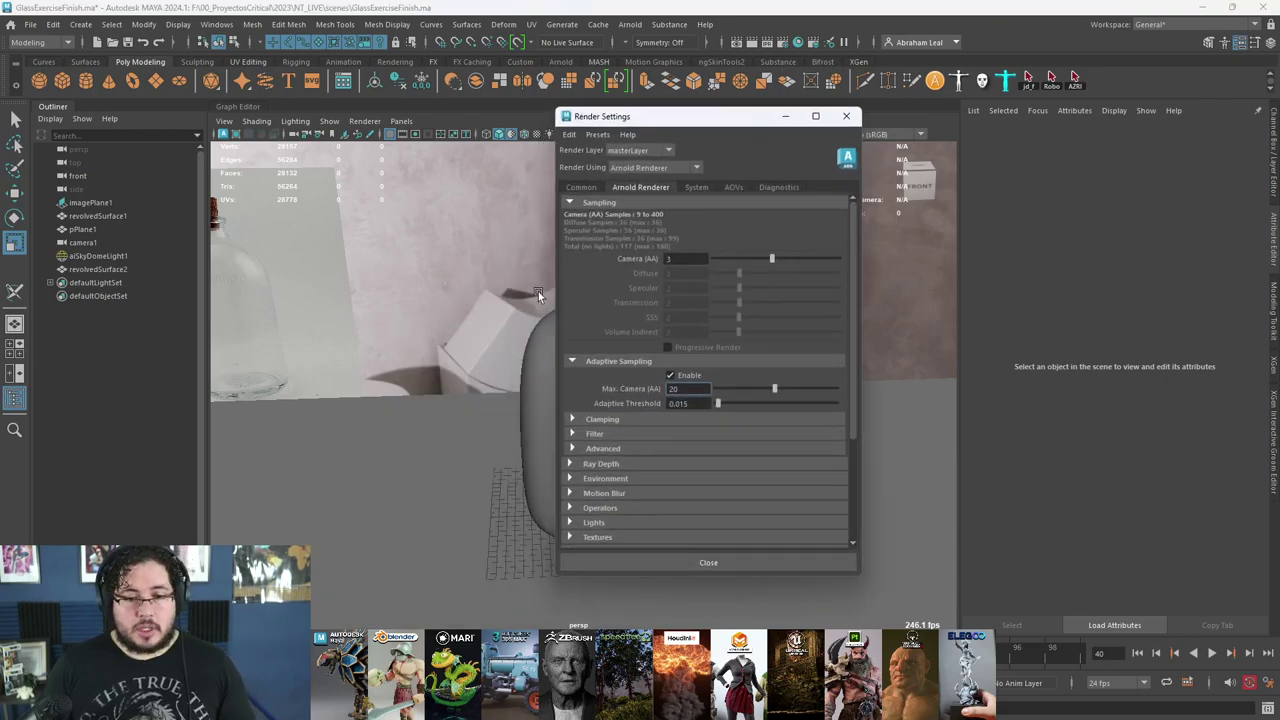
left_click(364, 490)
left_click(370, 492)
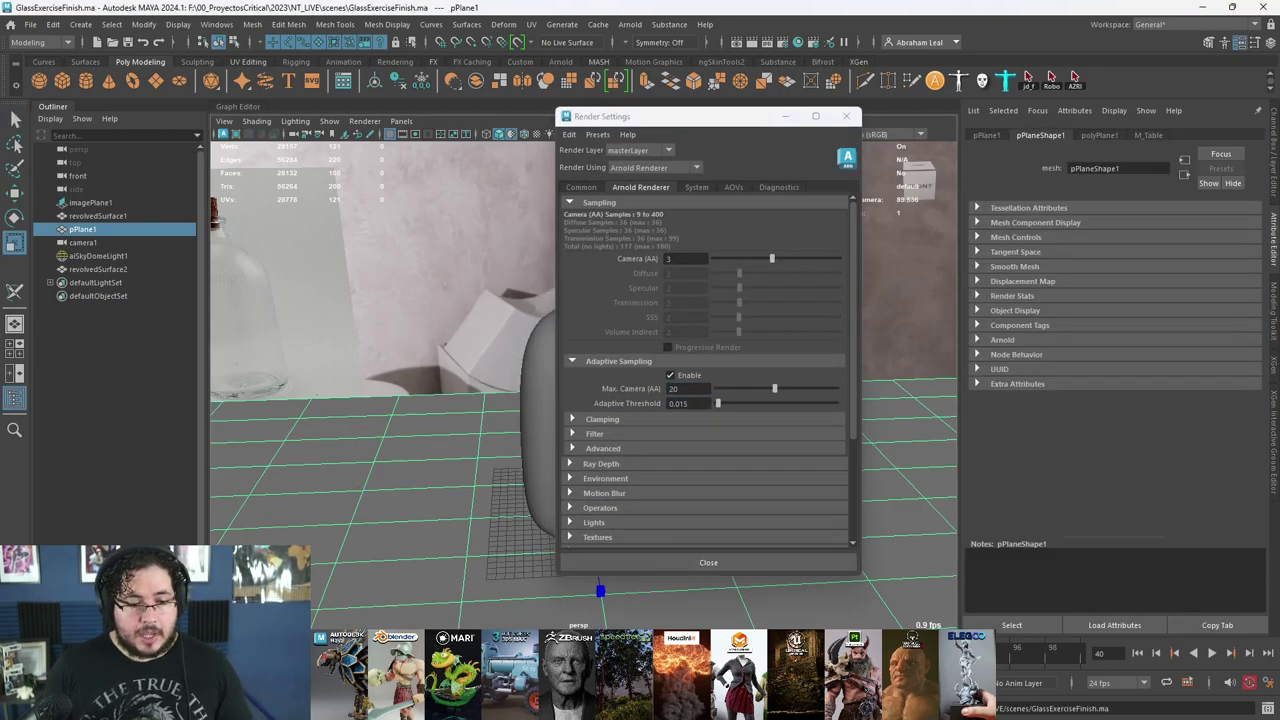
- Close the current Arnold RenderView and reopen it to render the scene from the perspective view
left_click(165, 709)
left_click(486, 115)
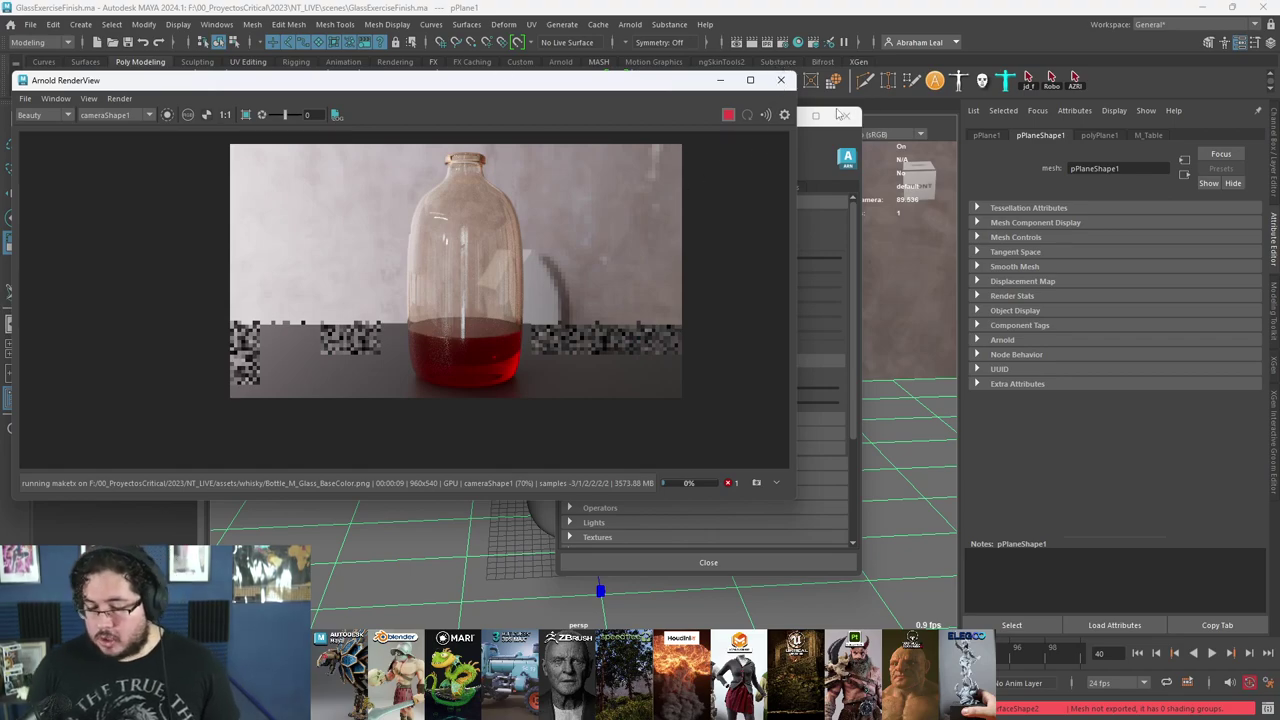
key("Escape")
left_click(781, 80)
left_click(630, 24)
left_click(652, 48)
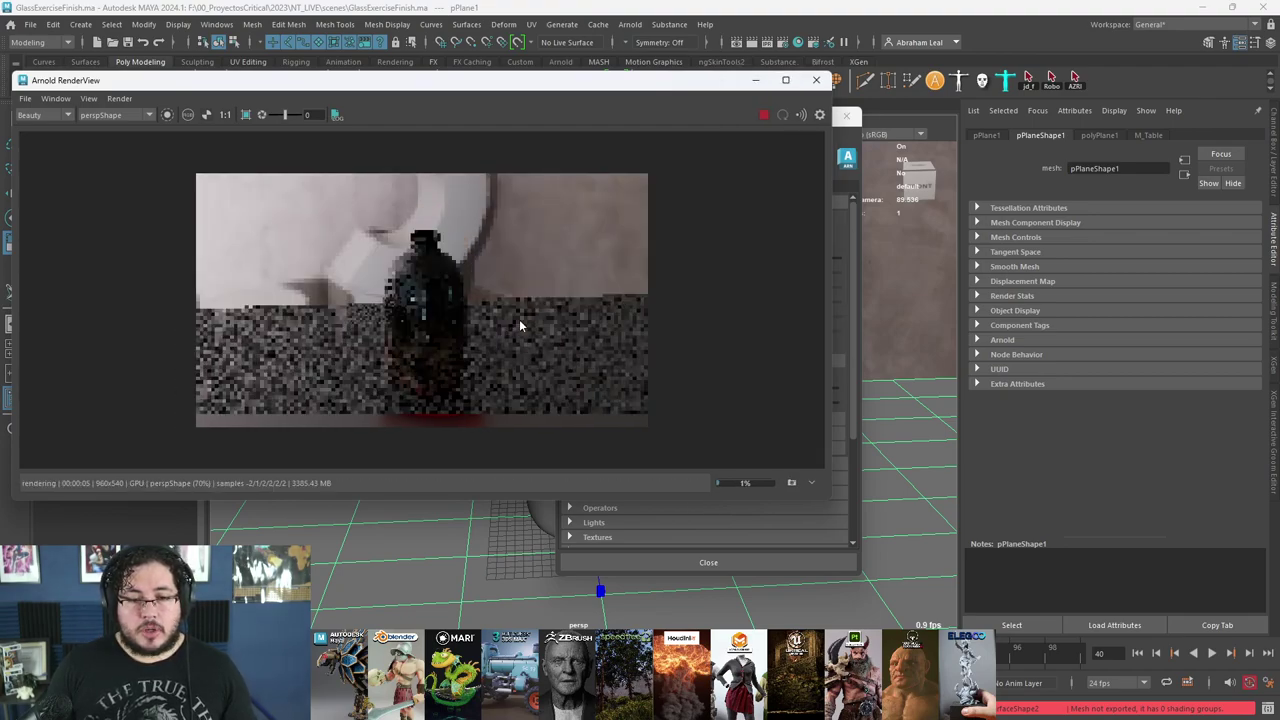
- Examine the dirt on the bottle's surface in the perspective render, then minimize the render view and Render Settings
scroll(443, 389, "up", 3)
scroll(448, 320, "up", 2)
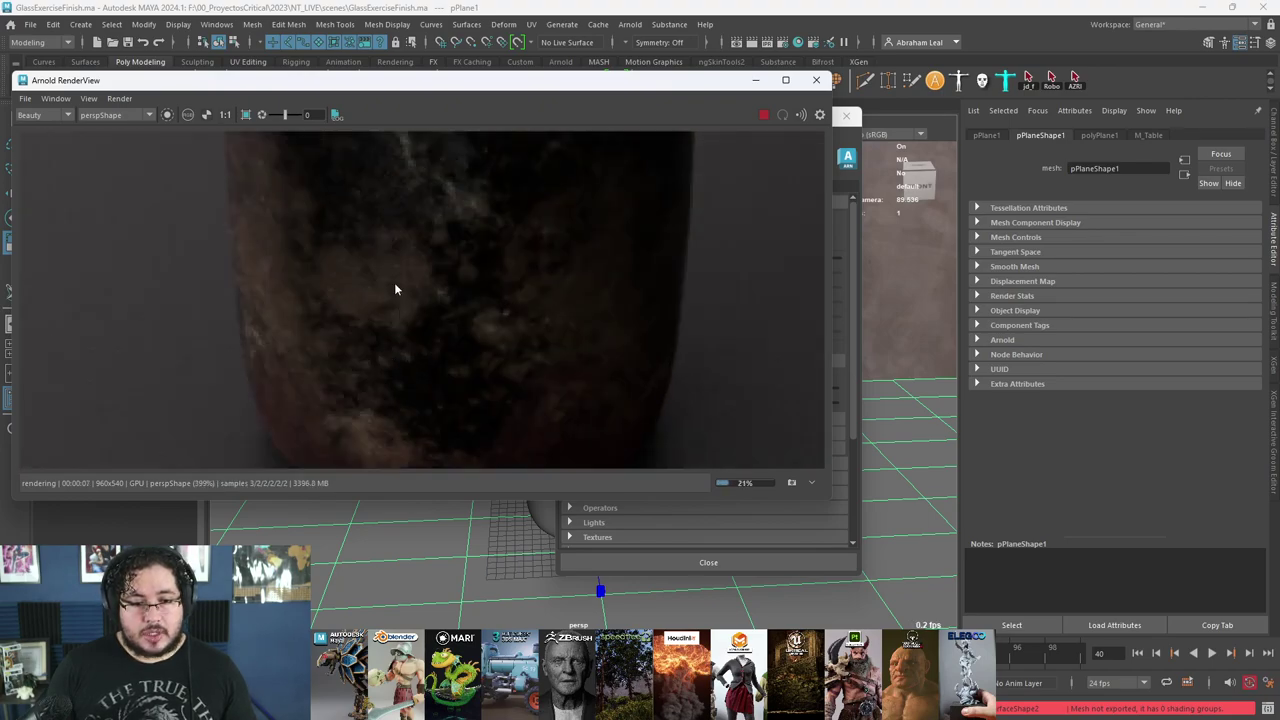
scroll(400, 300, "down", 2)
scroll(414, 263, "up", 2)
scroll(429, 309, "down", 4)
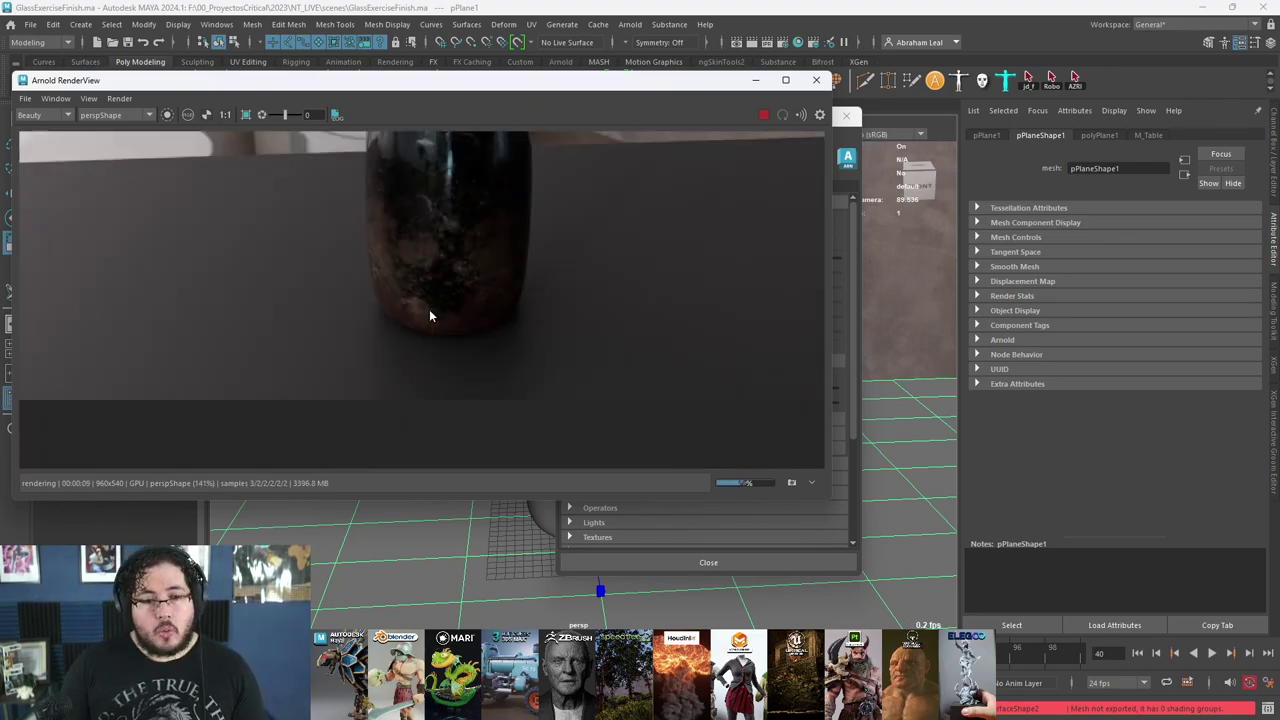
scroll(466, 237, "up", 2)
scroll(464, 354, "down", 1)
scroll(470, 340, "down", 4)
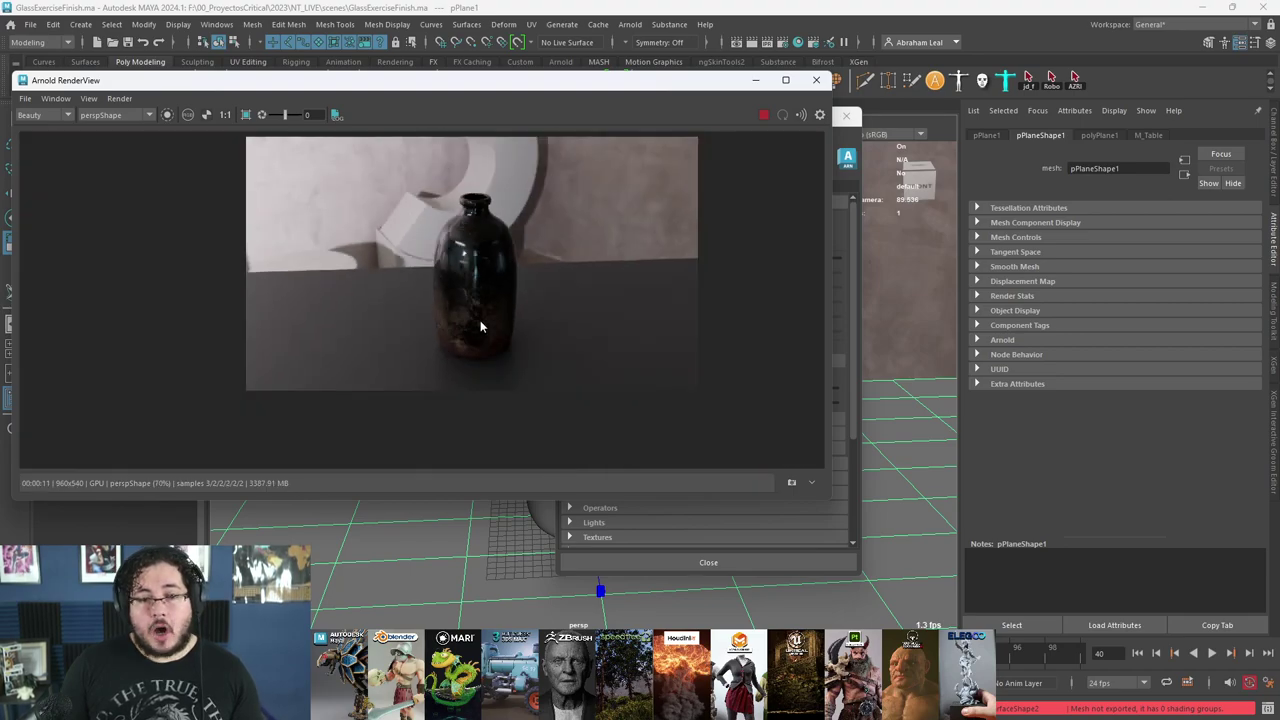
scroll(480, 326, "up", 5)
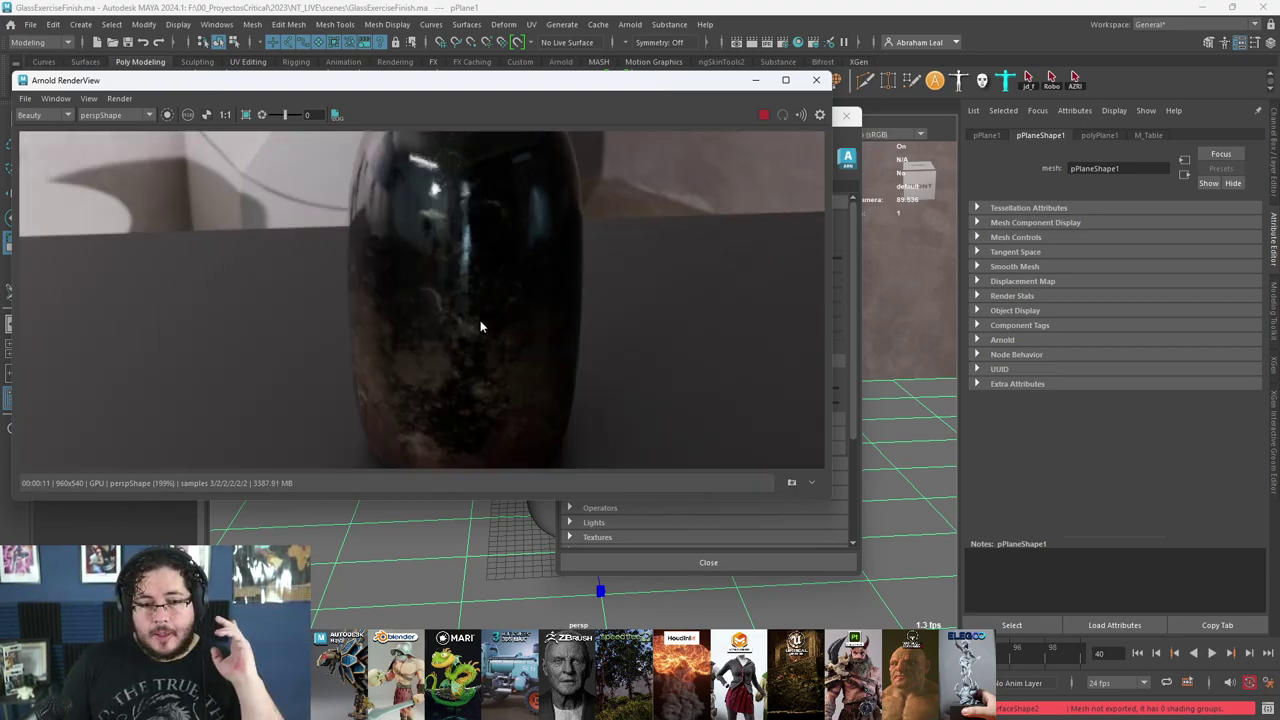
left_click(757, 82)
left_click(788, 115)
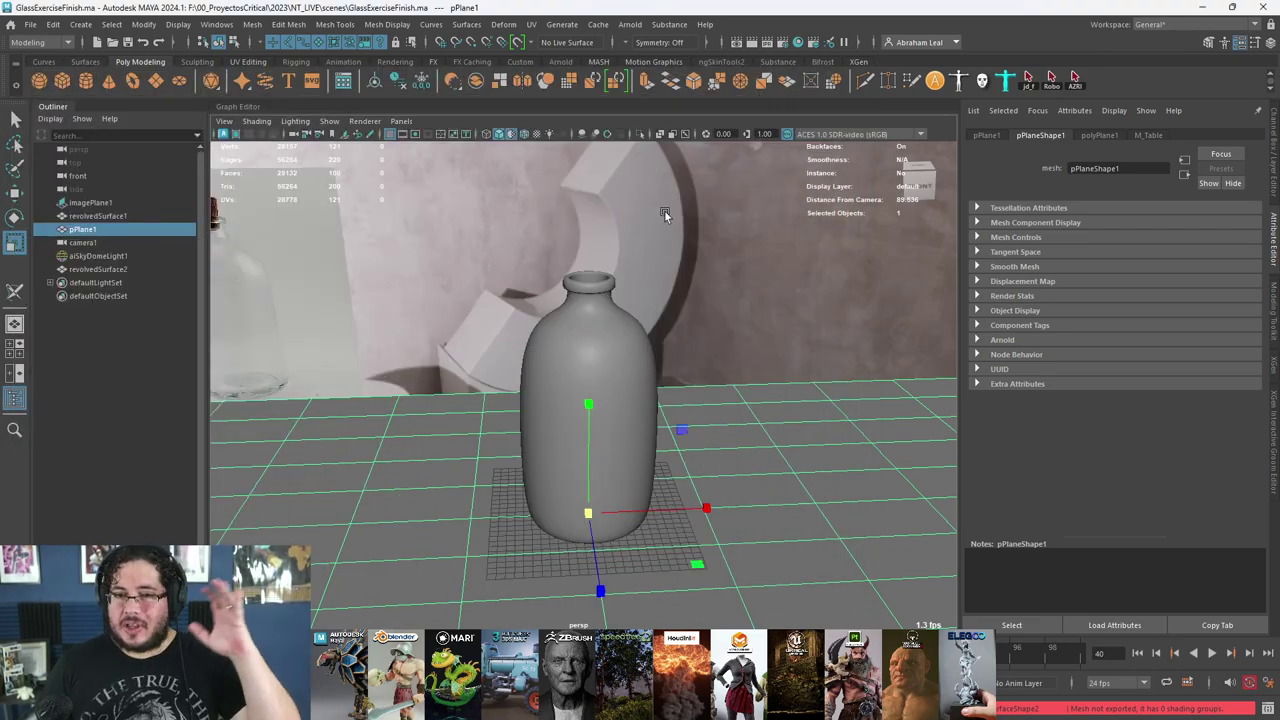
- Assign the M_Glass material to the bottle, render it through cameraShape1, and stop the render
left_click(612, 312)
right_click_drag(612, 312, 696, 620)
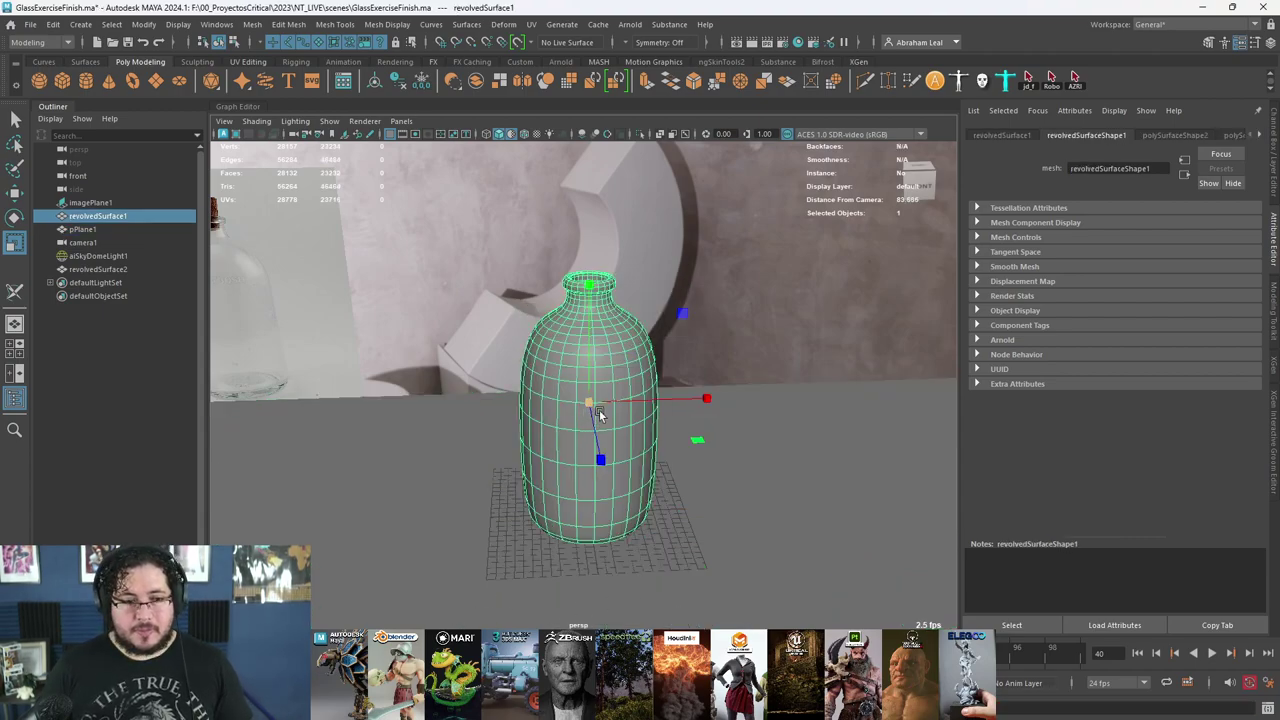
right_click_drag(595, 415, 473, 296, "alt")
left_click(65, 709)
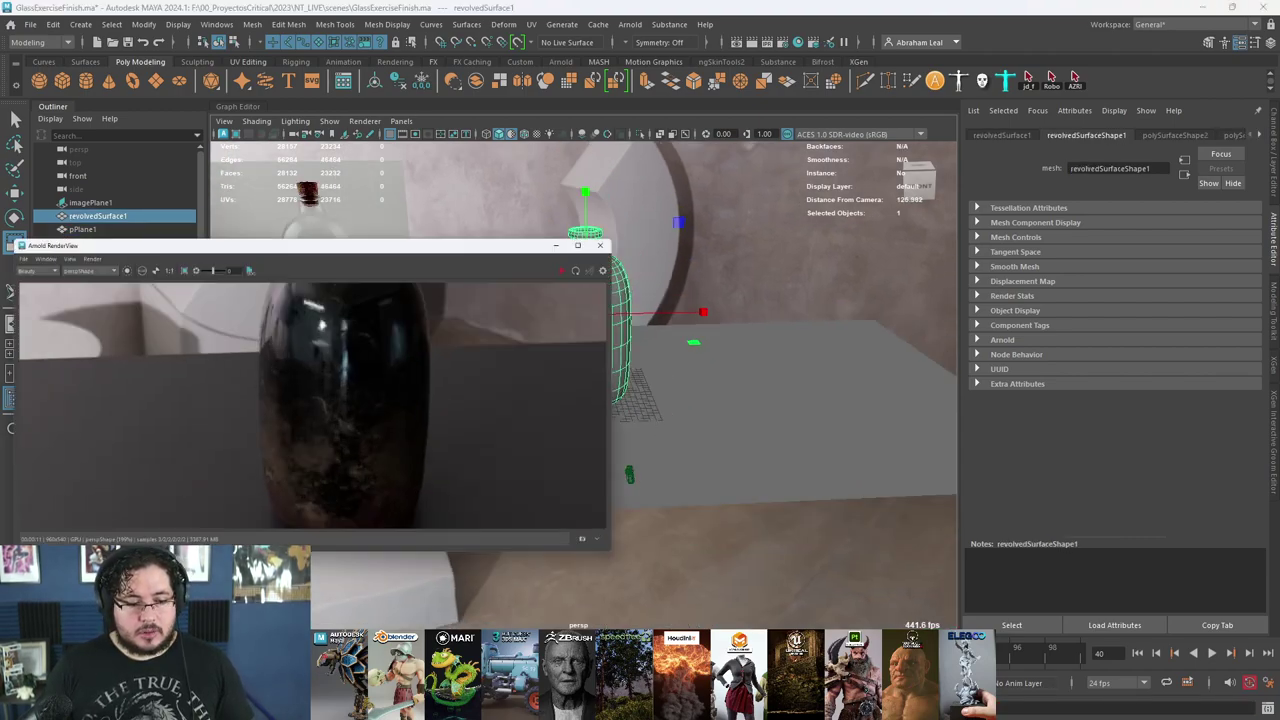
left_click(110, 130)
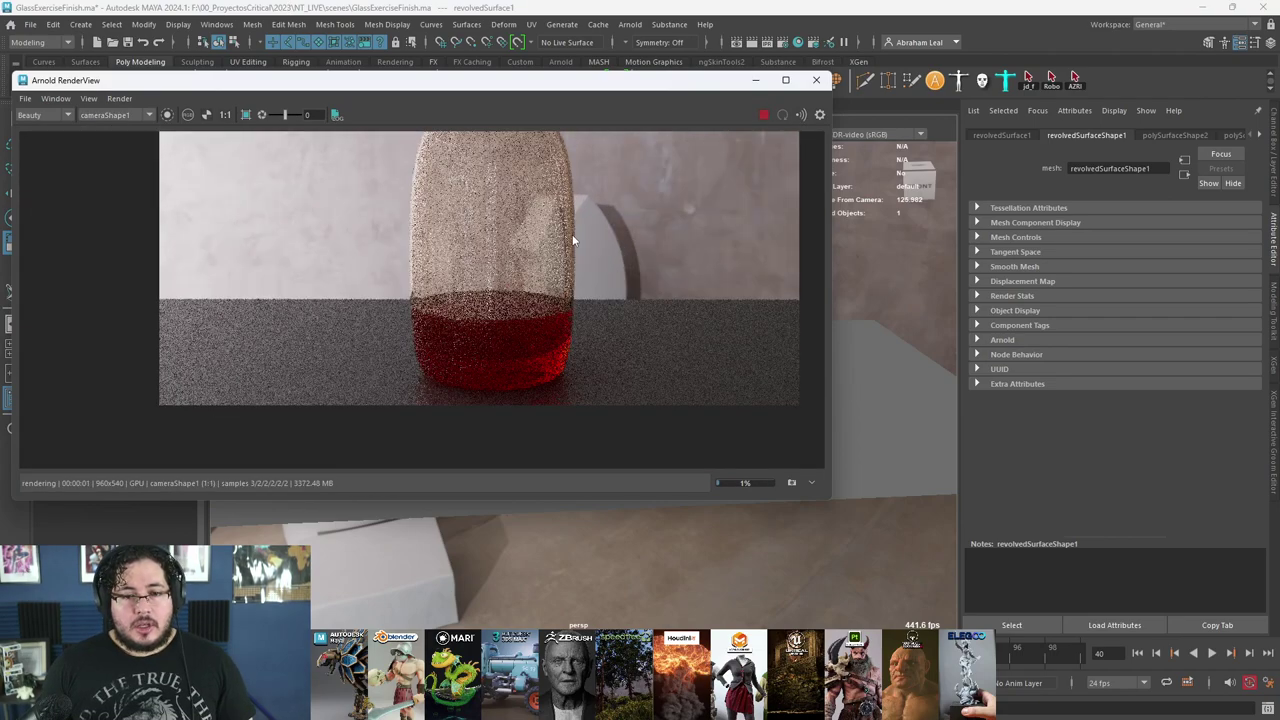
left_click(764, 115)
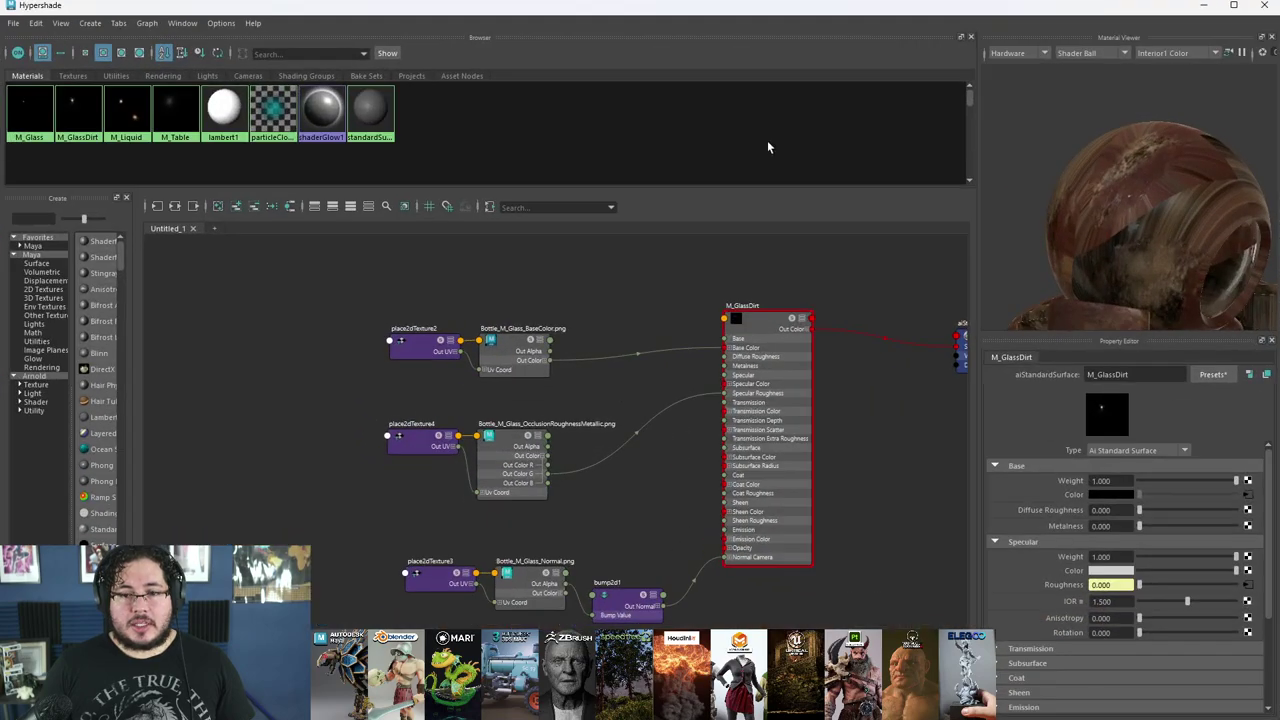
- Graph M_Glass in the Hypershade and import Bottle_M_Glass_Normal_Map from the whisky folder as a texture node beside it
left_click(158, 206)
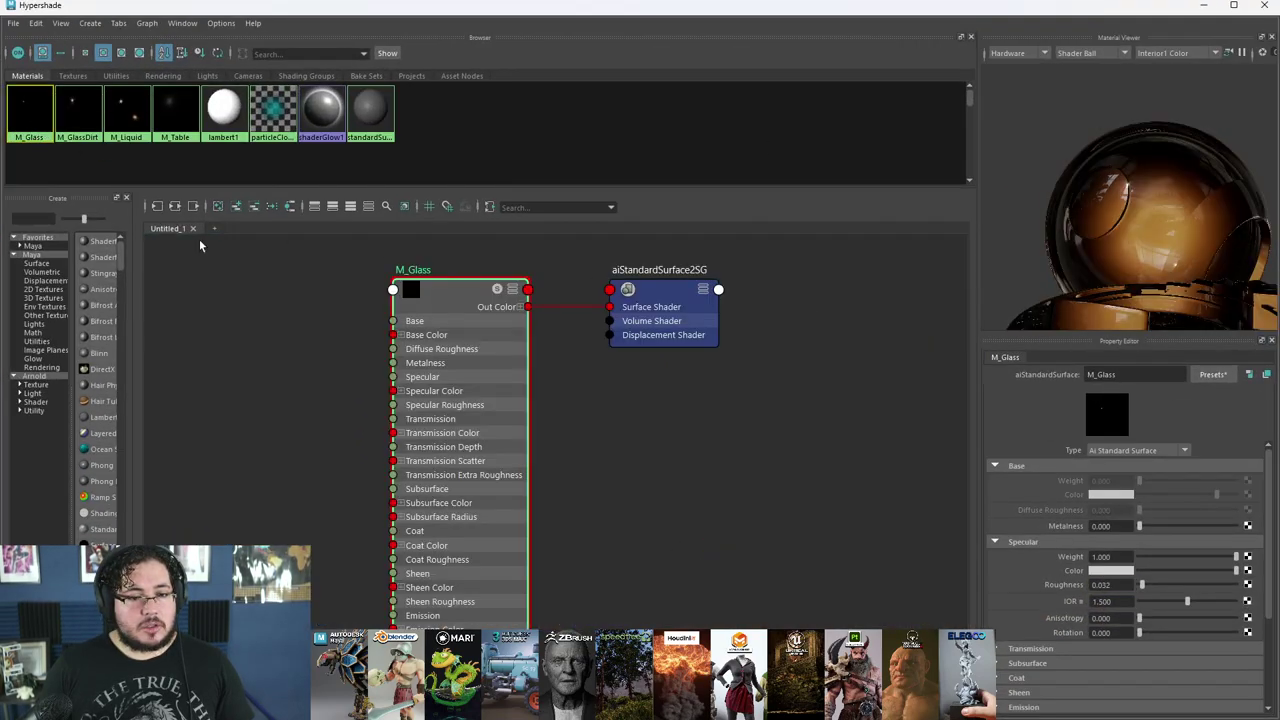
key("alt+Tab")
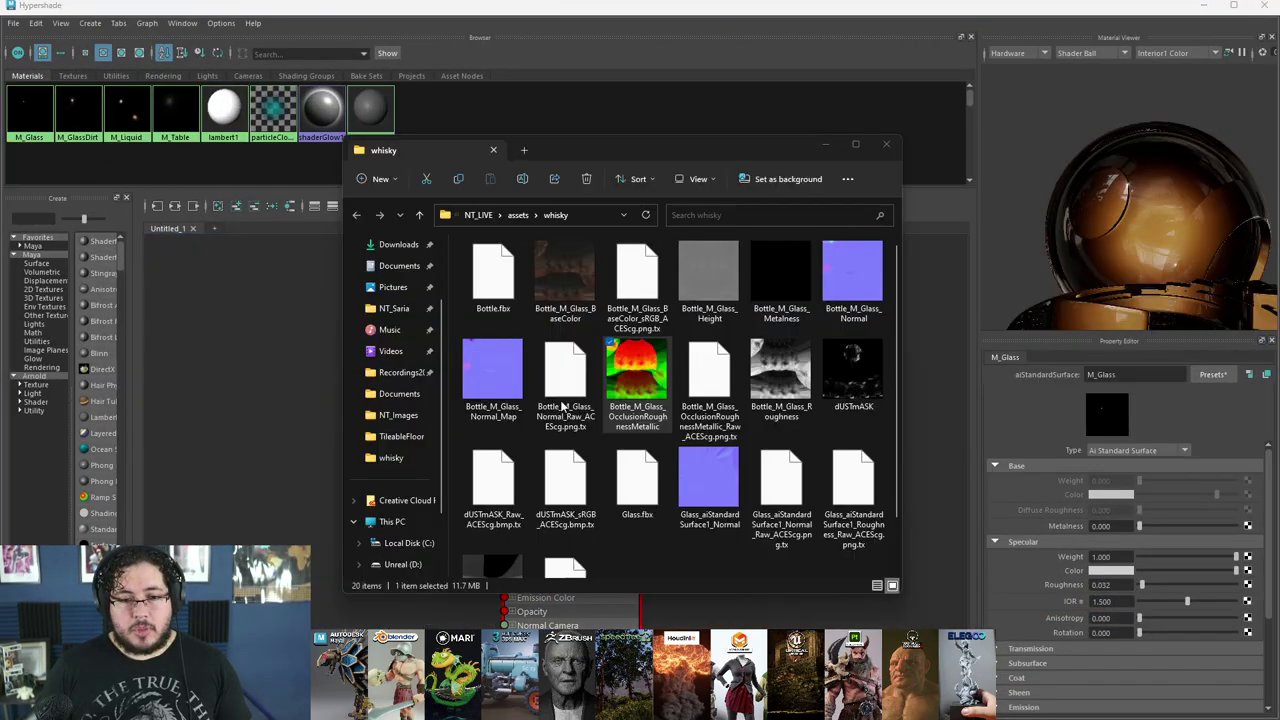
left_click(869, 293)
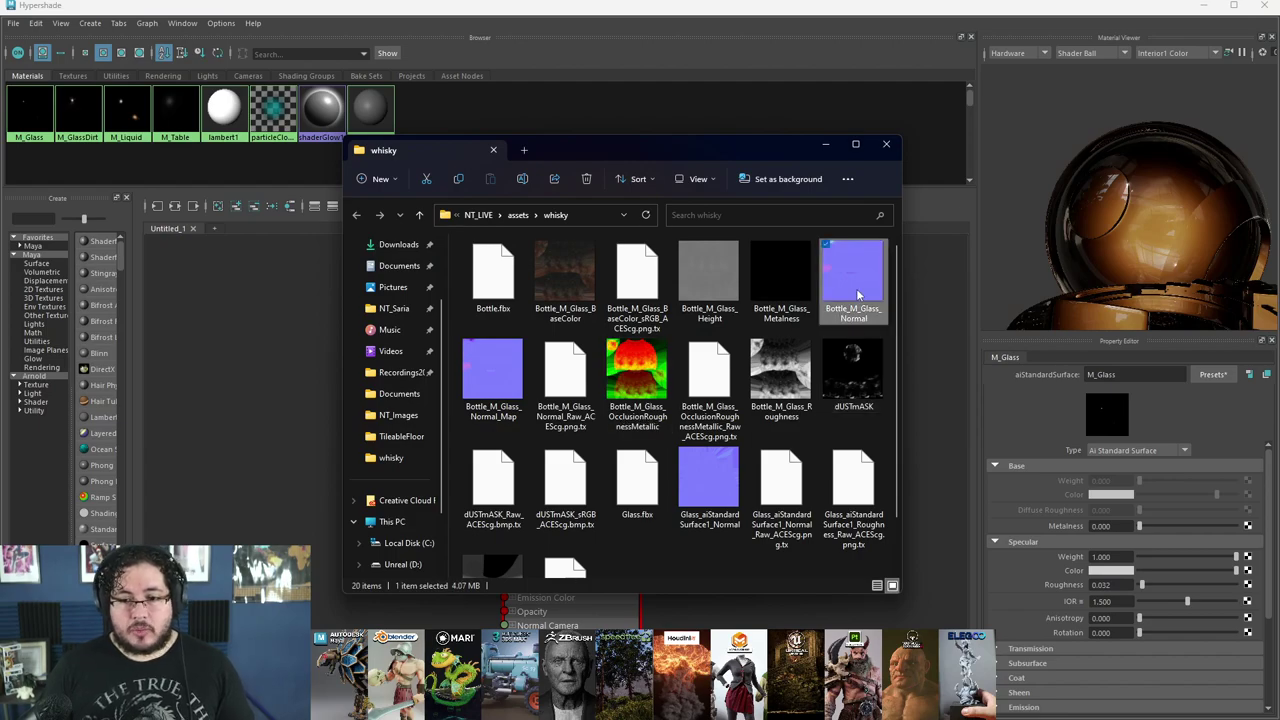
left_click(493, 372)
left_click_drag(493, 372, 251, 353)
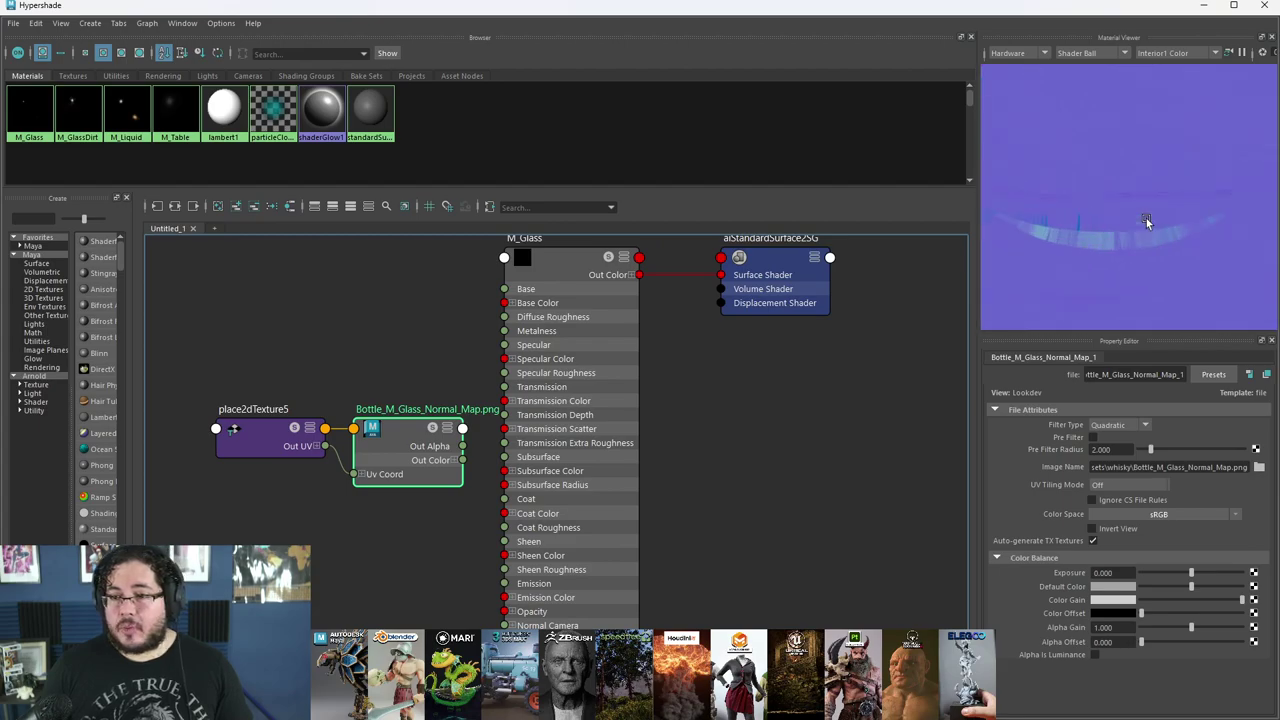
left_click_drag(448, 374, 317, 474)
left_click_drag(390, 436, 288, 441)
- Create a bump2d node, feed it the normal map's Out Alpha as Bump Value, and connect its Out Normal to M_Glass's Normal Camera
left_click(351, 377)
key("Tab")
type("bump")
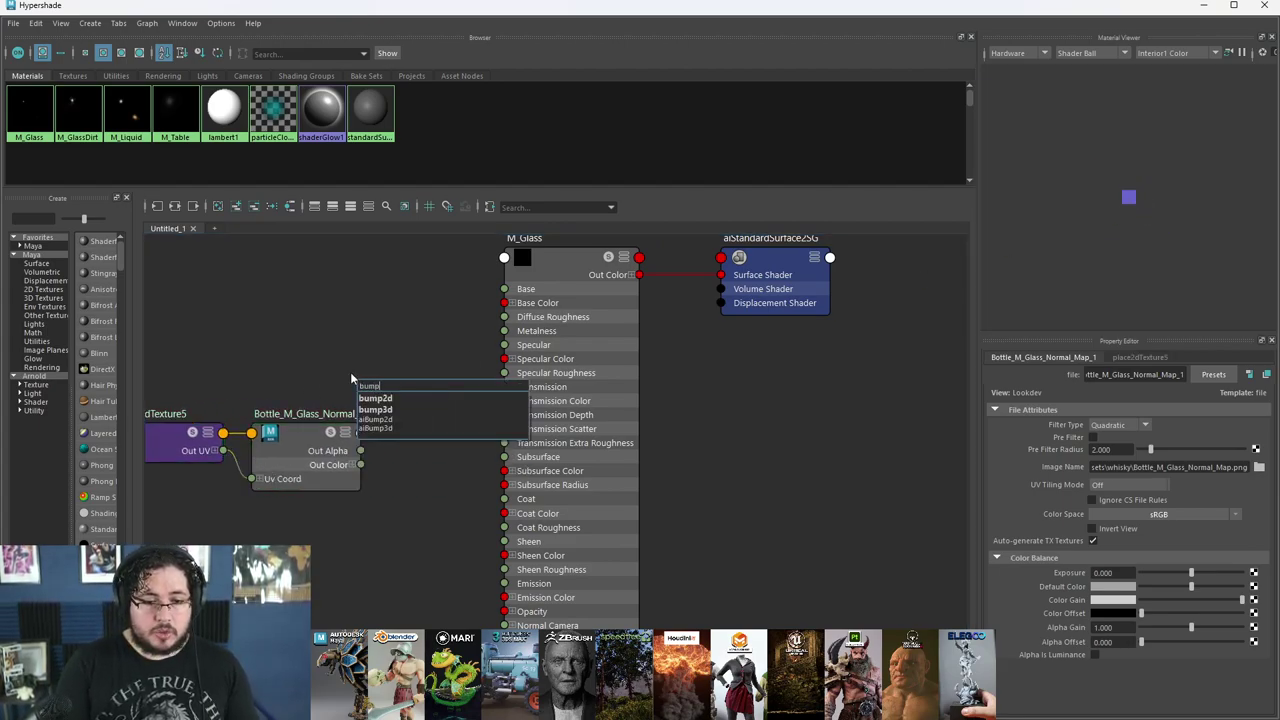
key("Down")
key("Return")
left_click_drag(384, 387, 372, 545)
left_click_drag(470, 549, 504, 625)
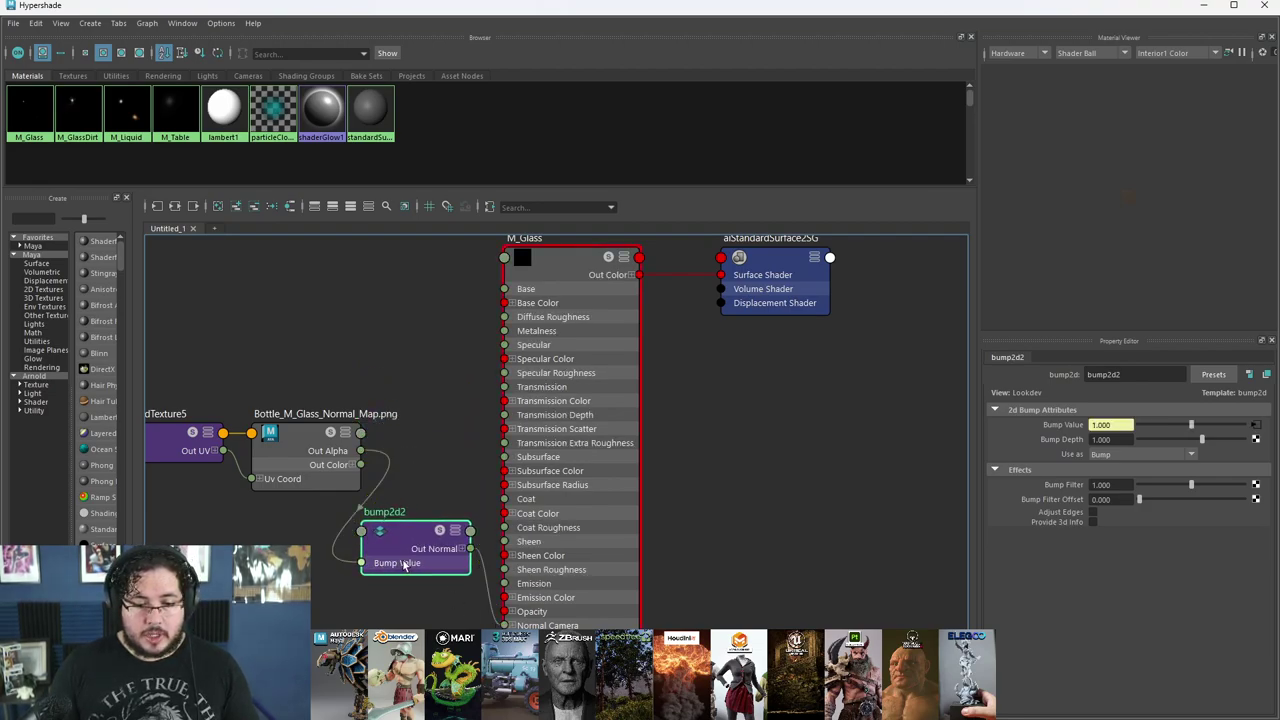
- Set the new bump2d node's Use As option to Tangent Space Normals and the normal map texture's color space to Raw
left_click(1140, 454)
left_click(1128, 481)
left_click(292, 462)
left_click(1150, 515)
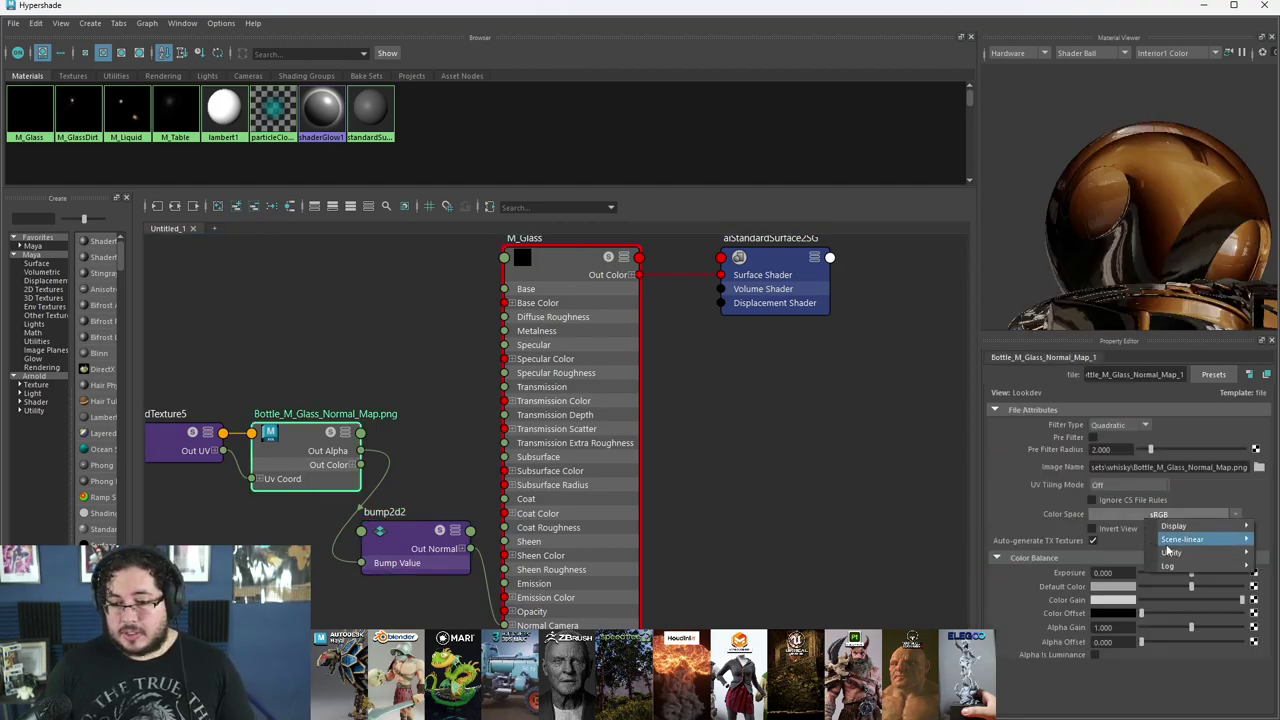
left_click(1120, 562)
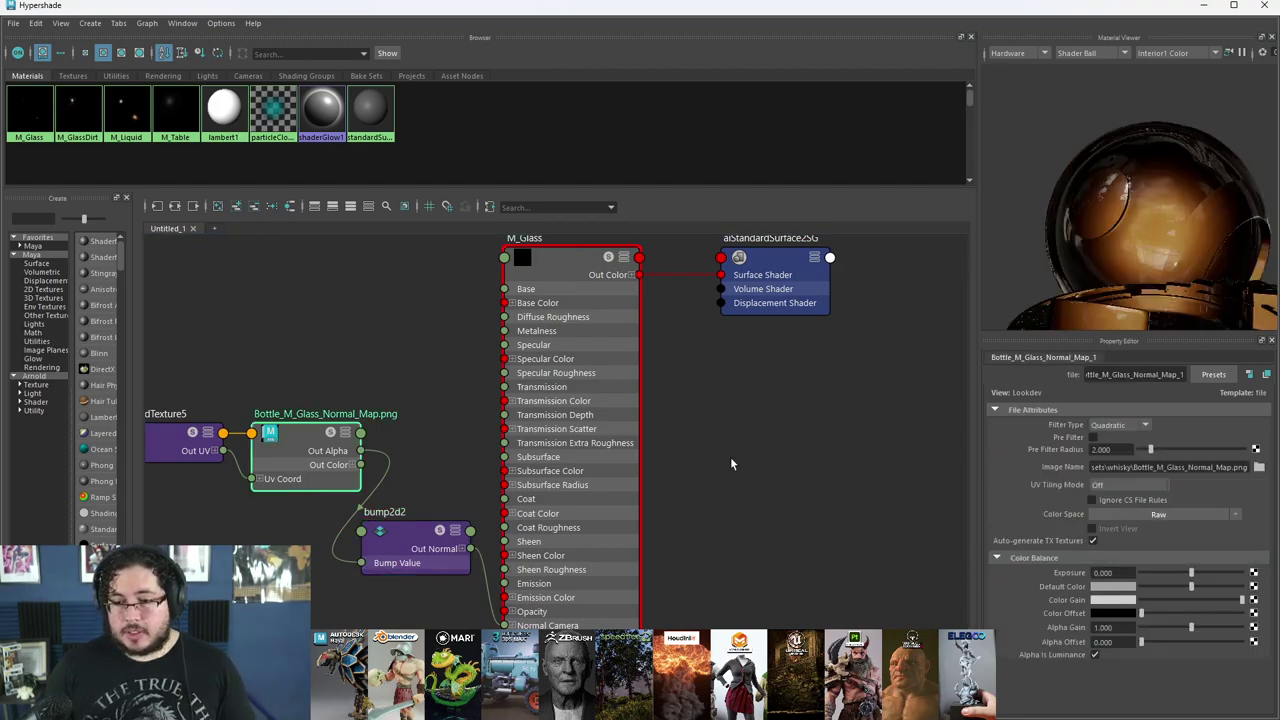
middle_click_drag(706, 464, 754, 433, "alt")
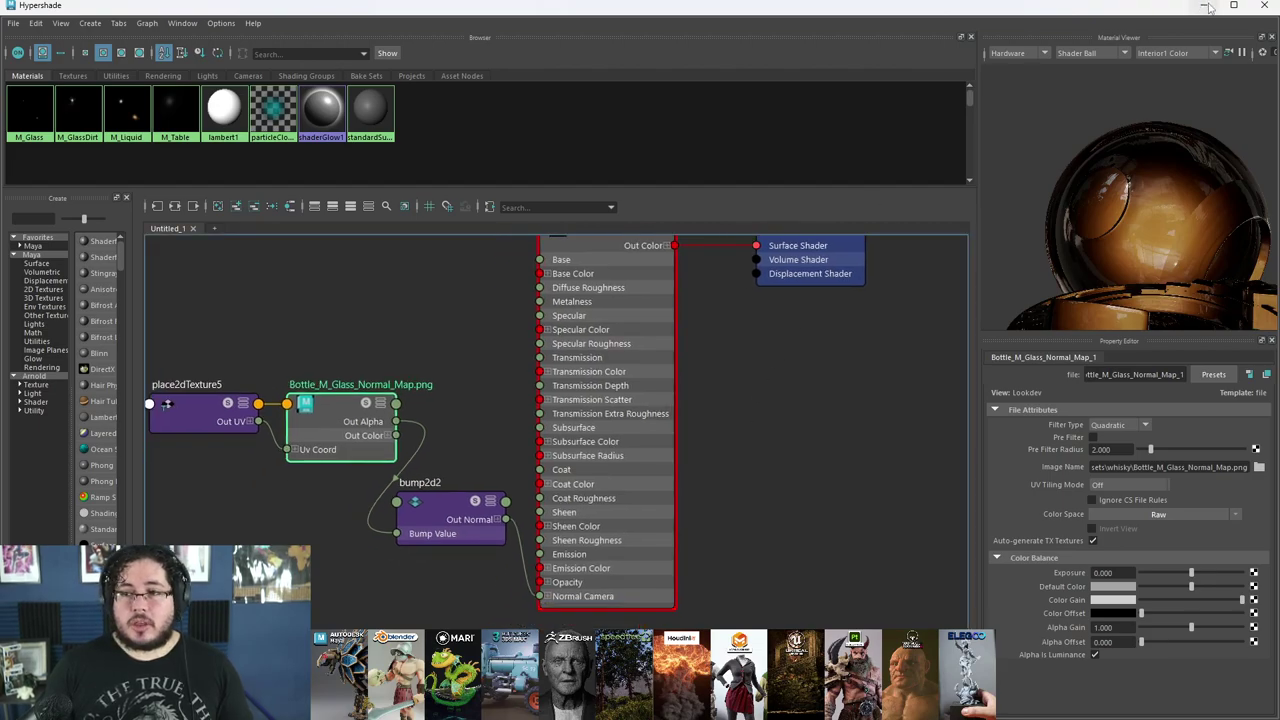
- Minimize the Hypershade, store a snapshot of the existing render, and restart the render
left_click(1204, 6)
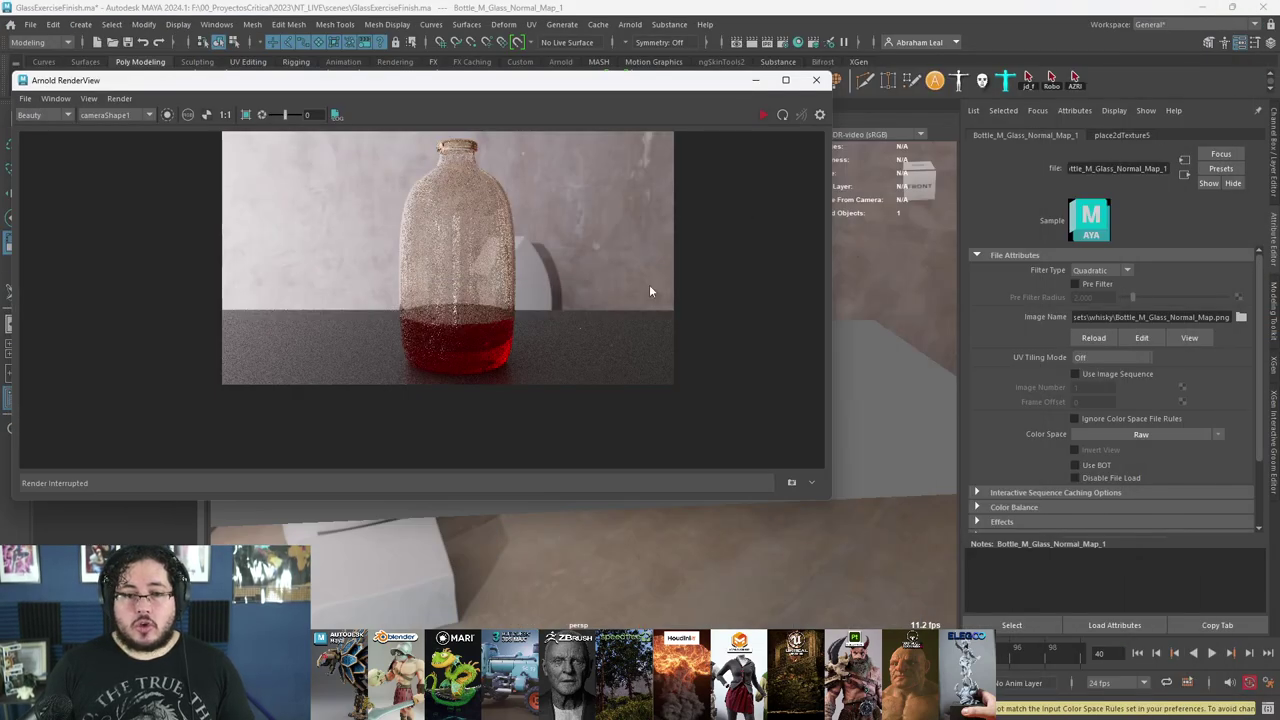
left_click(794, 484)
left_click(762, 116)
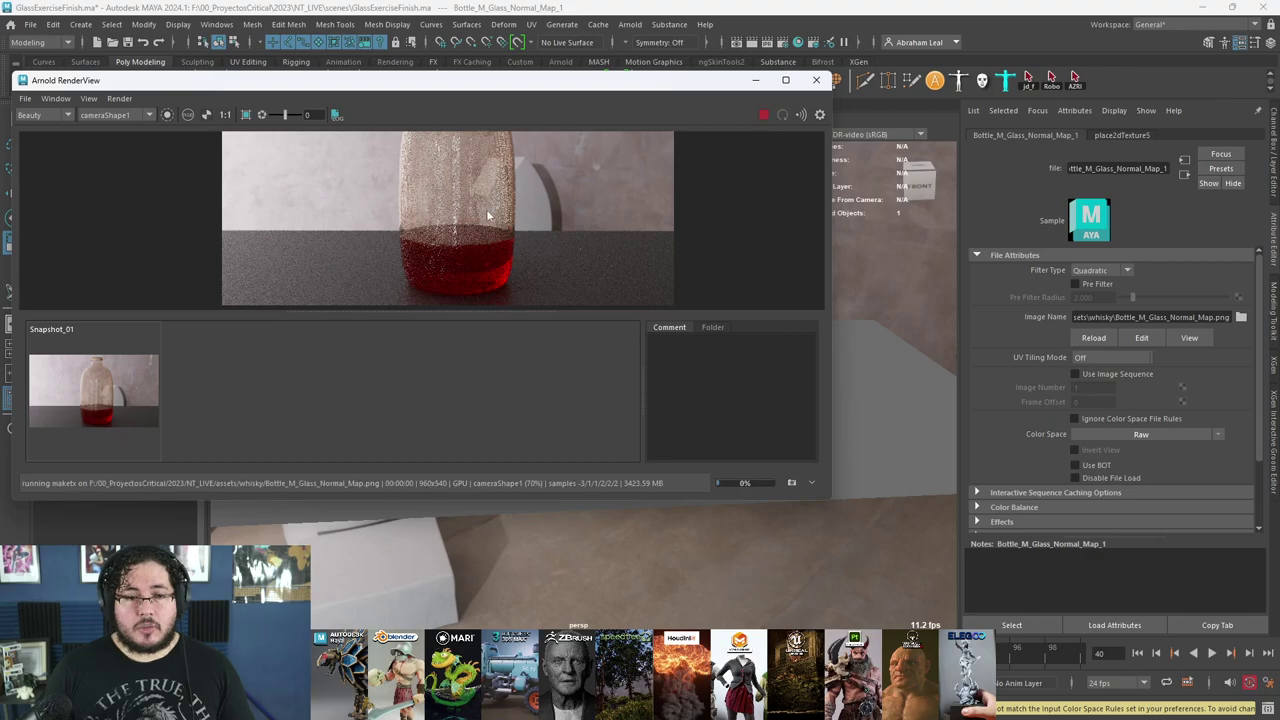
- Examine the normal map's effect on the glass in the new render, shrinking the snapshot area to enlarge the image
scroll(468, 199, "up", 5)
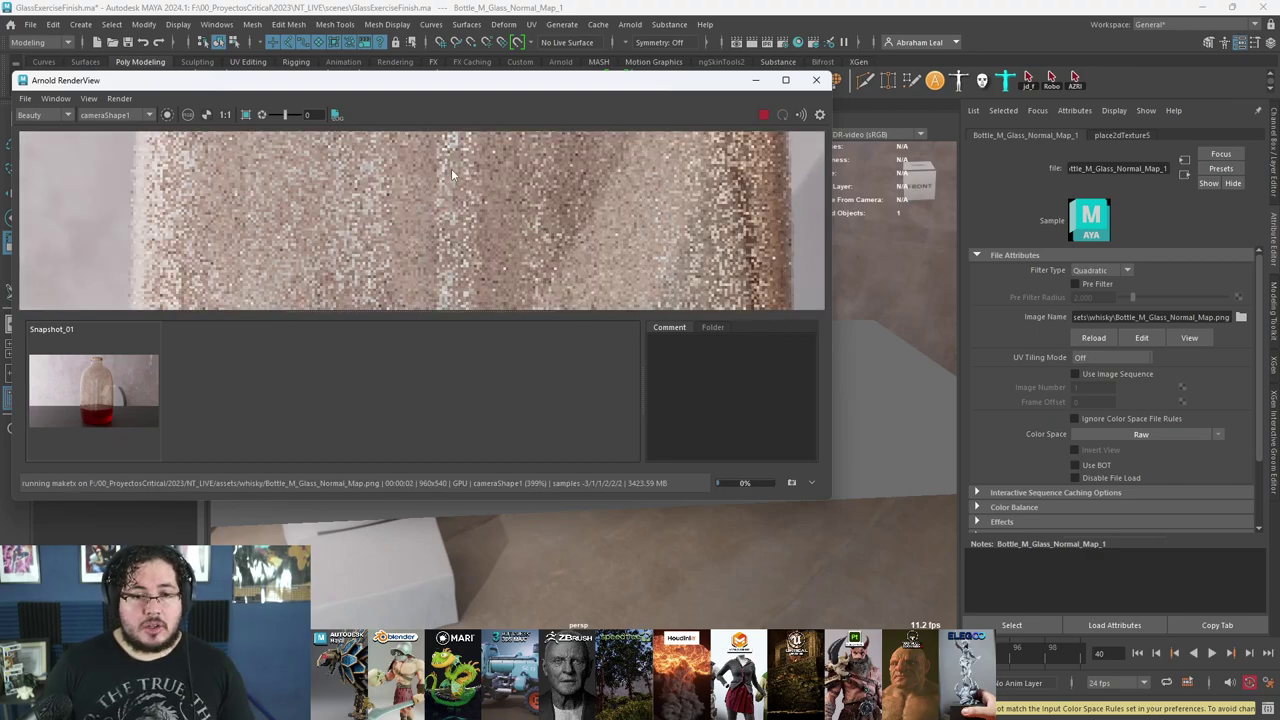
scroll(483, 227, "down", 3)
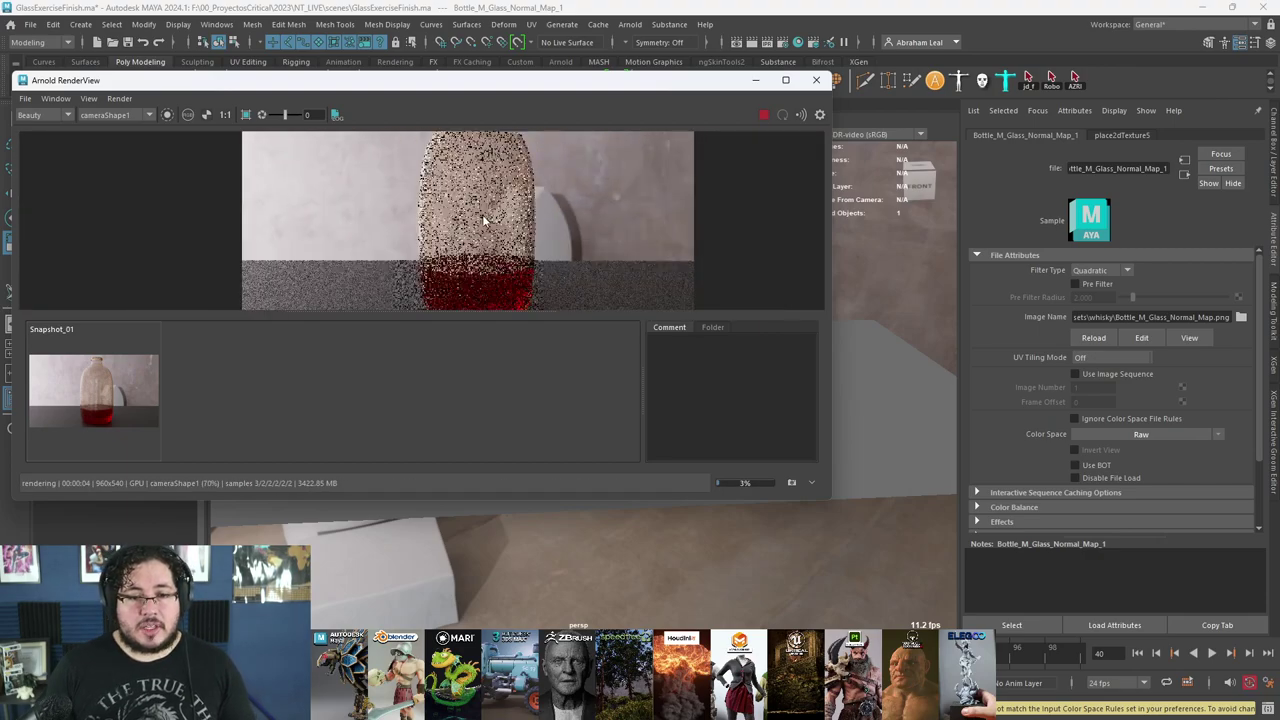
scroll(484, 218, "up", 5)
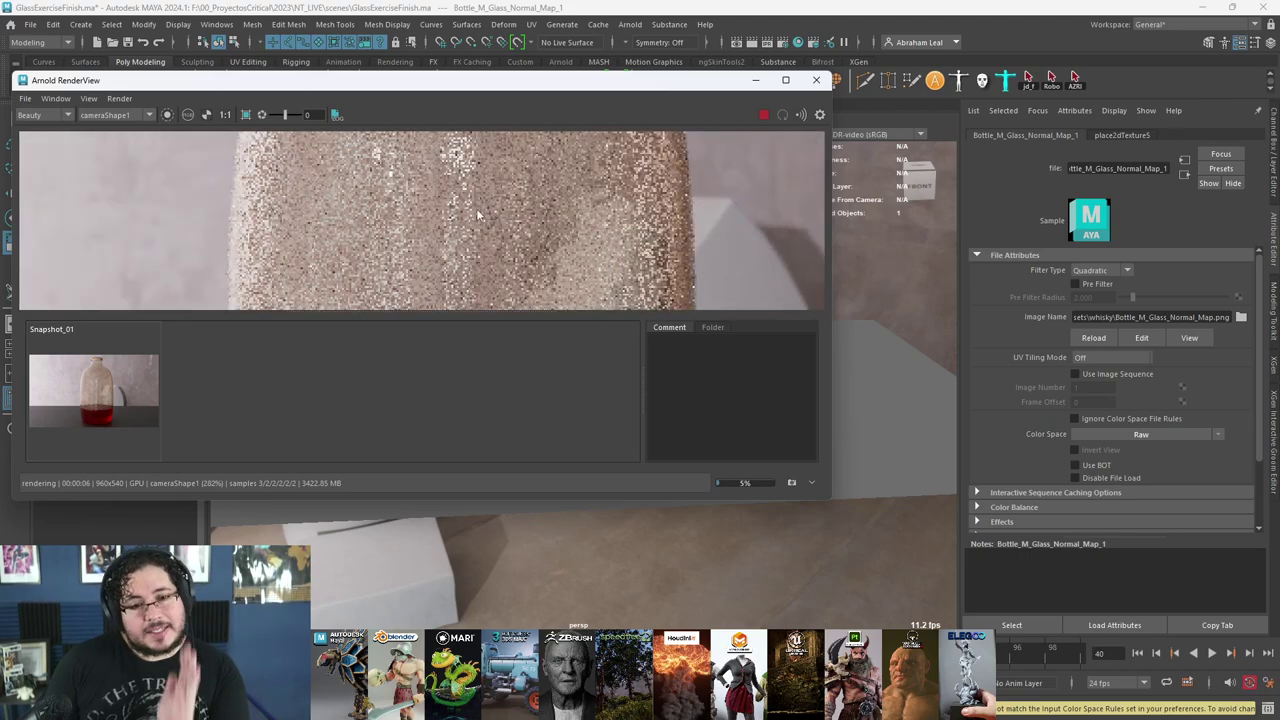
scroll(455, 187, "down", 6)
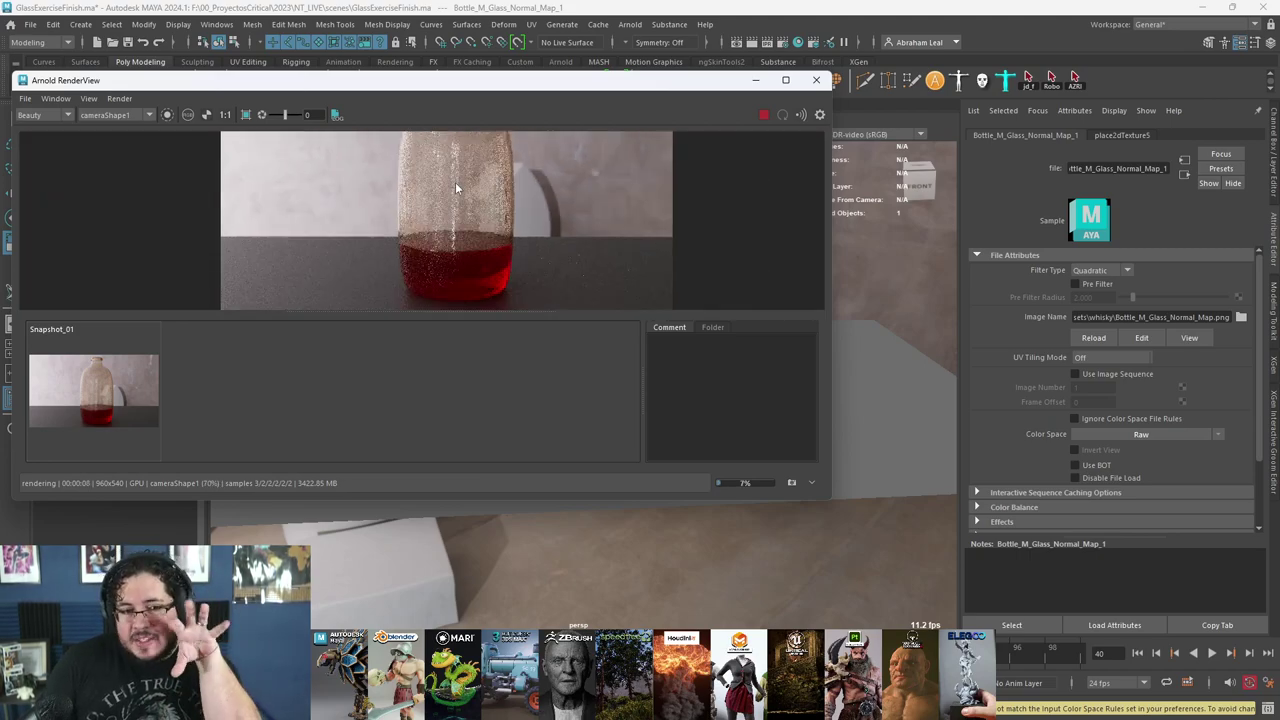
scroll(455, 182, "up", 3)
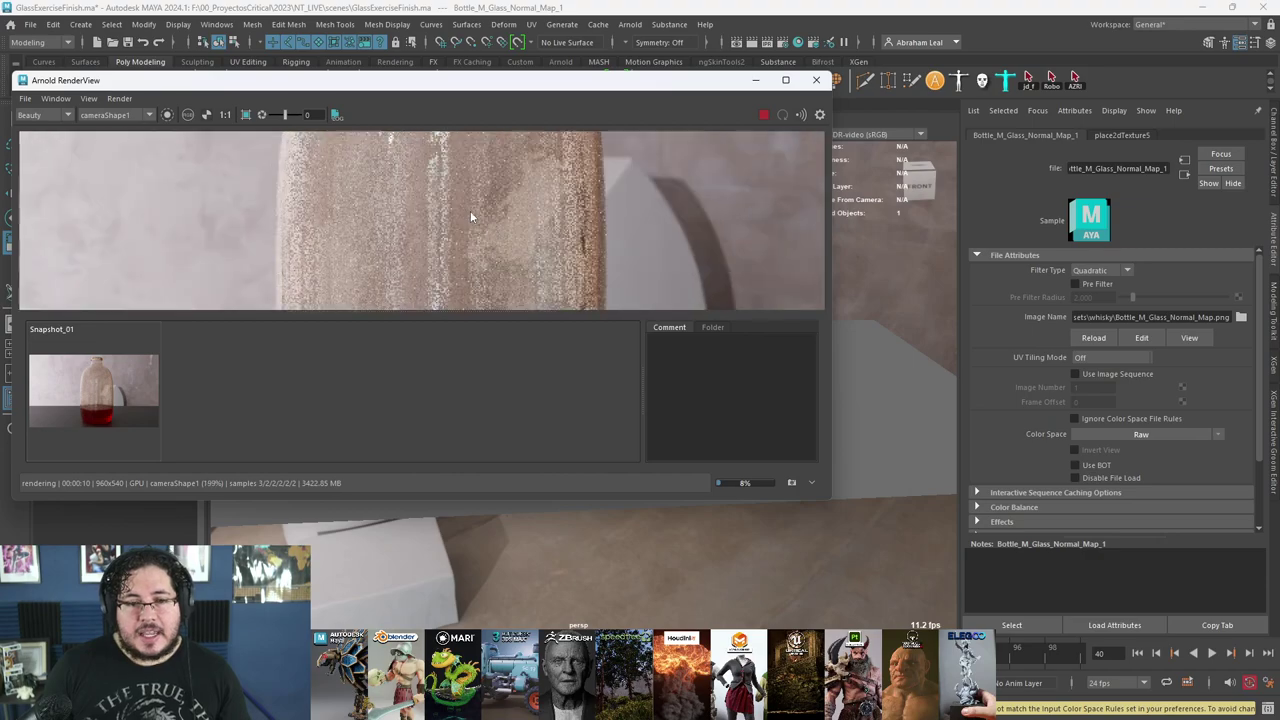
scroll(556, 194, "up", 1)
scroll(556, 194, "down", 2)
middle_click_drag(556, 194, 555, 228)
scroll(554, 227, "down", 2)
scroll(553, 226, "up", 1)
scroll(530, 185, "down", 3)
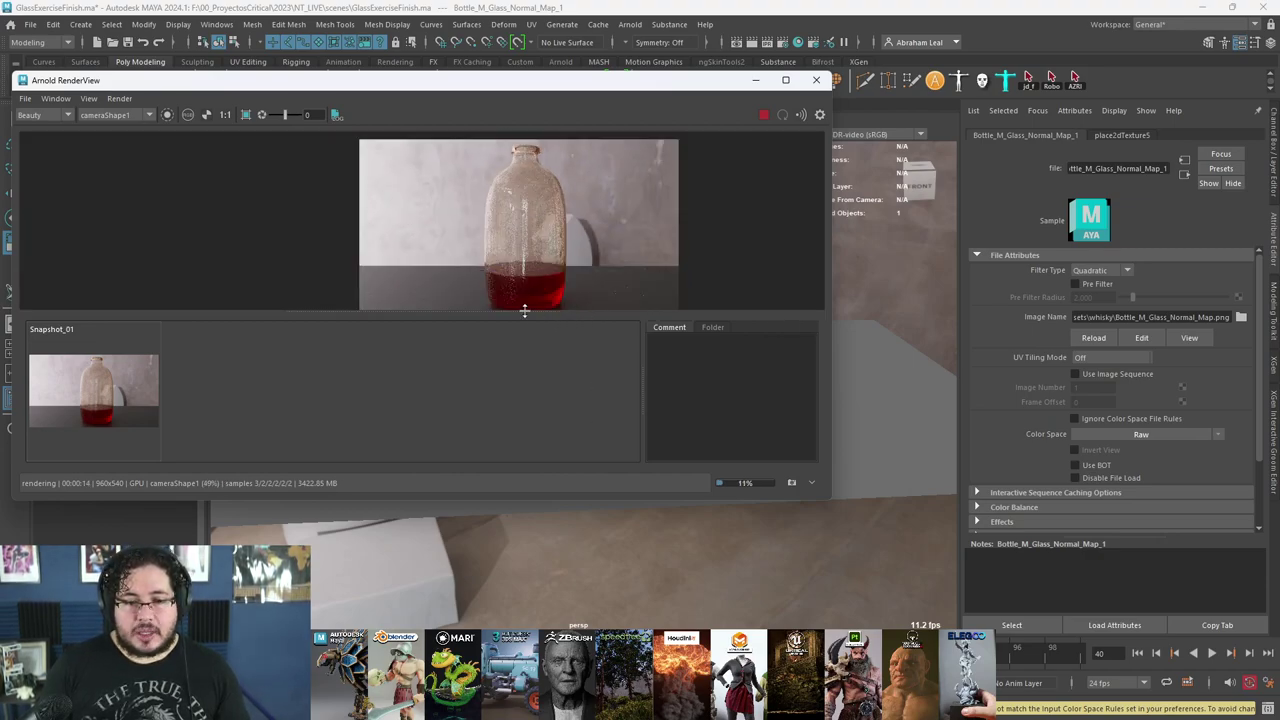
left_click_drag(524, 311, 531, 410)
scroll(534, 297, "up", 4)
scroll(546, 232, "down", 1)
scroll(546, 232, "up", 1)
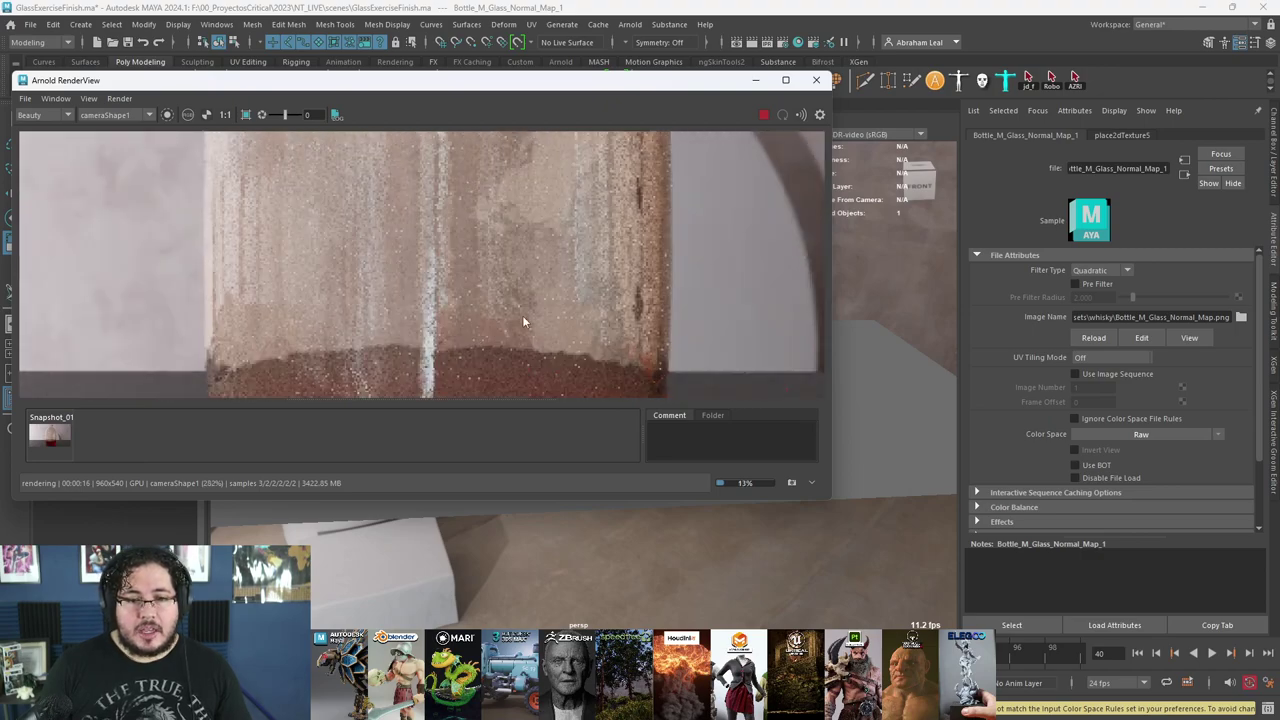
scroll(542, 188, "down", 3)
scroll(540, 193, "up", 2)
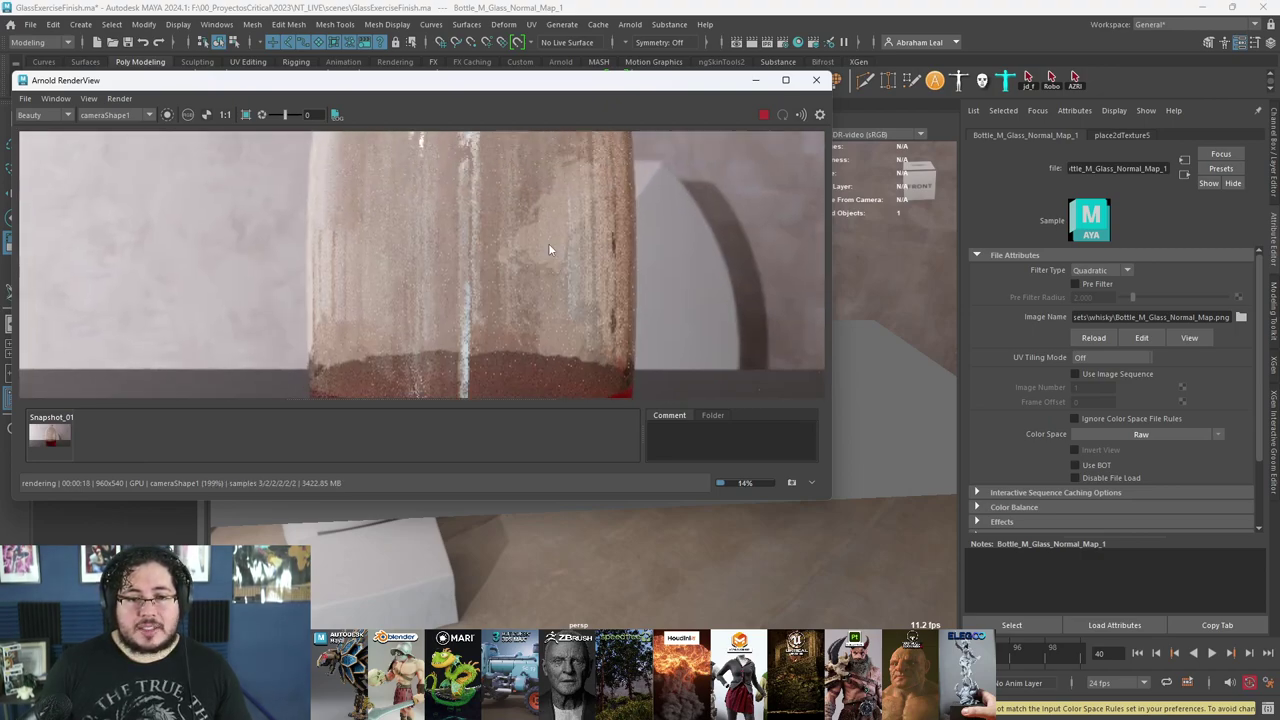
- Compare the new bottle render with Snapshot_01, inspect the glass surface, and stop the render
left_click(56, 437)
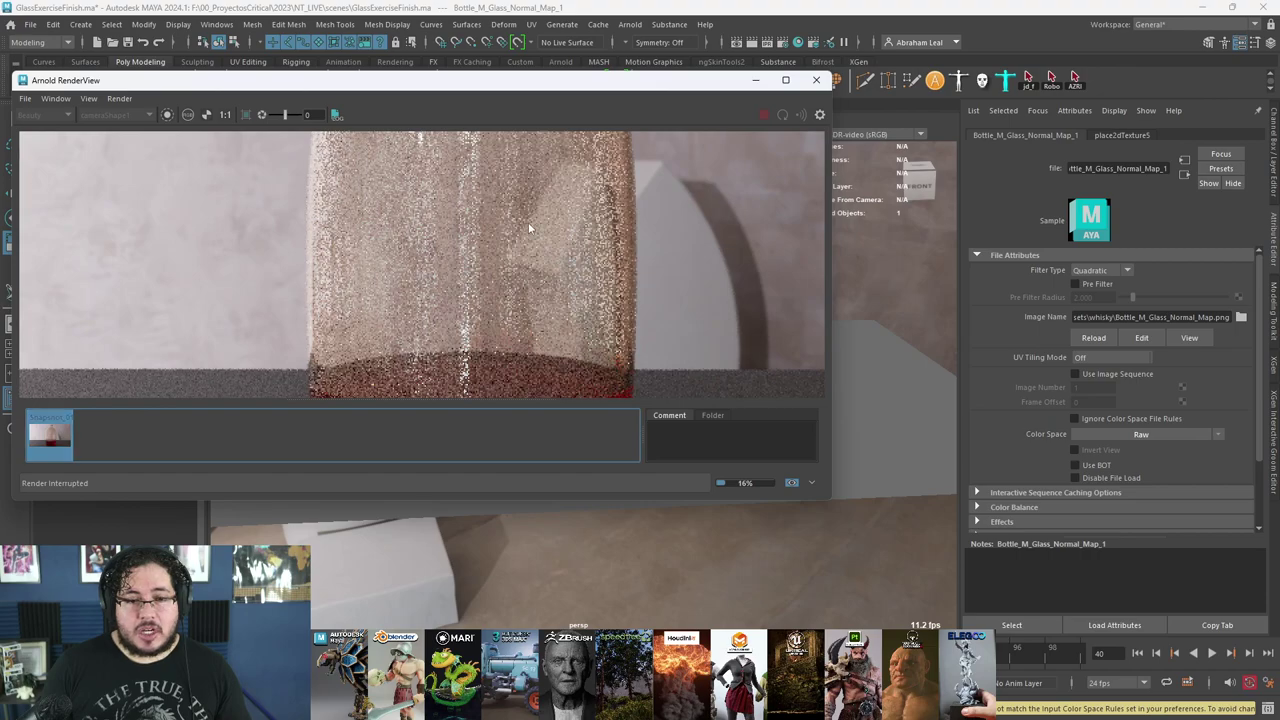
left_click(77, 424)
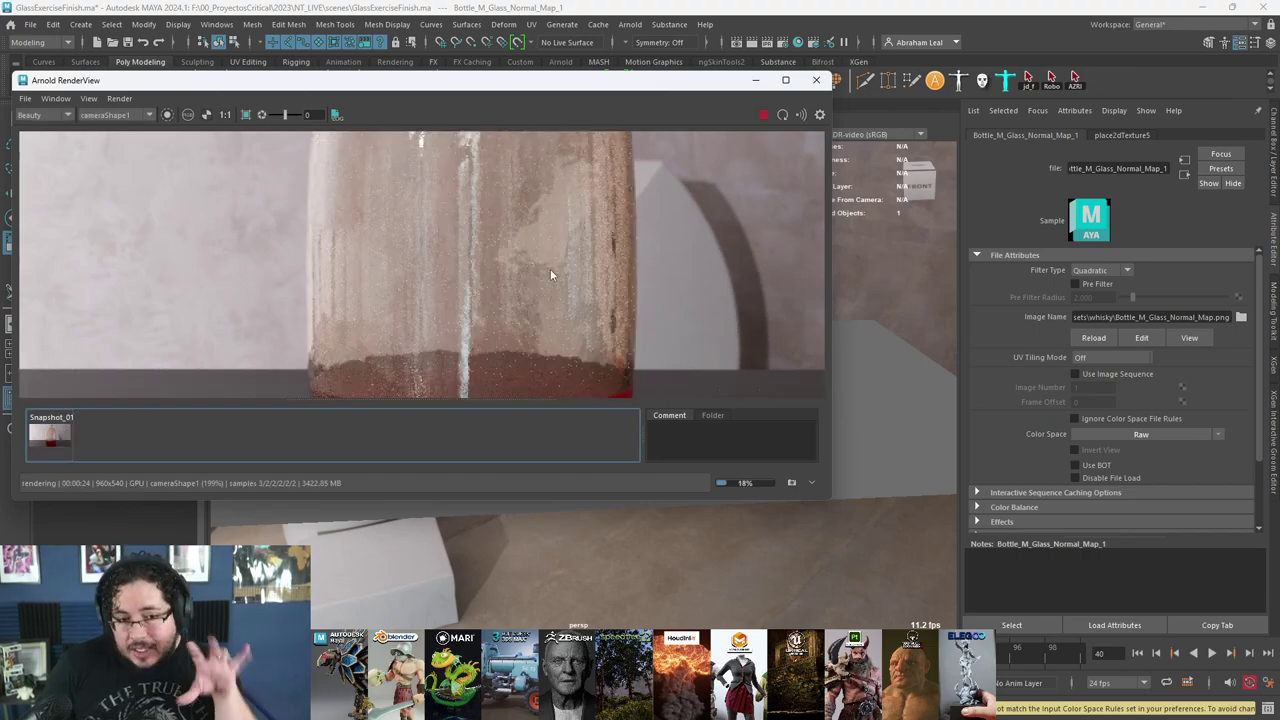
scroll(550, 270, "down", 6)
scroll(550, 260, "up", 2)
scroll(549, 252, "down", 2)
scroll(510, 240, "up", 2)
scroll(474, 231, "down", 2)
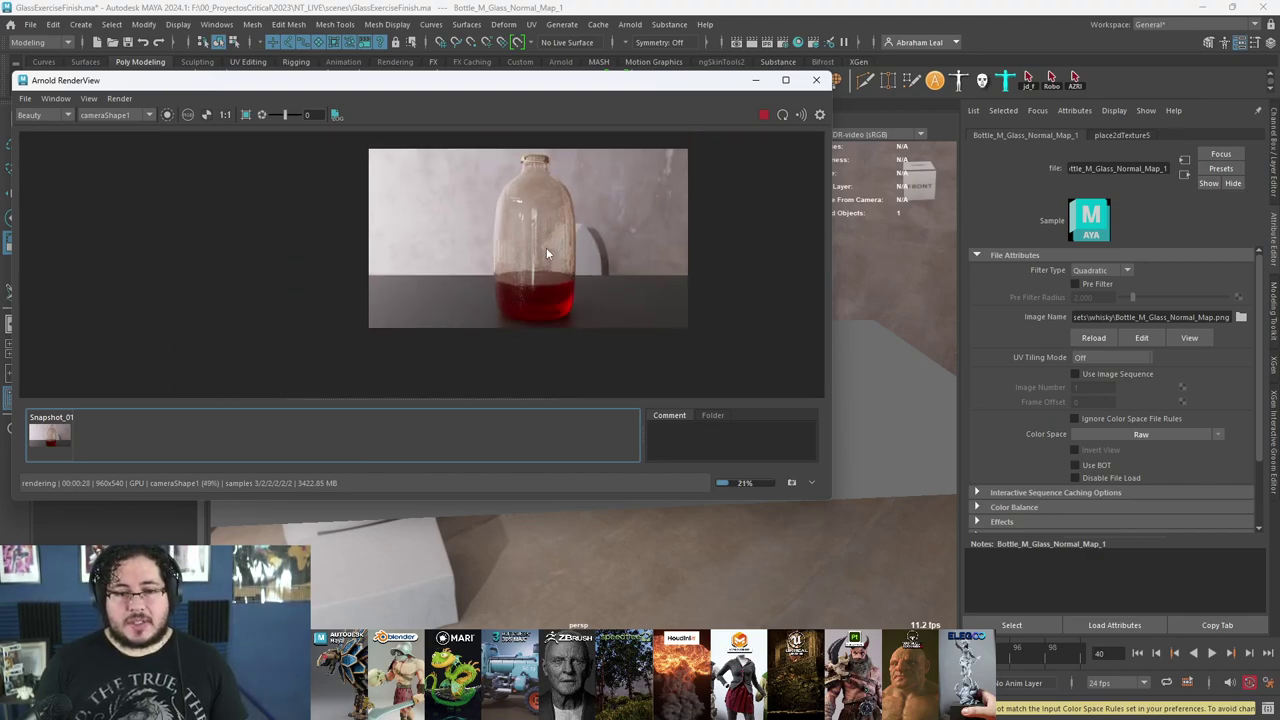
scroll(546, 254, "up", 2)
left_click(765, 116)
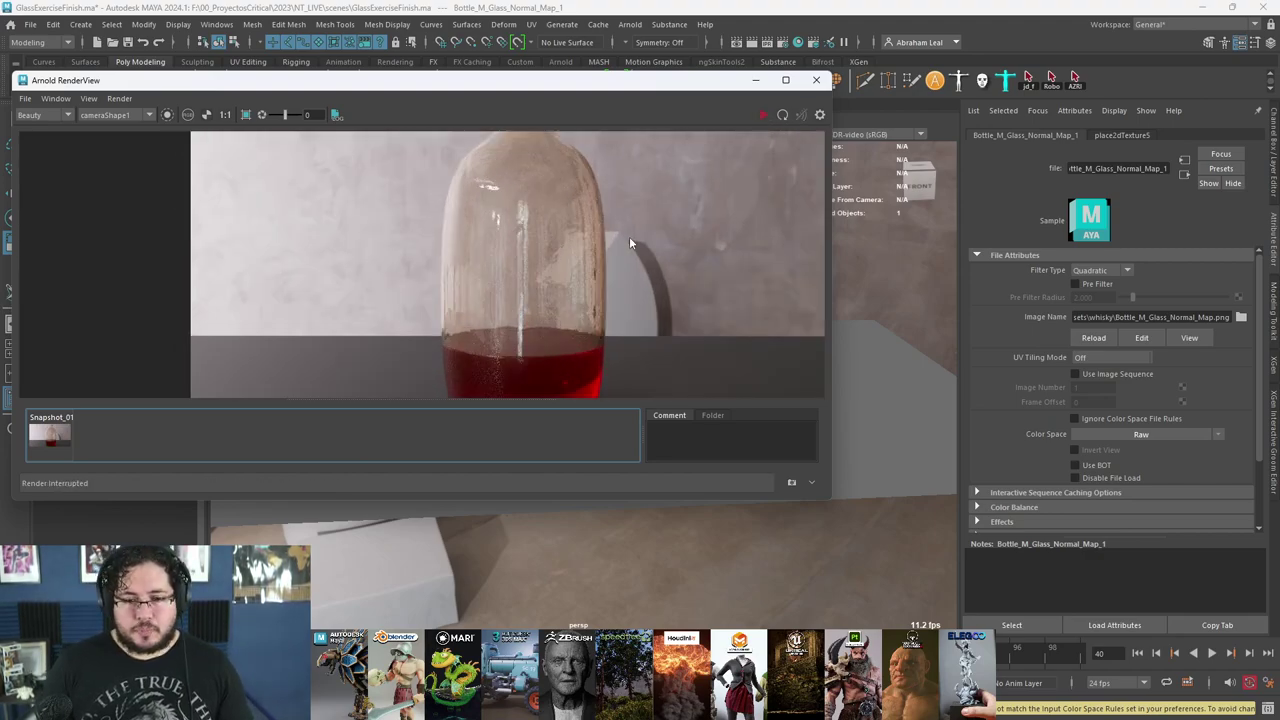
scroll(615, 275, "down", 2)
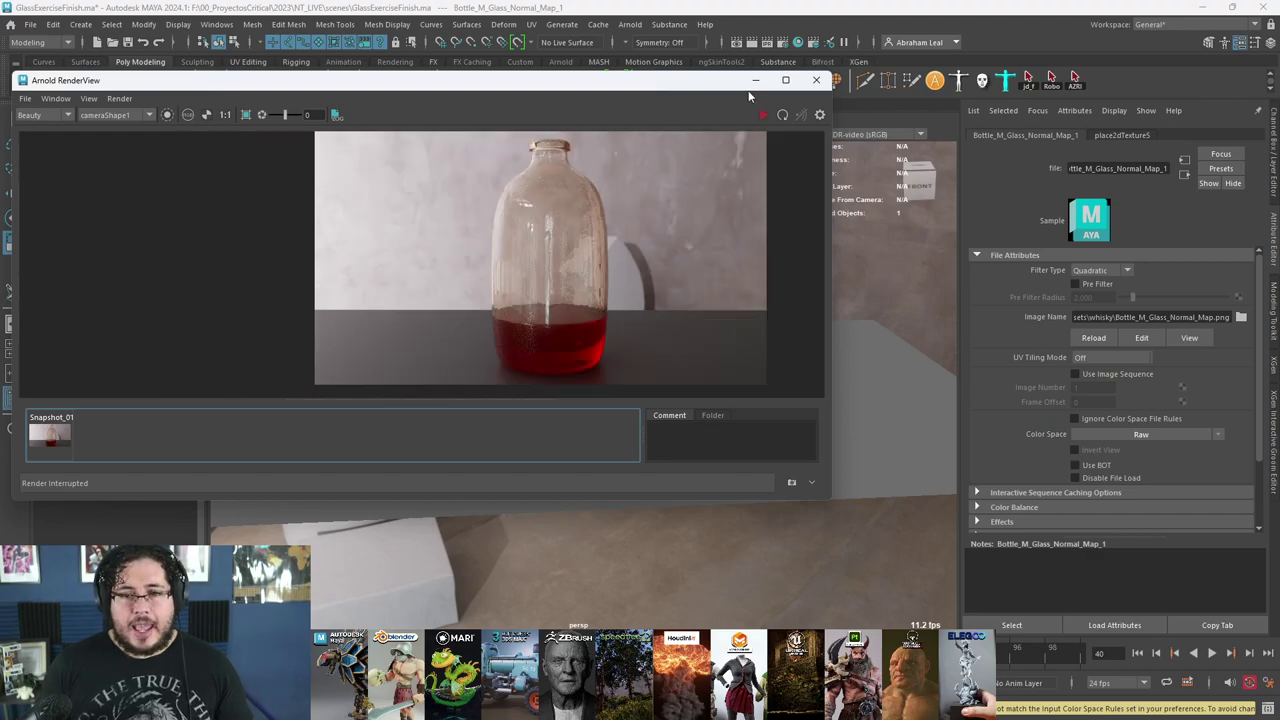
- Minimize the render view, return to the Hypershade, clear the node graph, and create an aiLayerShader node
left_click(755, 80)
left_click(795, 42)
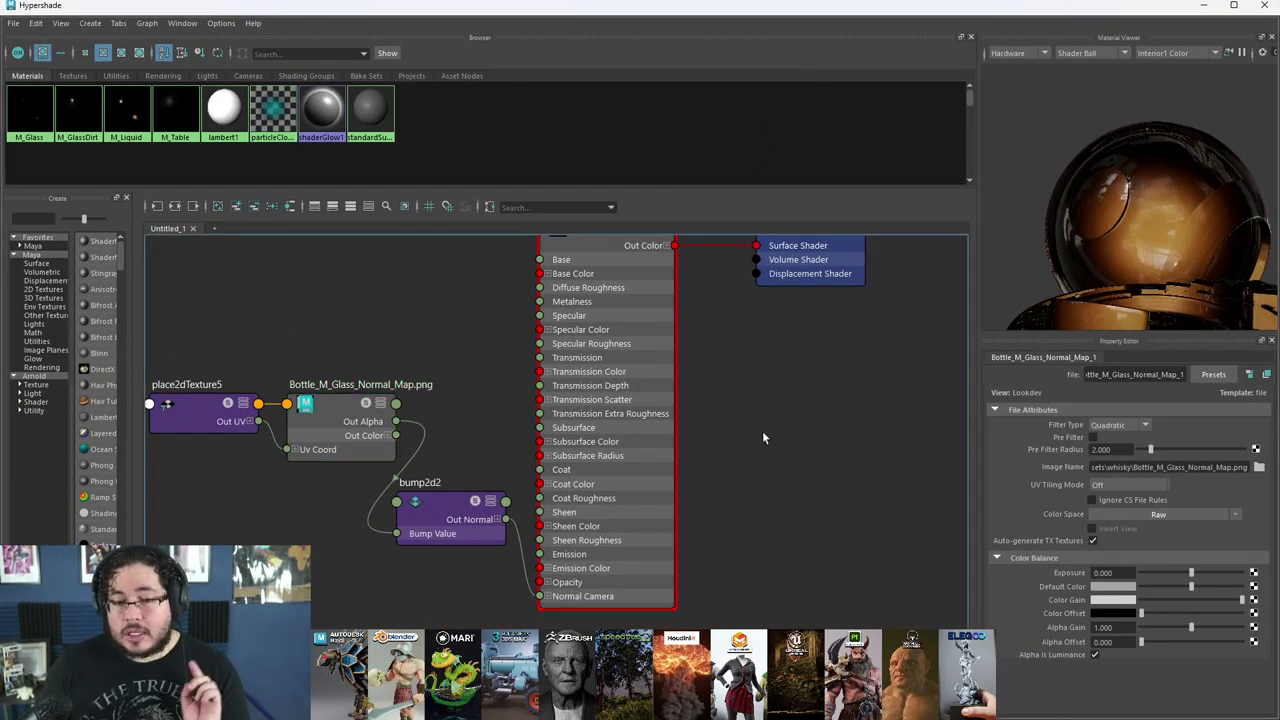
scroll(762, 438, "down", 3)
left_click(217, 206)
key("Tab")
type("ai")
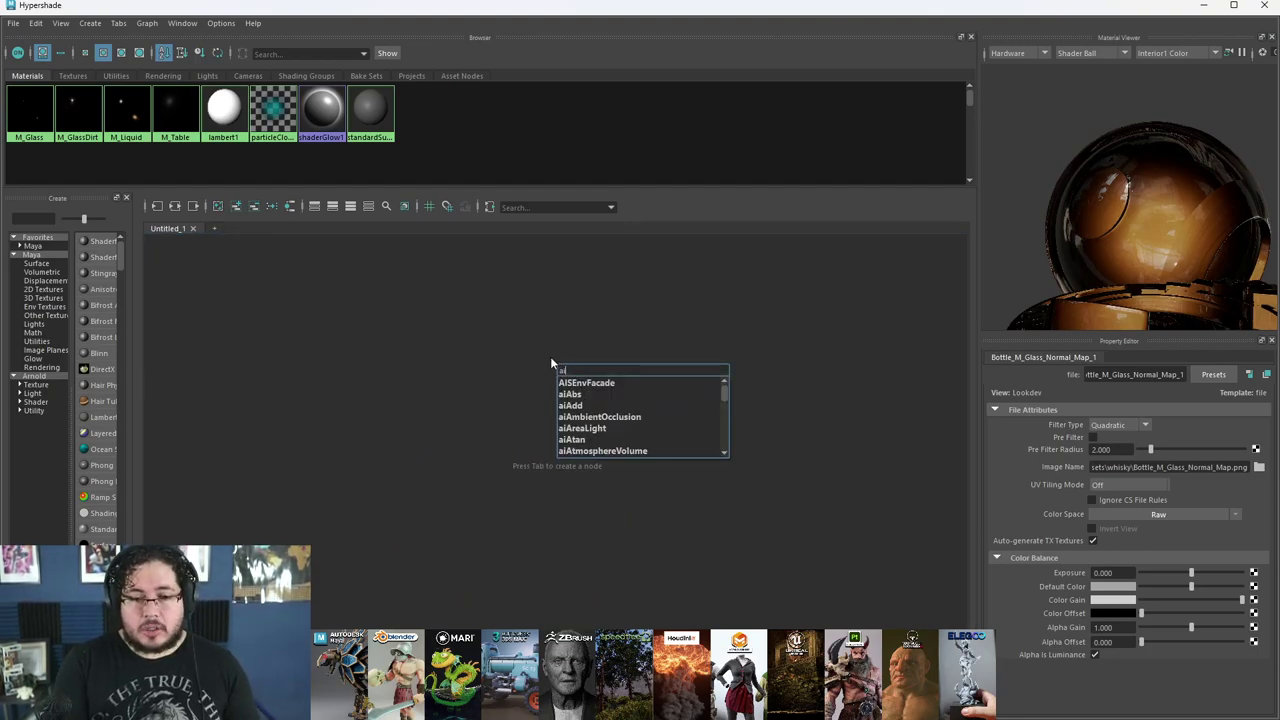
type("laye")
key("Down")
key("Down")
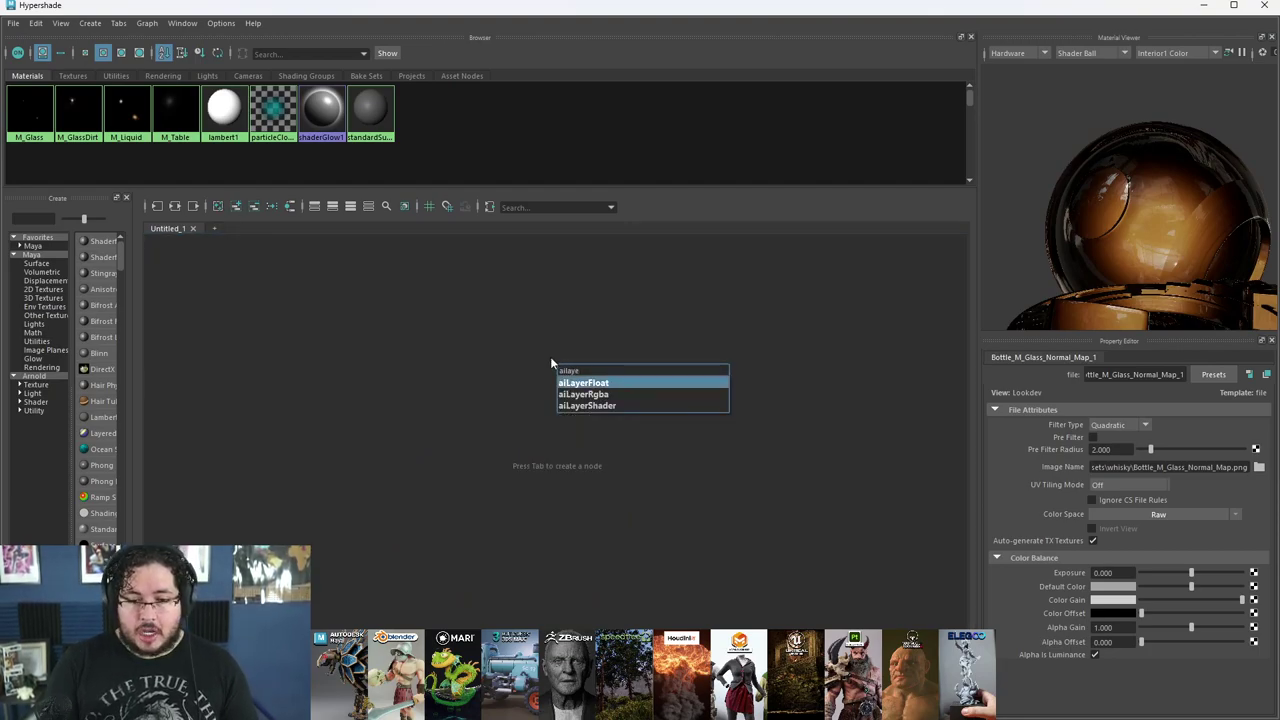
key("Down")
key("Return")
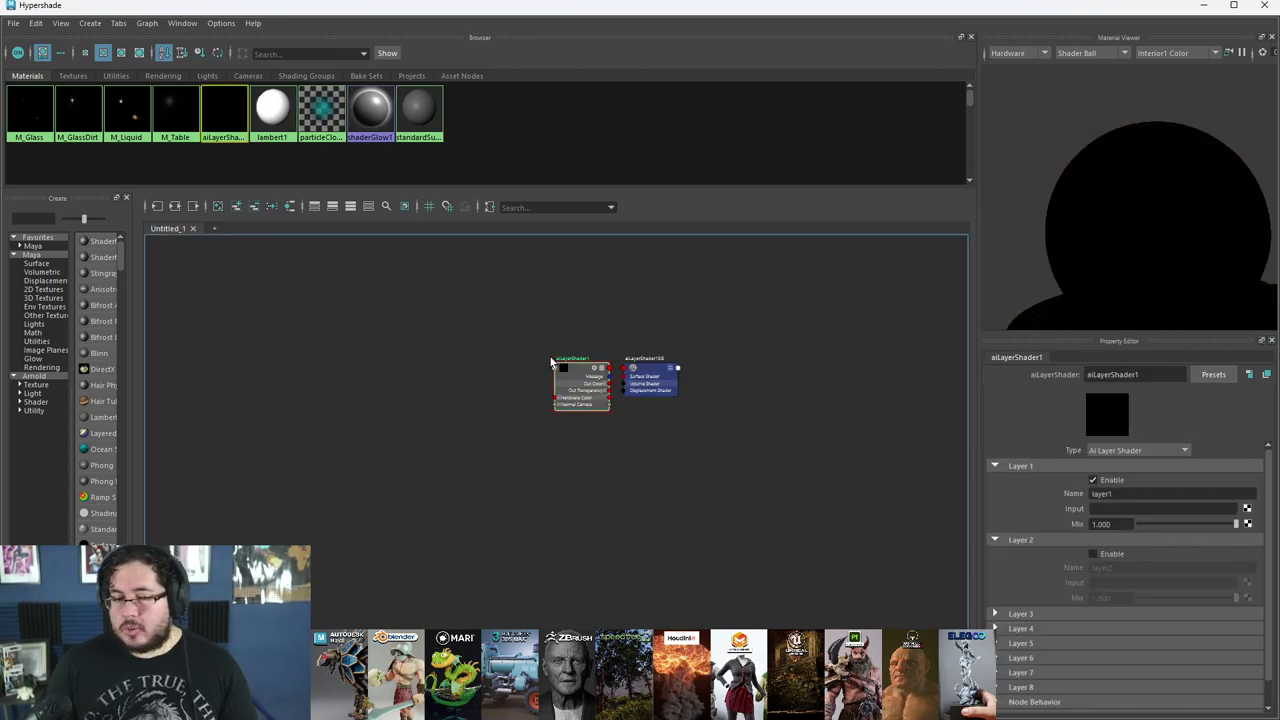
- Add M_GlassDirt and M_Glass to the graph and set M_Glass as the Layer 1 input of aiLayerShader1
scroll(600, 350, "up", 4)
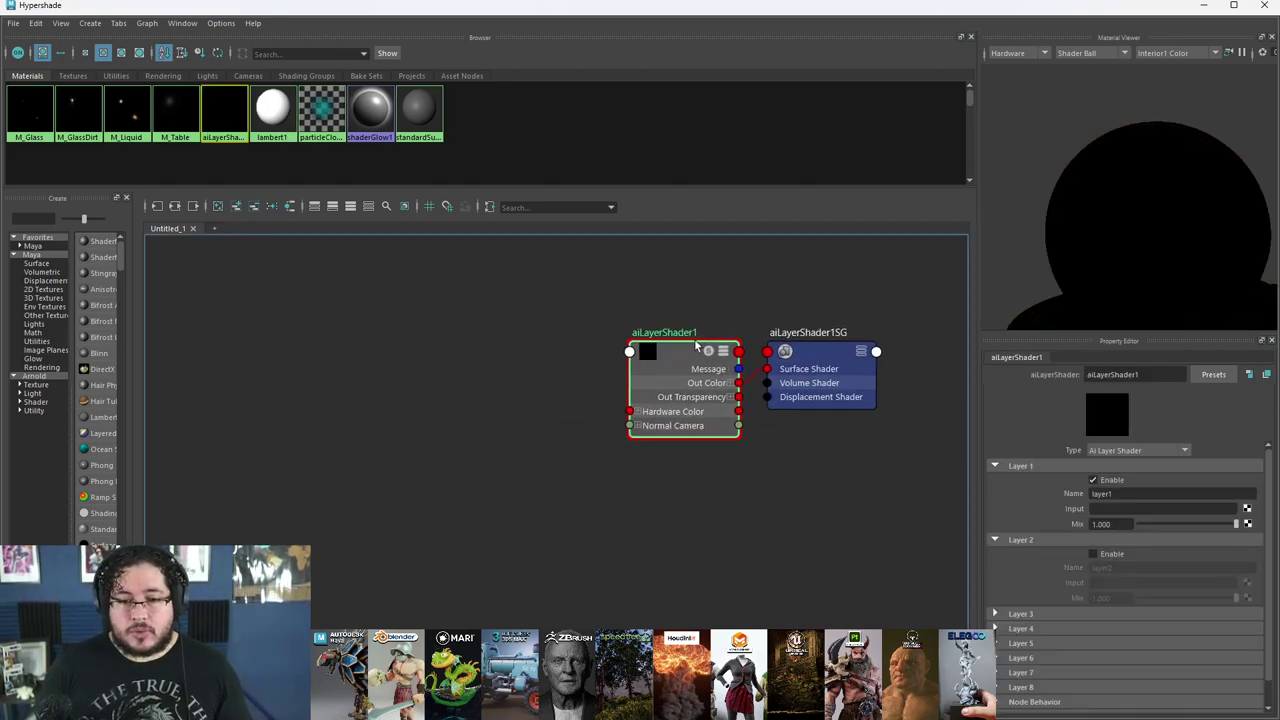
left_click_drag(78, 112, 318, 334)
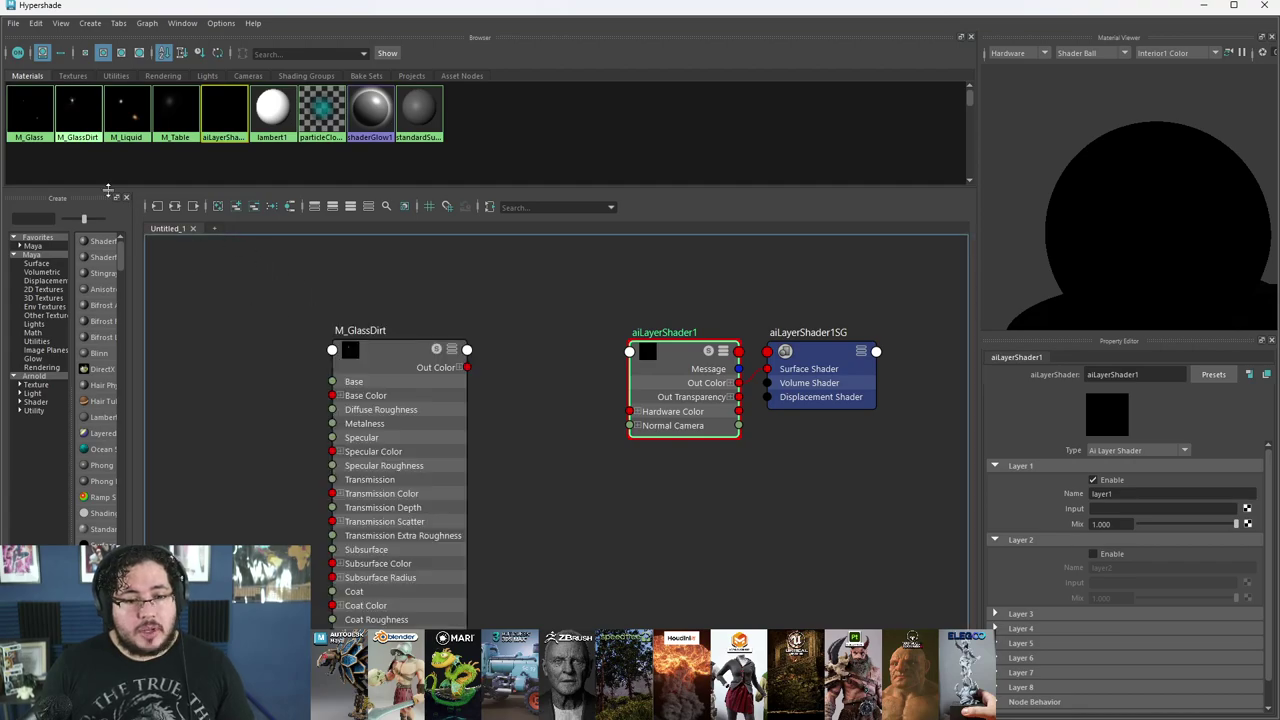
scroll(395, 370, "down", 5)
left_click_drag(402, 373, 414, 310)
scroll(412, 350, "up", 5)
left_click(668, 392)
left_click_drag(628, 404, 587, 374)
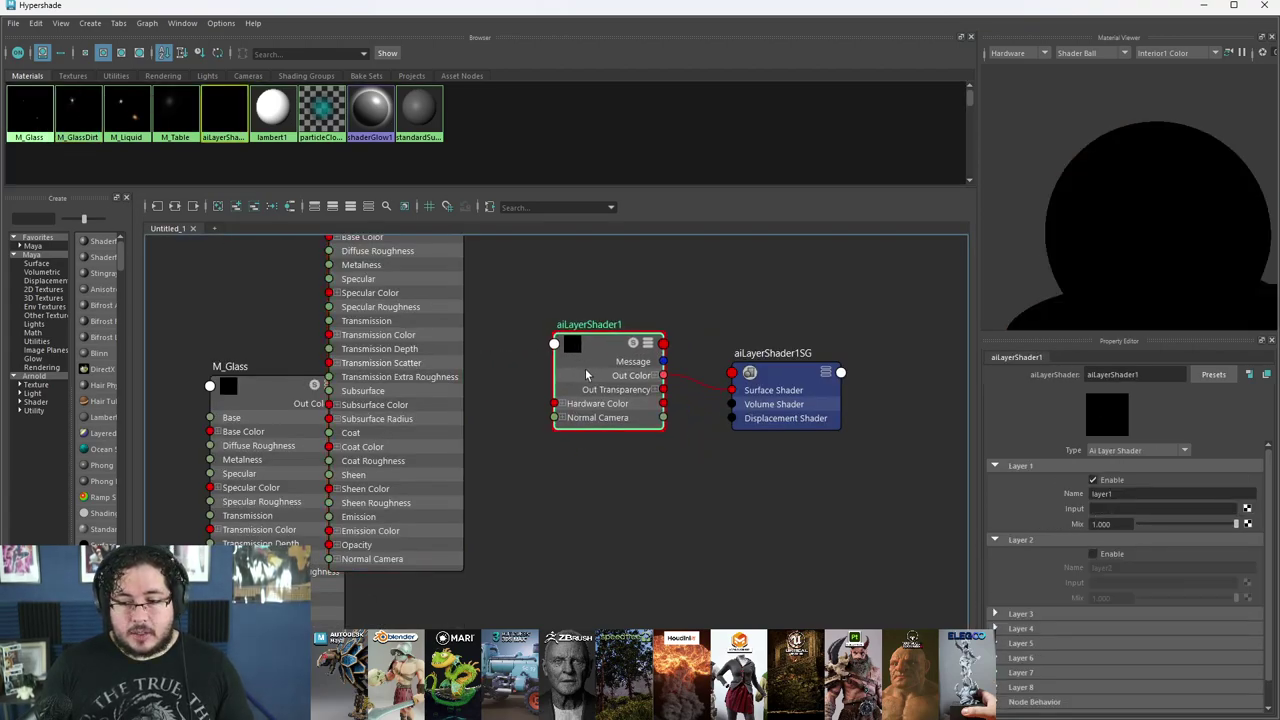
mouse_move(1070, 495)
middle_mouse_down()
mouse_move(1097, 510)
mouse_move(1074, 510)
middle_mouse_up()
double_click(1125, 490)
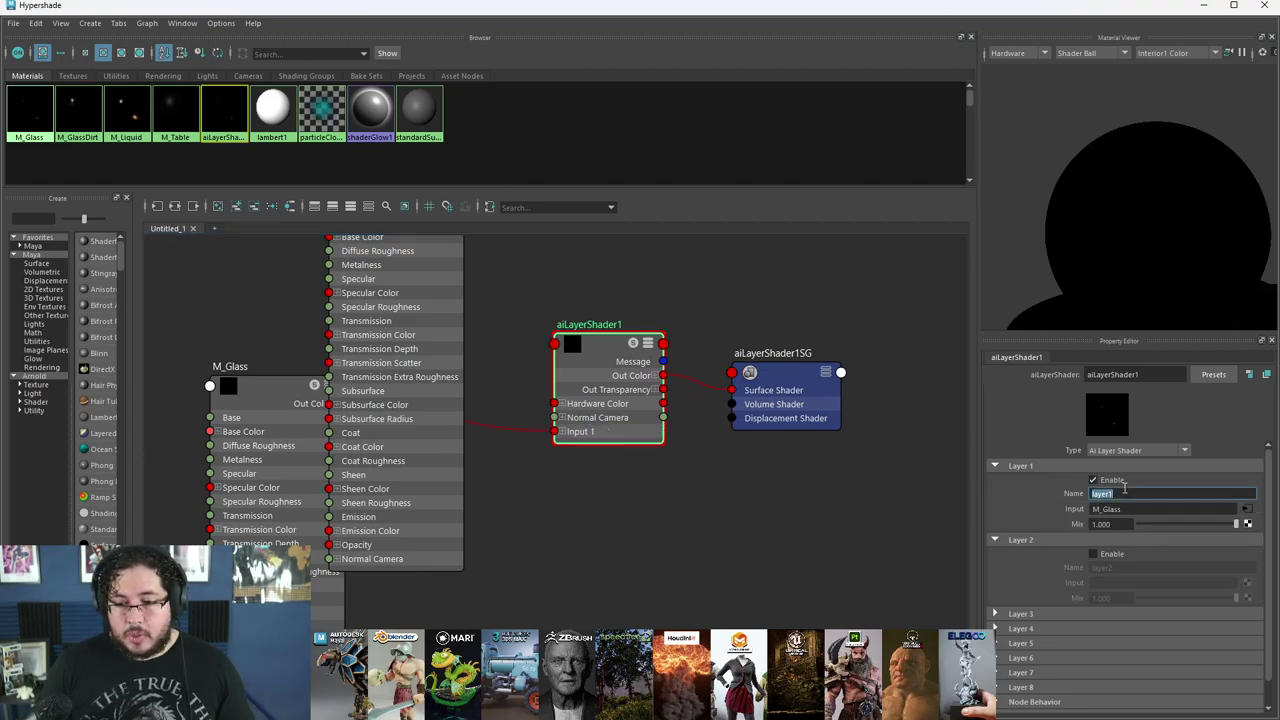
- Spread the M_GlassDirt, M_Glass and aiLayerShader1 nodes apart in the graph so they no longer overlap
scroll(483, 495, "down", 2)
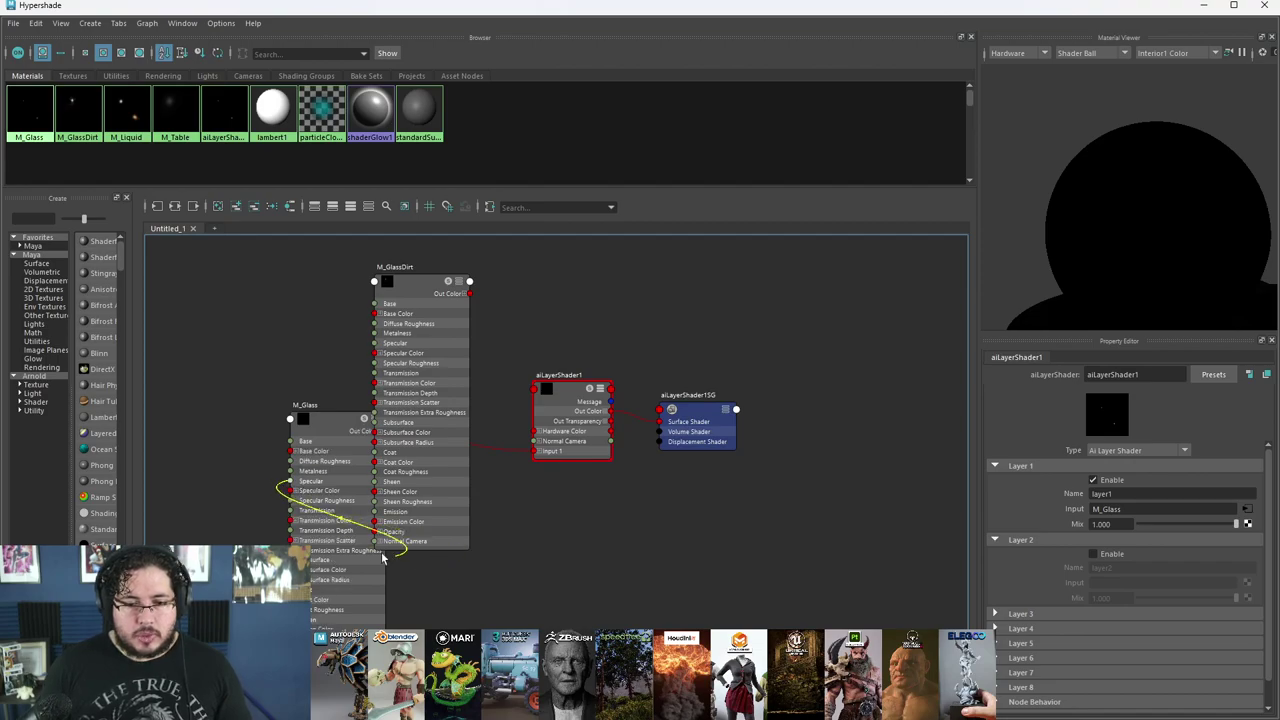
left_click_drag(335, 450, 472, 529)
left_click_drag(401, 371, 213, 371)
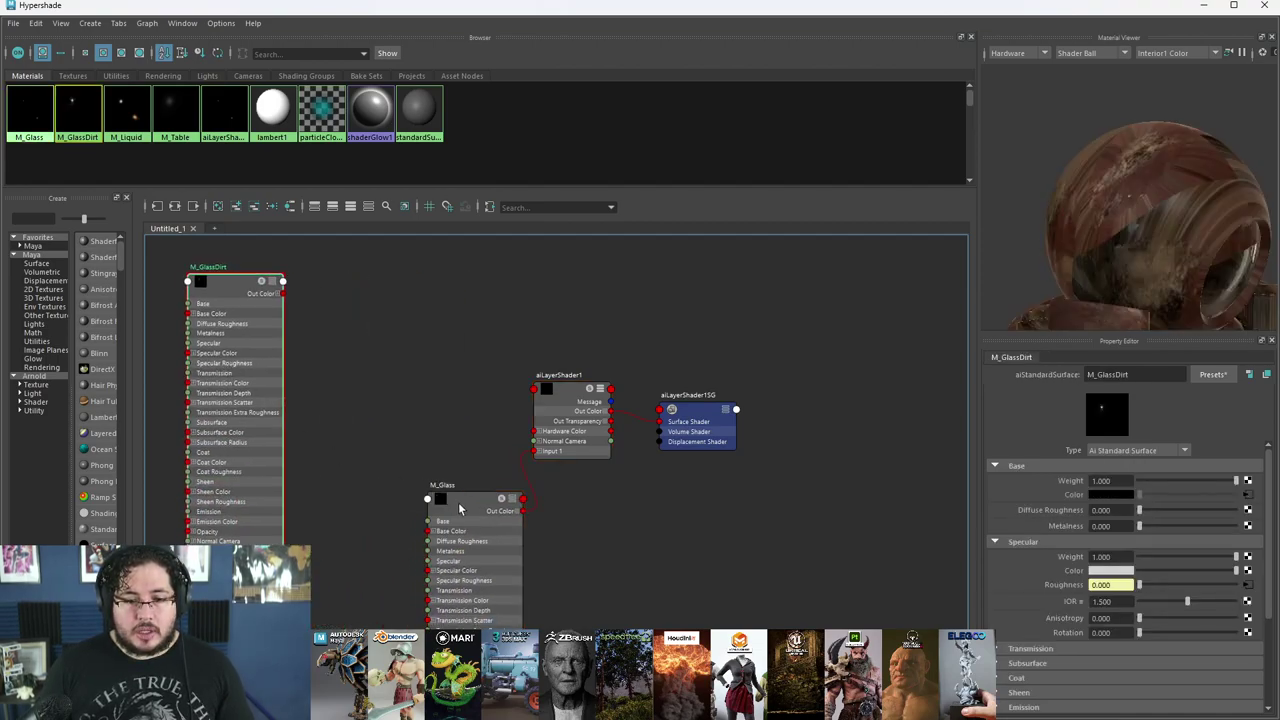
left_click_drag(456, 506, 381, 411)
left_click_drag(566, 398, 561, 410)
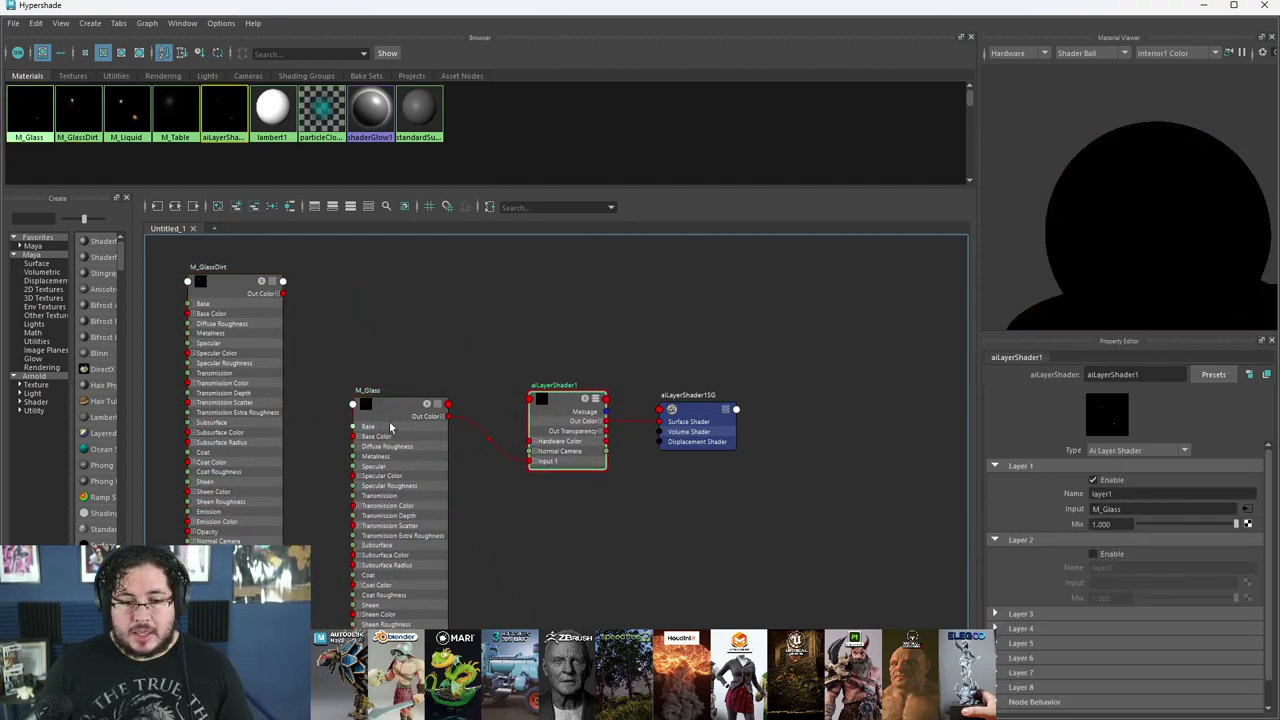
- Minimize the Hypershade and assign the existing aiLayerShader1 material to the bottle mesh revolvedSurface1
left_click(1203, 6)
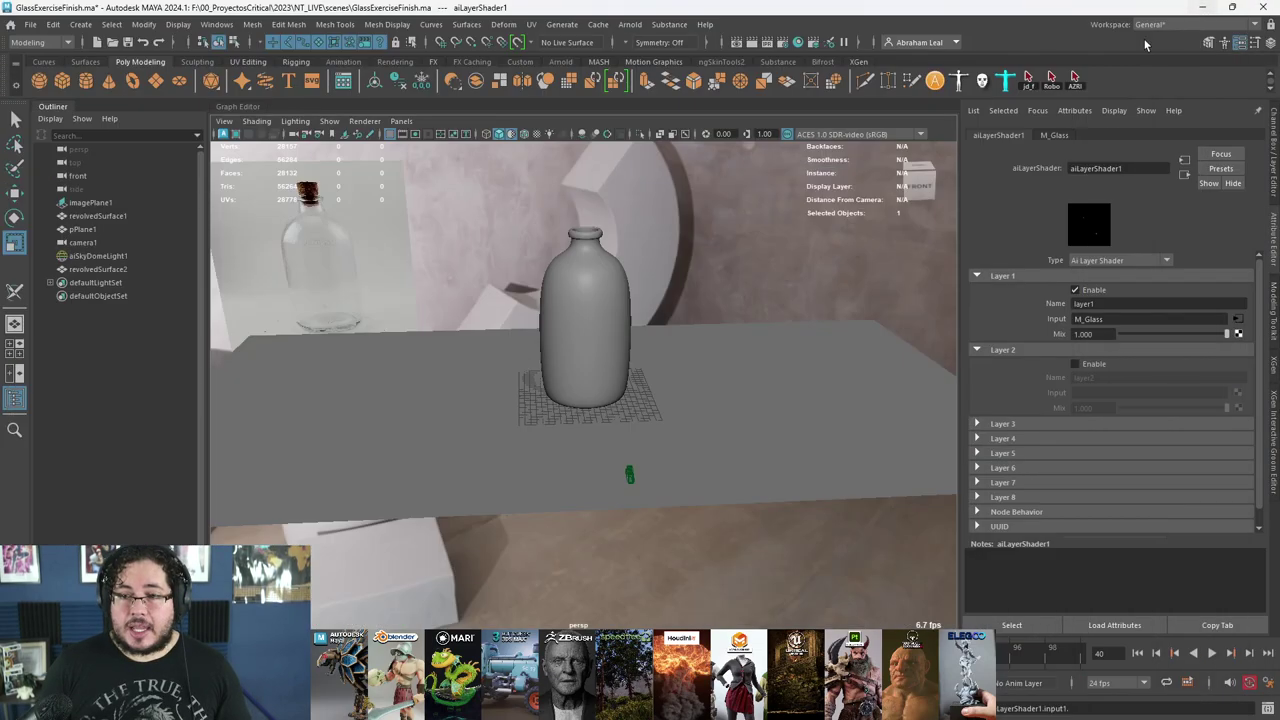
left_click(593, 297)
right_click(593, 297)
mouse_move(600, 622)
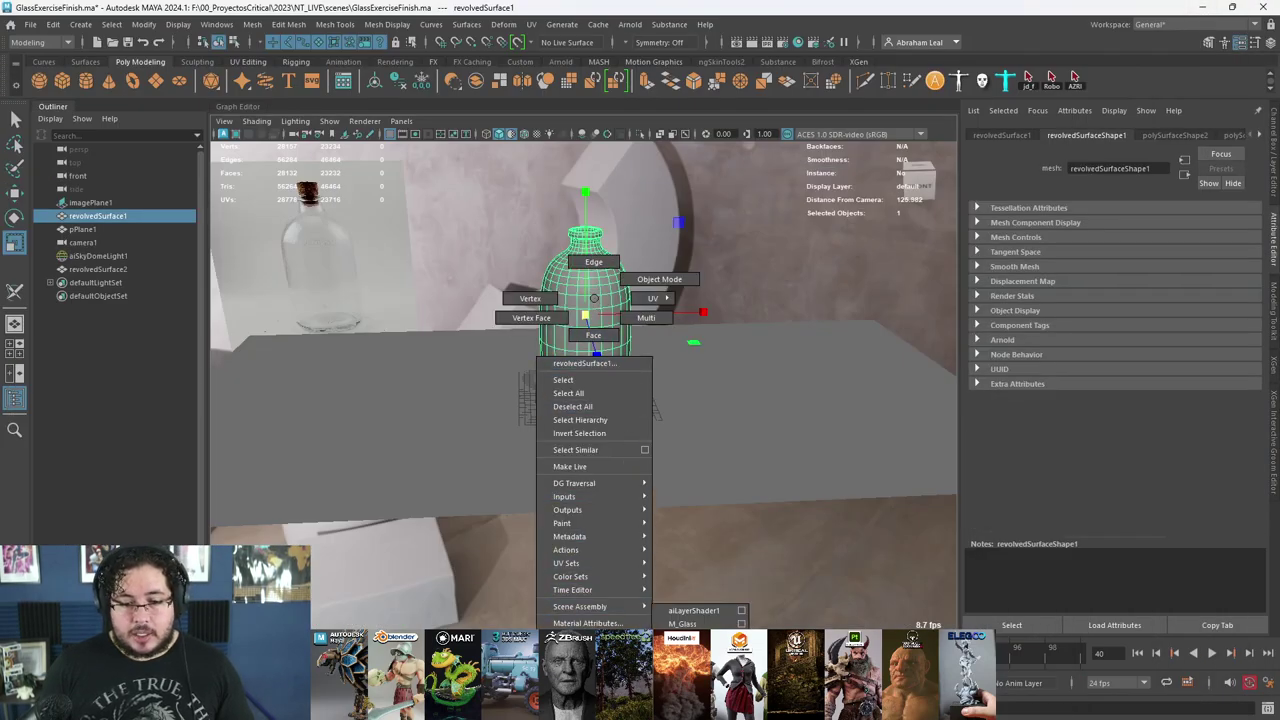
left_click(680, 622)
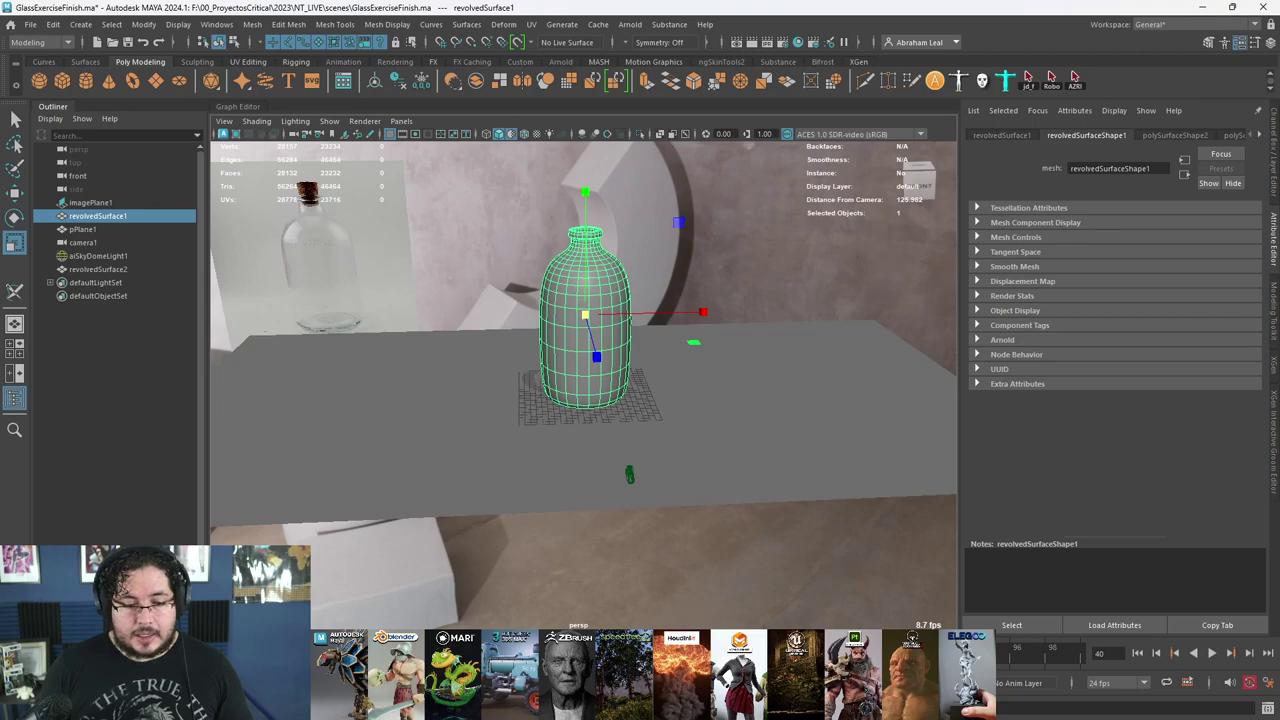
left_click(783, 42)
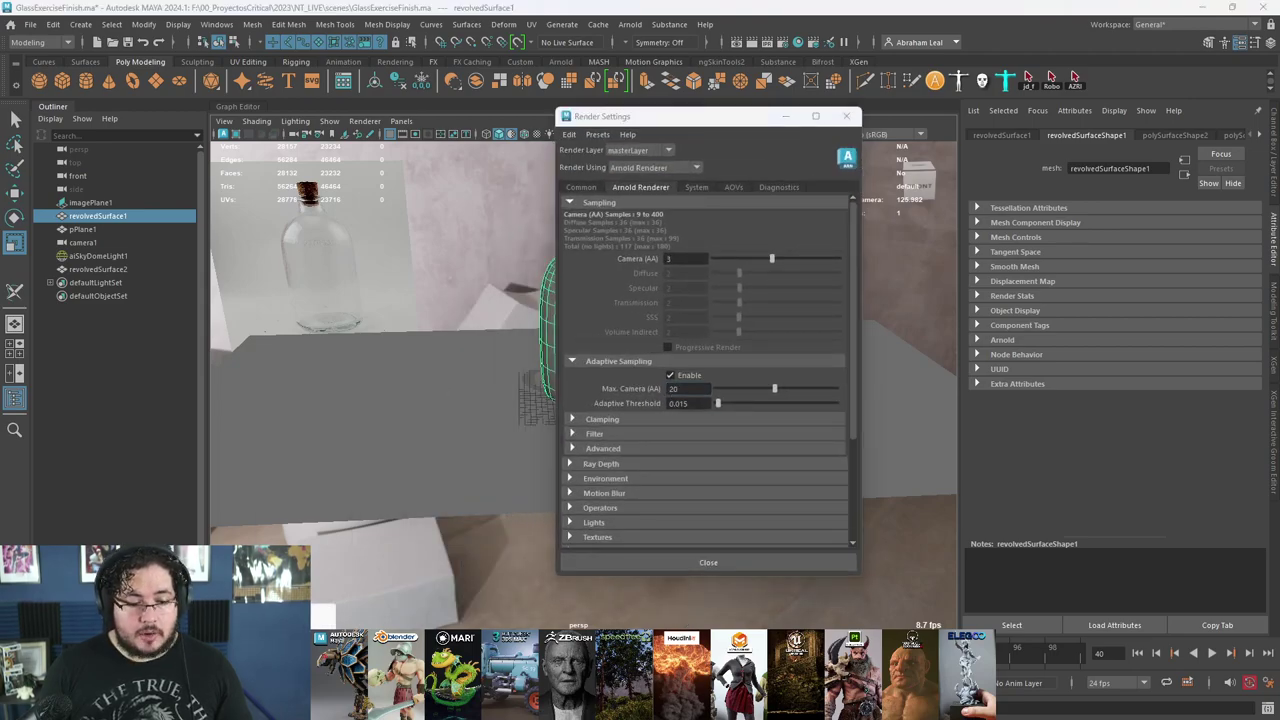
key("alt+Tab")
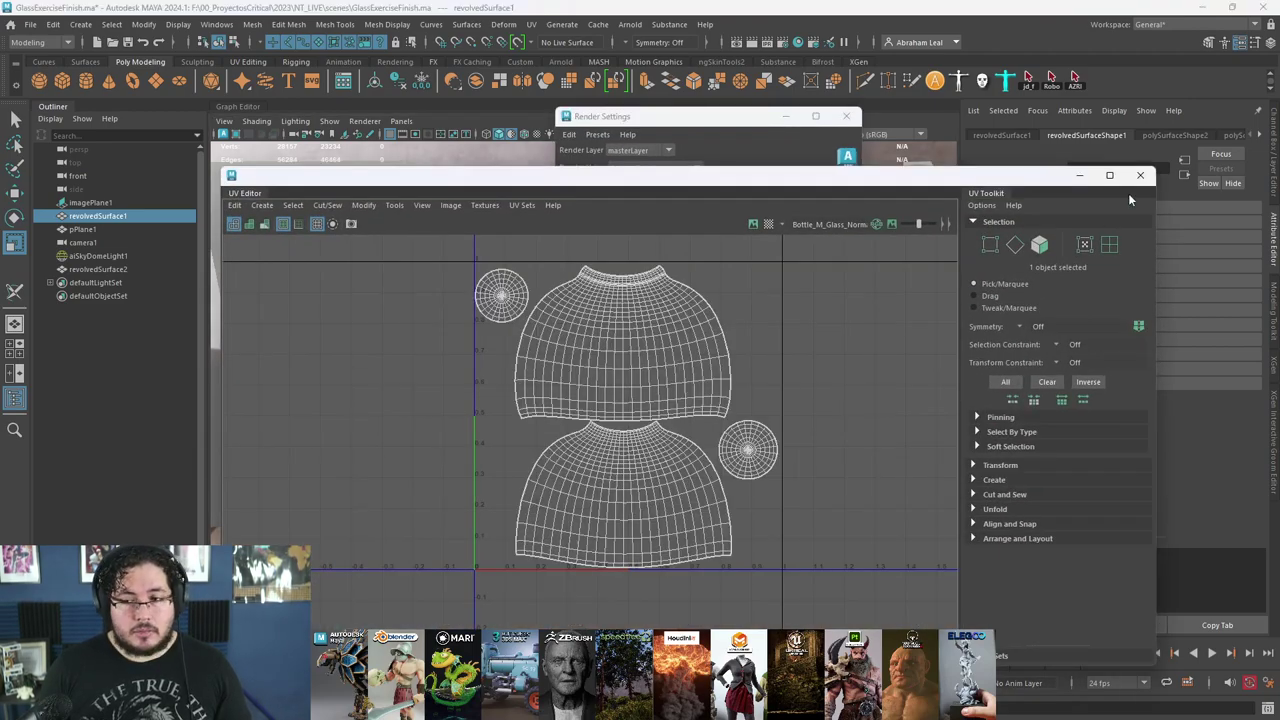
left_click(1140, 175)
left_click(846, 116)
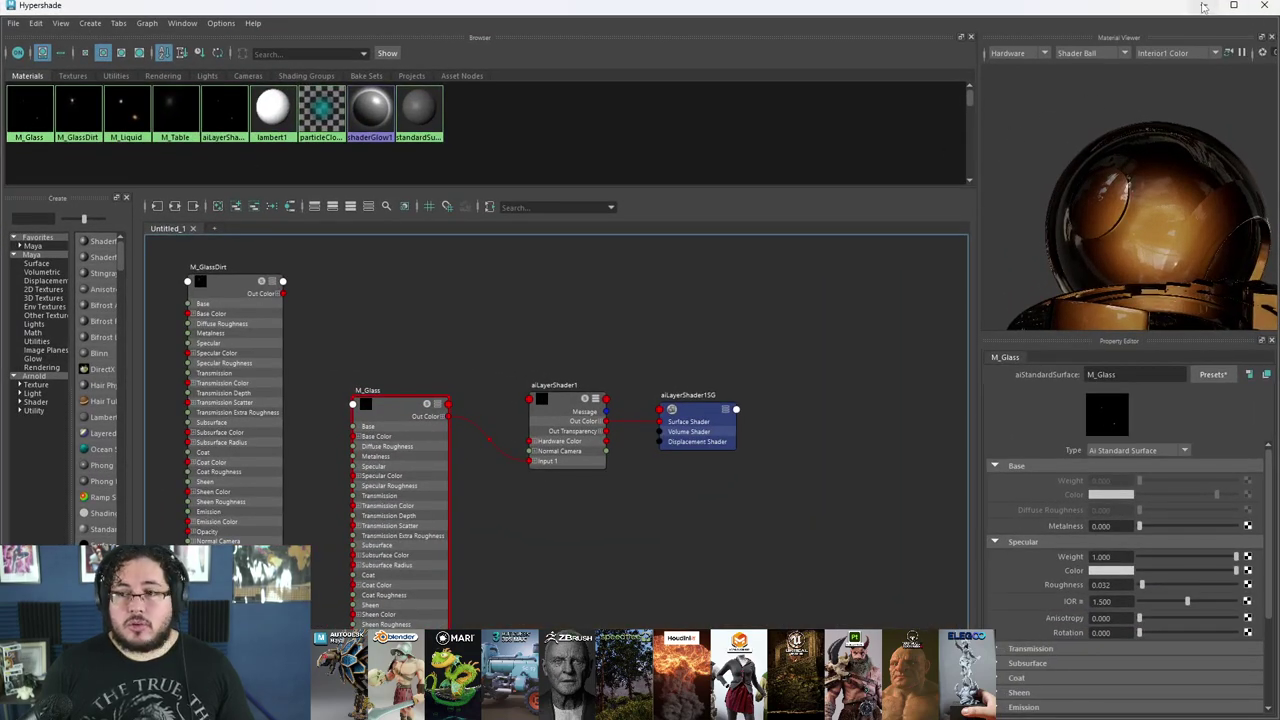
- Bring up the Arnold RenderView, render the bottle to check its single-layer shader, then stop and minimize the render
left_click(1204, 7)
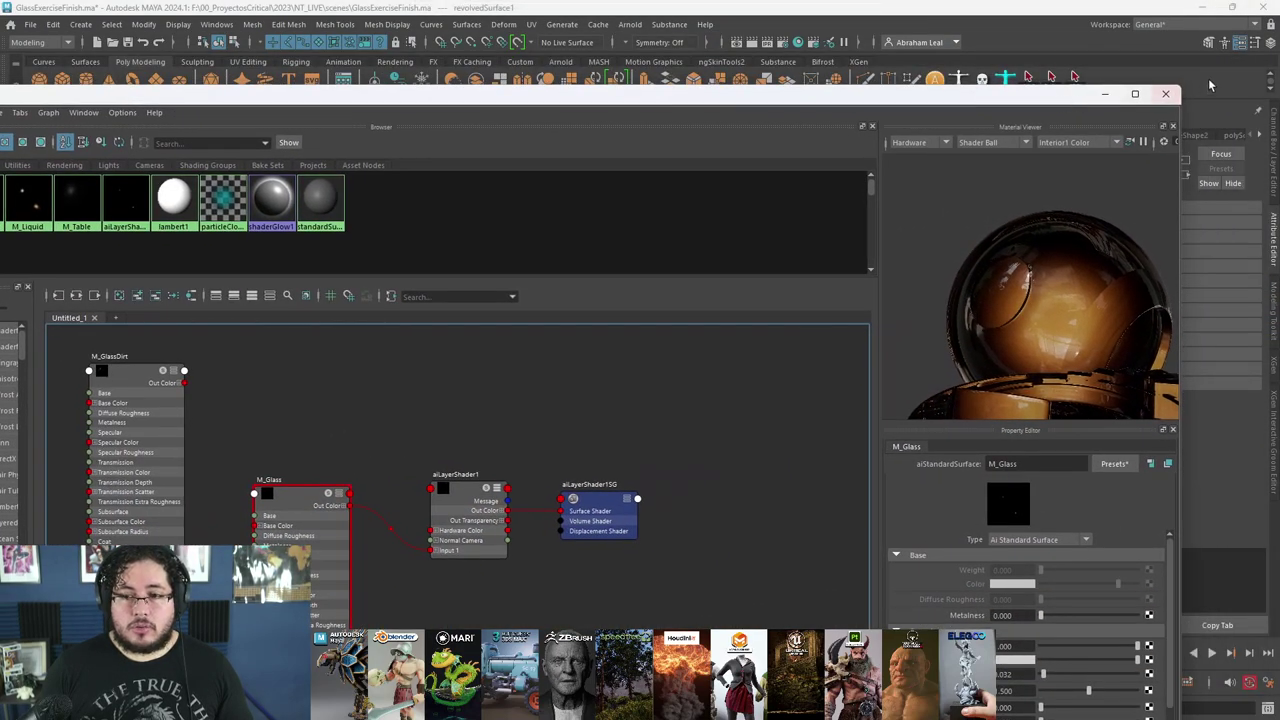
key("alt+Tab")
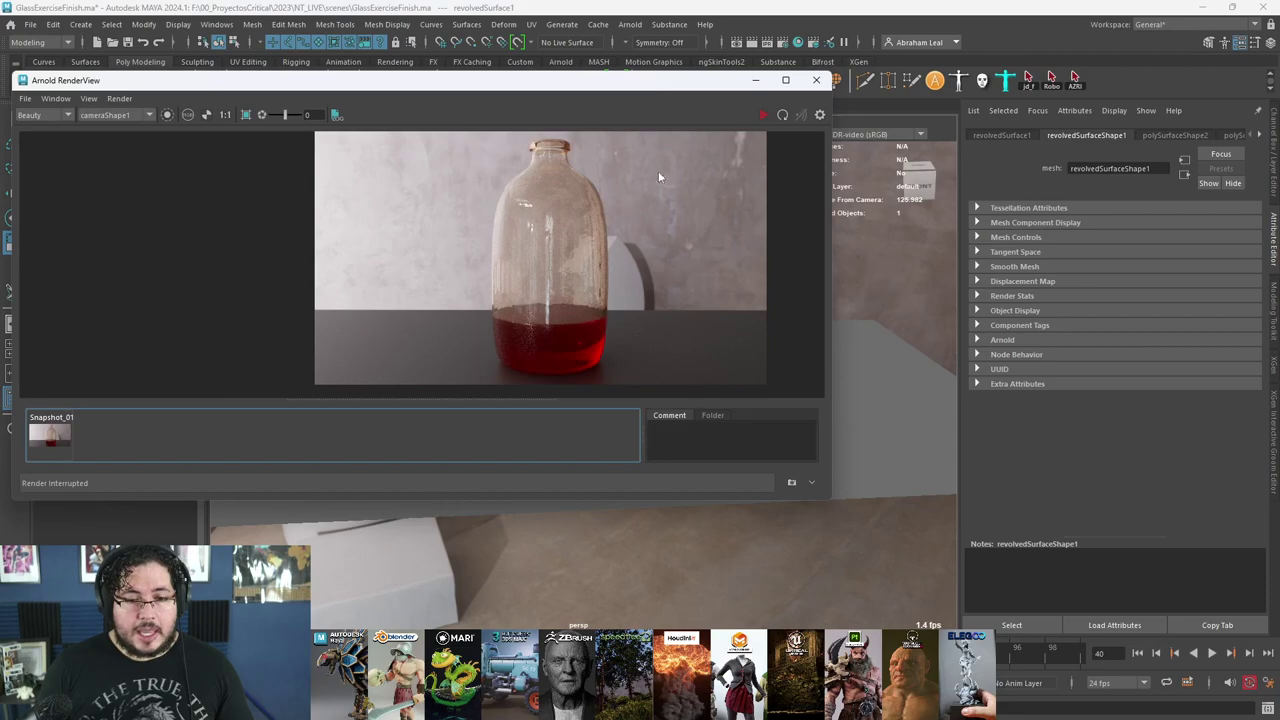
left_click(762, 115)
scroll(560, 257, "up", 2)
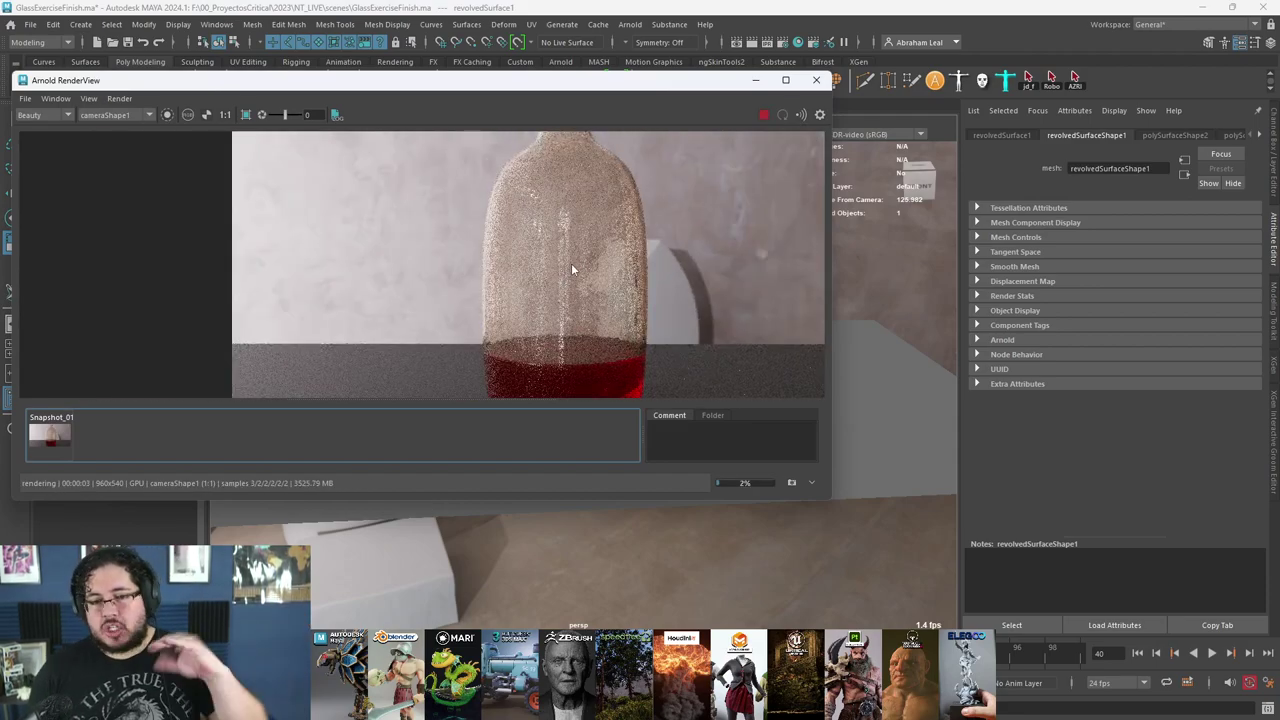
left_click(763, 115)
left_click(756, 81)
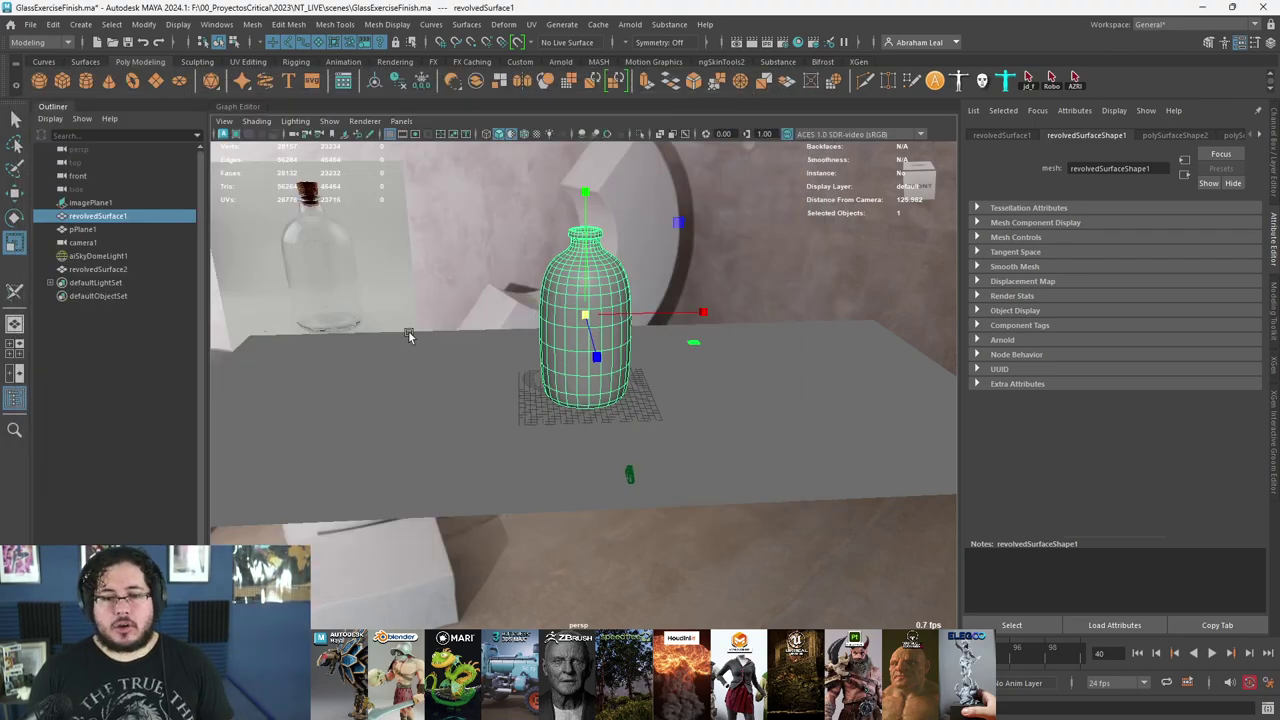
- Enable Layer 2 on aiLayerShader1 in the Hypershade and set M_GlassDirt as its input
left_click(232, 708)
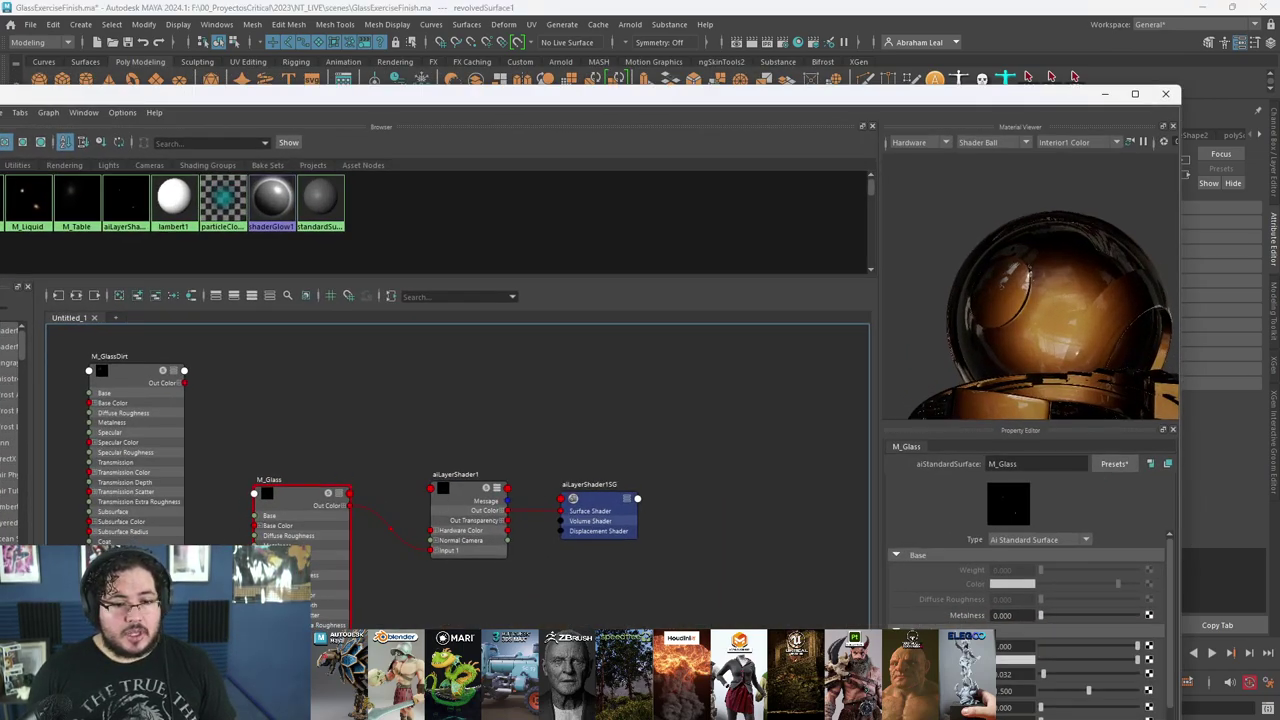
middle_click_drag(268, 556, 385, 503, "alt")
left_click(582, 468)
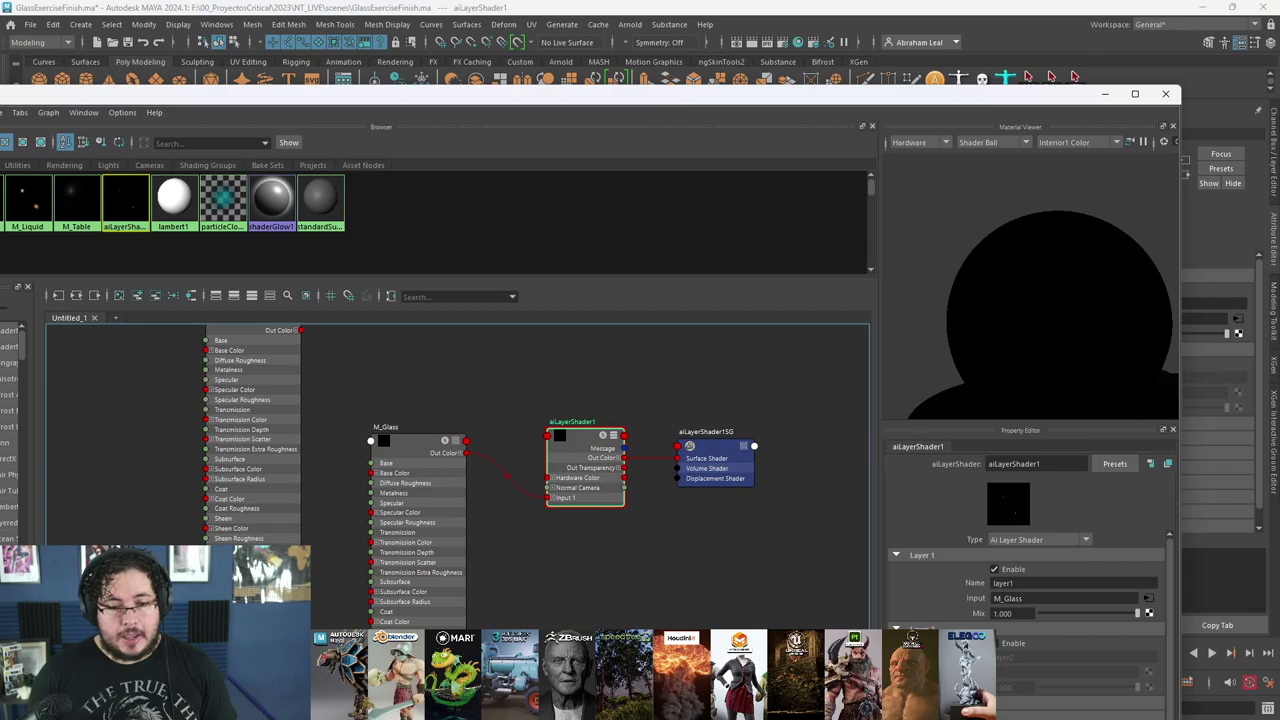
scroll(640, 590, "down", 2)
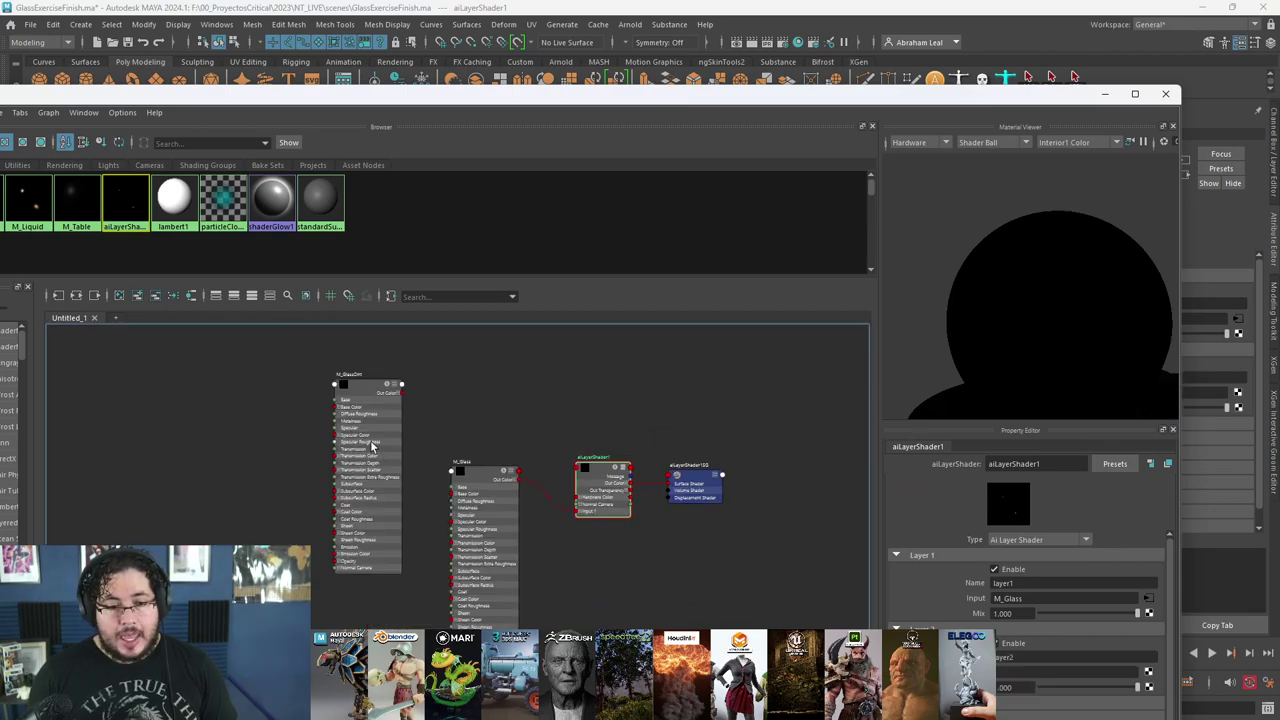
middle_click_drag(1004, 670, 1006, 672)
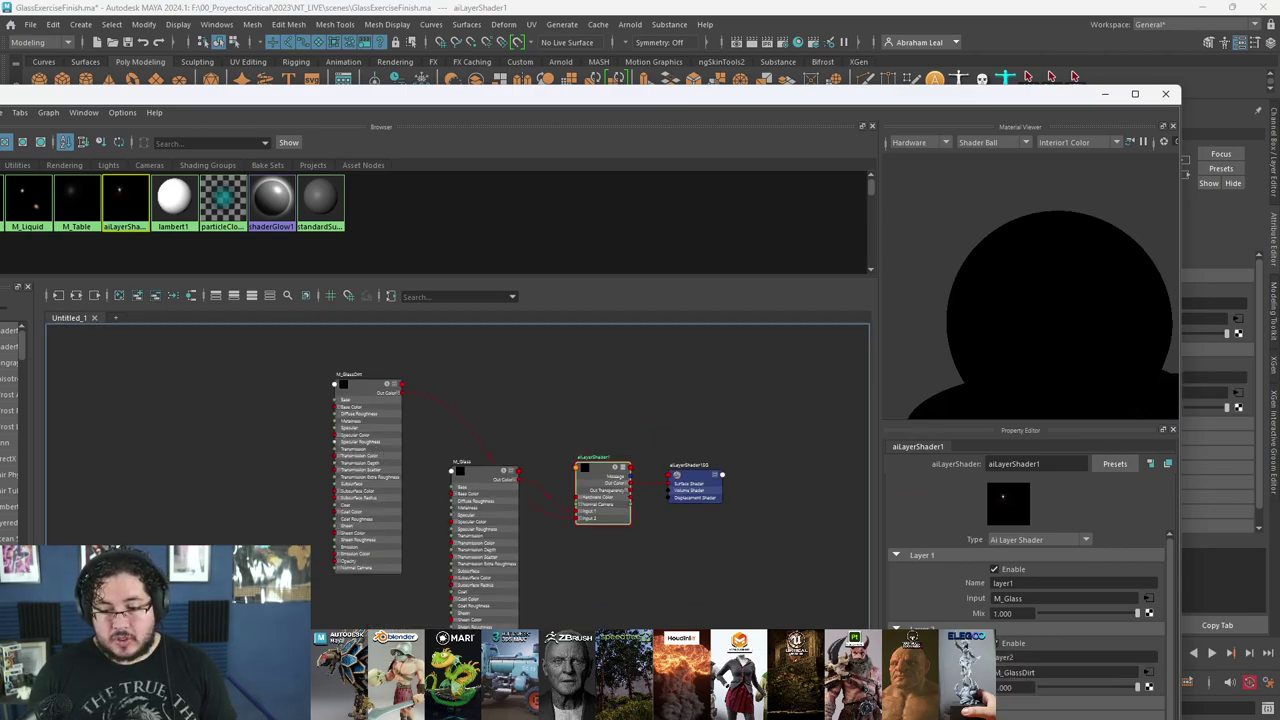
- Leave the Hypershade and check the two-layer bottle material in the Arnold RenderView, ending the render
left_click(1165, 93)
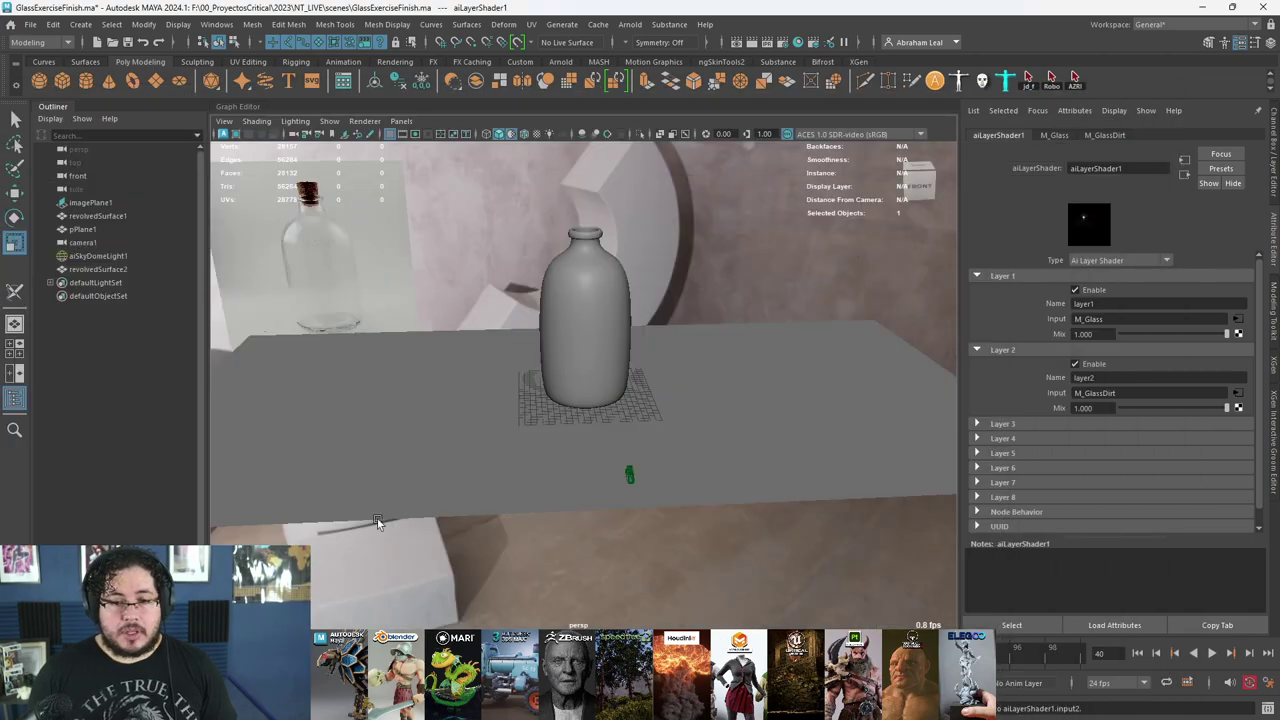
left_click(600, 690)
left_click(764, 116)
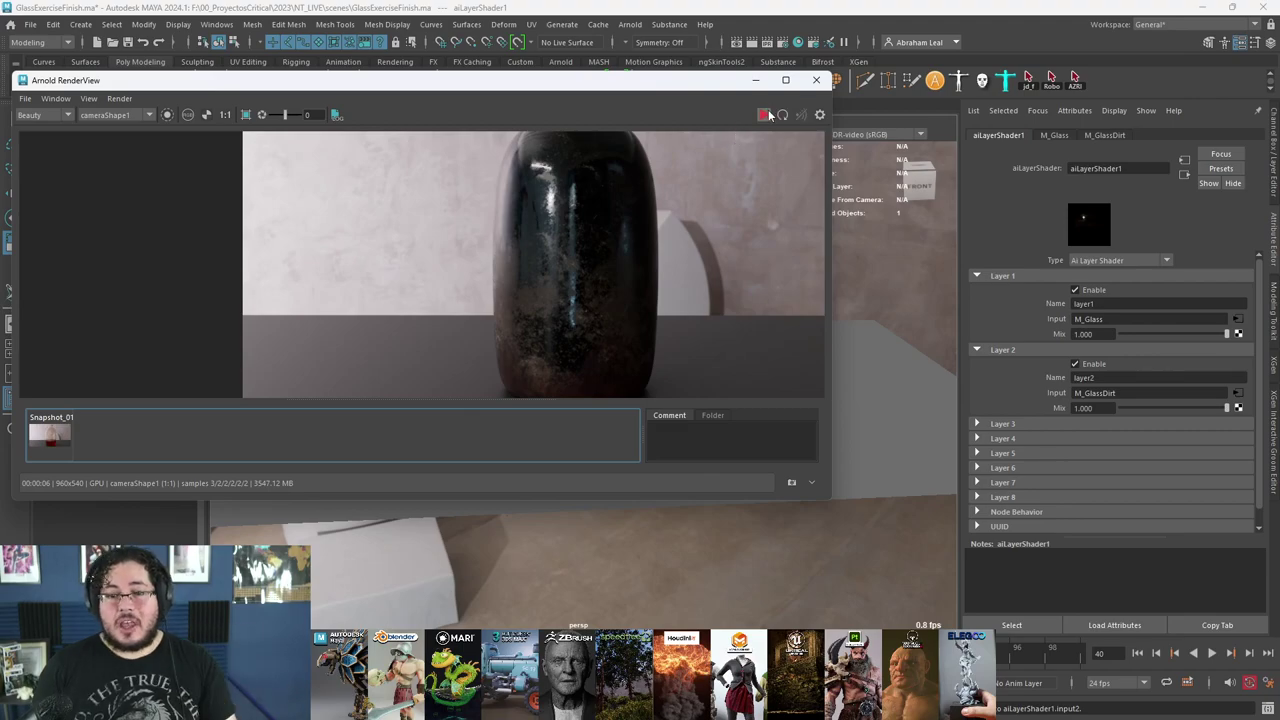
- Return to the Hypershade and graph the input and output connections of M_GlassDirt, M_Glass and aiLayerShader1
key("alt+Tab")
middle_click_drag(436, 507, 478, 410, "alt")
right_click_drag(478, 410, 631, 562, "alt")
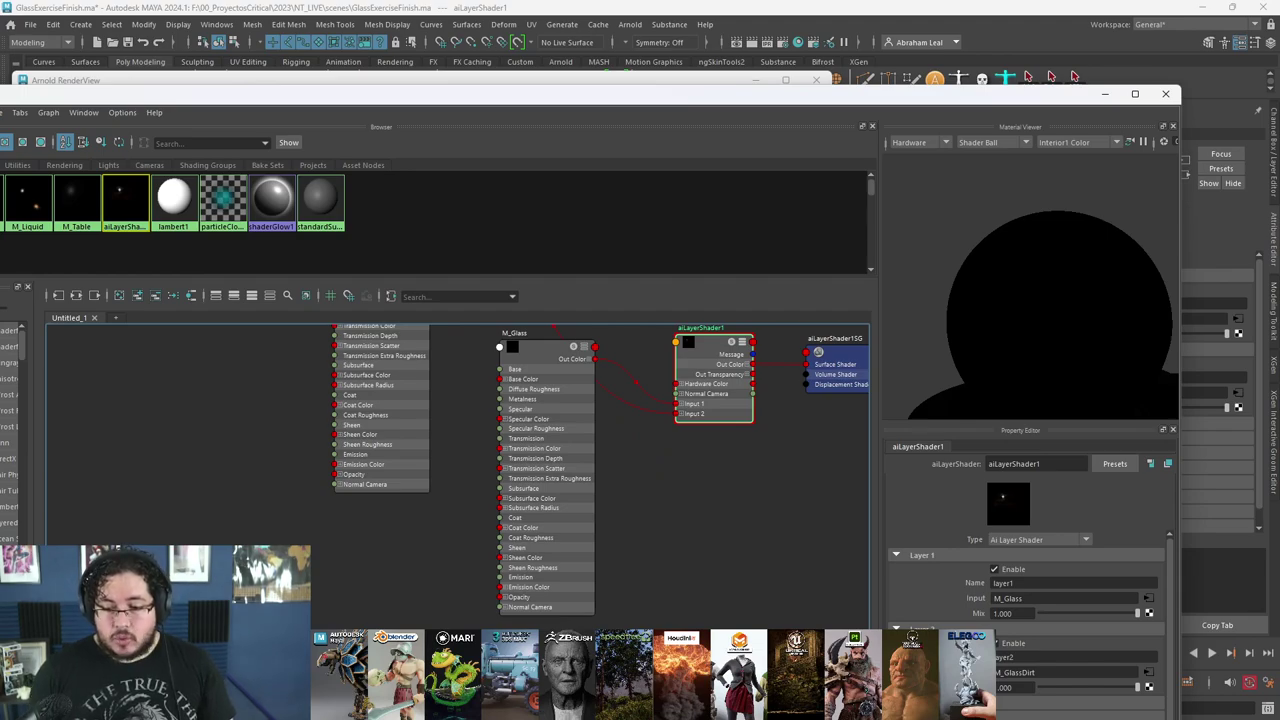
middle_click_drag(732, 528, 760, 628, "alt")
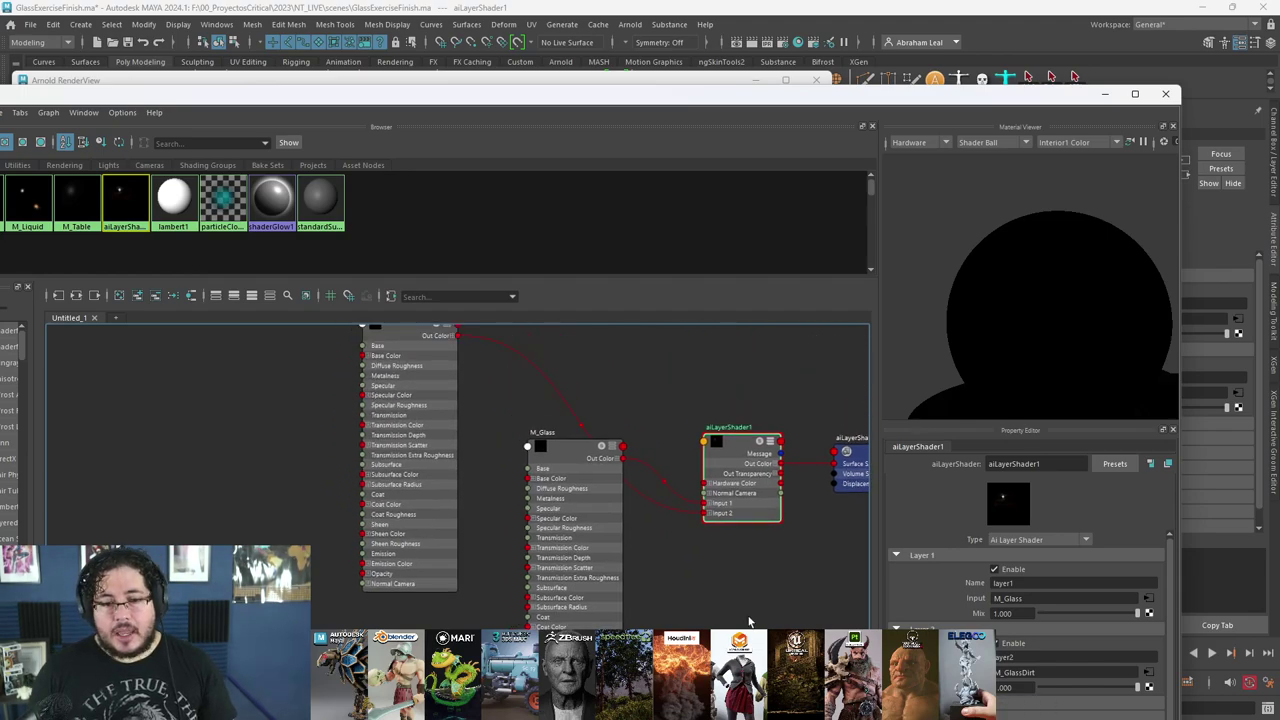
left_click(419, 395)
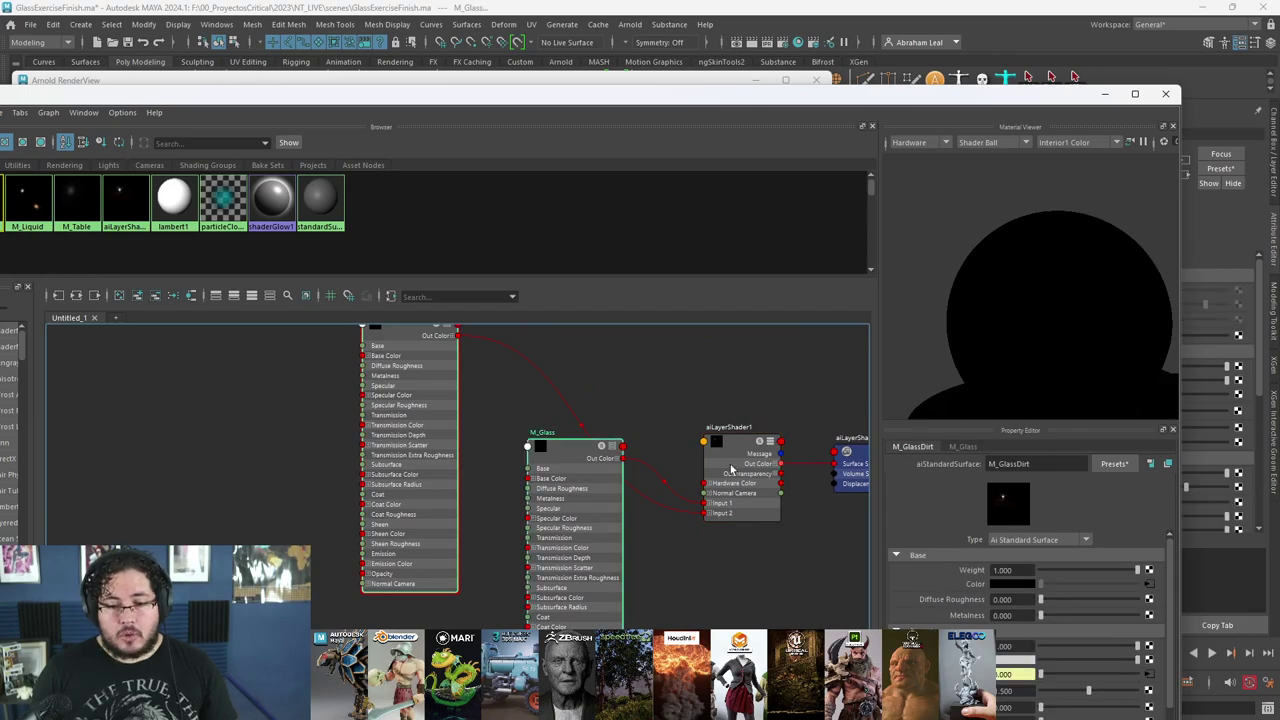
left_click(76, 295)
right_click_drag(391, 441, 668, 497, "alt")
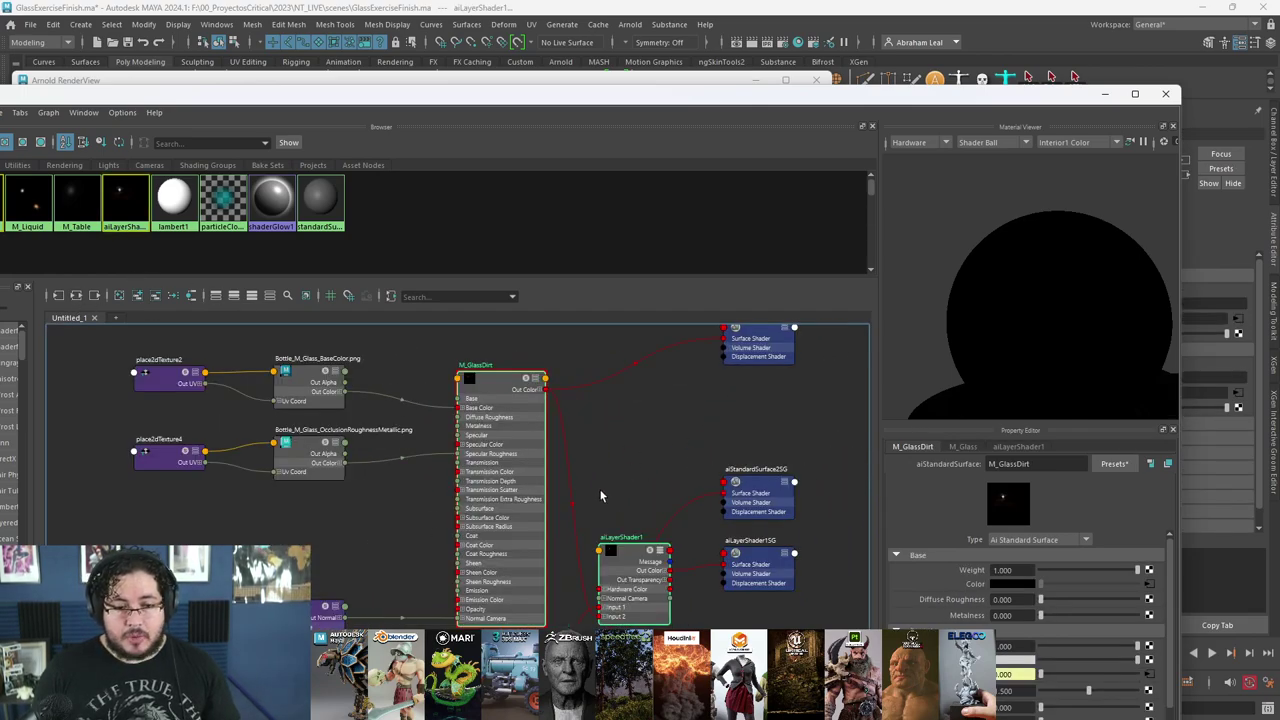
middle_click_drag(494, 495, 542, 487, "alt")
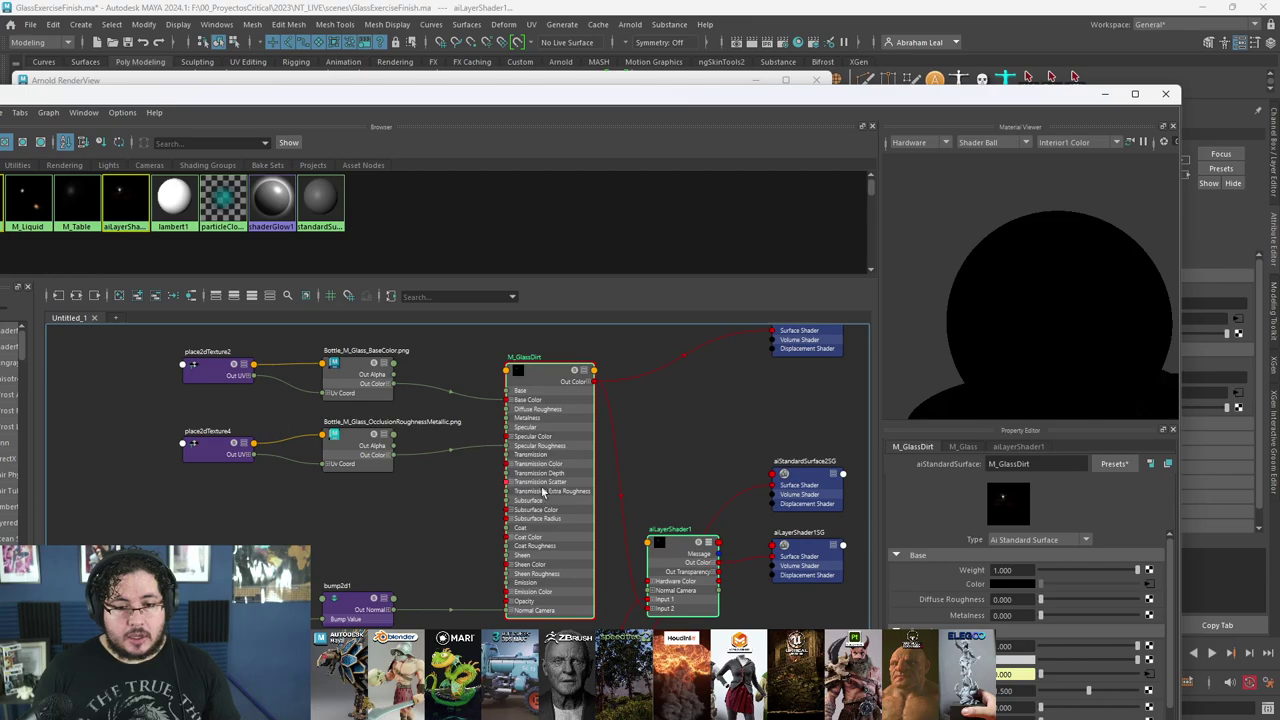
- Connect the Out Alpha of the Bottle_M_Glass_BaseColor.png texture to the Layer 2 Mix of aiLayerShader1
left_click(364, 378)
left_click_drag(400, 380, 680, 560)
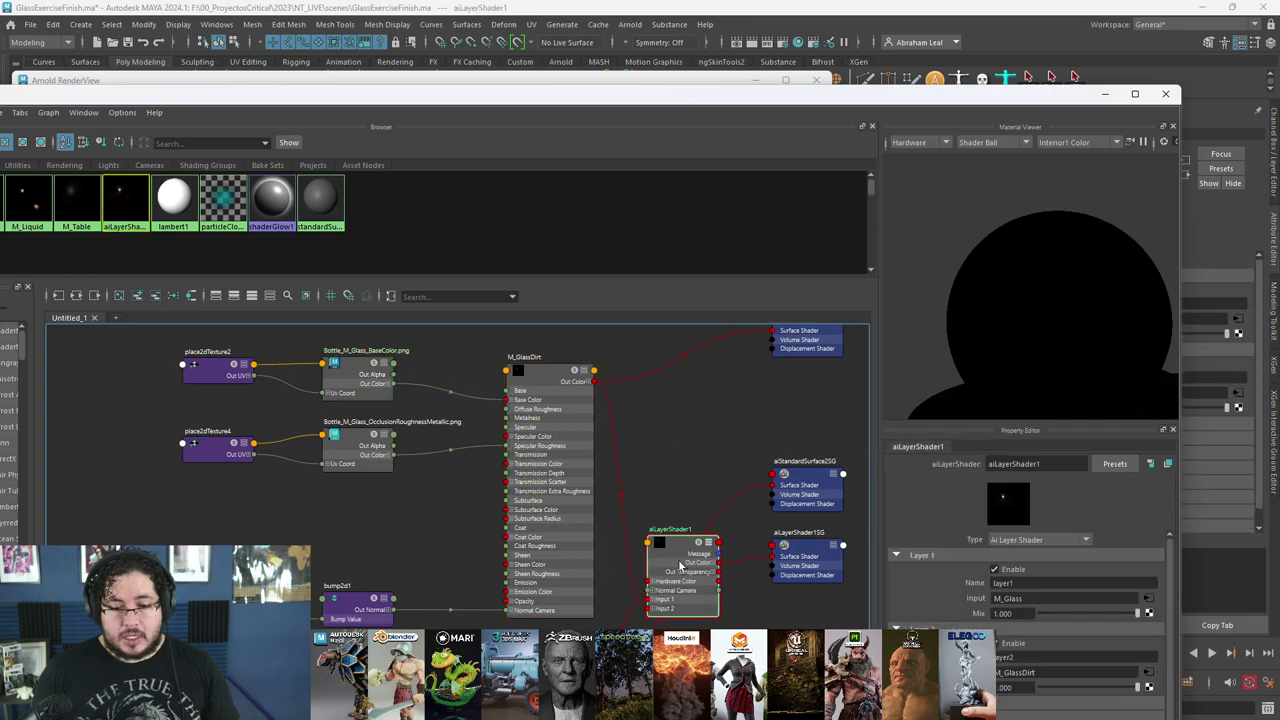
left_click(708, 543)
left_click(708, 543)
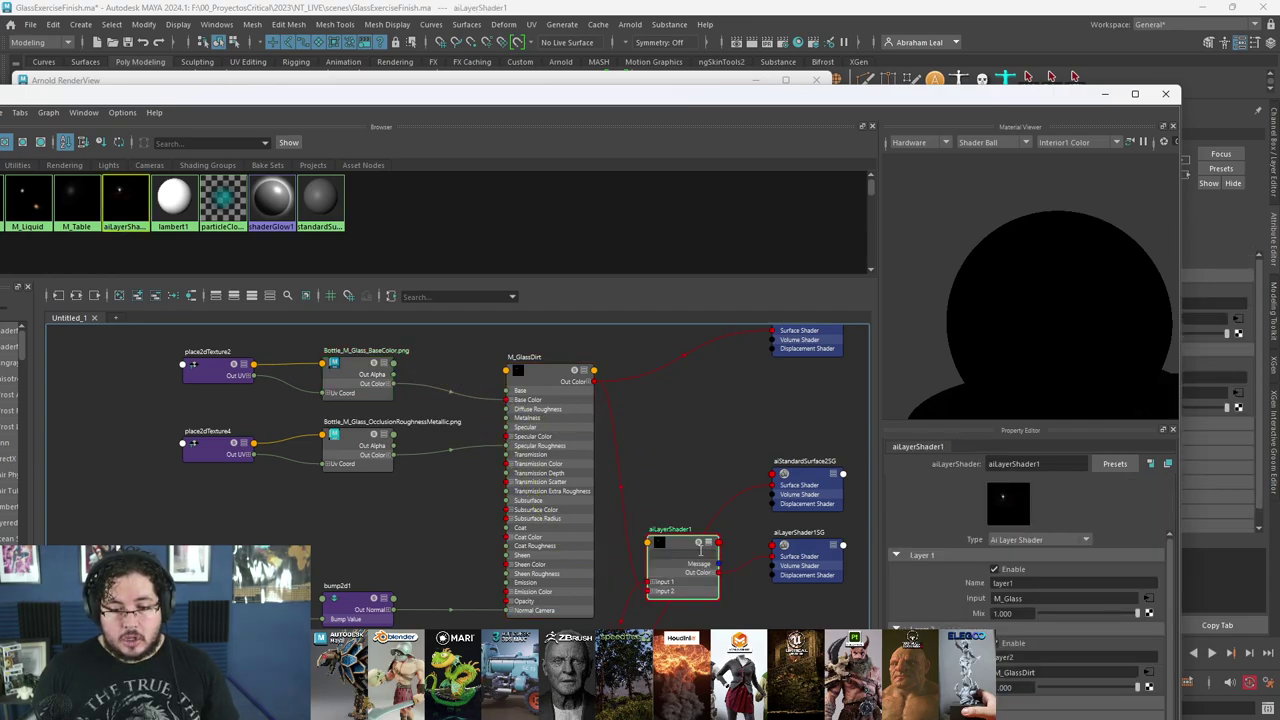
left_click(708, 543)
left_click_drag(680, 600, 680, 533)
scroll(1015, 655, "down", 1)
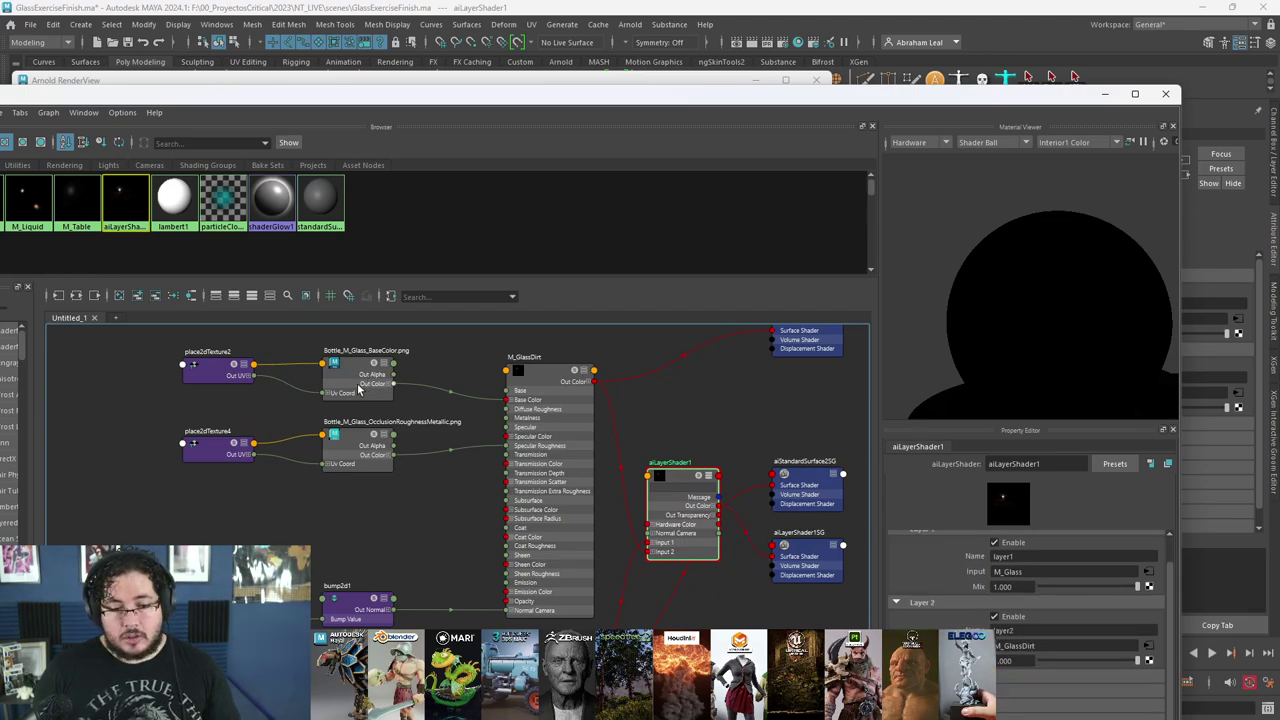
left_click_drag(394, 374, 1014, 661)
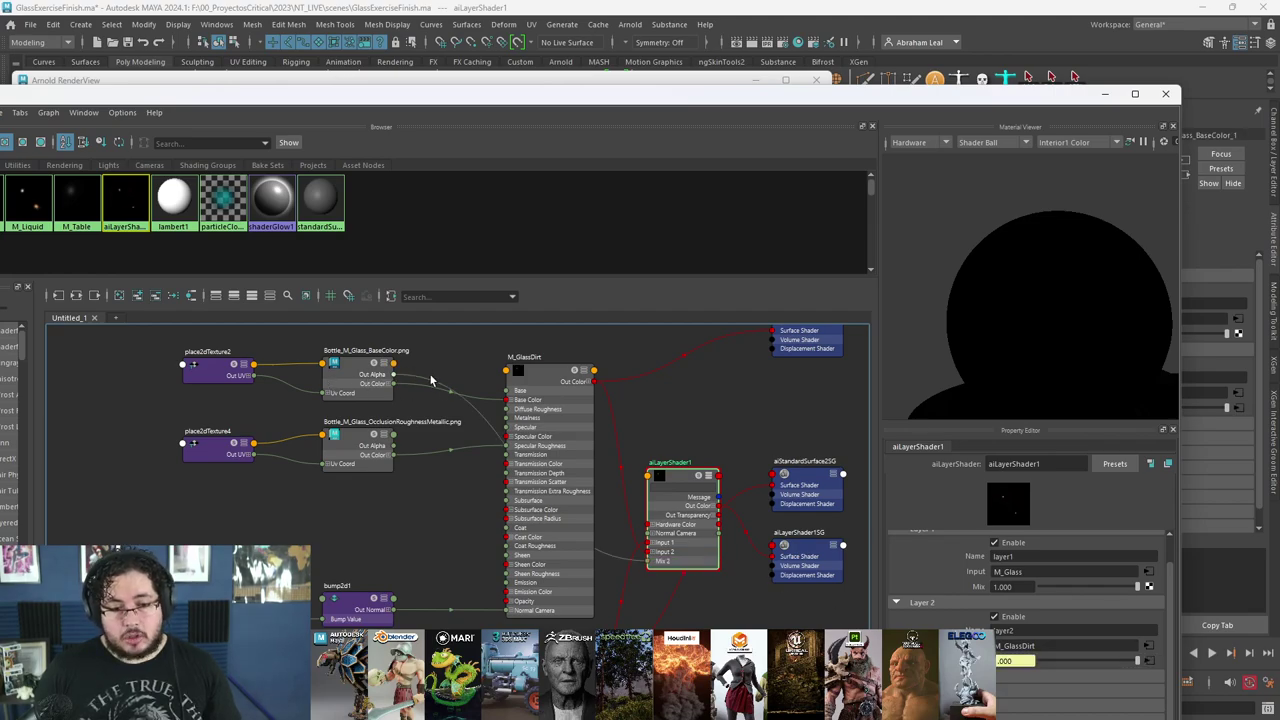
- Render the bottle in the Arnold RenderView, examine the masked dirt over the glass and liquid up close, and stop the render
left_click(537, 81)
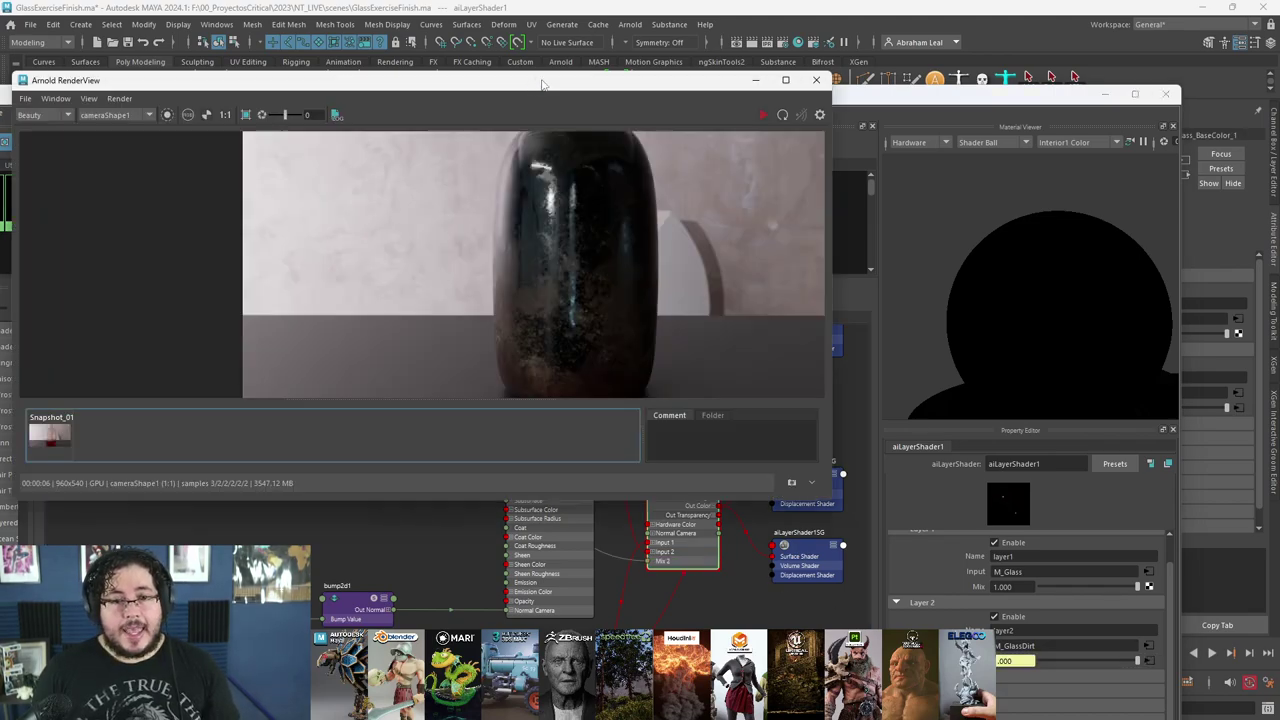
left_click(778, 117)
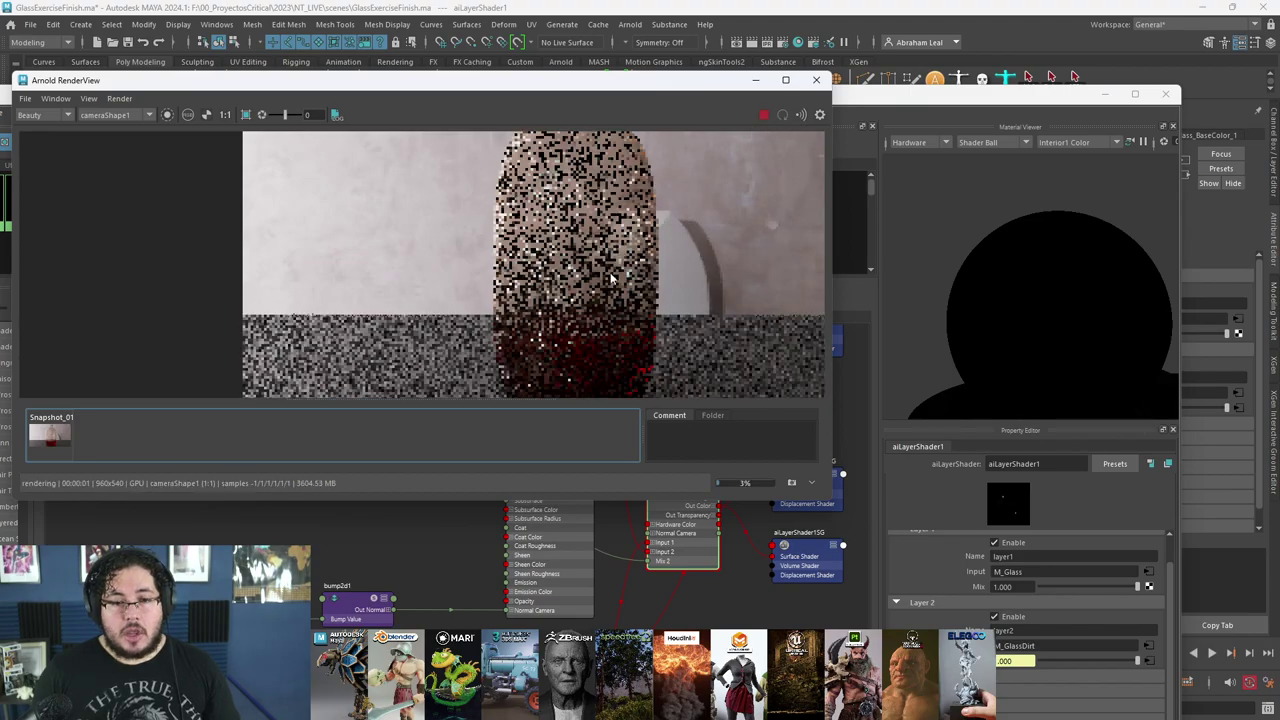
scroll(630, 316, "down", 2)
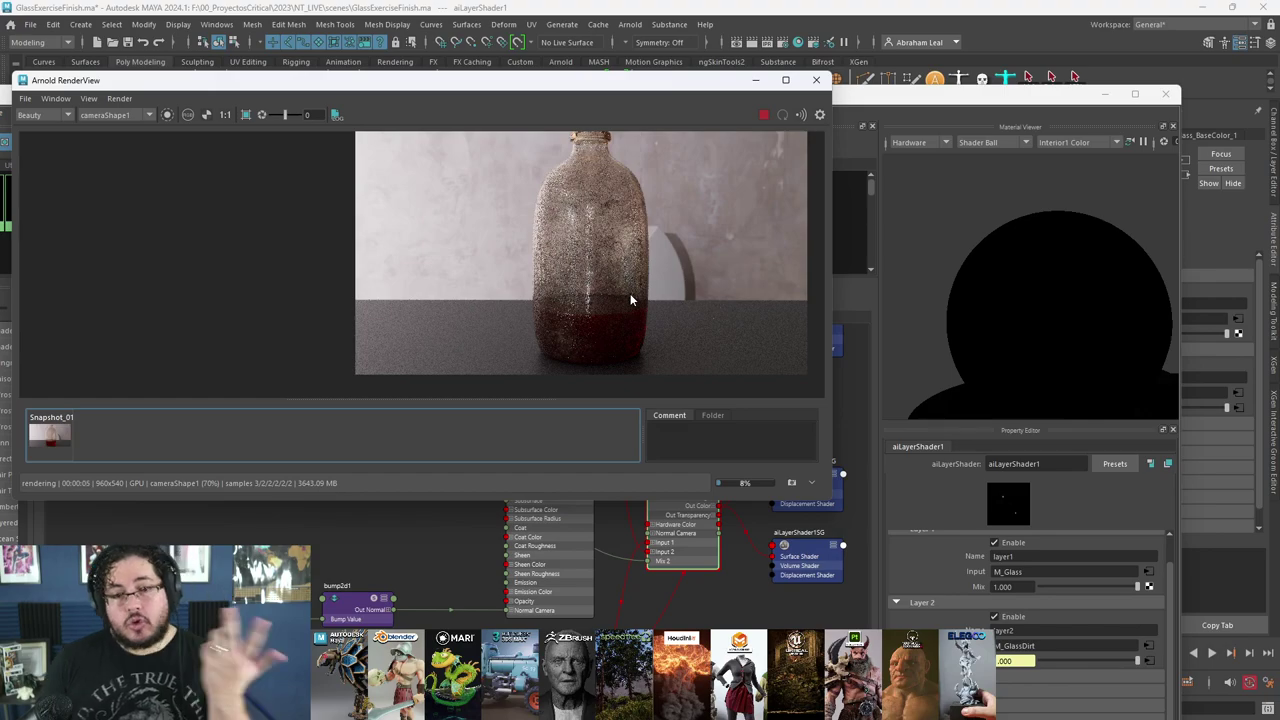
scroll(630, 297, "up", 2)
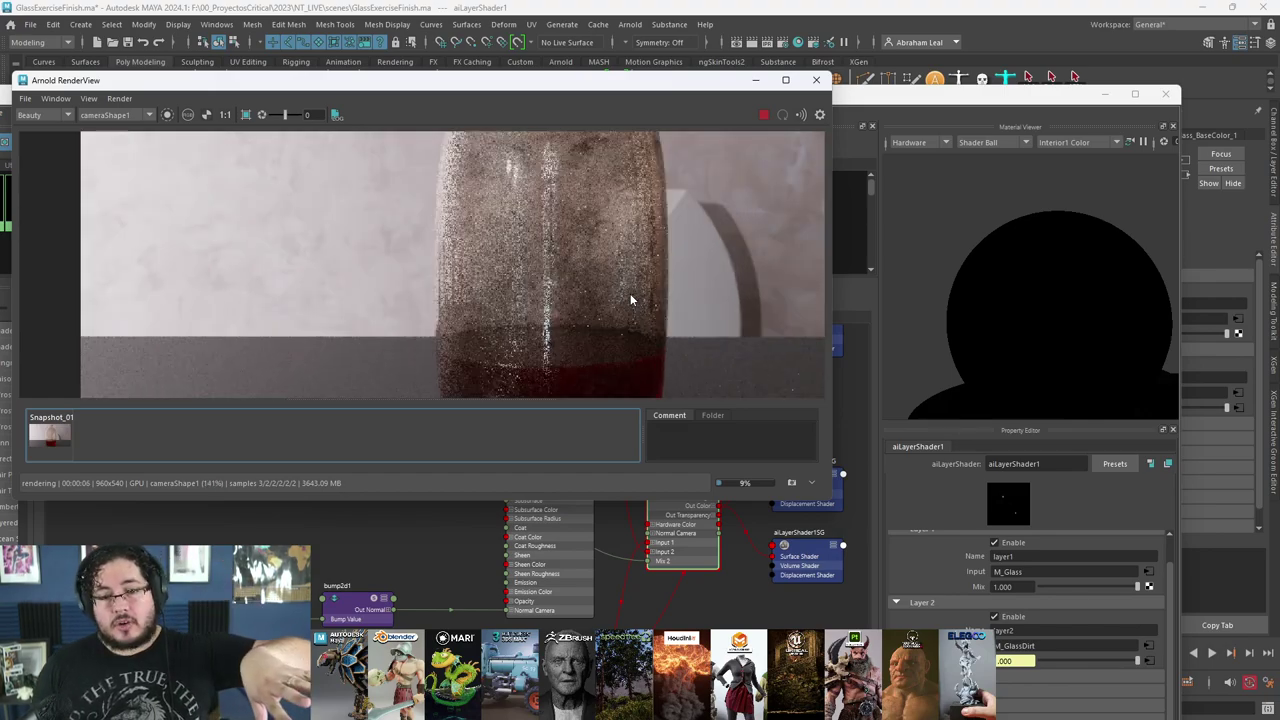
scroll(630, 293, "down", 2)
scroll(628, 288, "up", 3)
scroll(627, 284, "down", 3)
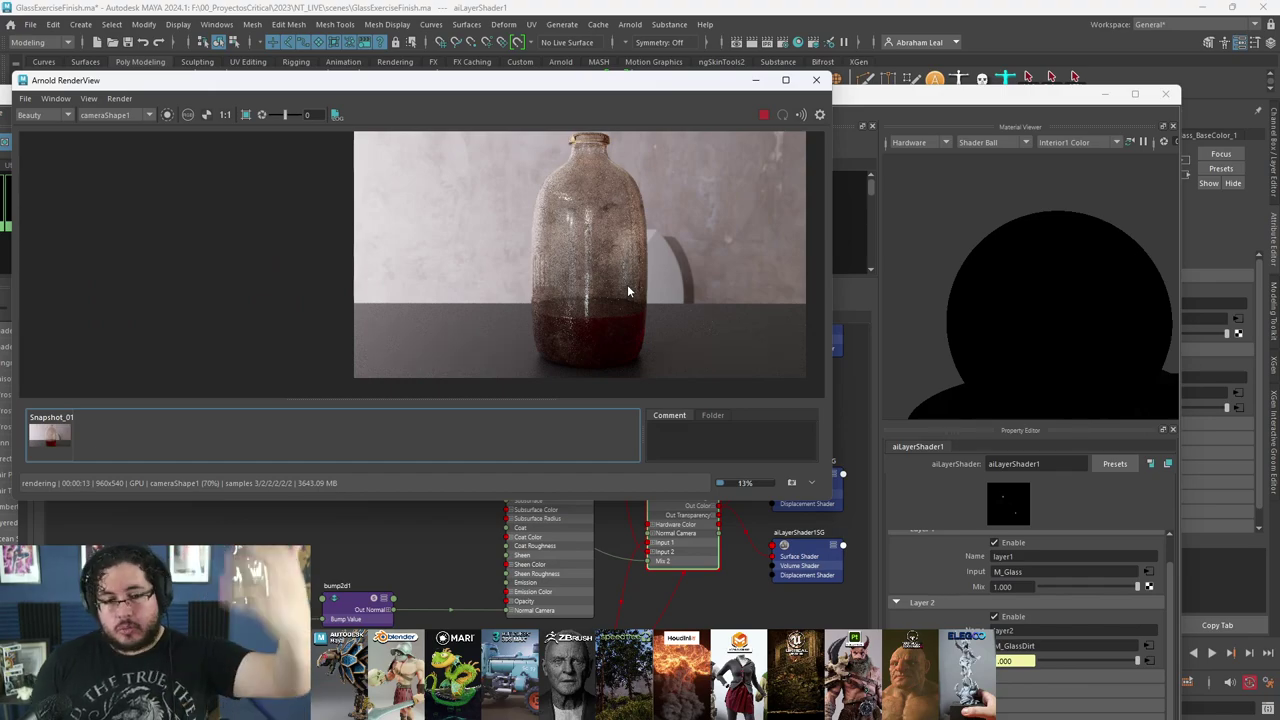
scroll(628, 288, "up", 1)
scroll(575, 257, "up", 1)
scroll(605, 257, "down", 1)
scroll(630, 240, "up", 1)
scroll(610, 213, "down", 1)
scroll(606, 259, "up", 1)
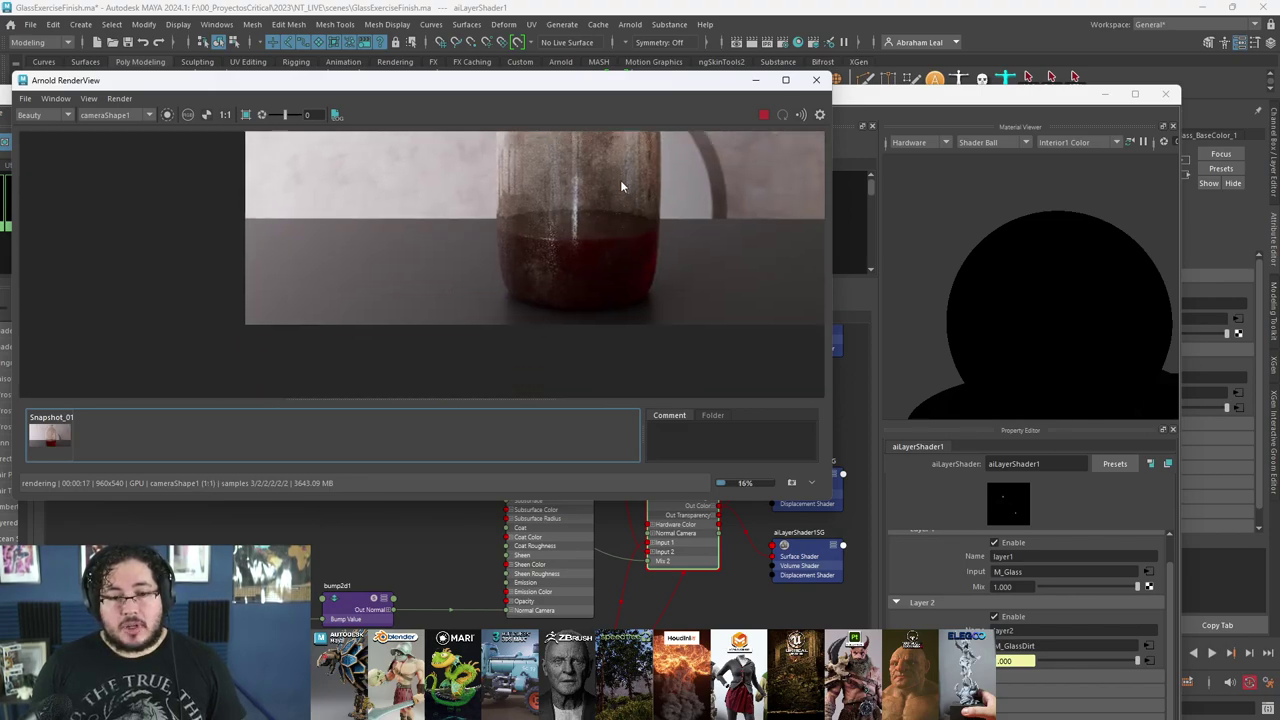
middle_click_drag(578, 280, 592, 208)
scroll(596, 178, "down", 1)
scroll(592, 208, "up", 1)
scroll(592, 210, "down", 1)
scroll(592, 210, "up", 1)
scroll(596, 255, "down", 1)
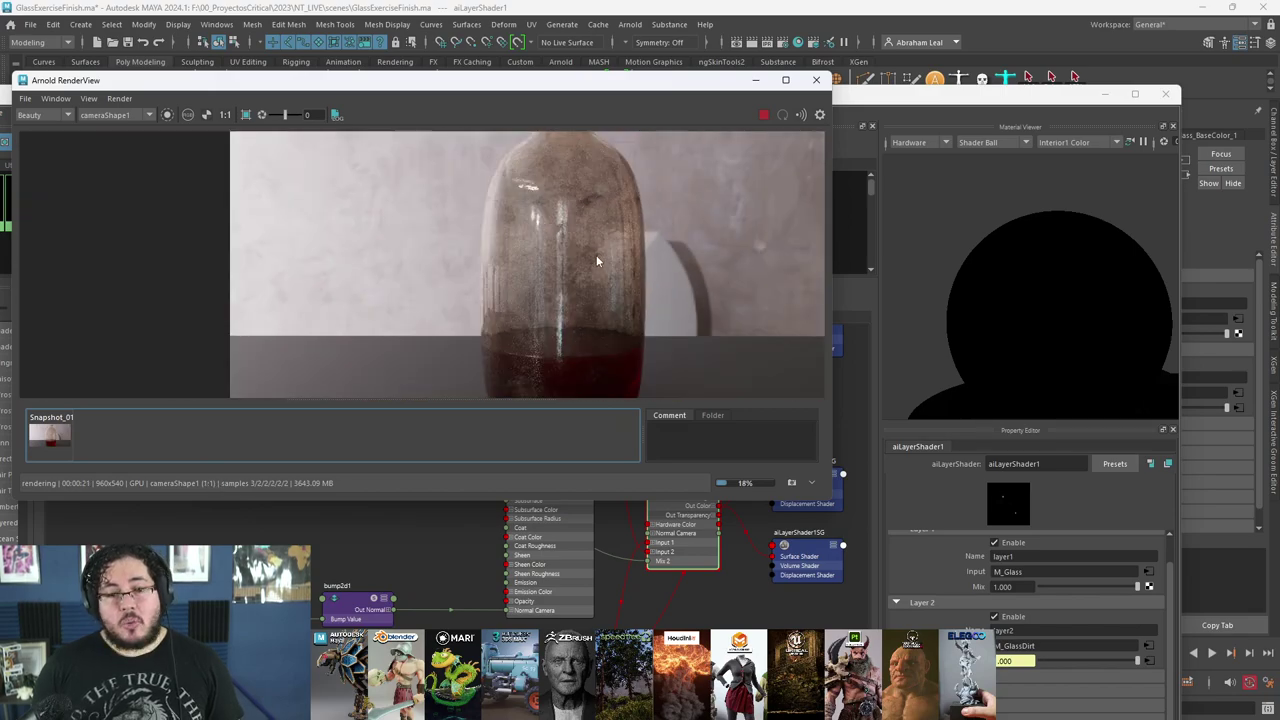
scroll(593, 257, "down", 1)
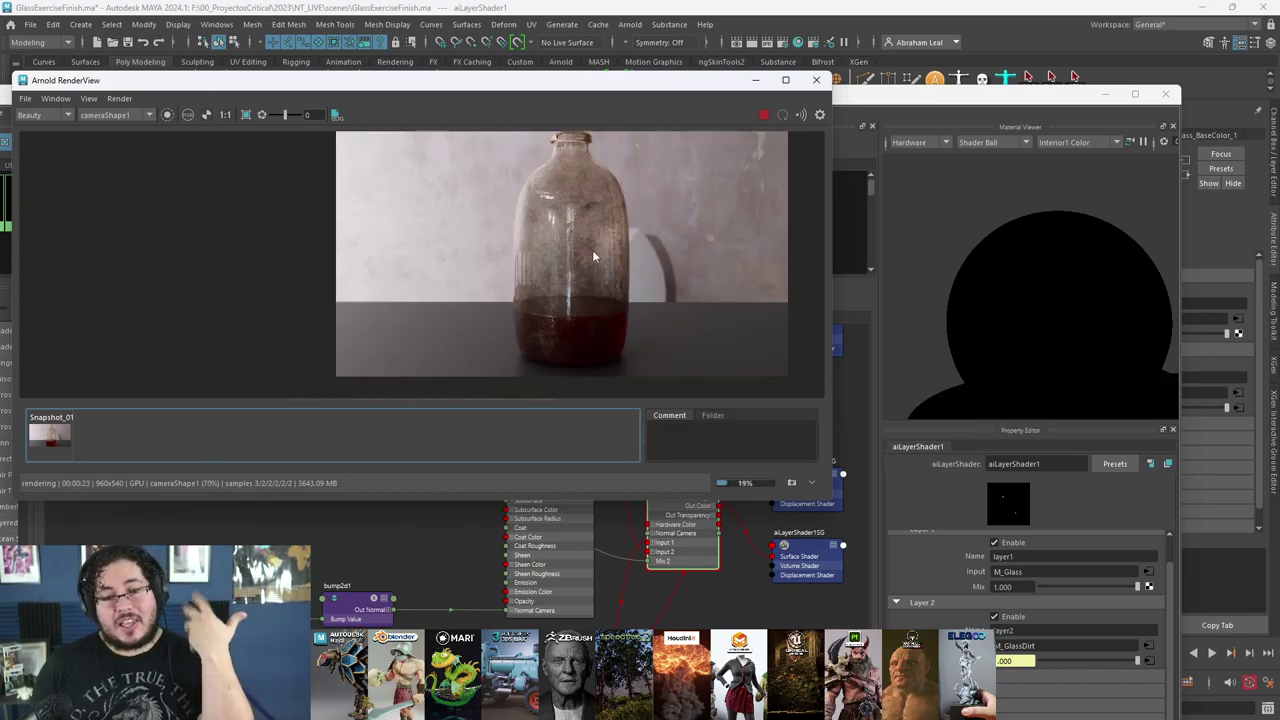
scroll(592, 257, "up", 1)
scroll(590, 253, "up", 1)
scroll(590, 253, "down", 2)
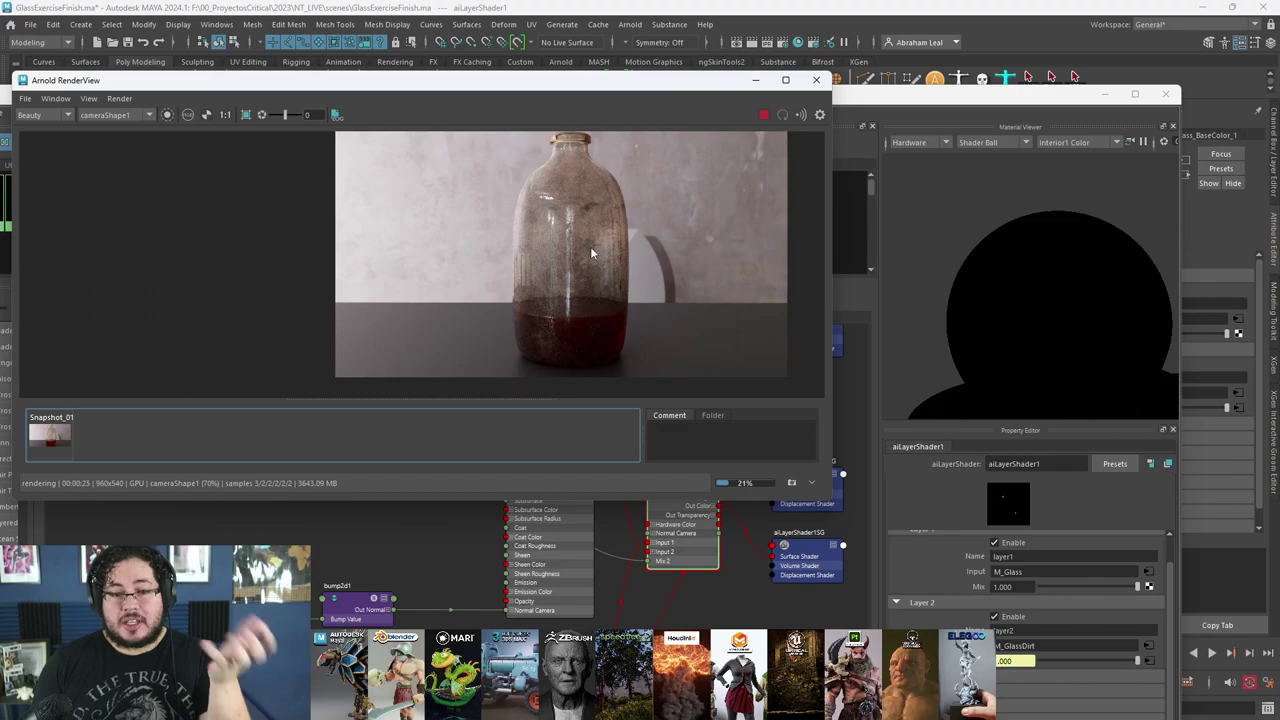
scroll(590, 246, "up", 1)
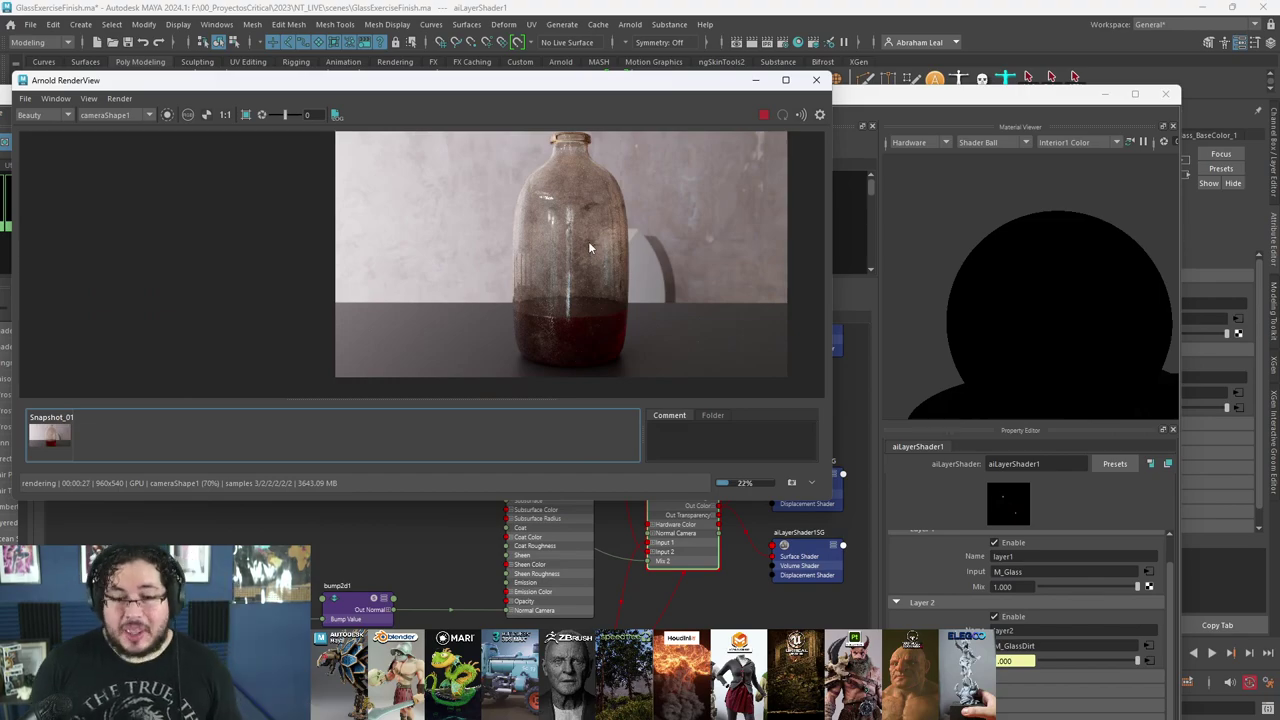
scroll(588, 241, "up", 1)
scroll(578, 236, "down", 2)
scroll(565, 200, "up", 2)
scroll(557, 236, "down", 1)
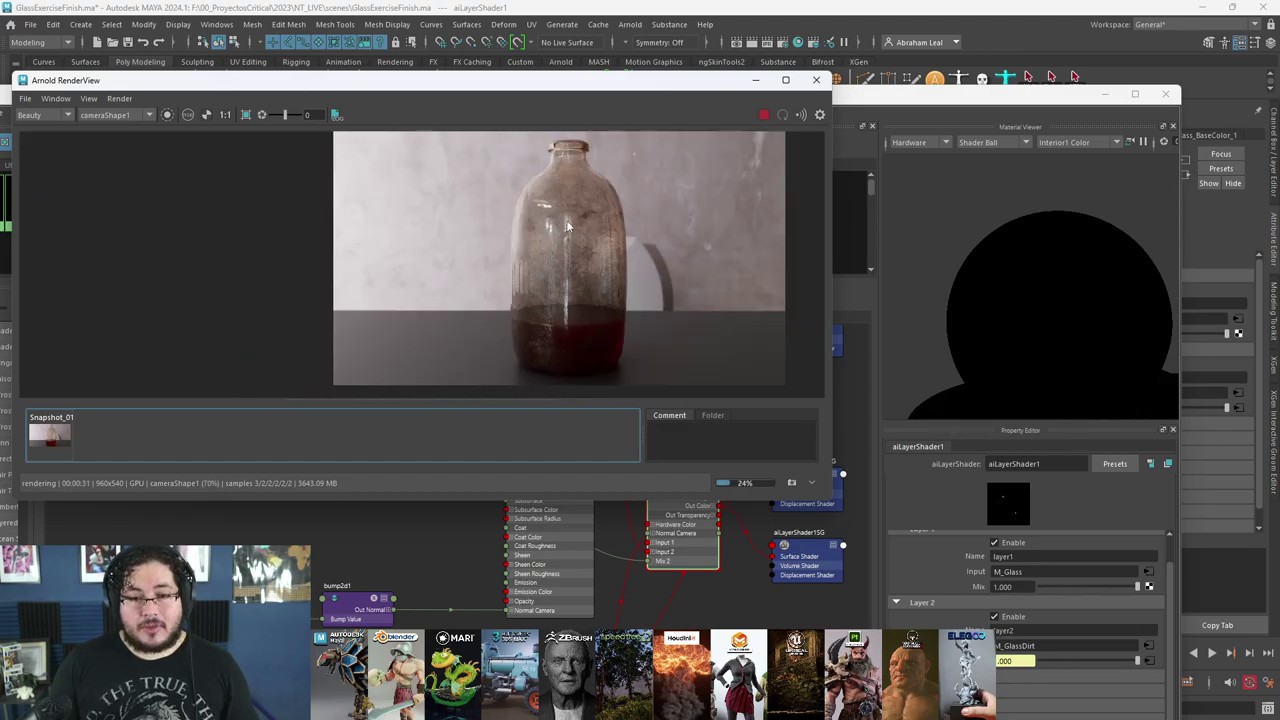
scroll(590, 255, "up", 1)
scroll(576, 226, "down", 1)
scroll(570, 217, "up", 2)
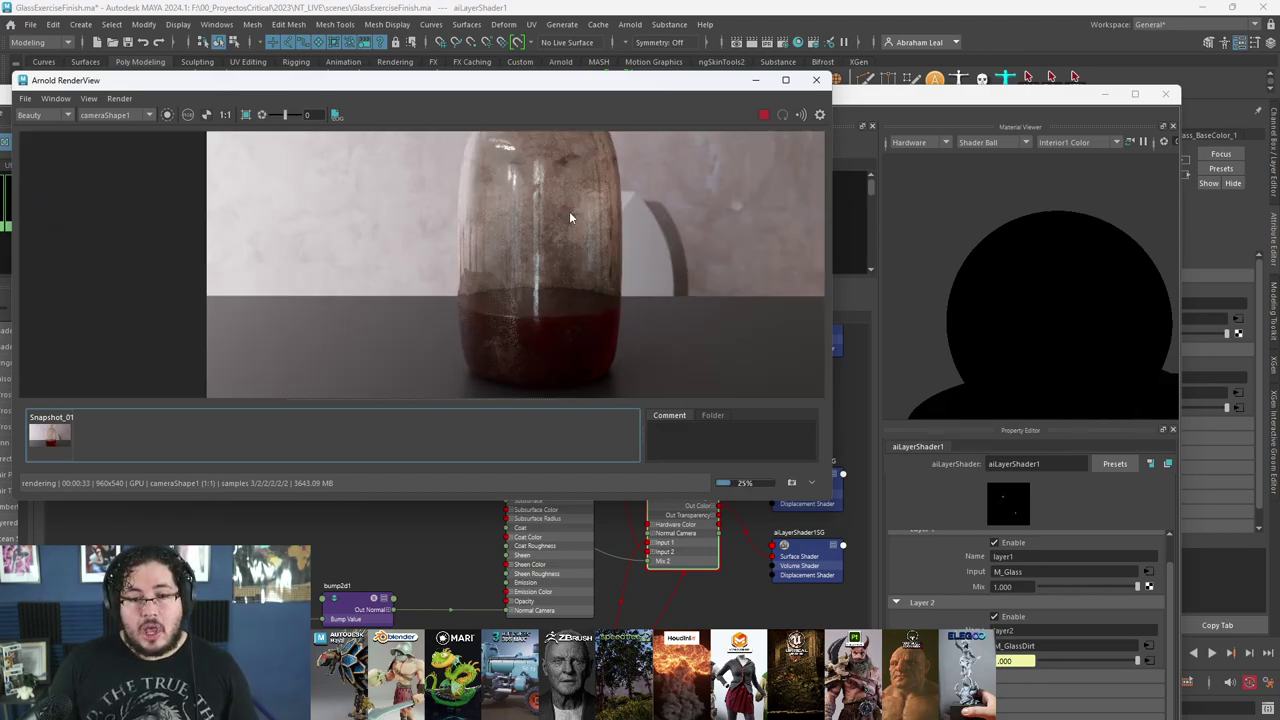
scroll(570, 217, "down", 2)
scroll(585, 248, "down", 3)
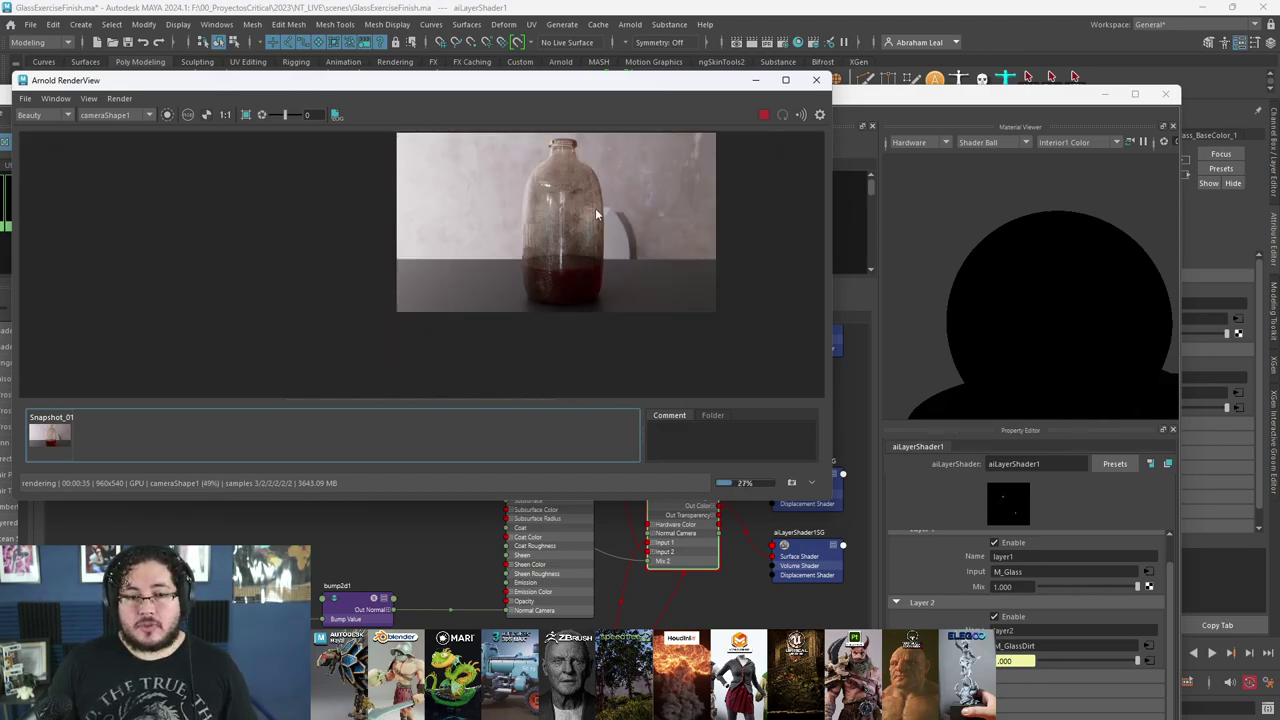
scroll(592, 210, "up", 3)
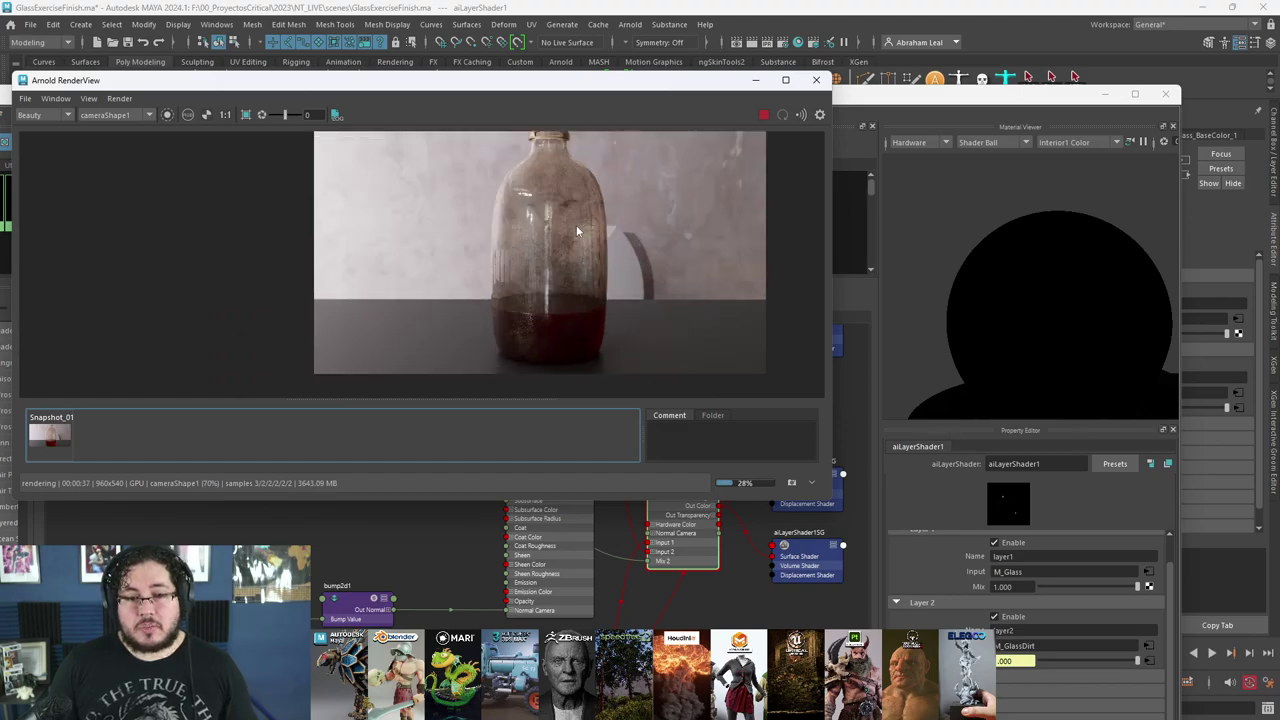
scroll(575, 236, "up", 3)
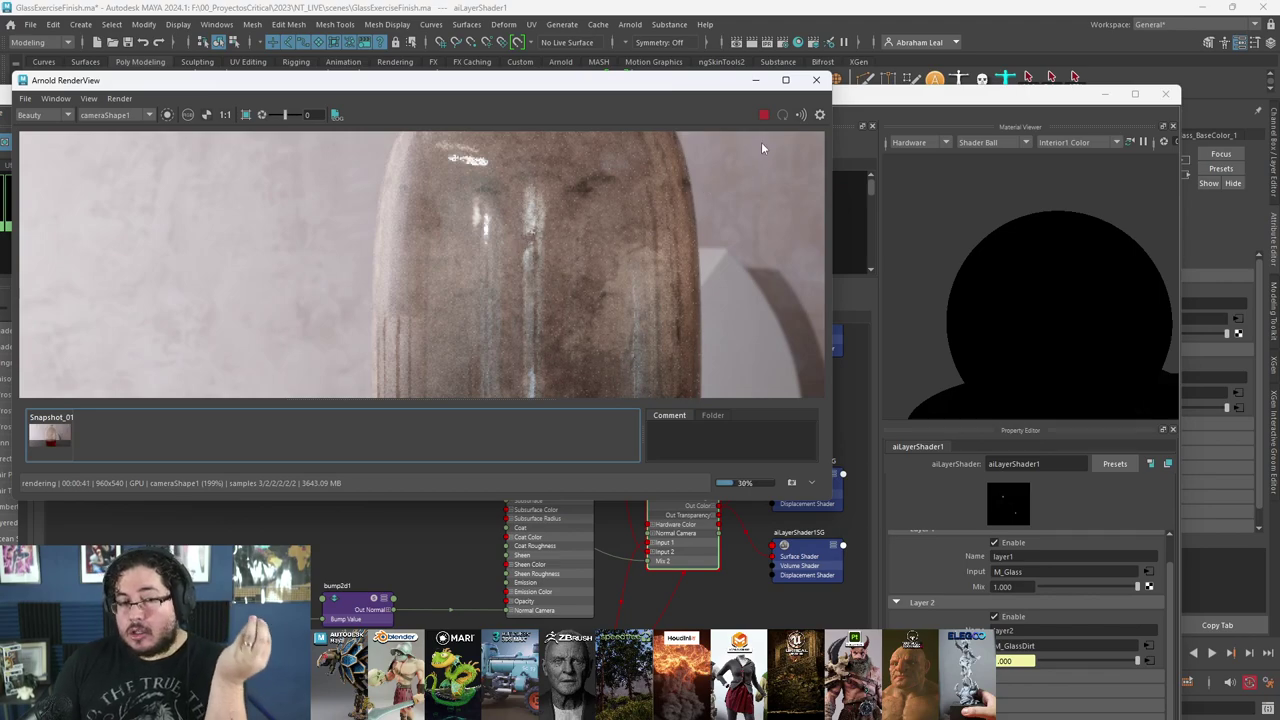
scroll(628, 234, "down", 2)
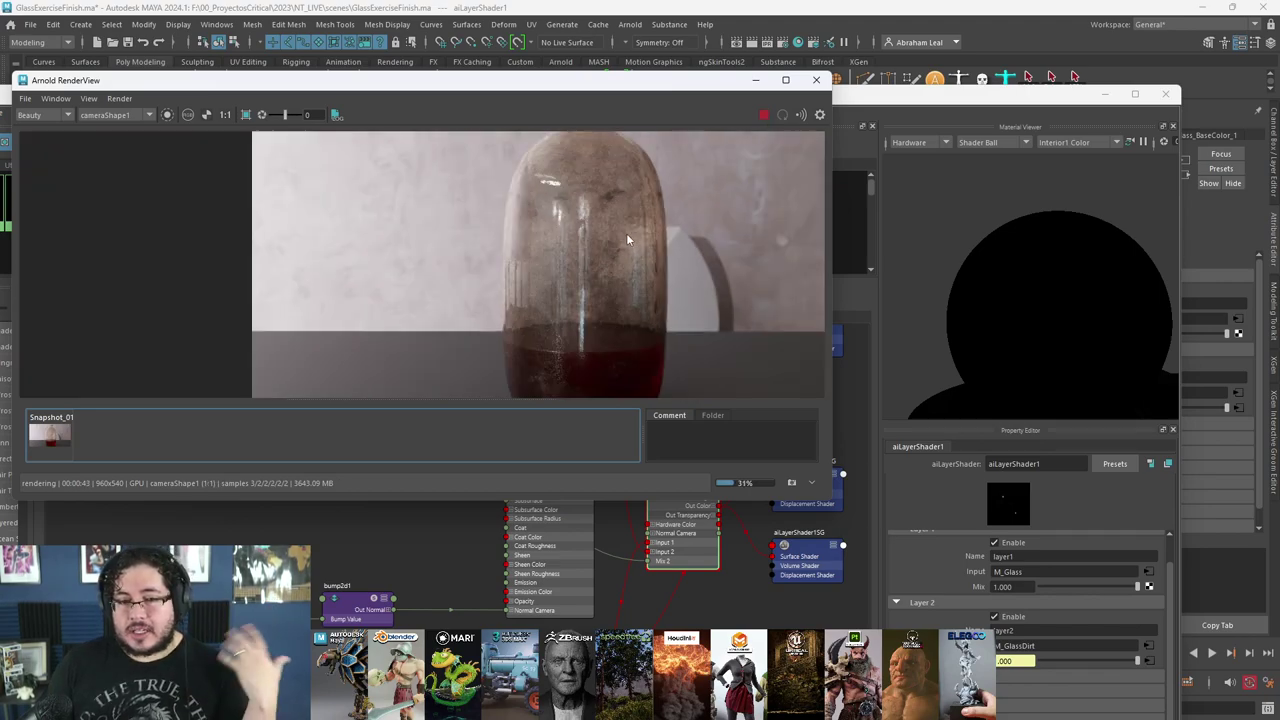
scroll(626, 231, "down", 1)
left_click(762, 115)
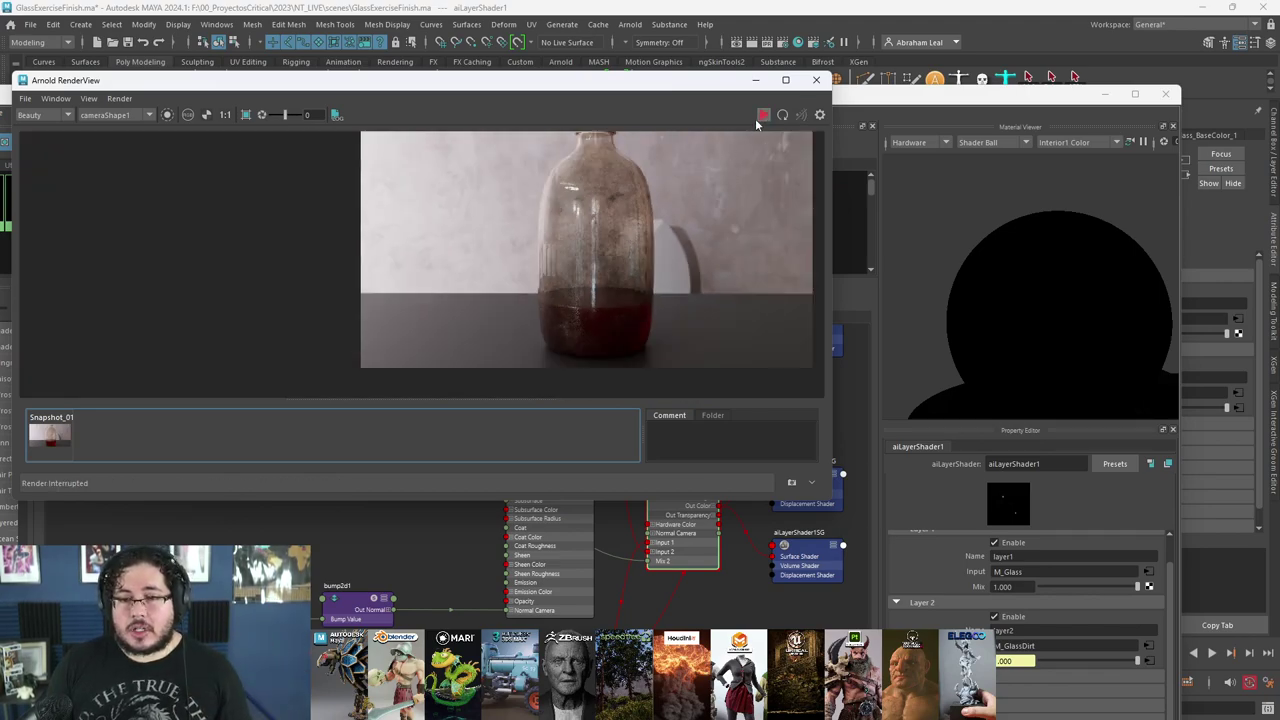
- Raise the specular roughness of M_Glass to 0.098 in the Hypershade
left_click(550, 654)
scroll(937, 617, "down", 1)
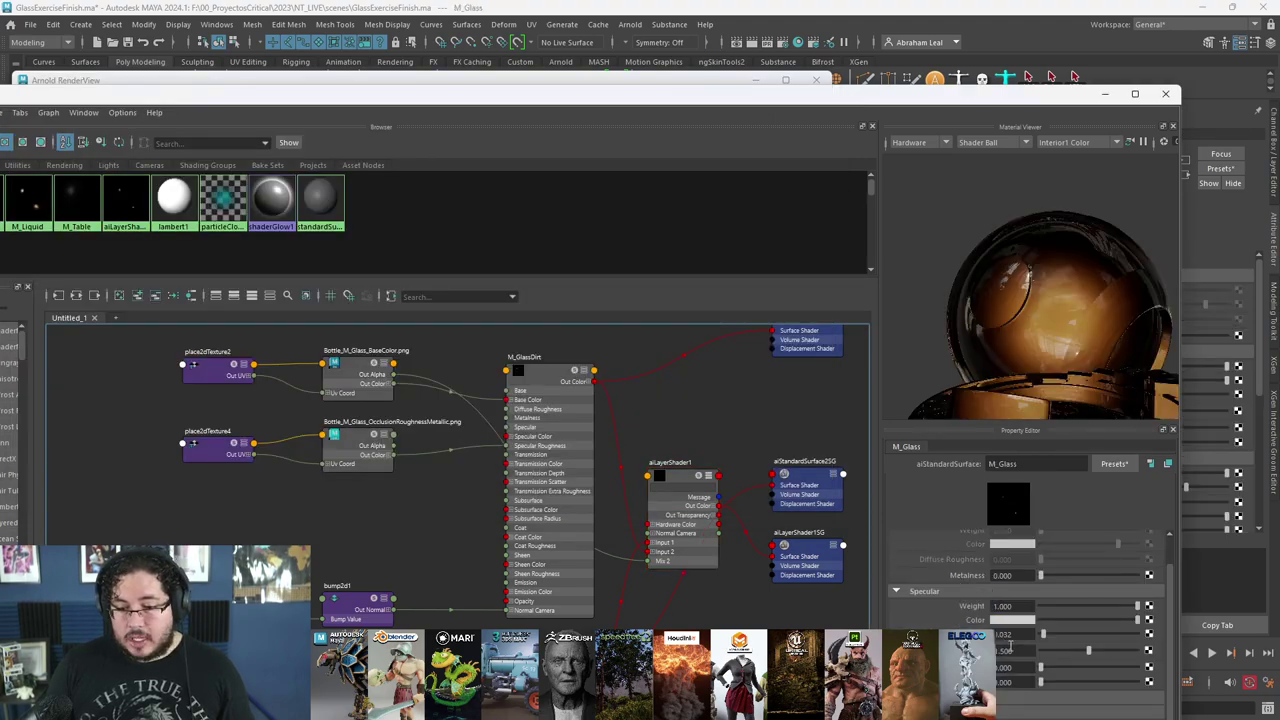
left_click_drag(1047, 633, 1050, 636)
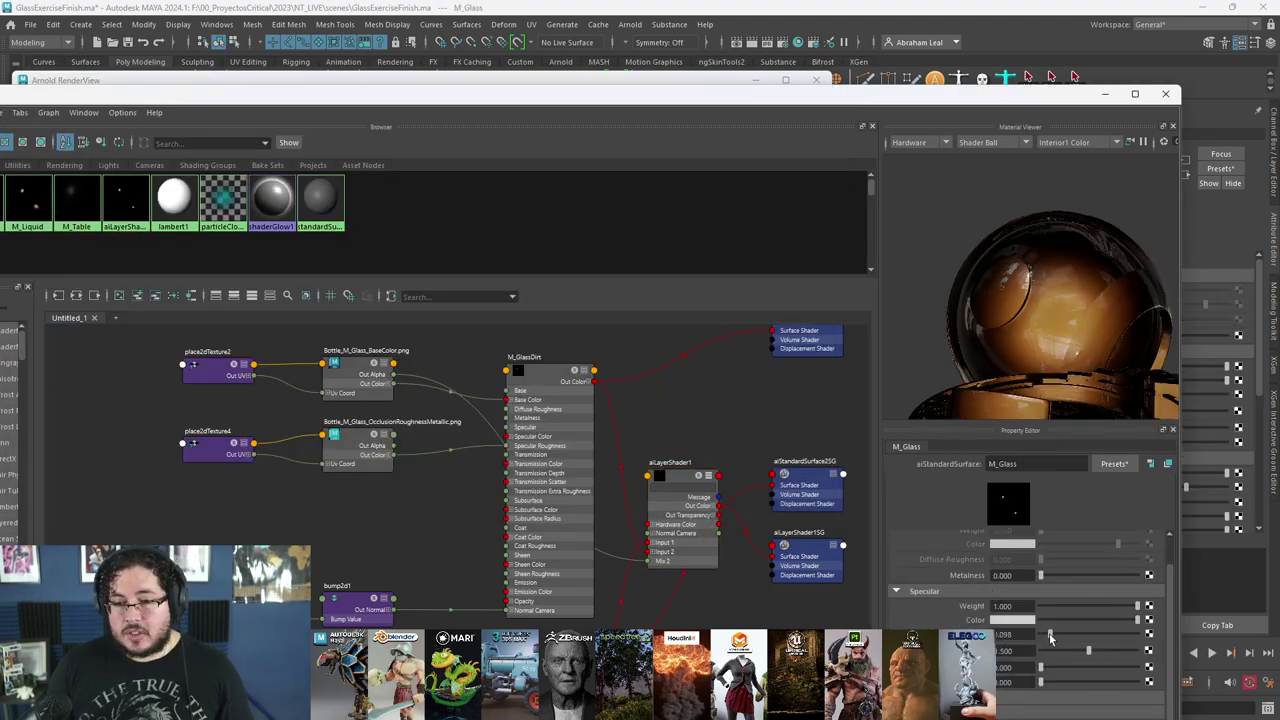
- Render the bottle again in the Arnold RenderView, inspect the rougher glass reflections from near and far, and stop the render
left_click(343, 80)
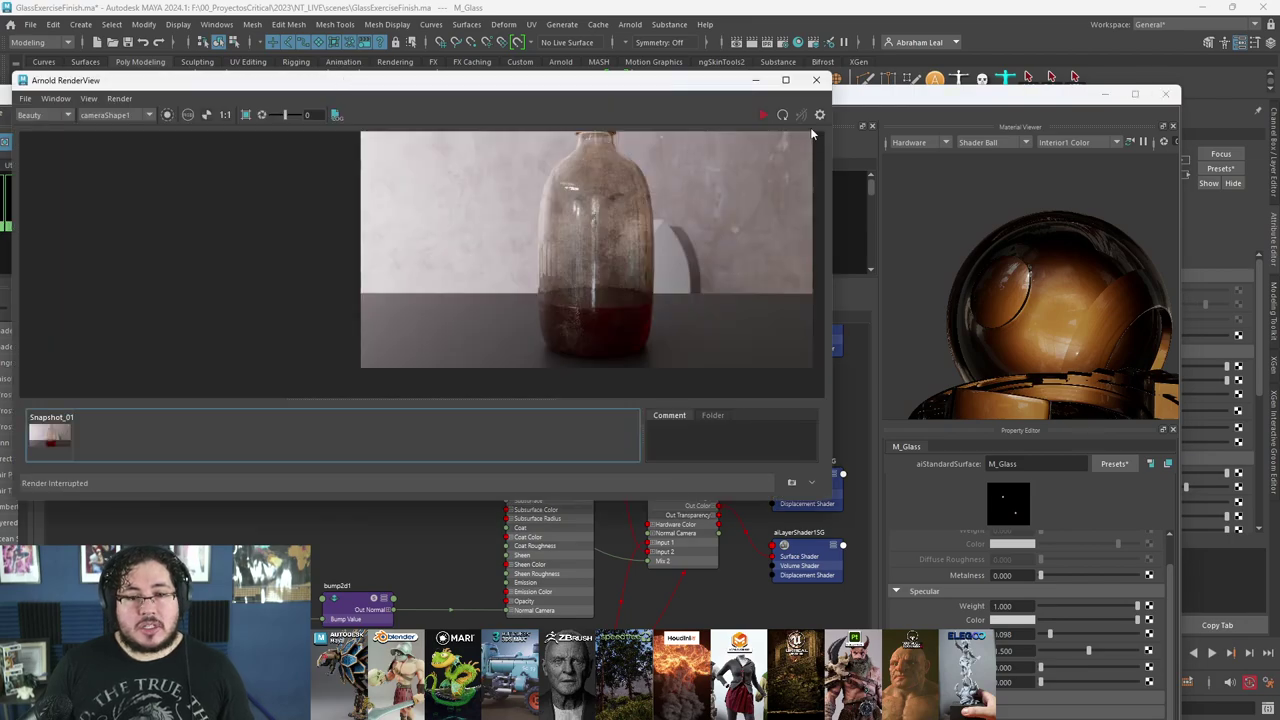
left_click(762, 116)
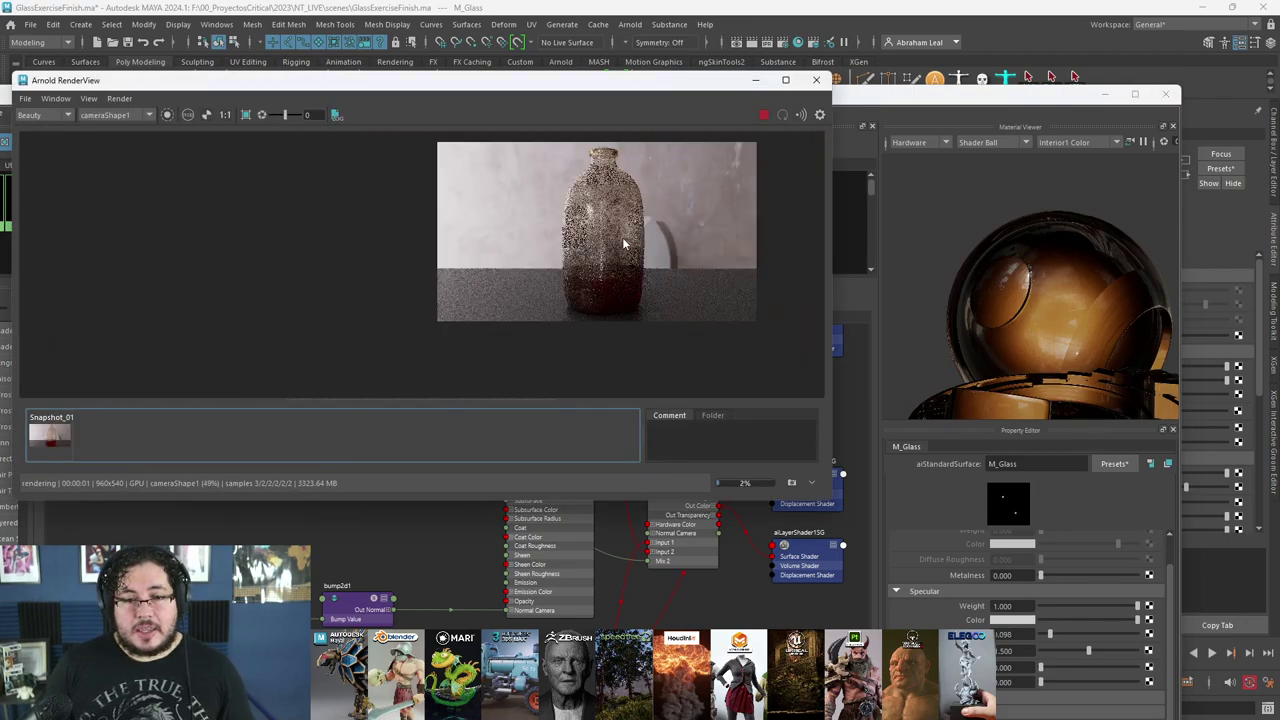
scroll(623, 243, "up", 1)
scroll(624, 243, "down", 3)
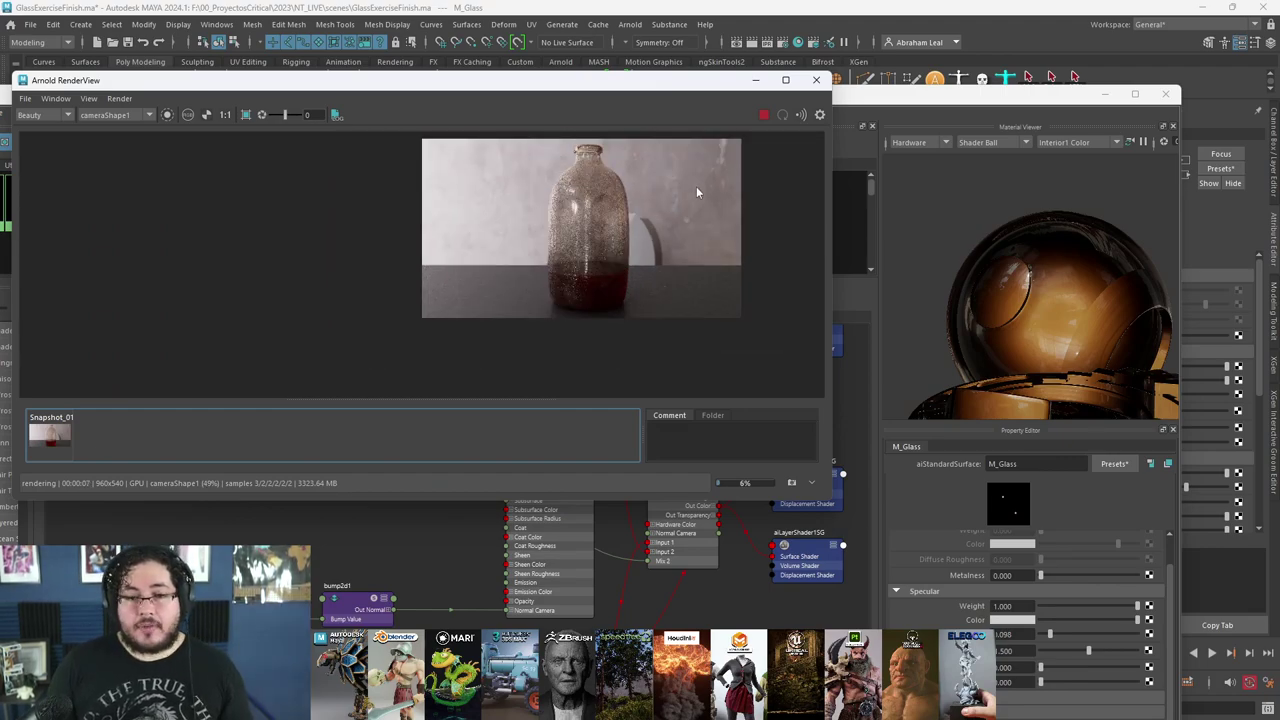
scroll(620, 243, "up", 3)
scroll(578, 268, "down", 3)
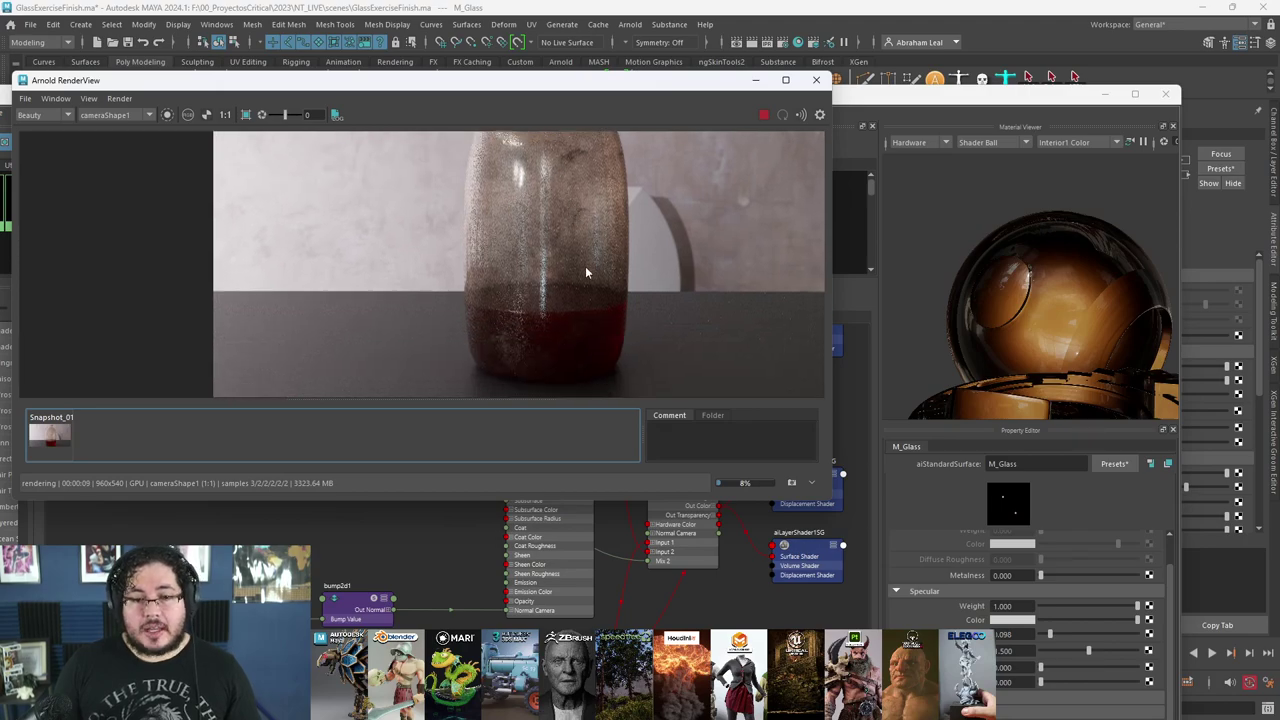
scroll(588, 270, "down", 2)
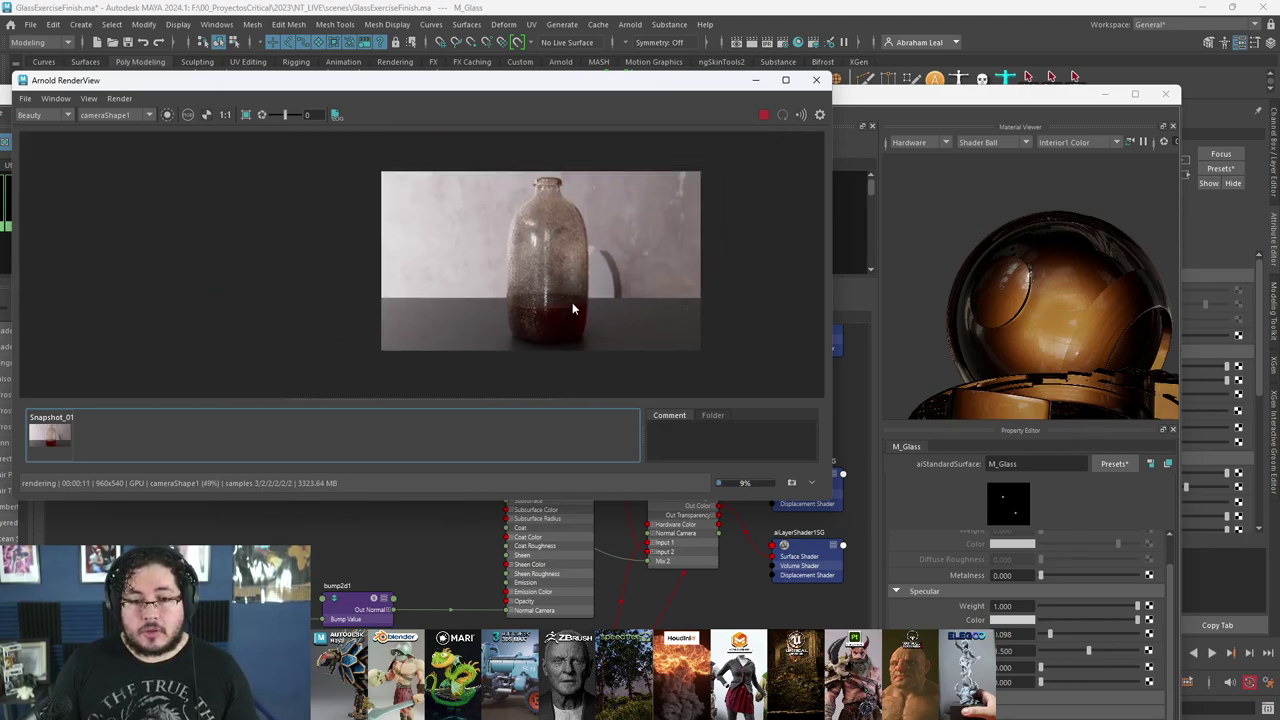
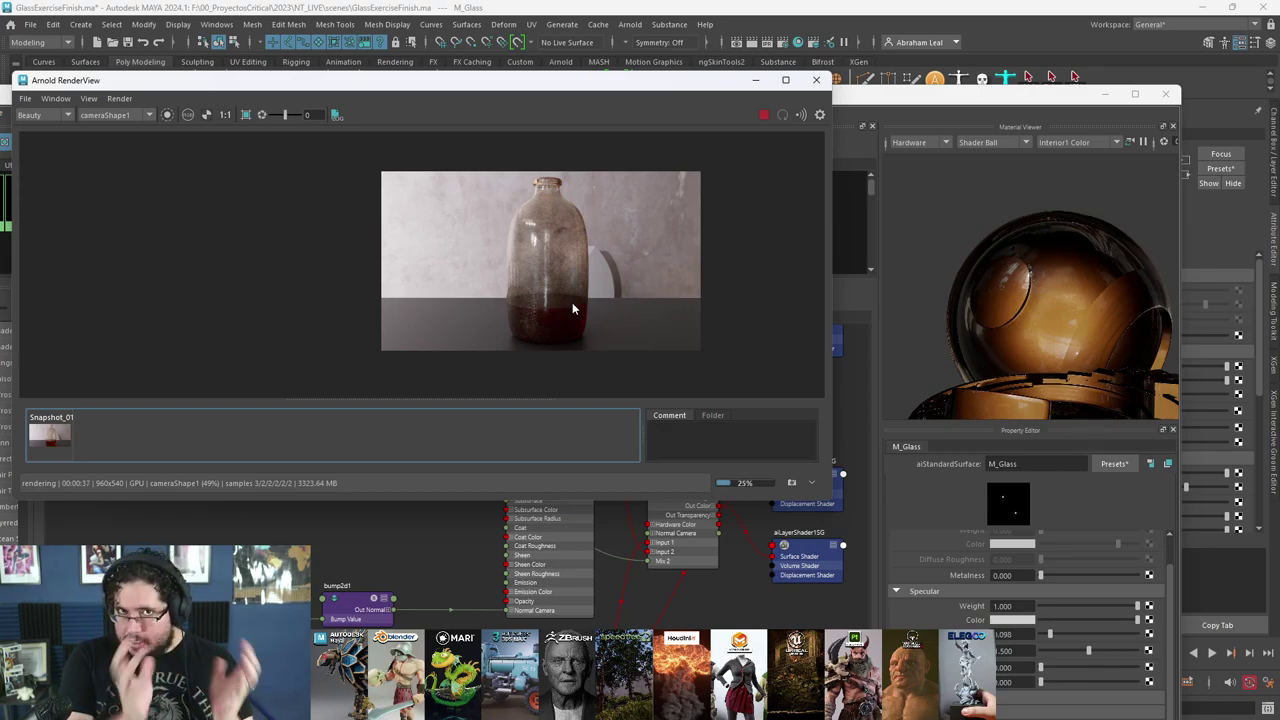
scroll(572, 302, "up", 3)
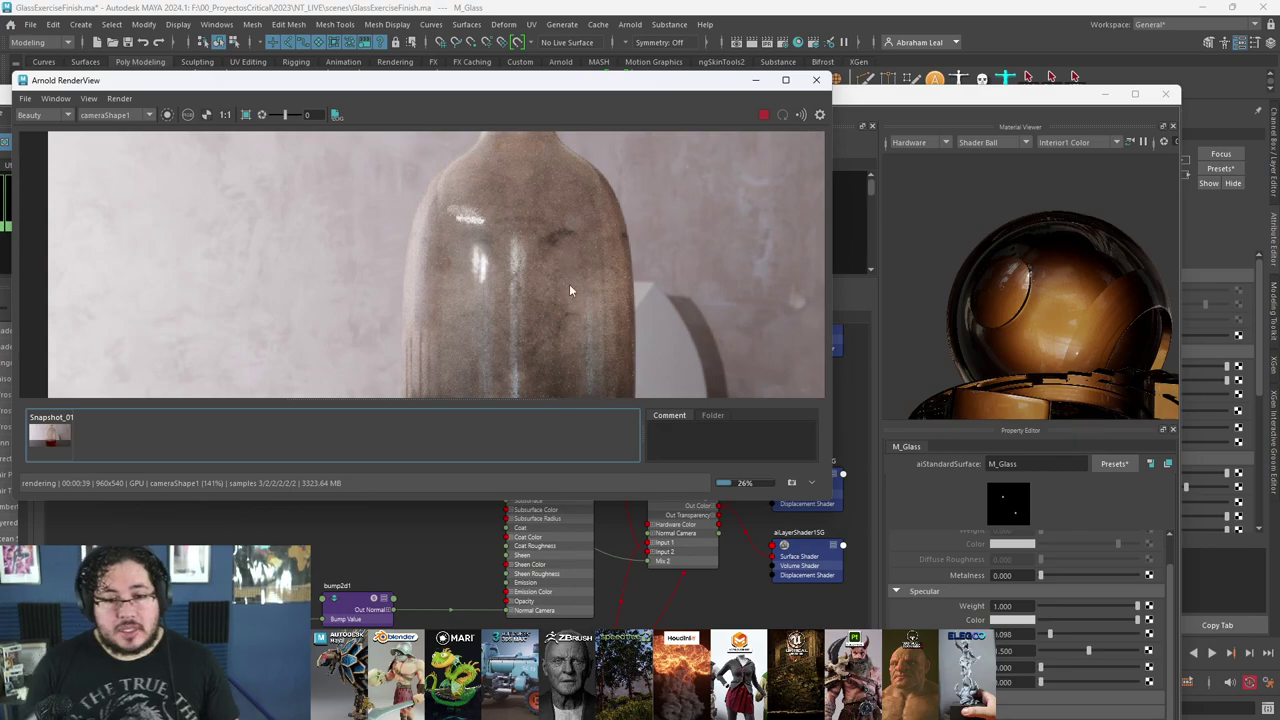
middle_click_drag(545, 284, 575, 252)
scroll(543, 235, "down", 3)
scroll(576, 250, "up", 4)
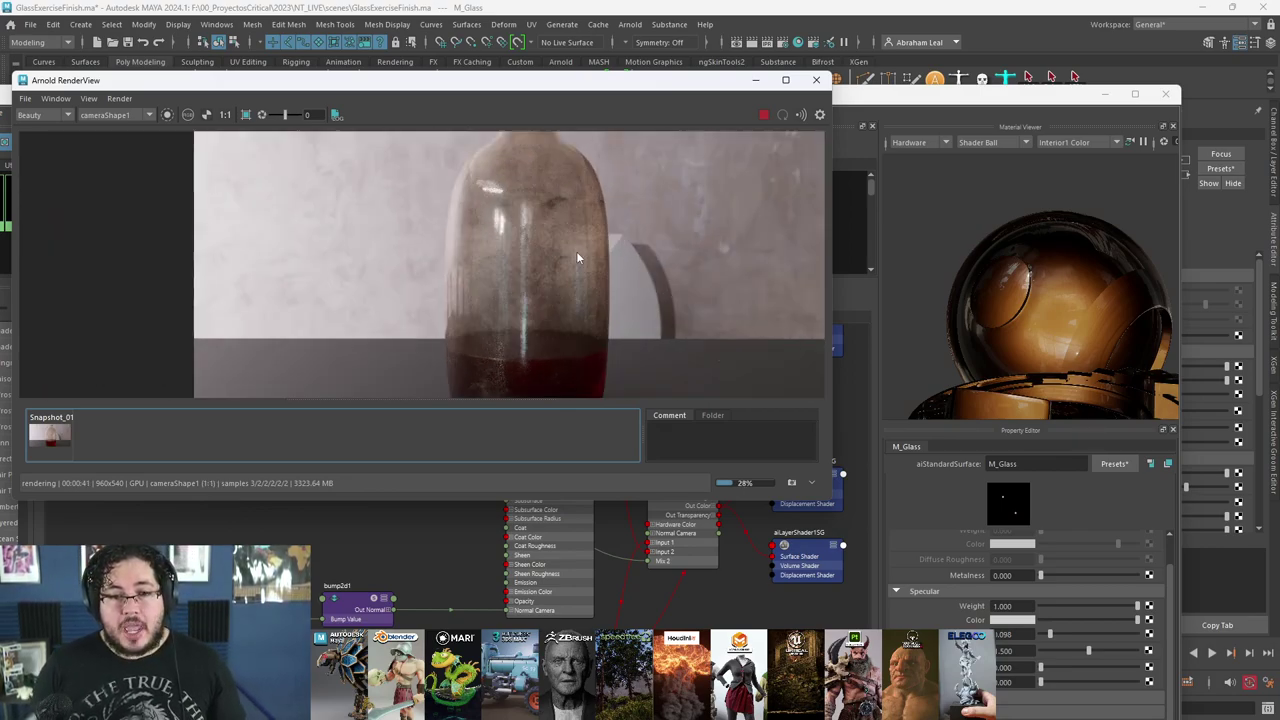
scroll(574, 237, "down", 4)
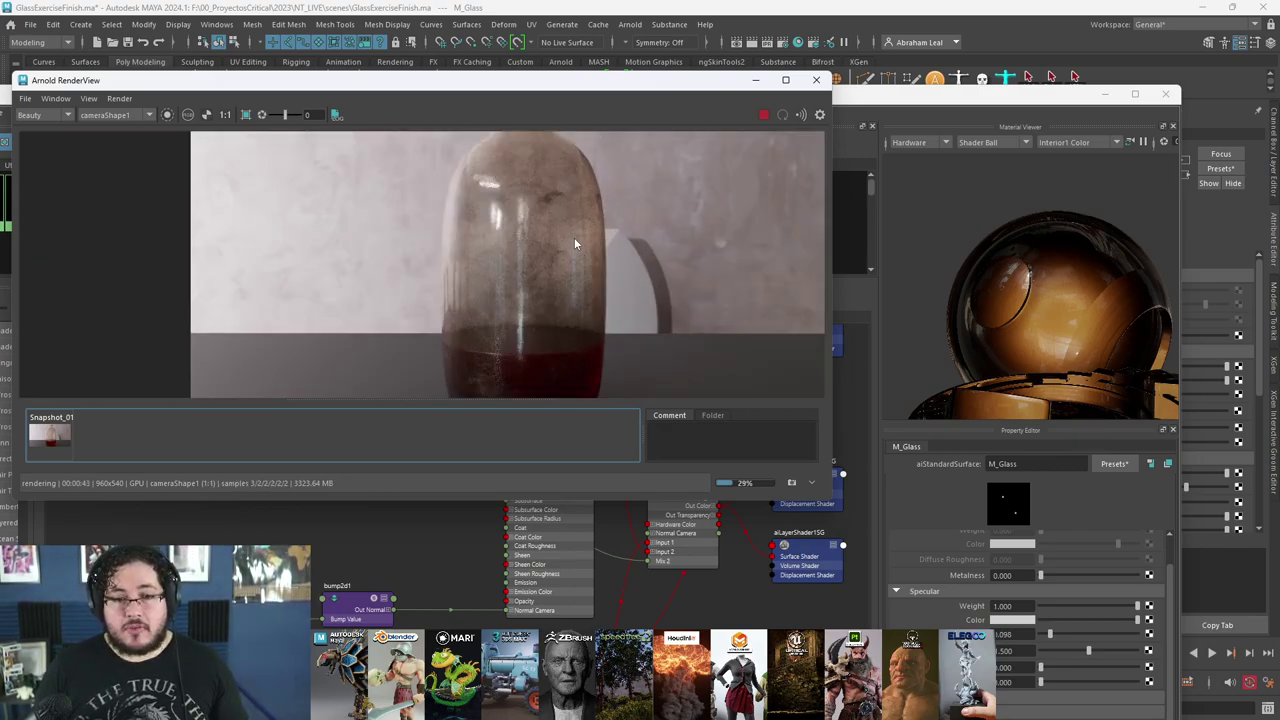
scroll(574, 237, "down", 2)
scroll(572, 221, "up", 2)
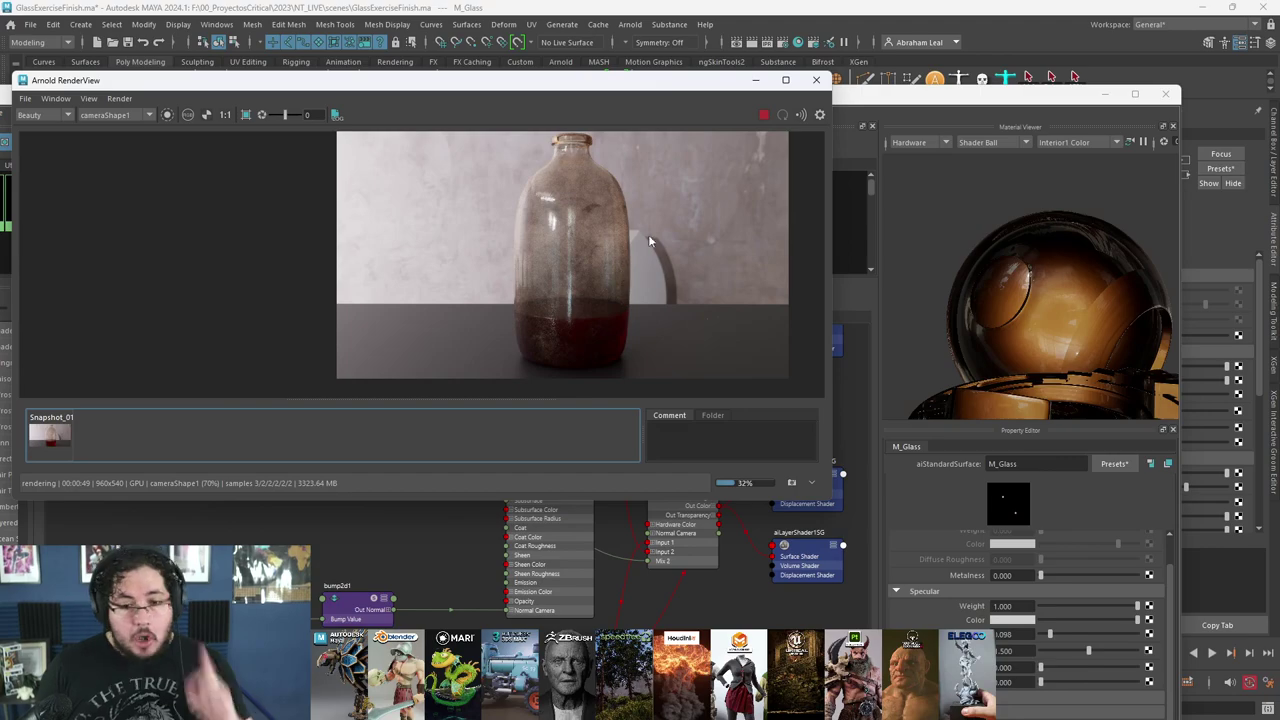
left_click(760, 115)
- Set the Arnold ray depth in the Render Settings to 8 for diffuse, 8 for specular and 16 for transmission
left_click(768, 44)
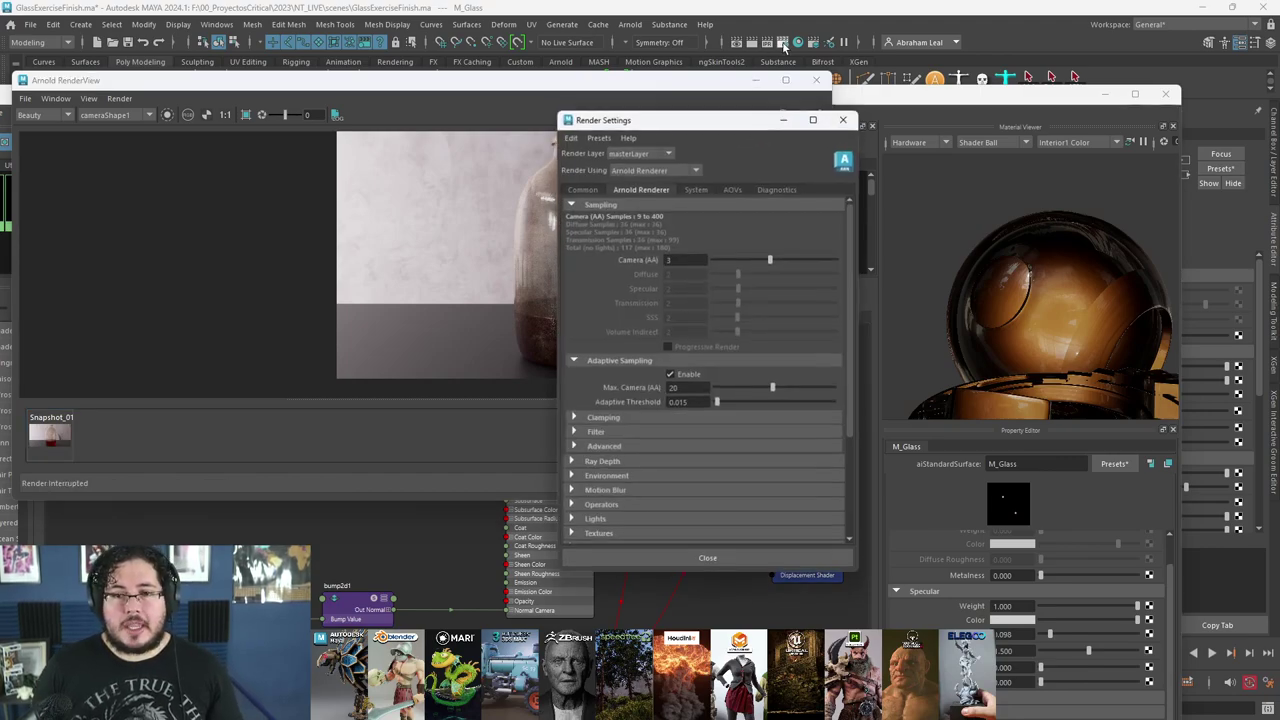
left_click_drag(692, 117, 785, 75)
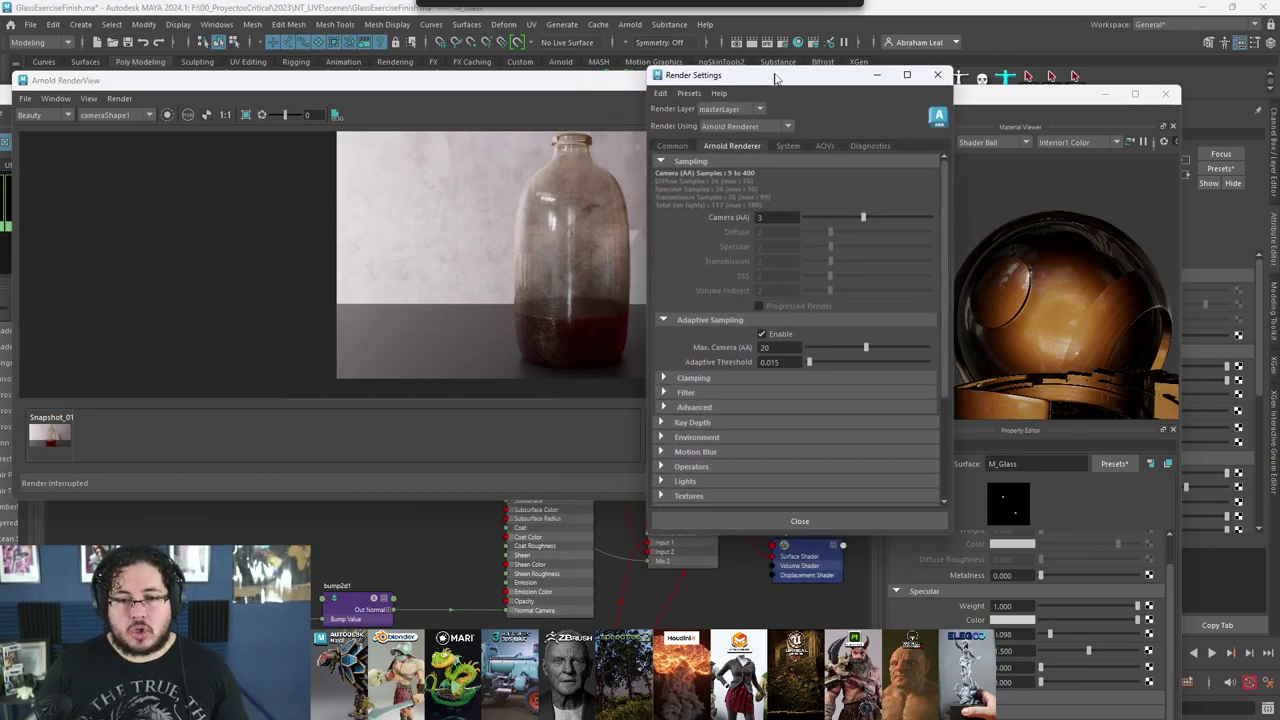
left_click(687, 422)
scroll(687, 422, "down", 2)
left_click(767, 372)
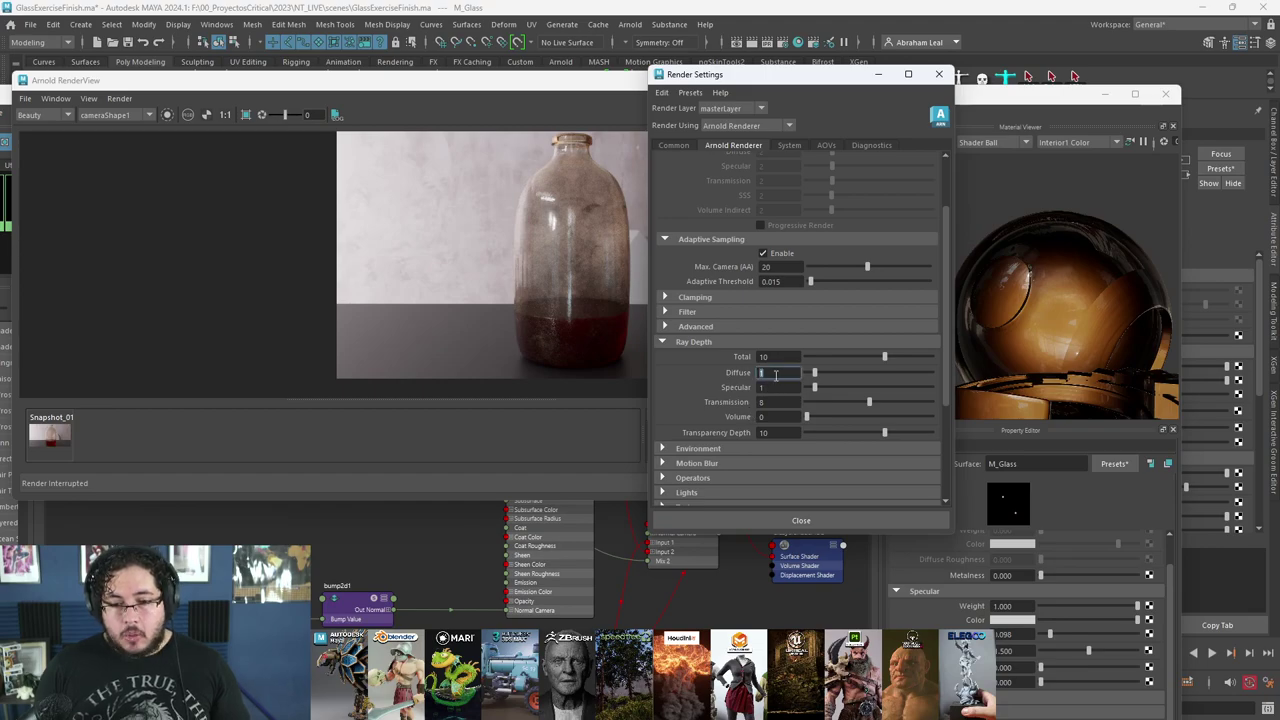
type("8")
key("Tab")
type("8")
key("Tab")
type("16")
key("Return")
- Store a snapshot of the interrupted bottle render in the Arnold RenderView and start a new render
left_click(584, 97)
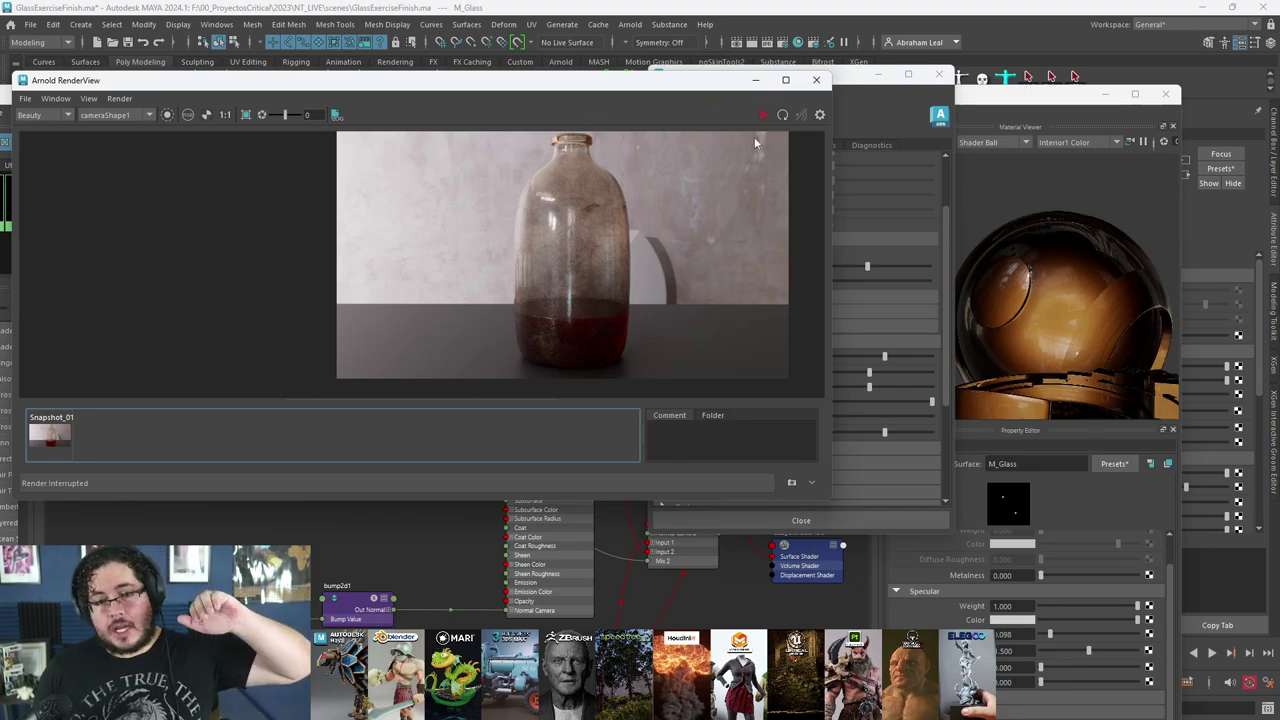
left_click(790, 483)
left_click(765, 116)
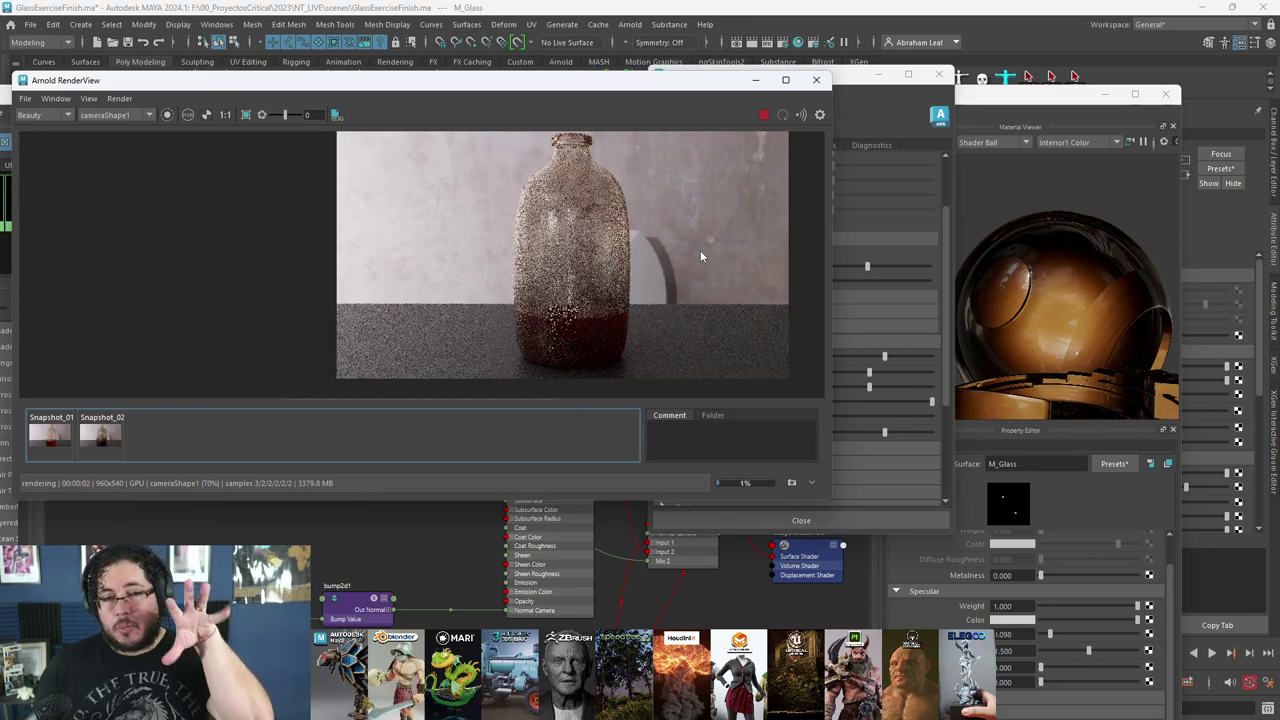
- Compare the new render with Snapshot_02 at different magnifications, alternating between the stored and live images
left_click(98, 445)
left_click(98, 445)
left_click(98, 445)
left_click(98, 445)
scroll(507, 254, "up", 3)
scroll(679, 194, "down", 2)
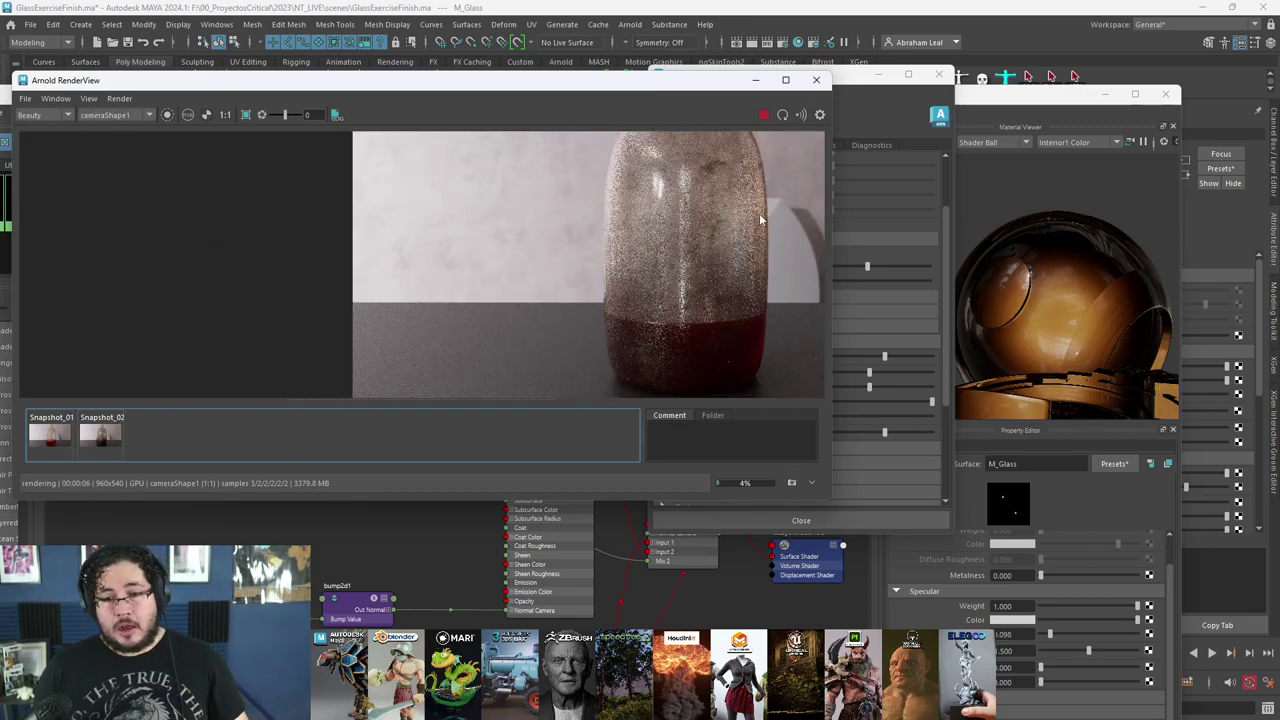
scroll(760, 220, "down", 1)
left_click(100, 438)
left_click(100, 438)
left_click(100, 438)
left_click(100, 438)
- Examine the dirt, glass reflections and liquid of the rendering bottle from near and far
middle_click_drag(657, 262, 626, 262)
scroll(632, 185, "down", 2)
scroll(625, 263, "down", 2)
scroll(625, 263, "up", 2)
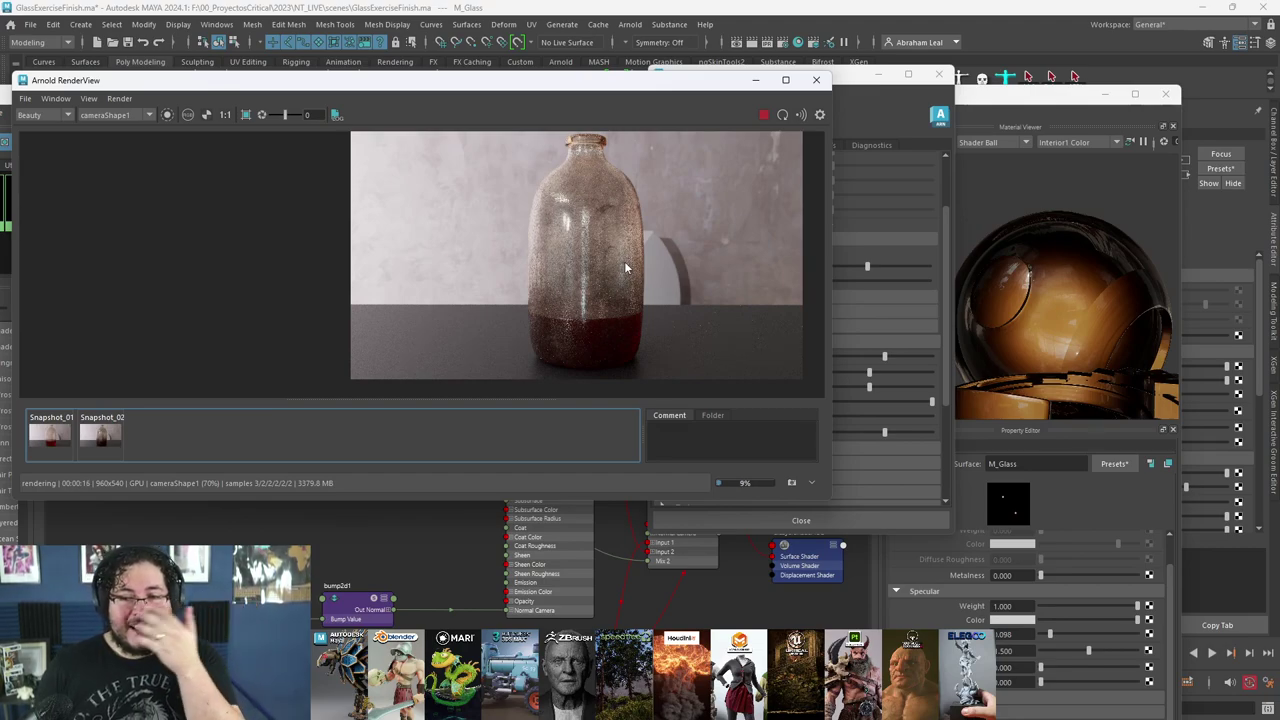
scroll(625, 274, "up", 2)
scroll(626, 278, "down", 2)
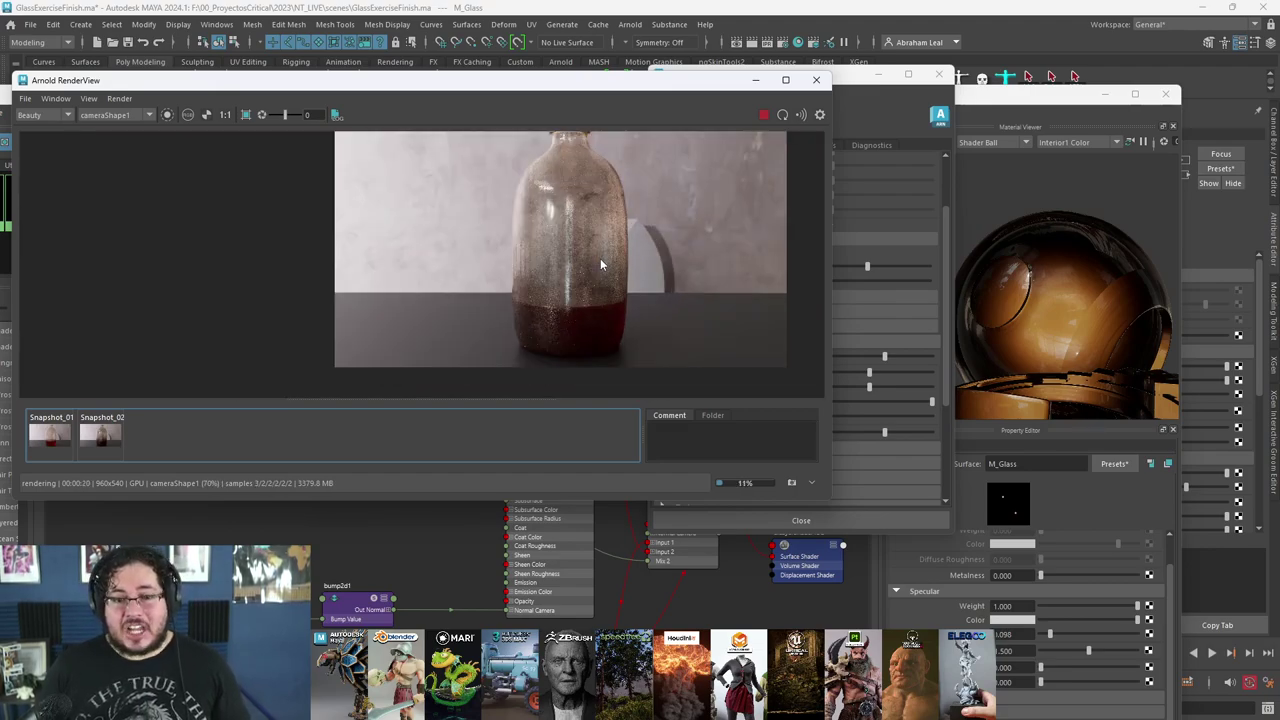
scroll(600, 260, "up", 4)
scroll(600, 264, "down", 3)
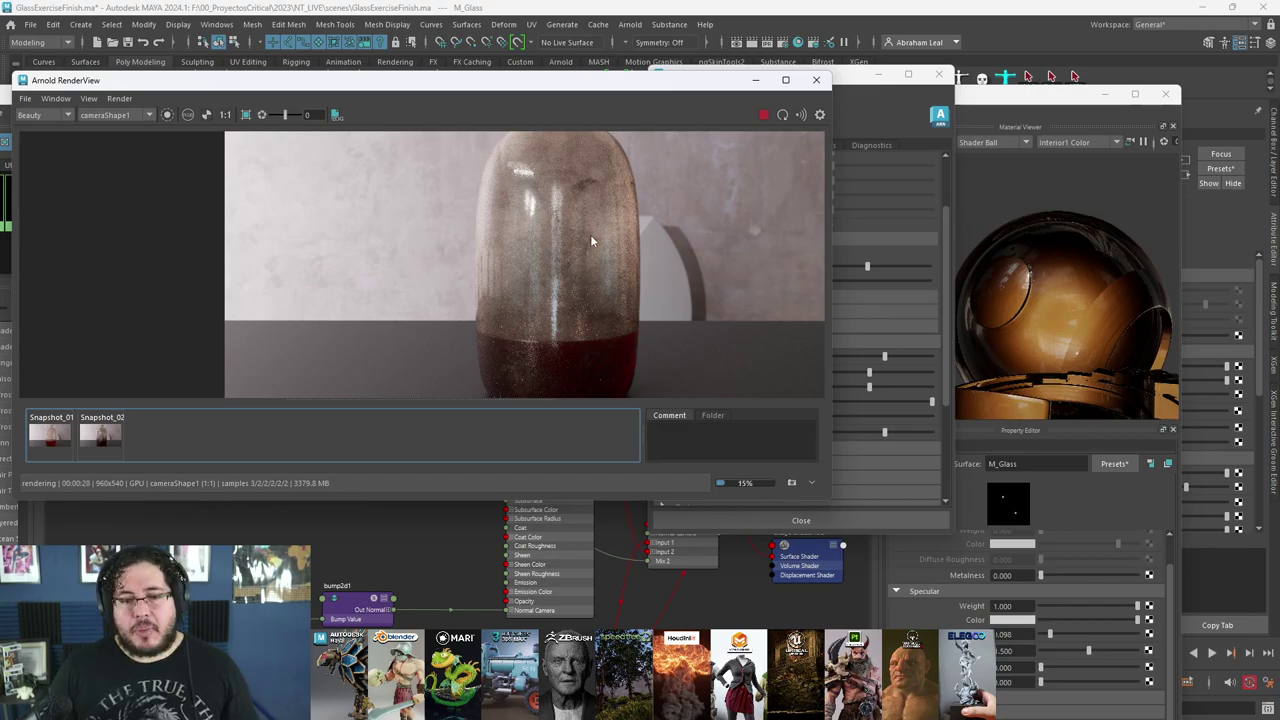
scroll(590, 234, "down", 2)
scroll(590, 234, "up", 2)
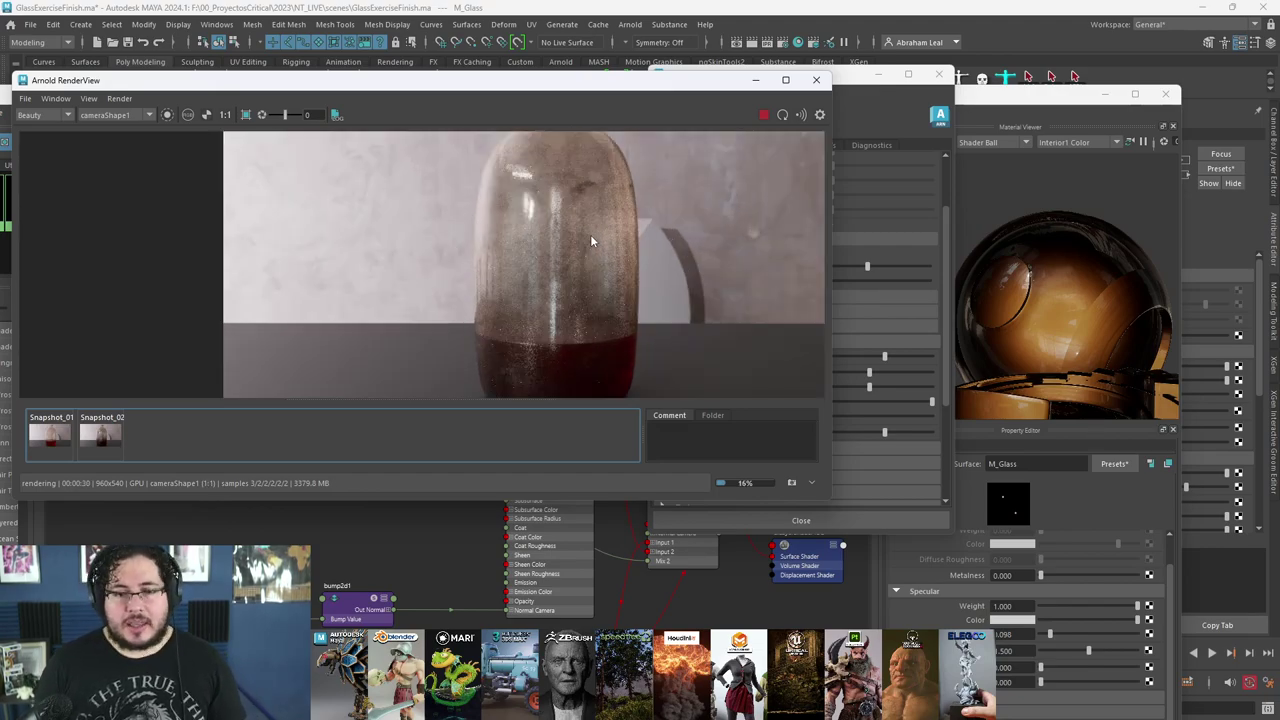
scroll(590, 241, "down", 1)
scroll(590, 241, "up", 2)
scroll(590, 241, "down", 2)
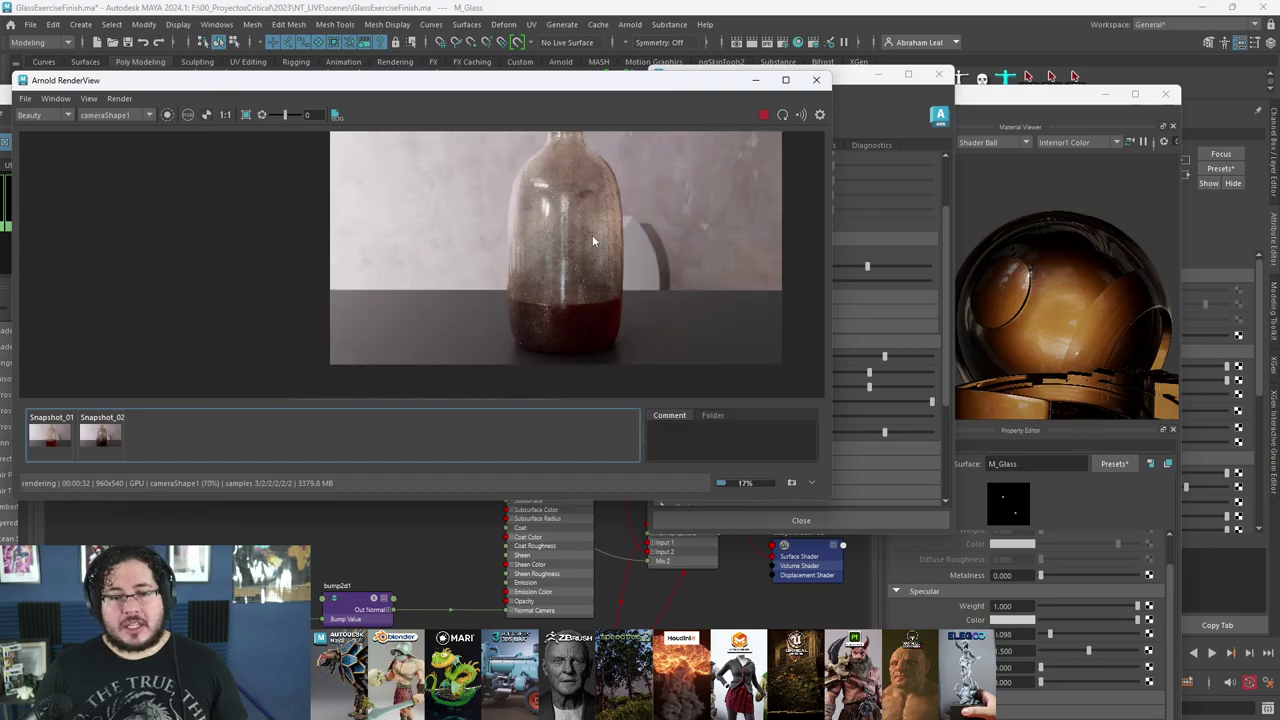
scroll(565, 300, "up", 2)
middle_click_drag(564, 350, 551, 270)
scroll(551, 285, "up", 2)
scroll(548, 326, "down", 2)
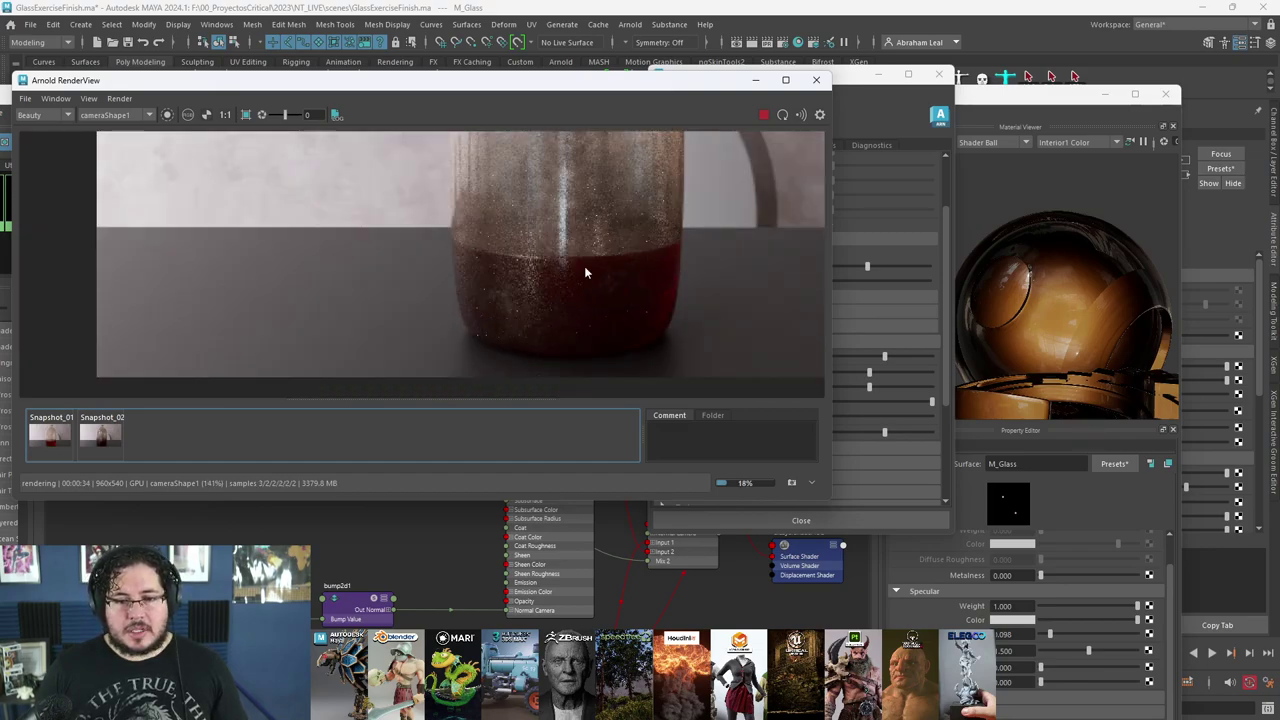
scroll(590, 272, "down", 1)
middle_click_drag(619, 193, 618, 239)
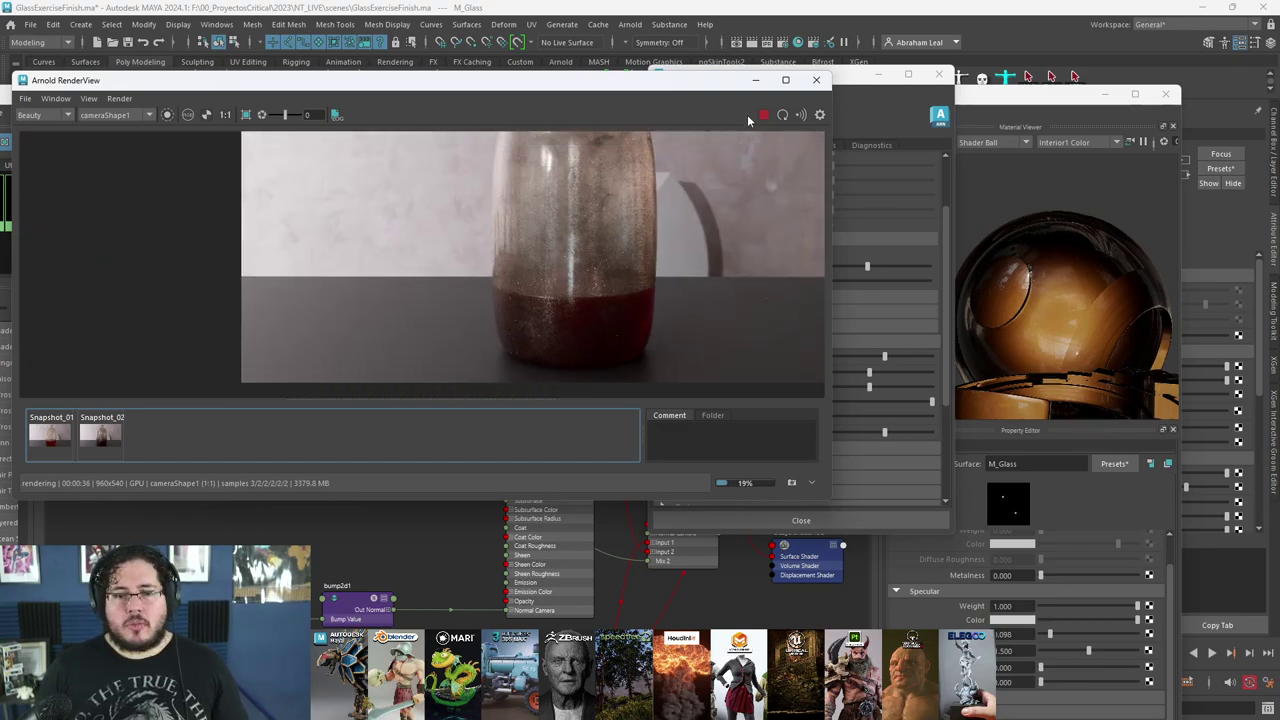
scroll(606, 228, "up", 2)
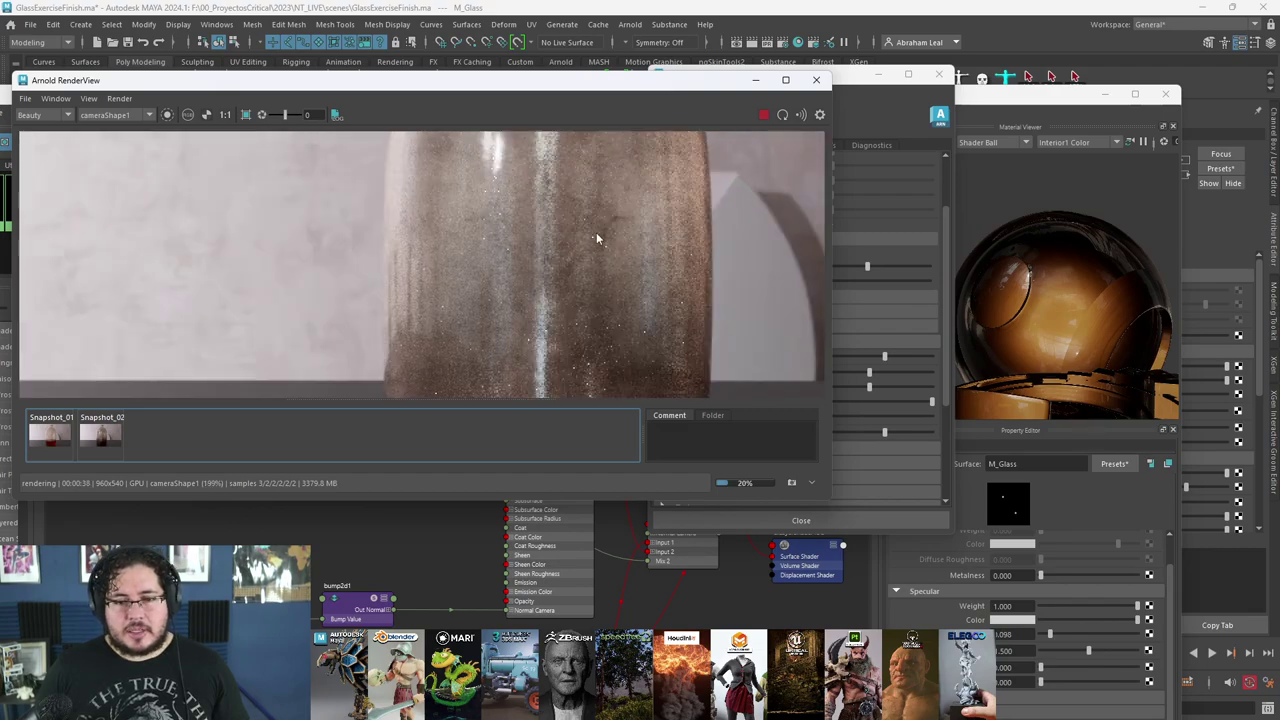
- Switch to Substance 3D Painter, close the texture export dialog, and view the bottle's full material for reference before returning to Maya
key("alt+Tab")
left_click(678, 336)
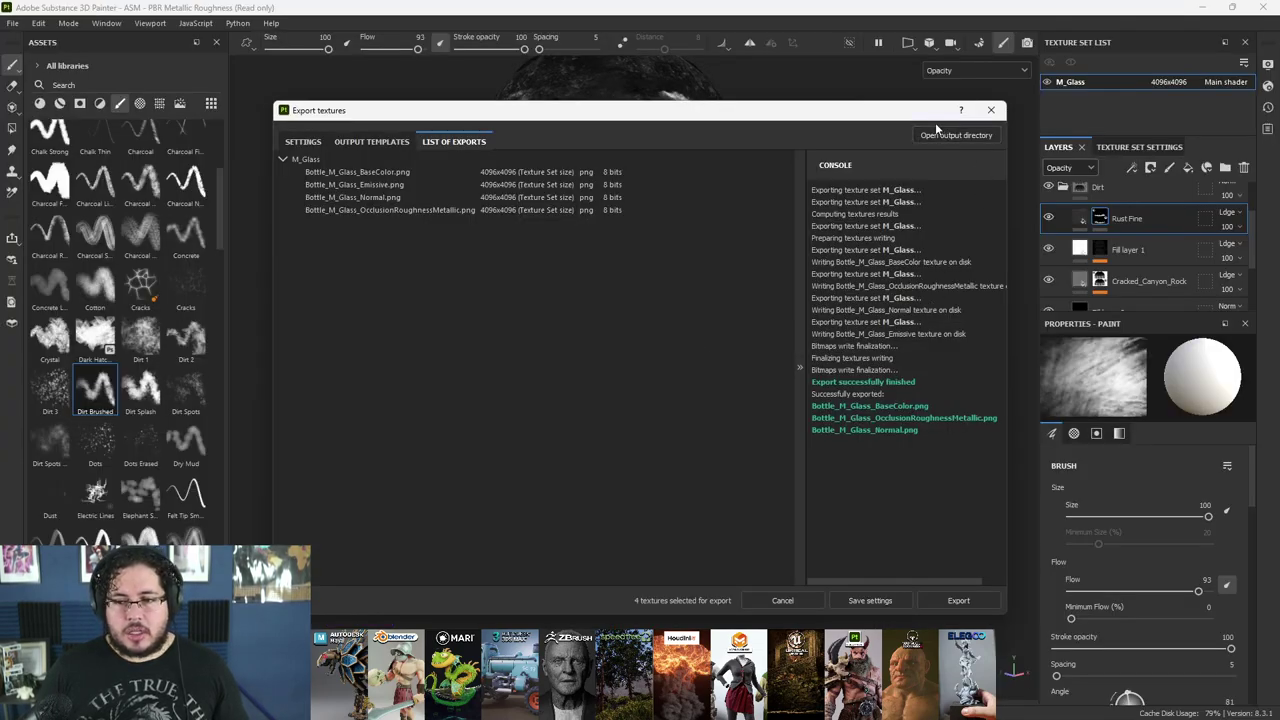
left_click(990, 110)
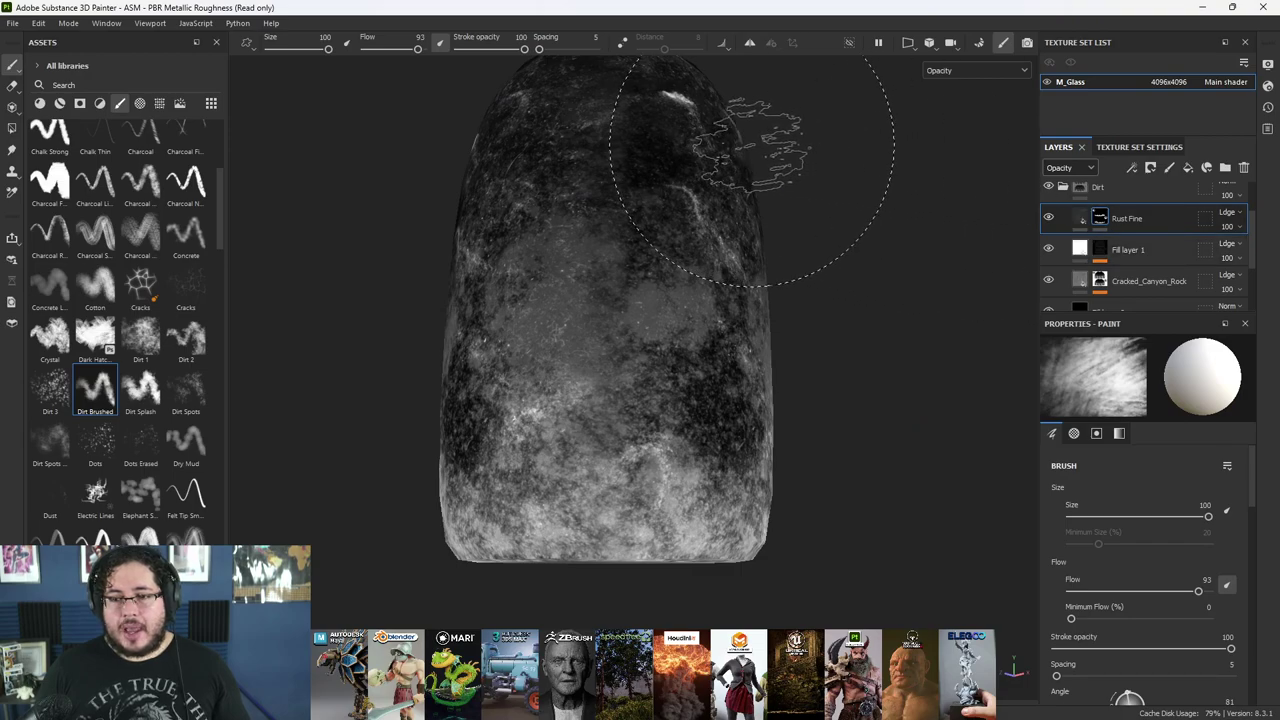
key("m")
left_click_drag(608, 470, 789, 470, "alt")
key("alt+Tab")
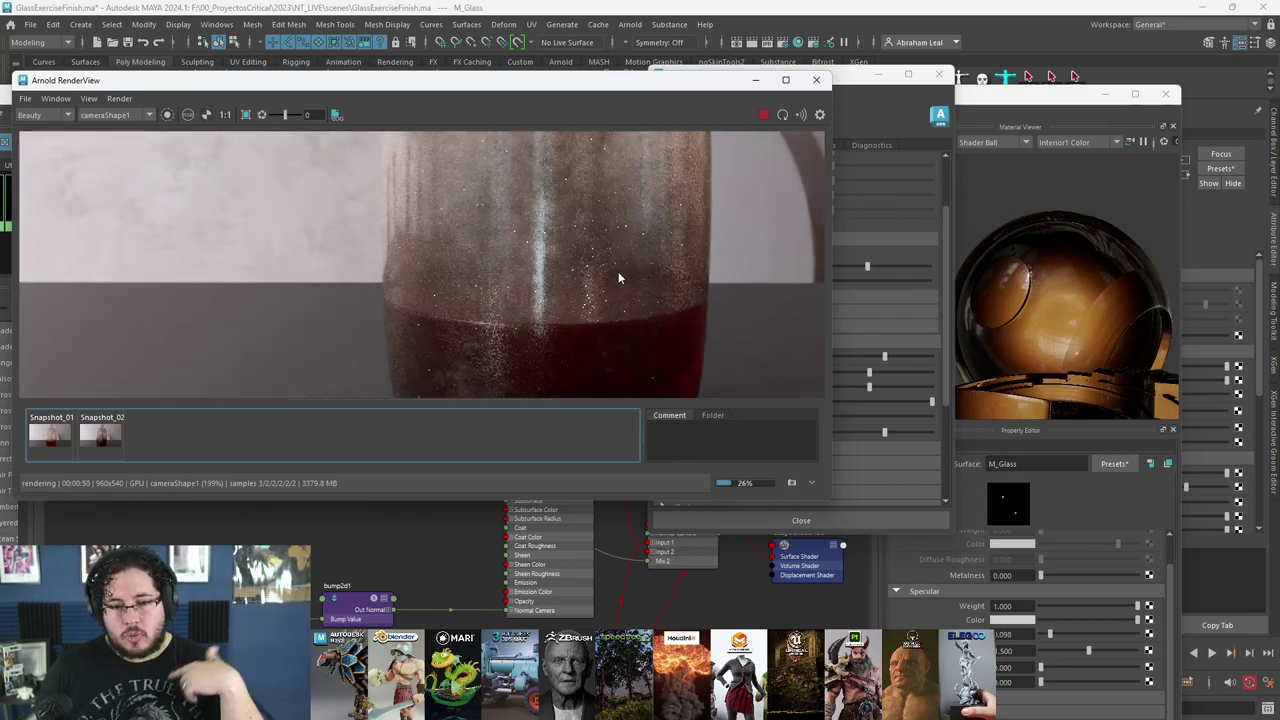
- Review the M_GlassDirt material in the Hypershade against the bottle render, and stop the render
scroll(618, 271, "down", 2)
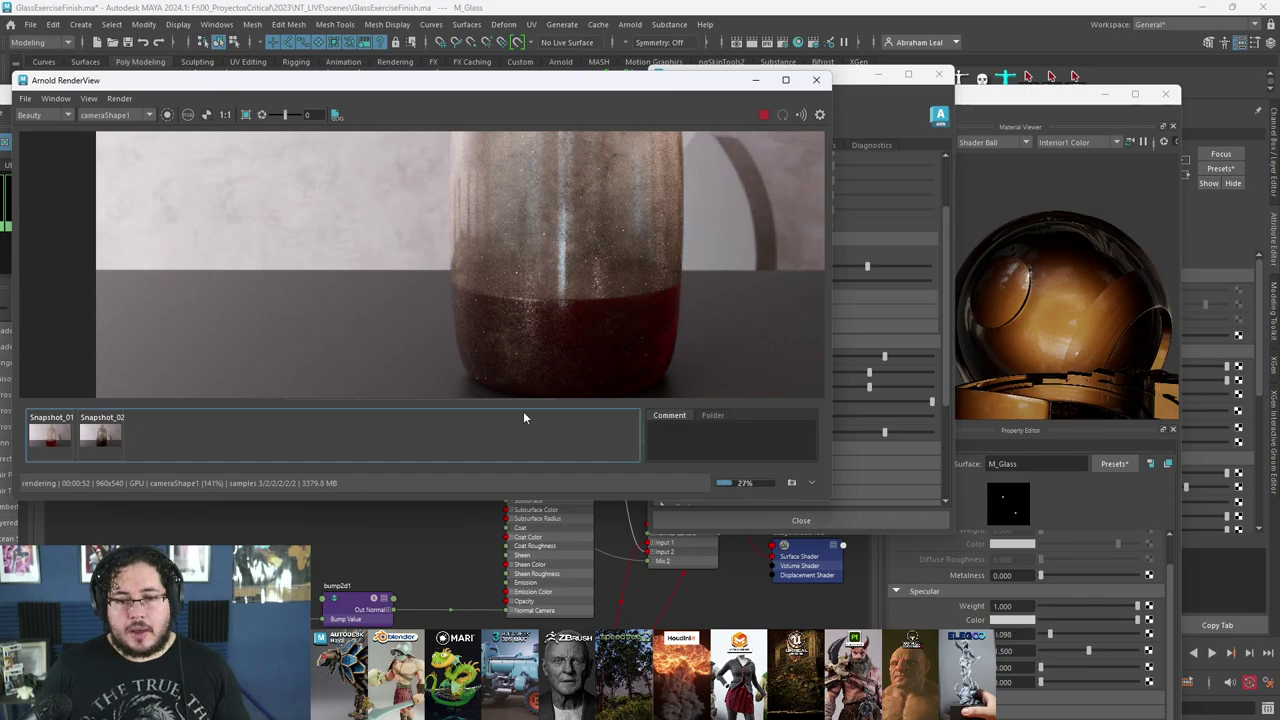
left_click(441, 541)
middle_click_drag(444, 535, 444, 583, "alt")
left_click(547, 463)
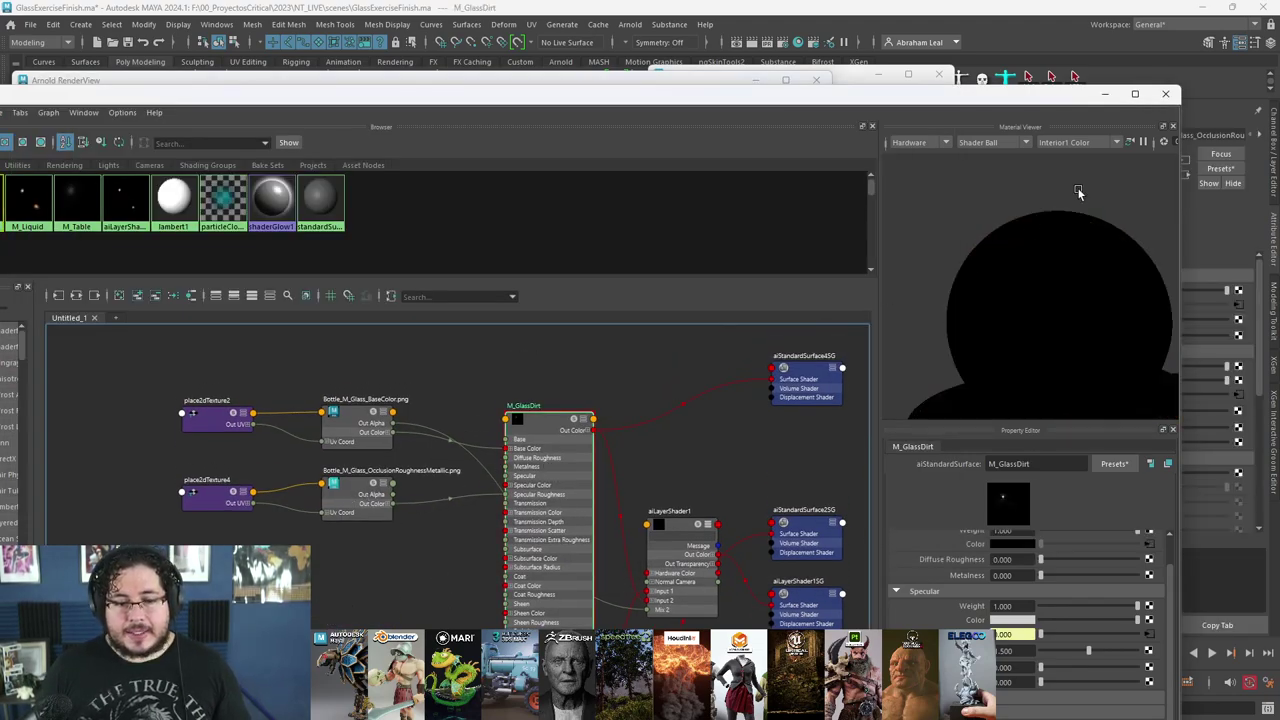
left_click(621, 84)
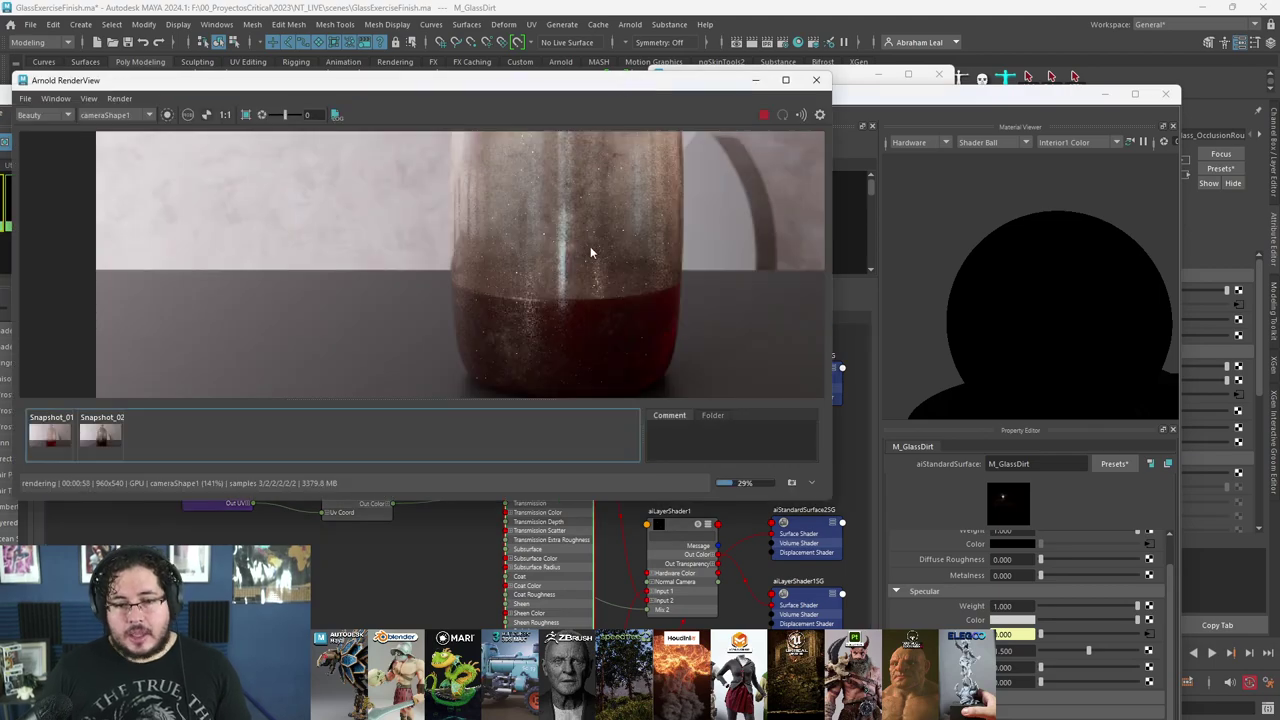
scroll(600, 240, "down", 2)
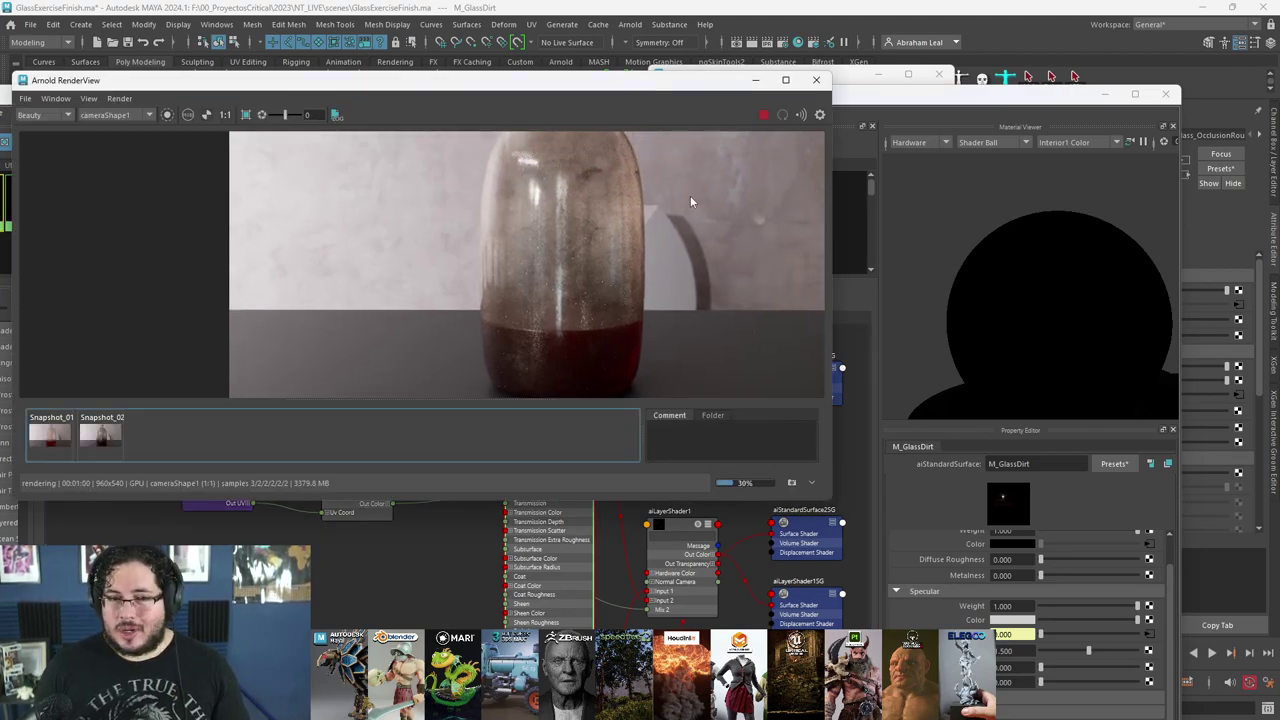
left_click(764, 116)
- Arrange the Arnold RenderView and Hypershade windows side by side, narrowing the RenderView and framing the bottle in it
left_click_drag(480, 80, 716, 43)
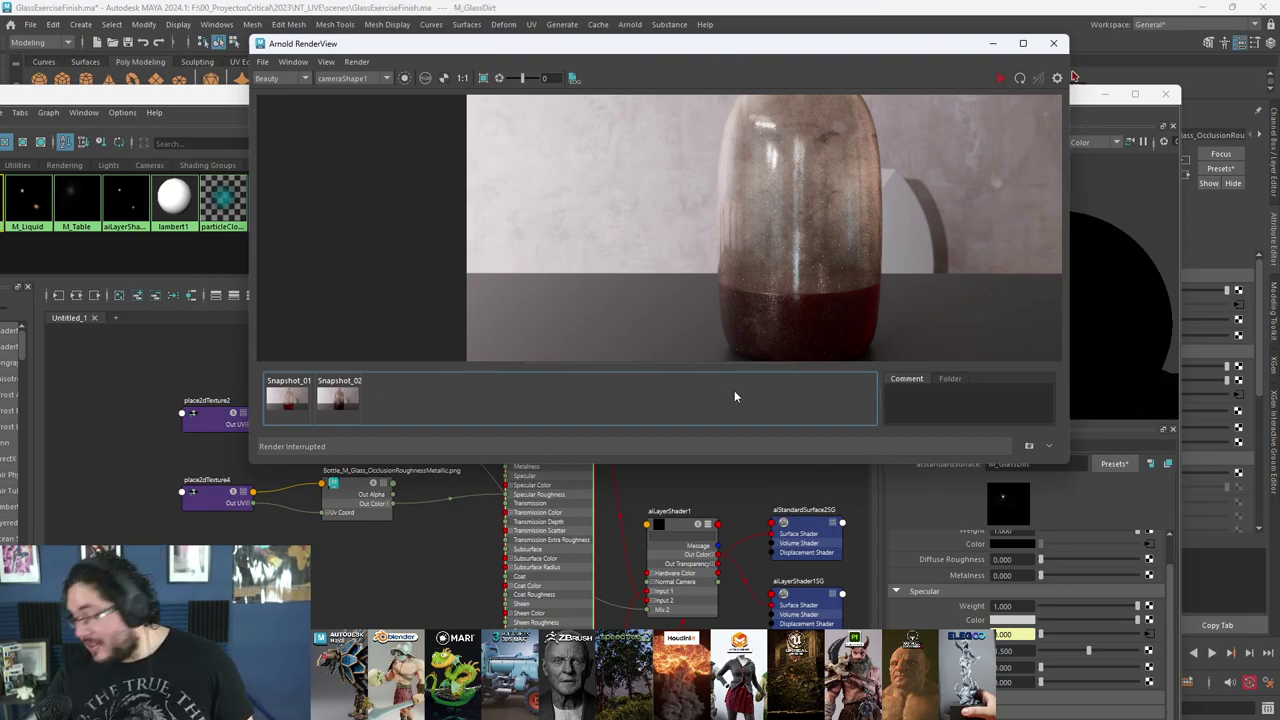
left_click(359, 557)
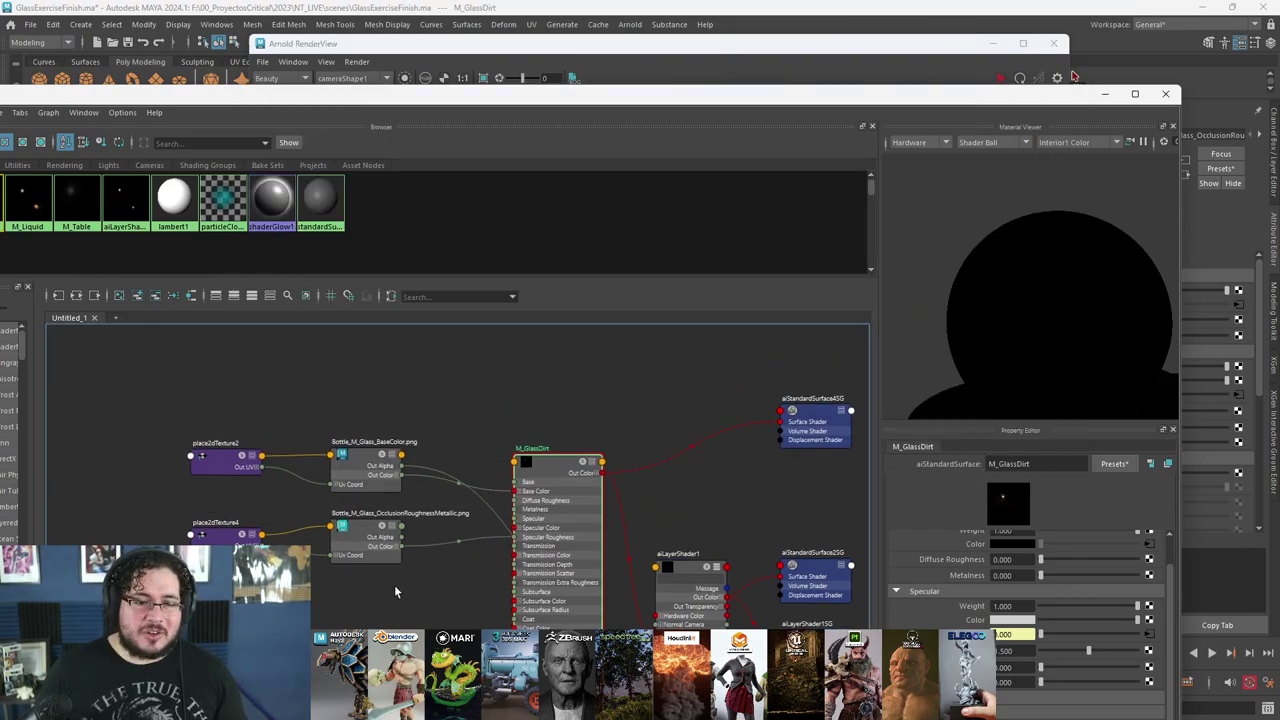
left_click_drag(18, 102, 478, 108)
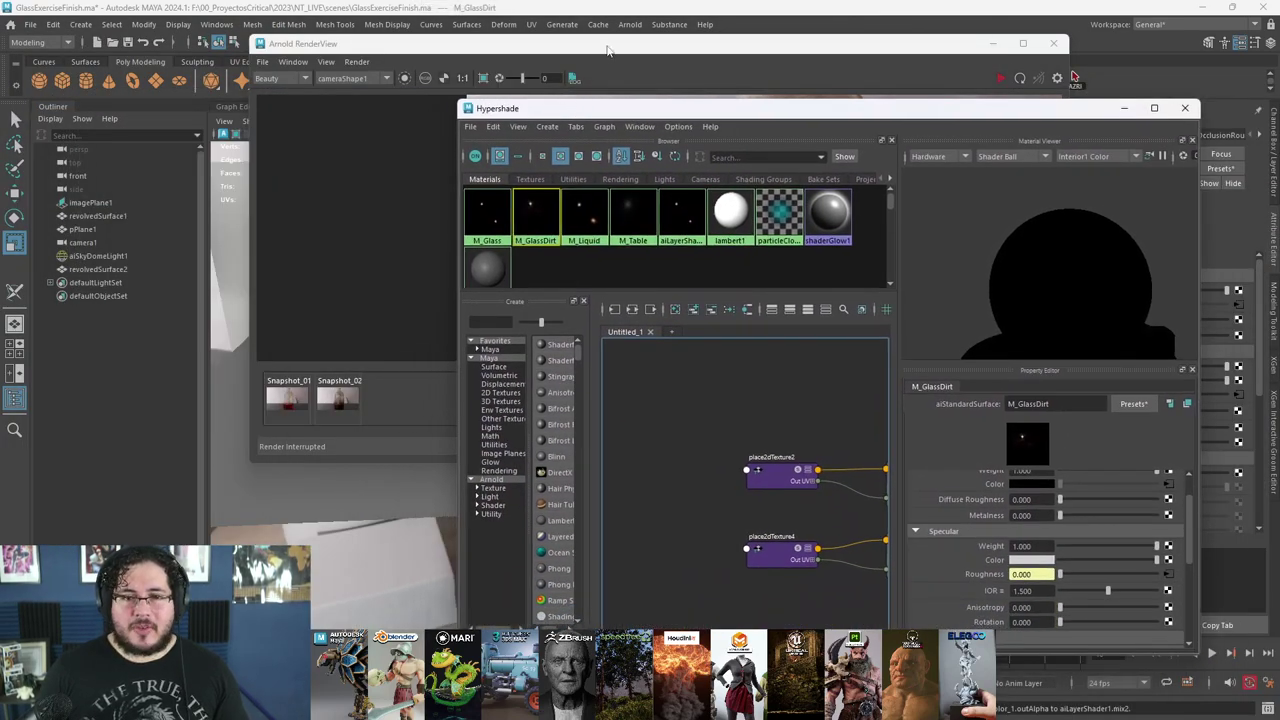
left_click_drag(607, 50, 419, 71)
scroll(546, 253, "down", 2)
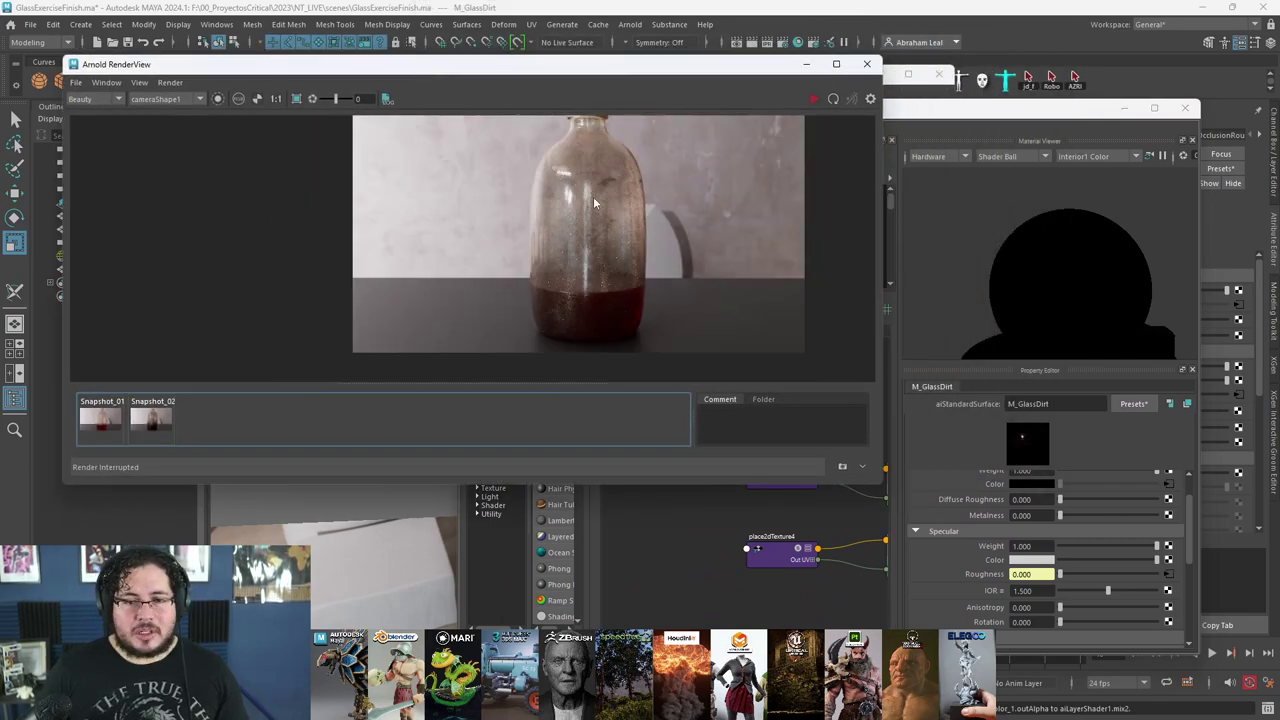
left_click_drag(883, 259, 572, 260)
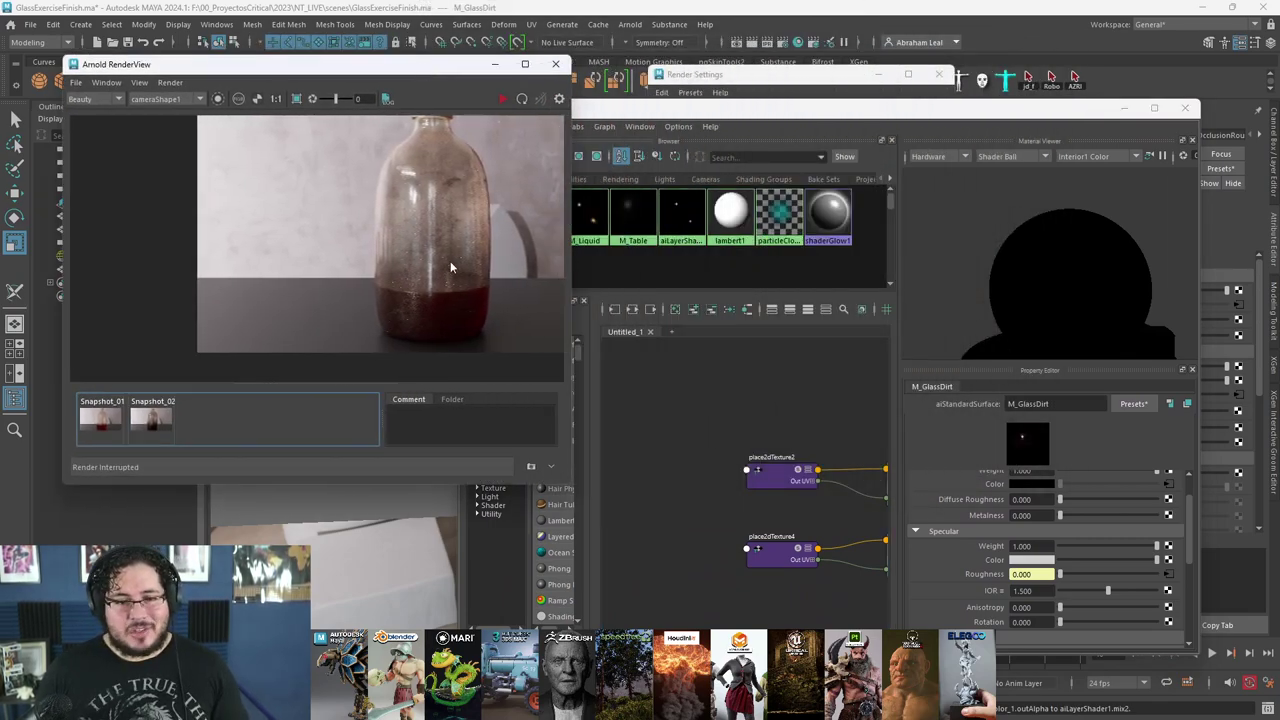
middle_click_drag(446, 260, 362, 266)
scroll(362, 268, "down", 2)
- Add an aiRange node to the Hypershade graph near the Bottle_M_Glass_BaseColor.png texture
middle_click_drag(714, 415, 614, 371, "alt")
middle_click_drag(756, 398, 655, 361, "alt")
middle_click_drag(825, 409, 754, 402, "alt")
key("Tab")
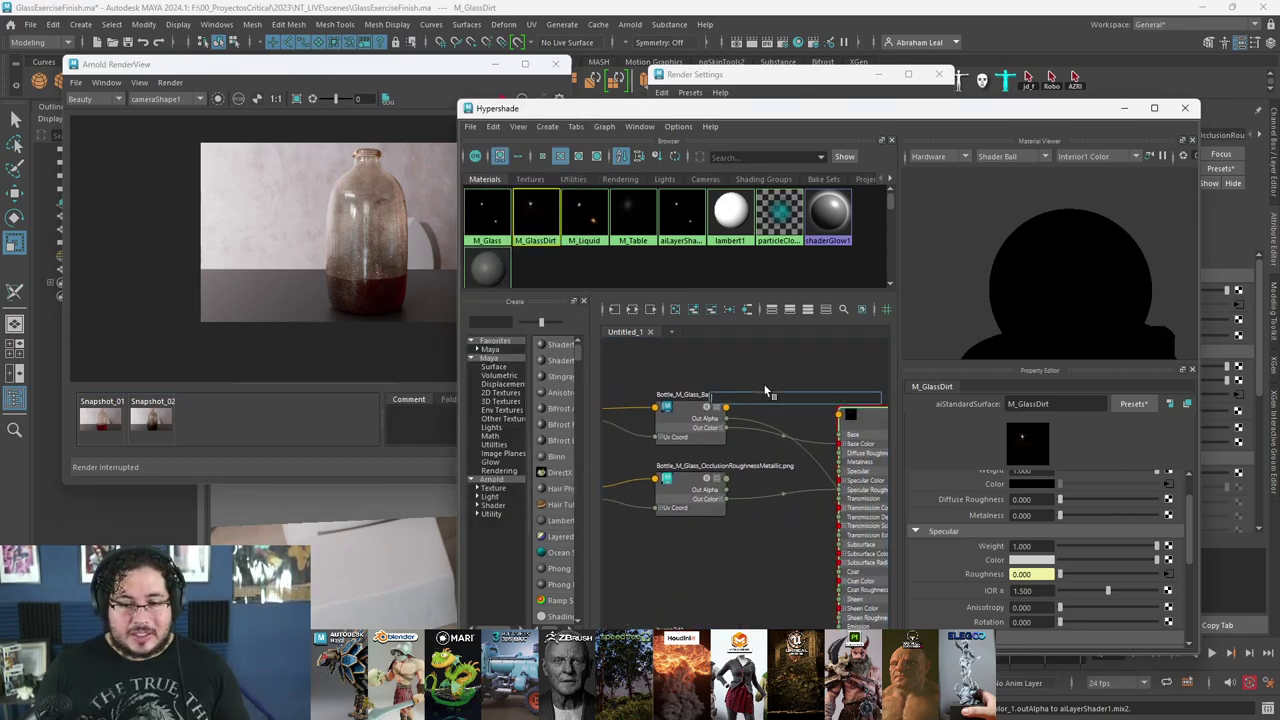
type("aira")
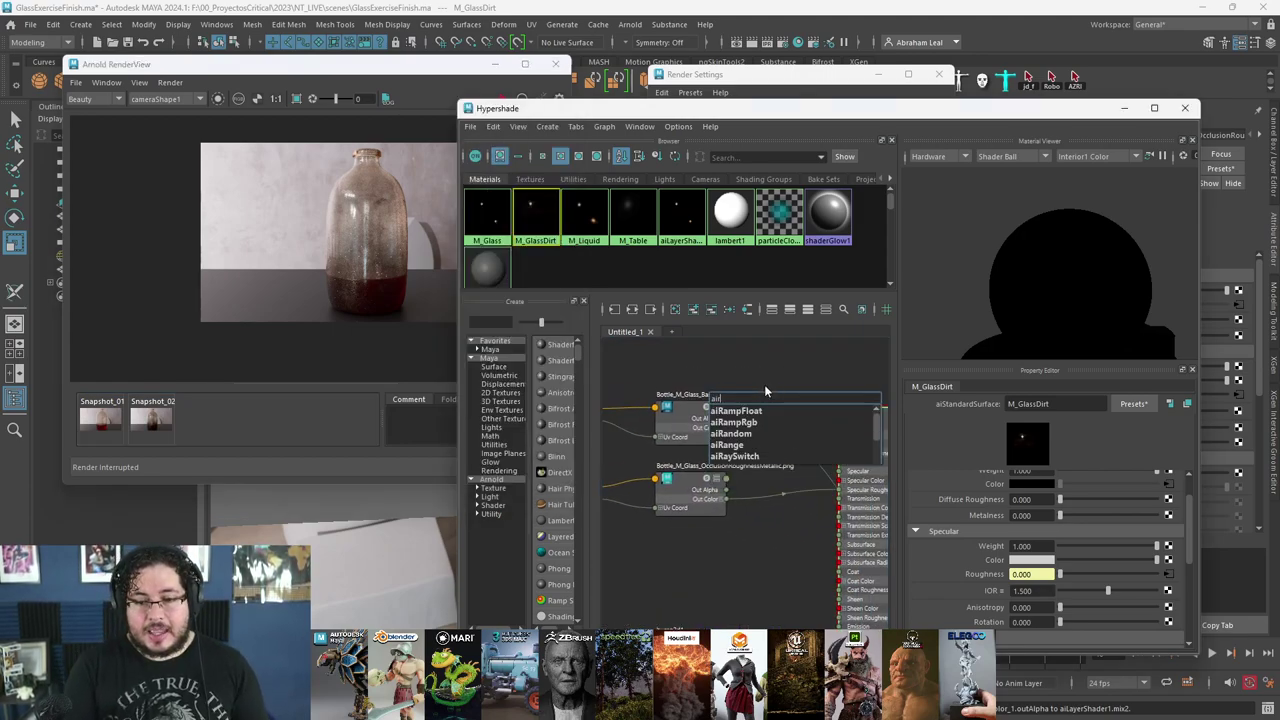
key("Down")
key("Down")
key("Down")
key("Down")
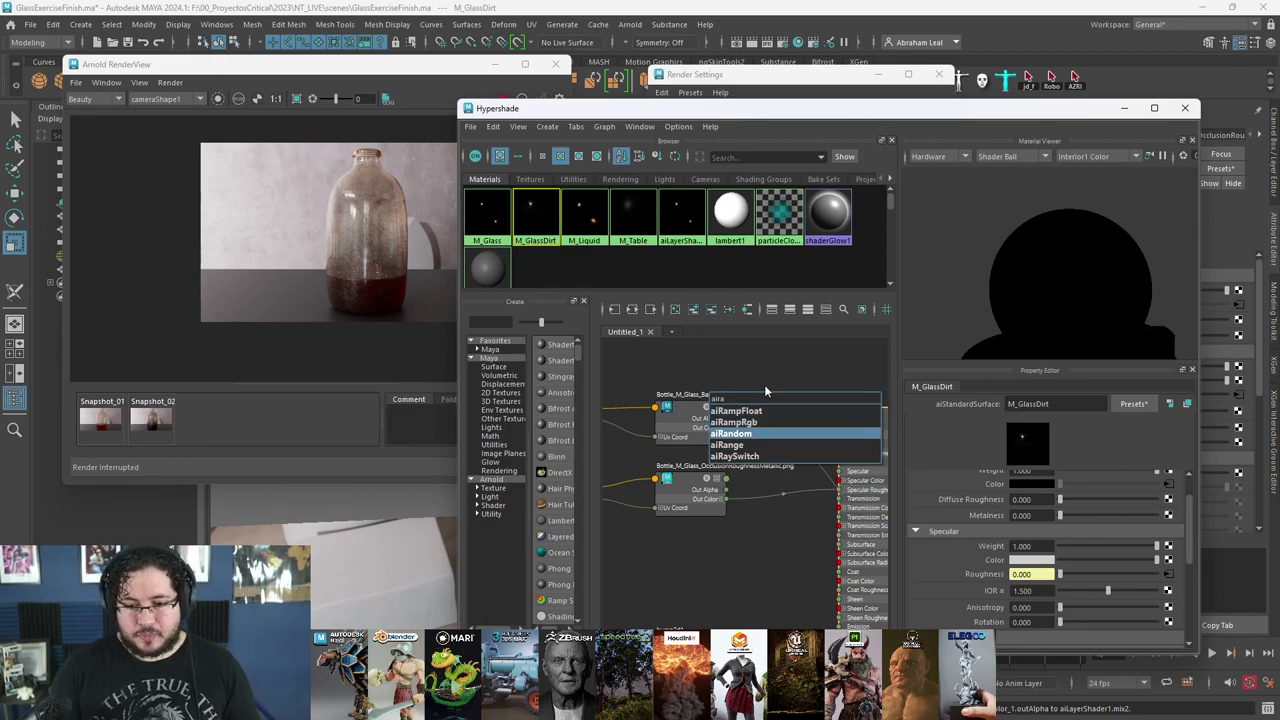
key("Return")
- Place the aiRange node above M_GlassDirt and connect the BaseColor texture's Out Alpha to its Input R, G and B
left_click_drag(761, 402, 799, 352)
middle_click_drag(705, 384, 668, 408, "alt")
left_click_drag(639, 446, 710, 392)
left_click(713, 392)
left_click_drag(667, 439, 709, 401)
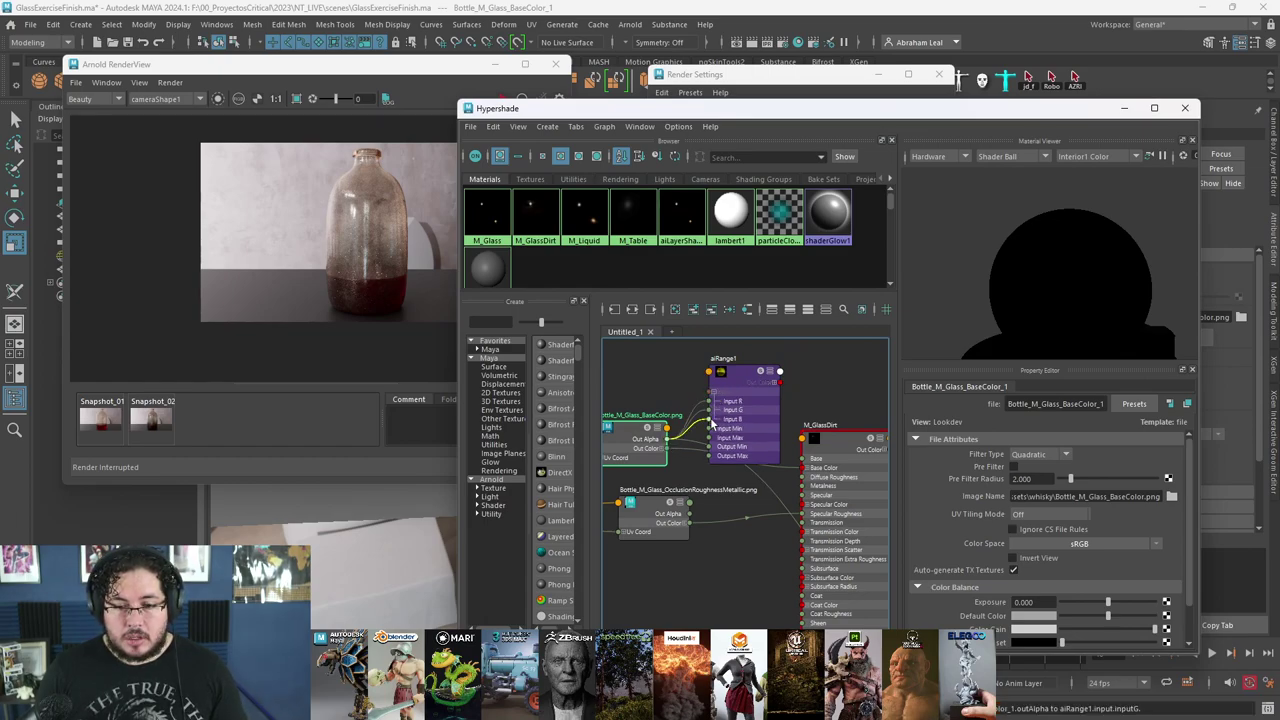
- Expand the outputs of aiRange1 and connect its Out Color R to the Layer 2 Mix of aiLayerShader1
left_click(774, 383)
left_click_drag(752, 376, 752, 337)
middle_click_drag(792, 424, 699, 390, "alt")
left_click_drag(679, 354, 845, 636)
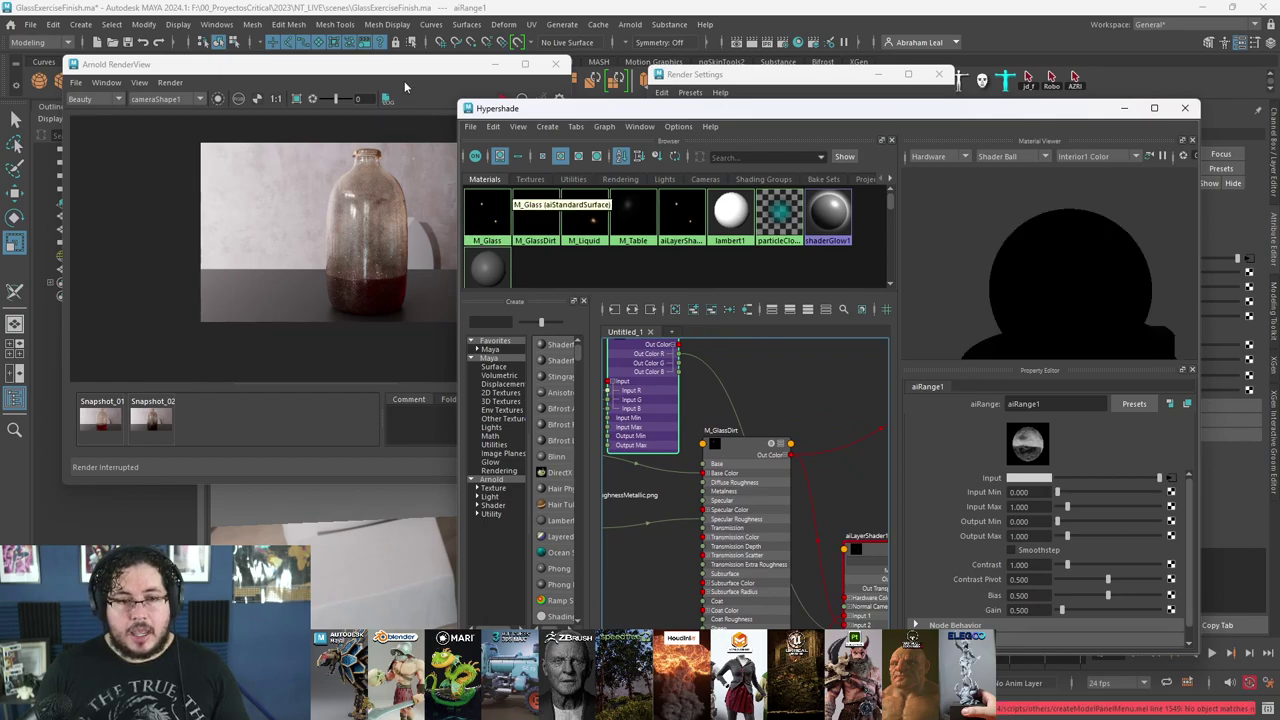
- Render the bottle briefly with the aiRange mask in the Arnold RenderView and stop the render
left_click(404, 91)
left_click(503, 98)
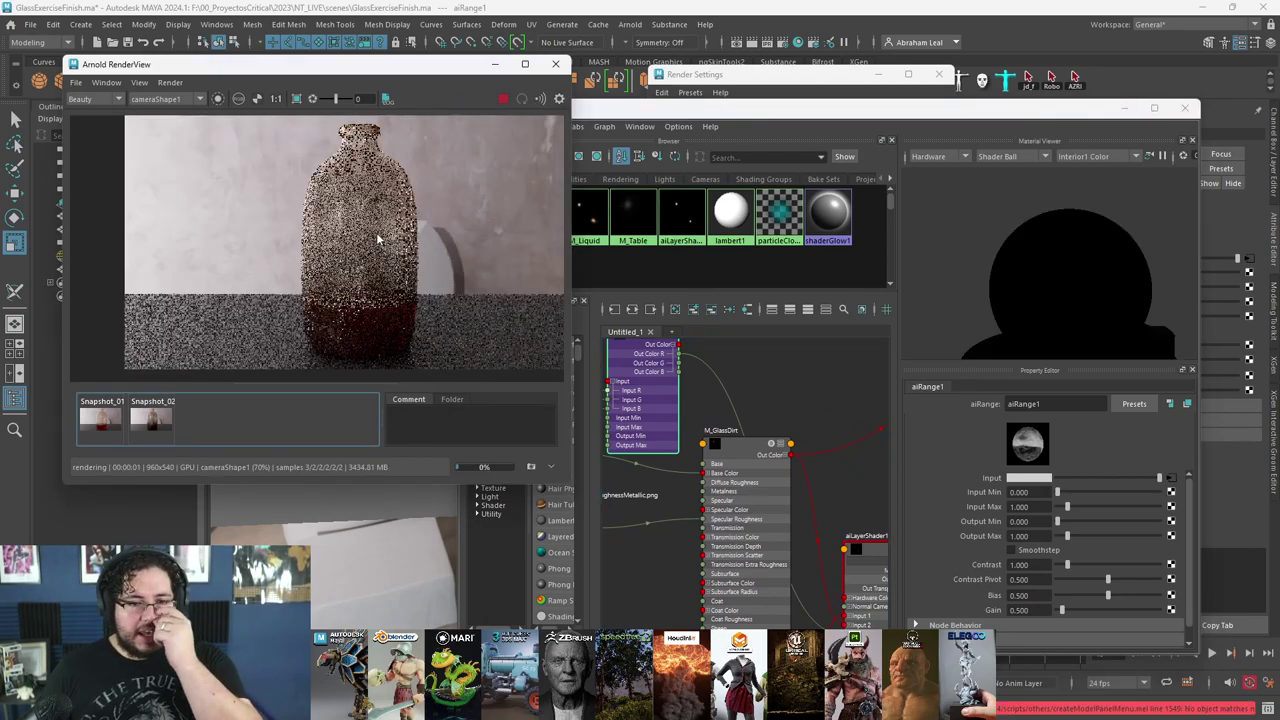
left_click(503, 98)
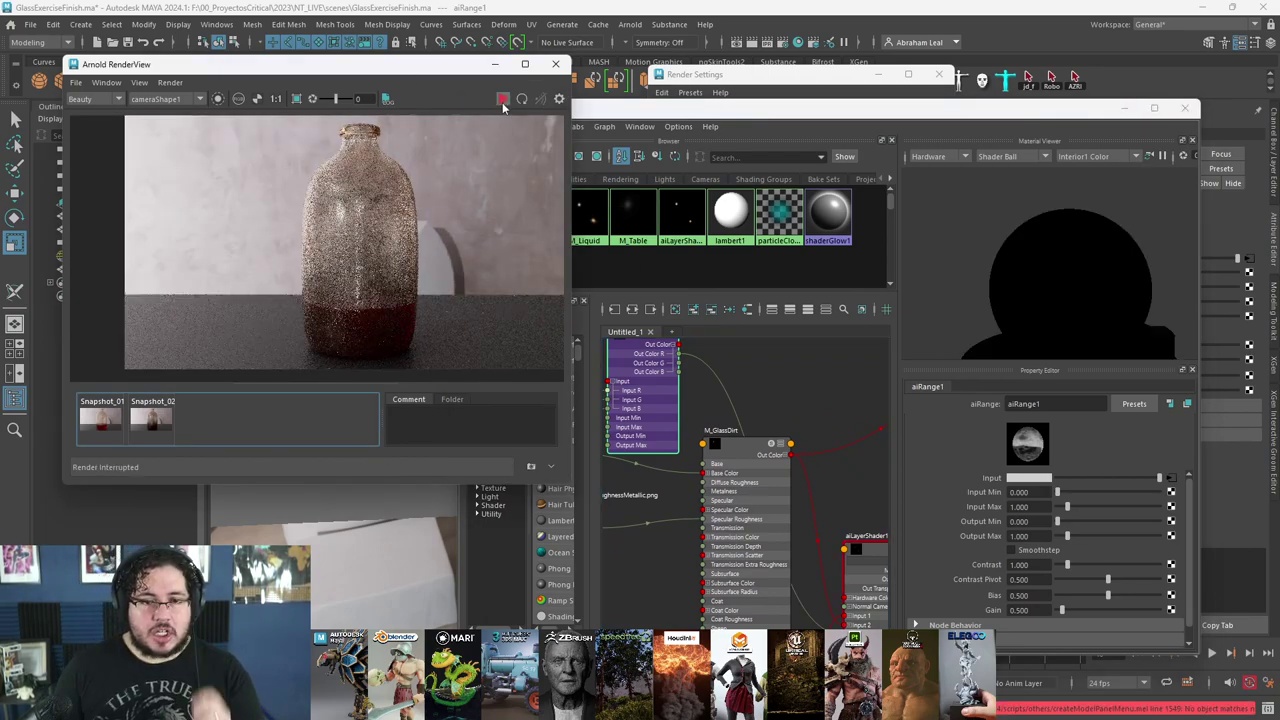
- Select aiRange1 and render it in isolation in the Arnold RenderView to view the dirt mask on the bottle
left_click(650, 379)
middle_click_drag(648, 378, 682, 425, "alt")
left_click_drag(672, 389, 675, 370)
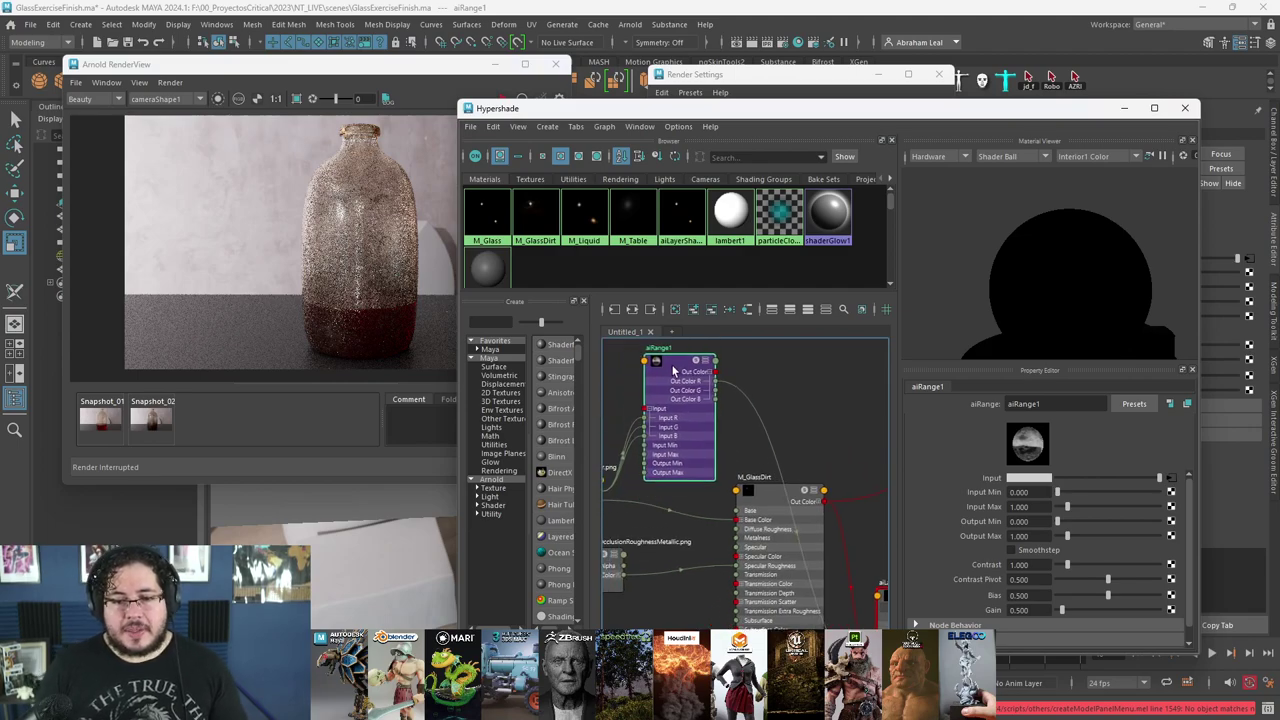
left_click(263, 135)
left_click(503, 98)
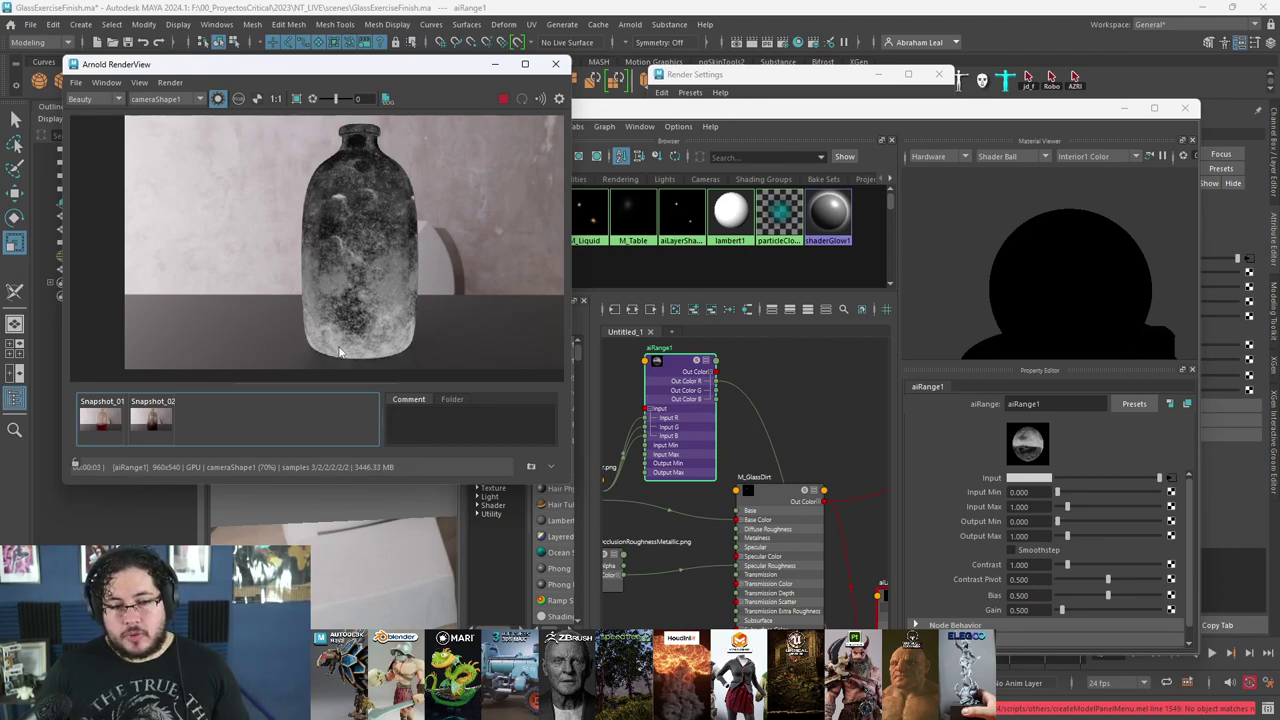
- Lower aiRange1's Input Max to about 0.596 and its Output Max to about 0.728
left_click(688, 422)
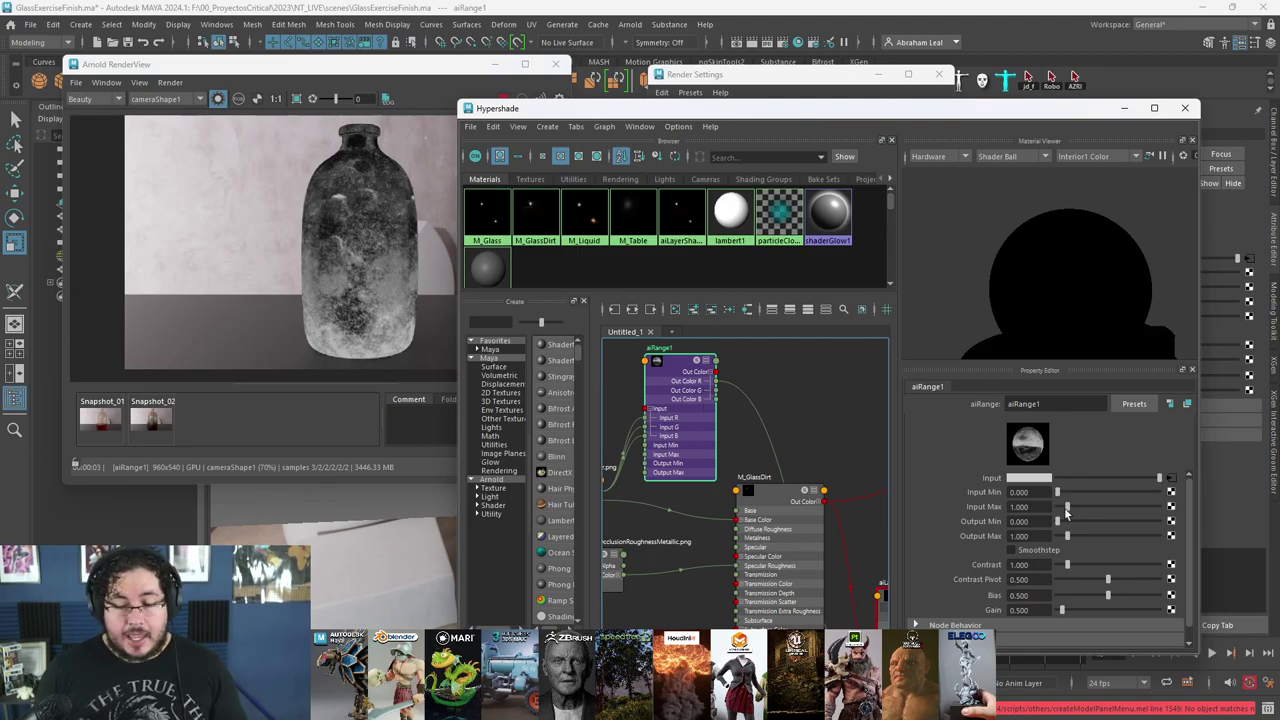
left_click_drag(1067, 510, 1064, 509)
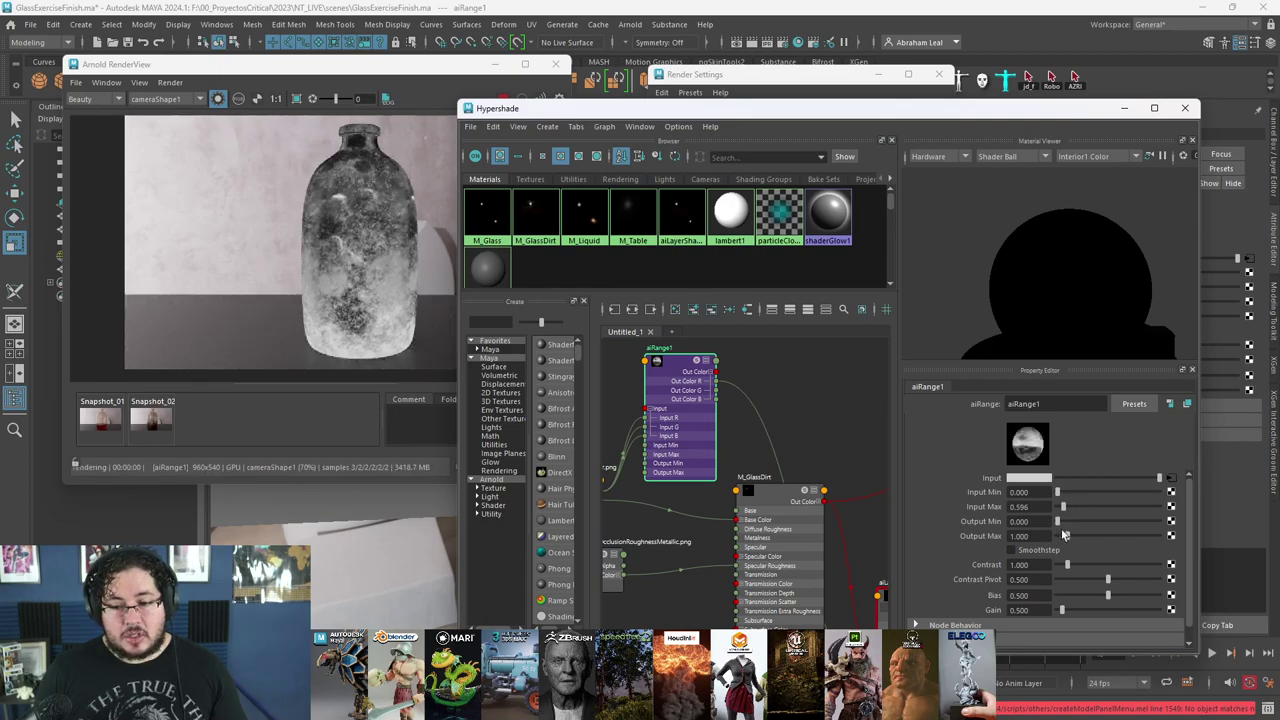
mouse_move(1060, 524)
left_mouse_down()
mouse_move(1049, 524)
mouse_move(1065, 538)
left_mouse_up()
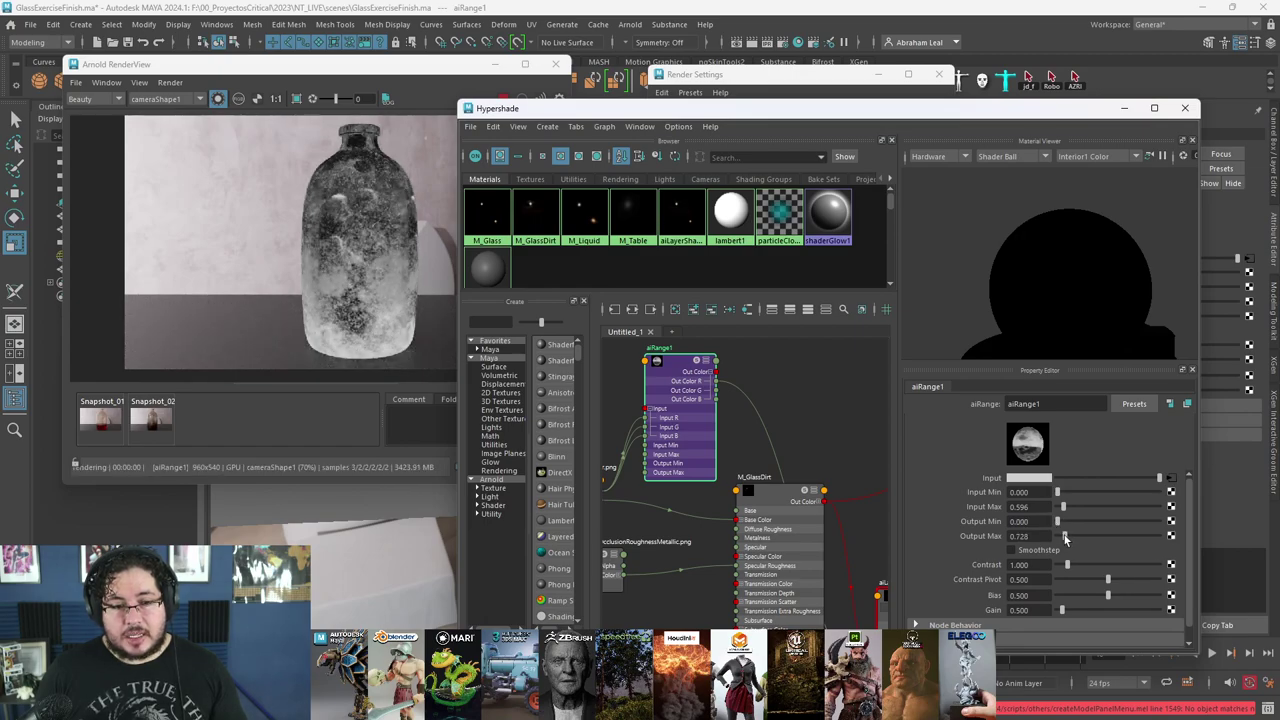
- Leave the isolated mask view and examine the dirt on the bottle closely in the full render
left_click(217, 100)
scroll(360, 230, "up", 4)
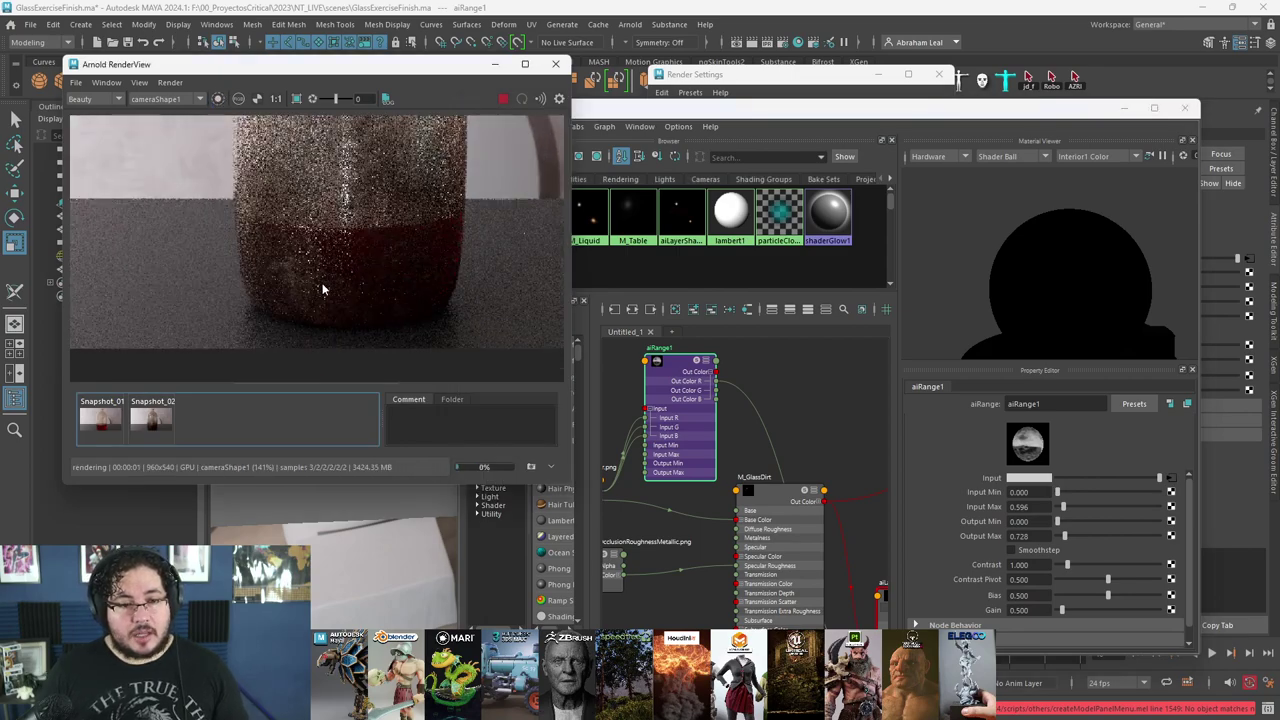
scroll(300, 280, "down", 2)
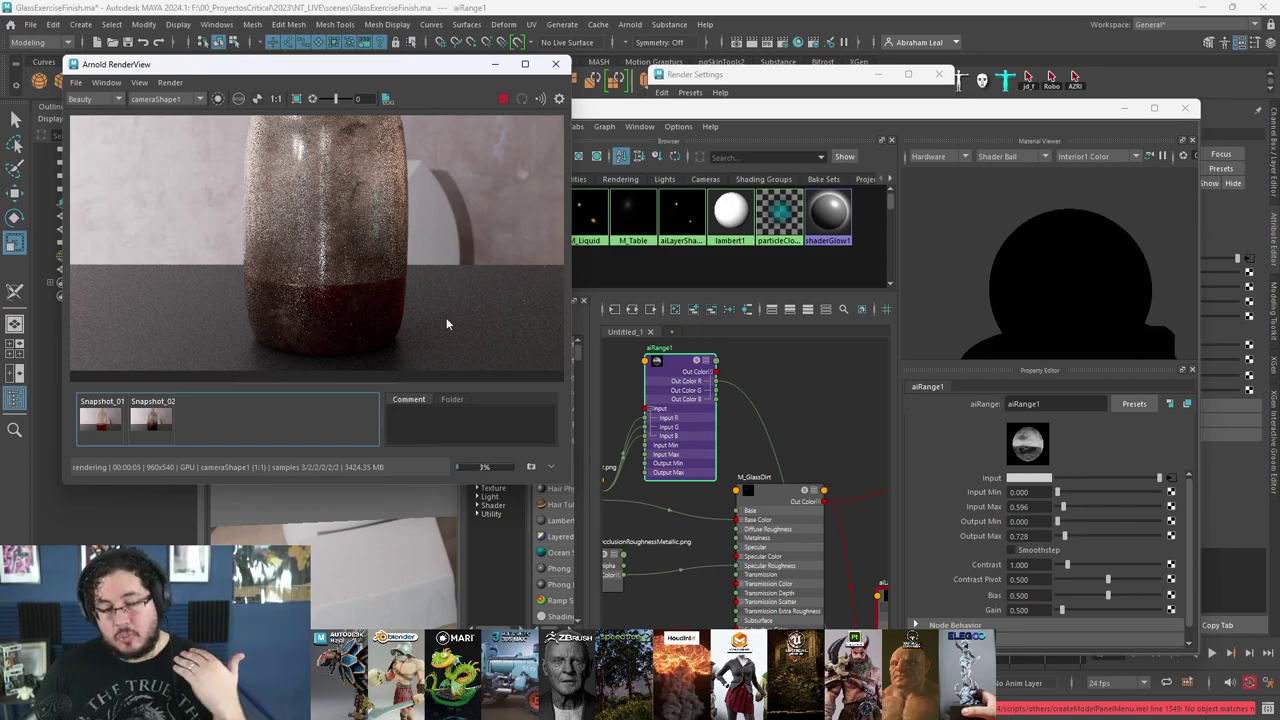
scroll(393, 252, "down", 1)
left_click(694, 369)
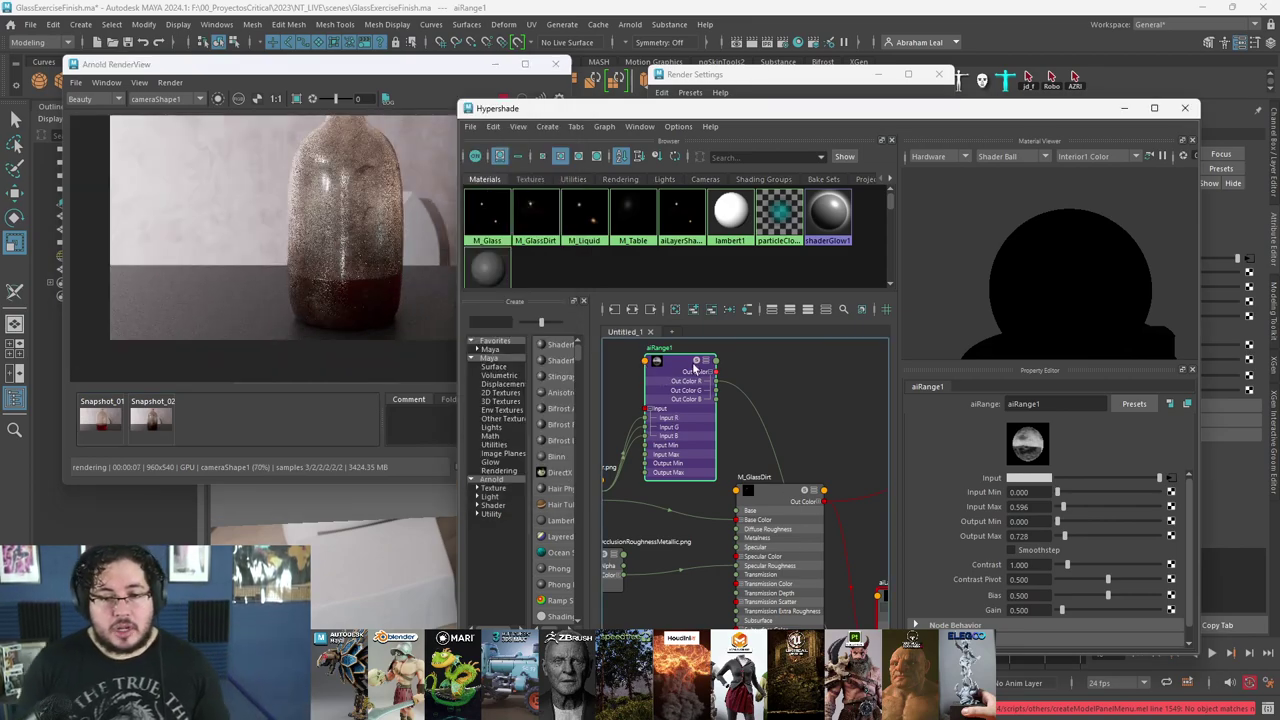
scroll(367, 264, "down", 1)
left_click(366, 265)
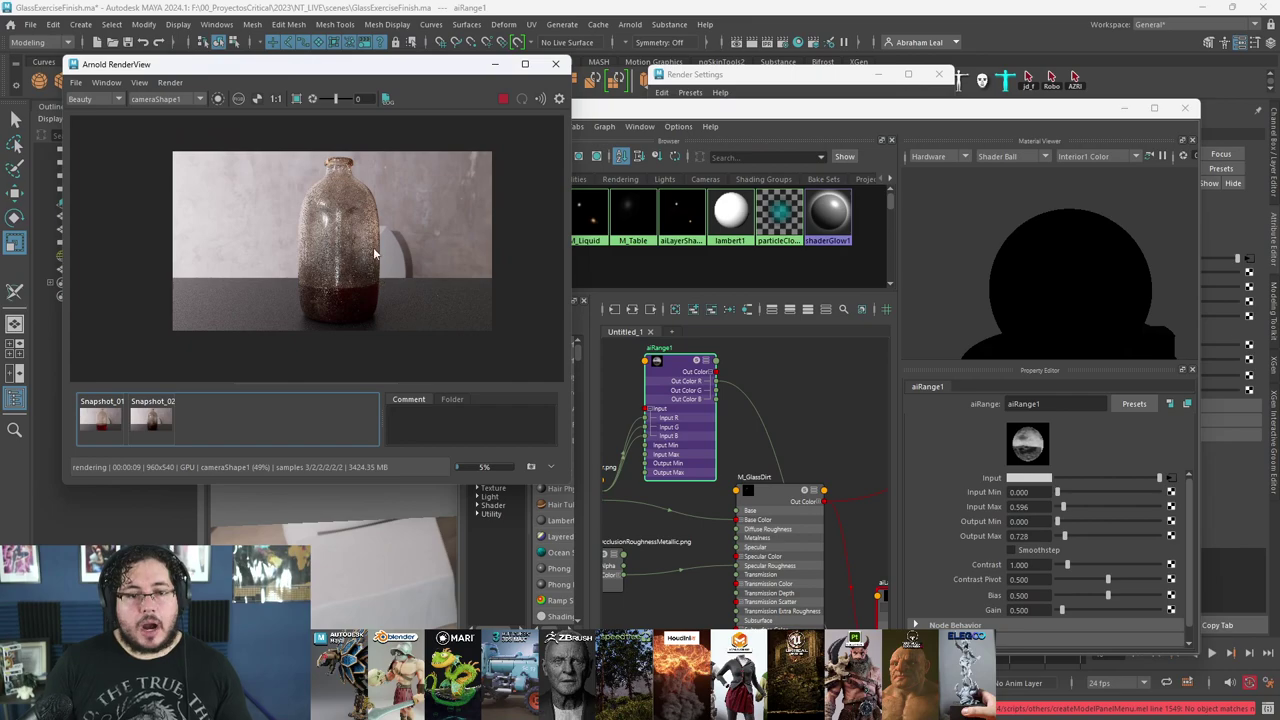
scroll(375, 256, "up", 3)
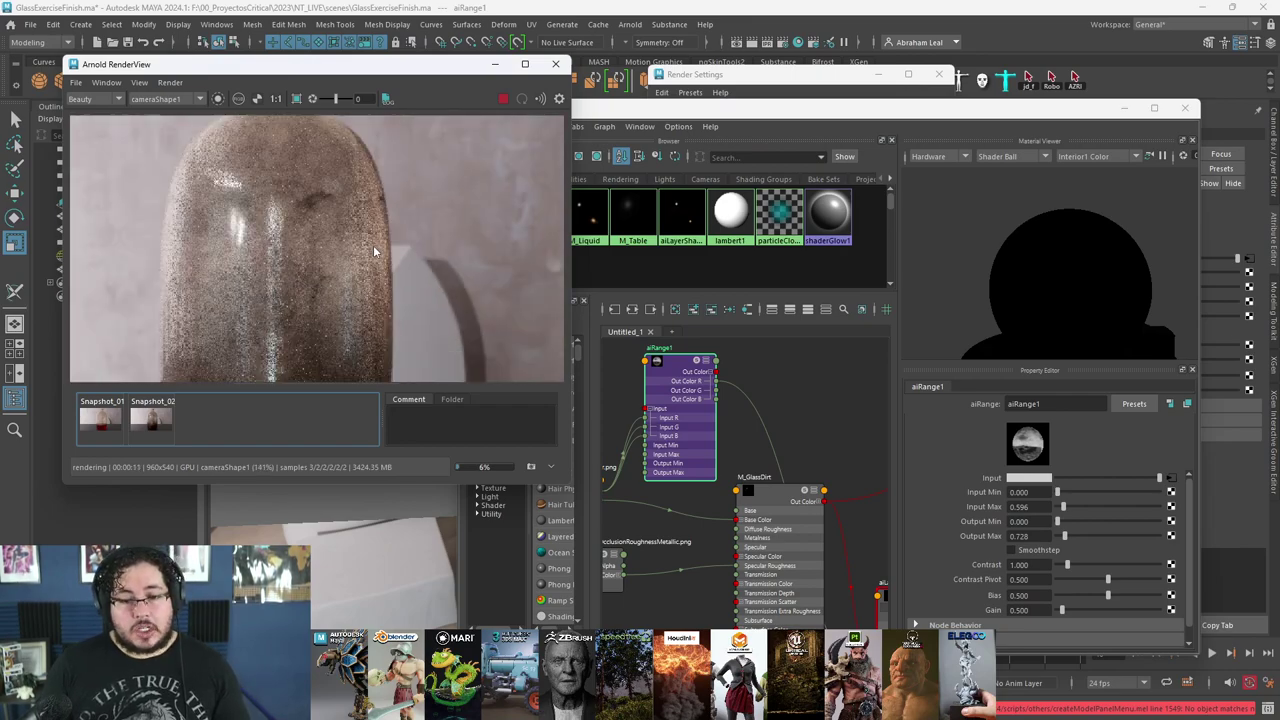
scroll(373, 245, "down", 2)
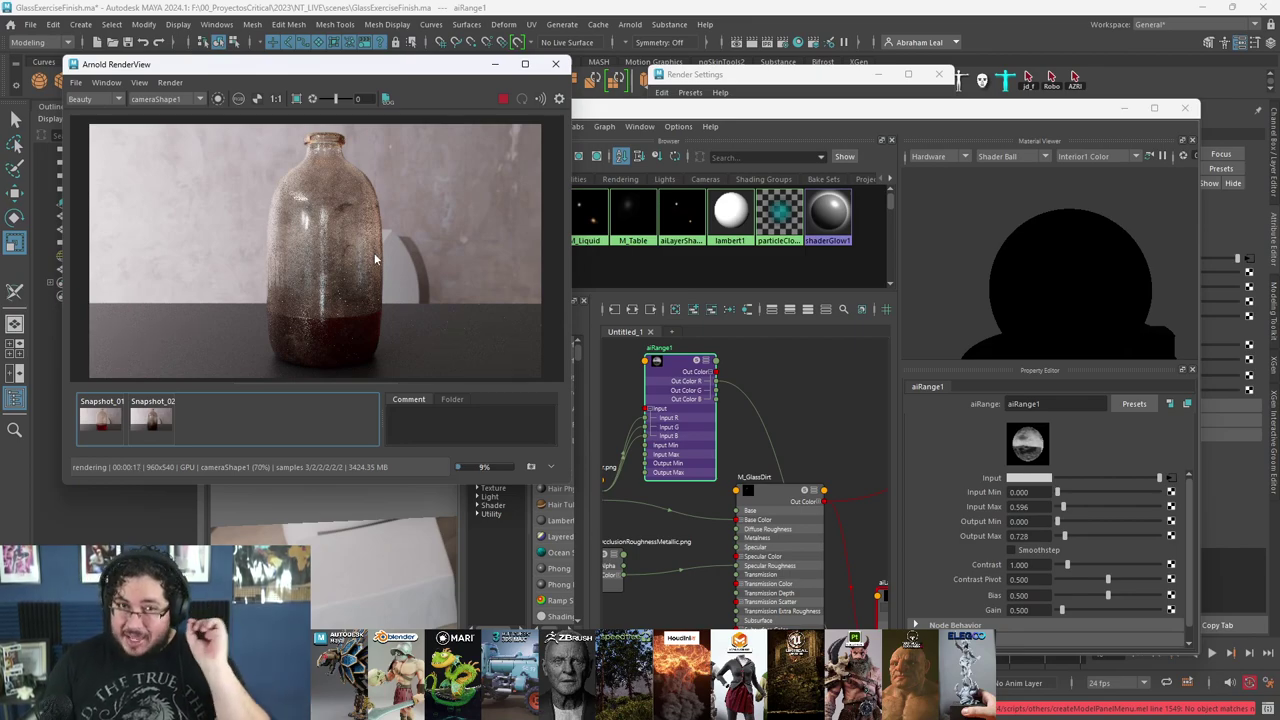
scroll(343, 235, "down", 1)
scroll(316, 222, "up", 3)
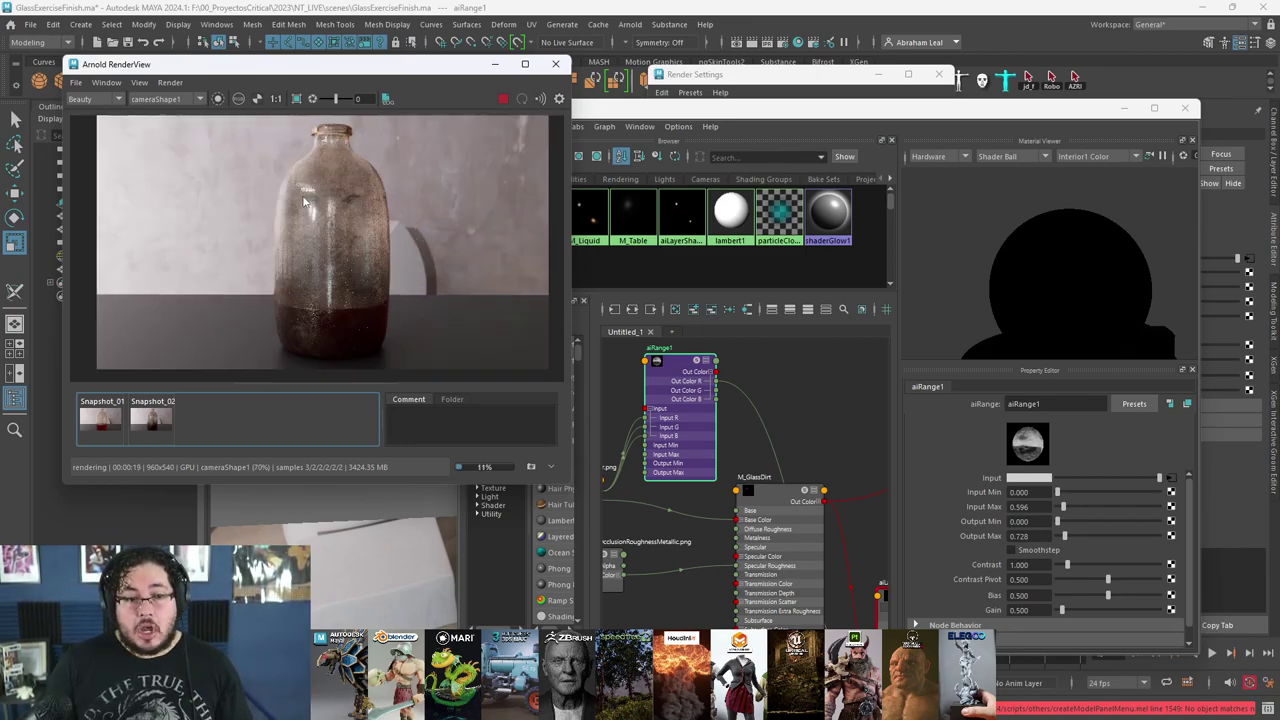
scroll(343, 247, "down", 2)
scroll(381, 260, "down", 1)
scroll(400, 292, "up", 1)
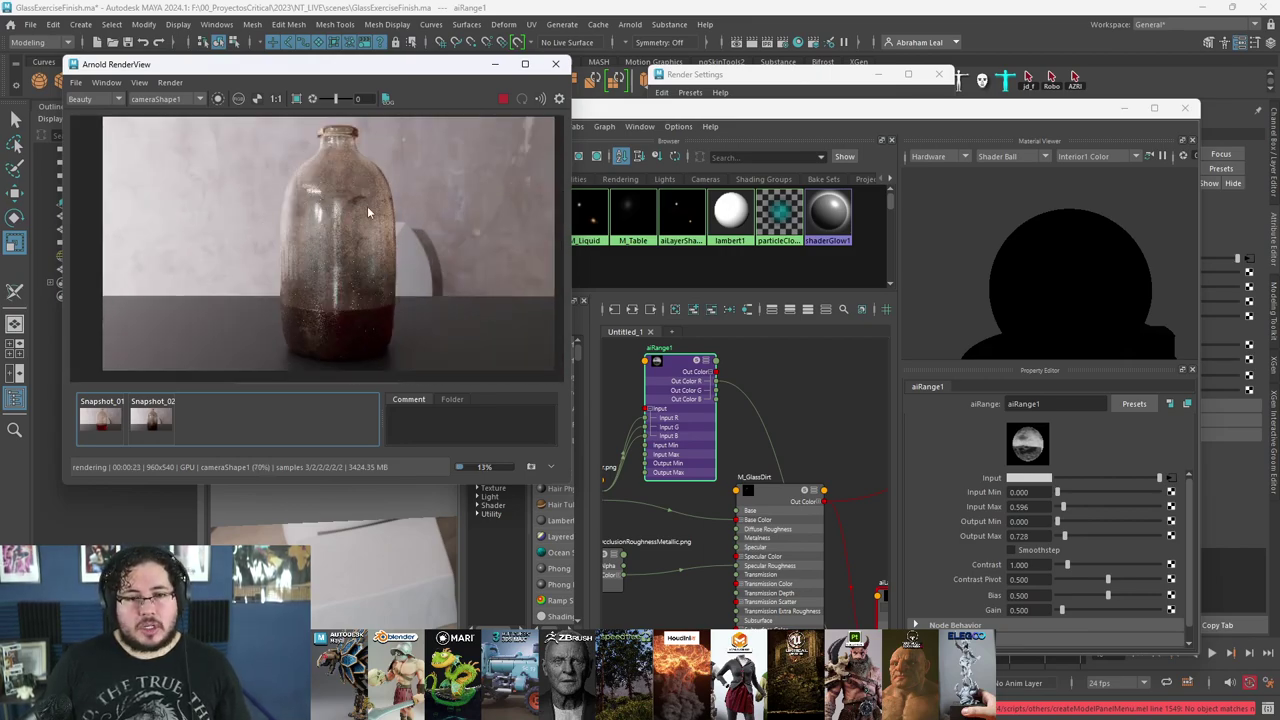
- Stop the render and minimize the Hypershade and Render Settings windows to get back to the viewport
left_click(502, 102)
left_click(1124, 108)
left_click(878, 76)
left_click_drag(824, 252, 720, 326, "alt")
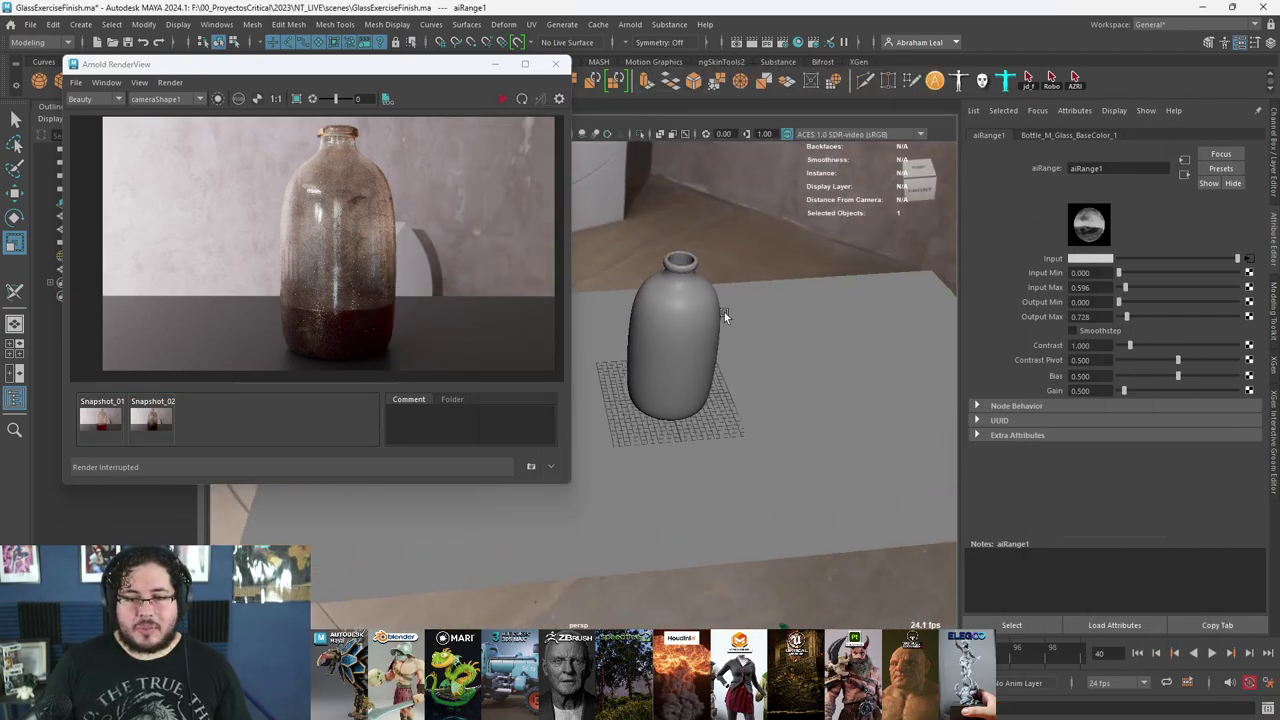
- Select the bottle and its liquid in wireframe display and group them
left_click(720, 326)
key("4")
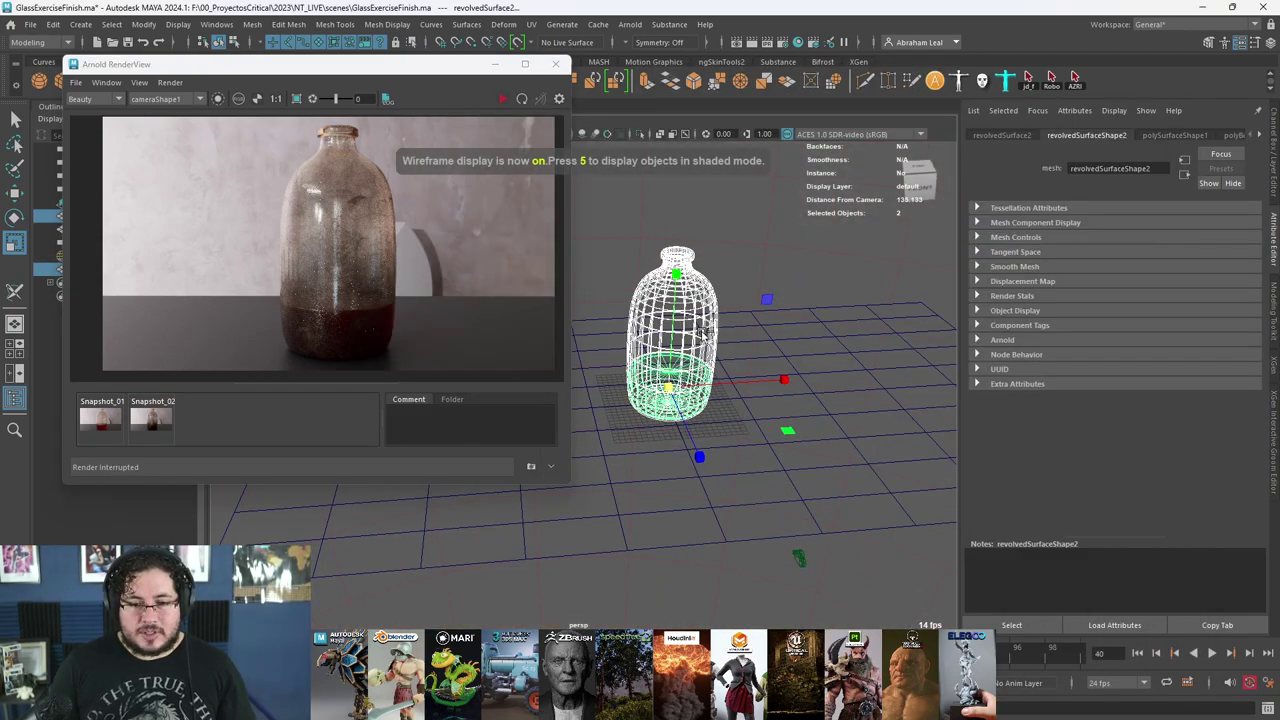
key("ctrl+g")
- Duplicate the bottle group, move the copy about 15.7 units along X and scale it uniformly to about 0.67
key("ctrl+d")
key("w")
left_click_drag(783, 396, 695, 392)
key("r")
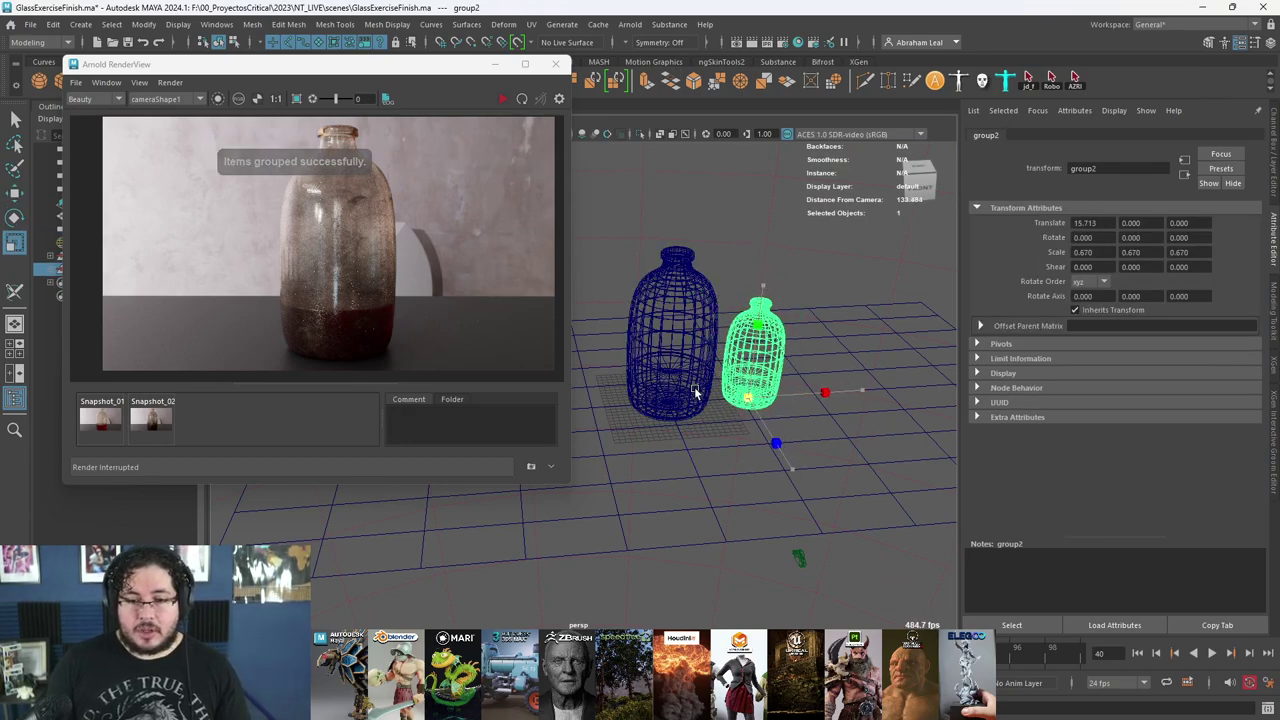
- Rotate the smaller bottle copy about 63 degrees around Y and move it close beside the large bottle
key("e")
left_click_drag(721, 434, 836, 415)
key("w")
left_click(843, 418)
key("ctrl+z")
left_click_drag(744, 345, 731, 414, "alt")
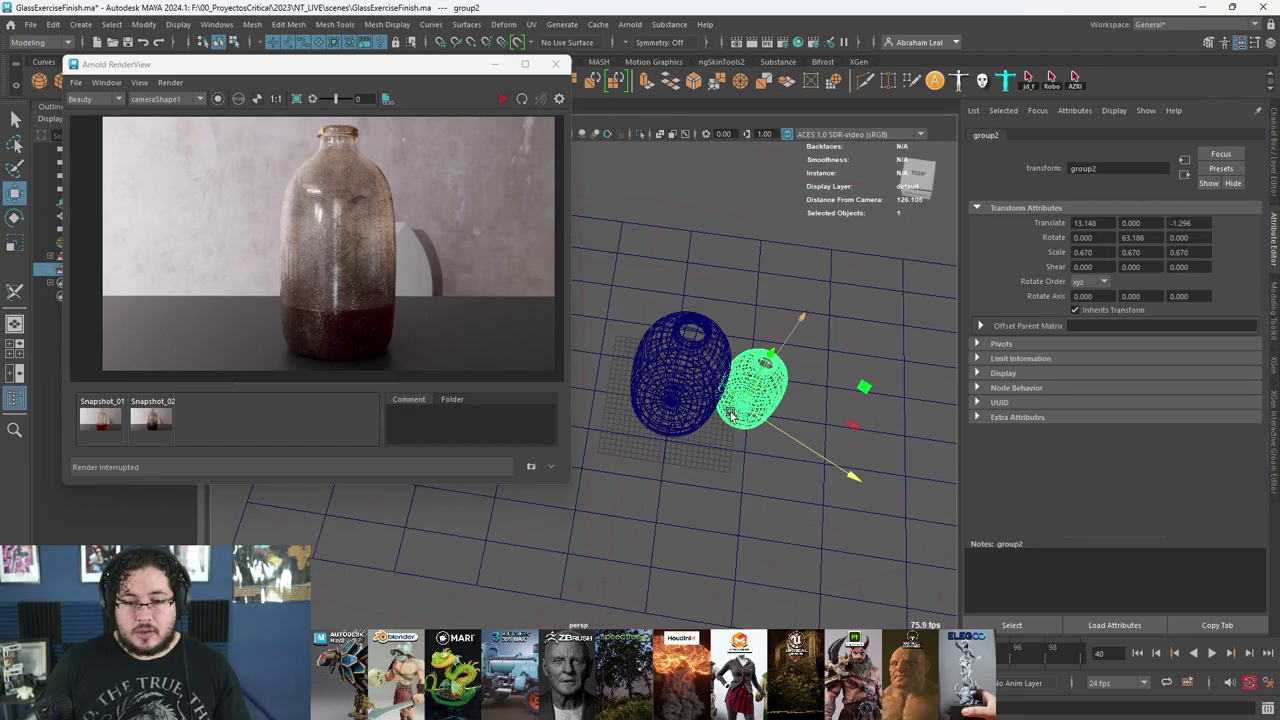
left_click(789, 347)
key("ctrl+z")
left_click_drag(788, 346, 784, 351)
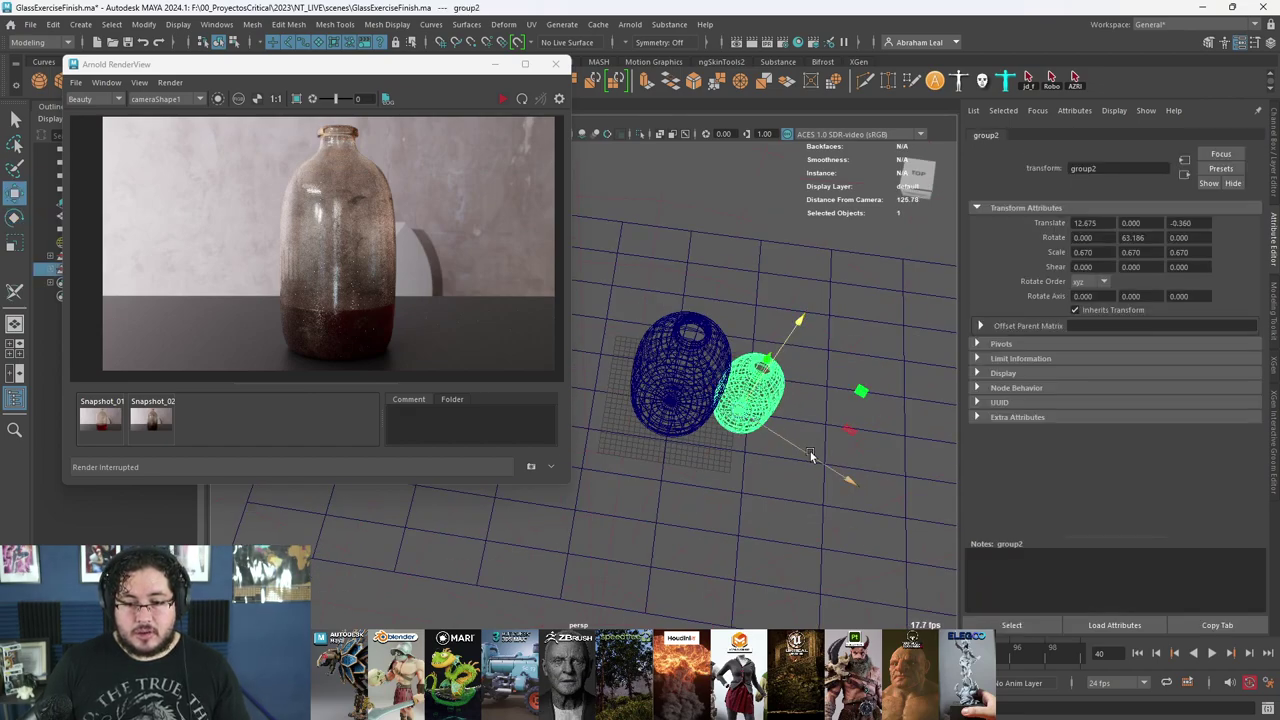
left_click_drag(811, 453, 820, 458)
- Duplicate the smaller bottle, move the copy behind it and narrow it to about 0.345 in X and Z
key("ctrl+d")
left_click_drag(785, 349, 821, 301)
key("r")
left_click_drag(808, 370, 788, 290, "alt")
middle_click_drag(788, 290, 730, 309, "alt")
left_click_drag(747, 326, 783, 371, "ctrl")
middle_click_drag(783, 373, 792, 384)
left_click_drag(792, 384, 835, 495, "alt")
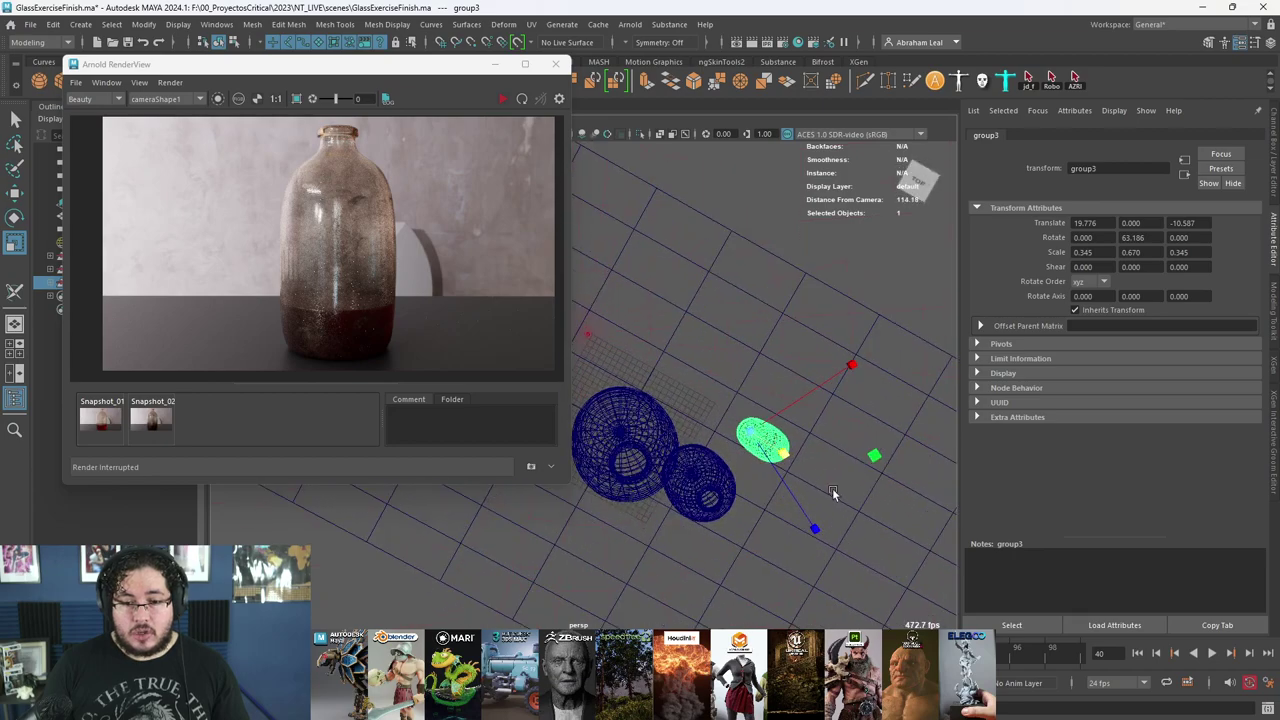
- Stretch the narrow bottle taller and move it close behind the other two bottles
middle_click_drag(835, 495, 718, 342, "alt")
left_click_drag(718, 342, 742, 238, "alt")
left_click_drag(670, 428, 732, 426)
left_click_drag(732, 426, 604, 394, "alt")
key("w")
left_click_drag(658, 434, 678, 484, "alt")
left_click_drag(761, 397, 717, 396)
left_click_drag(717, 396, 888, 380, "alt")
- Duplicate the tall narrow bottle, rotate the copy and place it on the opposite side of the large bottle
key("ctrl+d")
left_click_drag(928, 456, 797, 337)
left_click_drag(826, 288, 757, 346)
key("e")
left_click_drag(711, 514, 745, 500)
key("w")
left_click_drag(671, 362, 678, 368)
left_click_drag(742, 398, 785, 397)
left_click_drag(785, 397, 657, 339, "alt")
left_click_drag(657, 339, 672, 407, "alt")
left_click_drag(757, 269, 768, 259)
- Reduce the height of the slim bottle copy on the far side of the large bottle
left_click_drag(768, 259, 660, 378, "alt")
right_click_drag(660, 378, 717, 400, "alt")
middle_click_drag(717, 400, 482, 392, "alt")
left_click(616, 334)
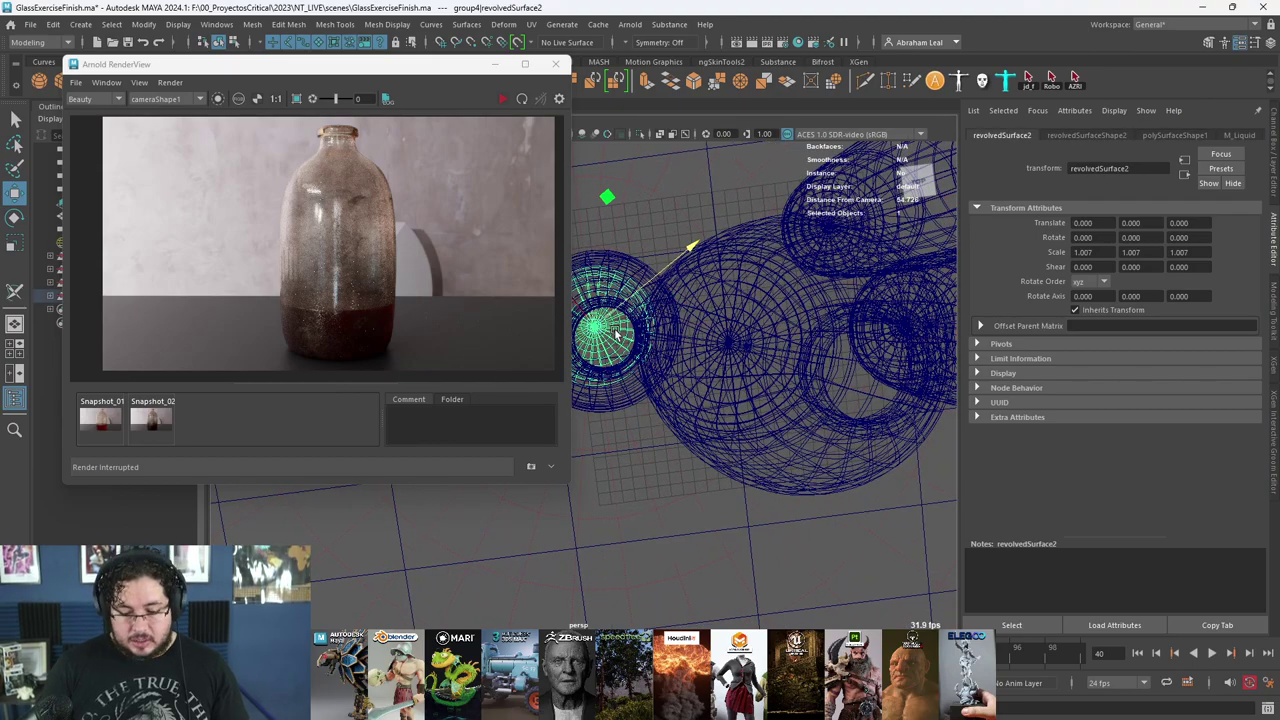
left_click(608, 337)
left_click_drag(608, 337, 700, 333, "alt")
left_click(637, 330)
key("r")
left_click_drag(624, 216, 631, 244)
key("w")
left_click_drag(640, 328, 828, 318, "alt")
- Duplicate a bottle group and scale the copy into a small squat bottle at about 0.583, 0.369, 0.583
left_click(828, 315)
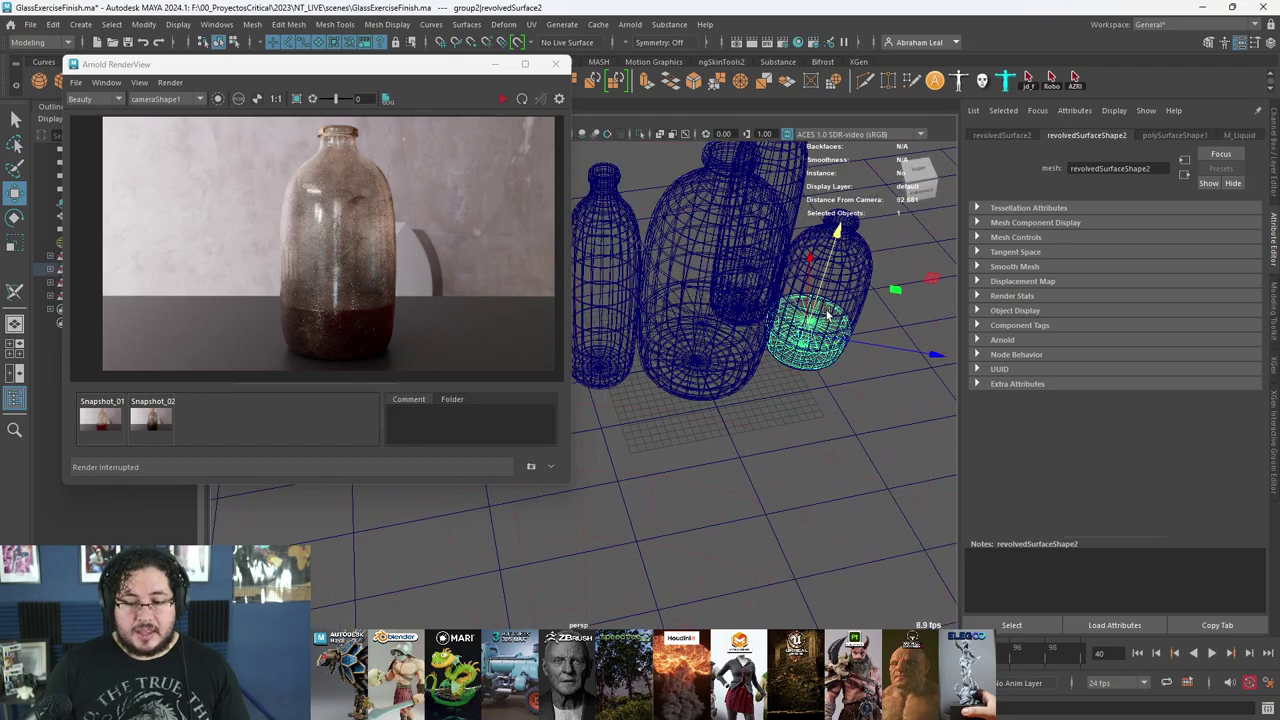
left_click(748, 258)
left_click_drag(748, 260, 758, 334)
key("r")
left_click_drag(716, 455, 590, 420)
key("w")
- Rotate the squat bottle to about 121 degrees around Y and position it in front of the large and slim bottles
left_click_drag(715, 410, 745, 480, "alt")
left_click_drag(834, 477, 746, 470)
left_click_drag(746, 470, 757, 525, "alt")
key("e")
left_click_drag(630, 556, 744, 532)
key("w")
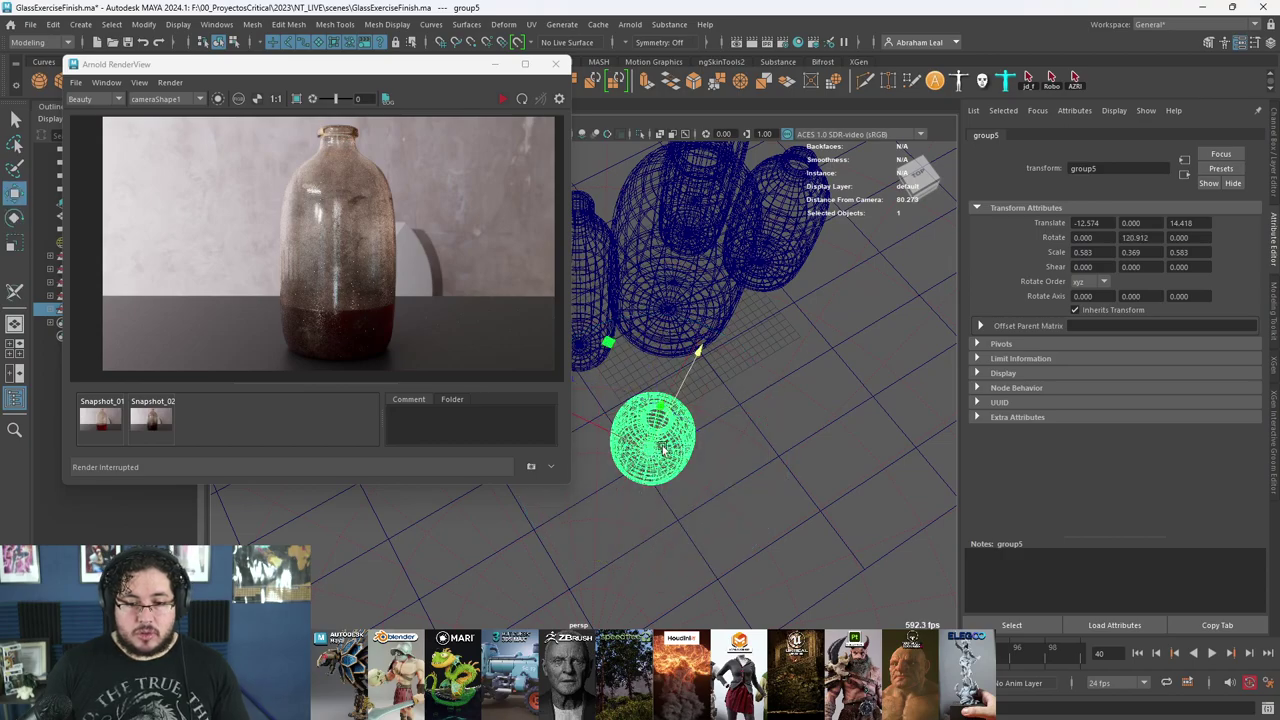
left_click_drag(597, 428, 570, 415)
left_click_drag(653, 367, 678, 321)
left_click_drag(681, 350, 691, 306, "alt")
middle_click_drag(691, 306, 795, 298, "alt")
left_click_drag(742, 405, 792, 390, "alt")
left_click_drag(699, 406, 688, 404)
- Select camera1, close the Arnold RenderView and look through the selected camera in the viewport
left_click(848, 350)
left_click_drag(848, 350, 705, 335, "alt")
right_click_drag(705, 335, 501, 300, "alt")
left_click_drag(768, 352, 738, 329, "alt")
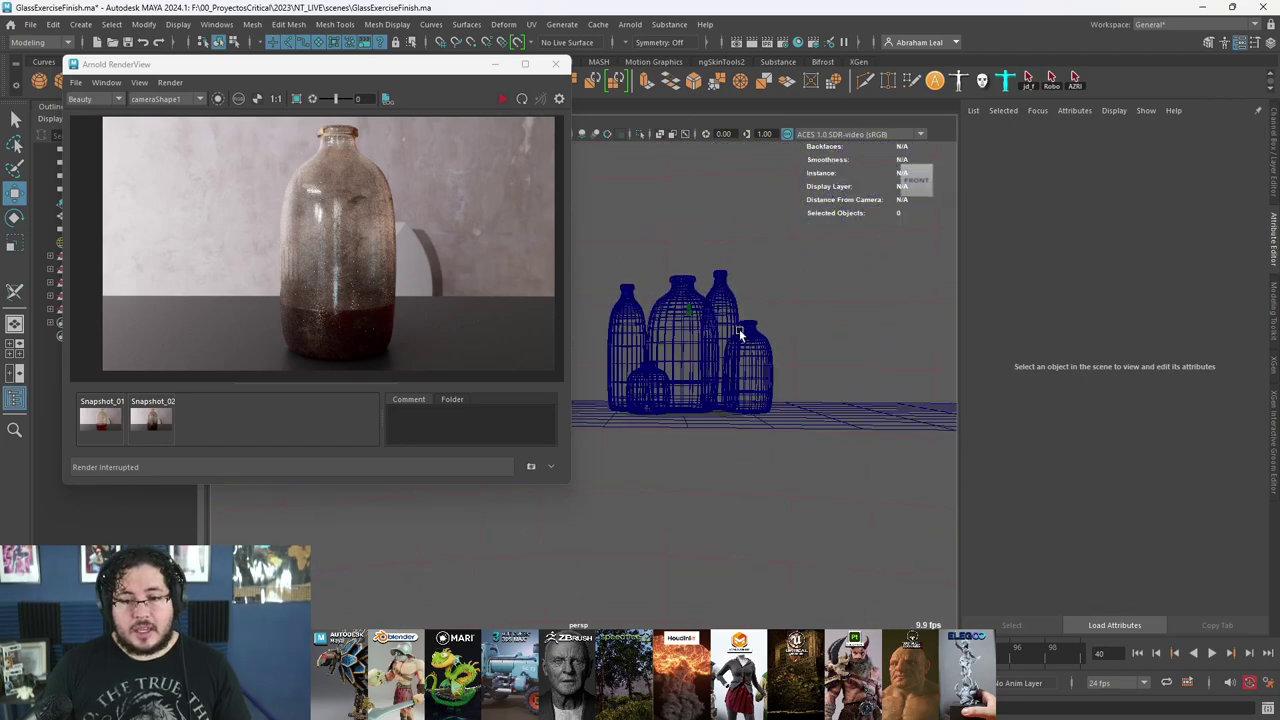
left_click(692, 313)
left_click(555, 64)
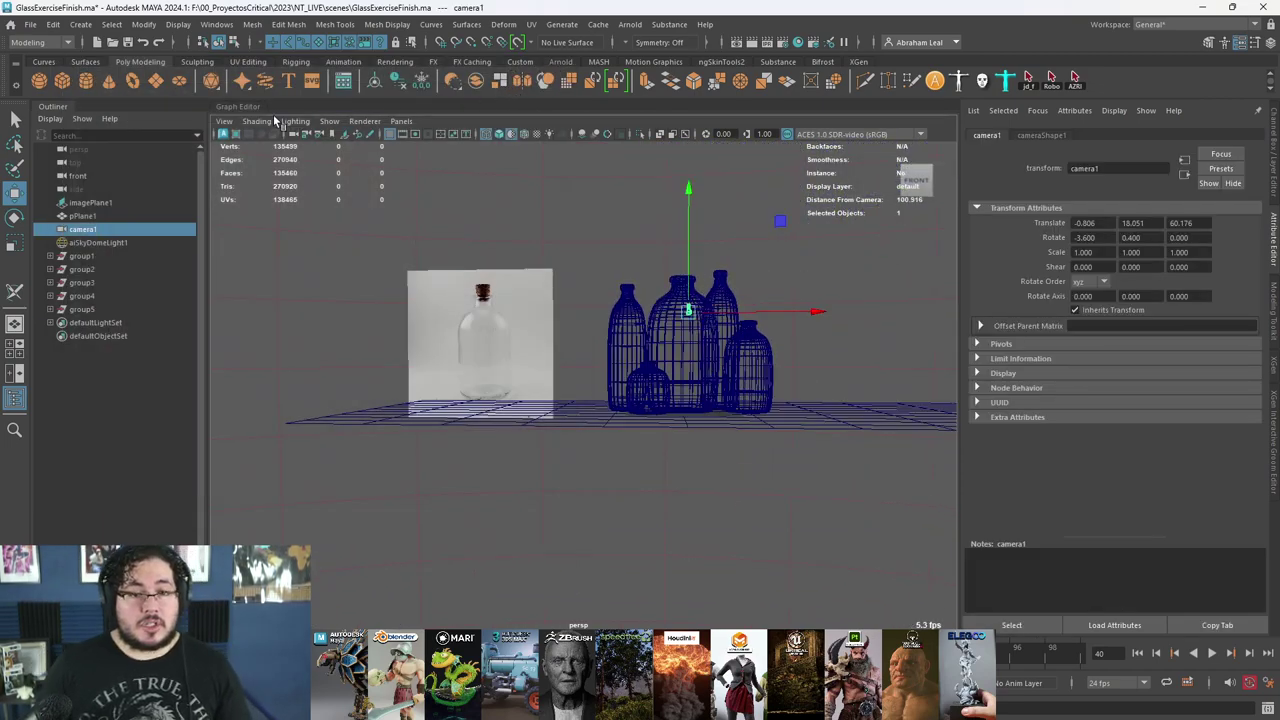
left_click(395, 125)
left_click(462, 175)
- Reframe camera1 from a lower angle so all five bottles fit inside the resolution gate
right_click_drag(676, 303, 642, 297, "alt")
middle_click_drag(642, 297, 675, 292, "alt")
mouse_move(675, 292)
left_mouse_down("alt")
mouse_move(665, 285)
mouse_move(677, 277)
mouse_move(683, 300)
left_mouse_up("alt")
middle_click_drag(683, 300, 684, 304, "alt")
right_click_drag(684, 304, 686, 304, "alt")
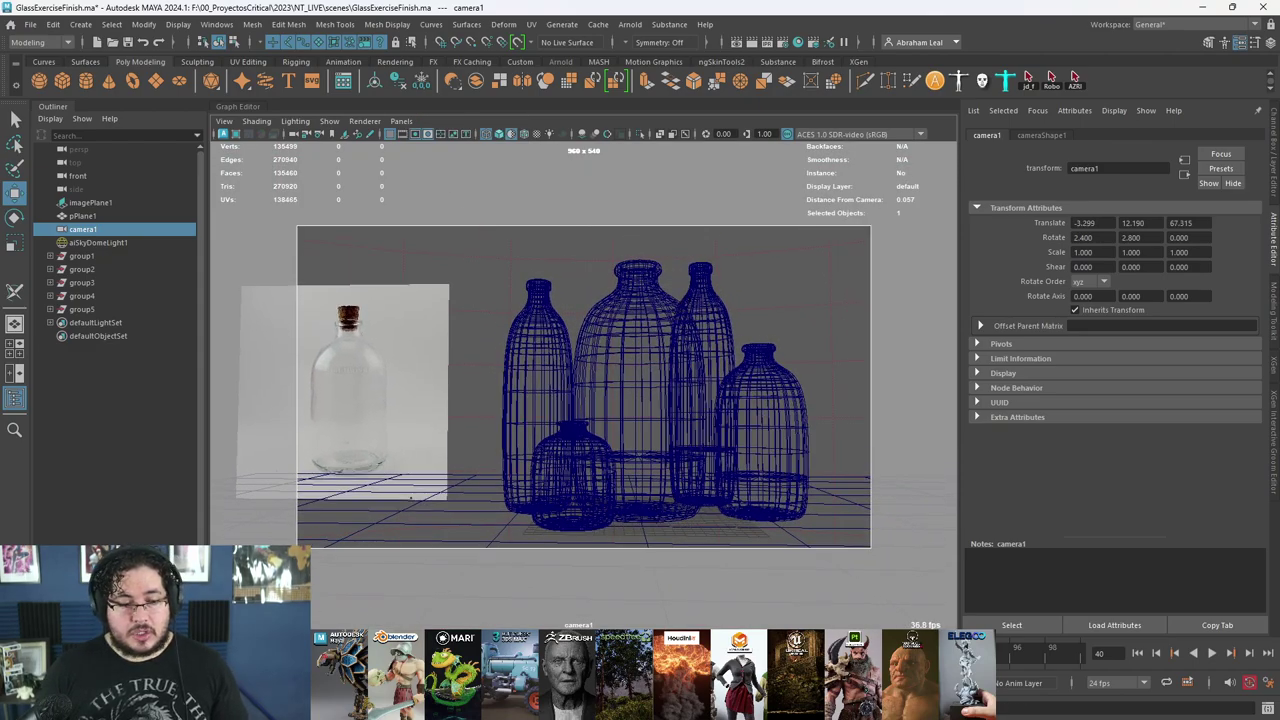
- Save the scene and open the Arnold RenderView to render the five bottles through camera1
left_click(783, 42)
left_click(940, 75)
key("ctrl+s")
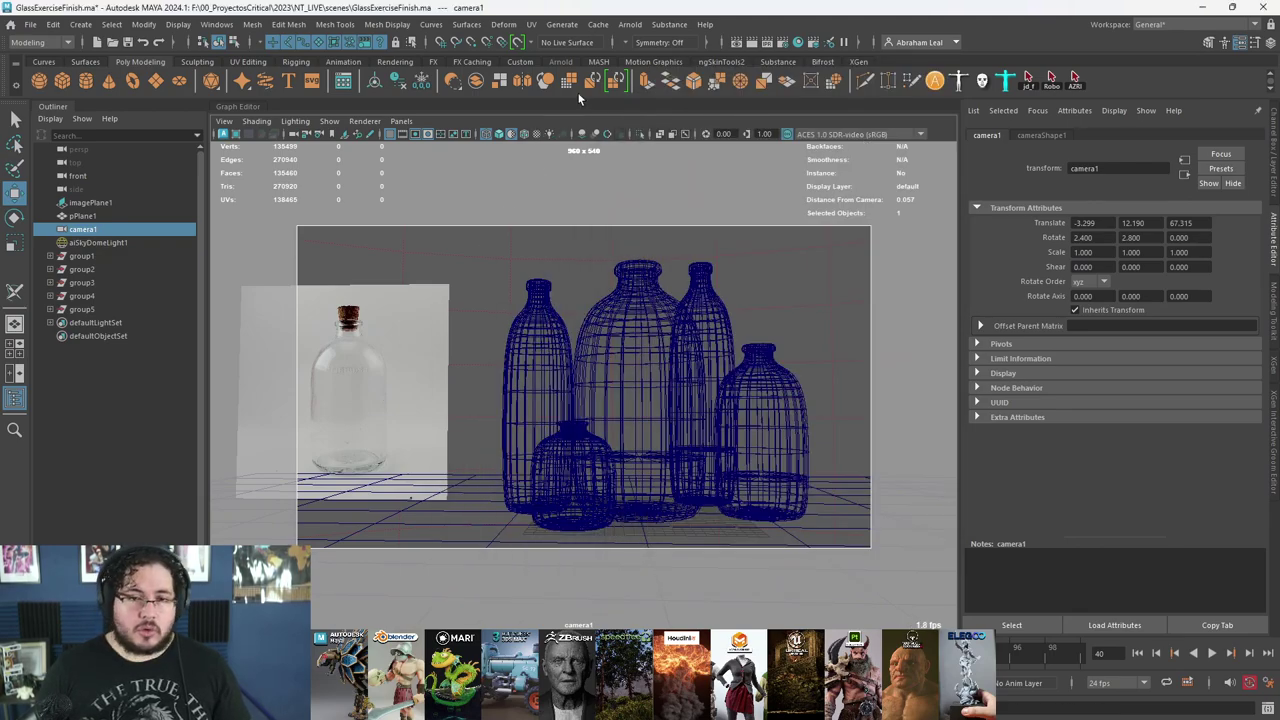
left_click(630, 24)
left_click(660, 50)
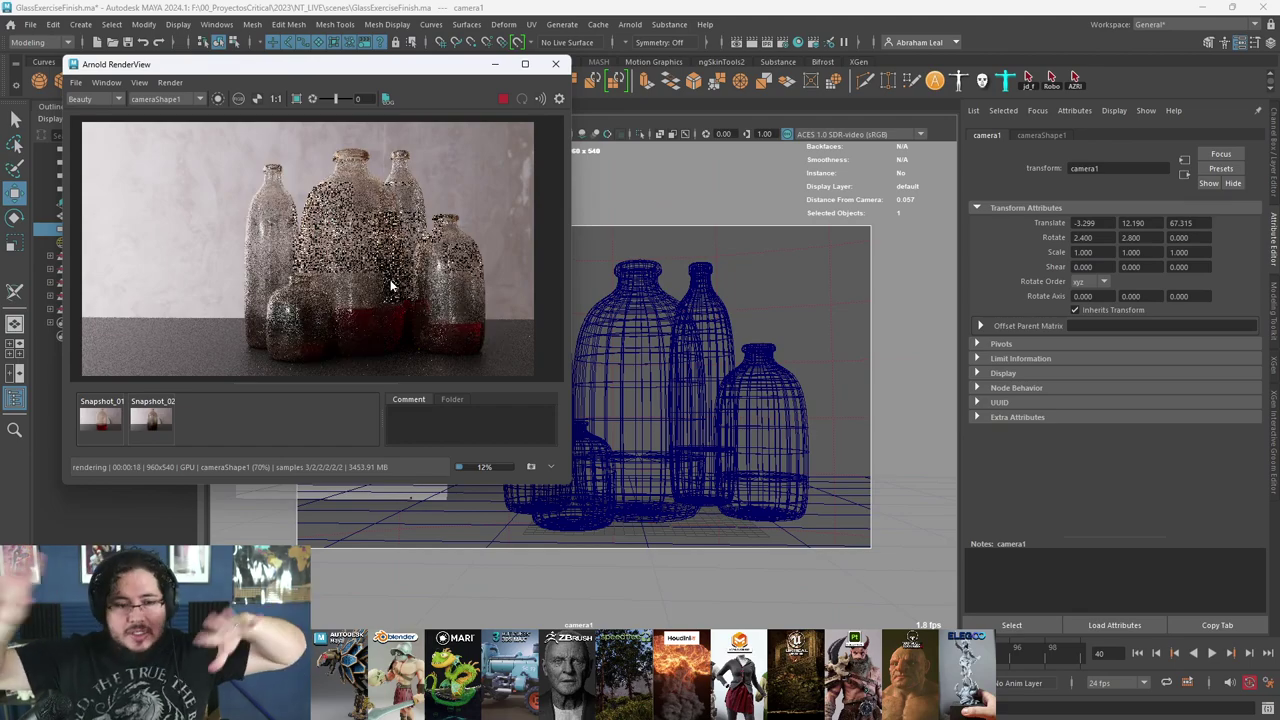
- Examine the glass, dirt and liquid of the five bottles up close and as a group in the progressive render
scroll(361, 255, "down", 1)
scroll(360, 255, "up", 2)
scroll(363, 257, "down", 1)
scroll(363, 257, "up", 3)
scroll(363, 257, "down", 3)
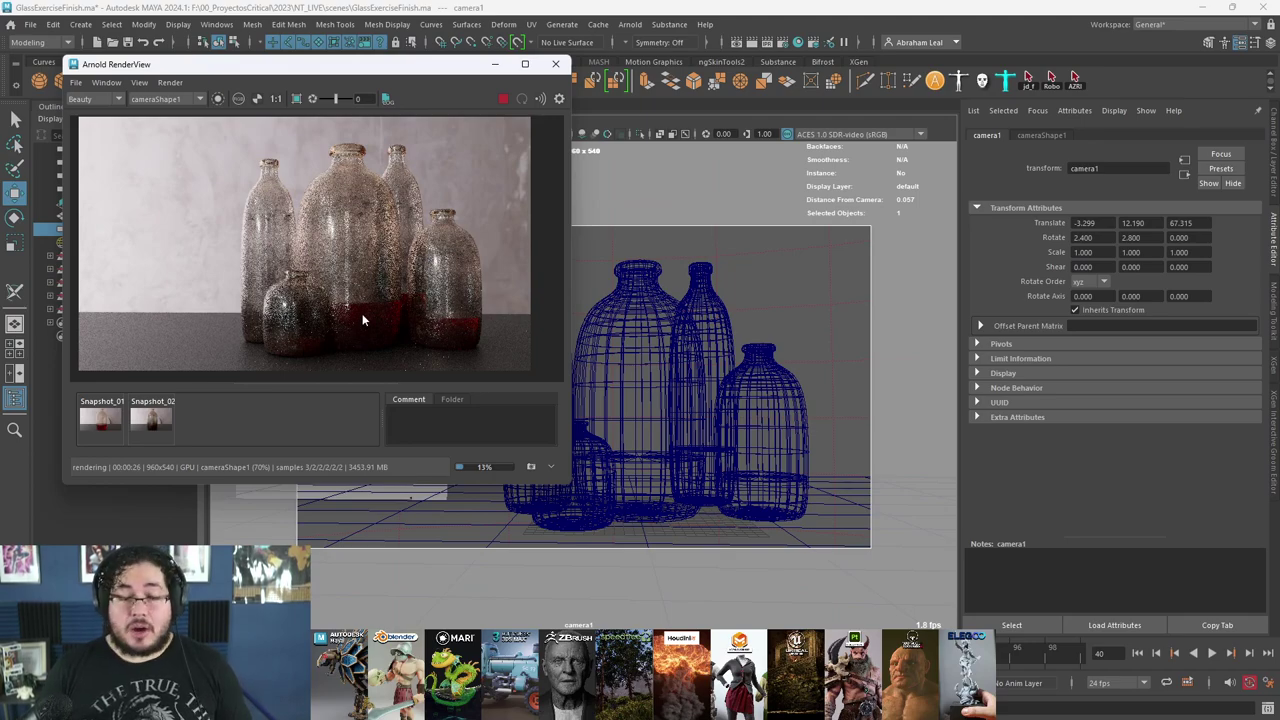
scroll(363, 313, "up", 3)
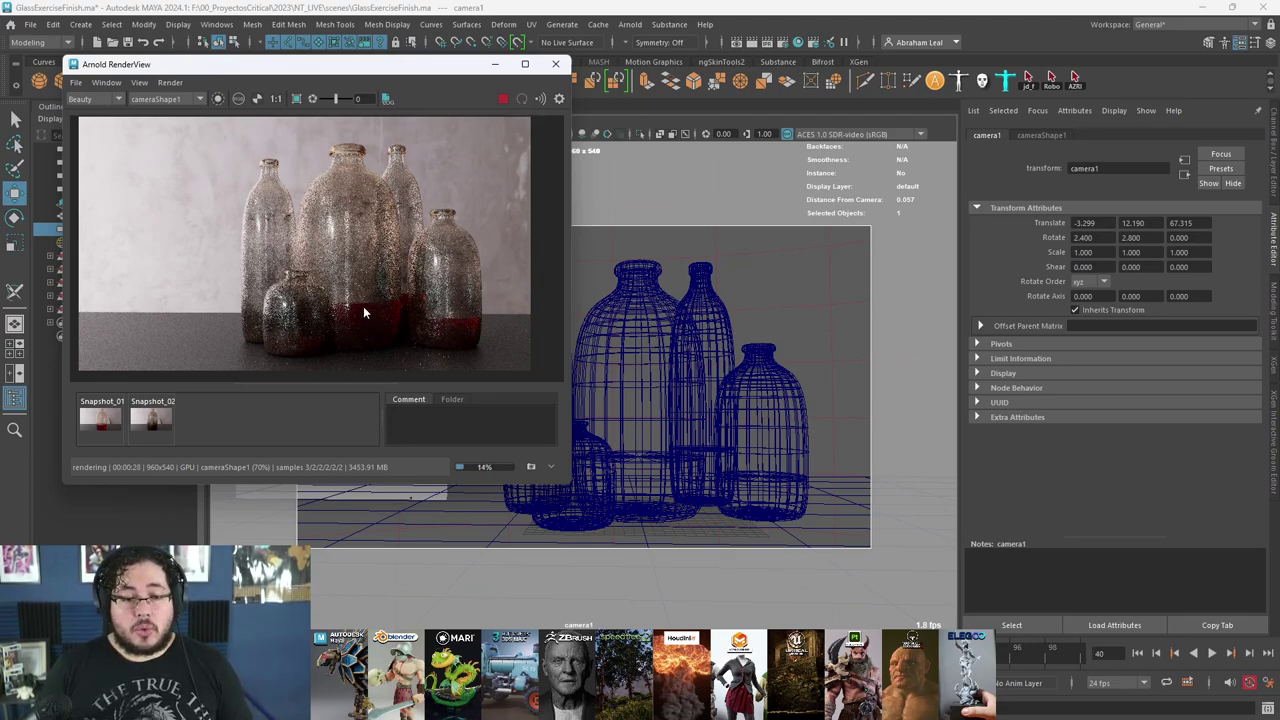
scroll(363, 313, "down", 3)
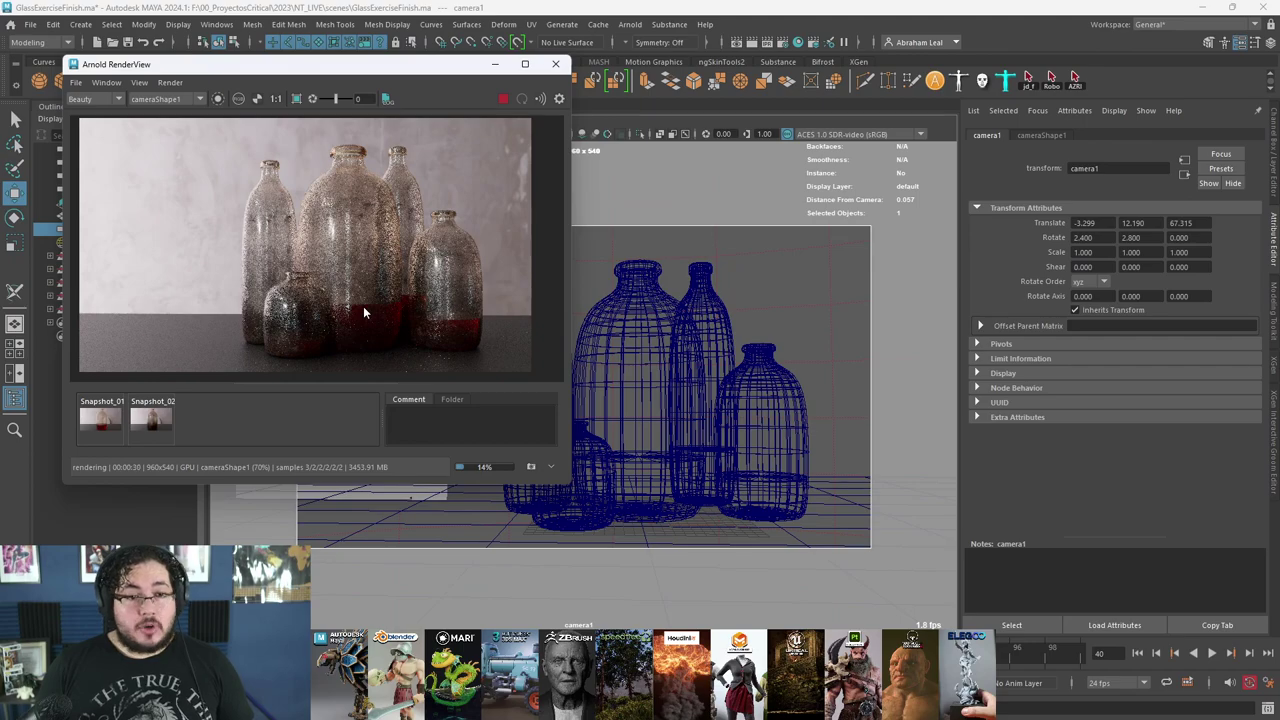
scroll(363, 313, "up", 3)
scroll(299, 272, "down", 4)
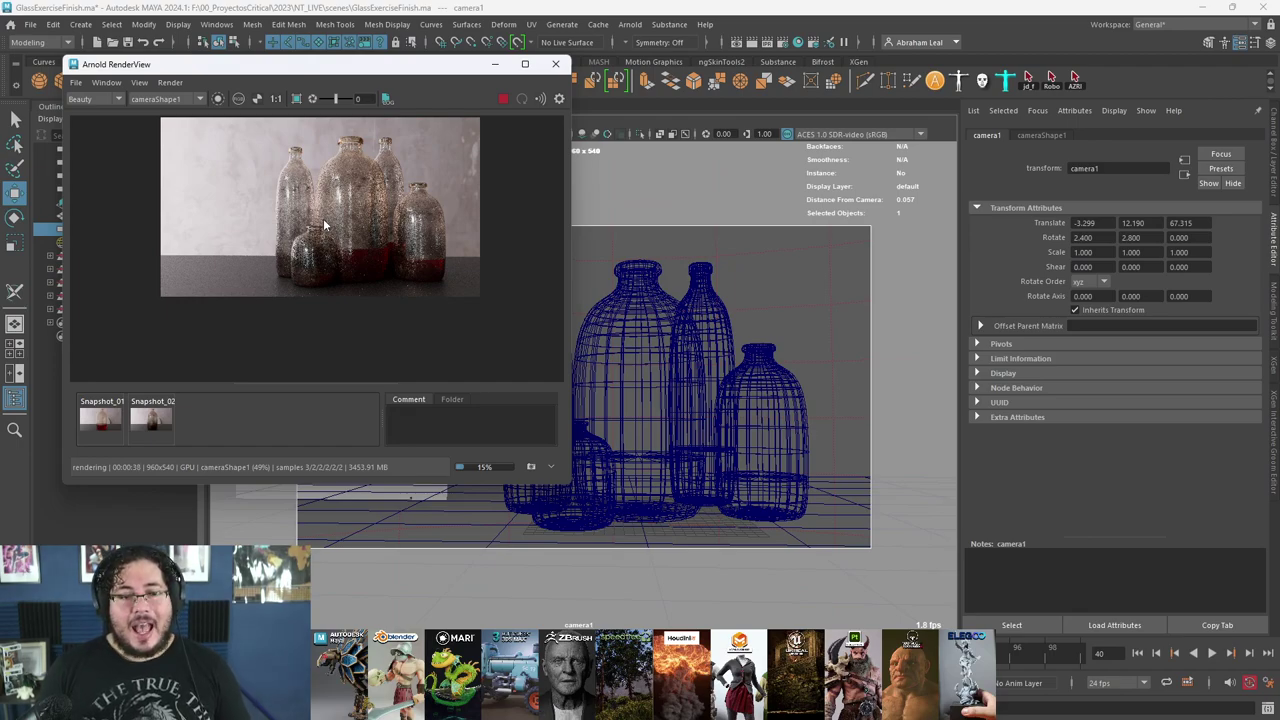
scroll(360, 211, "up", 3)
scroll(360, 211, "down", 1)
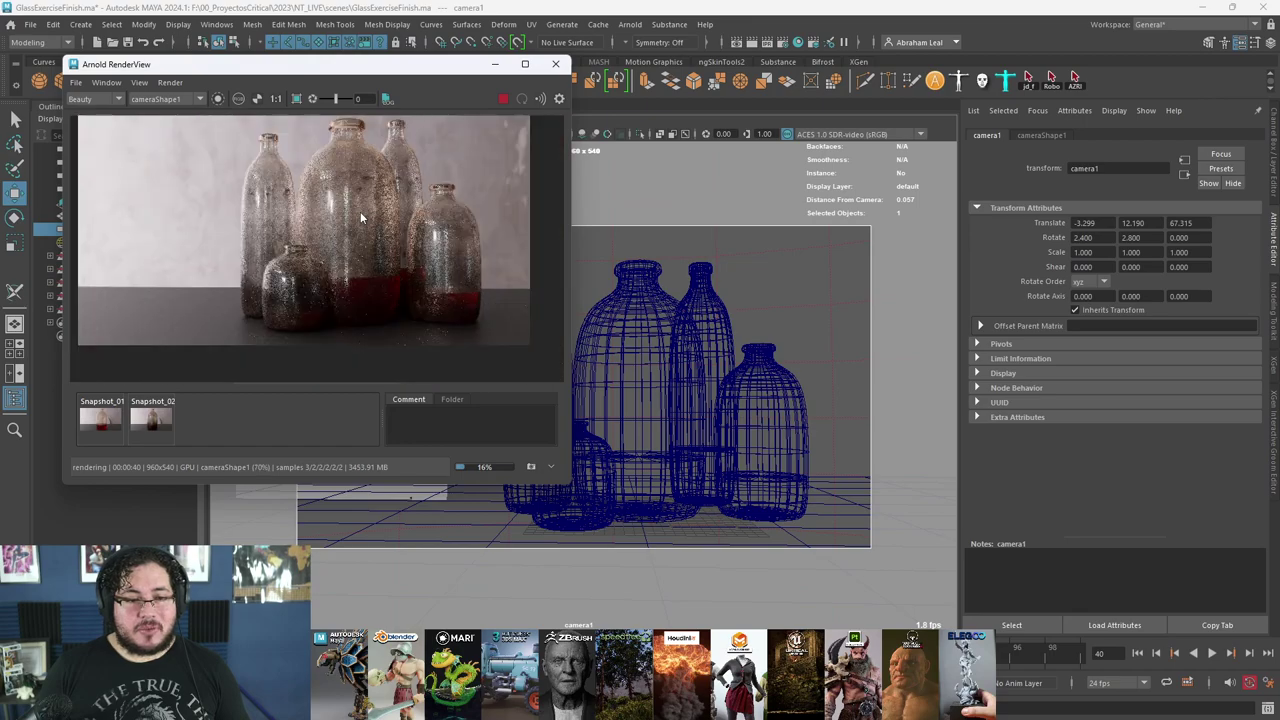